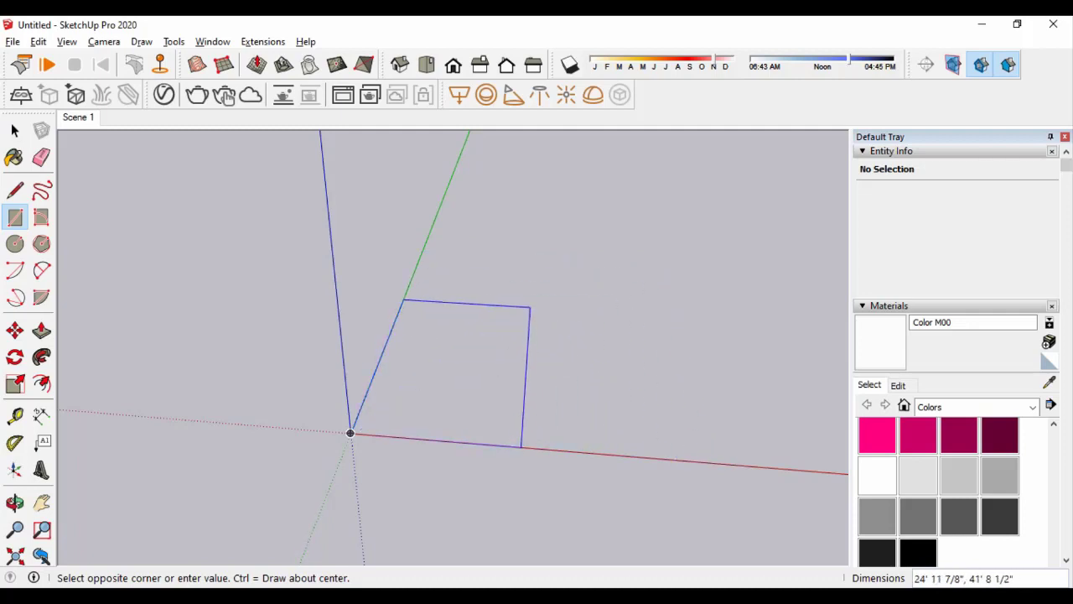
Finish the floor rectangle and angle the view onto the floor face
{"action": "left_click", "coordinate": [530, 308]}
{"action": "key", "text": "space"}
{"action": "scroll", "coordinate": [494, 501], "scroll_direction": "up", "scroll_amount": 2}
{"action": "middle_click_drag", "start_coordinate": [494, 500], "coordinate": [469, 503]}
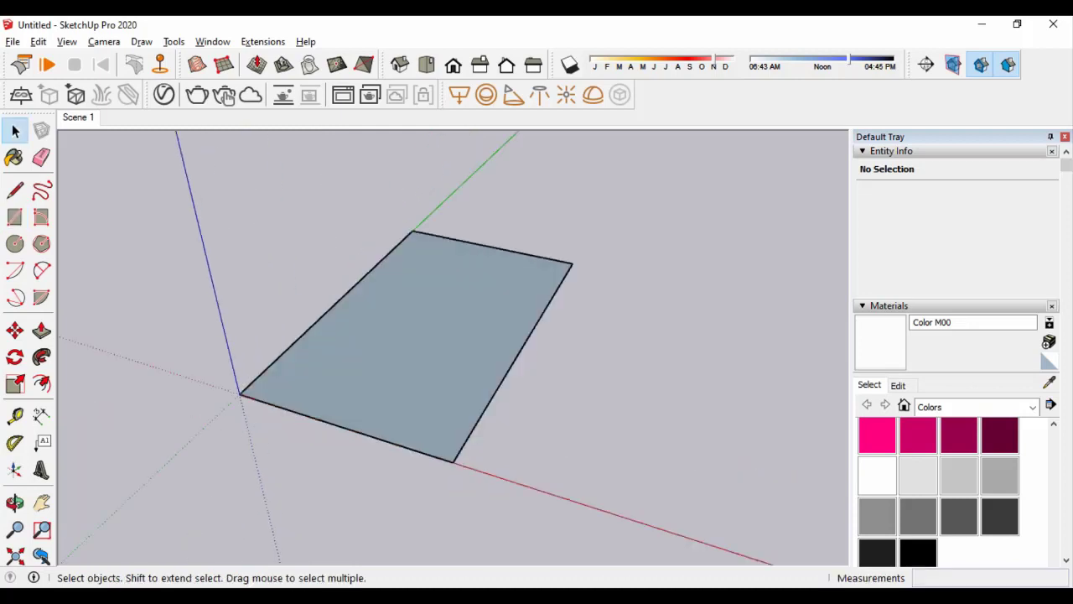
Delete Scene 1 from the scene tabs
{"action": "right_click", "coordinate": [78, 117]}
{"action": "left_click", "coordinate": [118, 214]}
{"action": "left_click", "coordinate": [530, 342]}
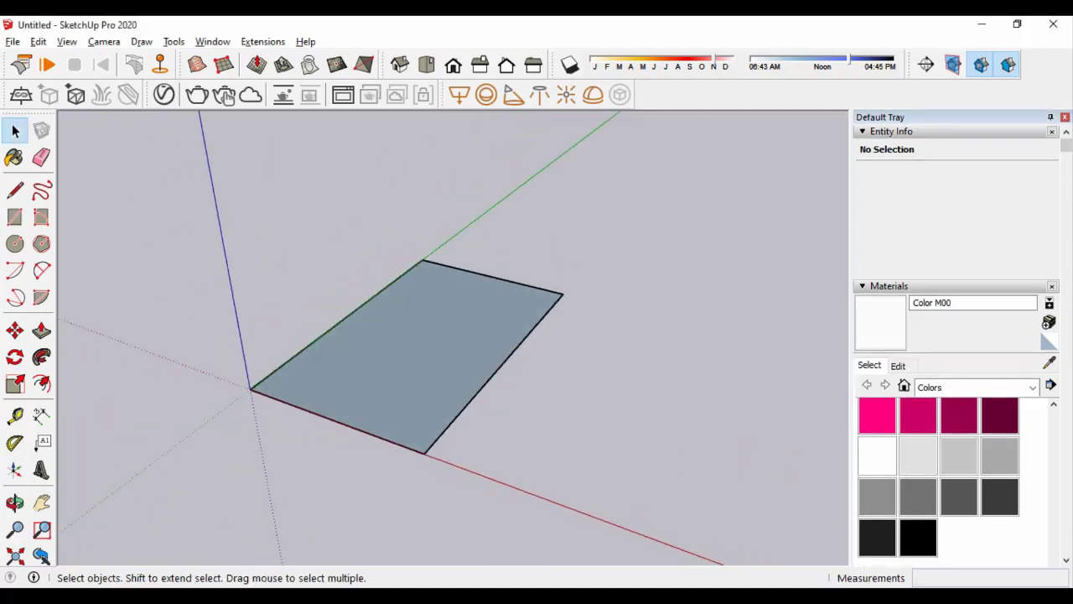
Offset the floor face outline 9 inches inward
{"action": "key", "text": "f"}
{"action": "left_click", "coordinate": [405, 446]}
{"action": "key", "text": "Return"}
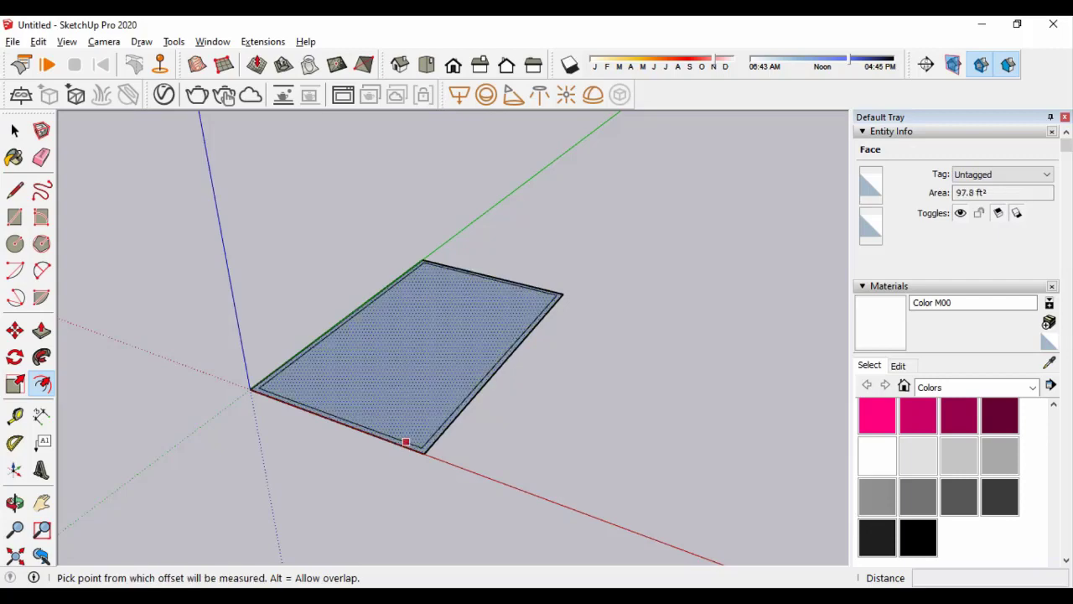
Erase the front rim edge so the room's front stays open
{"action": "key", "text": "l"}
{"action": "scroll", "coordinate": [420, 444], "scroll_direction": "up", "scroll_amount": 3}
{"action": "scroll", "coordinate": [417, 433], "scroll_direction": "up", "scroll_amount": 2}
{"action": "scroll", "coordinate": [230, 373], "scroll_direction": "down", "scroll_amount": 3}
{"action": "scroll", "coordinate": [230, 372], "scroll_direction": "up", "scroll_amount": 2}
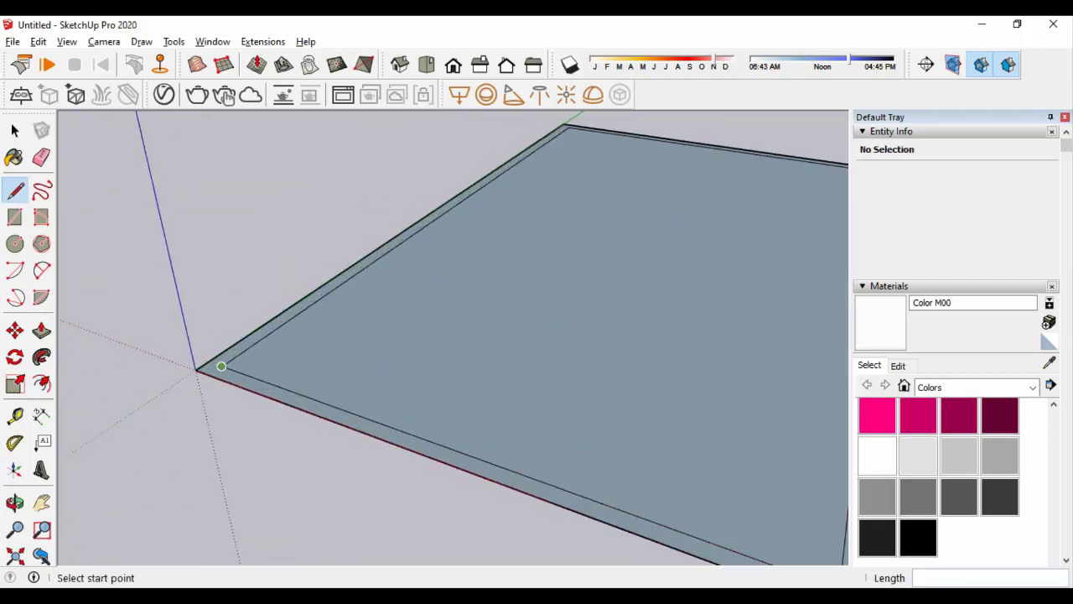
{"action": "scroll", "coordinate": [193, 369], "scroll_direction": "down", "scroll_amount": 1}
{"action": "scroll", "coordinate": [449, 453], "scroll_direction": "up", "scroll_amount": 3}
{"action": "key", "text": "e"}
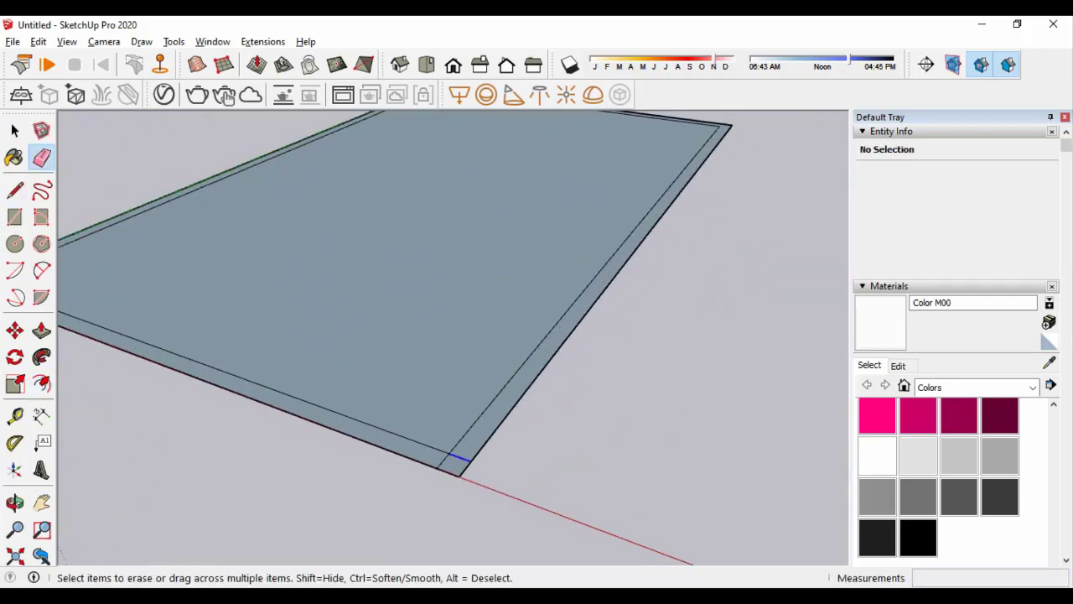
Push/Pull the 9-inch rim up 11' into three walls
{"action": "key", "text": "p"}
{"action": "scroll", "coordinate": [449, 462], "scroll_direction": "down", "scroll_amount": 3}
{"action": "left_click", "coordinate": [464, 416]}
{"action": "type", "text": "'"}
{"action": "key", "text": "Return"}
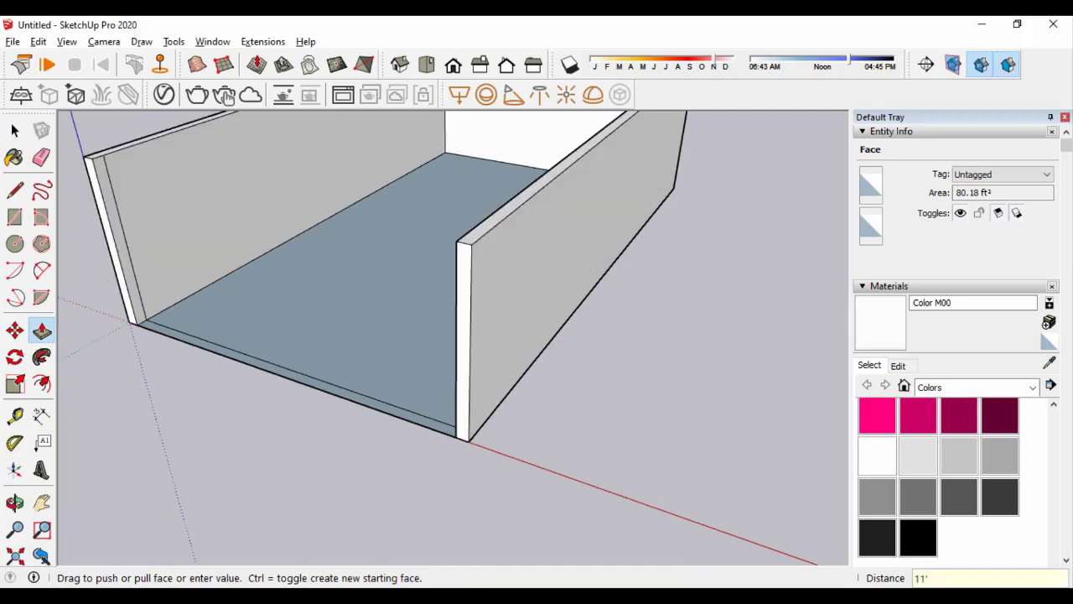
{"action": "scroll", "coordinate": [420, 335], "scroll_direction": "down", "scroll_amount": 3}
{"action": "middle_click_drag", "start_coordinate": [419, 335], "coordinate": [453, 277]}
{"action": "key", "text": "space"}
{"action": "scroll", "coordinate": [358, 335], "scroll_direction": "up", "scroll_amount": 2}
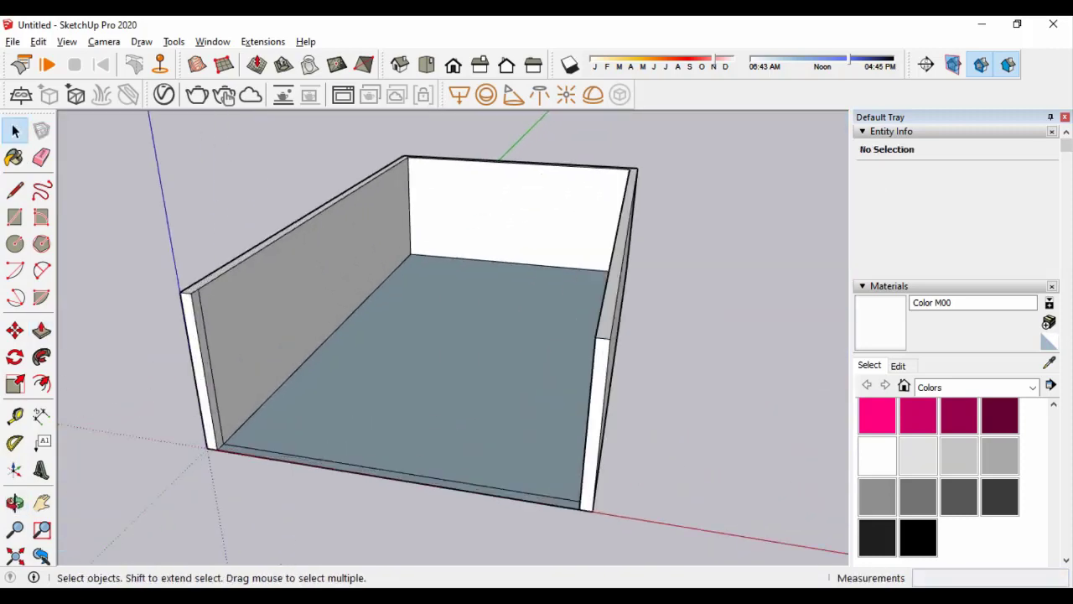
{"action": "scroll", "coordinate": [359, 335], "scroll_direction": "down", "scroll_amount": 3}
{"action": "middle_click_drag", "start_coordinate": [358, 335], "coordinate": [420, 276]}
{"action": "scroll", "coordinate": [436, 218], "scroll_direction": "up", "scroll_amount": 3}
{"action": "scroll", "coordinate": [447, 195], "scroll_direction": "up", "scroll_amount": 2}
Place a Tape Measure guide across the floor from the back edge
{"action": "key", "text": "t"}
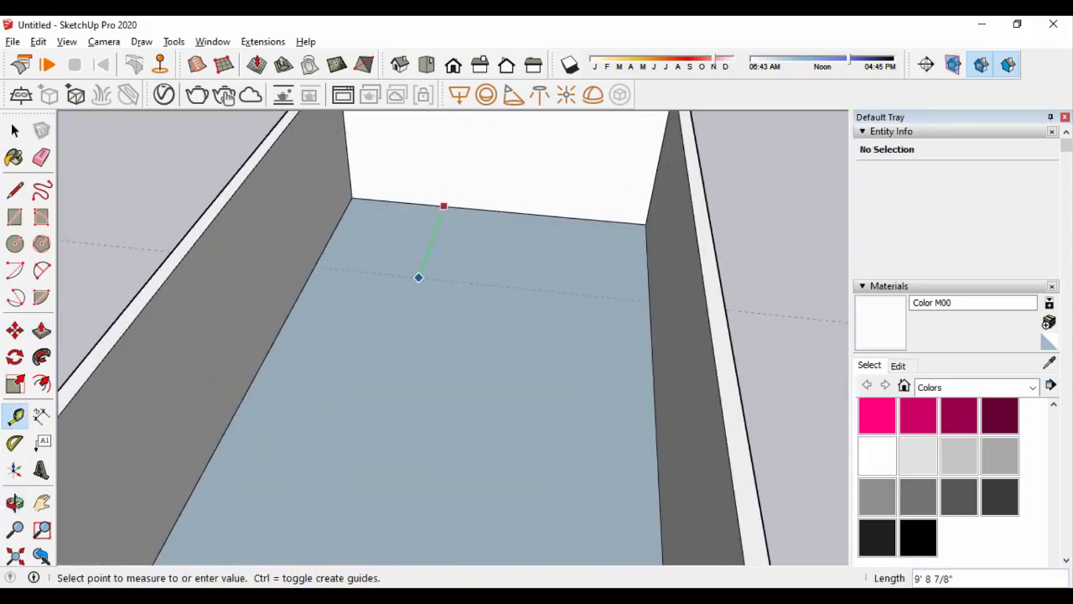
{"action": "scroll", "coordinate": [413, 314], "scroll_direction": "down", "scroll_amount": 3}
{"action": "left_click", "coordinate": [405, 314]}
{"action": "scroll", "coordinate": [377, 285], "scroll_direction": "up", "scroll_amount": 2}
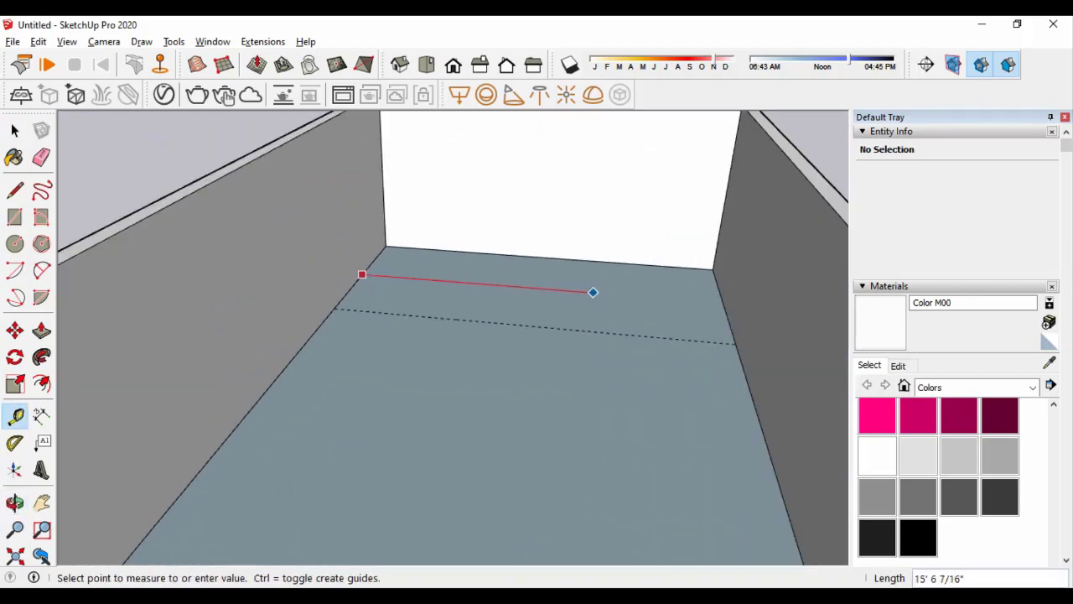
{"action": "left_click", "coordinate": [574, 302]}
Draw a rectangle in the back-left corner and raise it into a tall block
{"action": "key", "text": "r"}
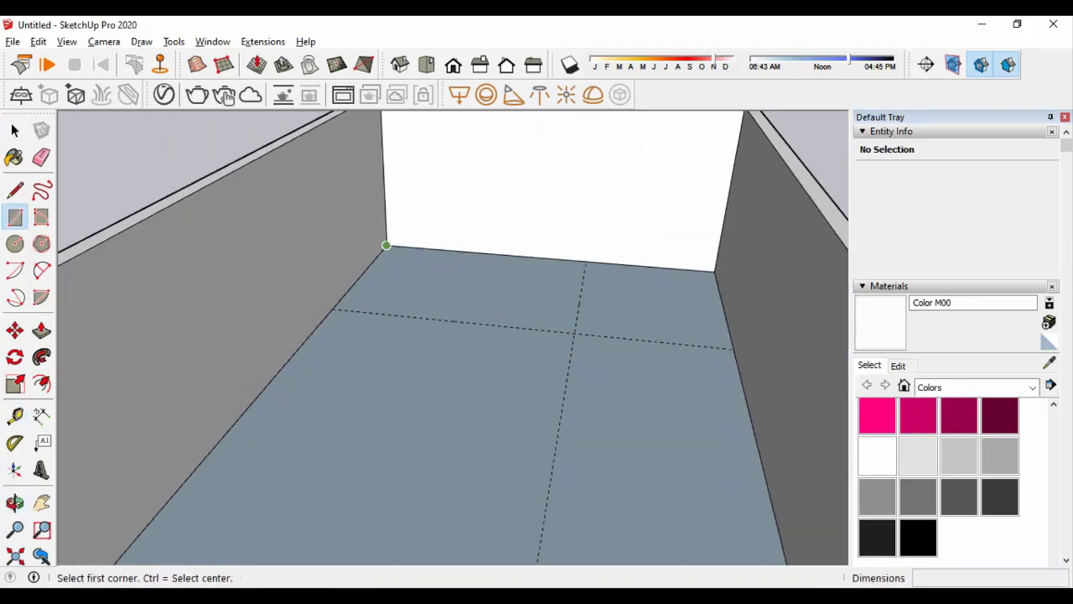
{"action": "key", "text": "p"}
{"action": "left_click", "coordinate": [461, 290]}
{"action": "middle_click_drag", "start_coordinate": [461, 251], "coordinate": [504, 277]}
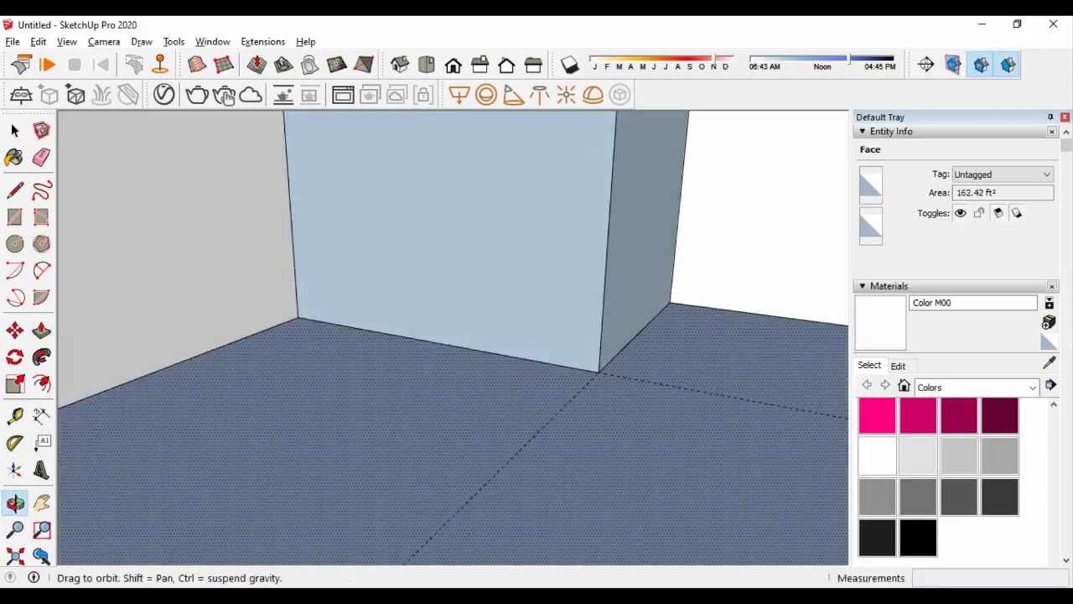
{"action": "left_click", "coordinate": [503, 277]}
{"action": "middle_click_drag", "start_coordinate": [654, 244], "coordinate": [696, 222]}
Draw a thin strip on the block's side and push it in 4 inches
{"action": "key", "text": "t"}
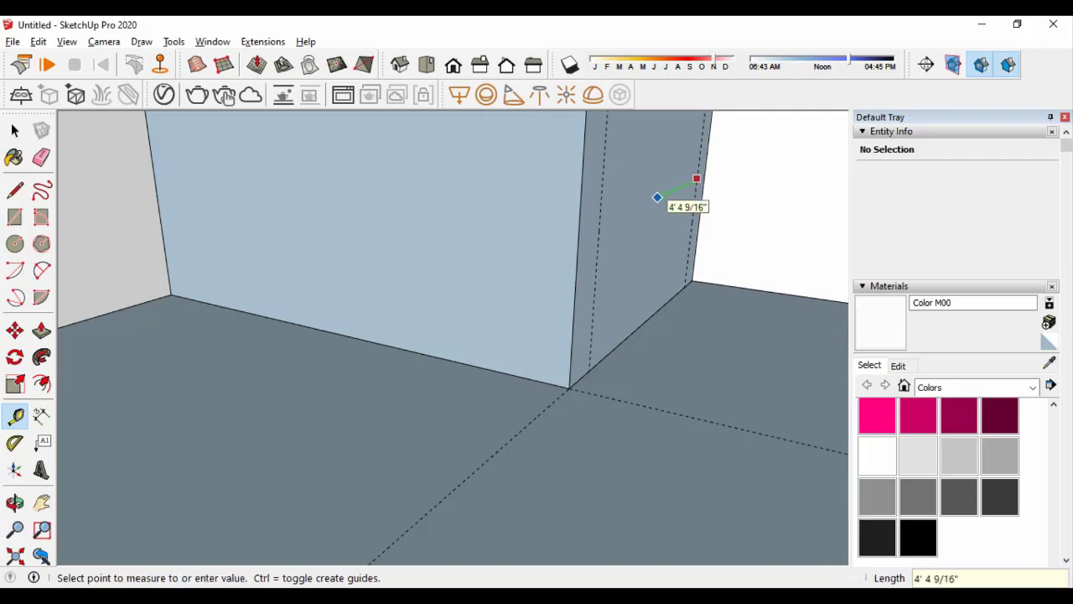
{"action": "left_click", "coordinate": [655, 314]}
{"action": "middle_click_drag", "start_coordinate": [654, 314], "coordinate": [545, 352]}
{"action": "left_click", "coordinate": [660, 319]}
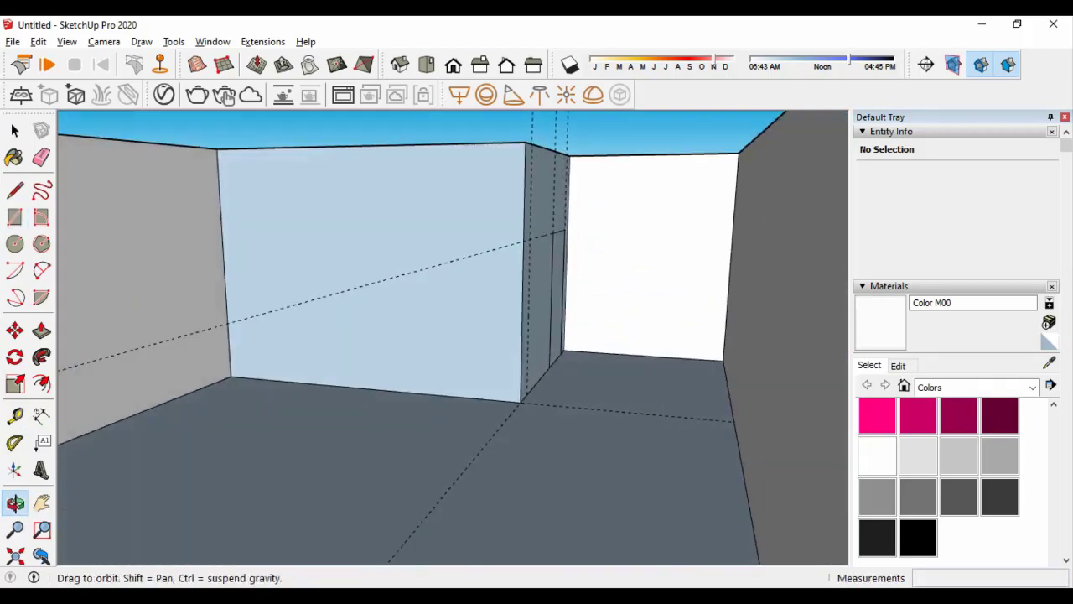
{"action": "key", "text": "p"}
{"action": "left_click", "coordinate": [545, 251]}
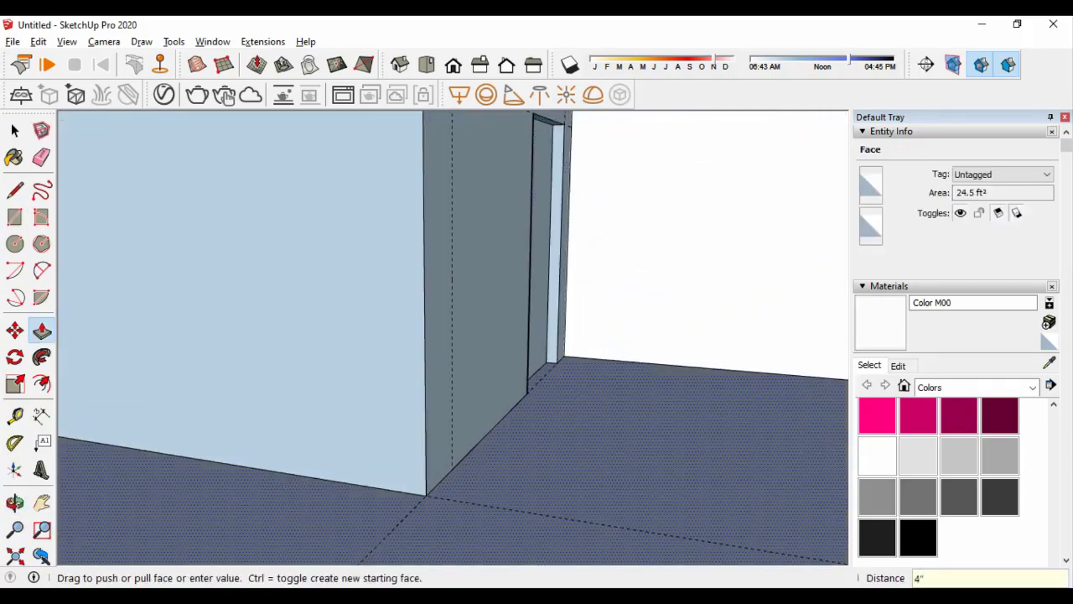
{"action": "scroll", "coordinate": [711, 315], "scroll_direction": "down", "scroll_amount": 5}
{"action": "left_click", "coordinate": [711, 315]}
Delete all guide lines with Edit > Delete Guides
{"action": "left_click", "coordinate": [39, 41]}
{"action": "left_click", "coordinate": [84, 185]}
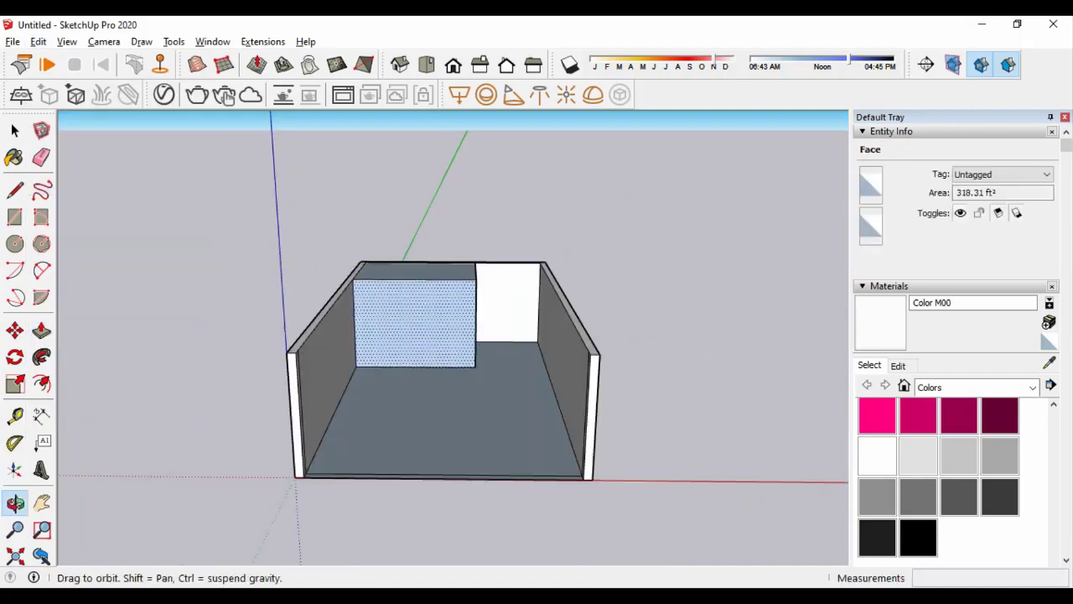
{"action": "middle_click_drag", "start_coordinate": [453, 336], "coordinate": [453, 276]}
{"action": "scroll", "coordinate": [453, 336], "scroll_direction": "up", "scroll_amount": 5}
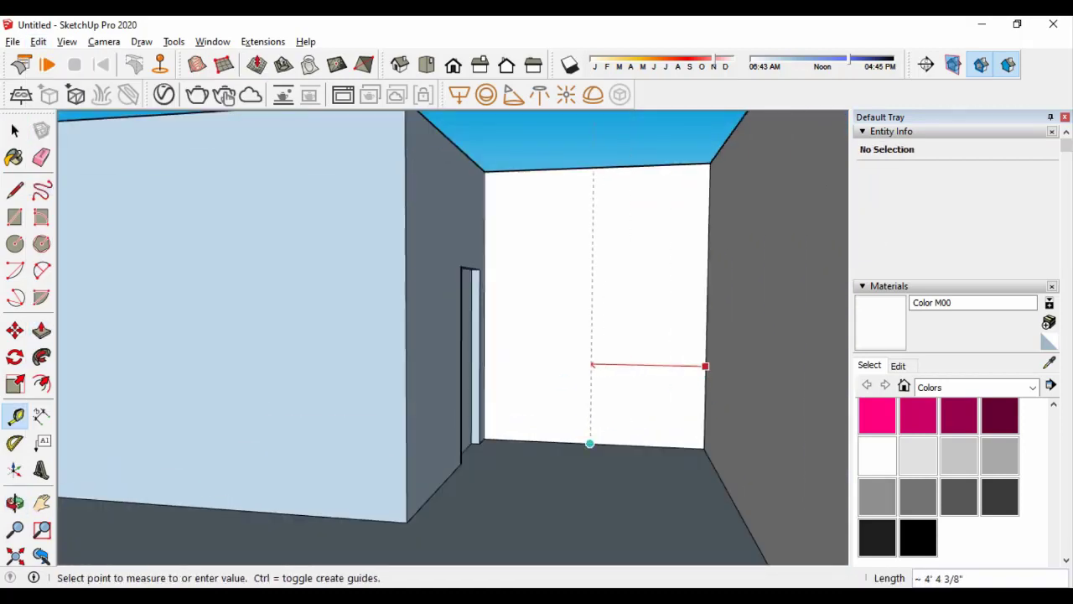
Place a guide and outline a wardrobe panel rectangle on the back wall
{"action": "left_click", "coordinate": [589, 443]}
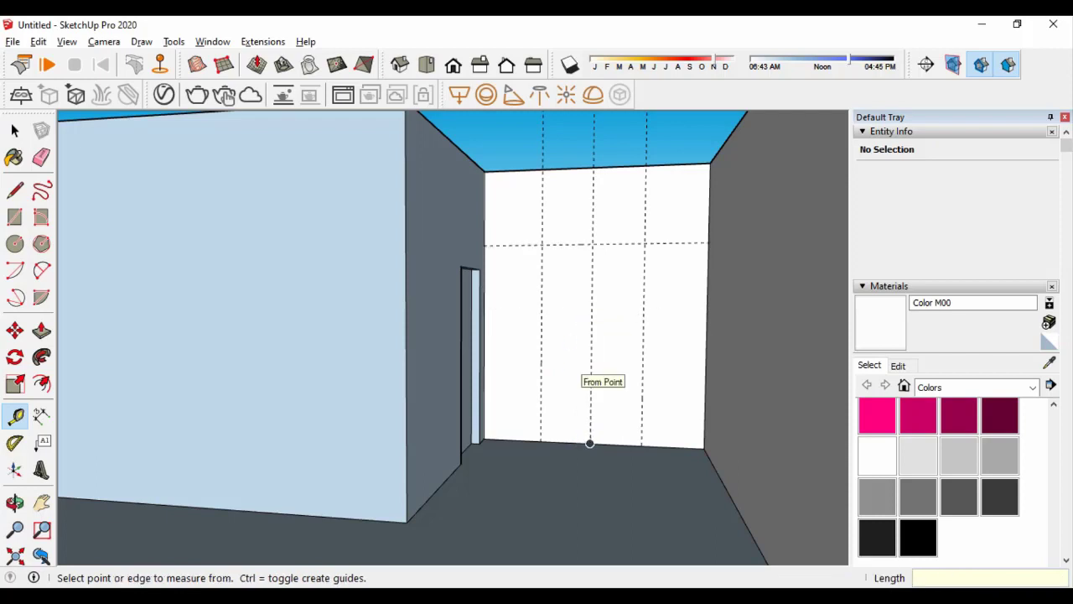
{"action": "key", "text": "r"}
{"action": "left_click", "coordinate": [541, 245]}
{"action": "left_click", "coordinate": [648, 443]}
{"action": "scroll", "coordinate": [648, 443], "scroll_direction": "up", "scroll_amount": 4}
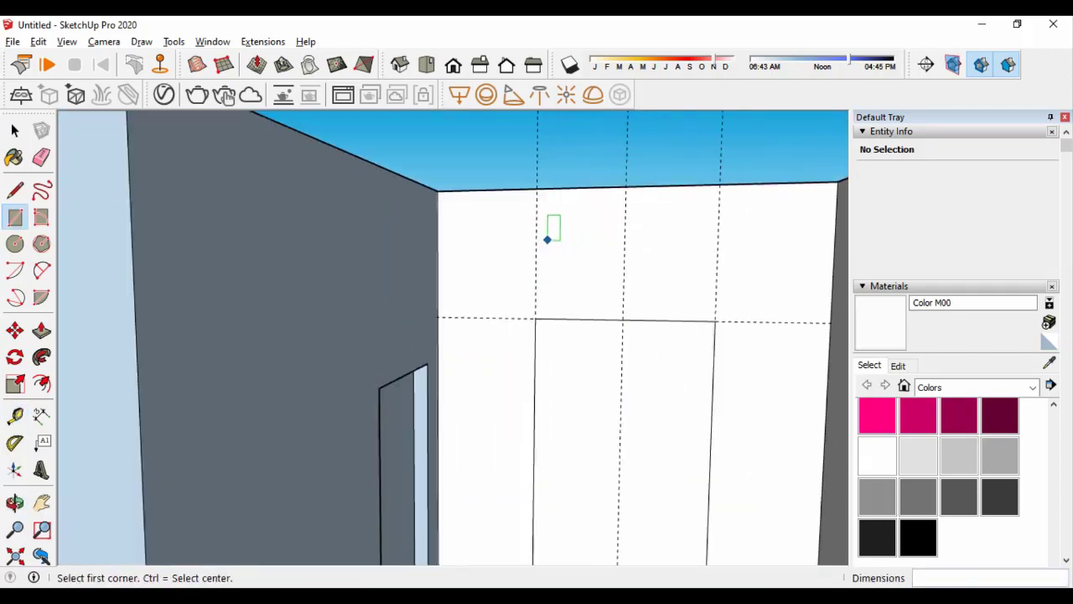
{"action": "scroll", "coordinate": [667, 320], "scroll_direction": "down", "scroll_amount": 5}
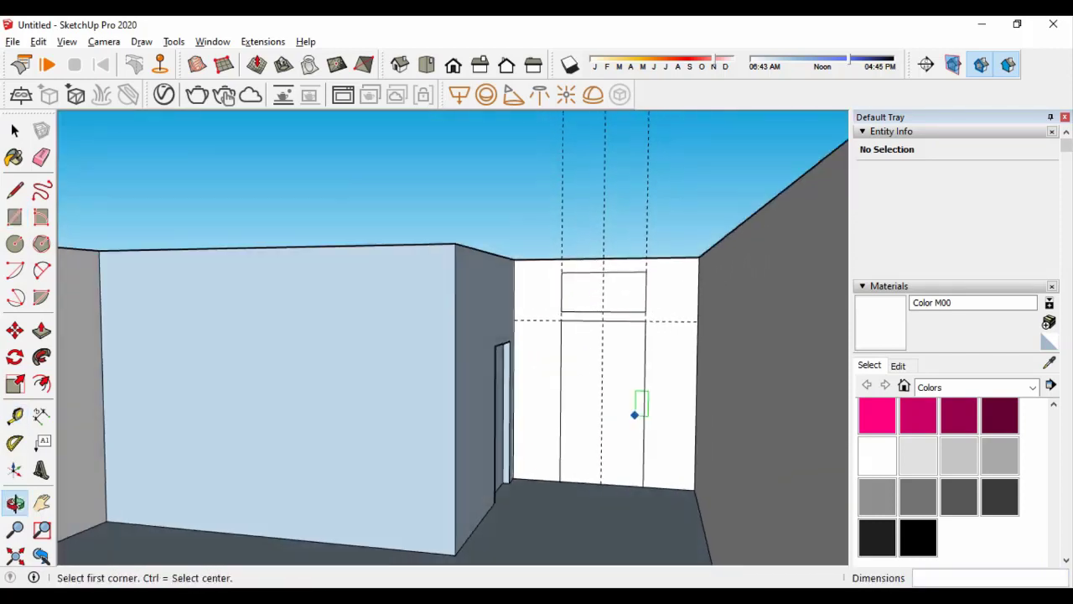
{"action": "key", "text": "space"}
Add guides near the back wall and along the right wall
{"action": "scroll", "coordinate": [638, 411], "scroll_direction": "down", "scroll_amount": 5}
{"action": "scroll", "coordinate": [638, 411], "scroll_direction": "down", "scroll_amount": 3}
{"action": "scroll", "coordinate": [638, 411], "scroll_direction": "down", "scroll_amount": 2}
{"action": "scroll", "coordinate": [620, 420], "scroll_direction": "up", "scroll_amount": 3}
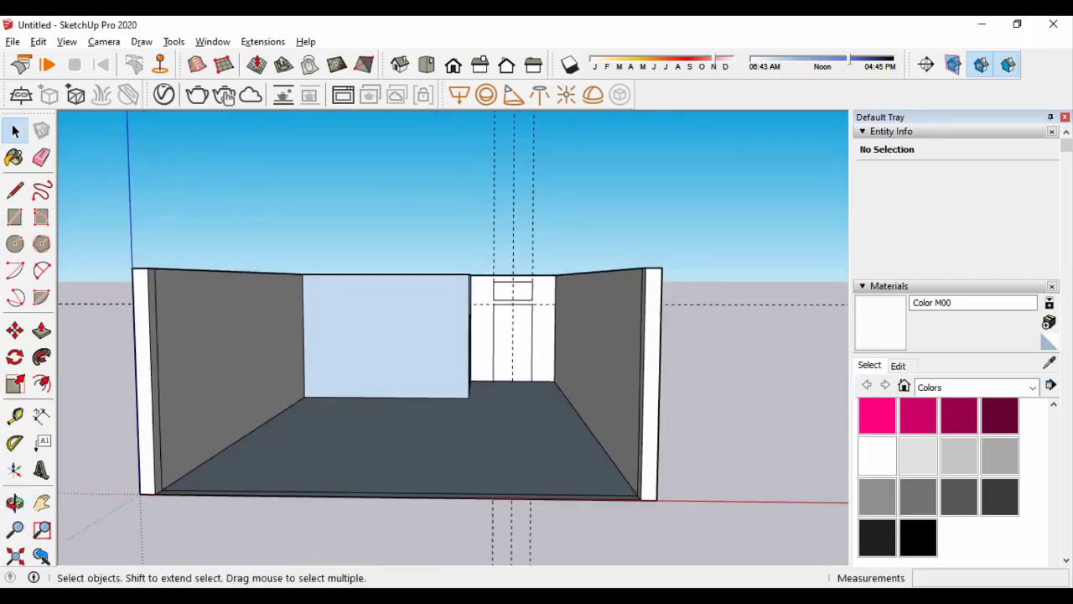
{"action": "scroll", "coordinate": [620, 419], "scroll_direction": "up", "scroll_amount": 3}
{"action": "middle_click_drag", "start_coordinate": [621, 419], "coordinate": [621, 469]}
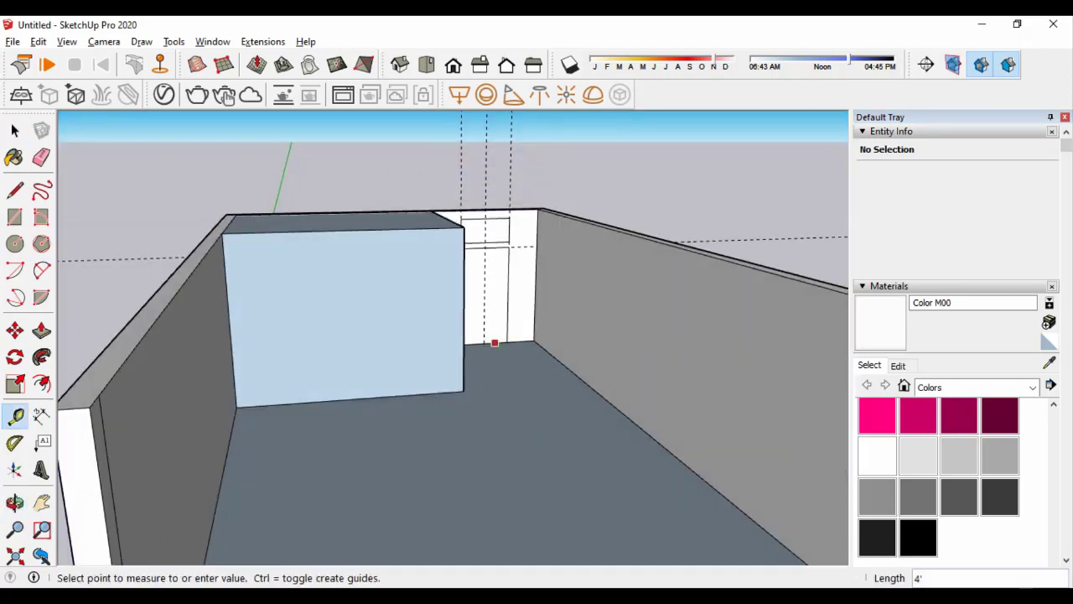
{"action": "left_click", "coordinate": [464, 391]}
{"action": "scroll", "coordinate": [484, 388], "scroll_direction": "down", "scroll_amount": 3}
{"action": "scroll", "coordinate": [721, 435], "scroll_direction": "down", "scroll_amount": 3}
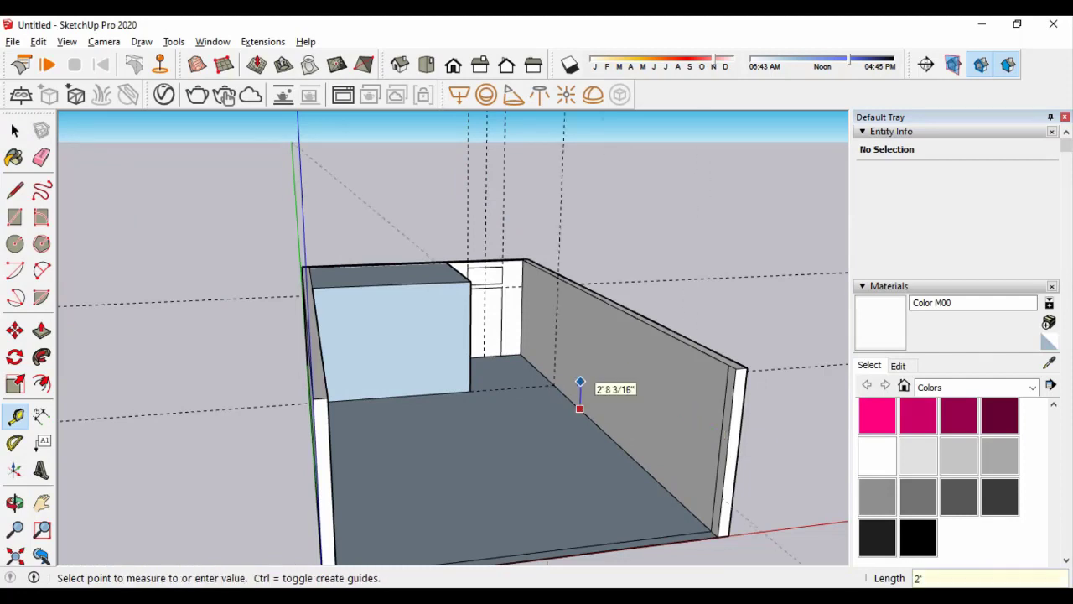
{"action": "left_click", "coordinate": [579, 408]}
{"action": "scroll", "coordinate": [604, 406], "scroll_direction": "up", "scroll_amount": 3}
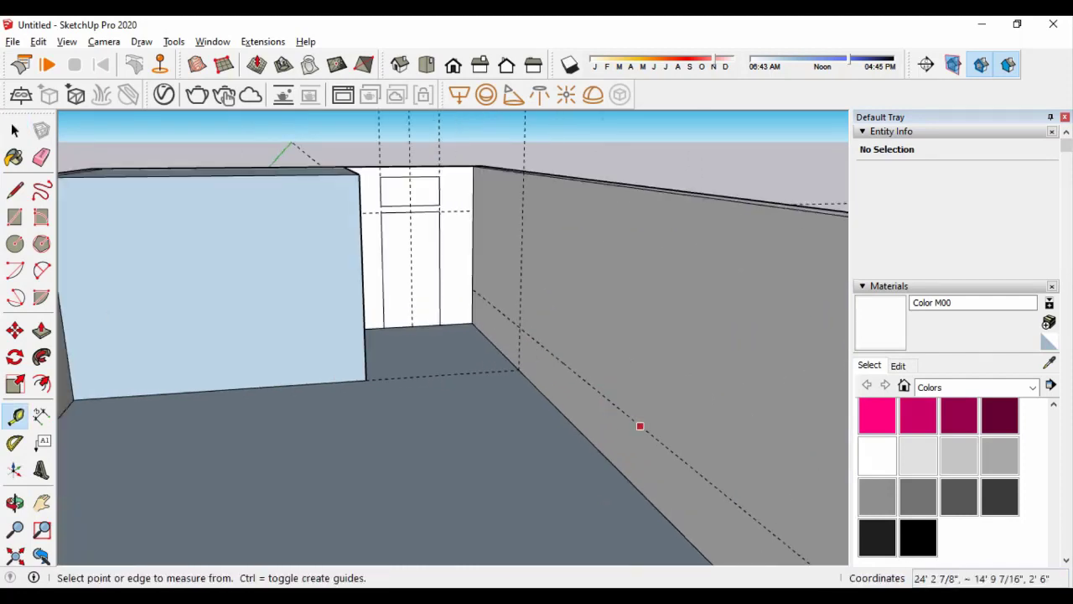
Draw the bench outline along the right wall and Push/Pull it 1'6"
{"action": "key", "text": "r"}
{"action": "scroll", "coordinate": [515, 340], "scroll_direction": "up", "scroll_amount": 3}
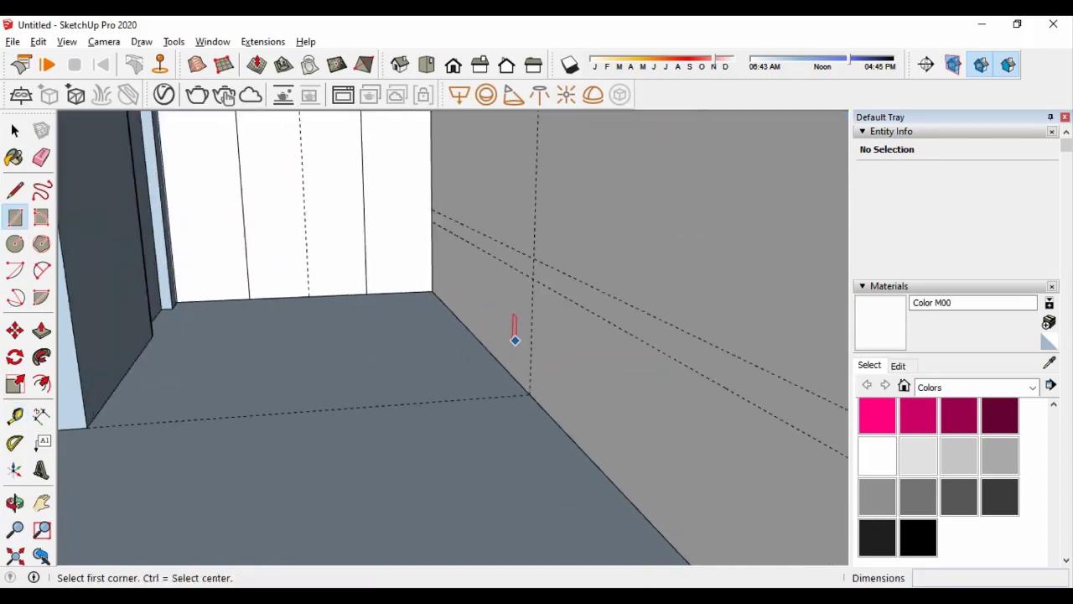
{"action": "left_click", "coordinate": [532, 259]}
{"action": "scroll", "coordinate": [456, 383], "scroll_direction": "down", "scroll_amount": 3}
{"action": "scroll", "coordinate": [532, 426], "scroll_direction": "up", "scroll_amount": 3}
{"action": "scroll", "coordinate": [529, 429], "scroll_direction": "up", "scroll_amount": 2}
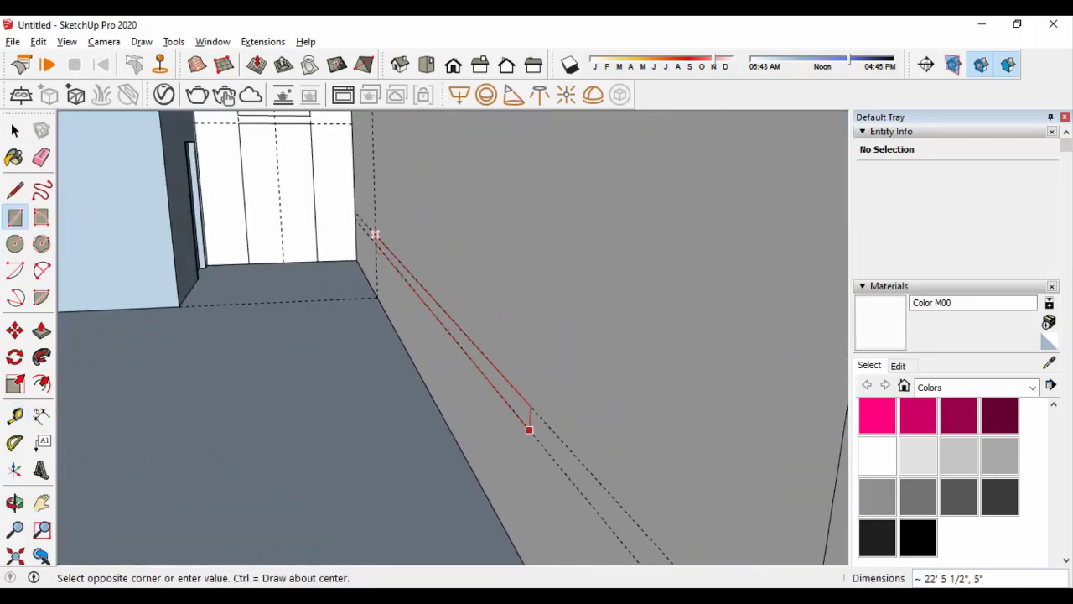
{"action": "left_click", "coordinate": [546, 449]}
{"action": "key", "text": "p"}
{"action": "left_click", "coordinate": [537, 441]}
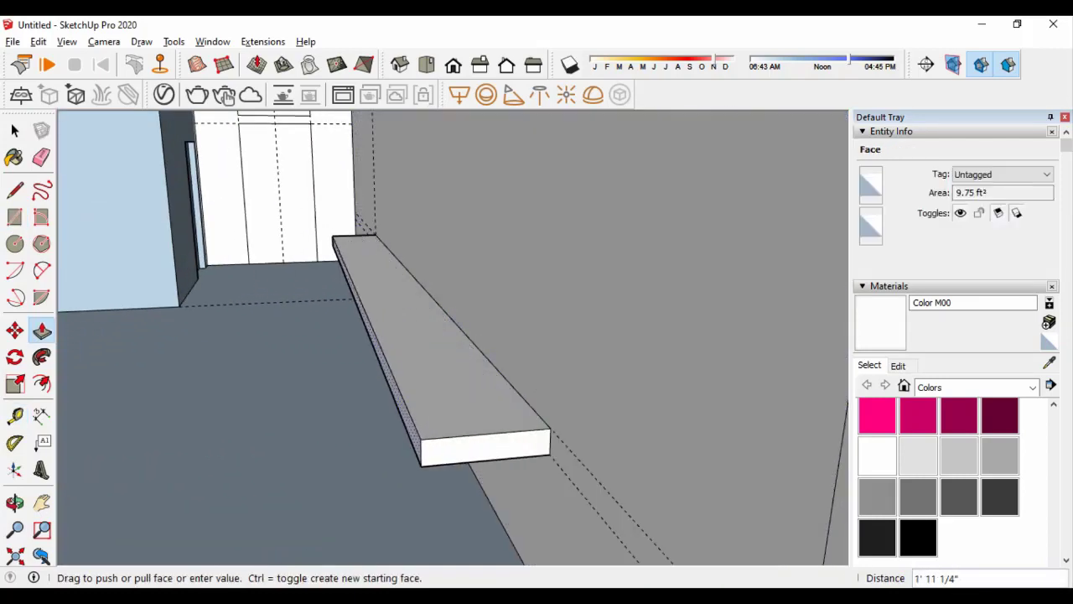
{"action": "key", "text": "Return"}
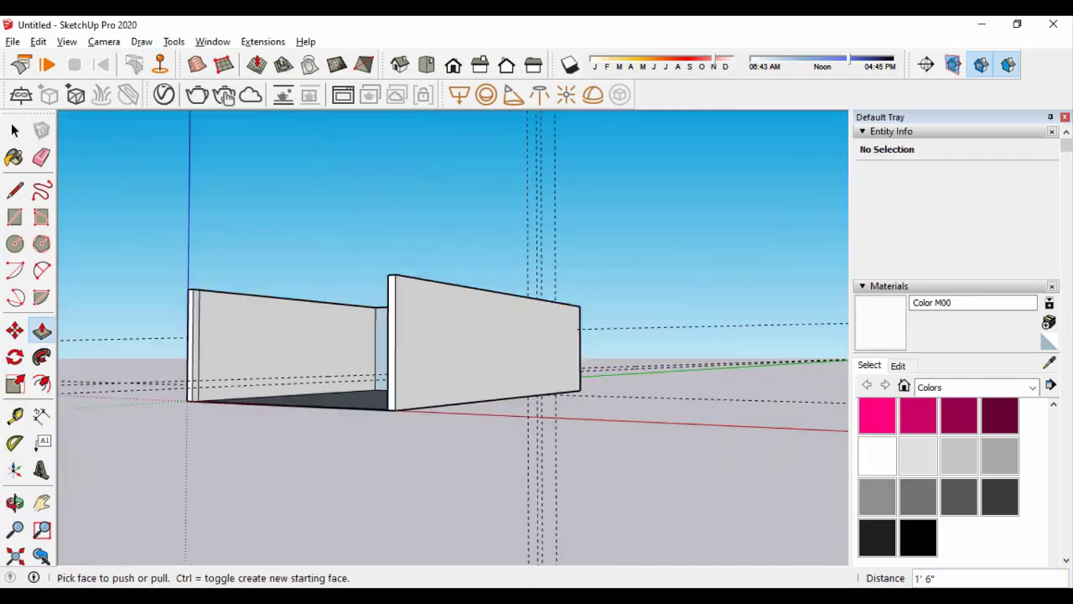
{"action": "key", "text": "t"}
{"action": "scroll", "coordinate": [400, 391], "scroll_direction": "down", "scroll_amount": 3}
Place a vertical guide line on the side wall for the windows
{"action": "scroll", "coordinate": [508, 315], "scroll_direction": "up", "scroll_amount": 5}
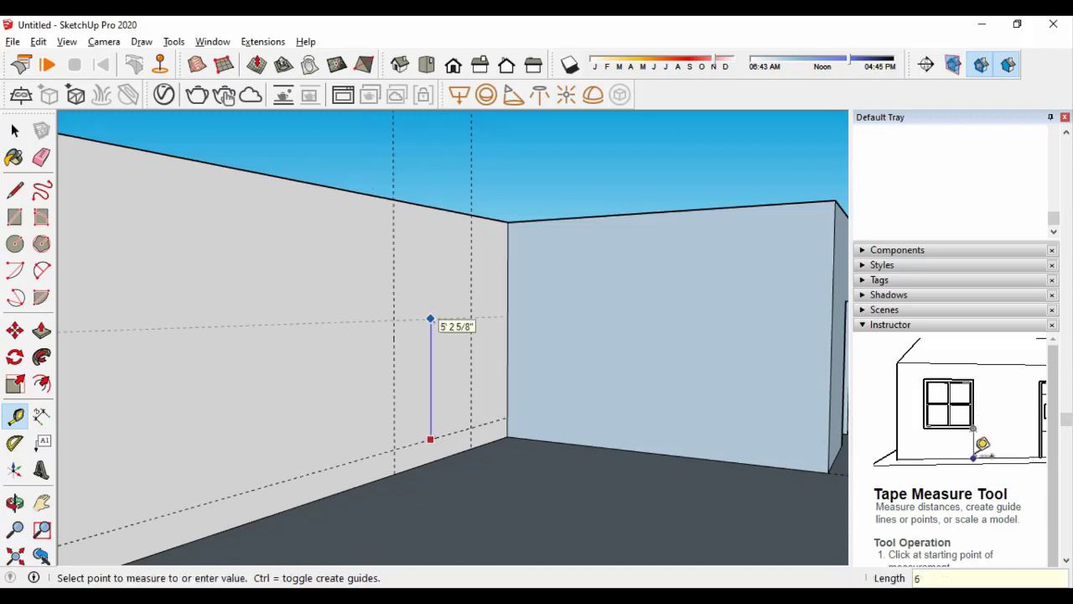
{"action": "scroll", "coordinate": [462, 438], "scroll_direction": "down", "scroll_amount": 2}
{"action": "left_click", "coordinate": [372, 410]}
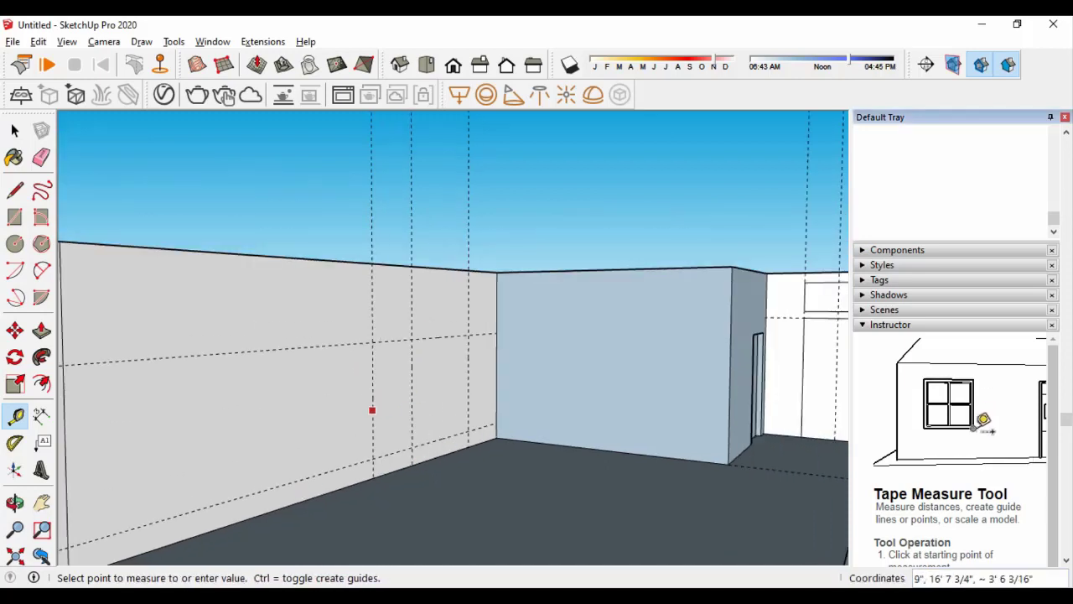
{"action": "scroll", "coordinate": [315, 453], "scroll_direction": "down", "scroll_amount": 3}
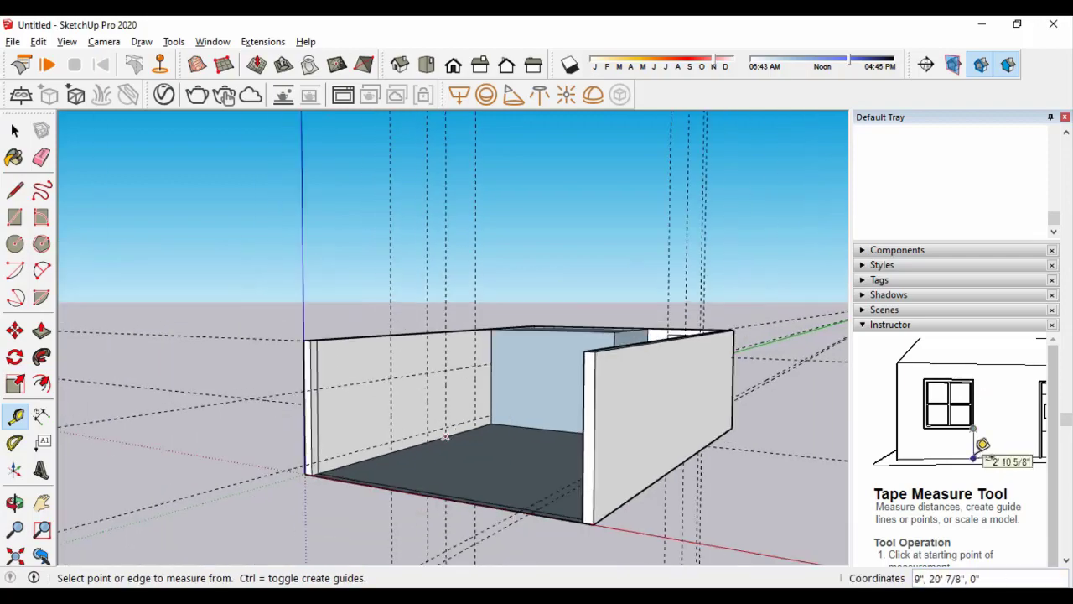
{"action": "scroll", "coordinate": [351, 380], "scroll_direction": "up", "scroll_amount": 5}
Draw two window rectangles and push them through the side wall
{"action": "key", "text": "r"}
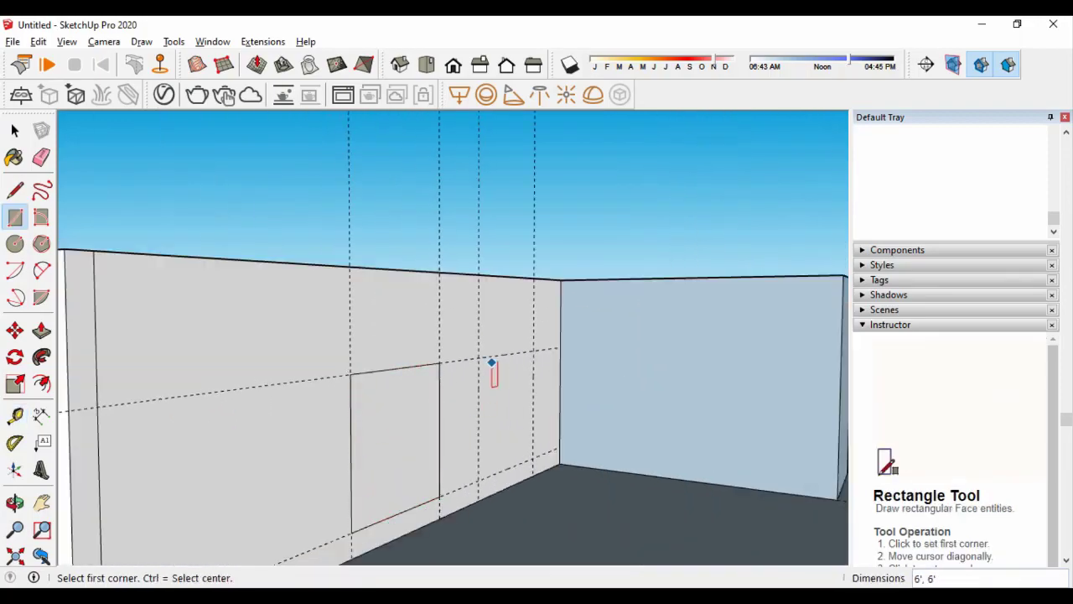
{"action": "mouse_move", "coordinate": [534, 461]}
{"action": "middle_mouse_down"}
{"action": "mouse_move", "coordinate": [401, 426]}
{"action": "mouse_move", "coordinate": [469, 420]}
{"action": "middle_mouse_up"}
{"action": "key", "text": "p"}
{"action": "key", "text": "space"}
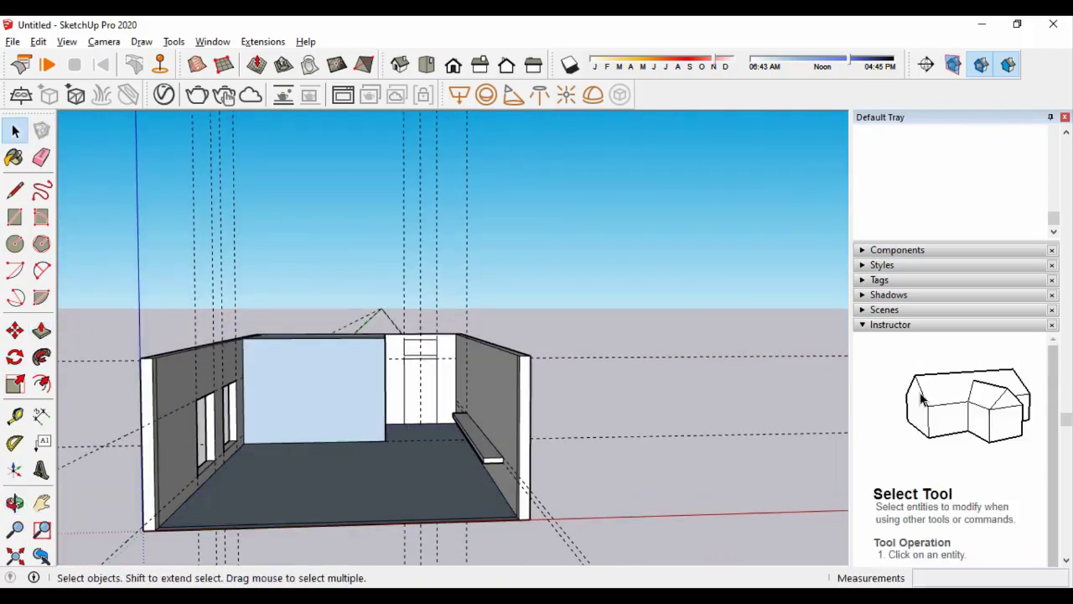
Delete all guide lines and begin a dividing line on the back wall
{"action": "left_click", "coordinate": [37, 41]}
{"action": "left_click", "coordinate": [84, 185]}
{"action": "key", "text": "l"}
{"action": "scroll", "coordinate": [342, 471], "scroll_direction": "up", "scroll_amount": 5}
{"action": "left_click", "coordinate": [342, 471]}
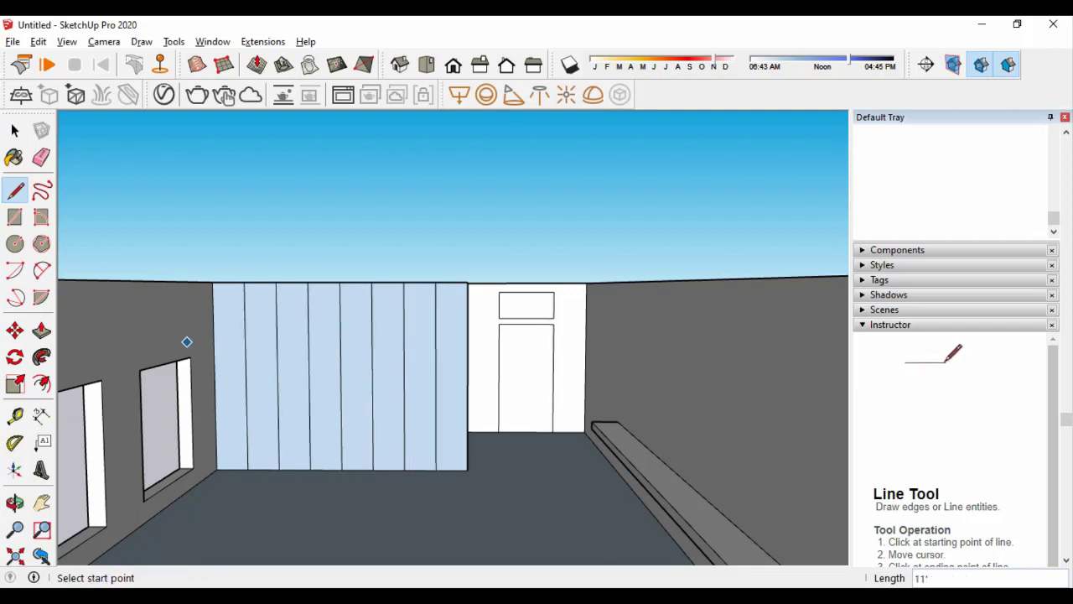
Finish the back-wall dividing lines and offset borders into the right-hand wardrobe panels
{"action": "left_click", "coordinate": [468, 333]}
{"action": "key", "text": "f"}
{"action": "scroll", "coordinate": [436, 319], "scroll_direction": "up", "scroll_amount": 1}
{"action": "scroll", "coordinate": [476, 343], "scroll_direction": "up", "scroll_amount": 2}
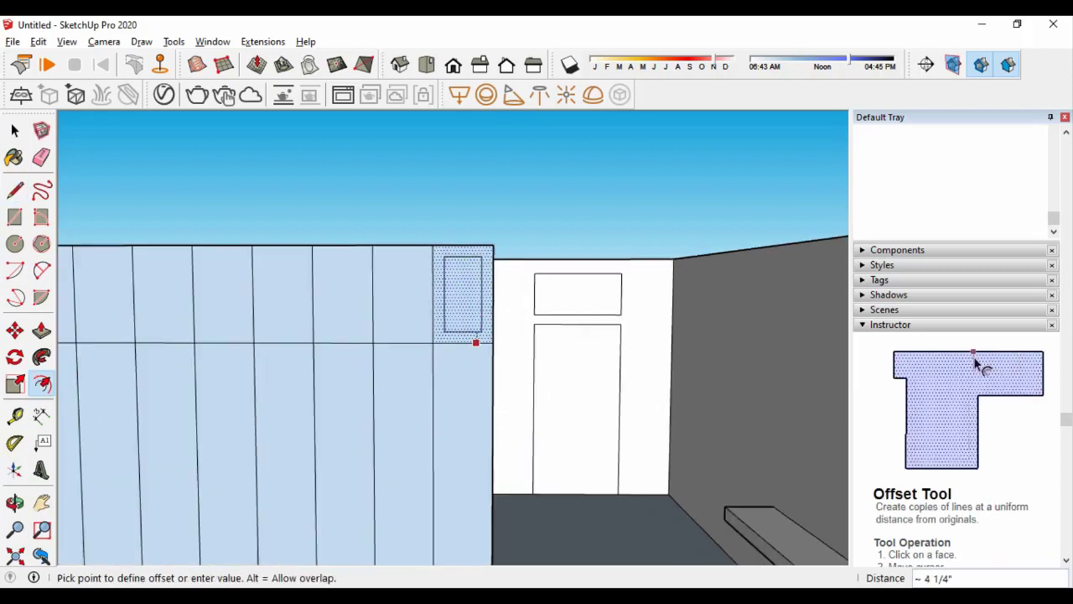
{"action": "left_click", "coordinate": [475, 342]}
{"action": "double_click", "coordinate": [402, 293]}
{"action": "double_click", "coordinate": [342, 294]}
{"action": "double_click", "coordinate": [463, 420]}
{"action": "double_click", "coordinate": [342, 419]}
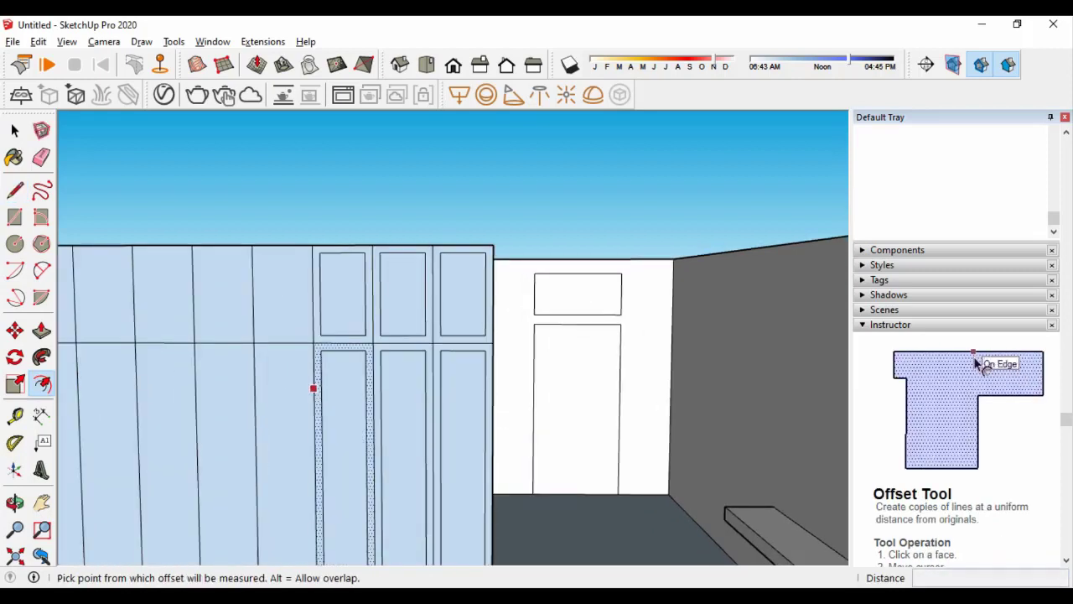
Offset inset borders into the remaining left-side panels, then view the whole room
{"action": "double_click", "coordinate": [283, 294]}
{"action": "double_click", "coordinate": [243, 315]}
{"action": "double_click", "coordinate": [227, 378]}
{"action": "double_click", "coordinate": [185, 373]}
{"action": "double_click", "coordinate": [167, 315]}
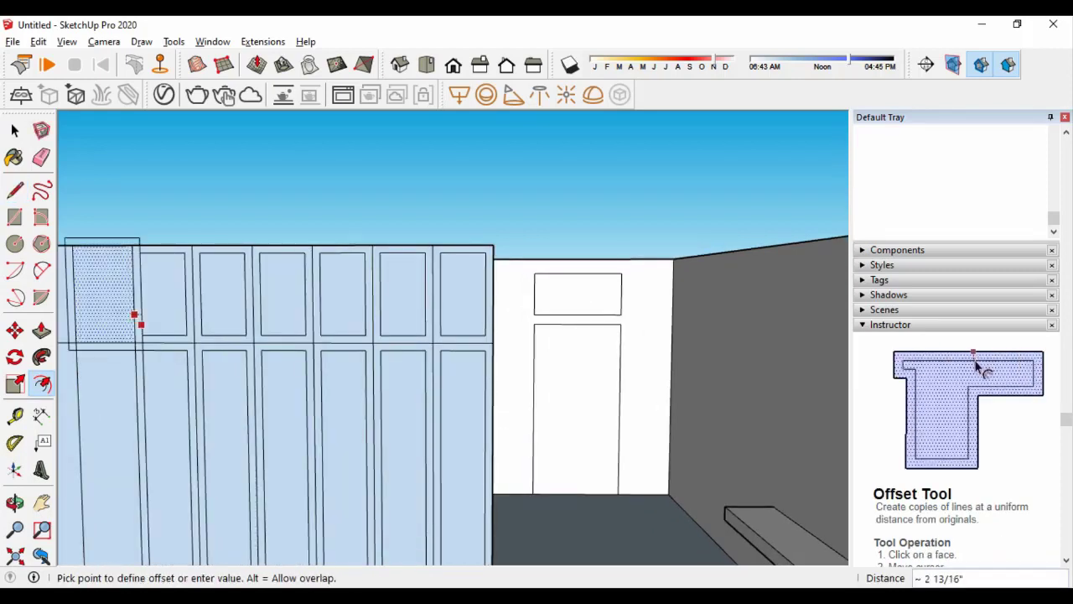
{"action": "left_click", "coordinate": [135, 315]}
{"action": "key", "text": "space"}
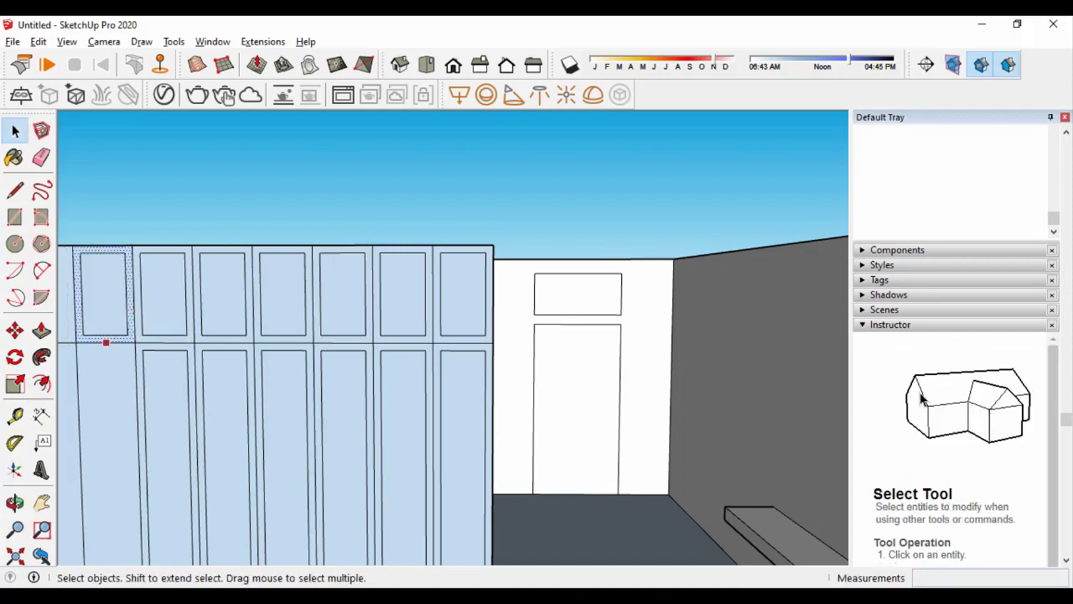
{"action": "key", "text": "f"}
{"action": "scroll", "coordinate": [72, 364], "scroll_direction": "down", "scroll_amount": 5}
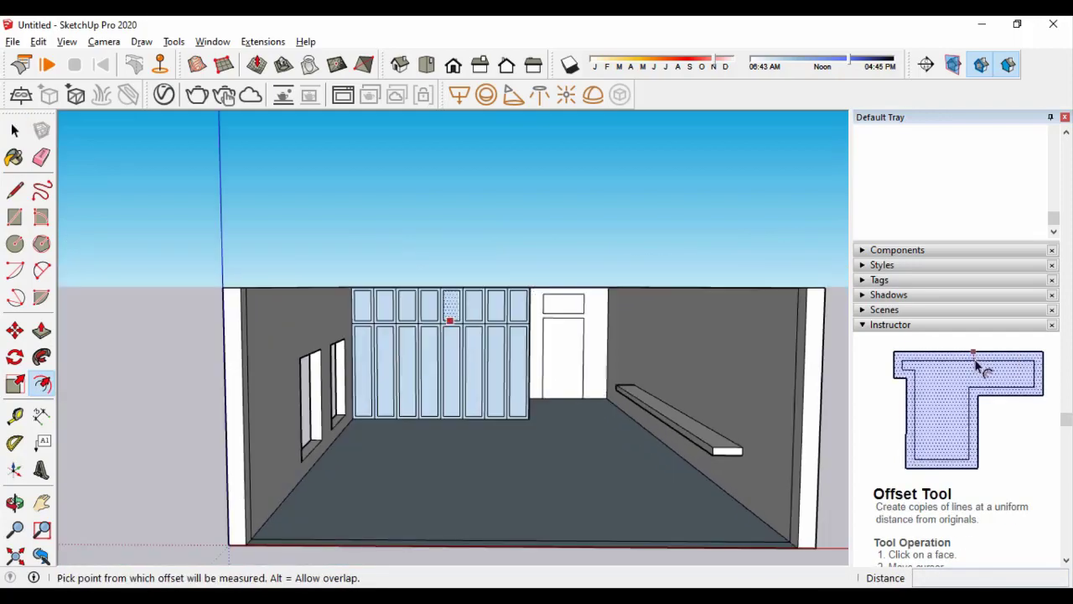
{"action": "mouse_move", "coordinate": [448, 318]}
{"action": "middle_mouse_down"}
{"action": "mouse_move", "coordinate": [503, 336]}
{"action": "mouse_move", "coordinate": [469, 402]}
{"action": "middle_mouse_up"}
{"action": "scroll", "coordinate": [453, 336], "scroll_direction": "up", "scroll_amount": 3}
{"action": "scroll", "coordinate": [453, 336], "scroll_direction": "down", "scroll_amount": 3}
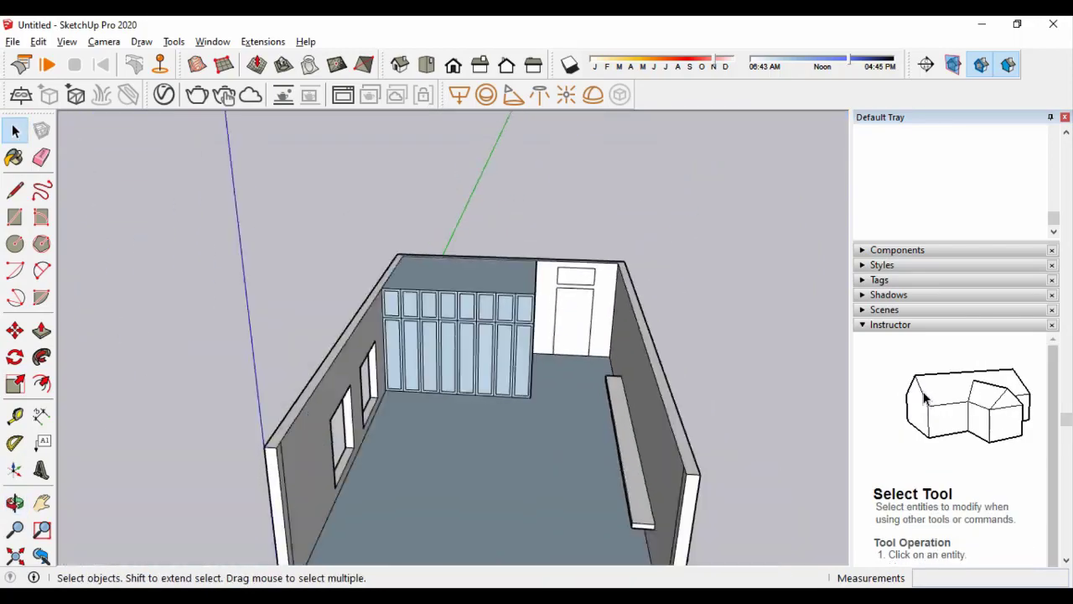
Draw a line and rectangle across the wall tops and pull up the wall-top face
{"action": "scroll", "coordinate": [546, 269], "scroll_direction": "up", "scroll_amount": 4}
{"action": "scroll", "coordinate": [546, 268], "scroll_direction": "up", "scroll_amount": 3}
{"action": "key", "text": "l"}
{"action": "left_click", "coordinate": [546, 265]}
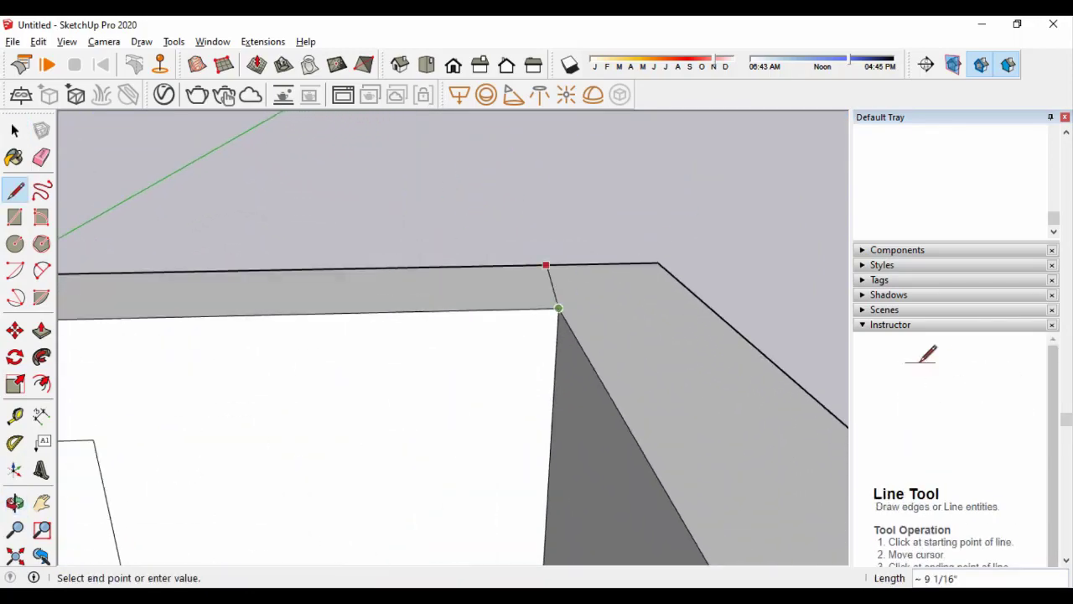
{"action": "key", "text": "p"}
{"action": "left_click_drag", "start_coordinate": [587, 285], "coordinate": [533, 265]}
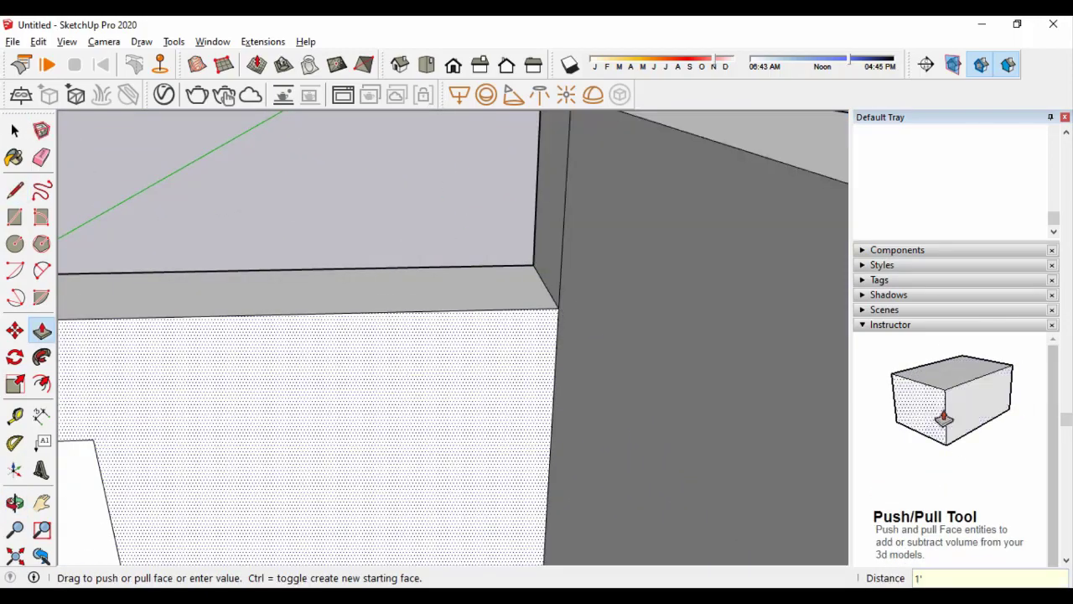
{"action": "key", "text": "r"}
{"action": "left_click", "coordinate": [533, 265]}
{"action": "scroll", "coordinate": [533, 265], "scroll_direction": "down", "scroll_amount": 3}
{"action": "scroll", "coordinate": [503, 293], "scroll_direction": "down", "scroll_amount": 3}
{"action": "scroll", "coordinate": [520, 398], "scroll_direction": "up", "scroll_amount": 3}
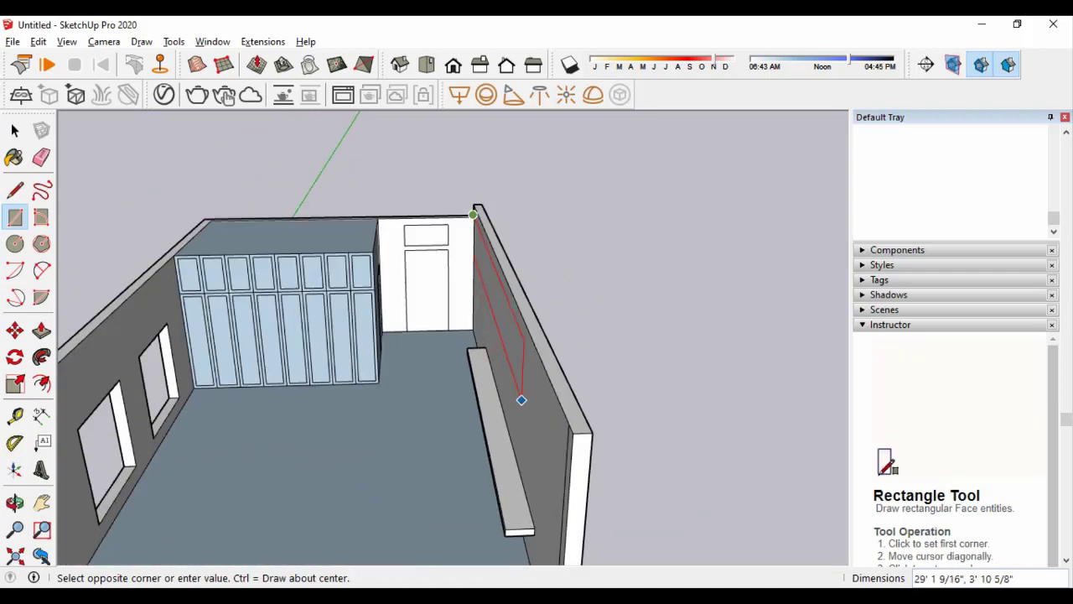
{"action": "scroll", "coordinate": [630, 466], "scroll_direction": "up", "scroll_amount": 3}
Erase stray ceiling edges, checking the building from outside
{"action": "key", "text": "e"}
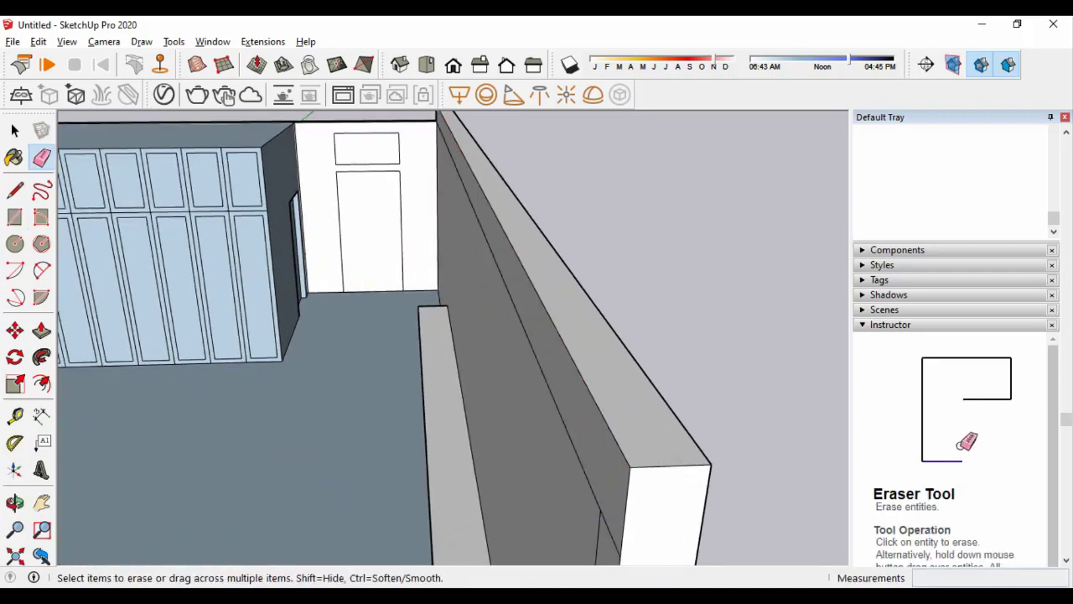
{"action": "key", "text": "p"}
{"action": "scroll", "coordinate": [452, 335], "scroll_direction": "down", "scroll_amount": 5}
{"action": "mouse_move", "coordinate": [453, 335]}
{"action": "middle_mouse_down"}
{"action": "mouse_move", "coordinate": [537, 302]}
{"action": "mouse_move", "coordinate": [554, 319]}
{"action": "middle_mouse_up"}
{"action": "key", "text": "e"}
{"action": "scroll", "coordinate": [353, 352], "scroll_direction": "up", "scroll_amount": 3}
{"action": "scroll", "coordinate": [352, 353], "scroll_direction": "up", "scroll_amount": 1}
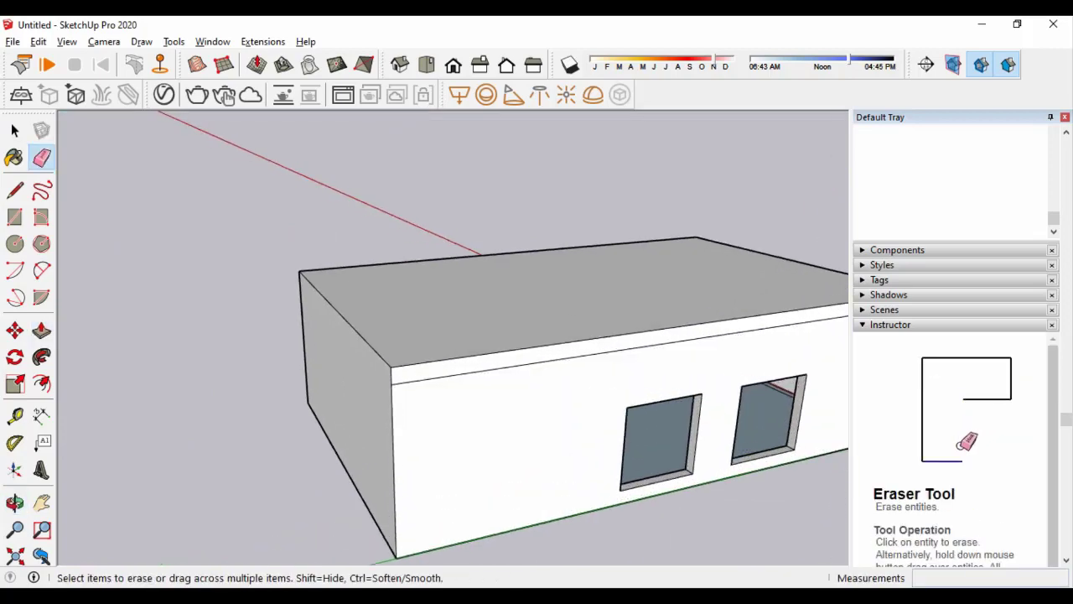
Frame the interior view toward the window wall and save it as Scene 1
{"action": "key", "text": "F3"}
{"action": "key", "text": "space"}
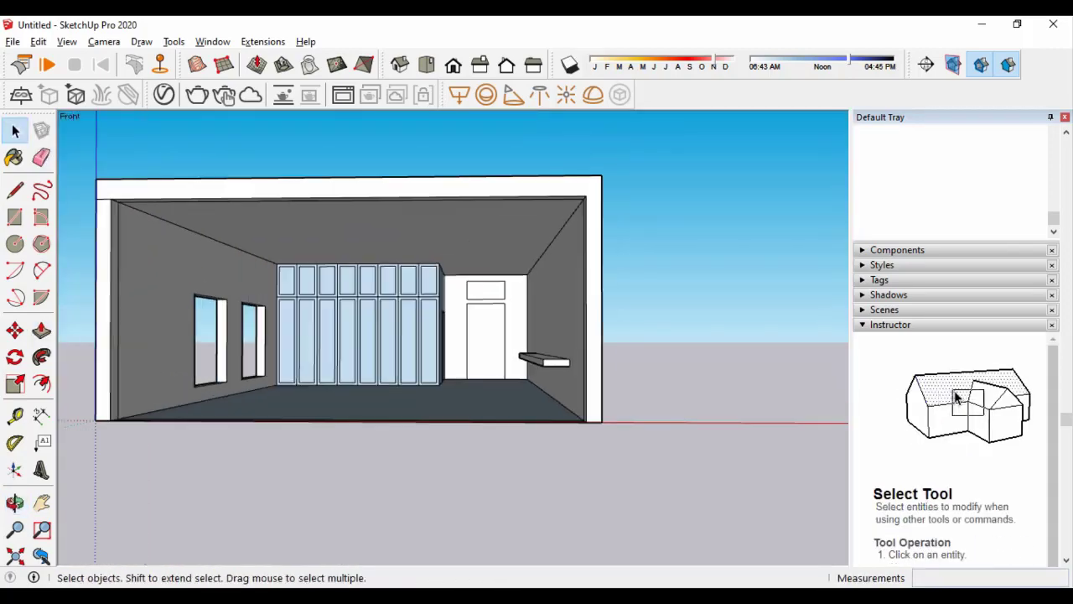
{"action": "scroll", "coordinate": [453, 335], "scroll_direction": "up", "scroll_amount": 5}
{"action": "mouse_move", "coordinate": [453, 336]}
{"action": "middle_mouse_down"}
{"action": "mouse_move", "coordinate": [469, 335]}
{"action": "mouse_move", "coordinate": [470, 353]}
{"action": "middle_mouse_up"}
{"action": "scroll", "coordinate": [453, 336], "scroll_direction": "up", "scroll_amount": 3}
{"action": "scroll", "coordinate": [453, 336], "scroll_direction": "up", "scroll_amount": 2}
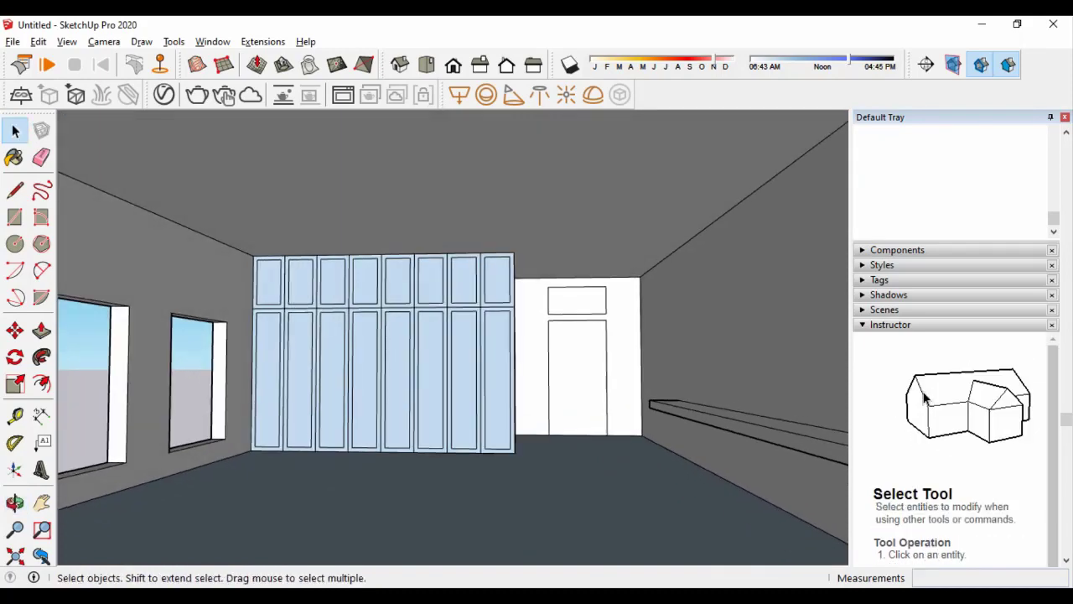
{"action": "middle_click_drag", "start_coordinate": [453, 335], "coordinate": [495, 335]}
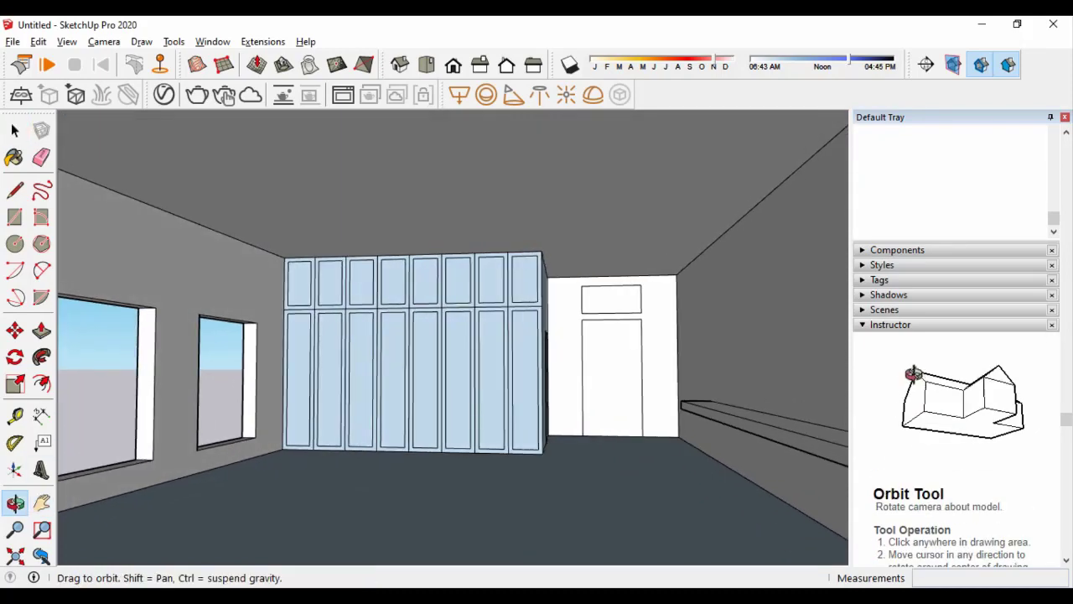
{"action": "left_click", "coordinate": [66, 42]}
{"action": "left_click", "coordinate": [280, 322]}
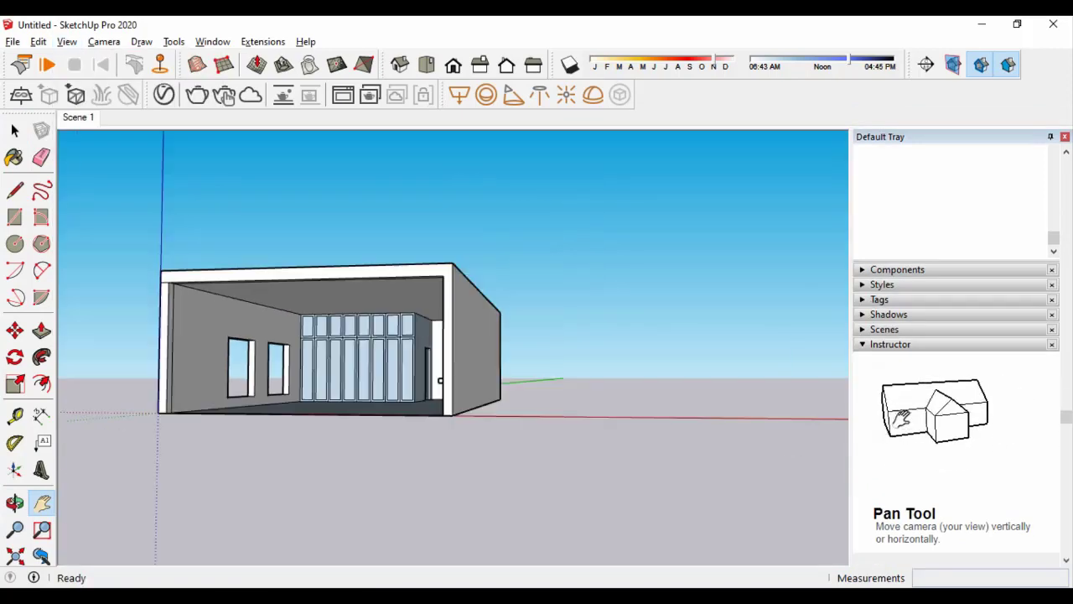
{"action": "scroll", "coordinate": [377, 406], "scroll_direction": "up", "scroll_amount": 10}
{"action": "key", "text": "t"}
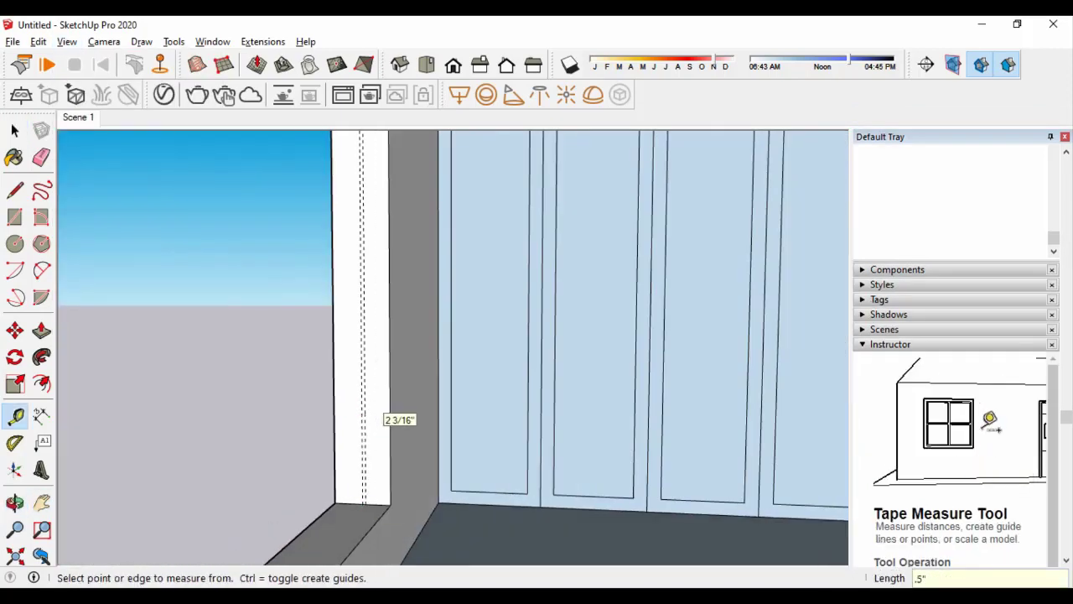
Draw a thin 1 1/8" strip rectangle at the bottom of the first window's jamb
{"action": "scroll", "coordinate": [364, 411], "scroll_direction": "up", "scroll_amount": 3}
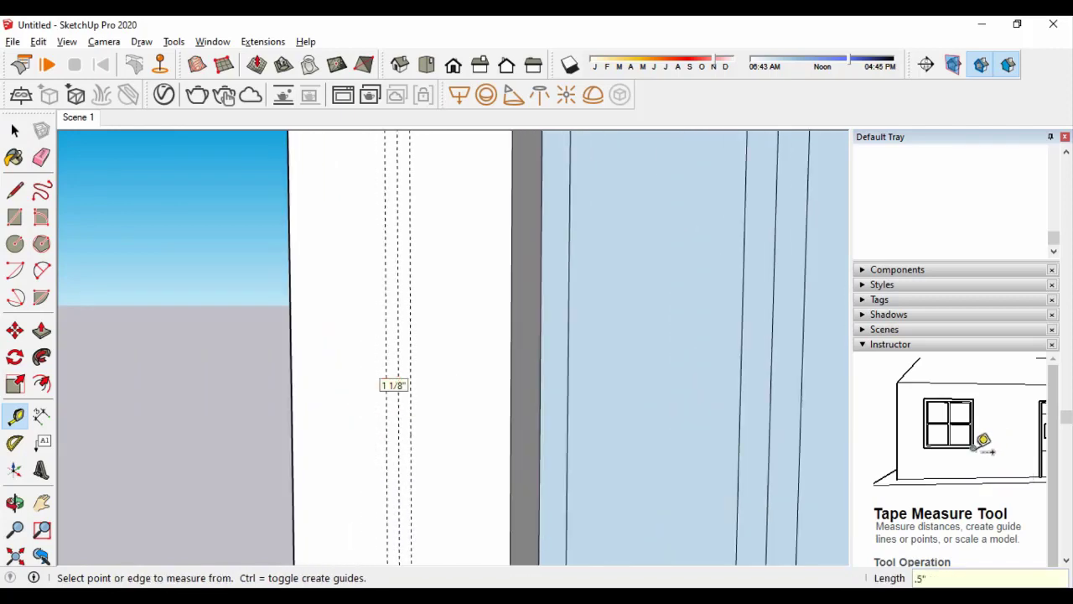
{"action": "key", "text": "r"}
{"action": "scroll", "coordinate": [360, 343], "scroll_direction": "down", "scroll_amount": 3}
{"action": "scroll", "coordinate": [394, 455], "scroll_direction": "up", "scroll_amount": 3}
{"action": "left_click", "coordinate": [386, 455]}
{"action": "scroll", "coordinate": [385, 446], "scroll_direction": "down", "scroll_amount": 3}
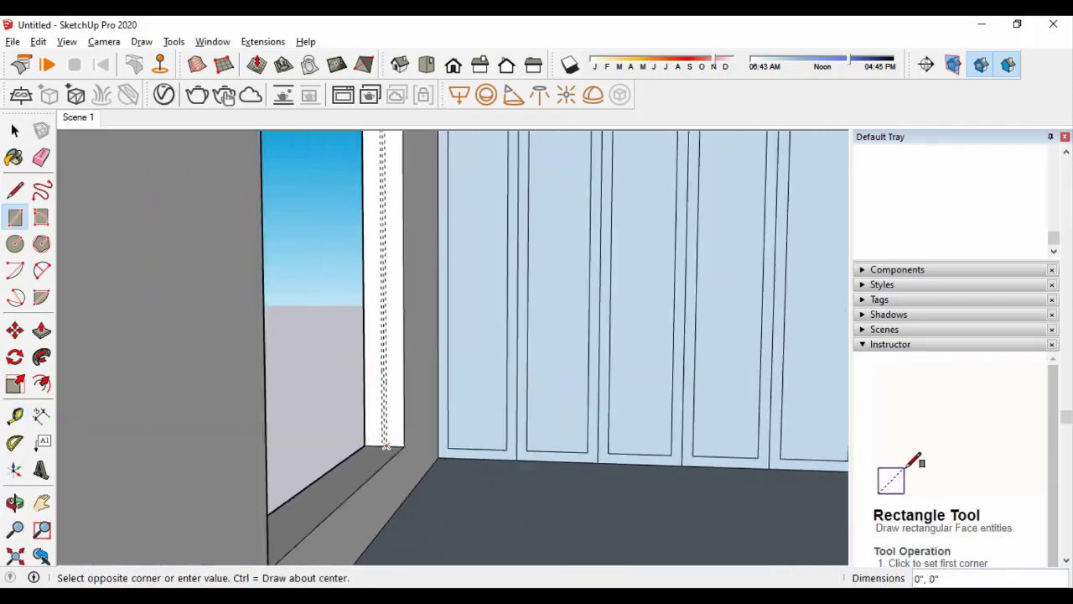
{"action": "scroll", "coordinate": [385, 446], "scroll_direction": "up", "scroll_amount": 3}
{"action": "scroll", "coordinate": [441, 209], "scroll_direction": "down", "scroll_amount": 1}
{"action": "scroll", "coordinate": [441, 209], "scroll_direction": "up", "scroll_amount": 1}
{"action": "key", "text": "e"}
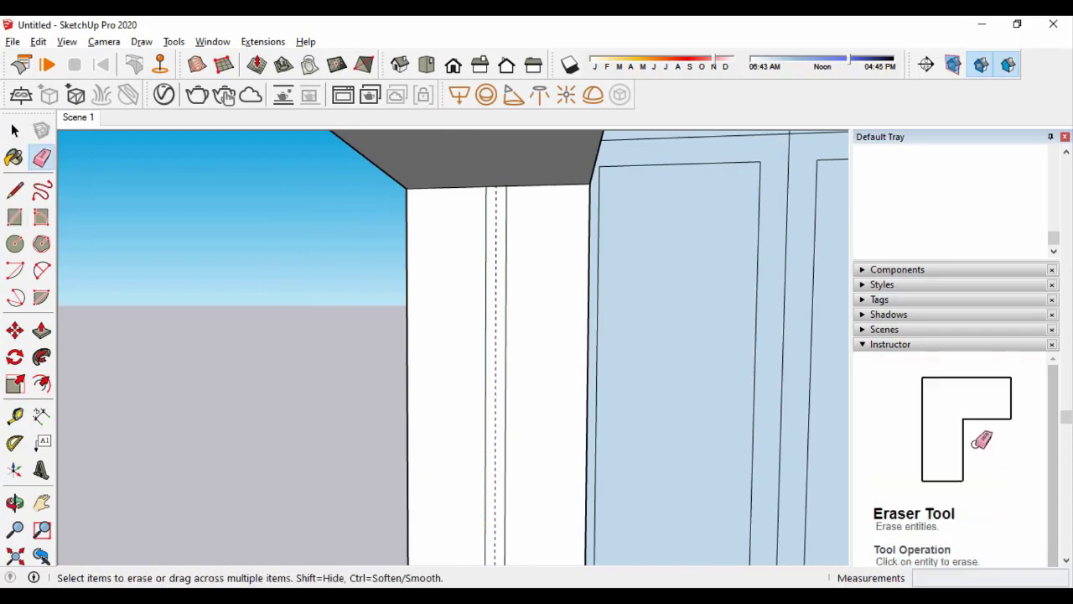
Copy the jamb strip with Move and Ctrl into the second window opening
{"action": "key", "text": "space"}
{"action": "left_click", "coordinate": [495, 336]}
{"action": "key", "text": "m"}
{"action": "scroll", "coordinate": [460, 216], "scroll_direction": "up", "scroll_amount": 2}
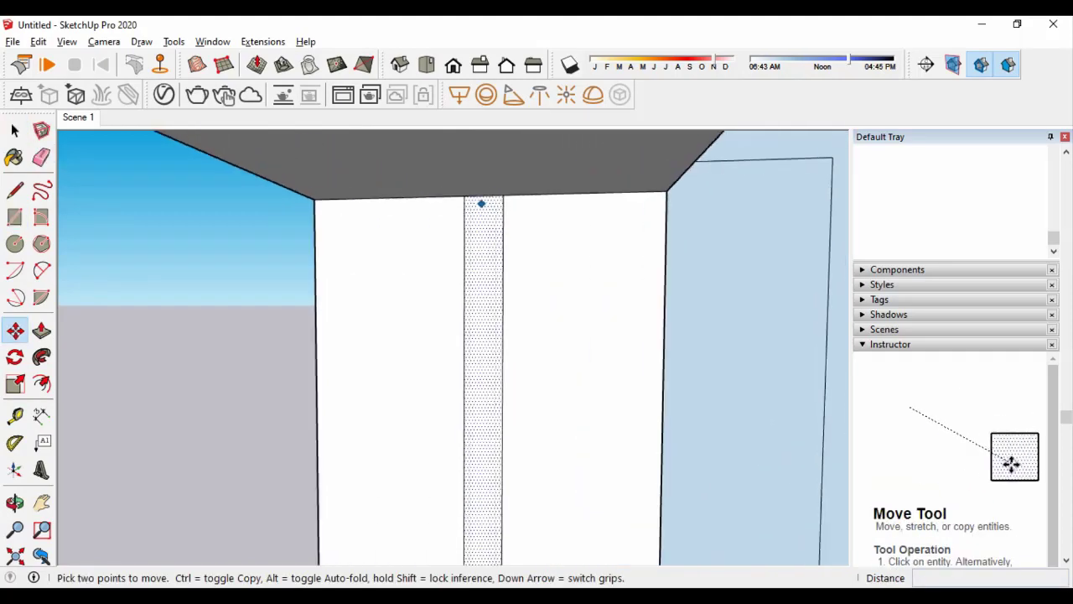
{"action": "scroll", "coordinate": [479, 203], "scroll_direction": "up", "scroll_amount": 2}
{"action": "key", "text": "ctrl"}
{"action": "left_click", "coordinate": [711, 188]}
{"action": "scroll", "coordinate": [528, 213], "scroll_direction": "down", "scroll_amount": 1}
{"action": "scroll", "coordinate": [525, 261], "scroll_direction": "up", "scroll_amount": 3}
{"action": "scroll", "coordinate": [412, 302], "scroll_direction": "down", "scroll_amount": 4}
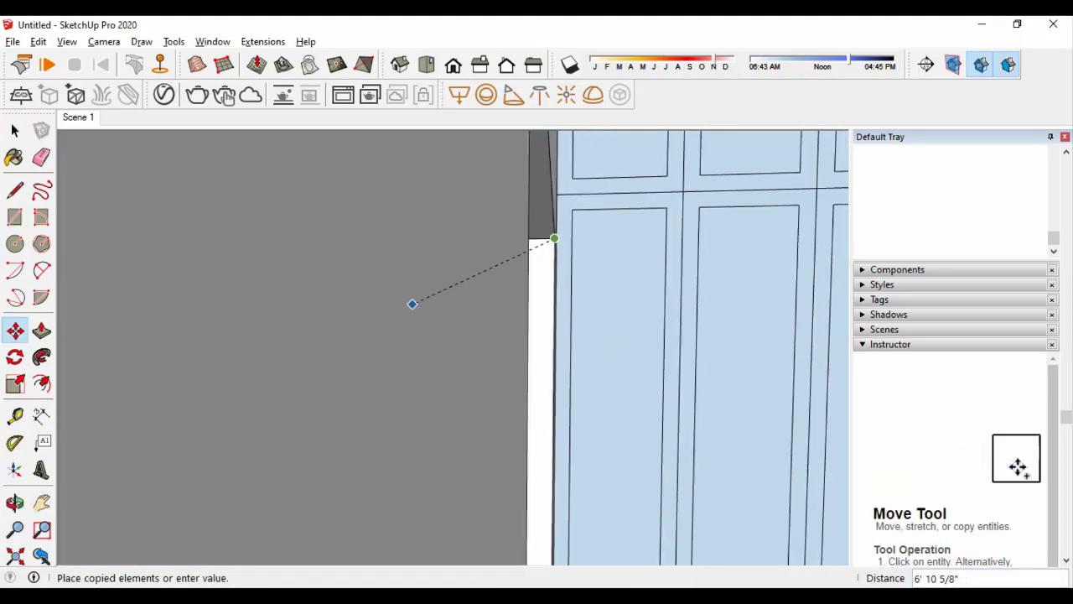
{"action": "scroll", "coordinate": [634, 322], "scroll_direction": "down", "scroll_amount": 3}
{"action": "left_click", "coordinate": [539, 317]}
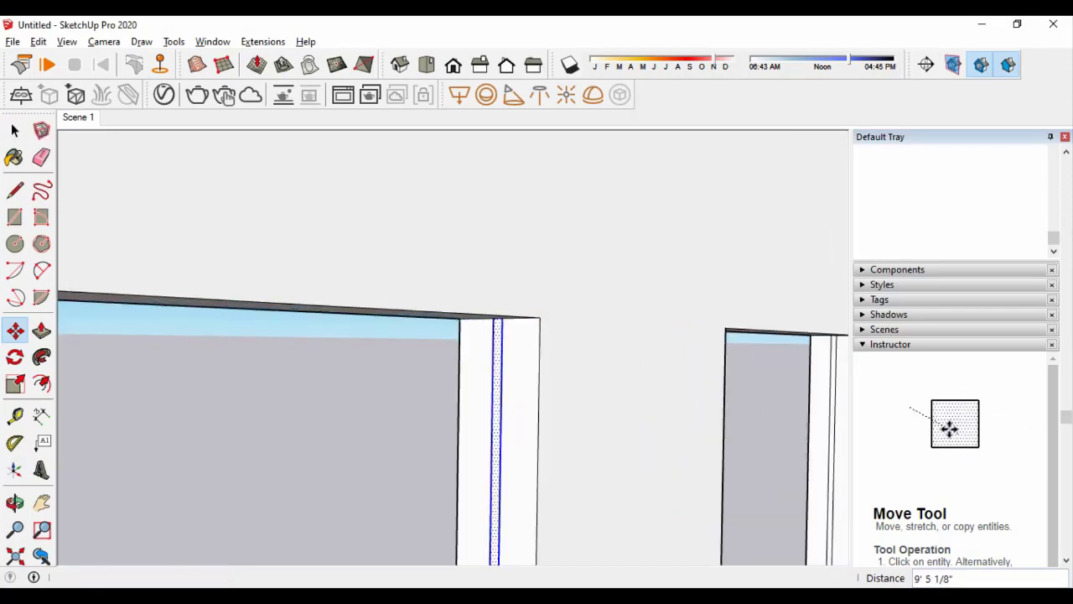
{"action": "key", "text": "space"}
{"action": "key", "text": "p"}
{"action": "scroll", "coordinate": [453, 348], "scroll_direction": "down", "scroll_amount": 3}
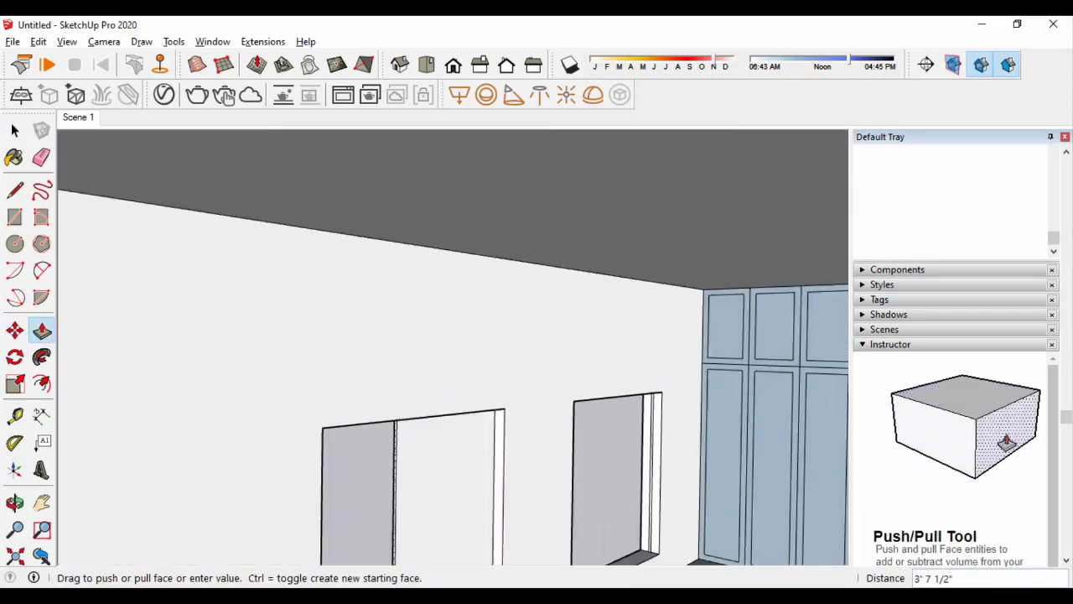
{"action": "scroll", "coordinate": [452, 347], "scroll_direction": "down", "scroll_amount": 2}
{"action": "scroll", "coordinate": [453, 348], "scroll_direction": "down", "scroll_amount": 3}
Draw a vertical line from window sill to head, splitting the window into two panes
{"action": "key", "text": "space"}
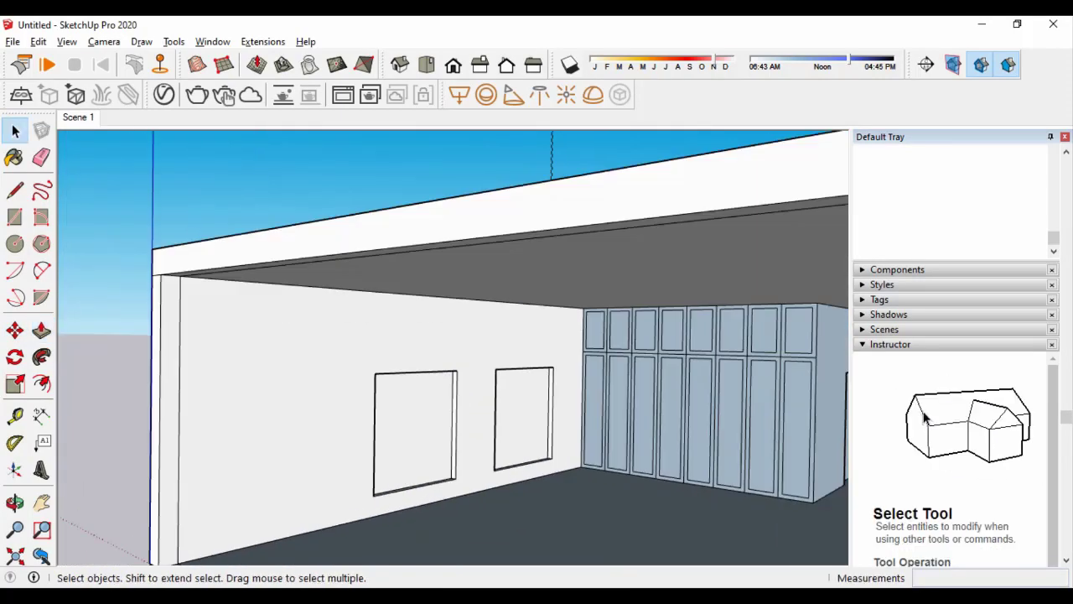
{"action": "key", "text": "l"}
{"action": "scroll", "coordinate": [440, 510], "scroll_direction": "up", "scroll_amount": 3}
{"action": "scroll", "coordinate": [440, 510], "scroll_direction": "up", "scroll_amount": 2}
{"action": "scroll", "coordinate": [460, 429], "scroll_direction": "down", "scroll_amount": 2}
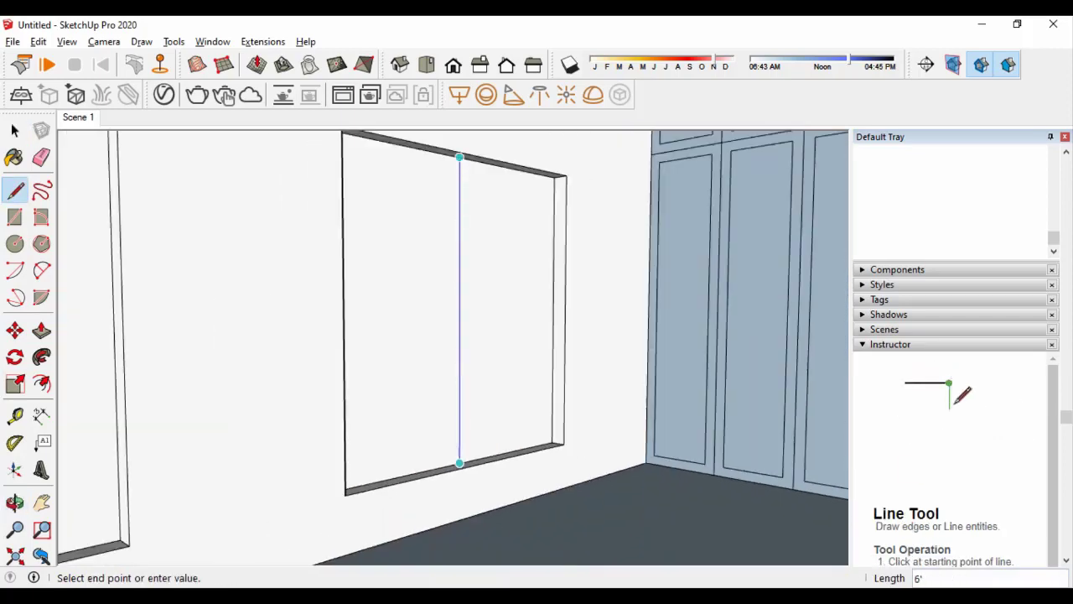
{"action": "key", "text": "Escape"}
{"action": "scroll", "coordinate": [429, 421], "scroll_direction": "down", "scroll_amount": 2}
{"action": "scroll", "coordinate": [360, 493], "scroll_direction": "up", "scroll_amount": 3}
{"action": "left_click", "coordinate": [360, 494]}
{"action": "scroll", "coordinate": [359, 494], "scroll_direction": "down", "scroll_amount": 1}
{"action": "scroll", "coordinate": [356, 295], "scroll_direction": "up", "scroll_amount": 3}
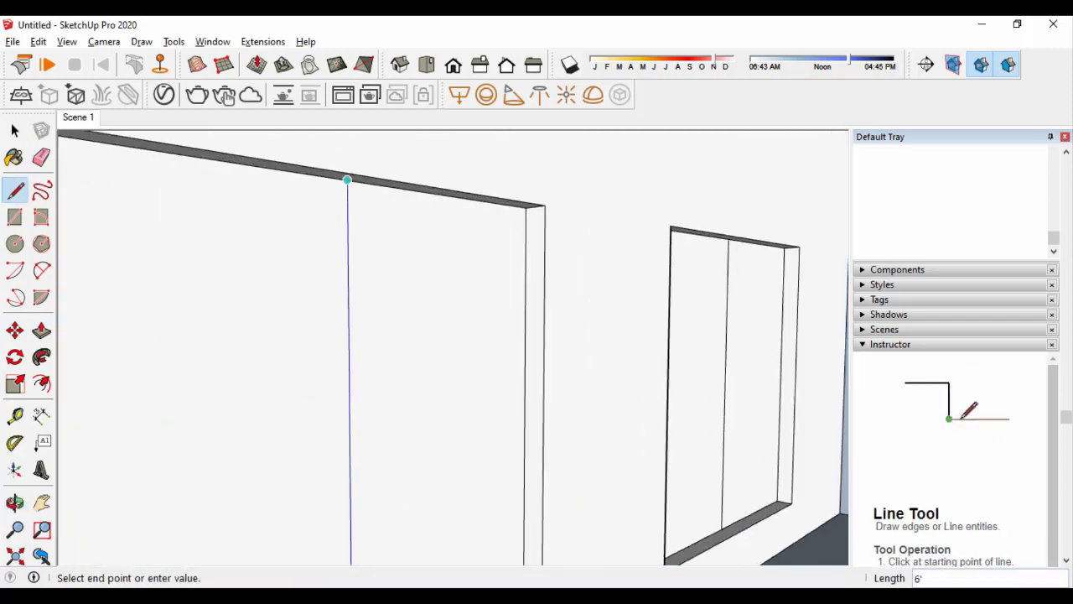
{"action": "left_click", "coordinate": [347, 180]}
{"action": "scroll", "coordinate": [348, 181], "scroll_direction": "down", "scroll_amount": 3}
Offset each pane face inward about 2" to create a narrow frame border
{"action": "key", "text": "f"}
{"action": "scroll", "coordinate": [355, 347], "scroll_direction": "up", "scroll_amount": 2}
{"action": "scroll", "coordinate": [373, 417], "scroll_direction": "up", "scroll_amount": 2}
{"action": "left_click", "coordinate": [372, 417]}
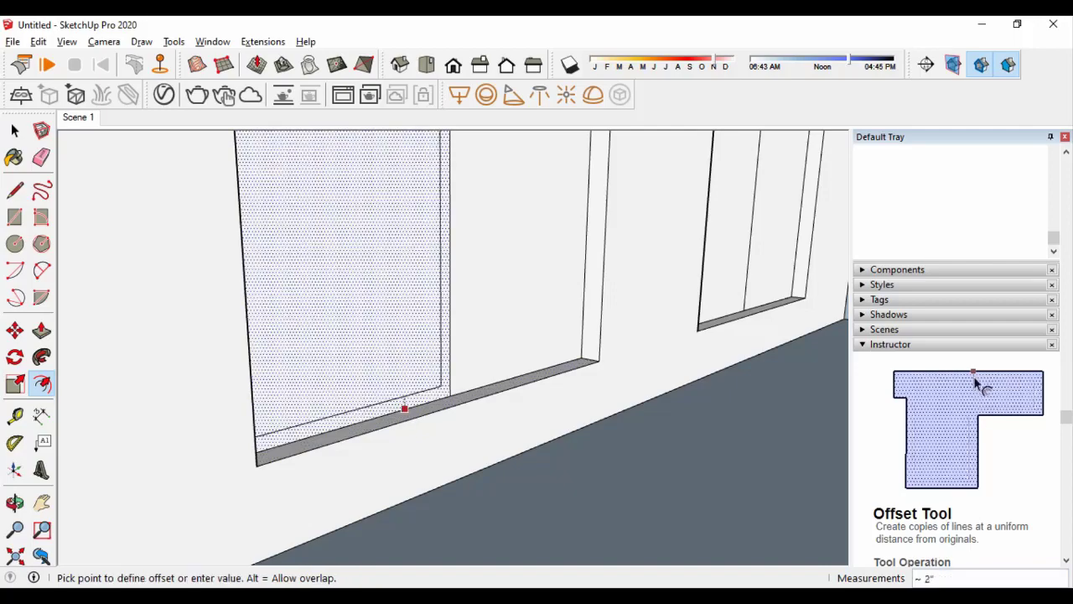
{"action": "left_click", "coordinate": [405, 408]}
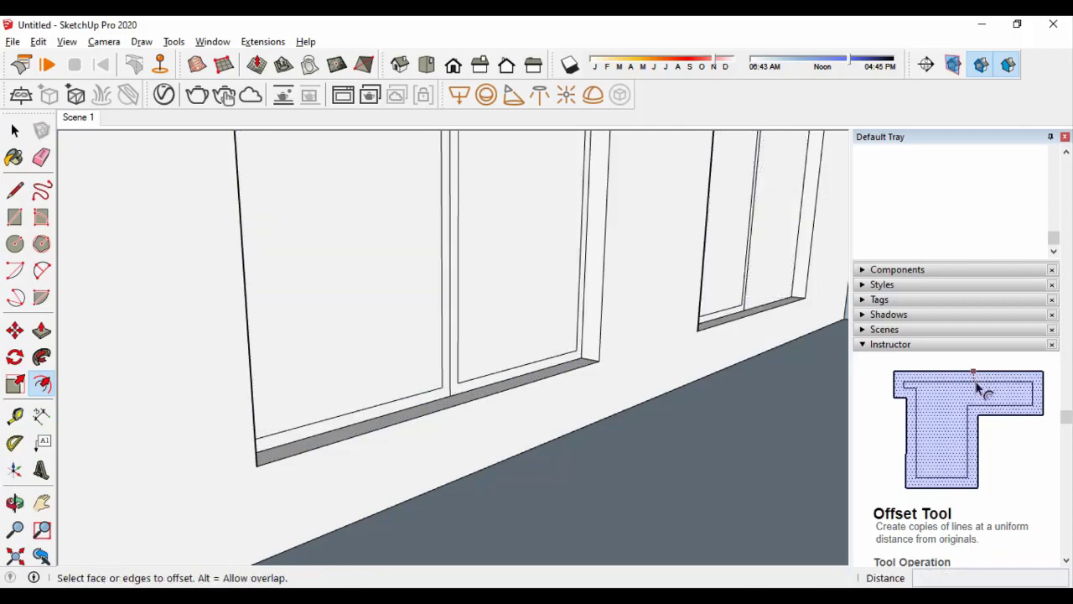
{"action": "scroll", "coordinate": [347, 299], "scroll_direction": "down", "scroll_amount": 2}
{"action": "left_click", "coordinate": [347, 299]}
{"action": "scroll", "coordinate": [719, 321], "scroll_direction": "up", "scroll_amount": 2}
{"action": "scroll", "coordinate": [690, 333], "scroll_direction": "up", "scroll_amount": 2}
{"action": "scroll", "coordinate": [669, 355], "scroll_direction": "up", "scroll_amount": 2}
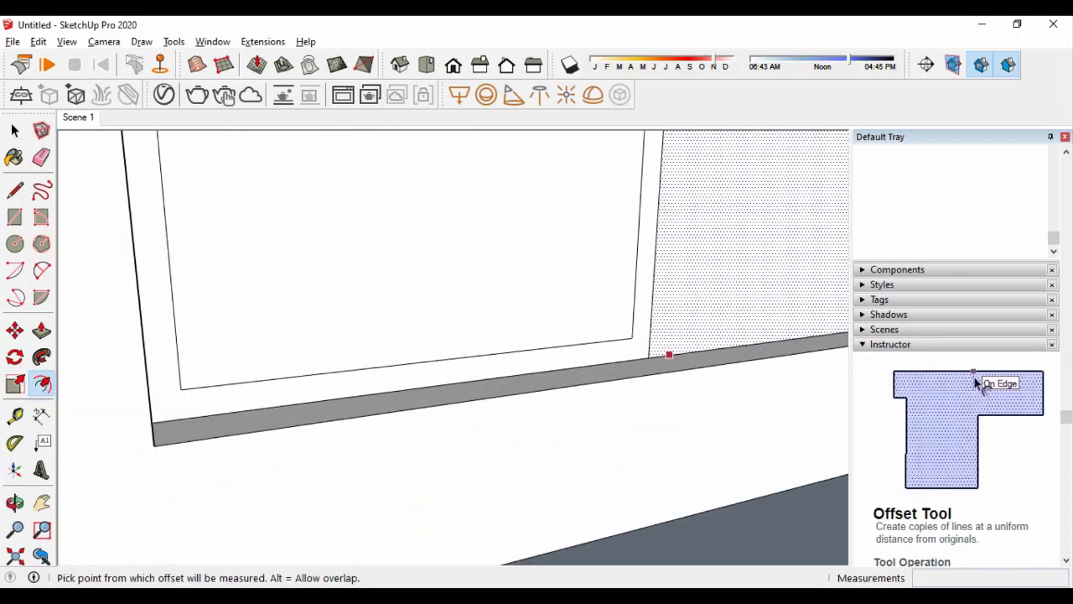
{"action": "key", "text": "e"}
{"action": "scroll", "coordinate": [669, 355], "scroll_direction": "down", "scroll_amount": 2}
{"action": "scroll", "coordinate": [669, 355], "scroll_direction": "down", "scroll_amount": 1}
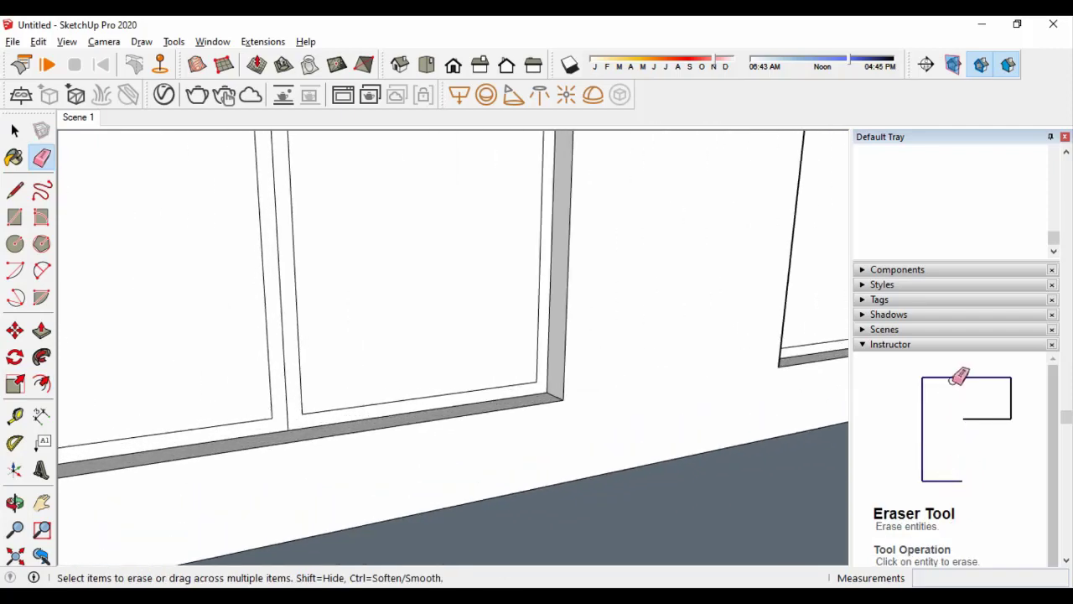
{"action": "scroll", "coordinate": [670, 355], "scroll_direction": "up", "scroll_amount": 1}
{"action": "scroll", "coordinate": [669, 355], "scroll_direction": "up", "scroll_amount": 3}
{"action": "scroll", "coordinate": [294, 403], "scroll_direction": "down", "scroll_amount": 3}
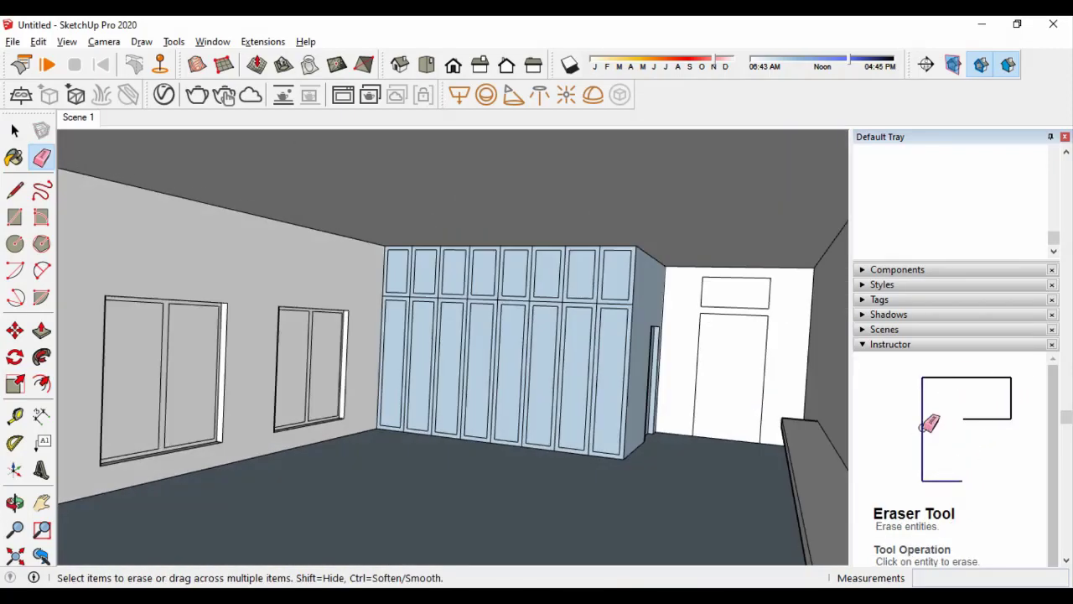
{"action": "scroll", "coordinate": [294, 402], "scroll_direction": "down", "scroll_amount": 2}
{"action": "scroll", "coordinate": [294, 403], "scroll_direction": "down", "scroll_amount": 1}
{"action": "key", "text": "space"}
{"action": "scroll", "coordinate": [293, 402], "scroll_direction": "up", "scroll_amount": 1}
Draw a line across the ceiling from the cabinet wall corner, splitting the ceiling face
{"action": "scroll", "coordinate": [510, 338], "scroll_direction": "up", "scroll_amount": 3}
{"action": "key", "text": "t"}
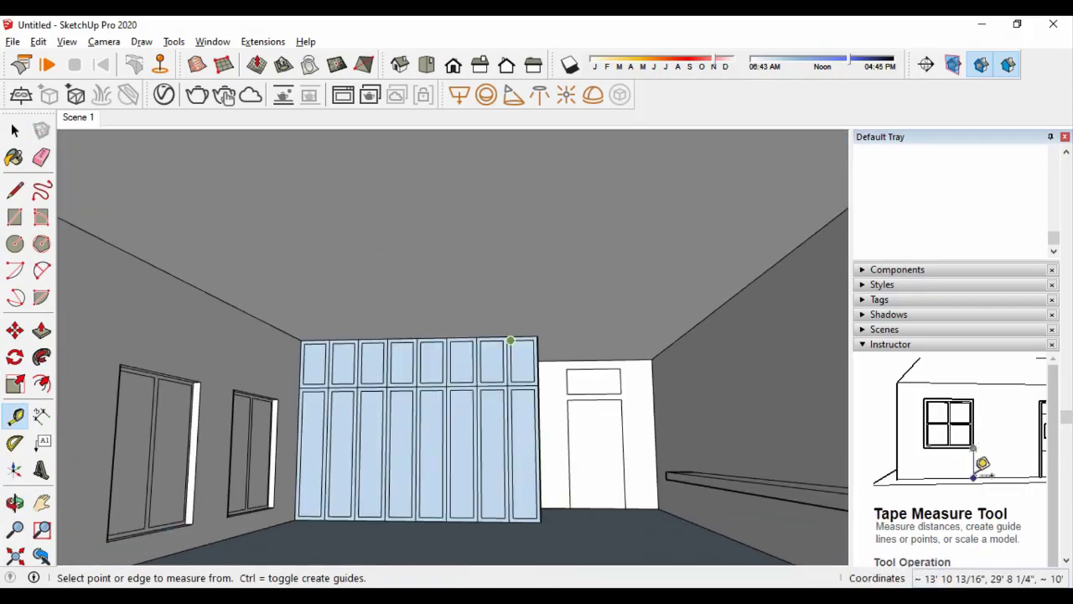
{"action": "key", "text": "l"}
{"action": "left_click", "coordinate": [534, 338]}
{"action": "scroll", "coordinate": [531, 335], "scroll_direction": "down", "scroll_amount": 3}
{"action": "scroll", "coordinate": [537, 336], "scroll_direction": "up", "scroll_amount": 3}
{"action": "left_click", "coordinate": [543, 267]}
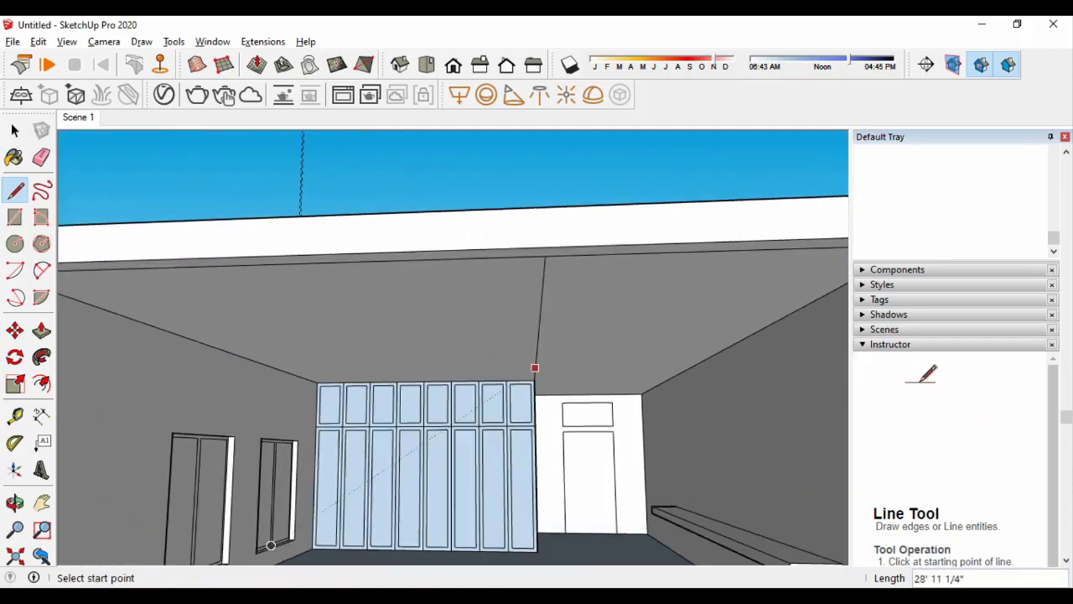
{"action": "scroll", "coordinate": [458, 305], "scroll_direction": "down", "scroll_amount": 3}
{"action": "scroll", "coordinate": [458, 304], "scroll_direction": "up", "scroll_amount": 2}
Offset the ceiling face inward to create a border strip around a central rectangle
{"action": "key", "text": "f"}
{"action": "scroll", "coordinate": [537, 334], "scroll_direction": "down", "scroll_amount": 2}
{"action": "left_click", "coordinate": [537, 334]}
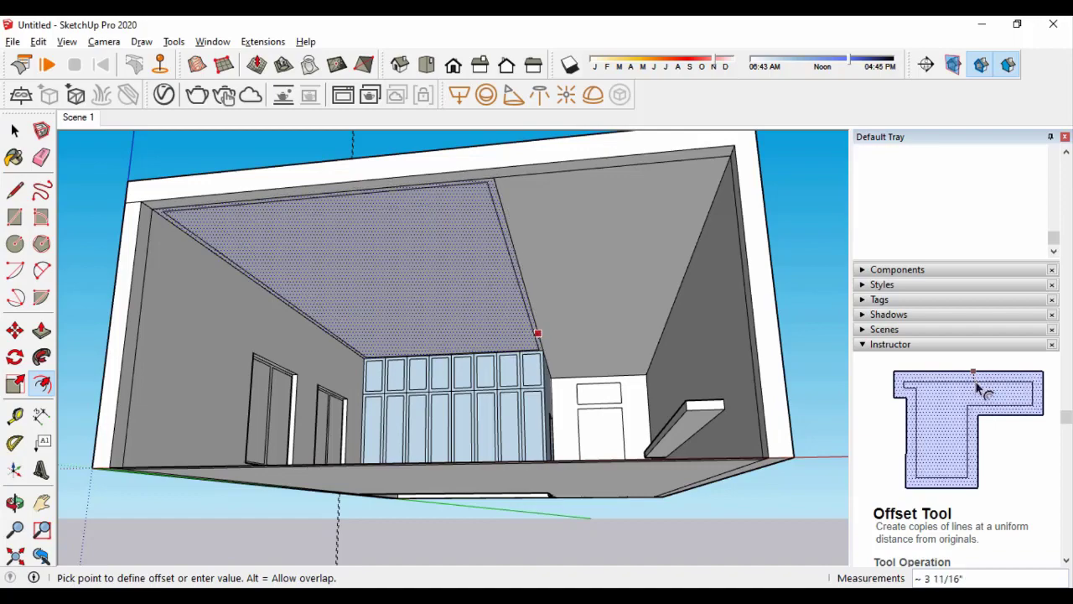
{"action": "scroll", "coordinate": [538, 334], "scroll_direction": "up", "scroll_amount": 2}
{"action": "middle_click_drag", "start_coordinate": [539, 337], "coordinate": [491, 307]}
{"action": "key", "text": "Escape"}
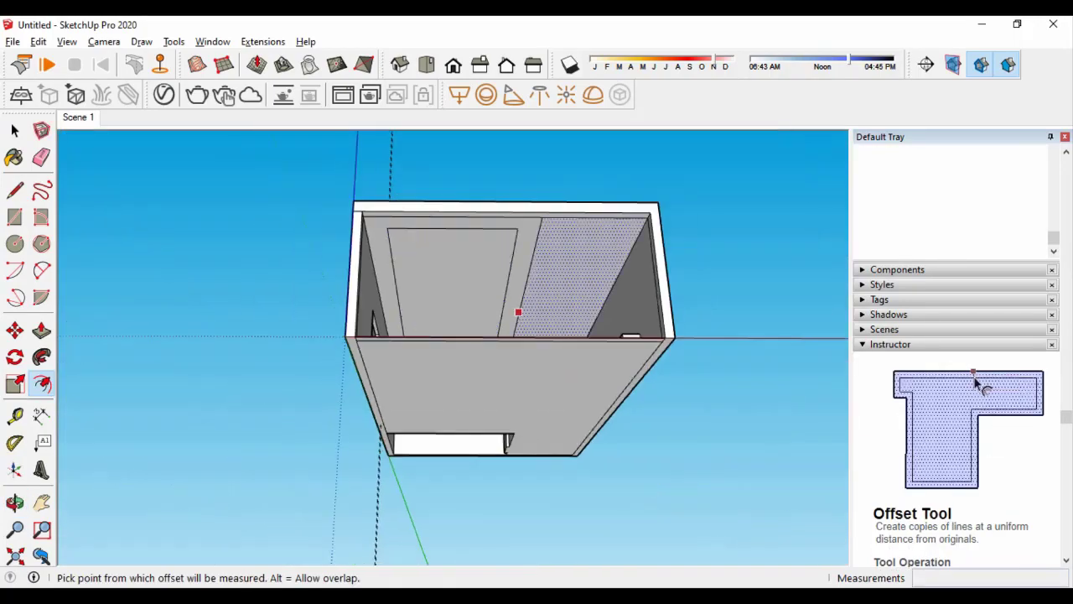
{"action": "left_click", "coordinate": [492, 307]}
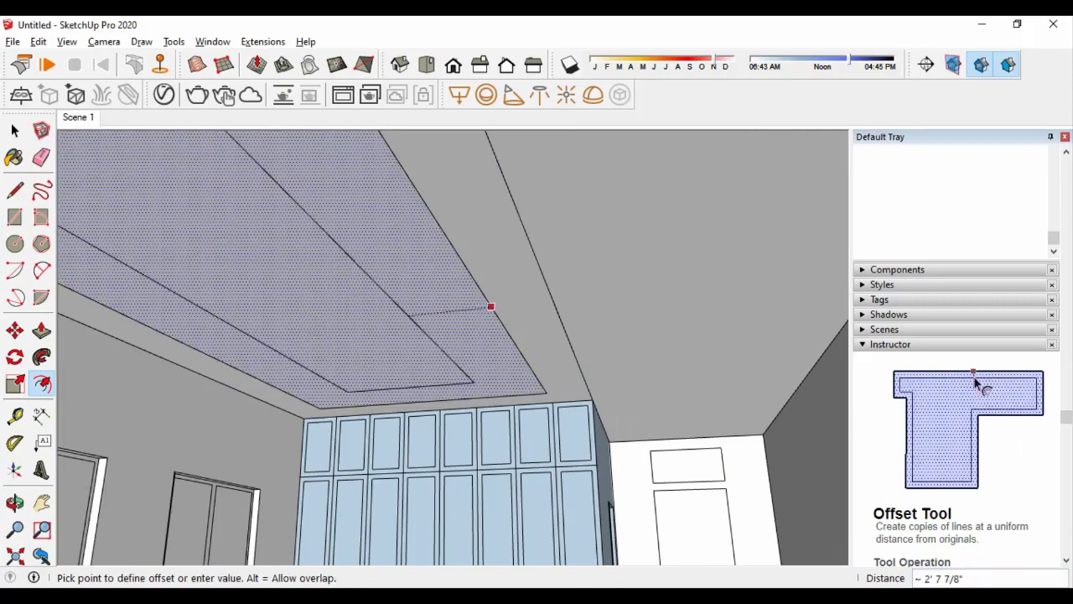
{"action": "left_click", "coordinate": [485, 312]}
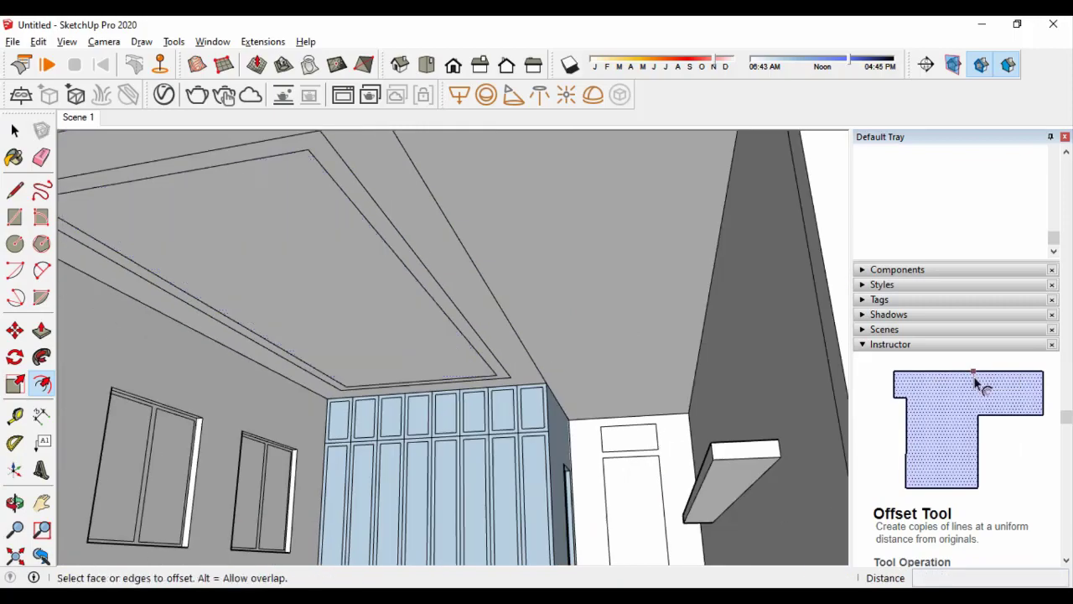
{"action": "scroll", "coordinate": [484, 312], "scroll_direction": "down", "scroll_amount": 5}
Push/pull the ceiling recess 6" upward to form the tray
{"action": "key", "text": "space"}
{"action": "key", "text": "p"}
{"action": "left_click_drag", "start_coordinate": [436, 277], "coordinate": [420, 302]}
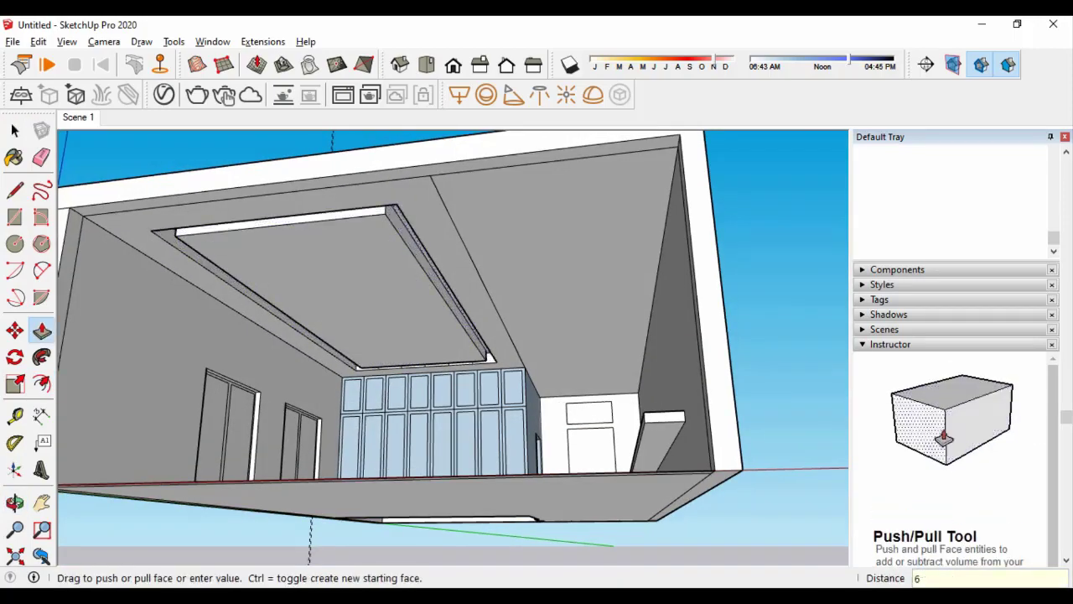
{"action": "left_click", "coordinate": [398, 376]}
Erase stray edges on the tray ceiling border and inspect the strip corner
{"action": "key", "text": "space"}
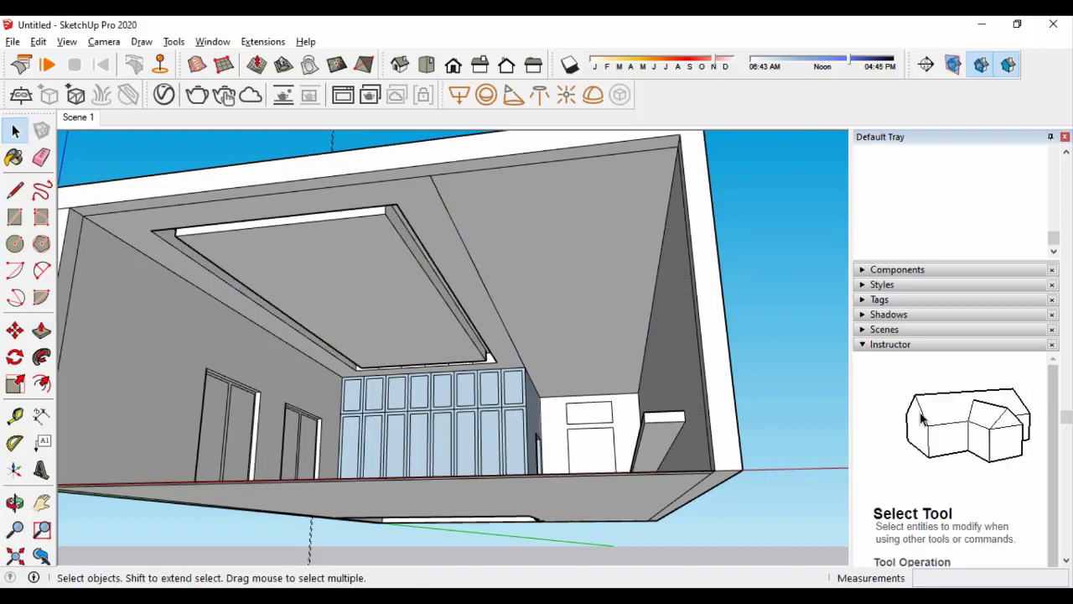
{"action": "scroll", "coordinate": [398, 376], "scroll_direction": "up", "scroll_amount": 5}
{"action": "scroll", "coordinate": [478, 403], "scroll_direction": "up", "scroll_amount": 2}
{"action": "key", "text": "e"}
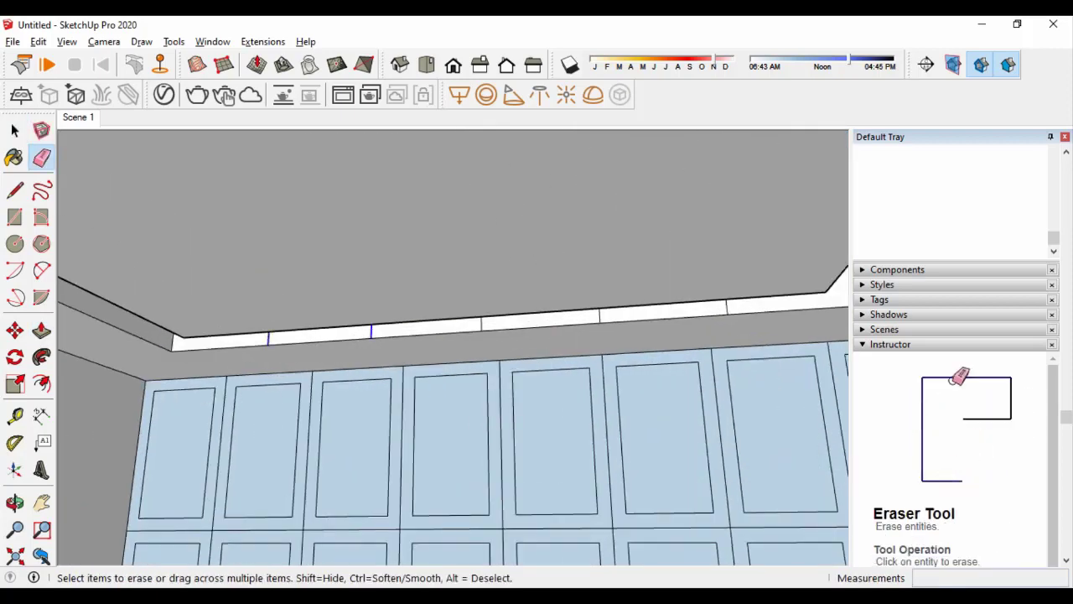
{"action": "scroll", "coordinate": [403, 285], "scroll_direction": "down", "scroll_amount": 3}
{"action": "scroll", "coordinate": [403, 285], "scroll_direction": "down", "scroll_amount": 5}
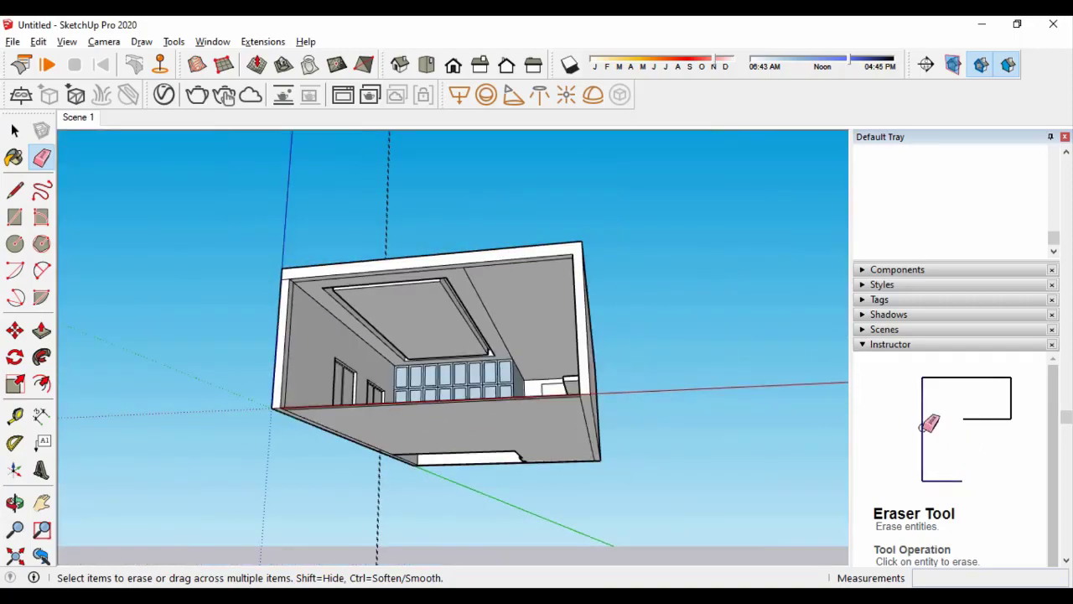
{"action": "key", "text": "l"}
{"action": "scroll", "coordinate": [352, 269], "scroll_direction": "up", "scroll_amount": 5}
{"action": "scroll", "coordinate": [323, 235], "scroll_direction": "up", "scroll_amount": 3}
{"action": "left_click", "coordinate": [317, 211]}
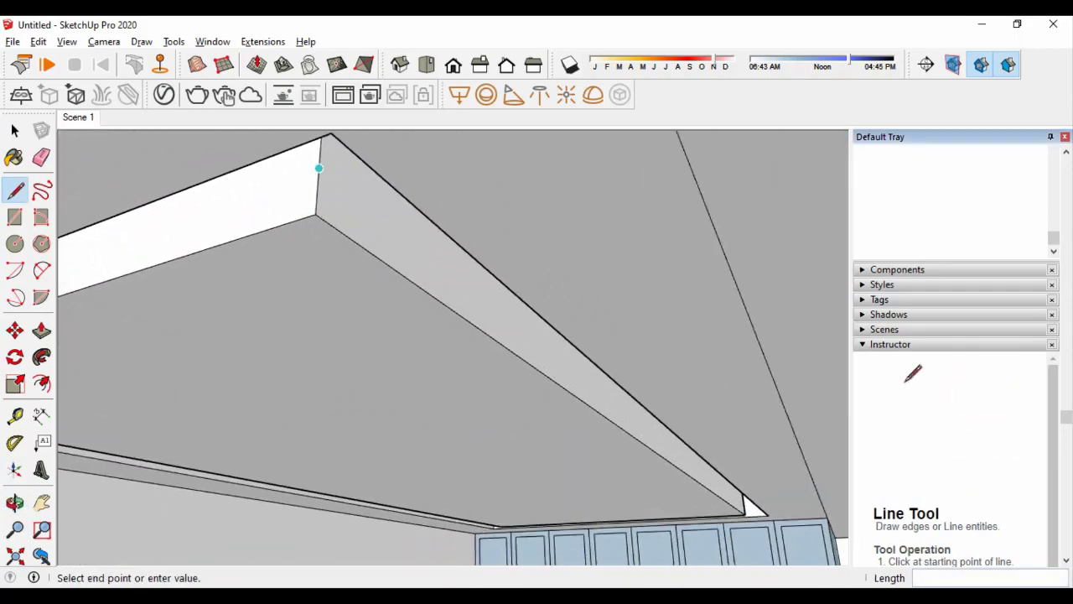
{"action": "mouse_move", "coordinate": [317, 212]}
{"action": "middle_mouse_down"}
{"action": "mouse_move", "coordinate": [763, 484]}
{"action": "mouse_move", "coordinate": [503, 353]}
{"action": "middle_mouse_up"}
{"action": "key", "text": "Escape"}
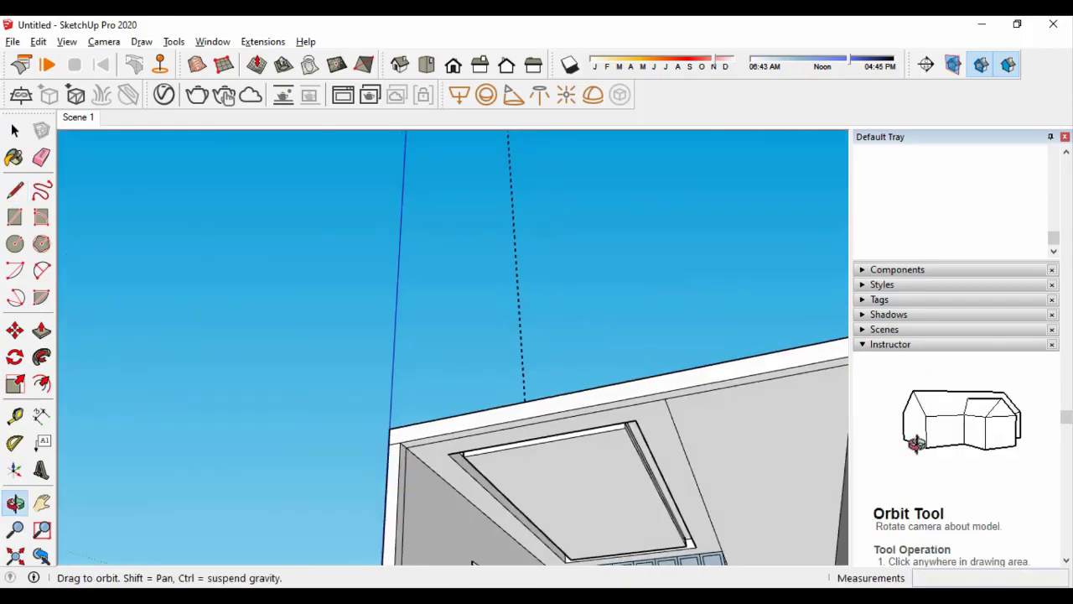
{"action": "key", "text": "space"}
Push up the dark inner frame face to add a second ceiling step, then view the whole room
{"action": "key", "text": "p"}
{"action": "left_click", "coordinate": [655, 377]}
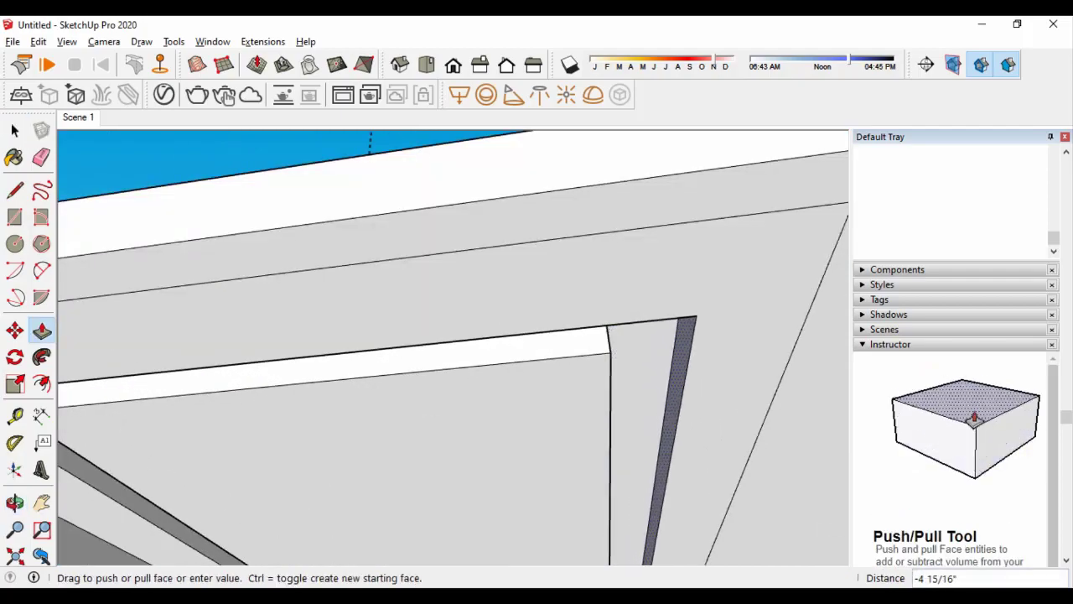
{"action": "left_click", "coordinate": [671, 378]}
{"action": "middle_click_drag", "start_coordinate": [503, 352], "coordinate": [537, 335]}
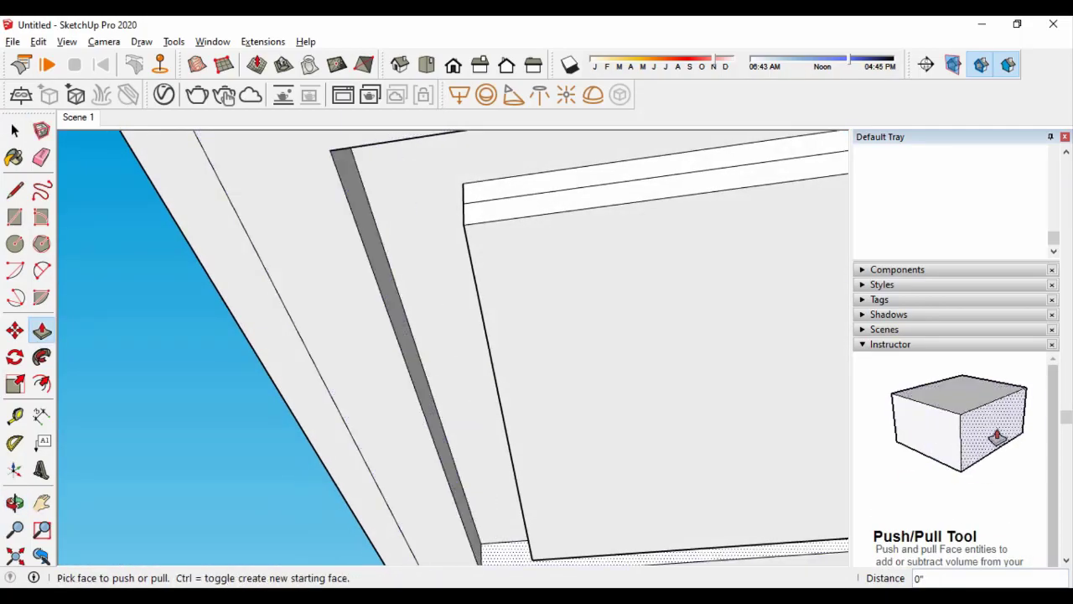
{"action": "middle_click_drag", "start_coordinate": [503, 549], "coordinate": [545, 503]}
{"action": "scroll", "coordinate": [617, 444], "scroll_direction": "down", "scroll_amount": 5}
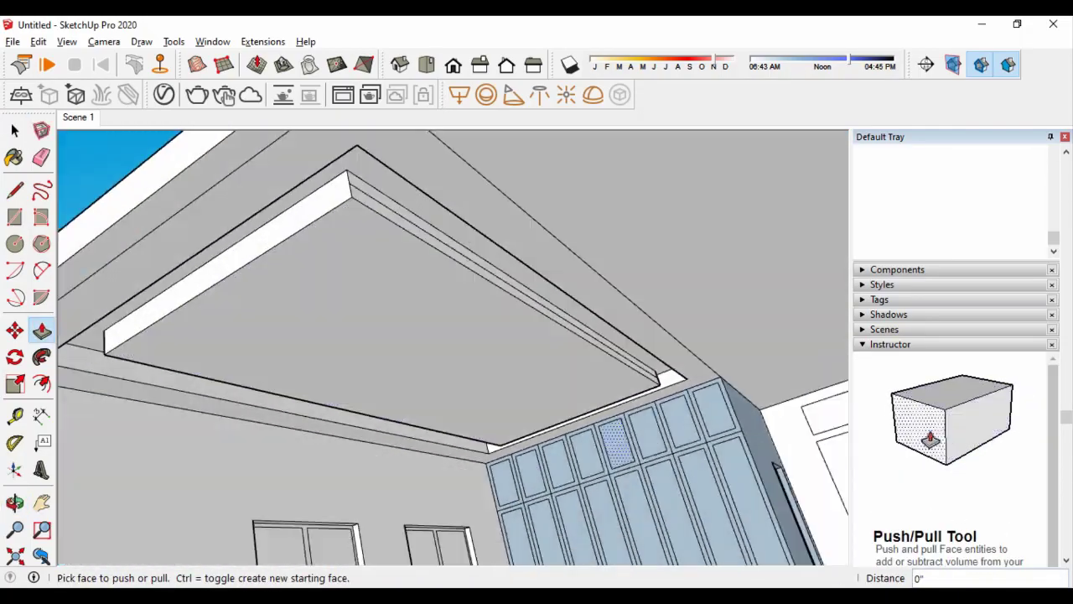
{"action": "scroll", "coordinate": [616, 440], "scroll_direction": "down", "scroll_amount": 5}
{"action": "middle_click_drag", "start_coordinate": [587, 420], "coordinate": [545, 394]}
Draw lines on the recess border from the border strip's midpoint to the recess corner
{"action": "scroll", "coordinate": [520, 378], "scroll_direction": "down", "scroll_amount": 5}
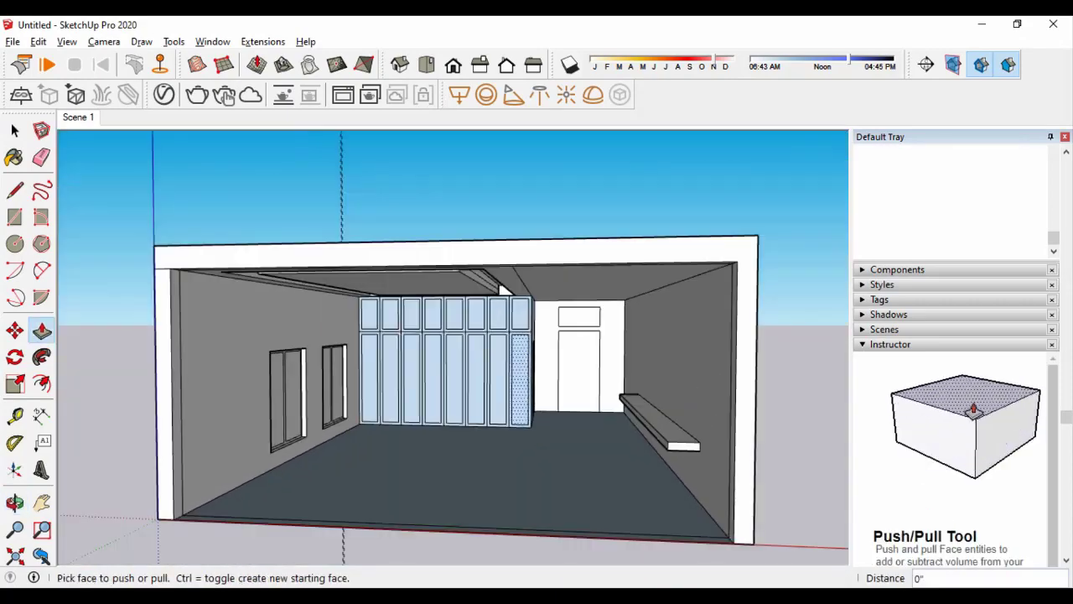
{"action": "key", "text": "l"}
{"action": "middle_click_drag", "start_coordinate": [470, 353], "coordinate": [347, 271]}
{"action": "scroll", "coordinate": [347, 271], "scroll_direction": "up", "scroll_amount": 5}
{"action": "scroll", "coordinate": [637, 227], "scroll_direction": "up", "scroll_amount": 3}
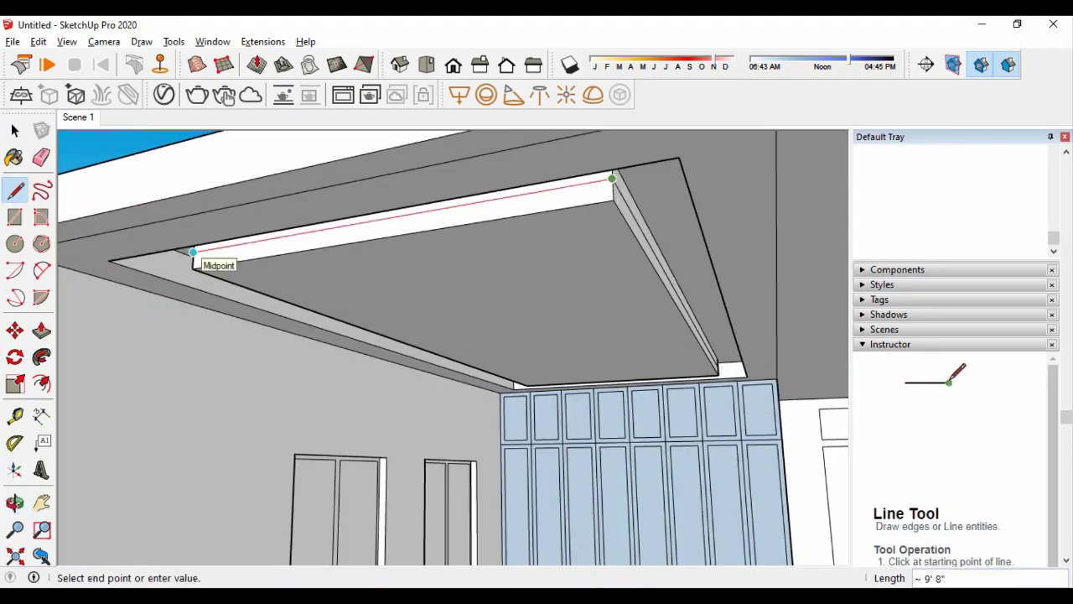
{"action": "middle_click_drag", "start_coordinate": [193, 251], "coordinate": [419, 394]}
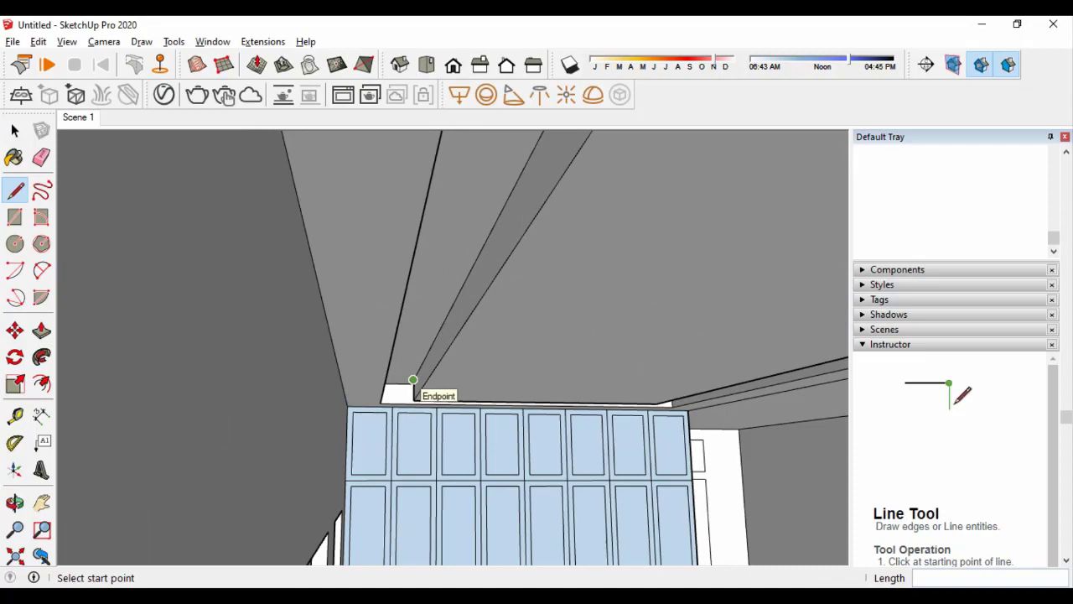
{"action": "left_click", "coordinate": [412, 390]}
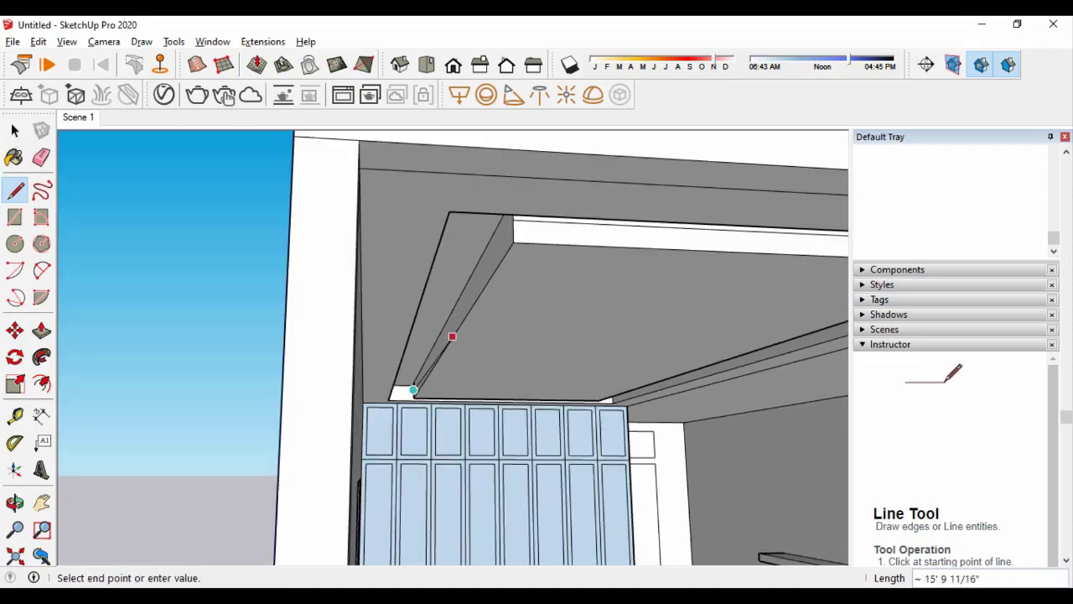
Erase the stray edges across the beam's side and push its bottom face upward
{"action": "middle_click_drag", "start_coordinate": [453, 336], "coordinate": [520, 378]}
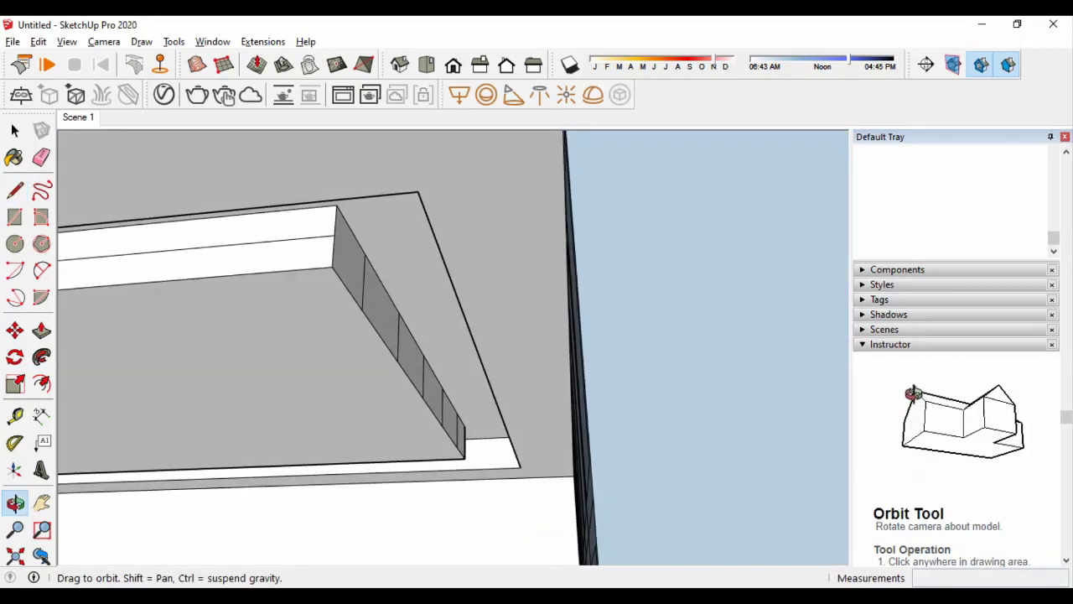
{"action": "key", "text": "e"}
{"action": "middle_click_drag", "start_coordinate": [453, 335], "coordinate": [403, 318]}
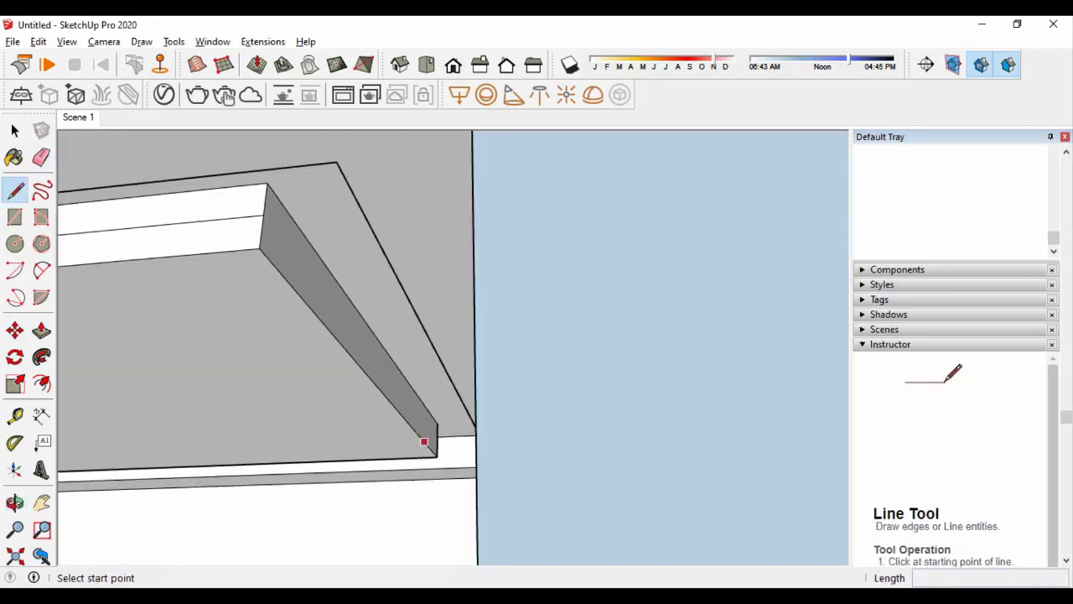
{"action": "key", "text": "p"}
{"action": "left_click", "coordinate": [159, 231]}
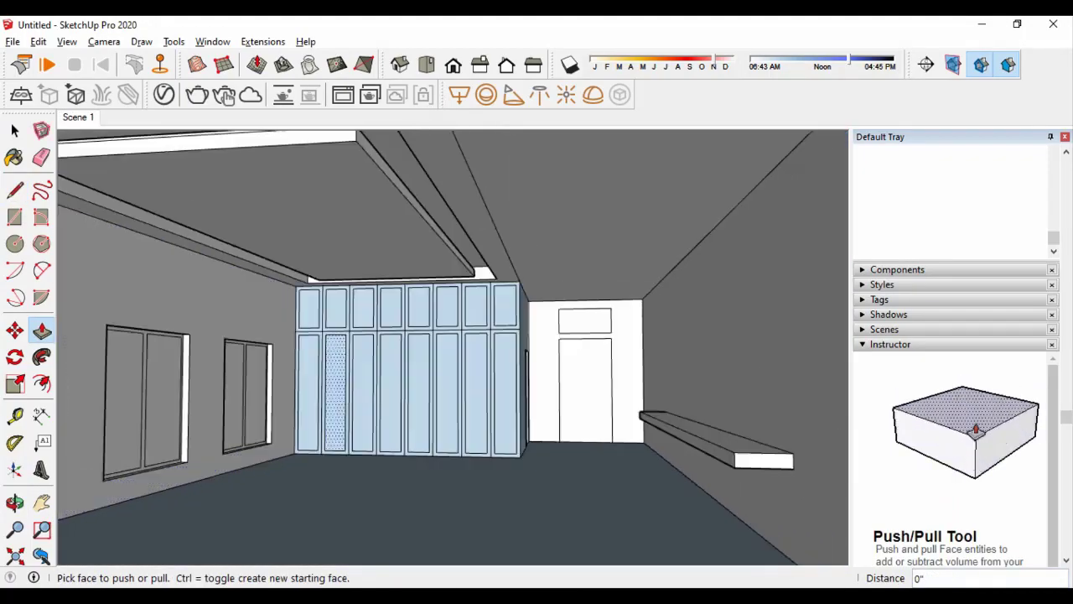
{"action": "mouse_move", "coordinate": [453, 336]}
{"action": "middle_mouse_down"}
{"action": "mouse_move", "coordinate": [470, 369]}
{"action": "mouse_move", "coordinate": [259, 138]}
{"action": "middle_mouse_up"}
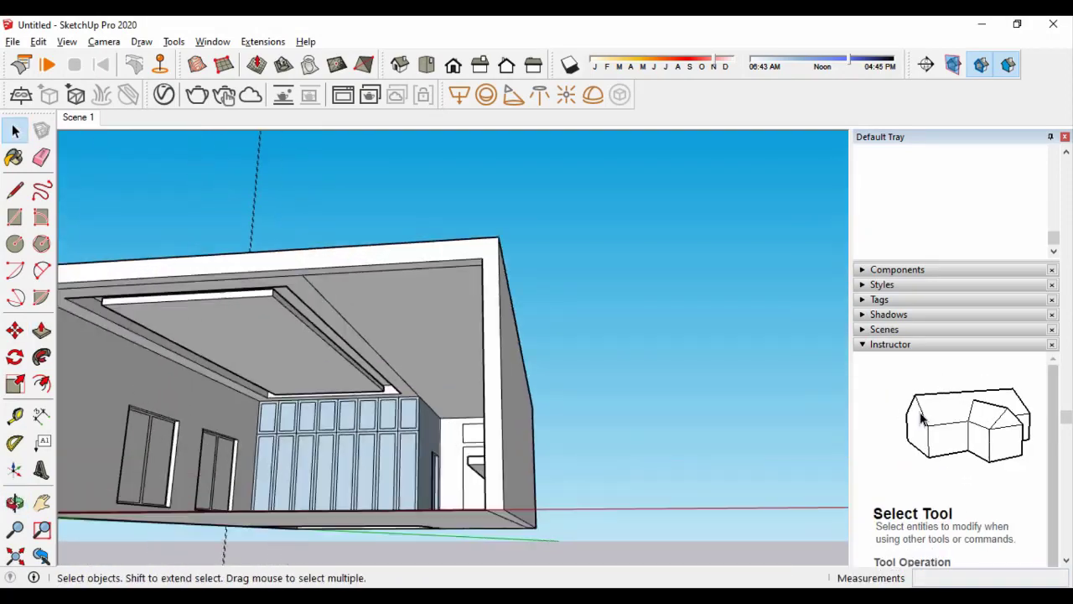
Offset the ceiling face's edges and push the inner ceiling panel to the entered distance
{"action": "key", "text": "f"}
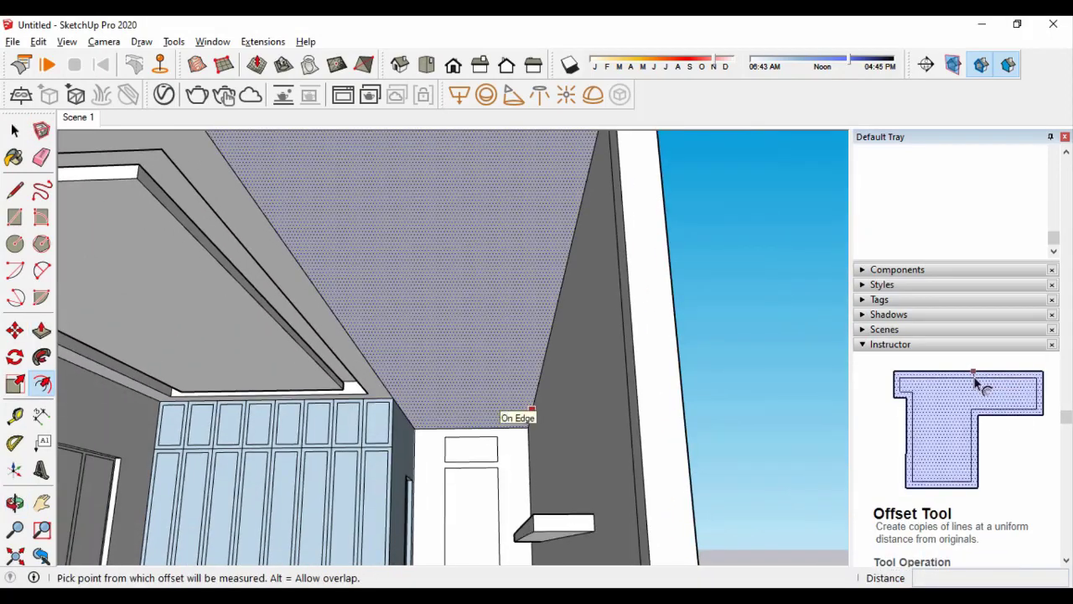
{"action": "key", "text": "space"}
{"action": "key", "text": "p"}
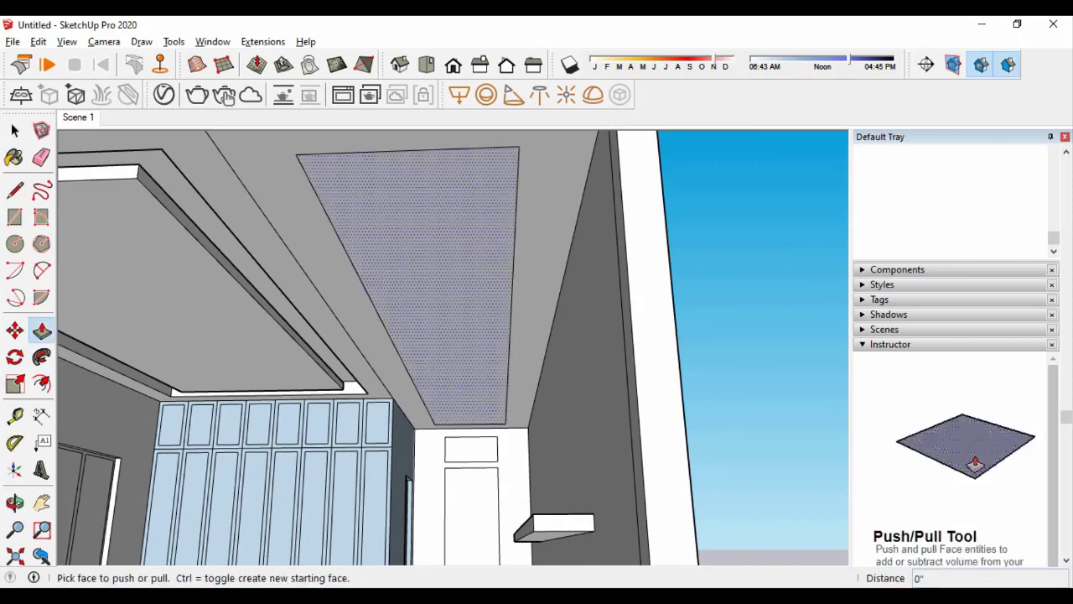
{"action": "key", "text": "Return"}
Draw an edge line from the beam's corner down to its lower corner
{"action": "key", "text": "l"}
{"action": "scroll", "coordinate": [319, 283], "scroll_direction": "down", "scroll_amount": 5}
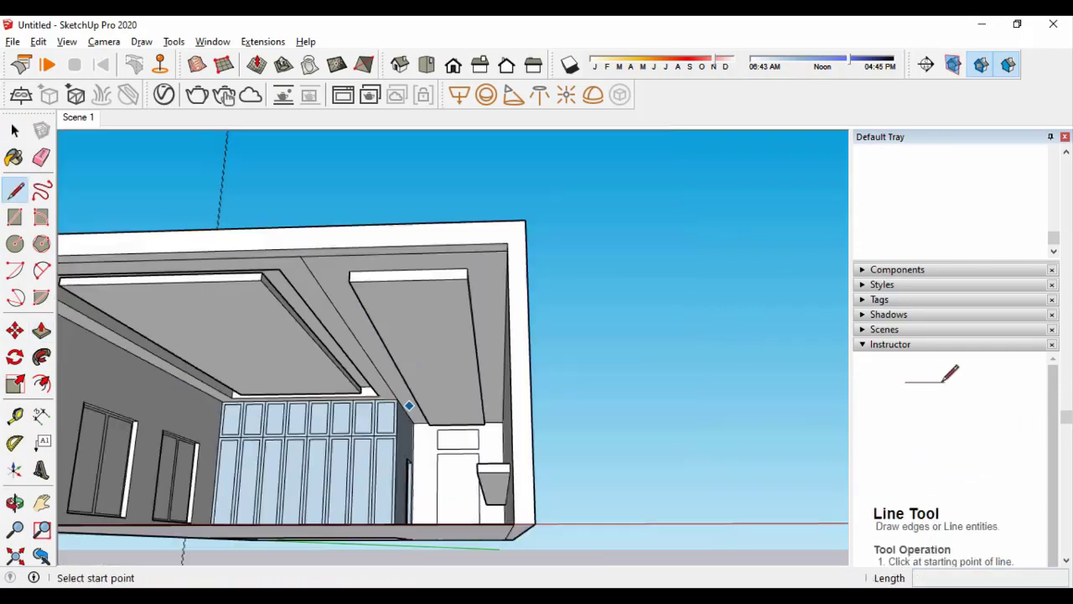
{"action": "scroll", "coordinate": [318, 283], "scroll_direction": "up", "scroll_amount": 5}
{"action": "middle_click_drag", "start_coordinate": [319, 282], "coordinate": [210, 376]}
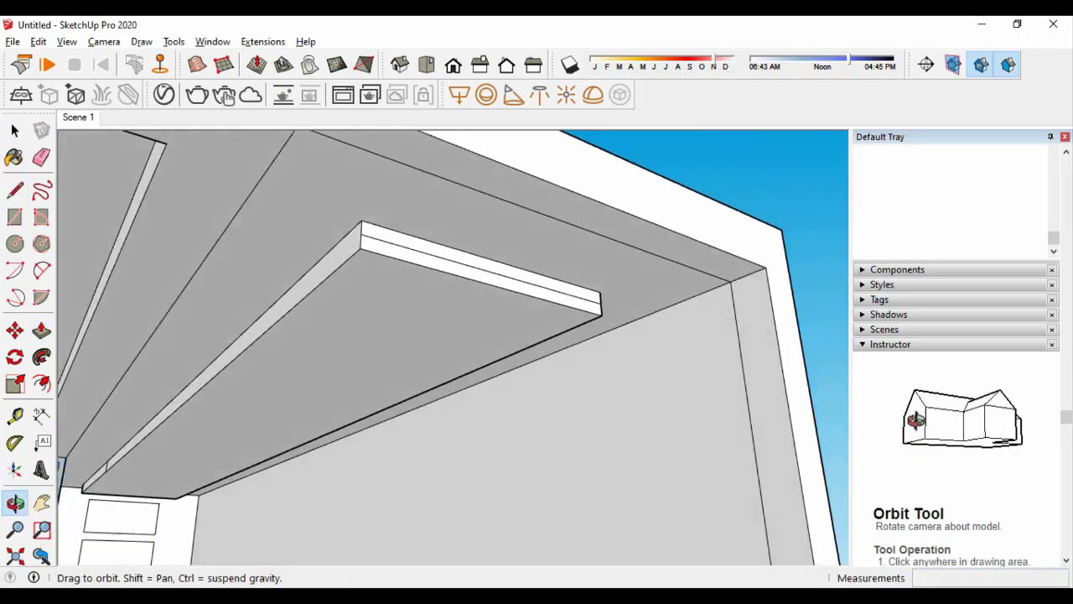
{"action": "scroll", "coordinate": [211, 377], "scroll_direction": "up", "scroll_amount": 3}
{"action": "key", "text": "e"}
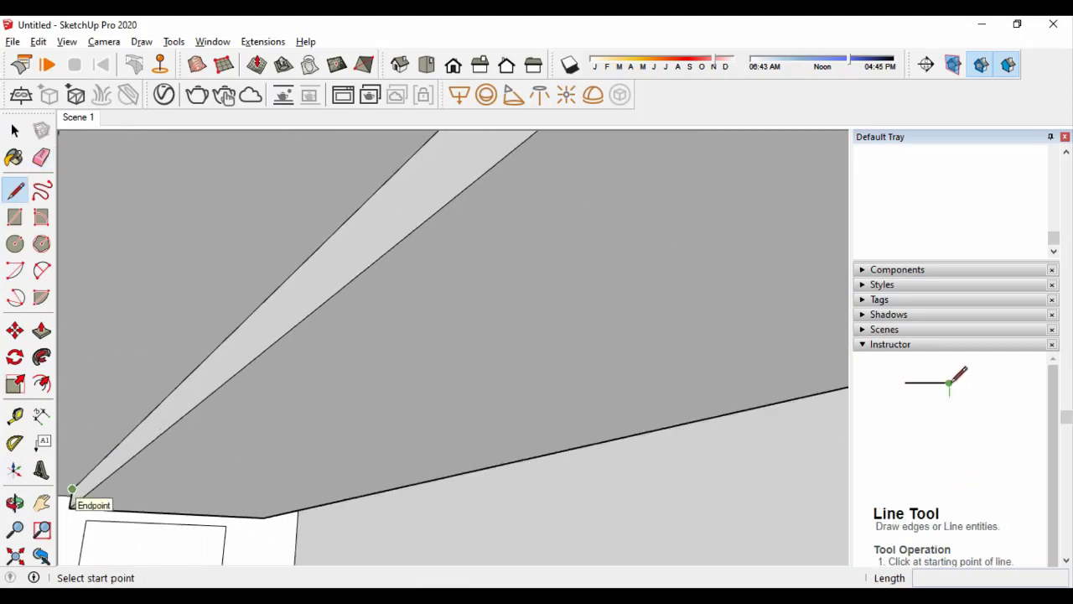
{"action": "left_click", "coordinate": [72, 497]}
{"action": "scroll", "coordinate": [71, 498], "scroll_direction": "down", "scroll_amount": 3}
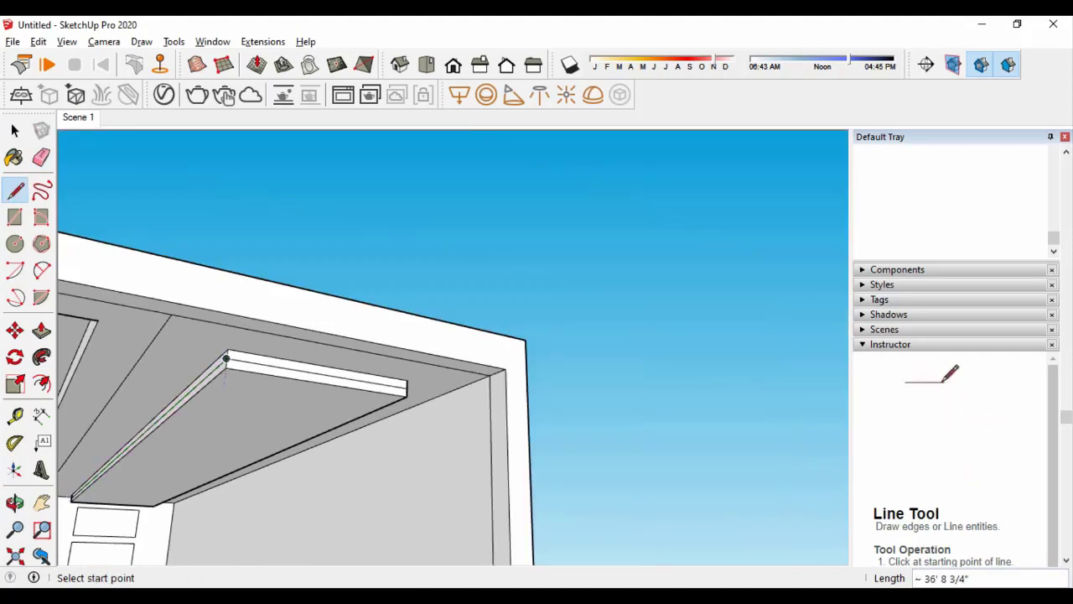
{"action": "scroll", "coordinate": [226, 359], "scroll_direction": "up", "scroll_amount": 3}
{"action": "middle_click_drag", "start_coordinate": [448, 467], "coordinate": [529, 495]}
{"action": "left_click", "coordinate": [531, 495]}
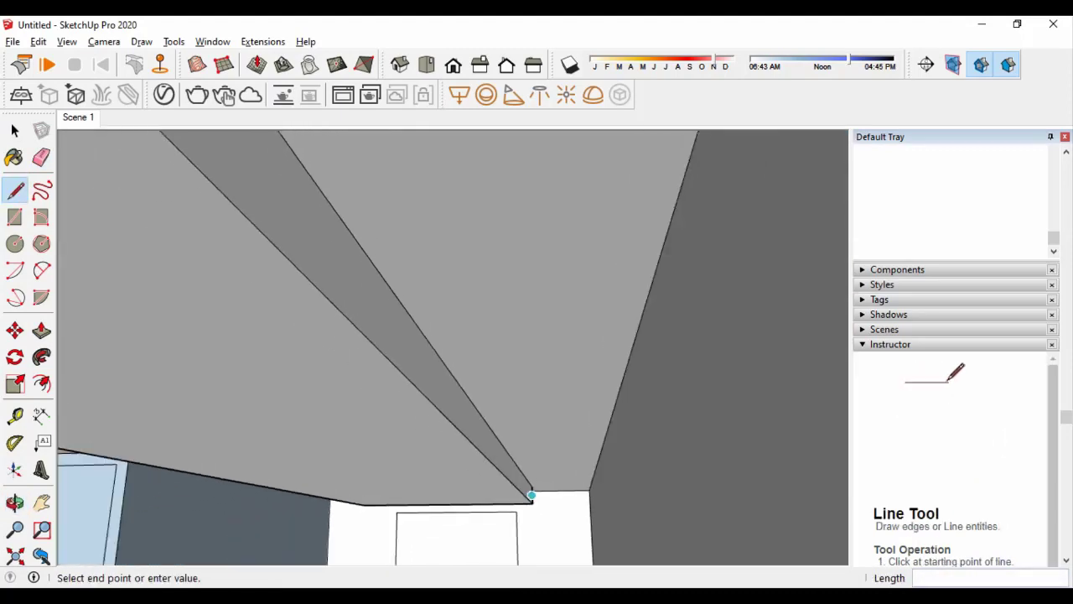
Start another line at the ceiling corner, then cancel it unfinished
{"action": "scroll", "coordinate": [532, 496], "scroll_direction": "up", "scroll_amount": 5}
{"action": "scroll", "coordinate": [531, 494], "scroll_direction": "down", "scroll_amount": 5}
{"action": "scroll", "coordinate": [530, 412], "scroll_direction": "down", "scroll_amount": 3}
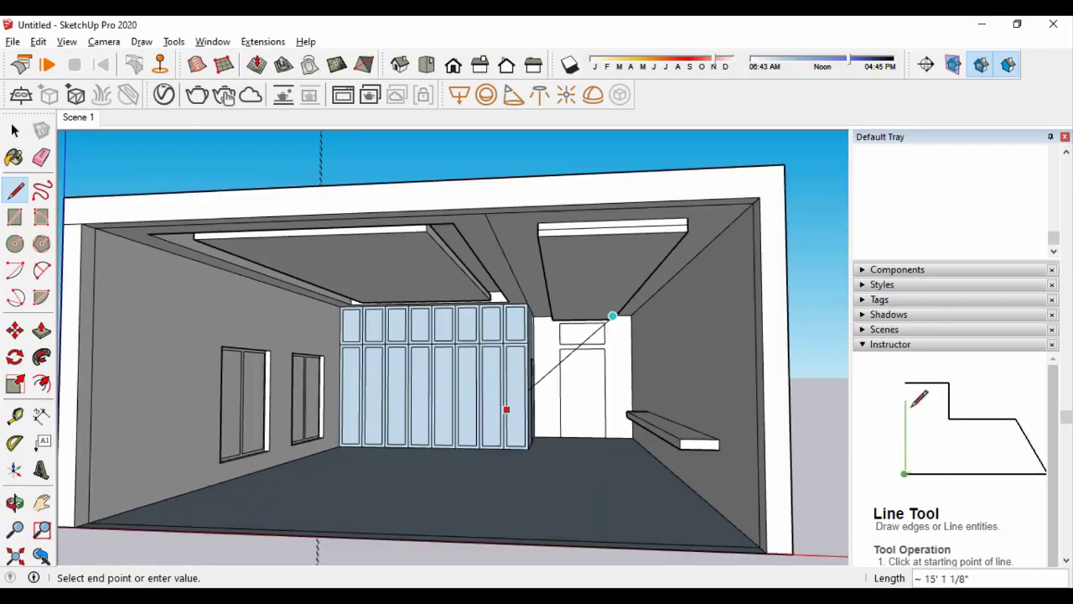
{"action": "scroll", "coordinate": [505, 407], "scroll_direction": "up", "scroll_amount": 3}
{"action": "mouse_move", "coordinate": [592, 330]}
{"action": "middle_mouse_down"}
{"action": "mouse_move", "coordinate": [637, 352]}
{"action": "mouse_move", "coordinate": [558, 355]}
{"action": "mouse_move", "coordinate": [638, 302]}
{"action": "middle_mouse_up"}
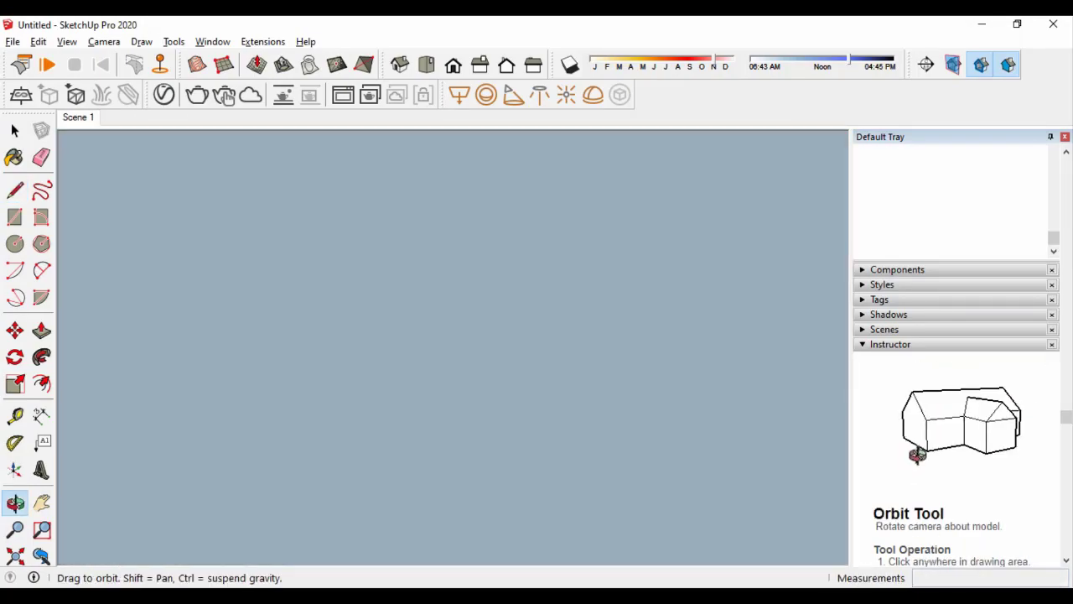
{"action": "mouse_move", "coordinate": [716, 264]}
{"action": "middle_mouse_down"}
{"action": "mouse_move", "coordinate": [721, 277]}
{"action": "mouse_move", "coordinate": [587, 277]}
{"action": "middle_mouse_up"}
{"action": "key", "text": "l"}
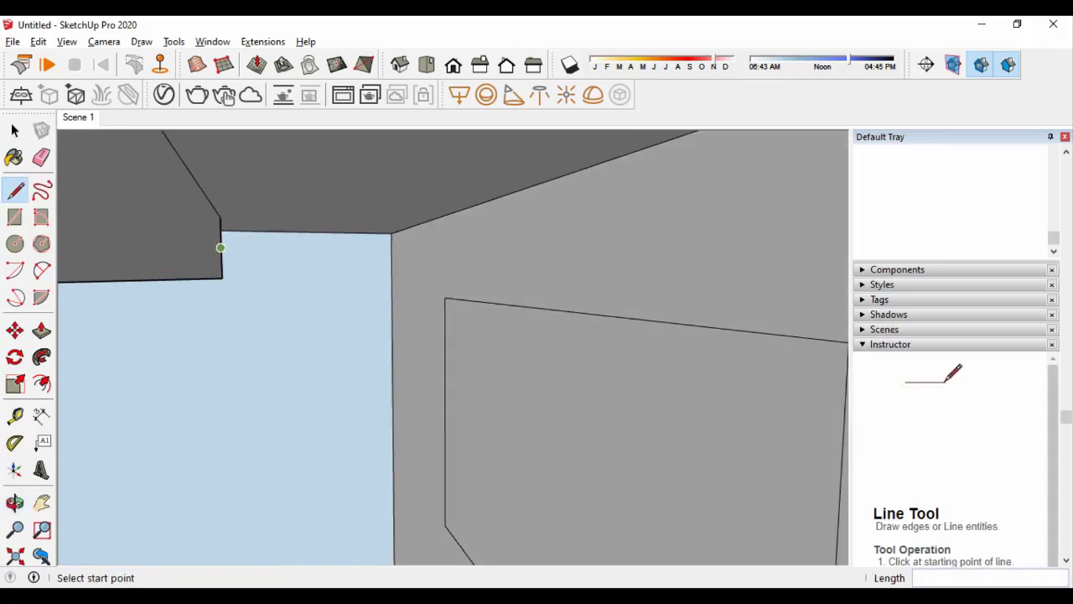
{"action": "left_click", "coordinate": [220, 244]}
{"action": "mouse_move", "coordinate": [230, 249]}
{"action": "middle_mouse_down"}
{"action": "mouse_move", "coordinate": [568, 288]}
{"action": "mouse_move", "coordinate": [173, 288]}
{"action": "mouse_move", "coordinate": [508, 350]}
{"action": "mouse_move", "coordinate": [680, 257]}
{"action": "mouse_move", "coordinate": [238, 303]}
{"action": "middle_mouse_up"}
{"action": "scroll", "coordinate": [536, 286], "scroll_direction": "up", "scroll_amount": 5}
{"action": "key", "text": "Escape"}
Extrude the beam underside with Push/Pull and check the beam edge
{"action": "key", "text": "p"}
{"action": "scroll", "coordinate": [237, 304], "scroll_direction": "down", "scroll_amount": 5}
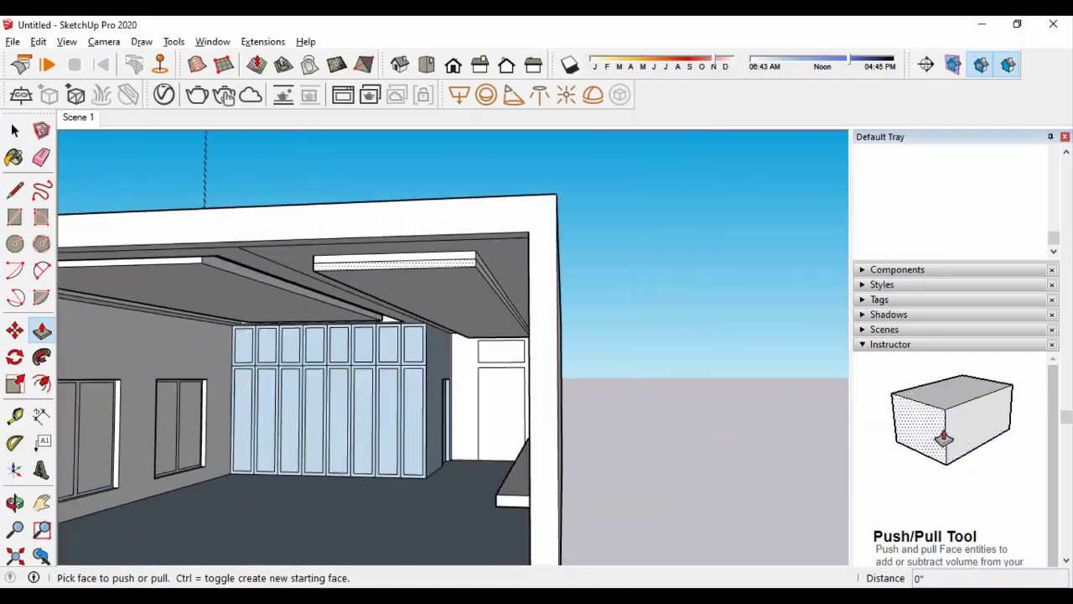
{"action": "scroll", "coordinate": [319, 251], "scroll_direction": "up", "scroll_amount": 5}
{"action": "left_click", "coordinate": [318, 251]}
{"action": "middle_click_drag", "start_coordinate": [523, 264], "coordinate": [615, 295]}
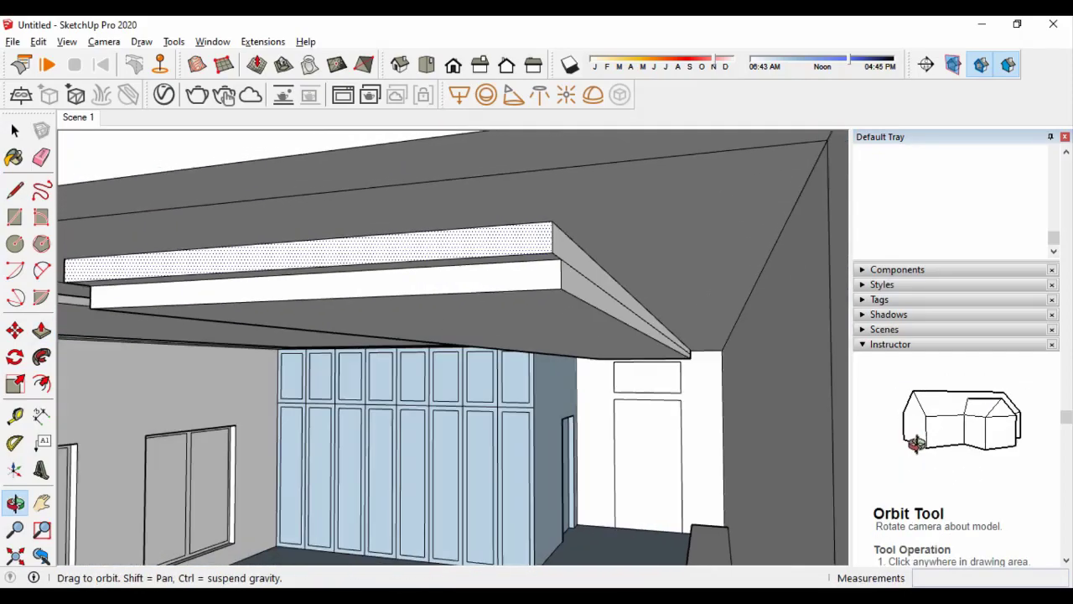
{"action": "mouse_move", "coordinate": [453, 335]}
{"action": "middle_mouse_down"}
{"action": "mouse_move", "coordinate": [503, 319]}
{"action": "mouse_move", "coordinate": [419, 353]}
{"action": "mouse_move", "coordinate": [469, 318]}
{"action": "mouse_move", "coordinate": [436, 352]}
{"action": "mouse_move", "coordinate": [394, 365]}
{"action": "mouse_move", "coordinate": [529, 378]}
{"action": "mouse_move", "coordinate": [470, 344]}
{"action": "mouse_move", "coordinate": [503, 353]}
{"action": "mouse_move", "coordinate": [452, 311]}
{"action": "middle_mouse_up"}
{"action": "scroll", "coordinate": [453, 336], "scroll_direction": "up", "scroll_amount": 5}
{"action": "scroll", "coordinate": [453, 335], "scroll_direction": "up", "scroll_amount": 3}
Draw a small square rectangle on the ceiling for the light frame
{"action": "key", "text": "space"}
{"action": "scroll", "coordinate": [453, 336], "scroll_direction": "down", "scroll_amount": 5}
{"action": "scroll", "coordinate": [453, 336], "scroll_direction": "up", "scroll_amount": 3}
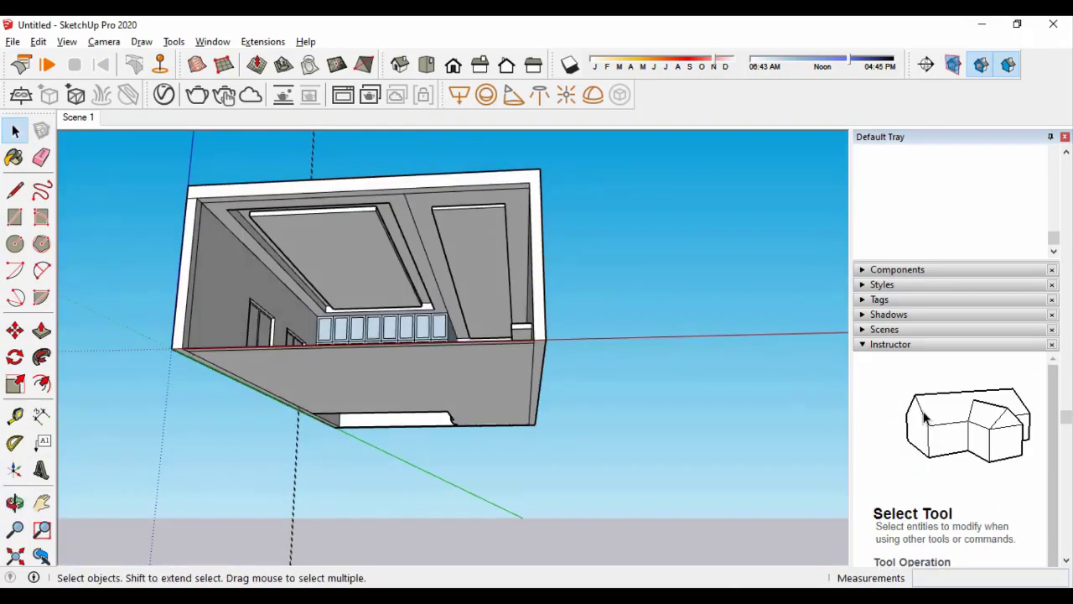
{"action": "scroll", "coordinate": [453, 347], "scroll_direction": "up", "scroll_amount": 5}
{"action": "scroll", "coordinate": [453, 348], "scroll_direction": "up", "scroll_amount": 3}
{"action": "middle_click_drag", "start_coordinate": [453, 347], "coordinate": [495, 361]}
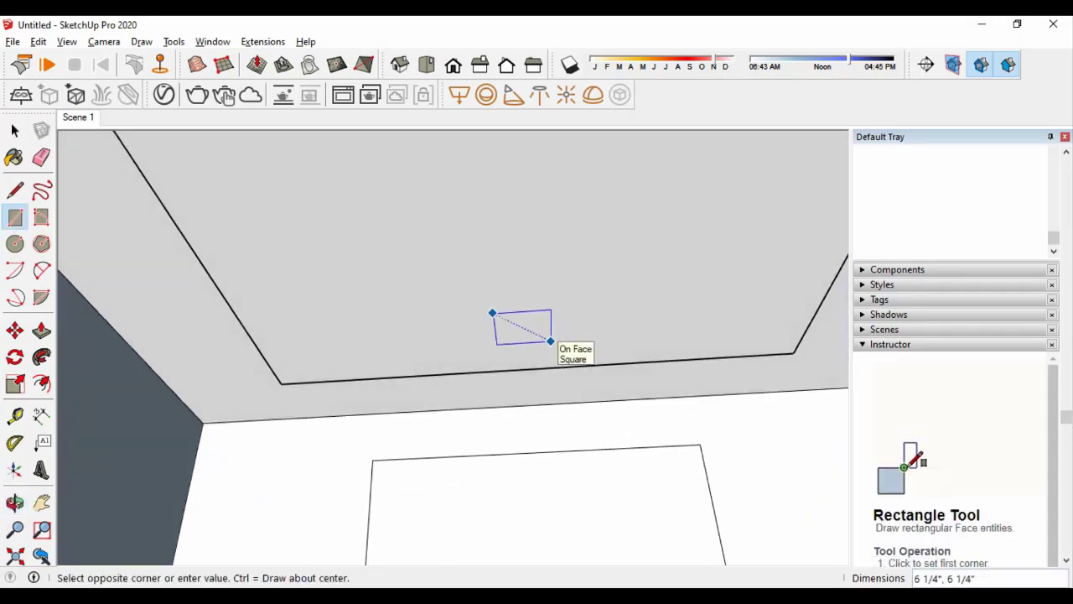
{"action": "left_click", "coordinate": [550, 341]}
Extrude the square down, offset its edges inward, and push the inner face up
{"action": "key", "text": "space"}
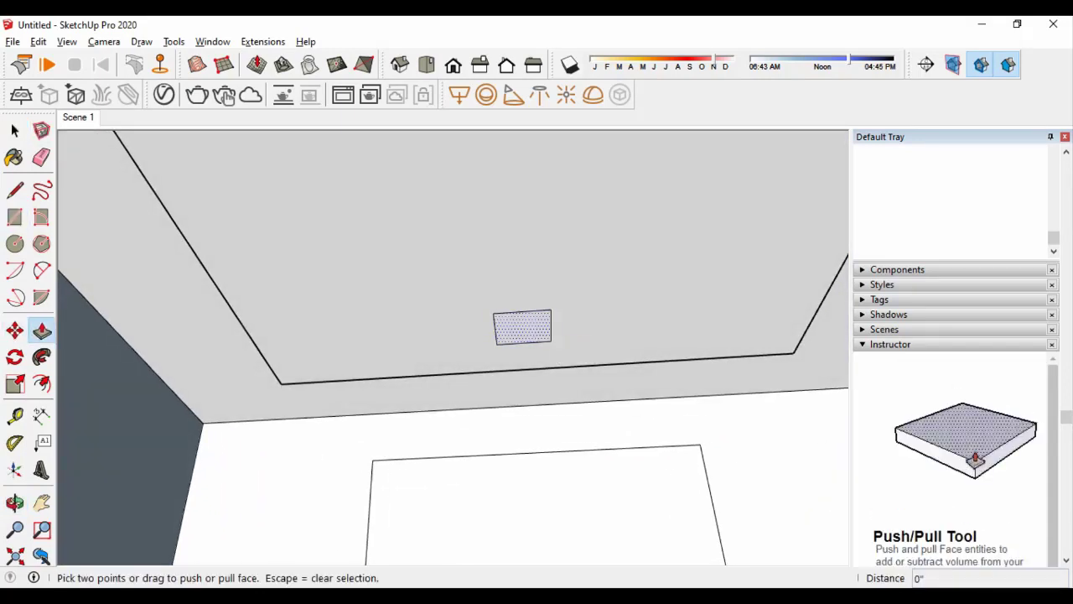
{"action": "middle_click_drag", "start_coordinate": [537, 335], "coordinate": [569, 317]}
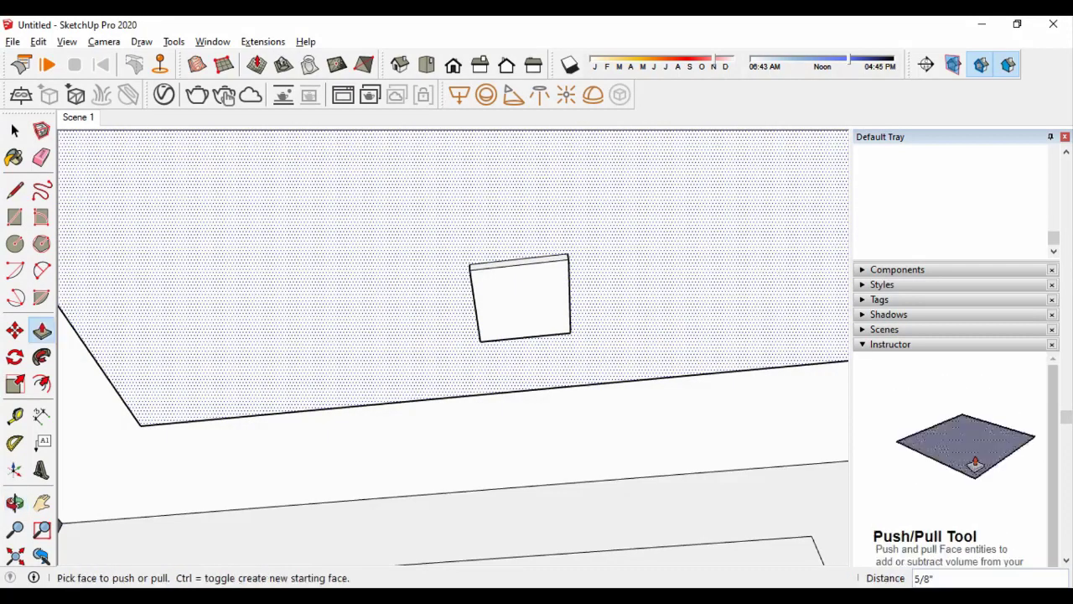
{"action": "key", "text": "f"}
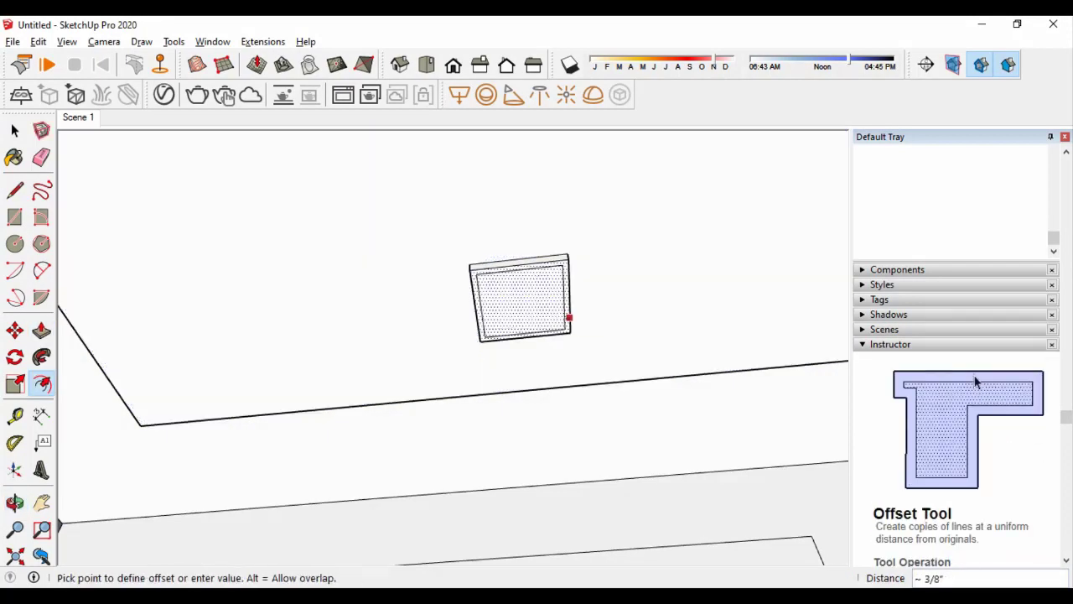
{"action": "key", "text": "p"}
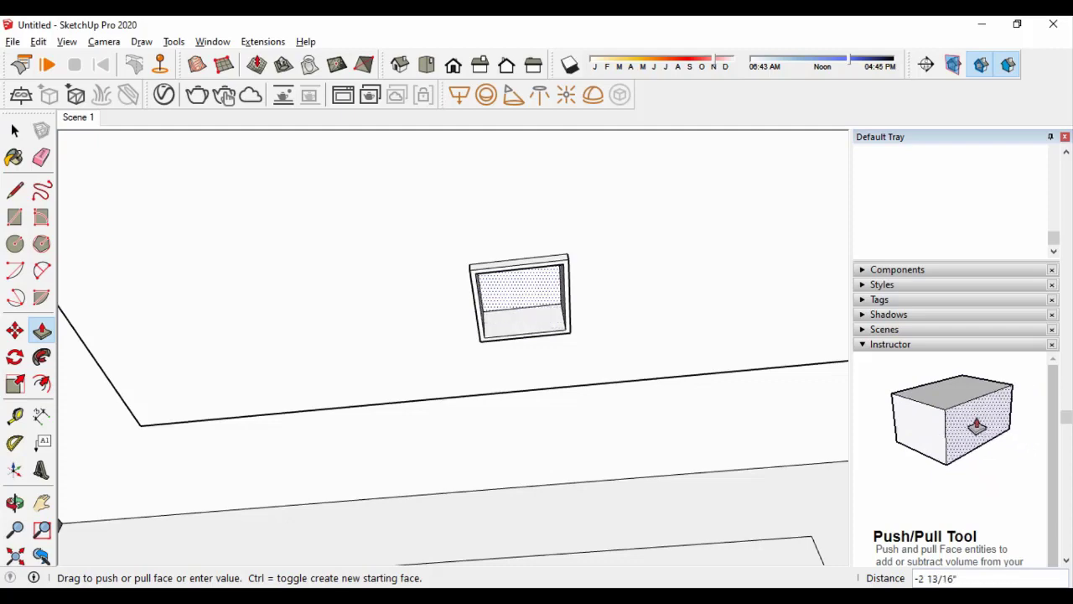
{"action": "key", "text": "space"}
{"action": "scroll", "coordinate": [453, 335], "scroll_direction": "up", "scroll_amount": 5}
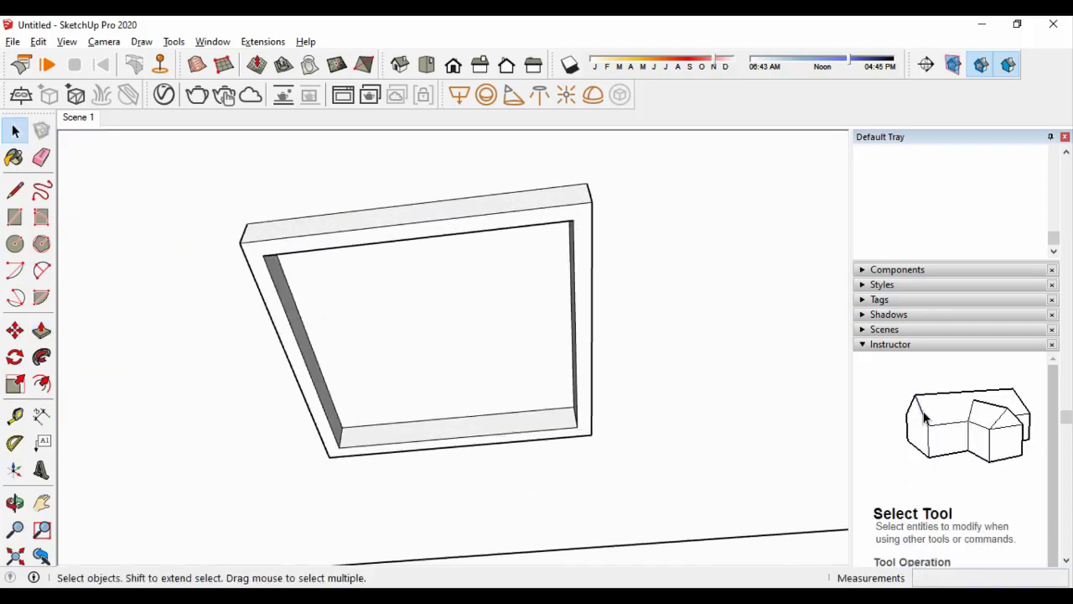
{"action": "left_click", "coordinate": [420, 336]}
Select the whole light frame and begin a Ctrl-copy Move from its corner
{"action": "key", "text": "ctrl+a"}
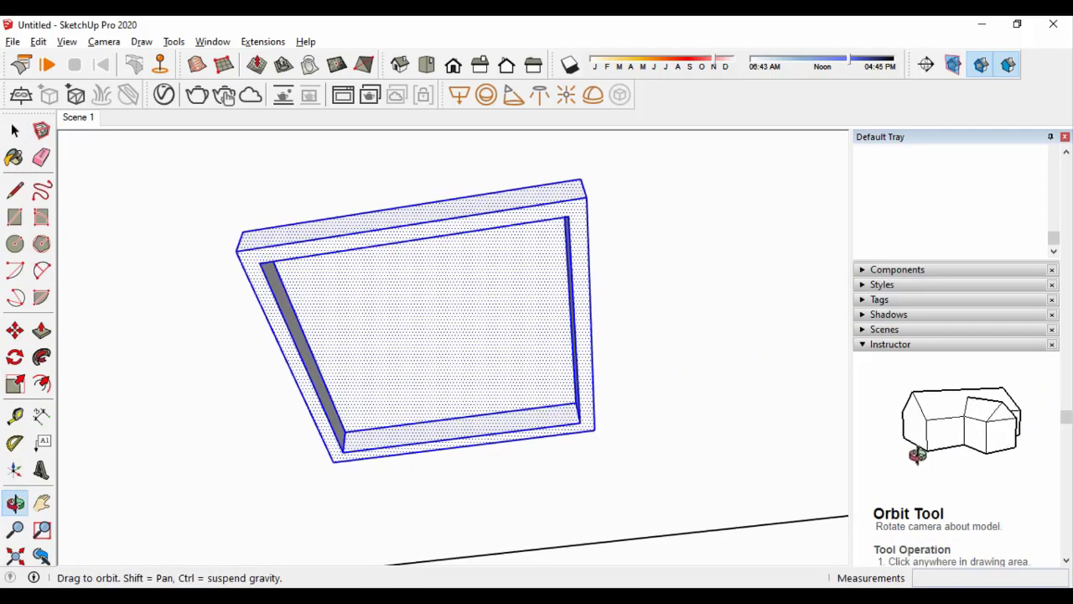
{"action": "mouse_move", "coordinate": [453, 335]}
{"action": "middle_mouse_down"}
{"action": "mouse_move", "coordinate": [486, 319]}
{"action": "mouse_move", "coordinate": [452, 361]}
{"action": "mouse_move", "coordinate": [419, 352]}
{"action": "mouse_move", "coordinate": [469, 335]}
{"action": "mouse_move", "coordinate": [494, 251]}
{"action": "middle_mouse_up"}
{"action": "key", "text": "m"}
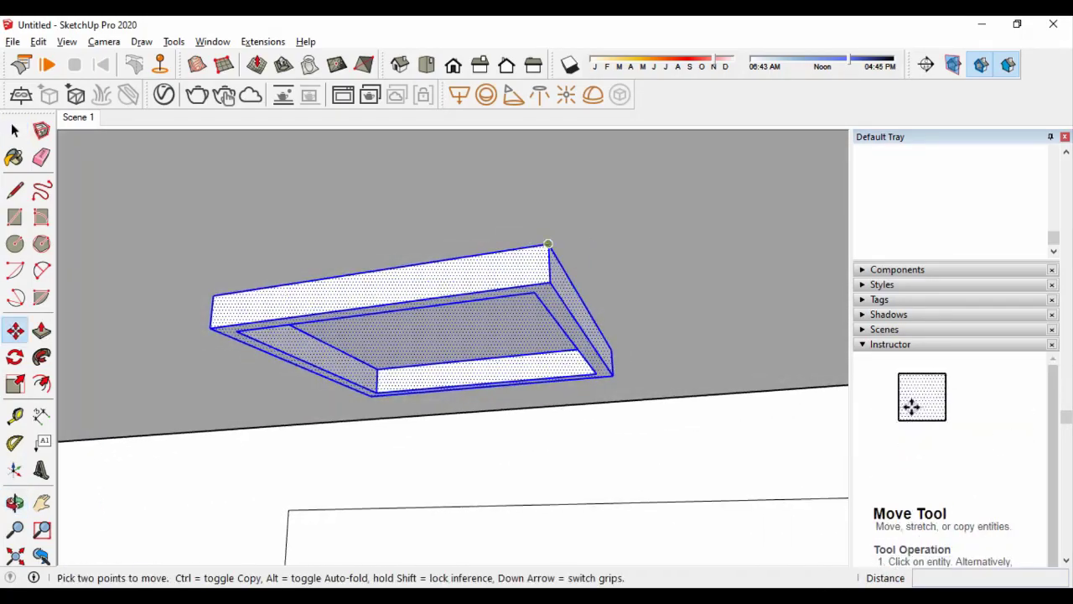
{"action": "left_click", "coordinate": [494, 227]}
{"action": "key", "text": "ctrl"}
{"action": "scroll", "coordinate": [548, 243], "scroll_direction": "down", "scroll_amount": 5}
{"action": "mouse_move", "coordinate": [570, 276]}
{"action": "middle_mouse_down"}
{"action": "mouse_move", "coordinate": [461, 277]}
{"action": "mouse_move", "coordinate": [505, 327]}
{"action": "mouse_move", "coordinate": [383, 381]}
{"action": "mouse_move", "coordinate": [497, 397]}
{"action": "middle_mouse_up"}
{"action": "scroll", "coordinate": [461, 276], "scroll_direction": "up", "scroll_amount": 4}
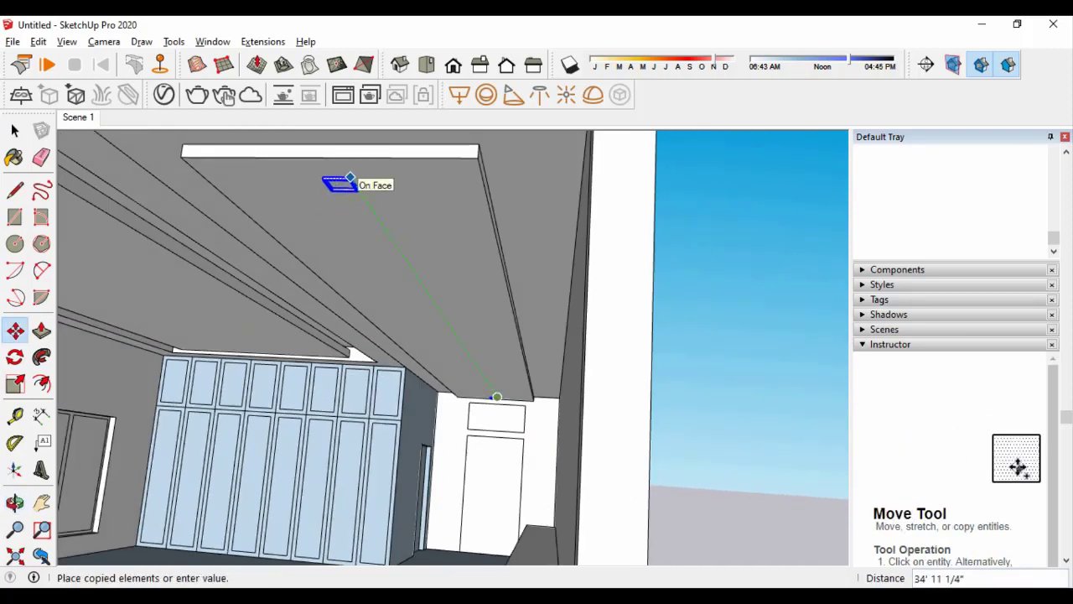
Place the frame copy 35' away and fill the gap with evenly spaced copies
{"action": "type", "text": "35"}
{"action": "key", "text": "Return"}
{"action": "key", "text": "Return"}
{"action": "key", "text": "space"}
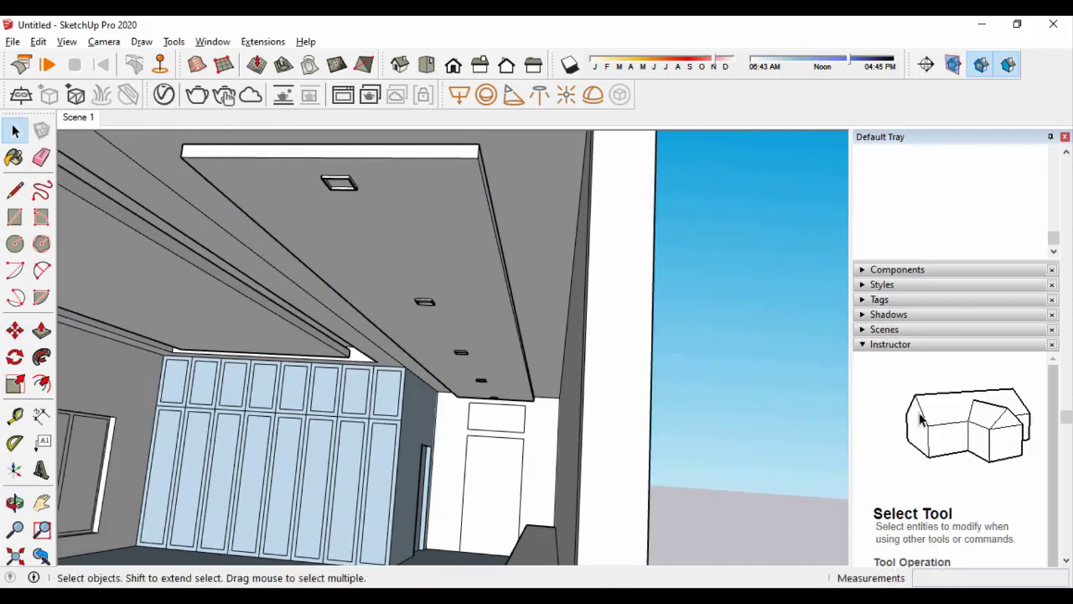
{"action": "mouse_move", "coordinate": [469, 377]}
{"action": "middle_mouse_down"}
{"action": "mouse_move", "coordinate": [510, 391]}
{"action": "mouse_move", "coordinate": [470, 335]}
{"action": "mouse_move", "coordinate": [436, 361]}
{"action": "middle_mouse_up"}
{"action": "scroll", "coordinate": [511, 391], "scroll_direction": "down", "scroll_amount": 5}
{"action": "scroll", "coordinate": [511, 391], "scroll_direction": "up", "scroll_amount": 5}
{"action": "scroll", "coordinate": [378, 306], "scroll_direction": "up", "scroll_amount": 5}
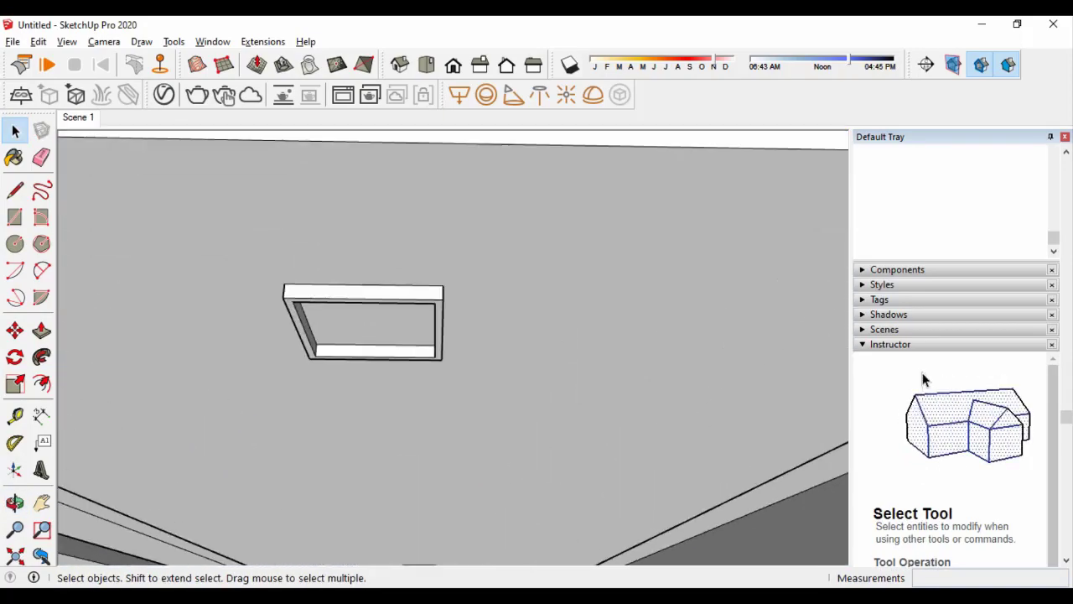
{"action": "scroll", "coordinate": [430, 344], "scroll_direction": "up", "scroll_amount": 3}
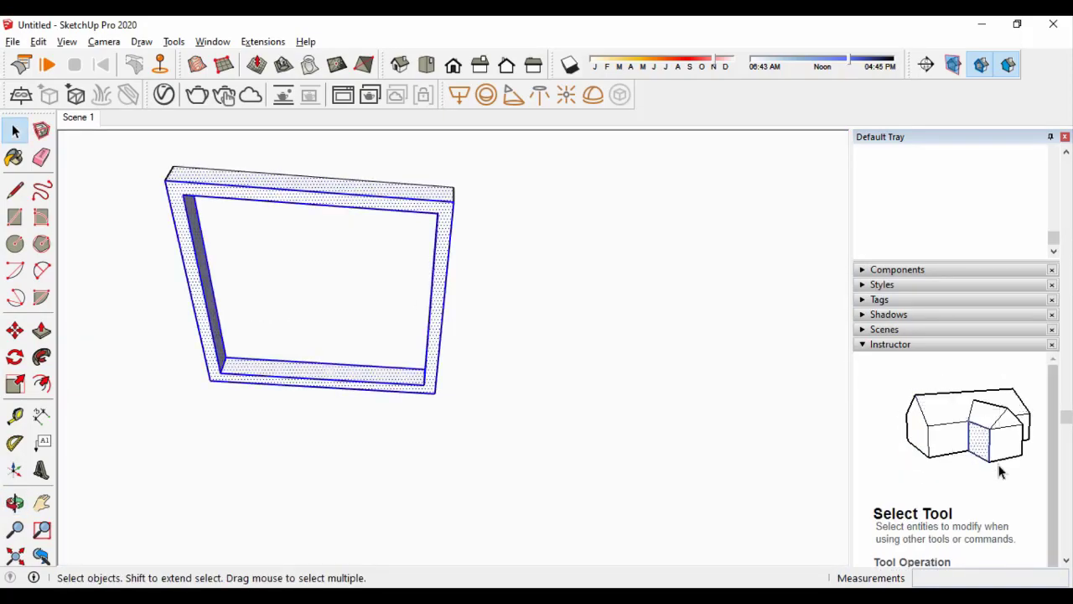
{"action": "middle_click_drag", "start_coordinate": [436, 360], "coordinate": [470, 311]}
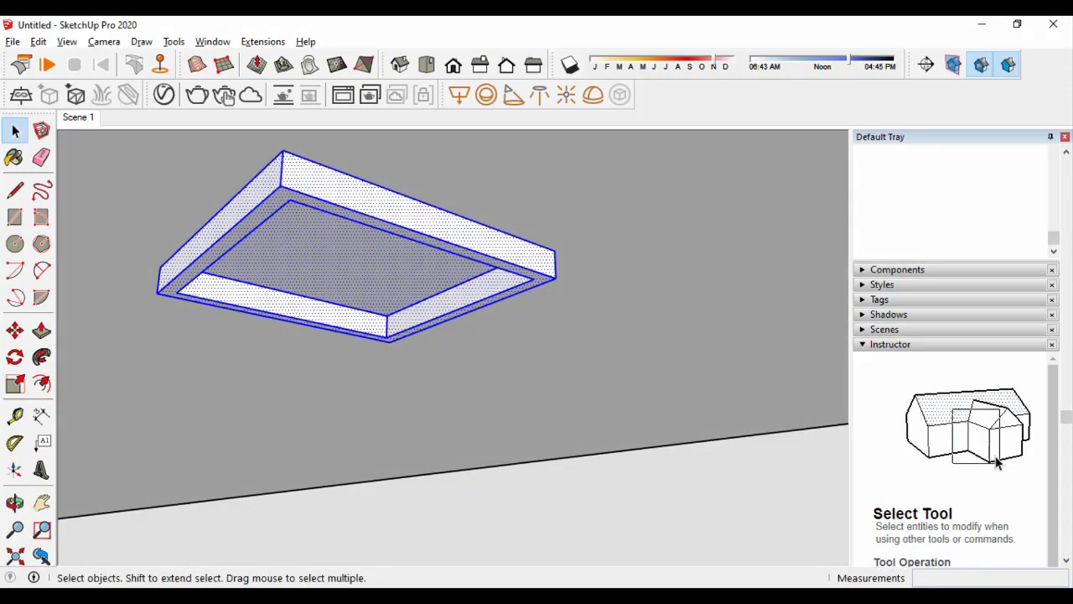
{"action": "scroll", "coordinate": [420, 293], "scroll_direction": "down", "scroll_amount": 3}
{"action": "mouse_move", "coordinate": [419, 336]}
{"action": "middle_mouse_down"}
{"action": "mouse_move", "coordinate": [419, 302]}
{"action": "mouse_move", "coordinate": [436, 285]}
{"action": "middle_mouse_up"}
Copy the light frame onto the other ceiling drop, about 10' 10 3/8" away
{"action": "key", "text": "m"}
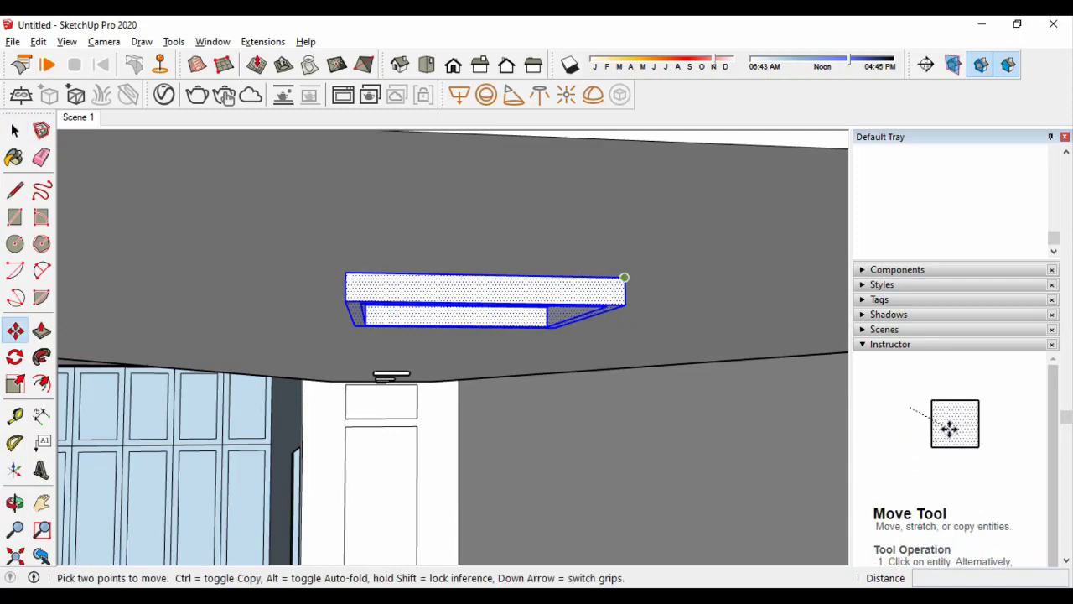
{"action": "left_click", "coordinate": [623, 281]}
{"action": "key", "text": "ctrl"}
{"action": "scroll", "coordinate": [570, 268], "scroll_direction": "down", "scroll_amount": 3}
{"action": "scroll", "coordinate": [559, 285], "scroll_direction": "down", "scroll_amount": 3}
{"action": "middle_click_drag", "start_coordinate": [558, 285], "coordinate": [804, 288]}
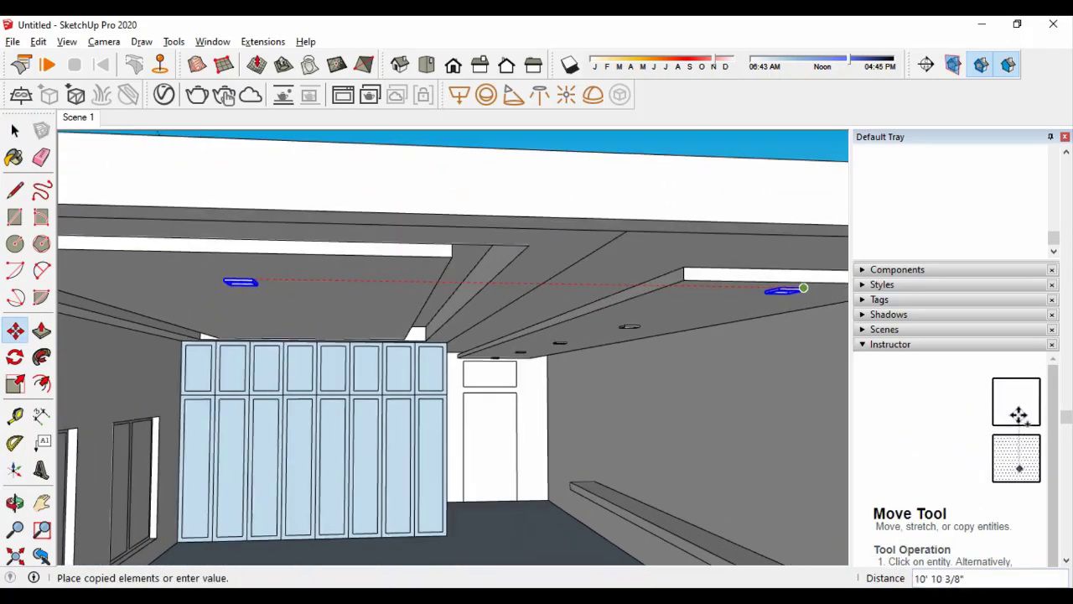
{"action": "scroll", "coordinate": [574, 285], "scroll_direction": "down", "scroll_amount": 2}
{"action": "left_click", "coordinate": [573, 283]}
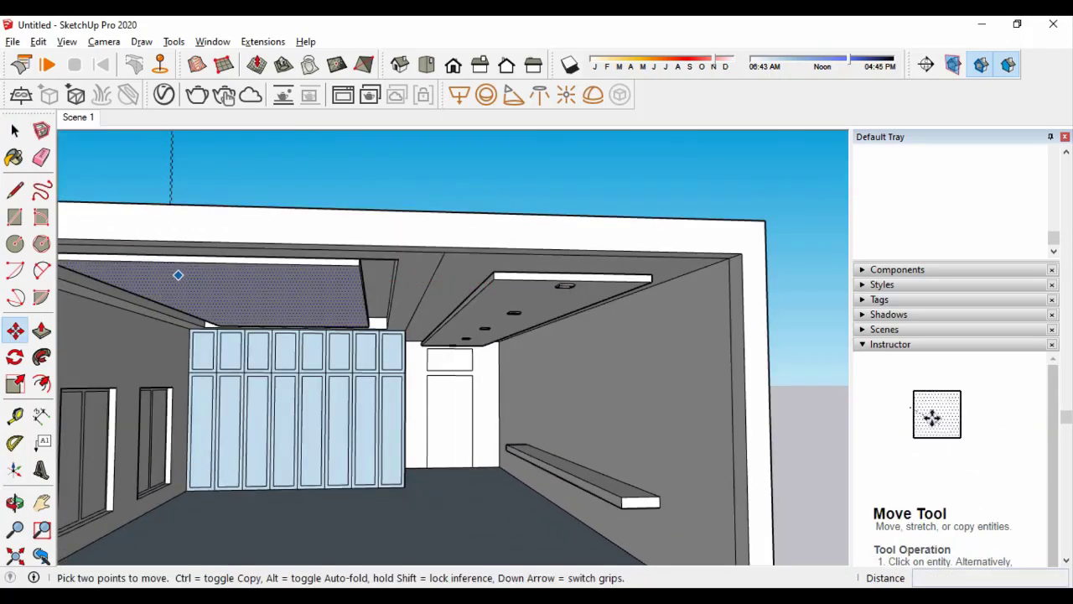
{"action": "key", "text": "space"}
{"action": "middle_click_drag", "start_coordinate": [552, 318], "coordinate": [553, 419]}
Start a Tape Measure guide on the ceiling, then clear the unfinished measurement
{"action": "scroll", "coordinate": [553, 419], "scroll_direction": "down", "scroll_amount": 3}
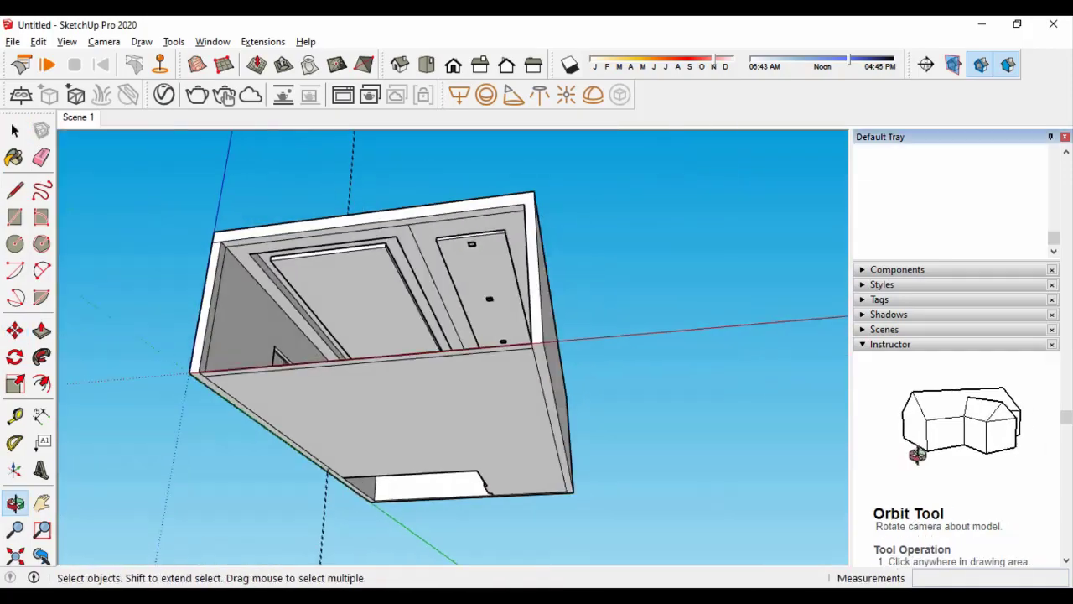
{"action": "scroll", "coordinate": [554, 420], "scroll_direction": "up", "scroll_amount": 3}
{"action": "mouse_move", "coordinate": [453, 335]}
{"action": "middle_mouse_down"}
{"action": "mouse_move", "coordinate": [470, 318]}
{"action": "mouse_move", "coordinate": [469, 352]}
{"action": "middle_mouse_up"}
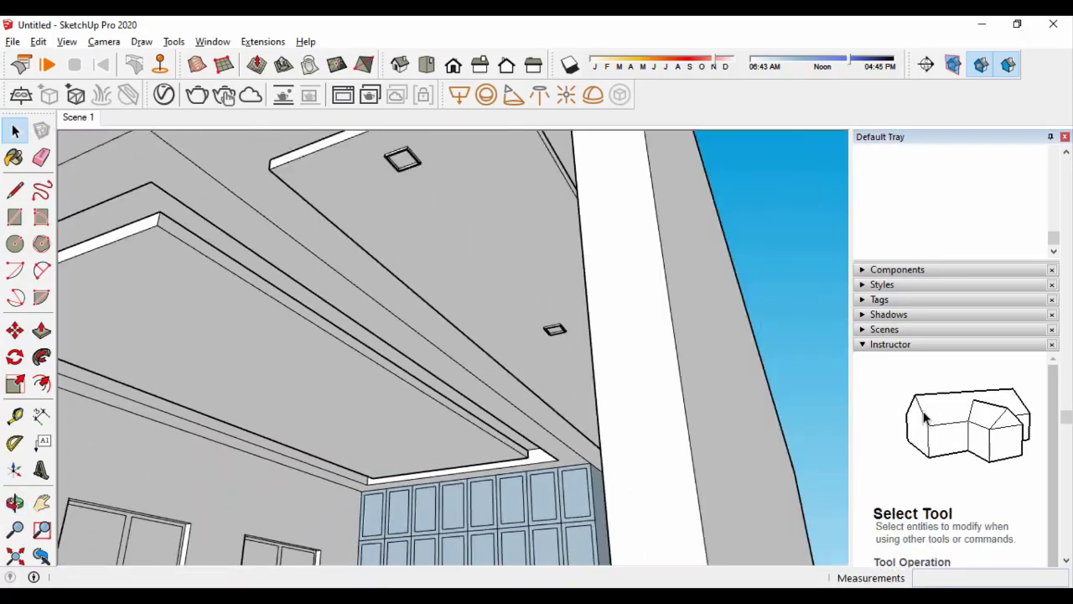
{"action": "key", "text": "t"}
{"action": "scroll", "coordinate": [271, 284], "scroll_direction": "down", "scroll_amount": 3}
{"action": "scroll", "coordinate": [324, 368], "scroll_direction": "up", "scroll_amount": 3}
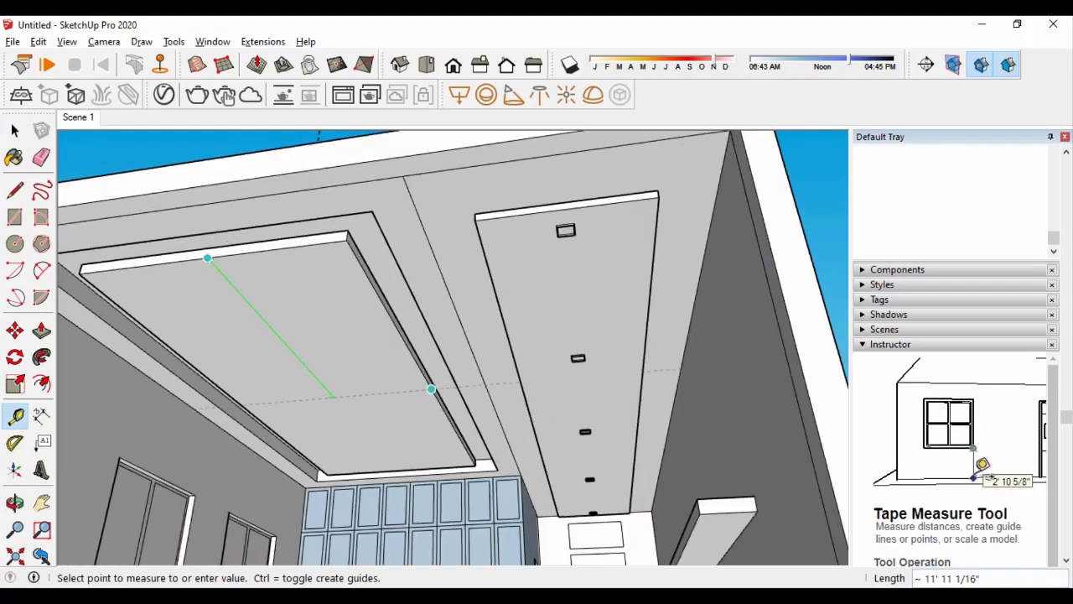
{"action": "left_click", "coordinate": [441, 375]}
{"action": "middle_click_drag", "start_coordinate": [453, 335], "coordinate": [470, 352]}
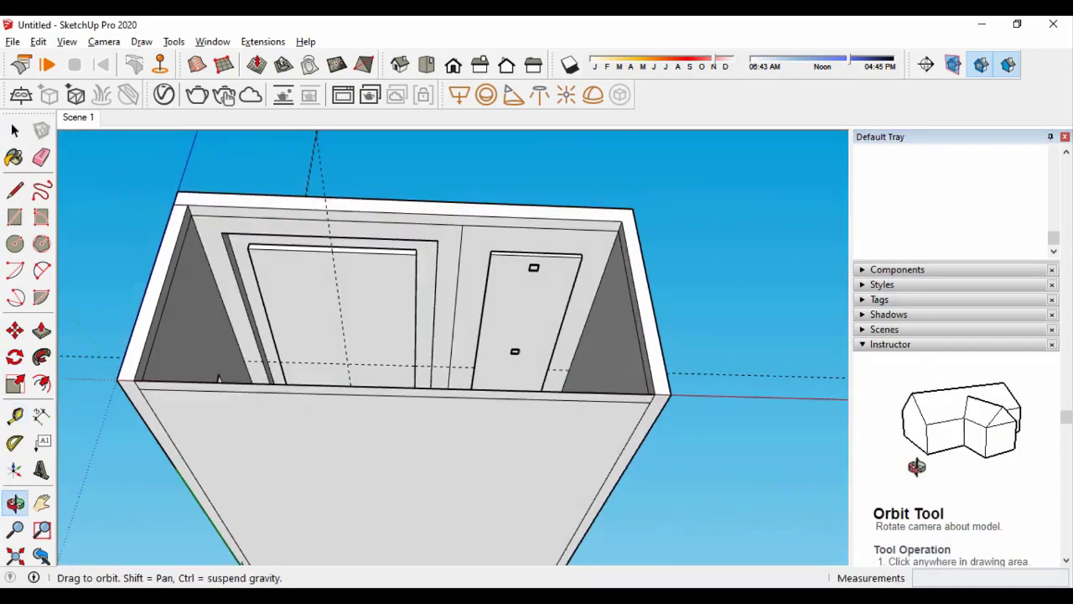
{"action": "key", "text": "space"}
{"action": "scroll", "coordinate": [453, 336], "scroll_direction": "up", "scroll_amount": 5}
{"action": "scroll", "coordinate": [452, 347], "scroll_direction": "down", "scroll_amount": 3}
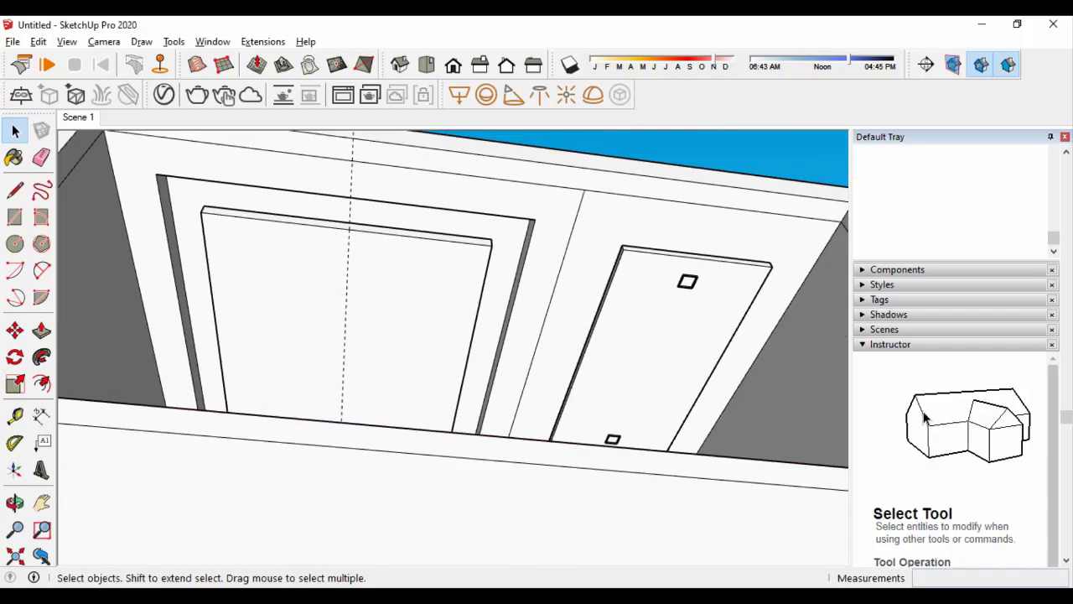
{"action": "scroll", "coordinate": [453, 347], "scroll_direction": "up", "scroll_amount": 3}
Draw a rectangle on the left ceiling panel and test a shallow Push/Pull recess
{"action": "key", "text": "r"}
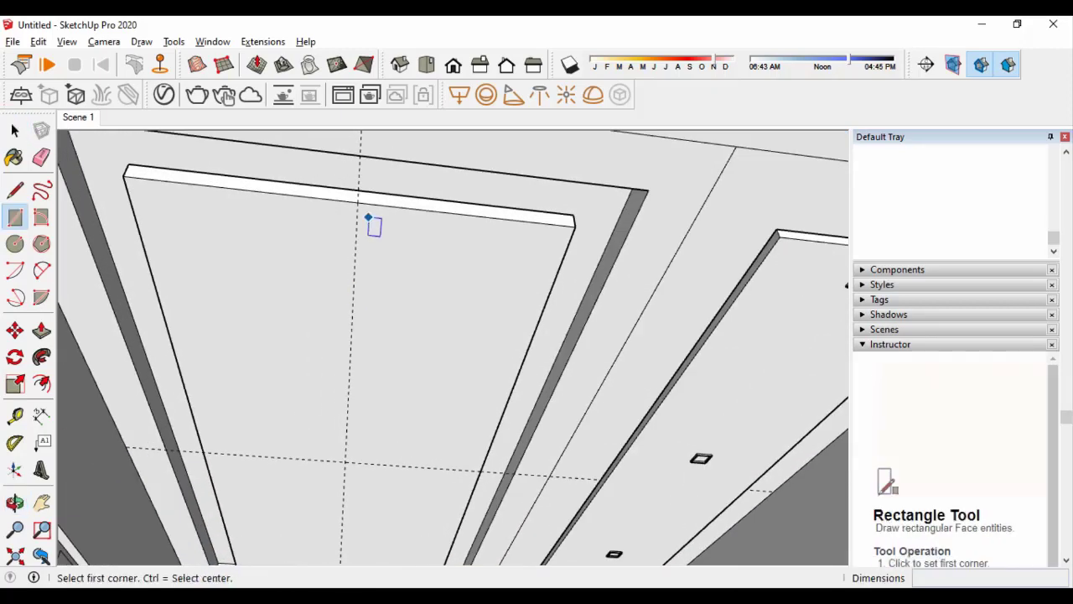
{"action": "scroll", "coordinate": [280, 404], "scroll_direction": "down", "scroll_amount": 3}
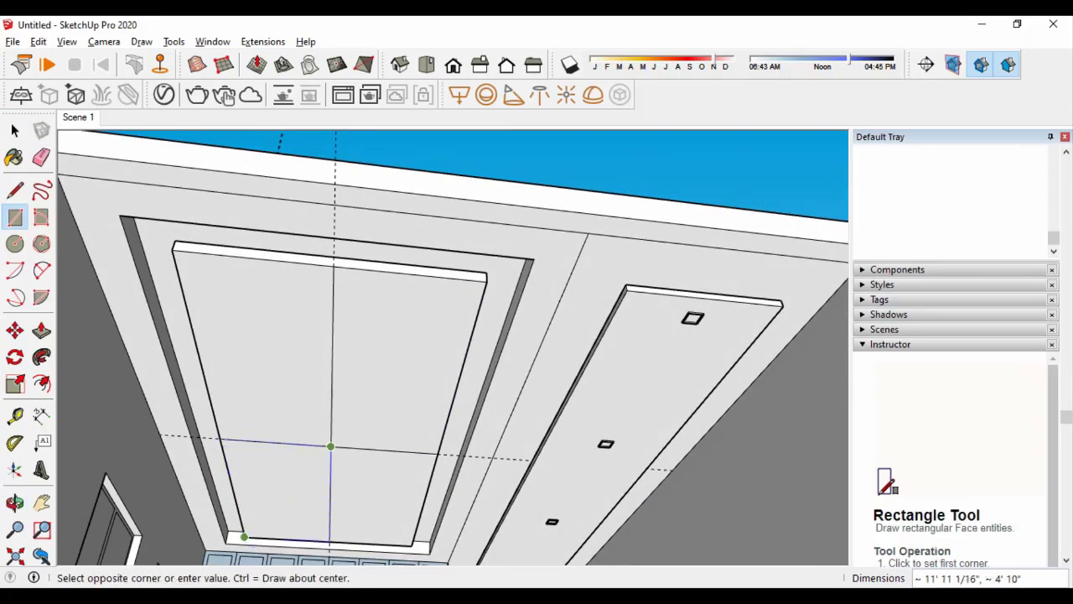
{"action": "left_click", "coordinate": [331, 446]}
{"action": "key", "text": "space"}
{"action": "key", "text": "p"}
{"action": "left_click", "coordinate": [394, 369]}
{"action": "left_click", "coordinate": [394, 373]}
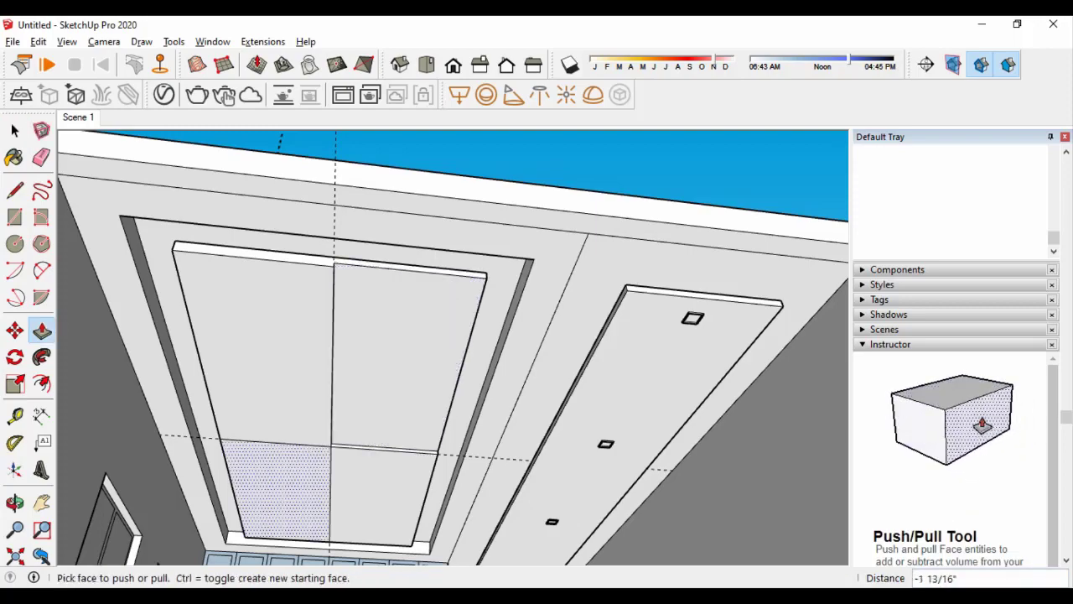
{"action": "middle_click_drag", "start_coordinate": [277, 486], "coordinate": [290, 469]}
{"action": "key", "text": "space"}
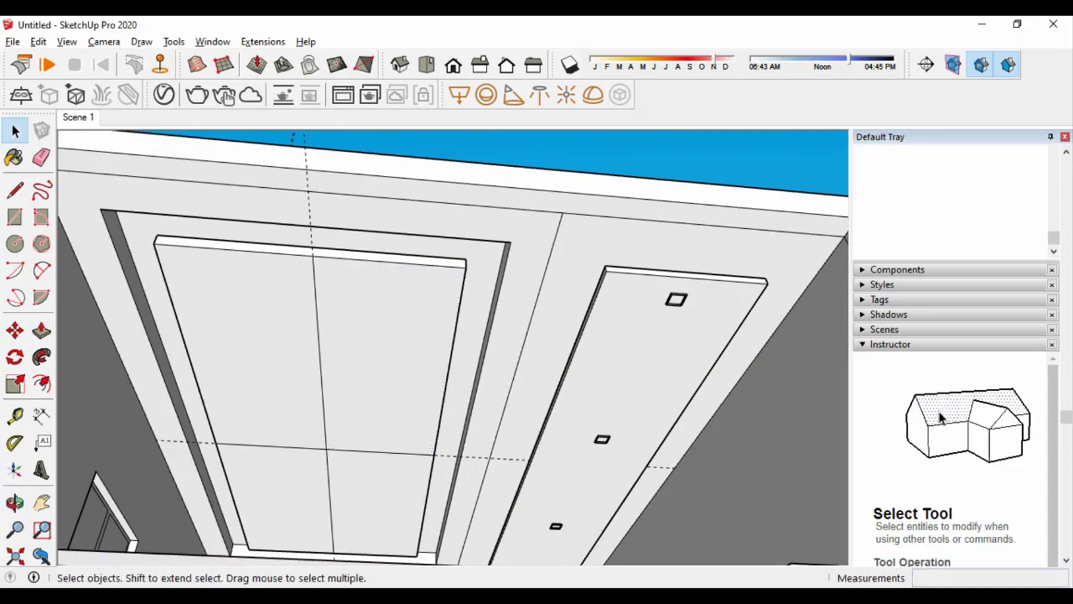
{"action": "scroll", "coordinate": [326, 275], "scroll_direction": "up", "scroll_amount": 2}
{"action": "scroll", "coordinate": [325, 275], "scroll_direction": "up", "scroll_amount": 2}
{"action": "key", "text": "r"}
{"action": "key", "text": "t"}
{"action": "type", "text": "2"}
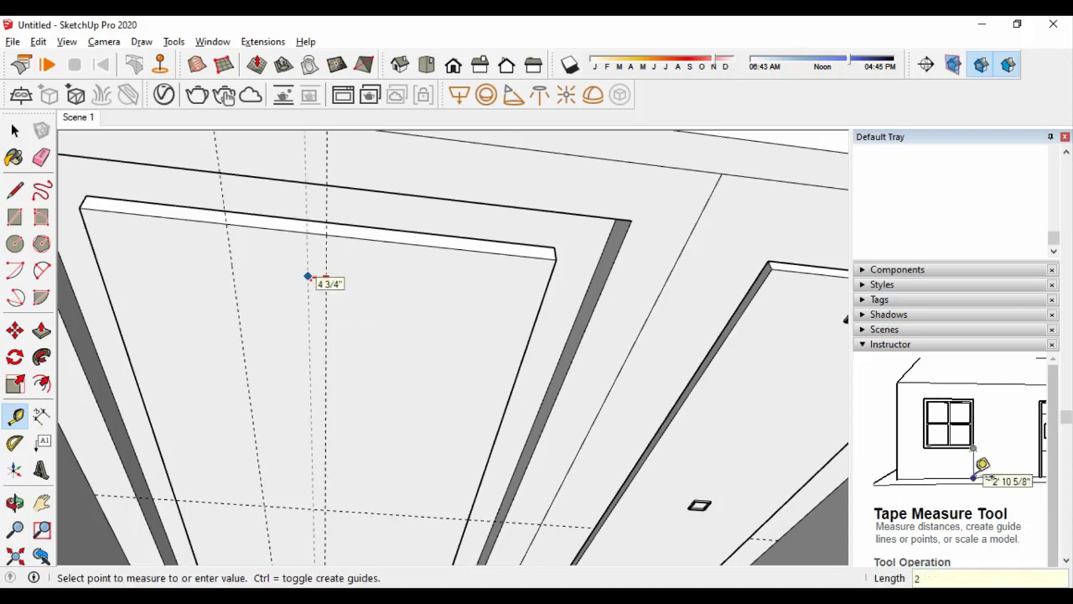
Set a guide 2" from the panel edge and draw thin strip rectangles
{"action": "key", "text": "Return"}
{"action": "scroll", "coordinate": [326, 277], "scroll_direction": "up", "scroll_amount": 2}
{"action": "left_click", "coordinate": [285, 252]}
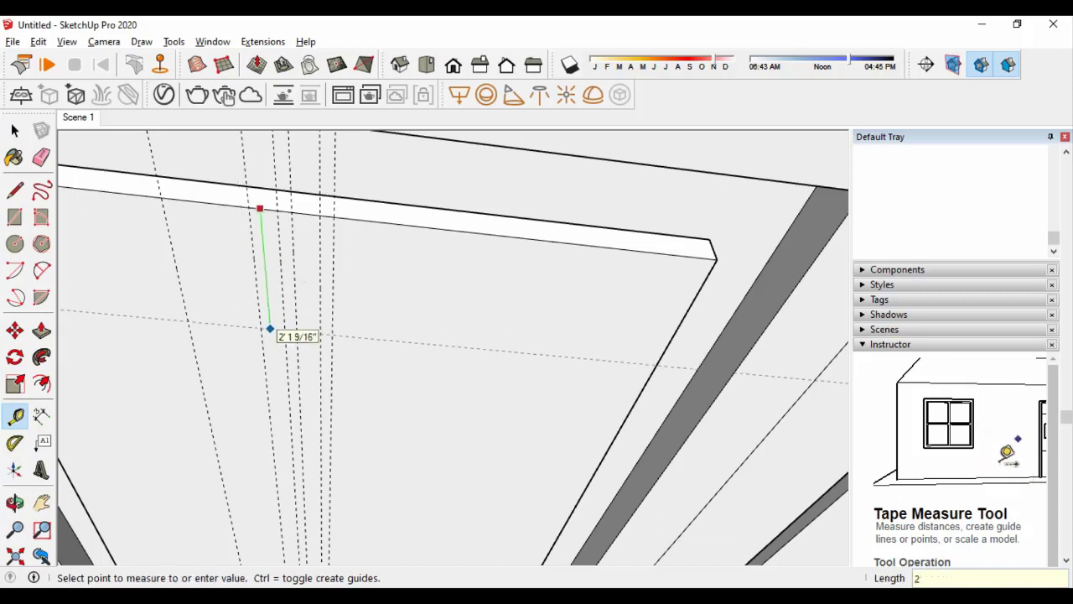
{"action": "key", "text": "r"}
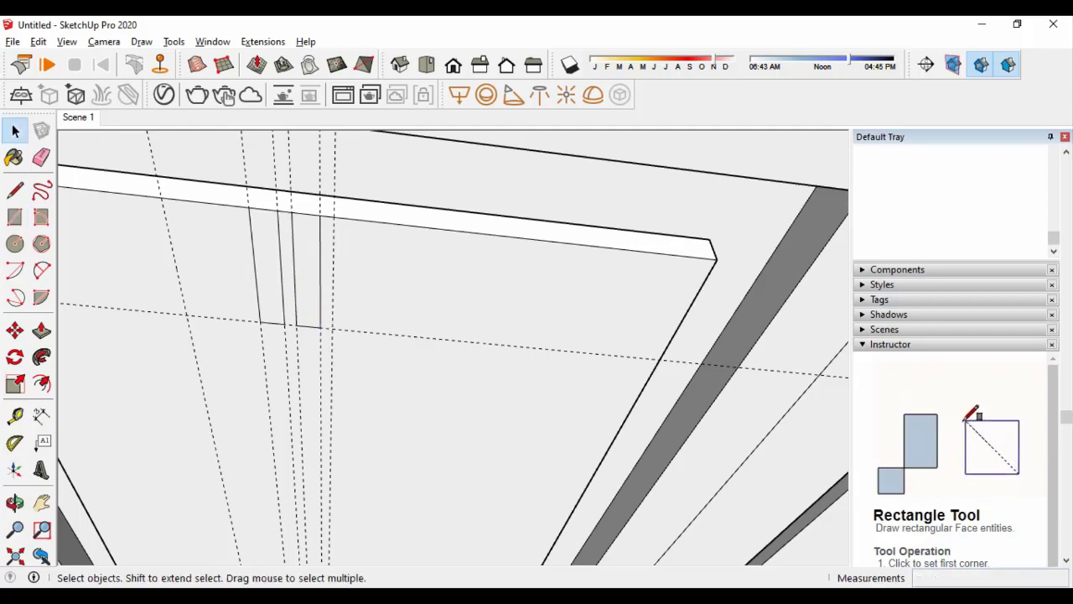
Copy the pair of thin strips to the right with Ctrl-Move
{"action": "left_click", "coordinate": [268, 268]}
{"action": "key", "text": "m"}
{"action": "key", "text": "ctrl"}
{"action": "left_click", "coordinate": [247, 207]}
{"action": "left_click", "coordinate": [329, 220]}
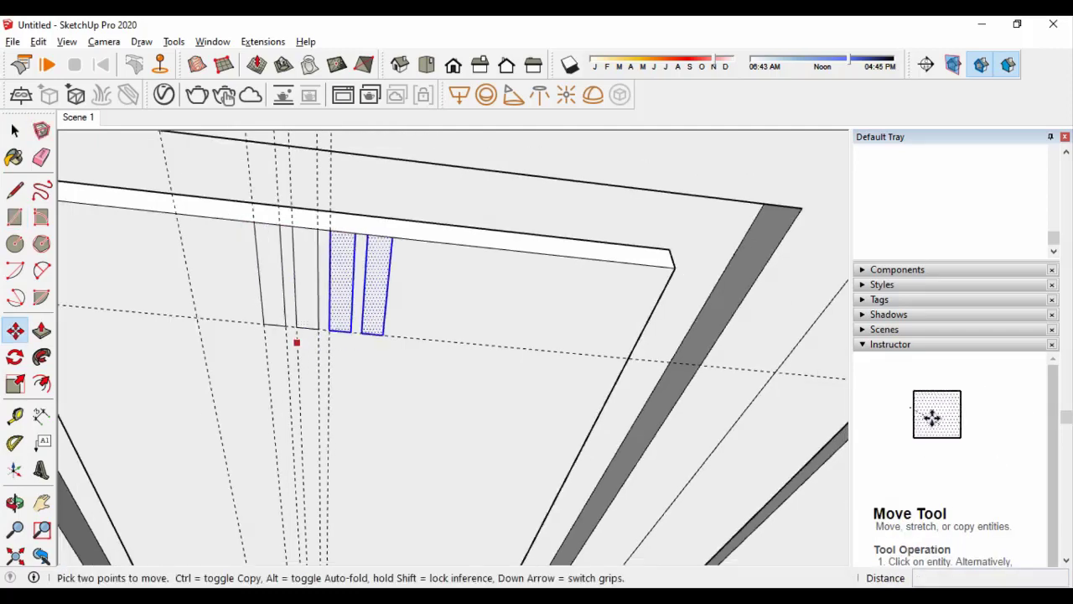
{"action": "key", "text": "space"}
Select the three strip faces and start moving them from their base point
{"action": "middle_click_drag", "start_coordinate": [453, 335], "coordinate": [470, 353]}
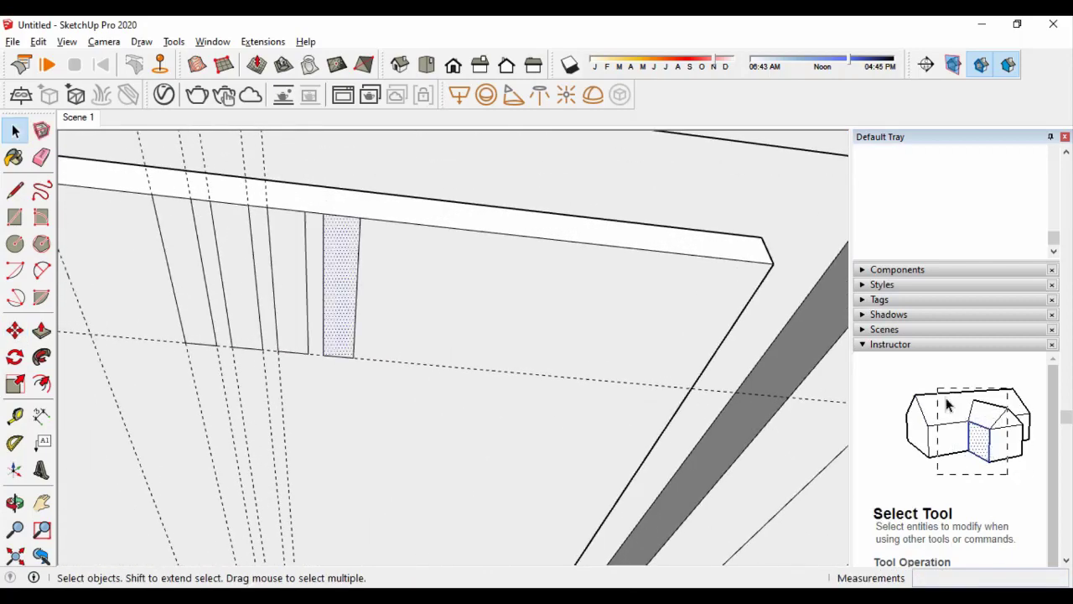
{"action": "left_click", "coordinate": [285, 268], "text": "shift"}
{"action": "left_click", "coordinate": [235, 252], "text": "shift"}
{"action": "left_click", "coordinate": [181, 251], "text": "shift"}
{"action": "key", "text": "m"}
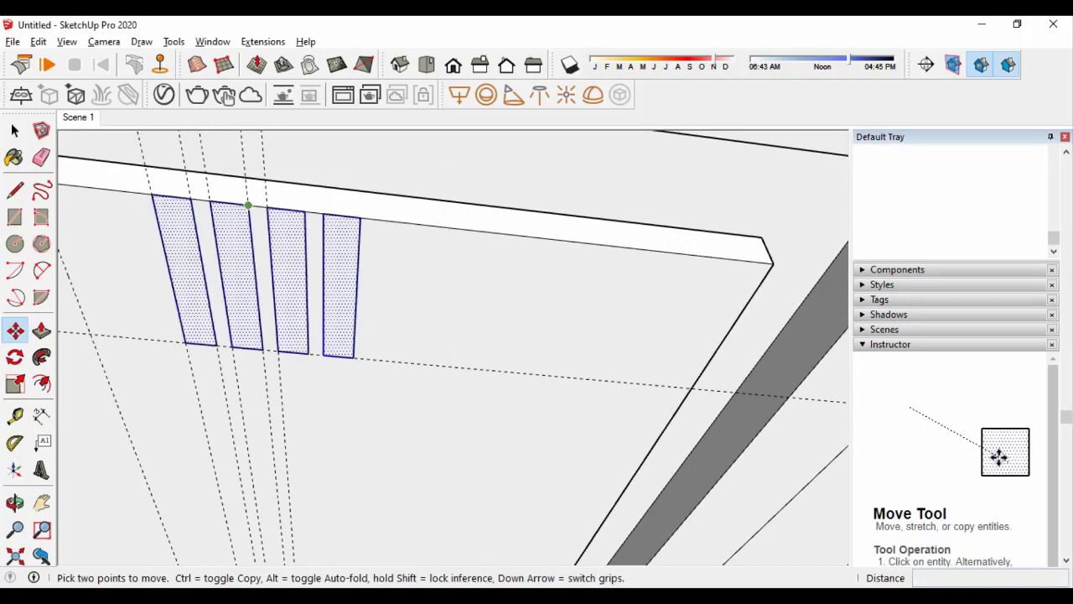
{"action": "left_click", "coordinate": [248, 204]}
{"action": "scroll", "coordinate": [252, 251], "scroll_direction": "down", "scroll_amount": 5}
{"action": "middle_click_drag", "start_coordinate": [251, 260], "coordinate": [269, 470]}
Copy the four selected strips to the far end of the ceiling panel
{"action": "key", "text": "space"}
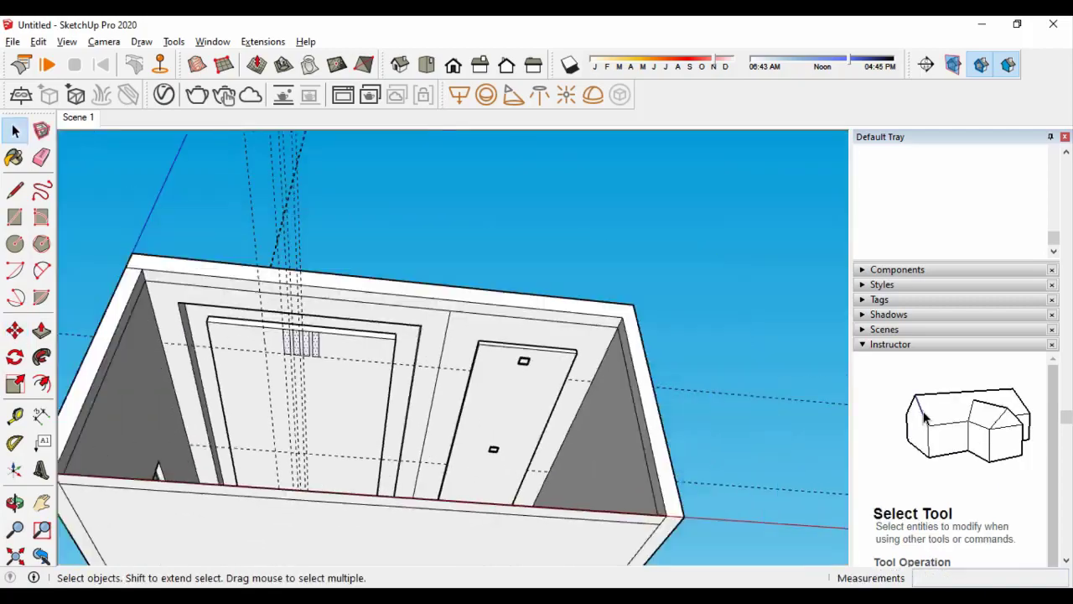
{"action": "middle_click_drag", "start_coordinate": [157, 473], "coordinate": [252, 378]}
{"action": "scroll", "coordinate": [252, 377], "scroll_direction": "up", "scroll_amount": 3}
{"action": "key", "text": "m"}
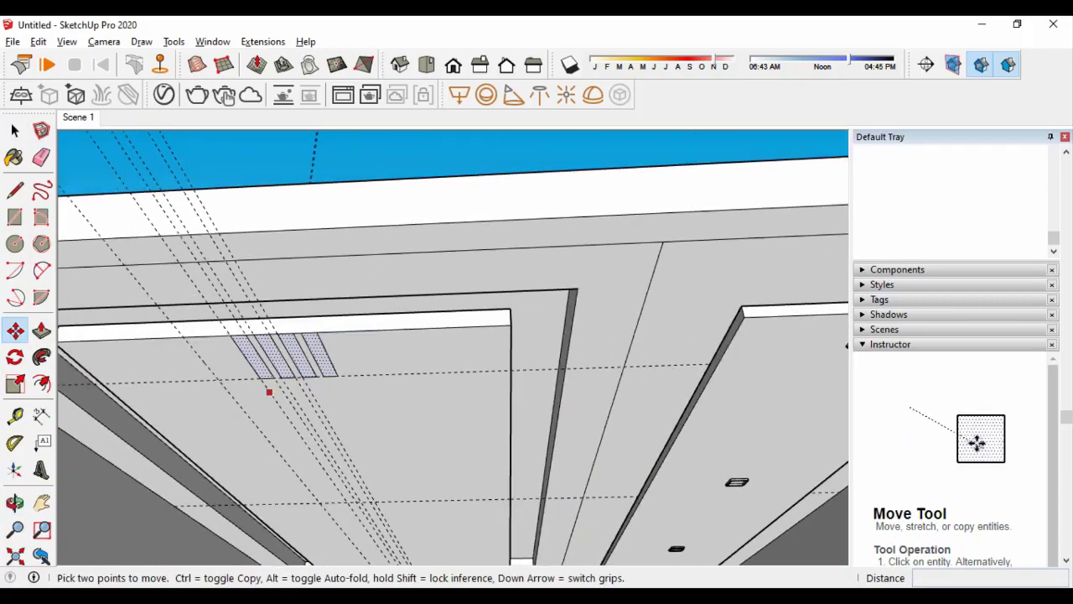
{"action": "scroll", "coordinate": [269, 391], "scroll_direction": "up", "scroll_amount": 3}
{"action": "left_click", "coordinate": [256, 377]}
{"action": "key", "text": "ctrl"}
{"action": "scroll", "coordinate": [277, 369], "scroll_direction": "down", "scroll_amount": 5}
{"action": "scroll", "coordinate": [382, 516], "scroll_direction": "up", "scroll_amount": 3}
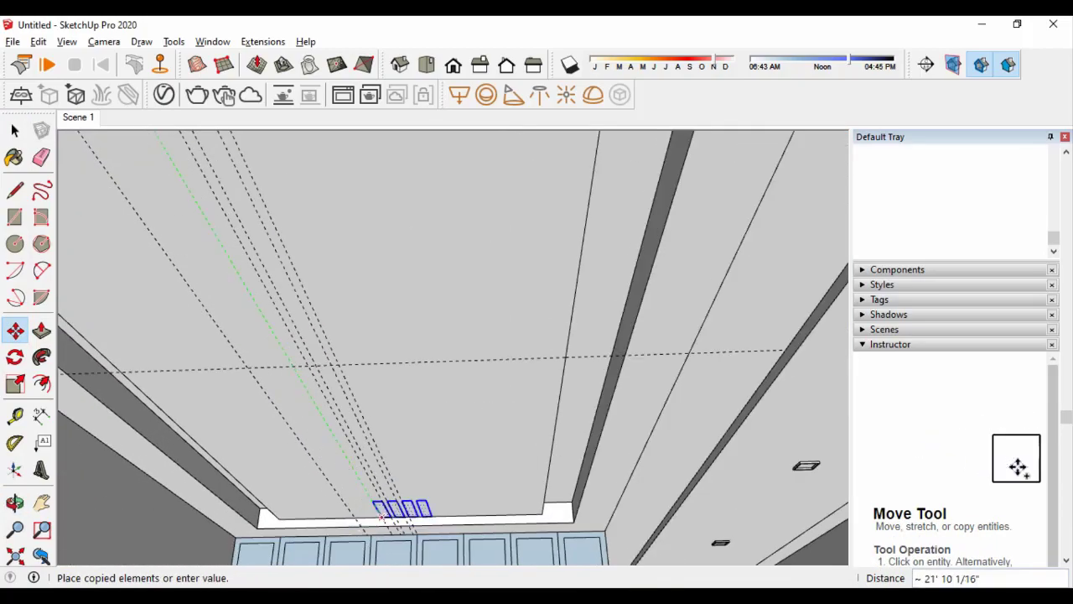
{"action": "scroll", "coordinate": [381, 517], "scroll_direction": "up", "scroll_amount": 5}
{"action": "scroll", "coordinate": [377, 511], "scroll_direction": "up", "scroll_amount": 2}
{"action": "scroll", "coordinate": [377, 512], "scroll_direction": "down", "scroll_amount": 5}
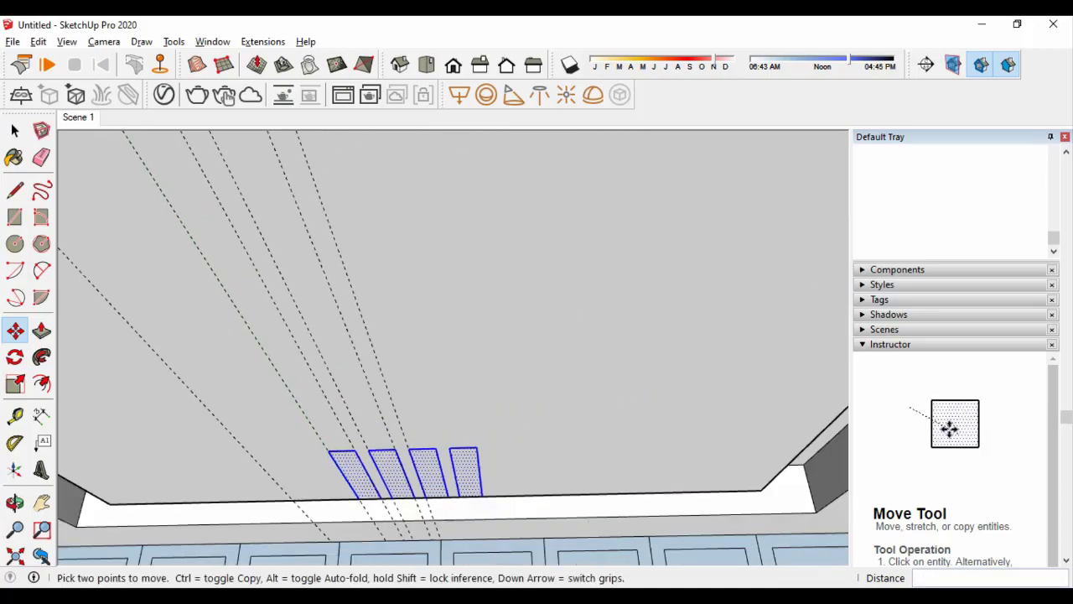
{"action": "scroll", "coordinate": [377, 512], "scroll_direction": "down", "scroll_amount": 5}
{"action": "key", "text": "space"}
Start pulling one strip down into a hanging fin about 6" deep
{"action": "scroll", "coordinate": [378, 377], "scroll_direction": "up", "scroll_amount": 5}
{"action": "key", "text": "m"}
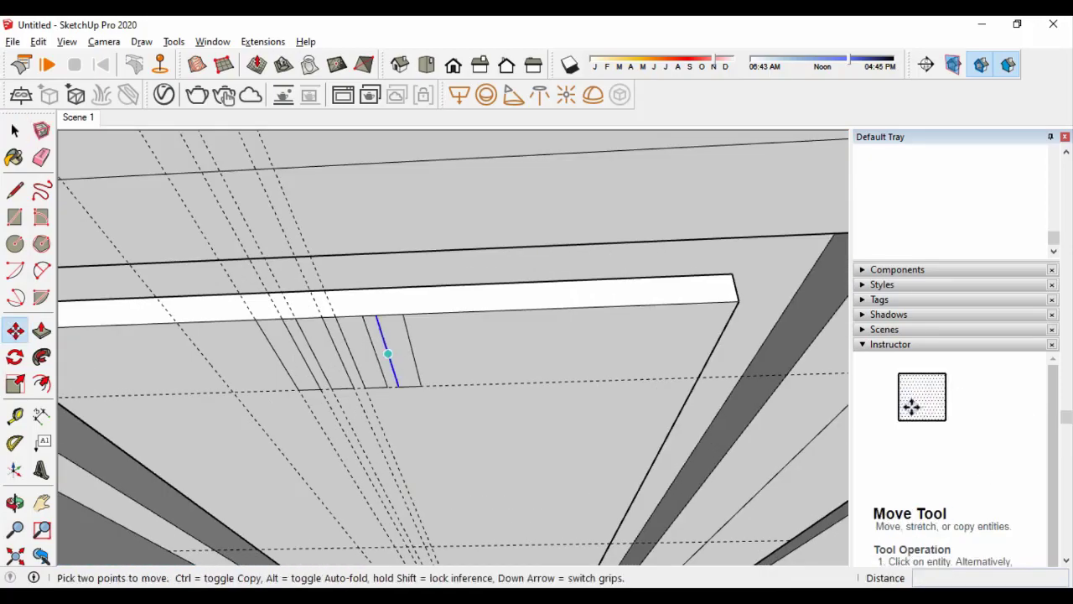
{"action": "key", "text": "p"}
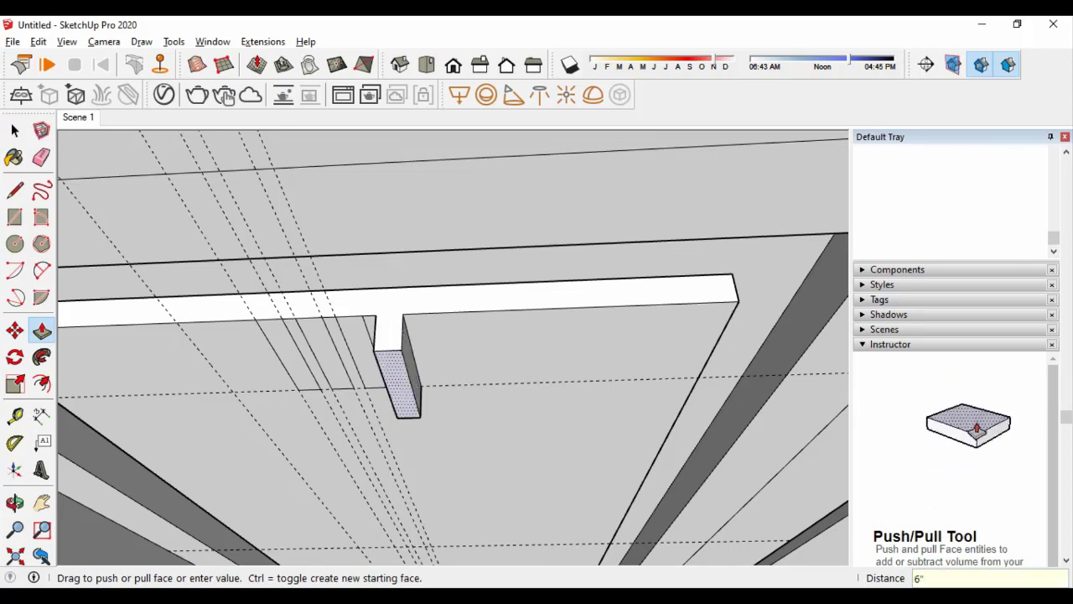
Confirm the 2-inch extrusion and view the notched beam from below
{"action": "key", "text": "space"}
{"action": "key", "text": "p"}
{"action": "type", "text": "2'"}
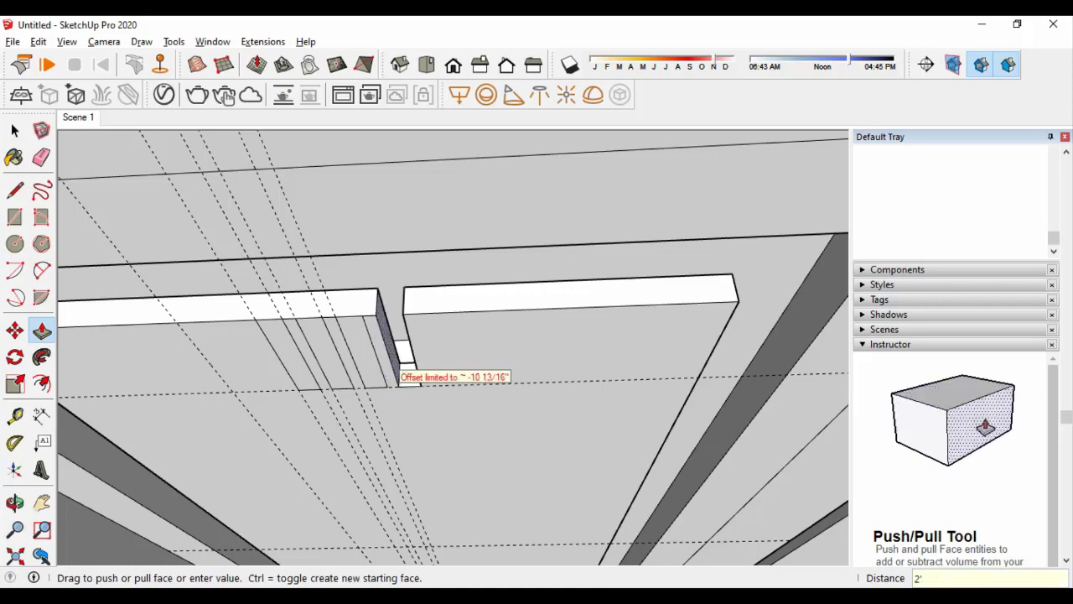
{"action": "key", "text": "Return"}
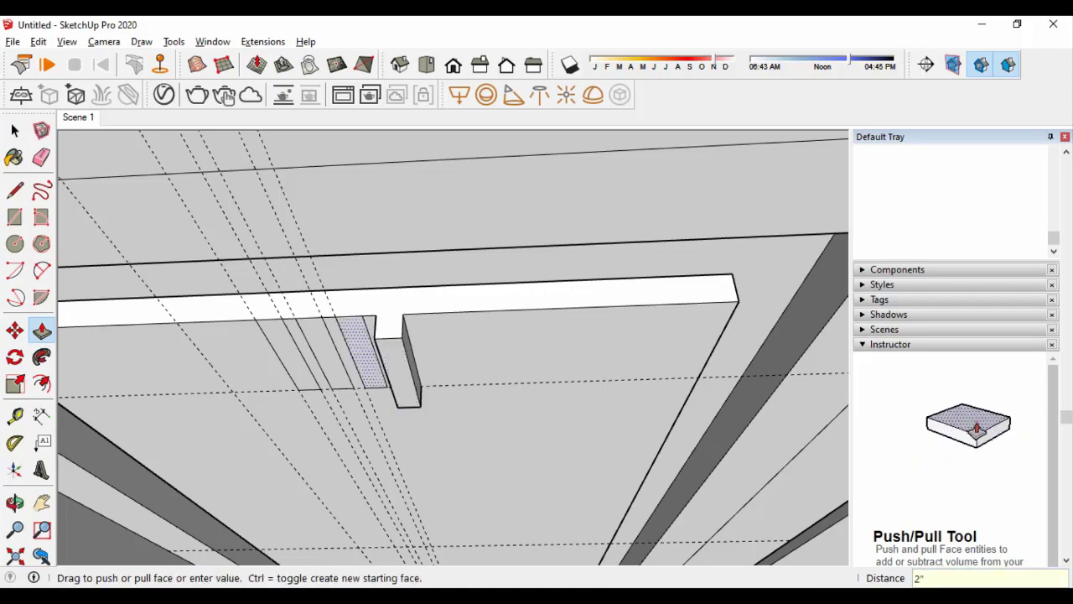
{"action": "middle_click_drag", "start_coordinate": [276, 353], "coordinate": [469, 335]}
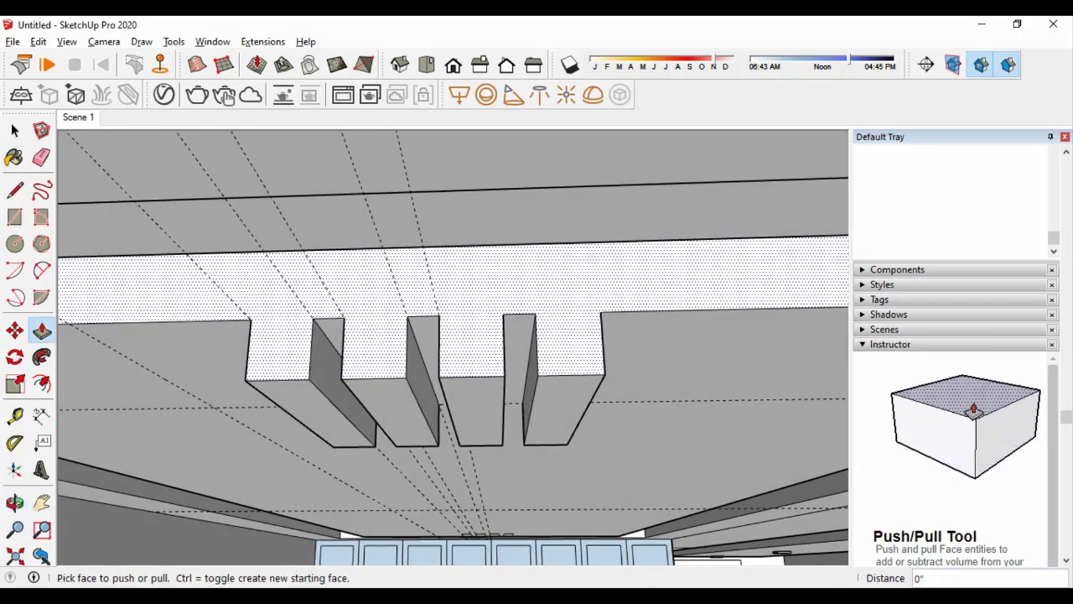
Draw rectangles on the fin and at its top edge against the beam
{"action": "key", "text": "r"}
{"action": "left_click", "coordinate": [270, 339]}
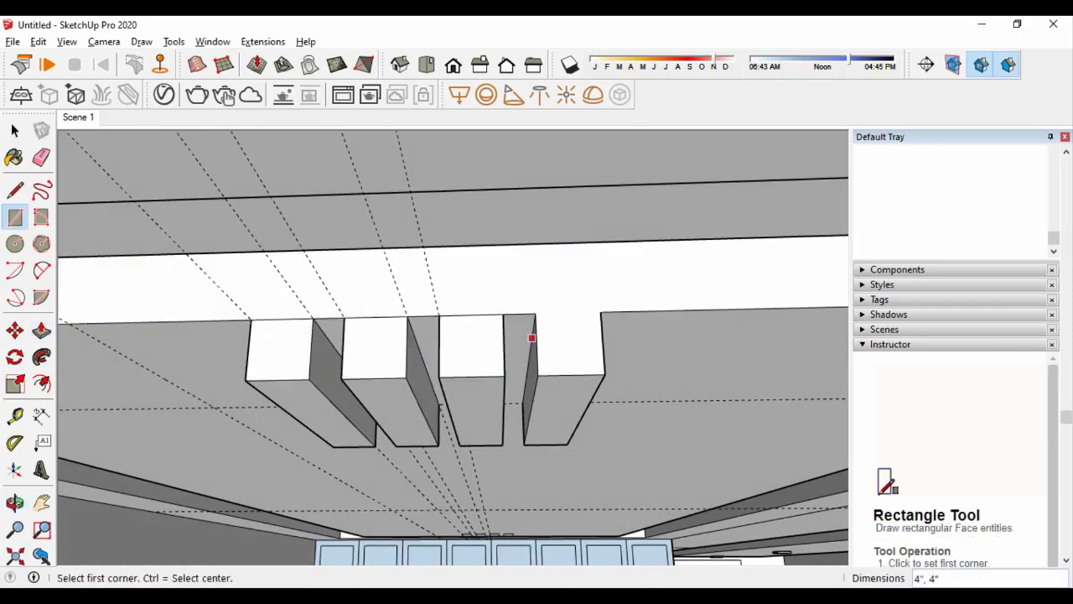
{"action": "key", "text": "p"}
{"action": "left_click", "coordinate": [595, 369]}
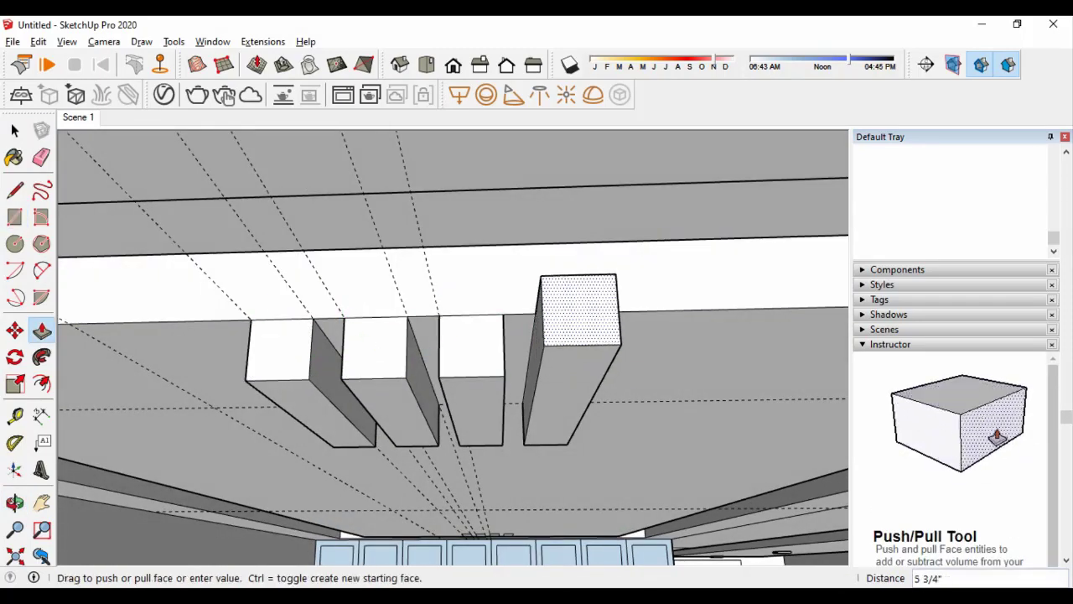
{"action": "key", "text": "space"}
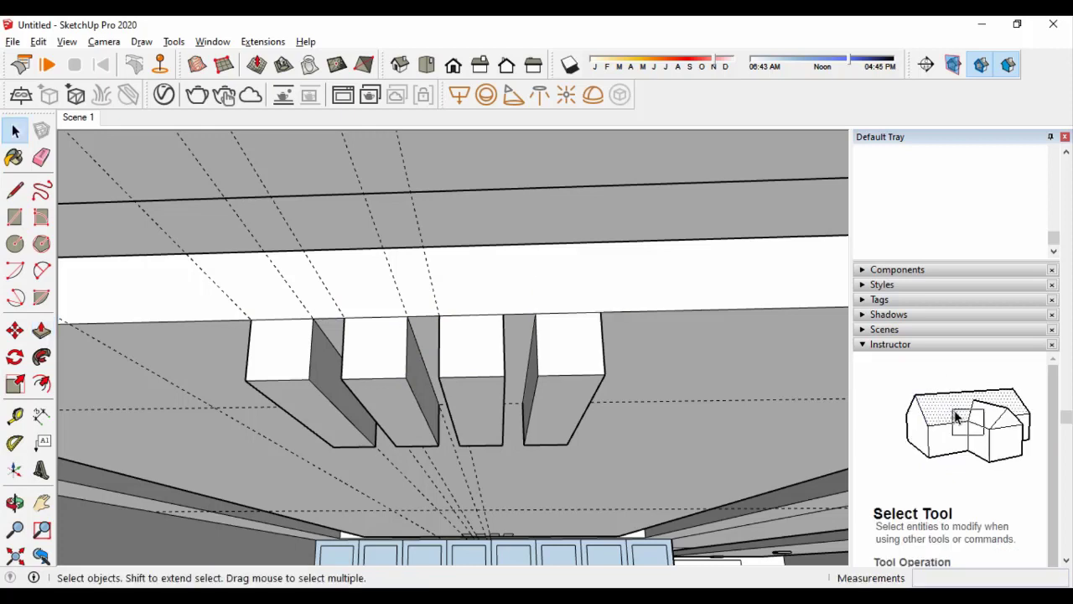
{"action": "key", "text": "r"}
{"action": "left_click", "coordinate": [535, 314]}
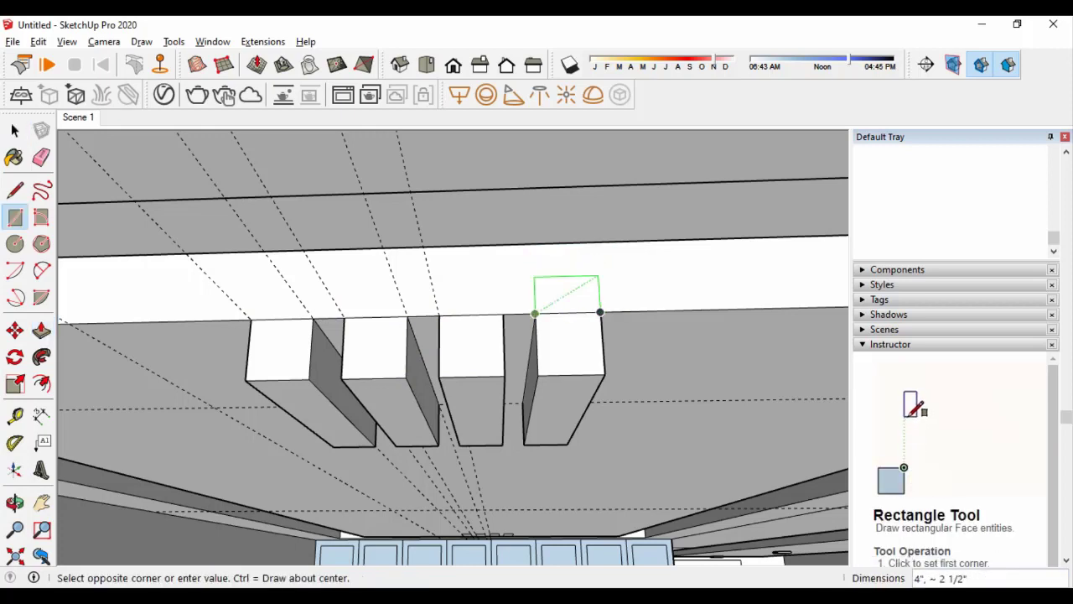
Copy the new face on the beam 6 inches to the left
{"action": "key", "text": "space"}
{"action": "left_click", "coordinate": [566, 277]}
{"action": "key", "text": "m"}
{"action": "left_click", "coordinate": [598, 313], "text": "ctrl"}
{"action": "left_click", "coordinate": [503, 314]}
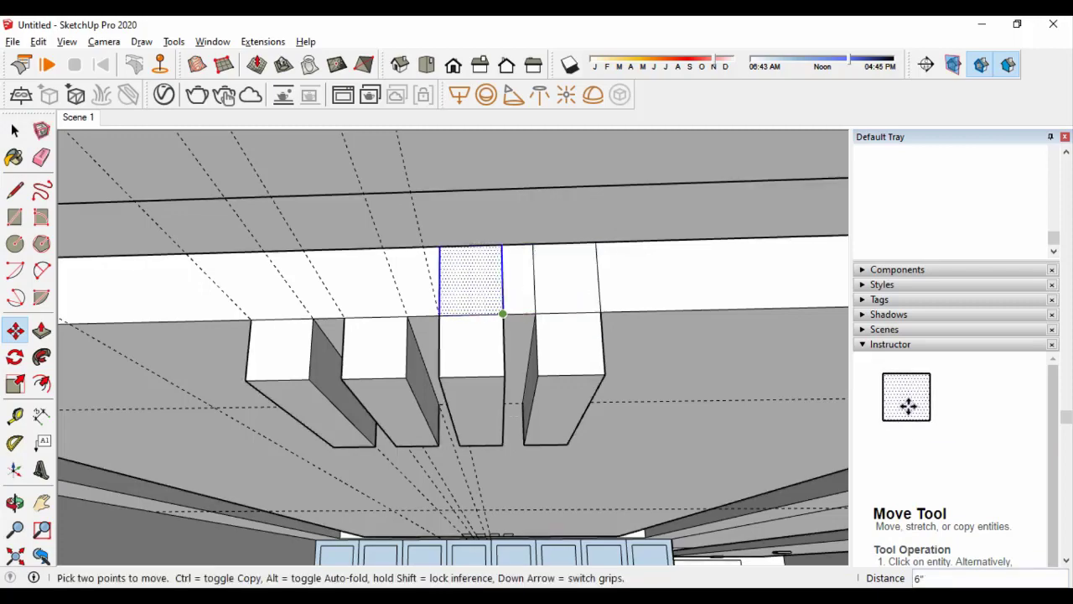
{"action": "key", "text": "space"}
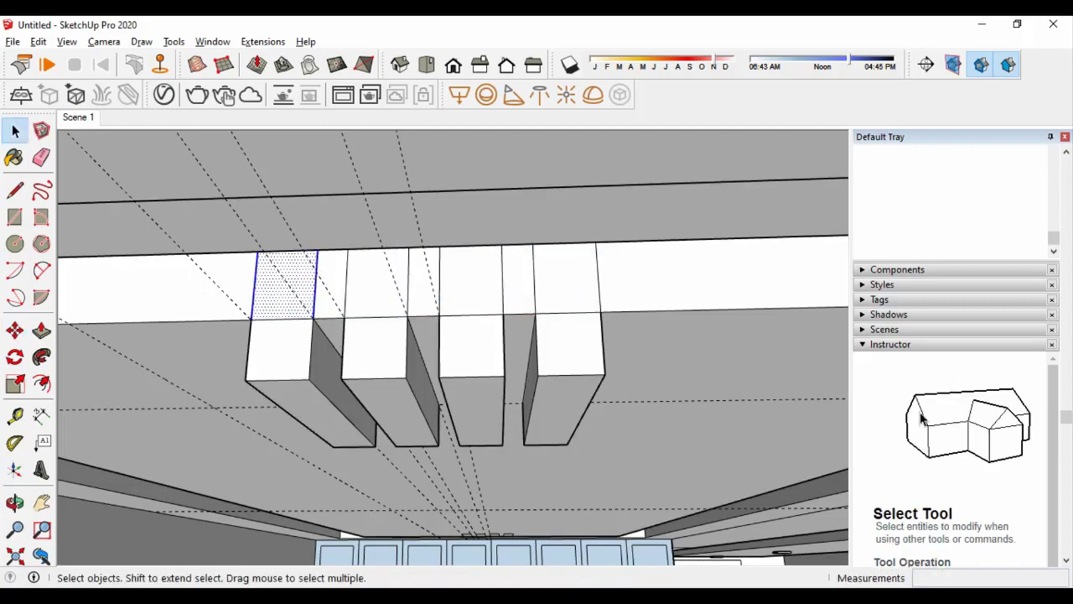
{"action": "scroll", "coordinate": [369, 398], "scroll_direction": "down", "scroll_amount": 5}
{"action": "scroll", "coordinate": [385, 382], "scroll_direction": "up", "scroll_amount": 5}
Extend the three remaining hanging blocks up to the ceiling beam
{"action": "key", "text": "p"}
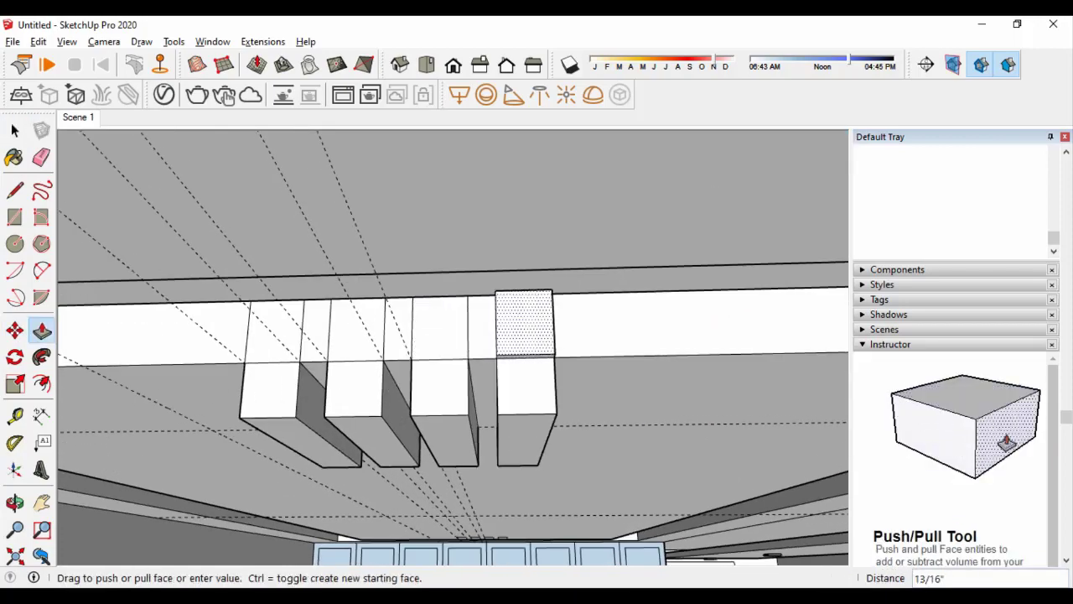
{"action": "double_click", "coordinate": [440, 318]}
{"action": "double_click", "coordinate": [357, 331]}
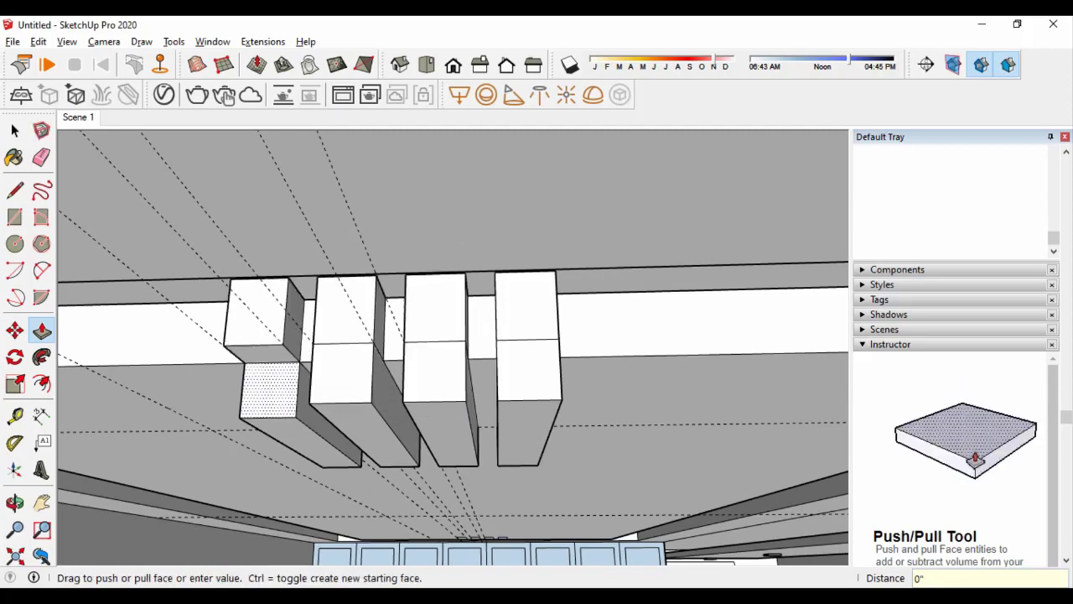
{"action": "double_click", "coordinate": [268, 331]}
Orbit around and beneath the hanging blocks to check they meet the beam
{"action": "key", "text": "e"}
{"action": "middle_click_drag", "start_coordinate": [432, 343], "coordinate": [495, 345]}
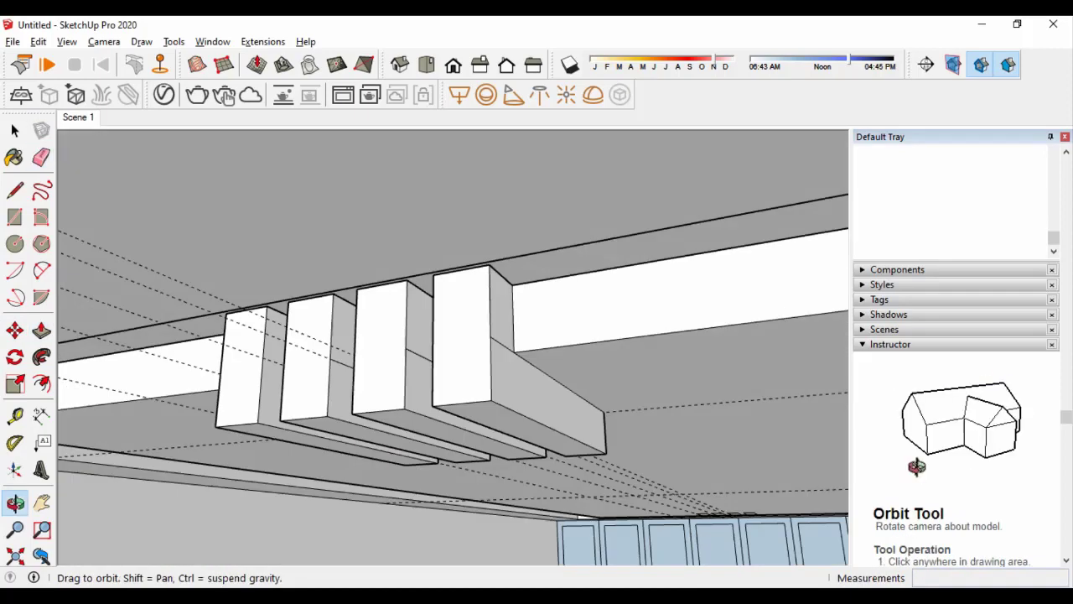
{"action": "middle_click_drag", "start_coordinate": [332, 363], "coordinate": [395, 327]}
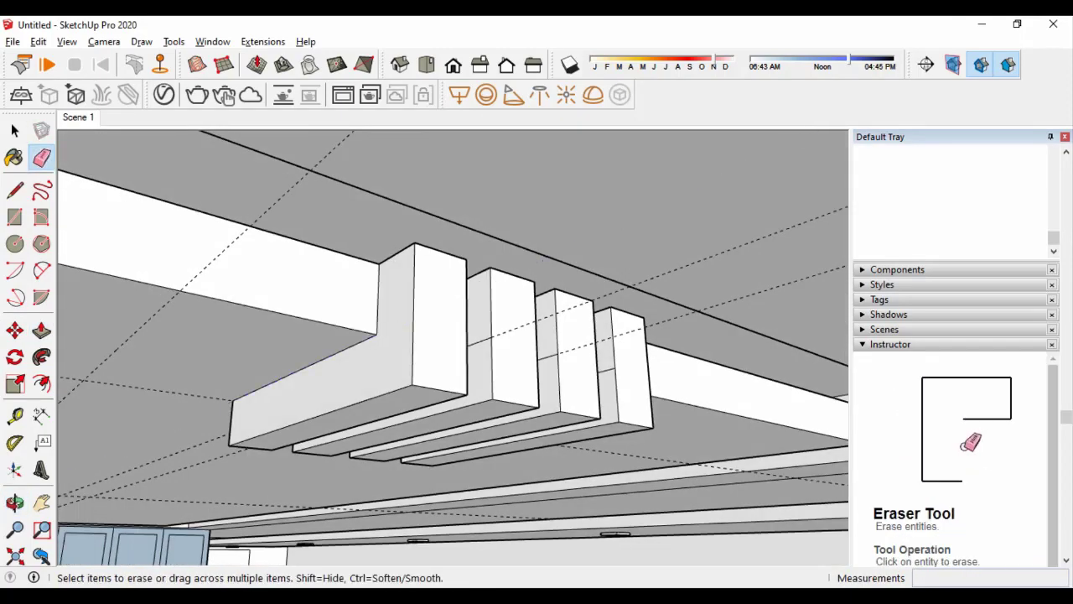
{"action": "middle_click_drag", "start_coordinate": [599, 369], "coordinate": [504, 252]}
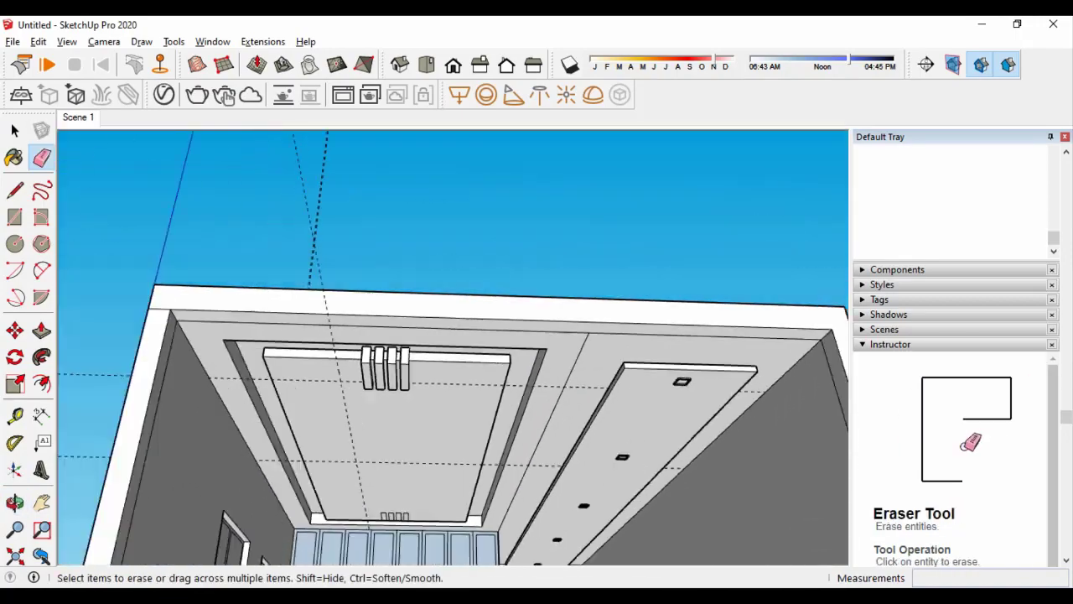
{"action": "scroll", "coordinate": [453, 377], "scroll_direction": "up", "scroll_amount": 3}
{"action": "key", "text": "p"}
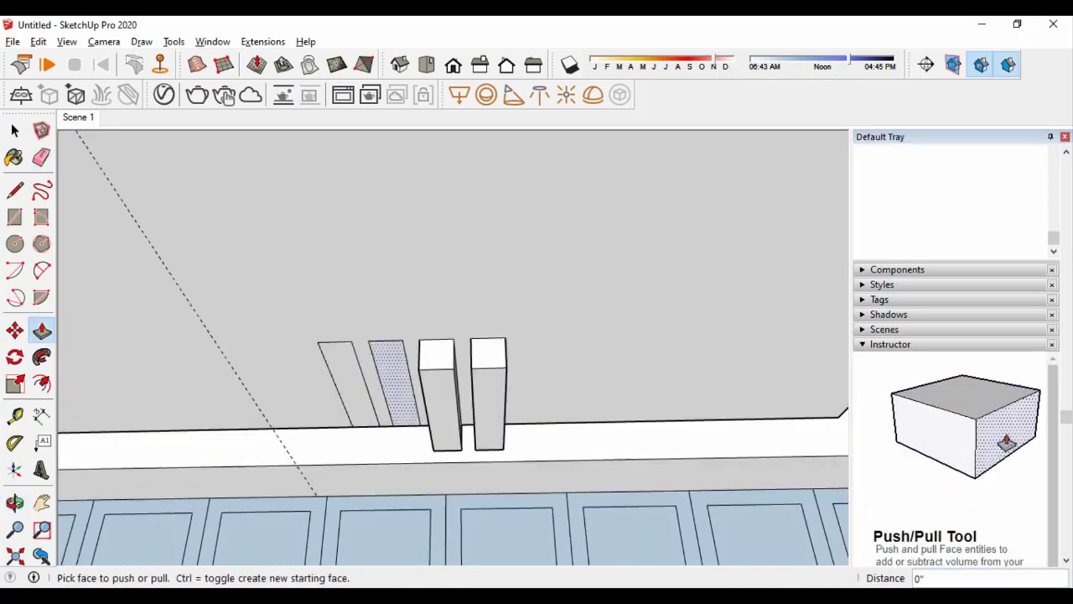
{"action": "scroll", "coordinate": [495, 335], "scroll_direction": "down", "scroll_amount": 5}
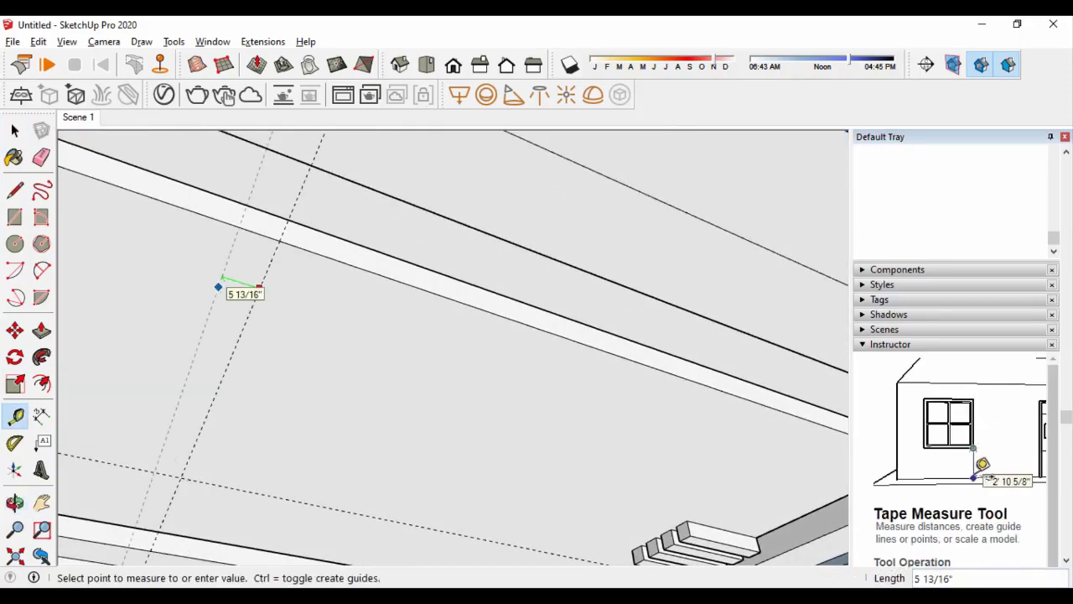
Place an offset guide and draw a strip rectangle at the panel's far end
{"action": "left_click", "coordinate": [210, 265]}
{"action": "type", "text": "2'"}
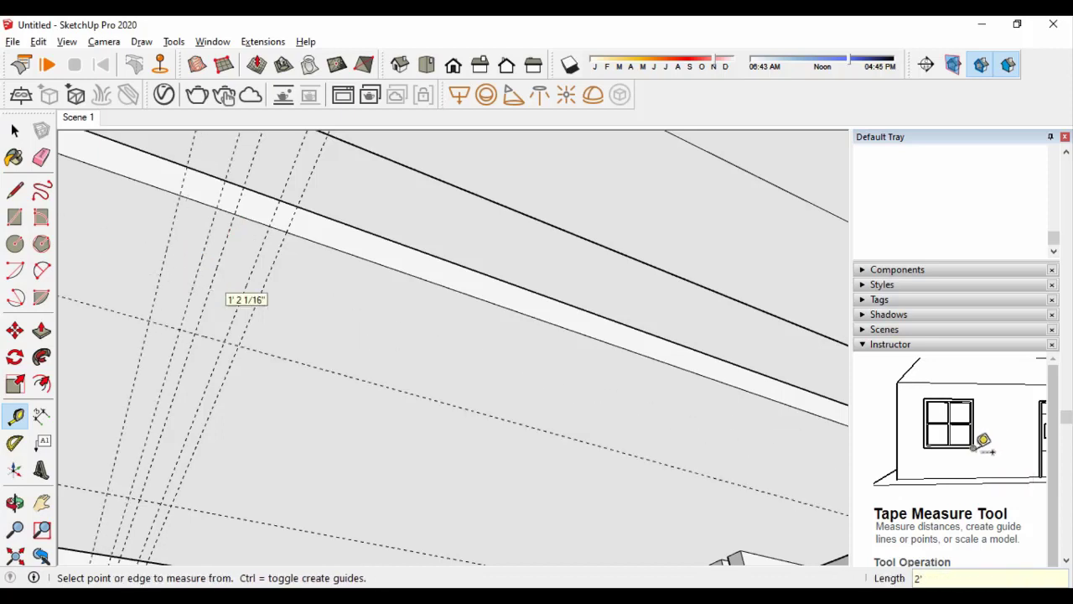
{"action": "key", "text": "r"}
{"action": "left_click", "coordinate": [178, 197]}
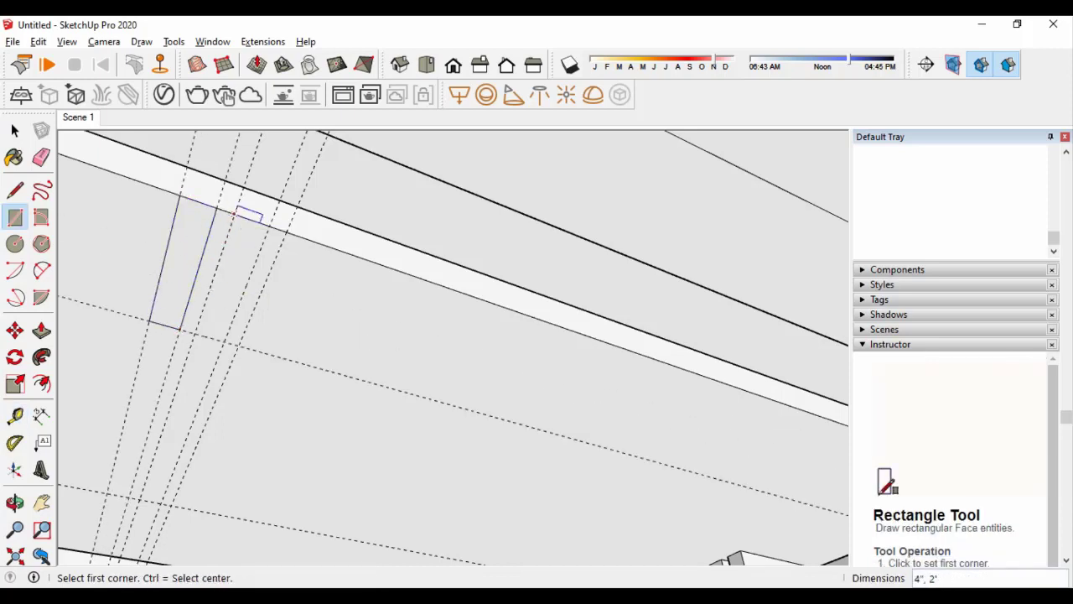
{"action": "key", "text": "space"}
Copy the two strips alongside the originals
{"action": "key", "text": "m"}
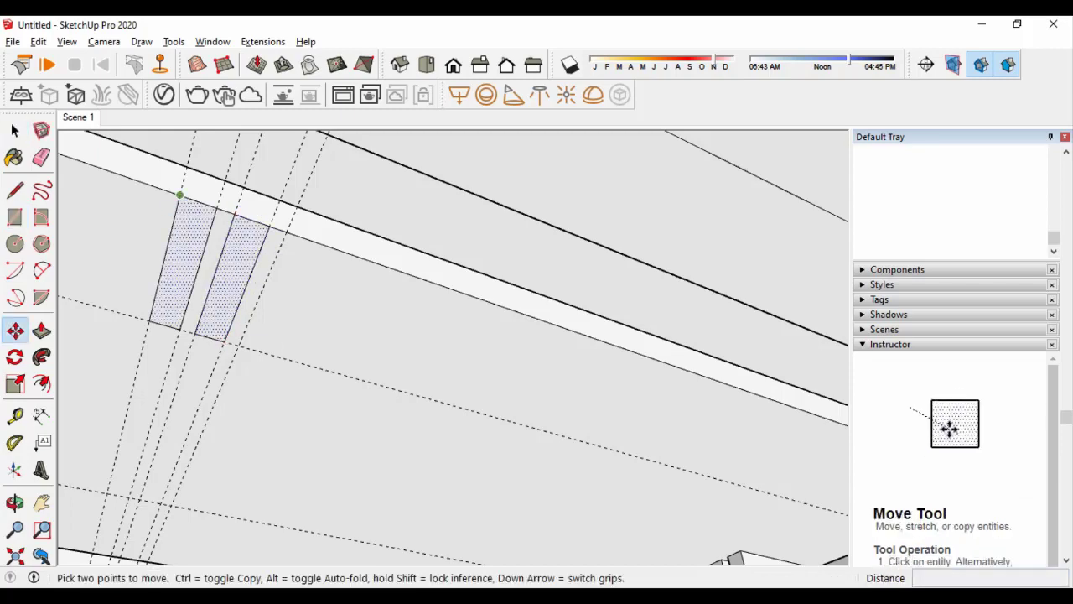
{"action": "left_click", "coordinate": [180, 196]}
{"action": "key", "text": "ctrl"}
{"action": "left_click", "coordinate": [289, 279]}
{"action": "scroll", "coordinate": [277, 253], "scroll_direction": "down", "scroll_amount": 1}
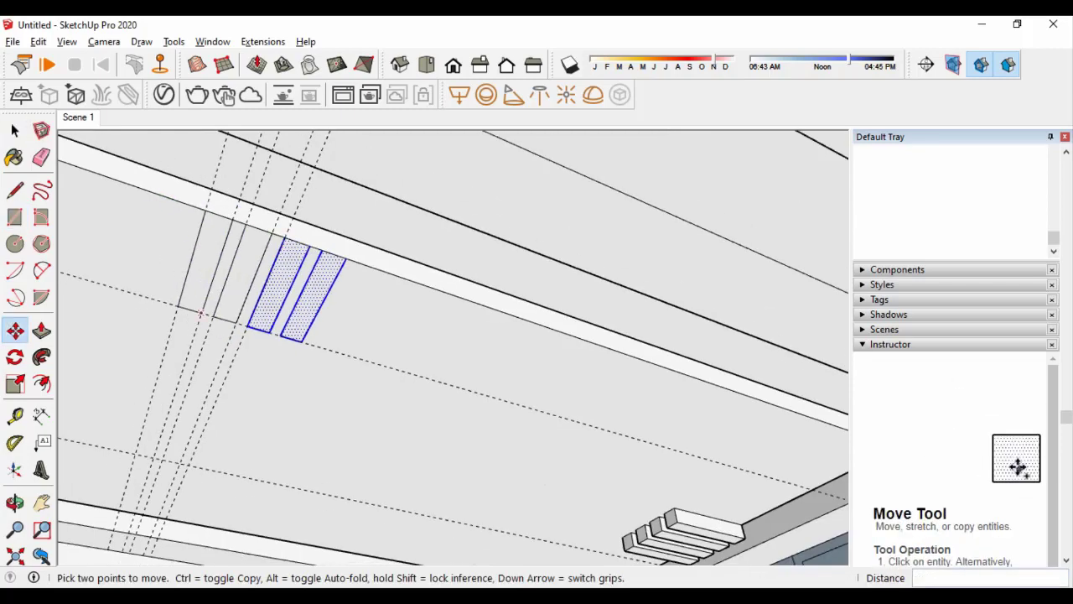
{"action": "left_click", "coordinate": [177, 305]}
{"action": "key", "text": "space"}
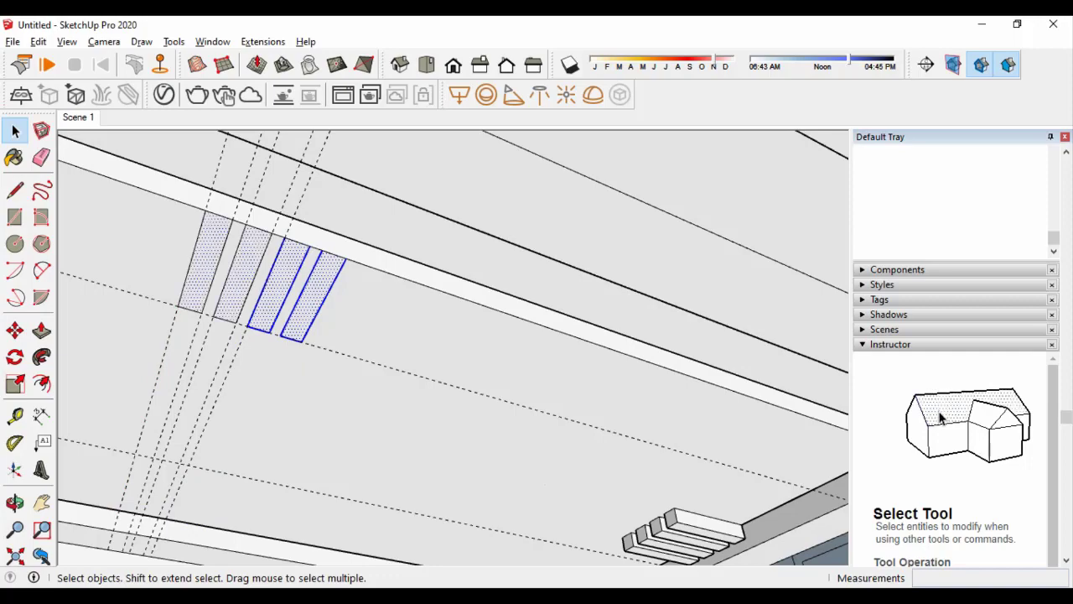
Copy the strips once more to complete four equally spaced strips
{"action": "key", "text": "m"}
{"action": "left_click", "coordinate": [179, 310]}
{"action": "key", "text": "ctrl"}
{"action": "left_click", "coordinate": [121, 513]}
{"action": "scroll", "coordinate": [214, 413], "scroll_direction": "up", "scroll_amount": 3}
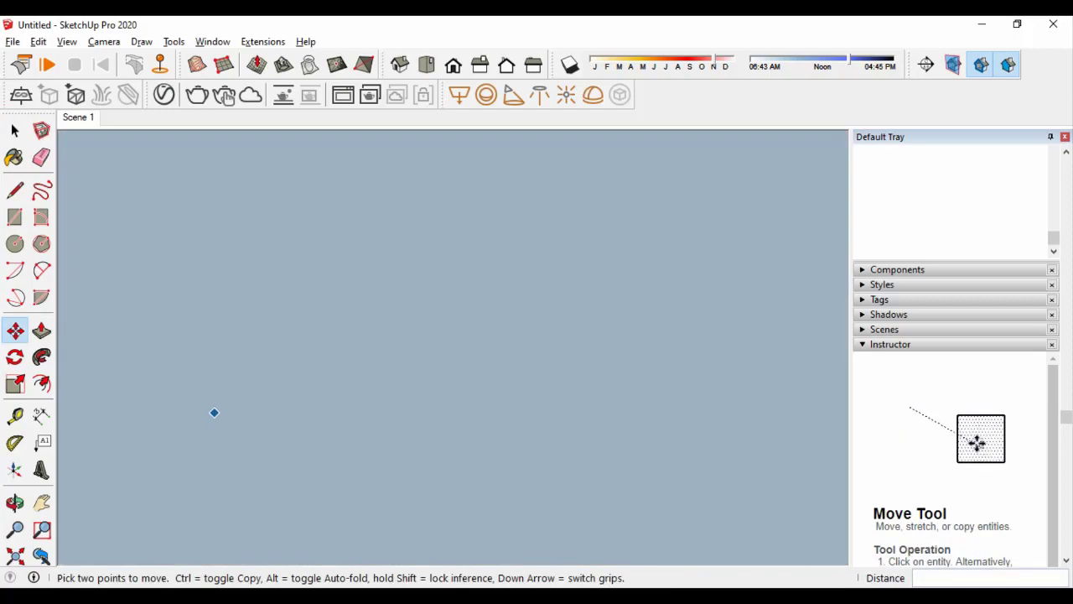
{"action": "scroll", "coordinate": [486, 403], "scroll_direction": "down", "scroll_amount": 3}
{"action": "key", "text": "space"}
{"action": "scroll", "coordinate": [486, 403], "scroll_direction": "down", "scroll_amount": 3}
{"action": "scroll", "coordinate": [487, 403], "scroll_direction": "up", "scroll_amount": 5}
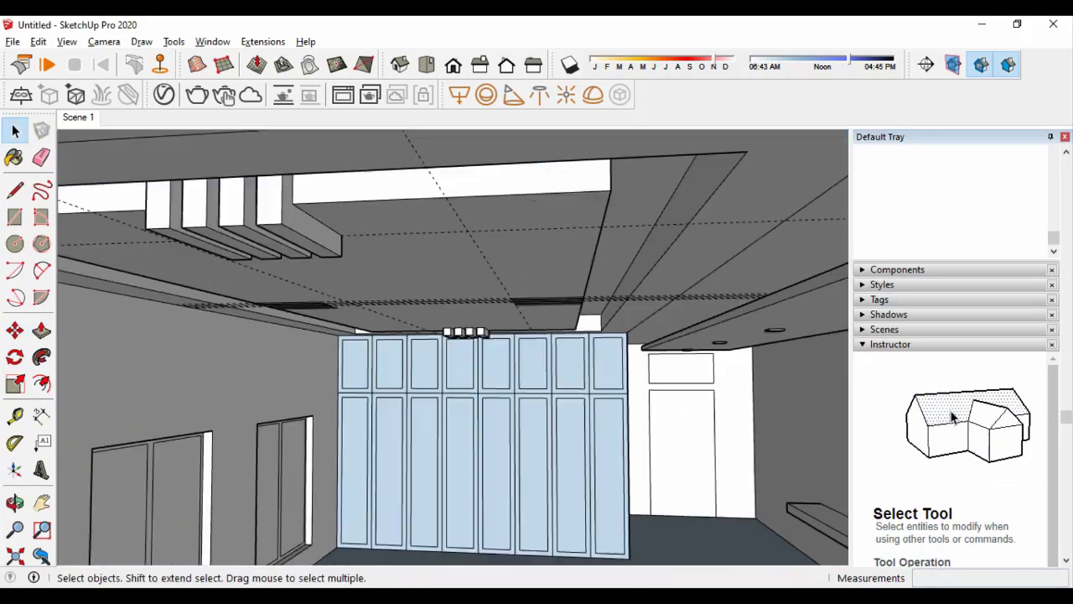
{"action": "middle_click_drag", "start_coordinate": [487, 403], "coordinate": [520, 336]}
Pull the ceiling strips down into boxes at stepped depths
{"action": "key", "text": "p"}
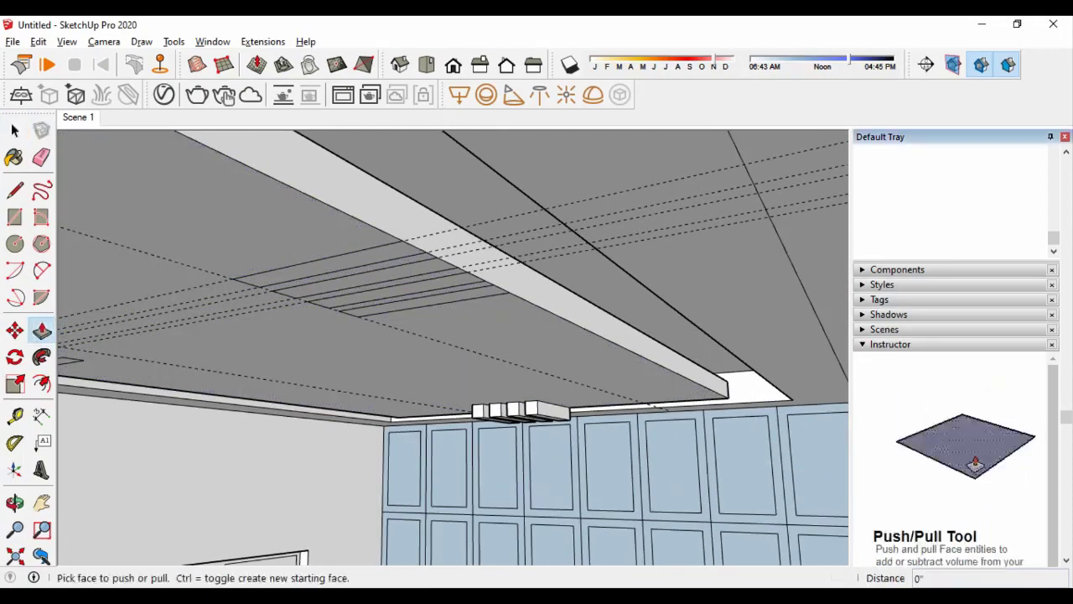
{"action": "left_click_drag", "start_coordinate": [403, 277], "coordinate": [336, 306]}
{"action": "double_click", "coordinate": [420, 289]}
{"action": "double_click", "coordinate": [470, 289]}
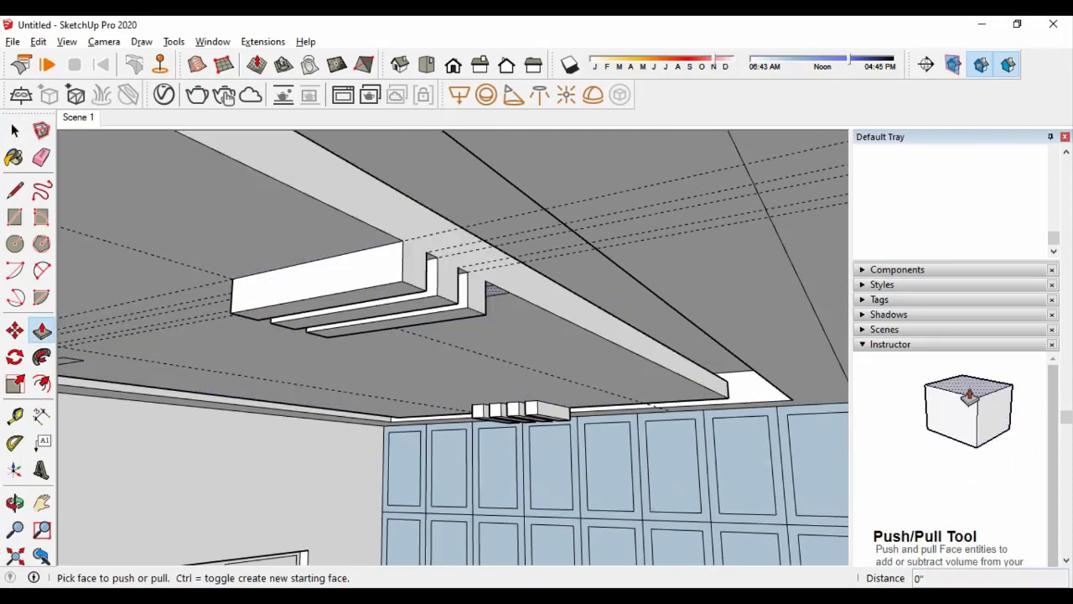
{"action": "middle_click_drag", "start_coordinate": [453, 348], "coordinate": [453, 277]}
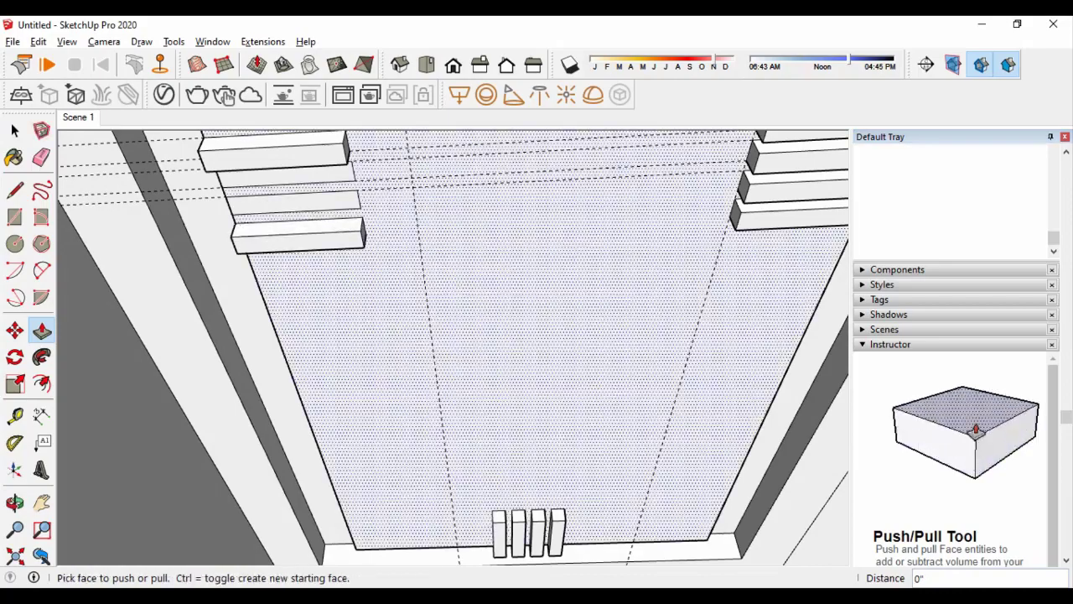
{"action": "middle_click_drag", "start_coordinate": [453, 348], "coordinate": [453, 276]}
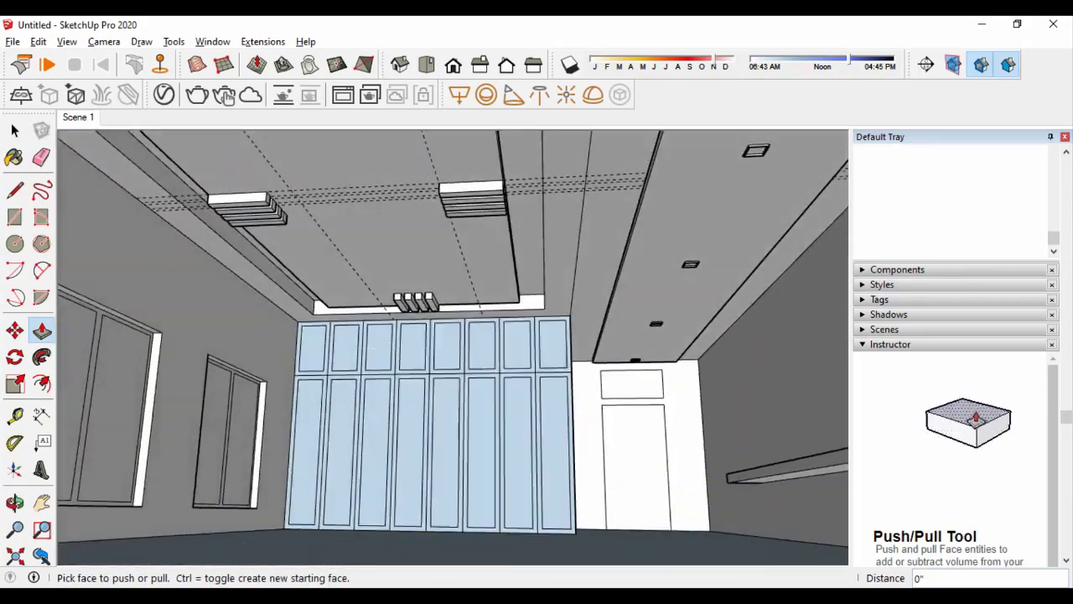
{"action": "middle_click_drag", "start_coordinate": [452, 348], "coordinate": [335, 252]}
Delete all guide lines from the Edit menu
{"action": "scroll", "coordinate": [336, 251], "scroll_direction": "up", "scroll_amount": 3}
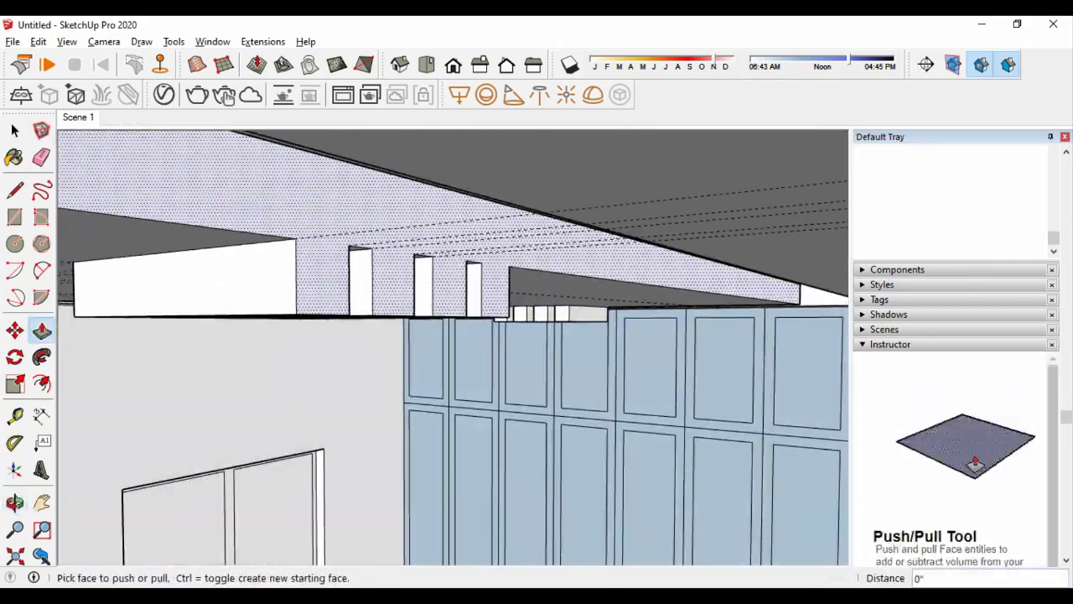
{"action": "key", "text": "r"}
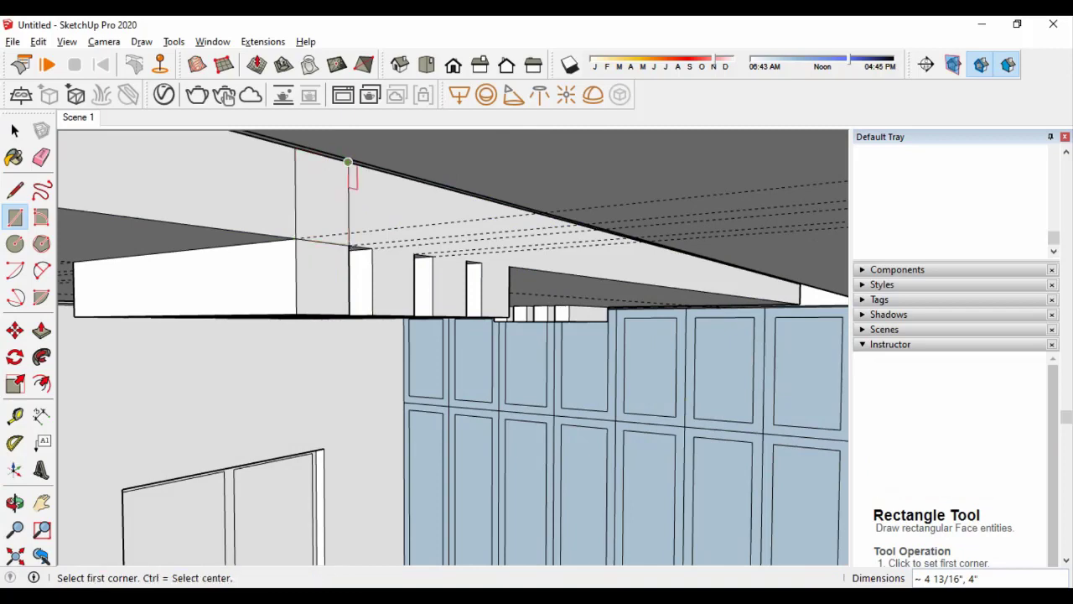
{"action": "middle_click_drag", "start_coordinate": [348, 162], "coordinate": [290, 251]}
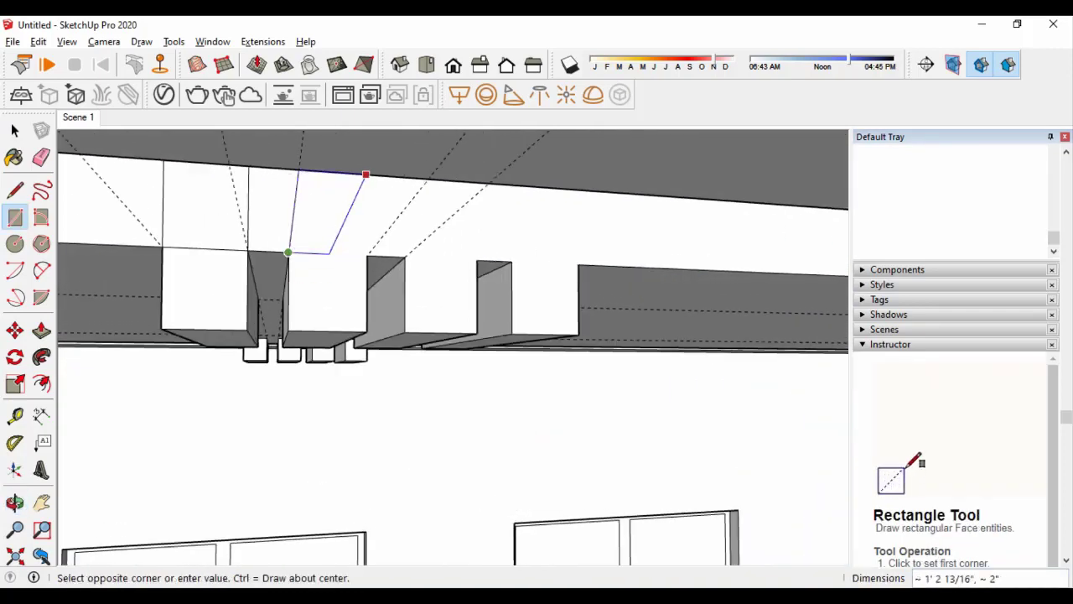
{"action": "key", "text": "l"}
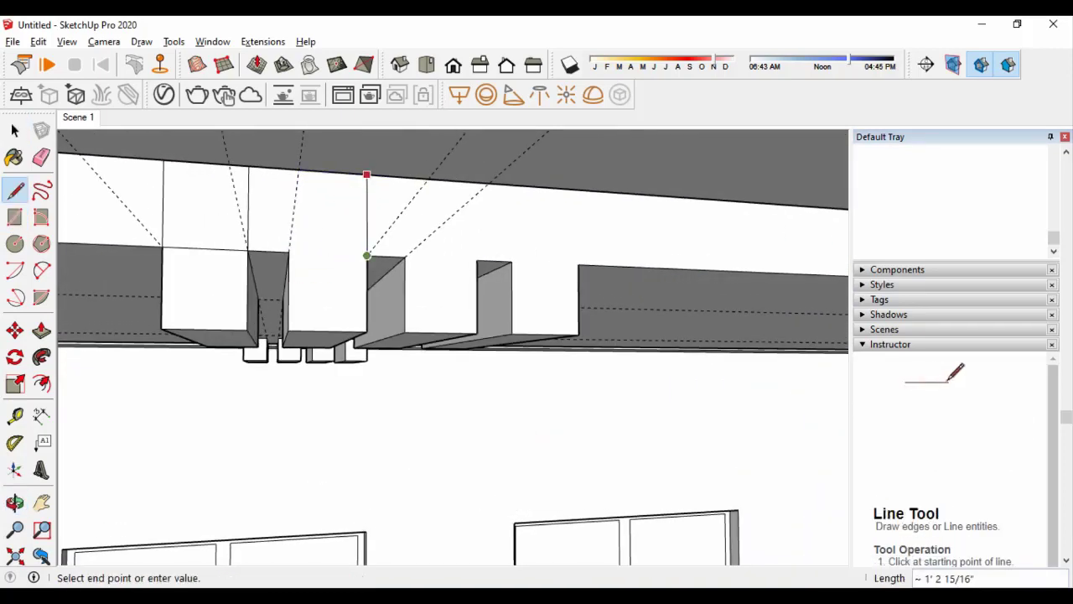
{"action": "middle_click_drag", "start_coordinate": [367, 255], "coordinate": [327, 314]}
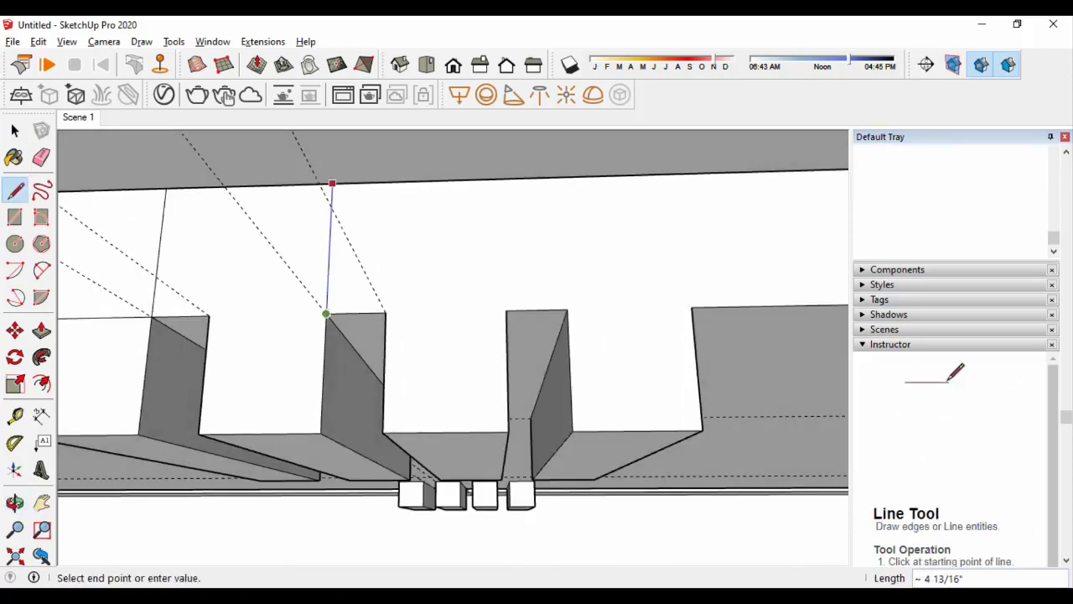
{"action": "left_click", "coordinate": [37, 41]}
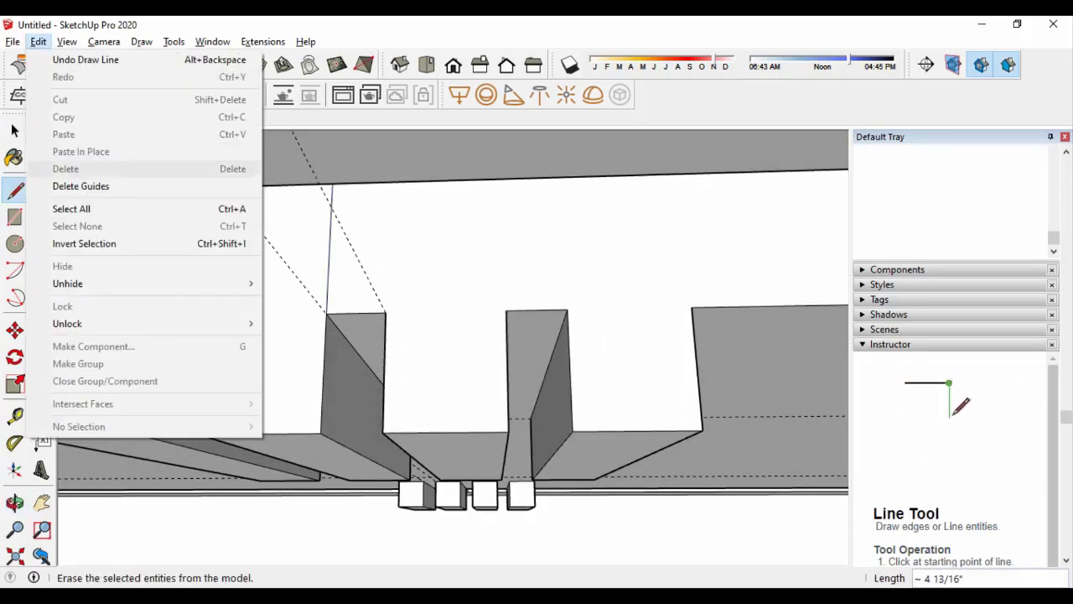
{"action": "left_click", "coordinate": [50, 166]}
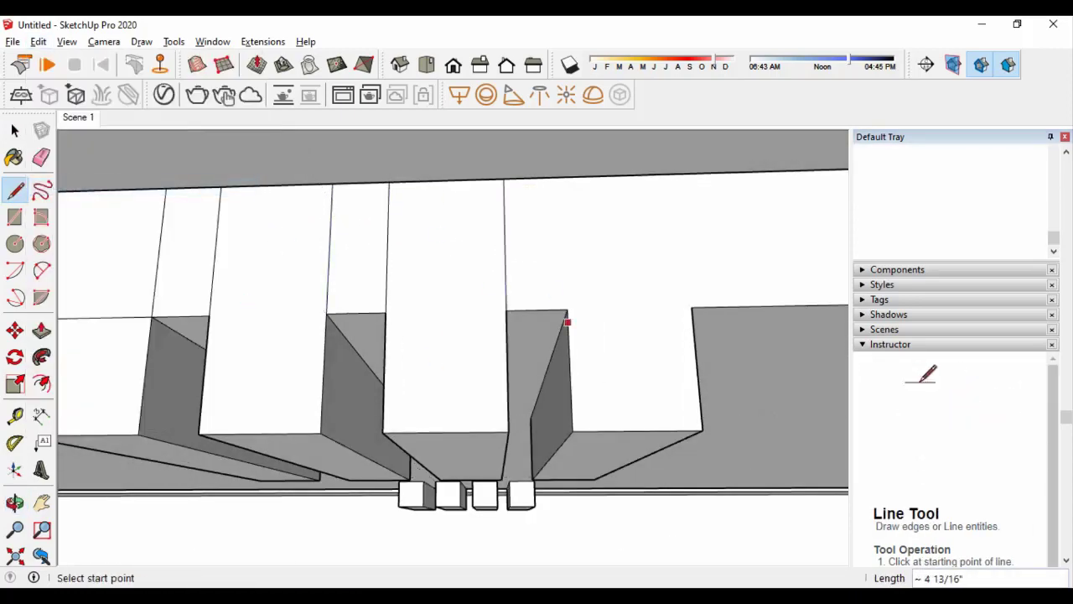
Erase stray edges and view the ceiling boxes above the cabinets from the side
{"action": "key", "text": "p"}
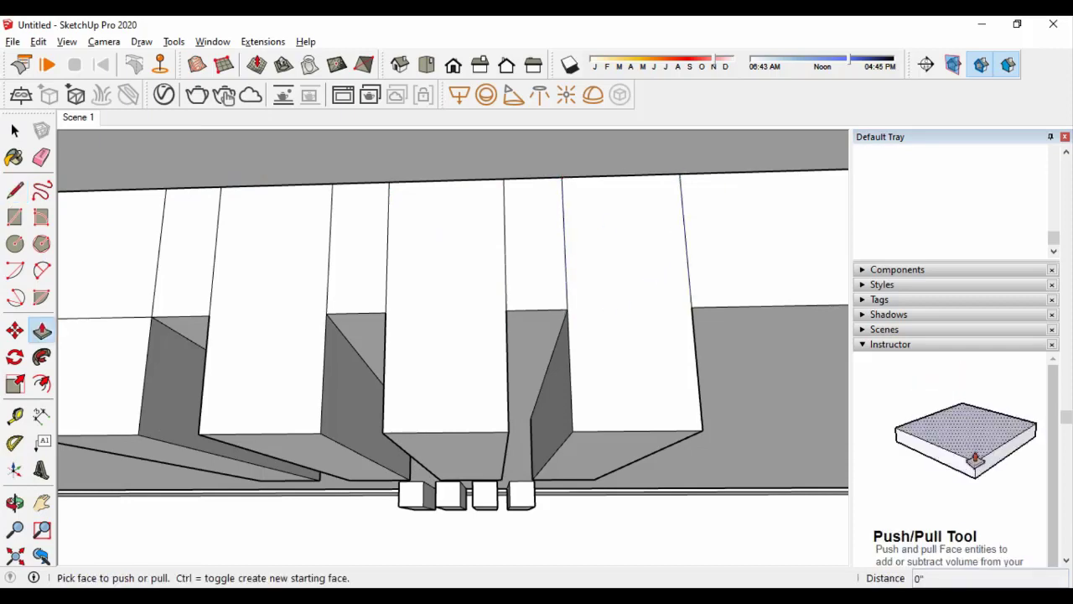
{"action": "key", "text": "e"}
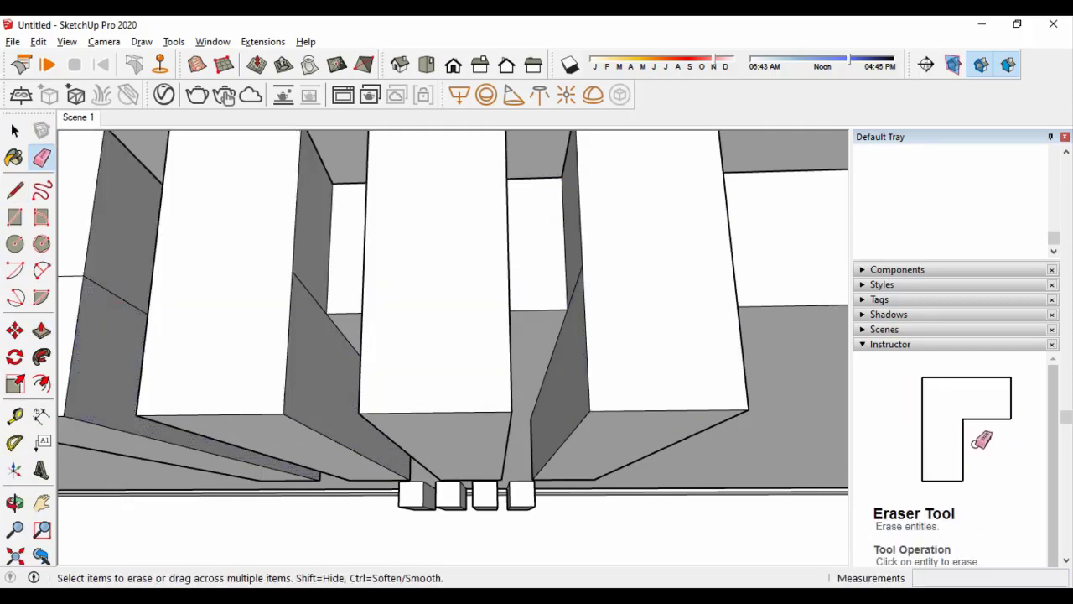
{"action": "mouse_move", "coordinate": [470, 335]}
{"action": "middle_mouse_down"}
{"action": "mouse_move", "coordinate": [495, 285]}
{"action": "mouse_move", "coordinate": [469, 318]}
{"action": "middle_mouse_up"}
{"action": "scroll", "coordinate": [453, 348], "scroll_direction": "down", "scroll_amount": 3}
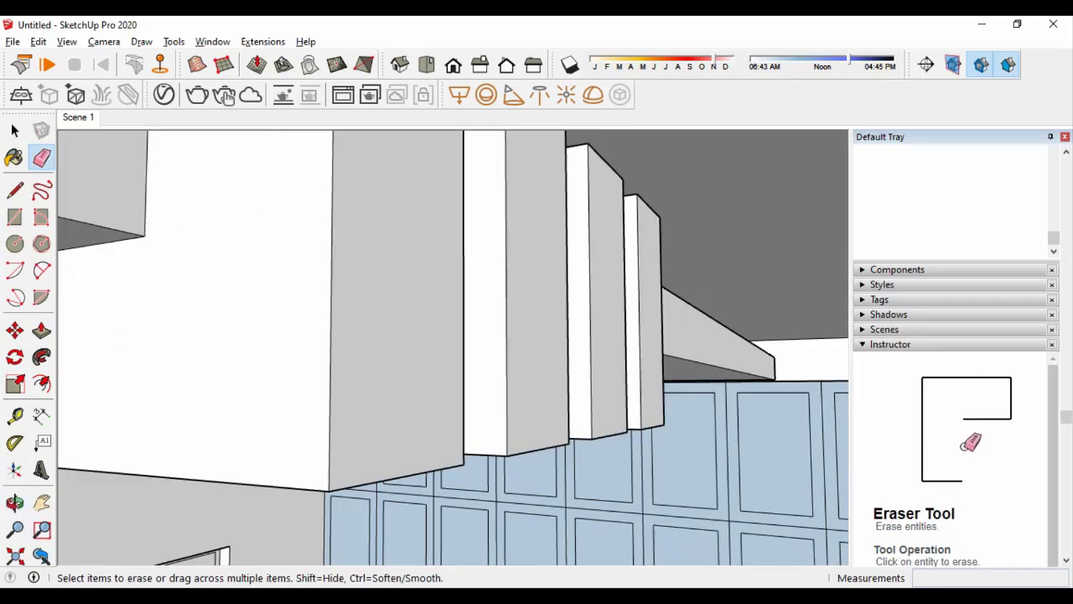
{"action": "scroll", "coordinate": [453, 348], "scroll_direction": "down", "scroll_amount": 2}
{"action": "scroll", "coordinate": [453, 348], "scroll_direction": "down", "scroll_amount": 5}
{"action": "scroll", "coordinate": [453, 349], "scroll_direction": "down", "scroll_amount": 3}
{"action": "scroll", "coordinate": [495, 277], "scroll_direction": "up", "scroll_amount": 2}
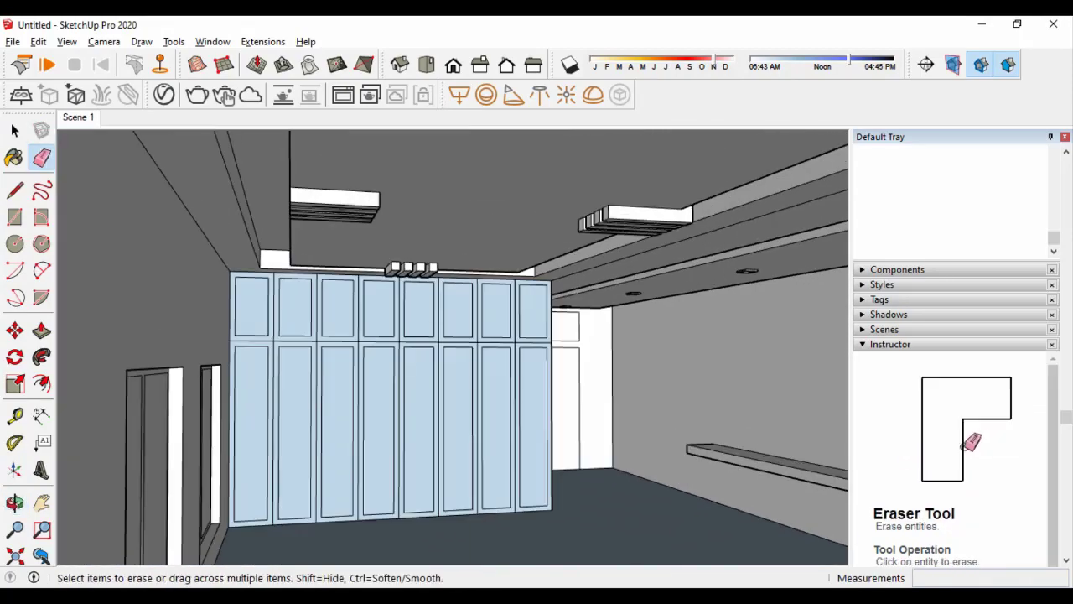
{"action": "middle_click_drag", "start_coordinate": [494, 285], "coordinate": [527, 304]}
Draw a vertical line splitting the ceiling box face
{"action": "key", "text": "l"}
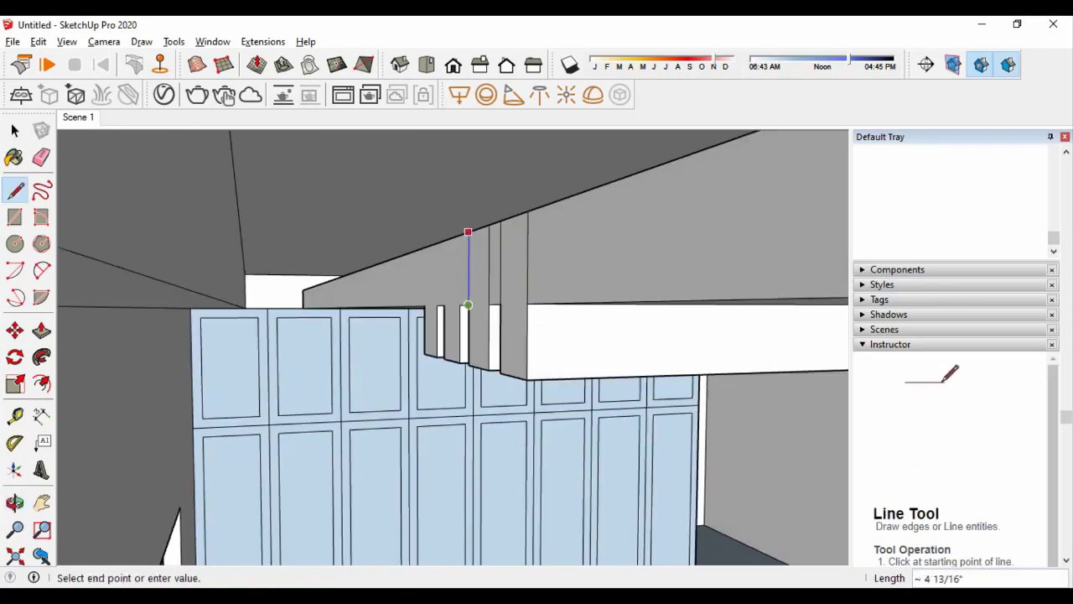
{"action": "left_click", "coordinate": [468, 304]}
{"action": "scroll", "coordinate": [470, 306], "scroll_direction": "up", "scroll_amount": 2}
{"action": "scroll", "coordinate": [471, 306], "scroll_direction": "up", "scroll_amount": 3}
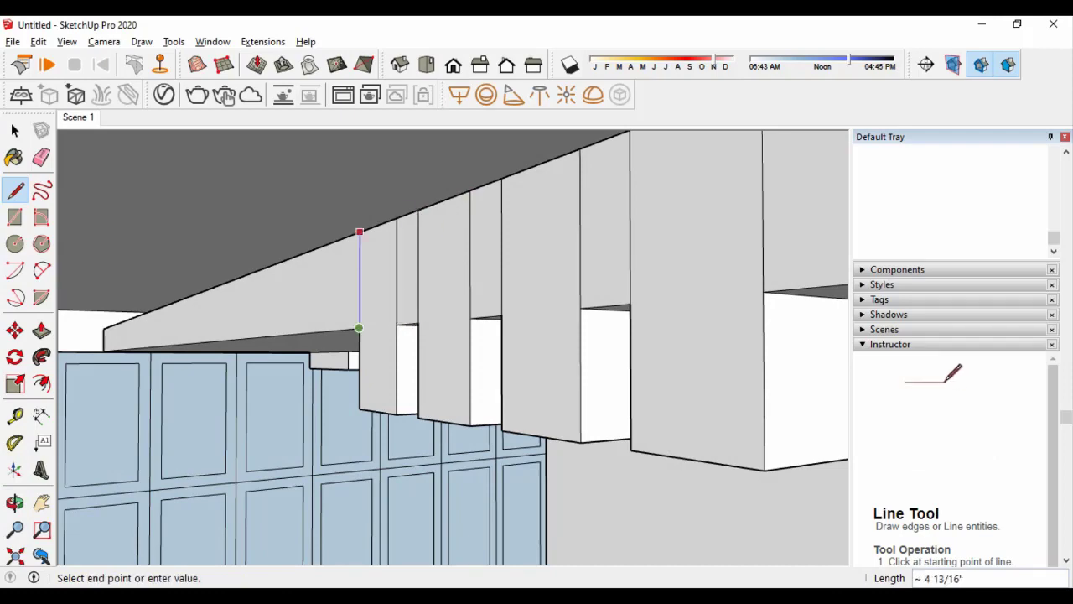
Push/pull the split face, erase leftover edges, and return to the front view
{"action": "key", "text": "p"}
{"action": "middle_click_drag", "start_coordinate": [612, 294], "coordinate": [587, 277]}
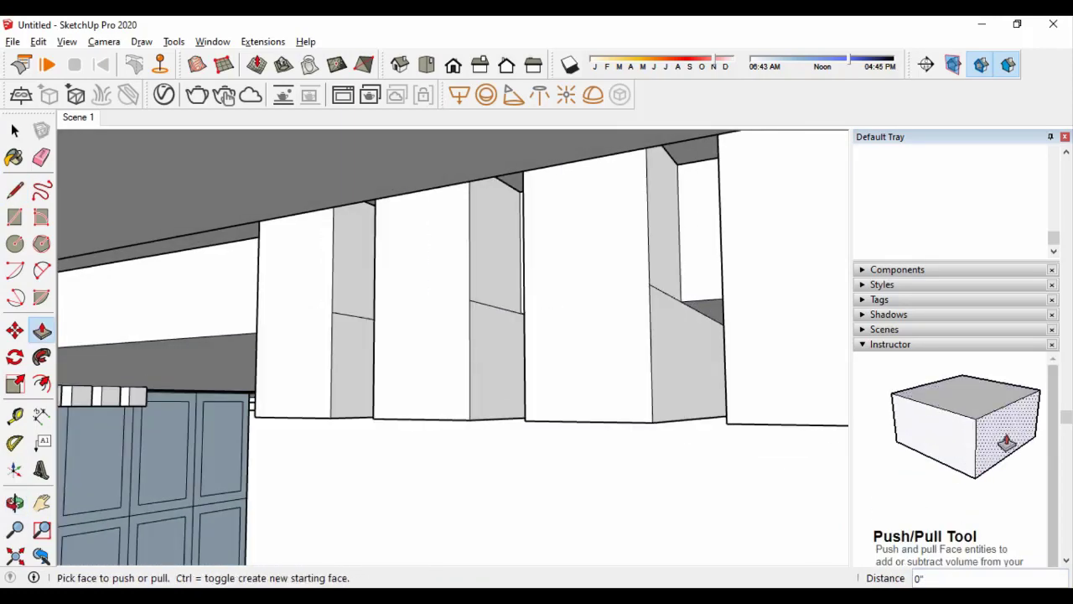
{"action": "key", "text": "e"}
{"action": "middle_click_drag", "start_coordinate": [453, 335], "coordinate": [503, 318]}
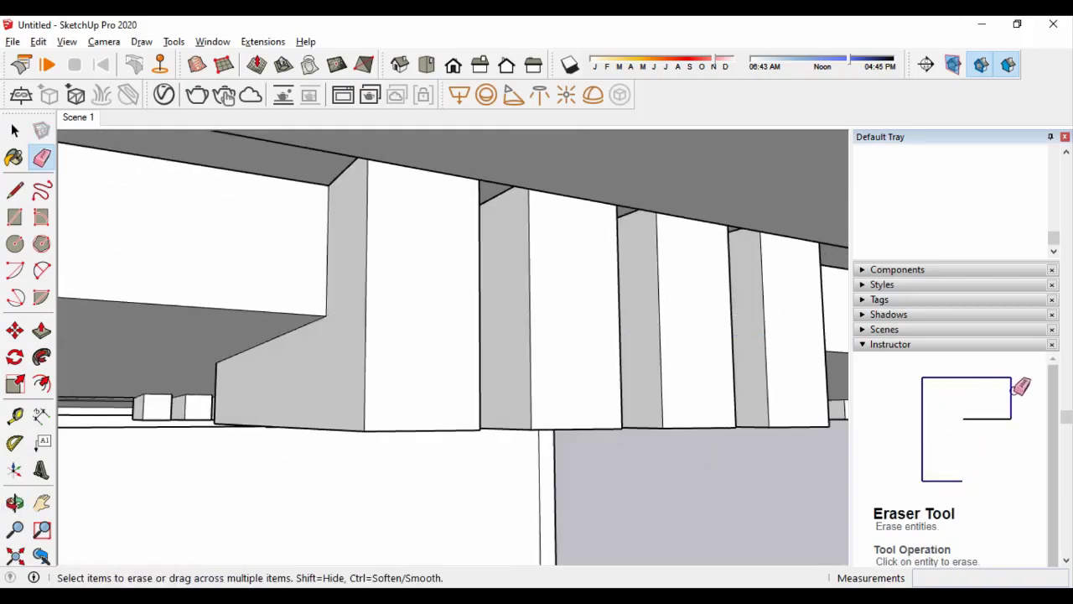
{"action": "mouse_move", "coordinate": [453, 336]}
{"action": "middle_mouse_down"}
{"action": "mouse_move", "coordinate": [503, 318]}
{"action": "mouse_move", "coordinate": [453, 251]}
{"action": "middle_mouse_up"}
{"action": "left_click", "coordinate": [78, 116]}
Select the whole square ceiling light frame
{"action": "key", "text": "space"}
{"action": "middle_click_drag", "start_coordinate": [453, 335], "coordinate": [453, 277]}
{"action": "scroll", "coordinate": [453, 335], "scroll_direction": "up", "scroll_amount": 3}
{"action": "mouse_move", "coordinate": [453, 336]}
{"action": "middle_mouse_down"}
{"action": "mouse_move", "coordinate": [469, 302]}
{"action": "mouse_move", "coordinate": [453, 302]}
{"action": "mouse_move", "coordinate": [512, 316]}
{"action": "middle_mouse_up"}
{"action": "key", "text": "space"}
{"action": "scroll", "coordinate": [470, 311], "scroll_direction": "up", "scroll_amount": 5}
{"action": "key", "text": "ctrl+a"}
Copy the small square light frame to a second spot on the central ceiling panel
{"action": "key", "text": "m"}
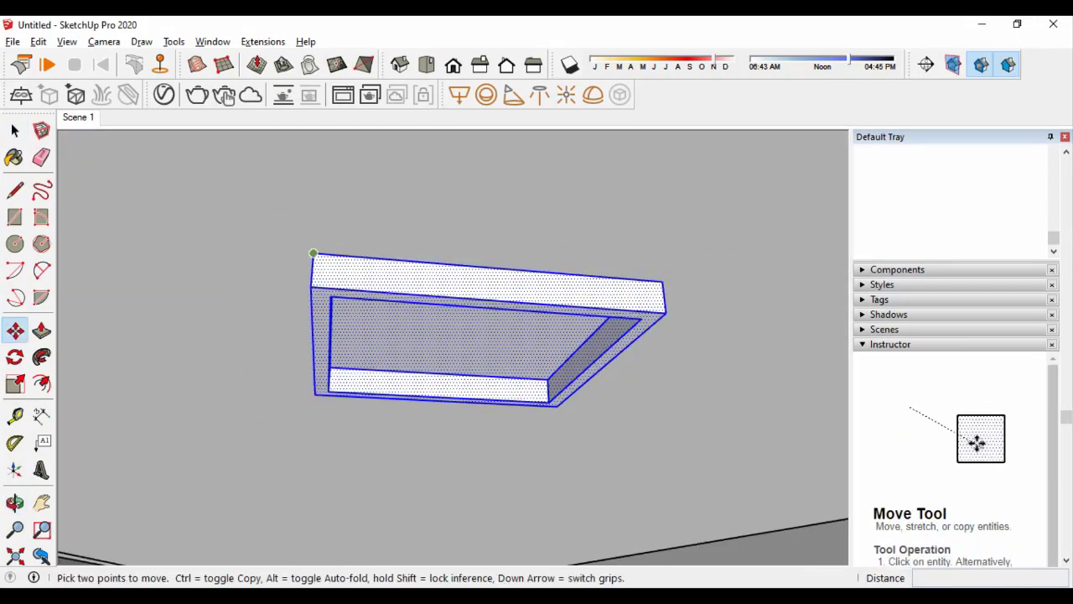
{"action": "key", "text": "ctrl"}
{"action": "left_click", "coordinate": [312, 253]}
{"action": "scroll", "coordinate": [313, 253], "scroll_direction": "down", "scroll_amount": 5}
{"action": "scroll", "coordinate": [419, 302], "scroll_direction": "down", "scroll_amount": 5}
{"action": "scroll", "coordinate": [503, 293], "scroll_direction": "up", "scroll_amount": 3}
{"action": "scroll", "coordinate": [664, 301], "scroll_direction": "up", "scroll_amount": 3}
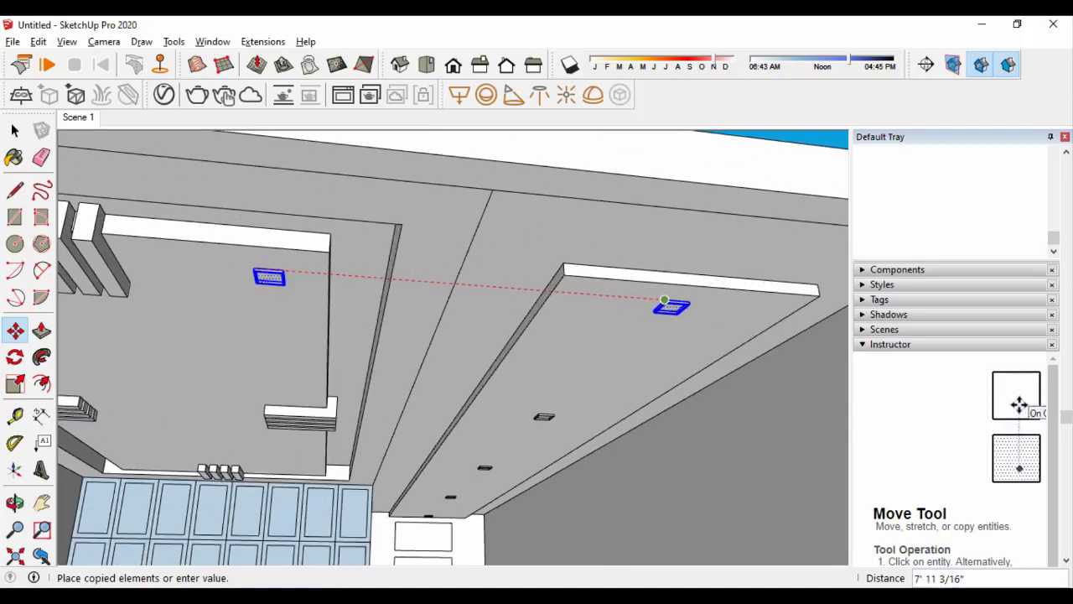
{"action": "left_click", "coordinate": [662, 302]}
{"action": "middle_click_drag", "start_coordinate": [662, 301], "coordinate": [384, 232]}
{"action": "scroll", "coordinate": [377, 203], "scroll_direction": "up", "scroll_amount": 5}
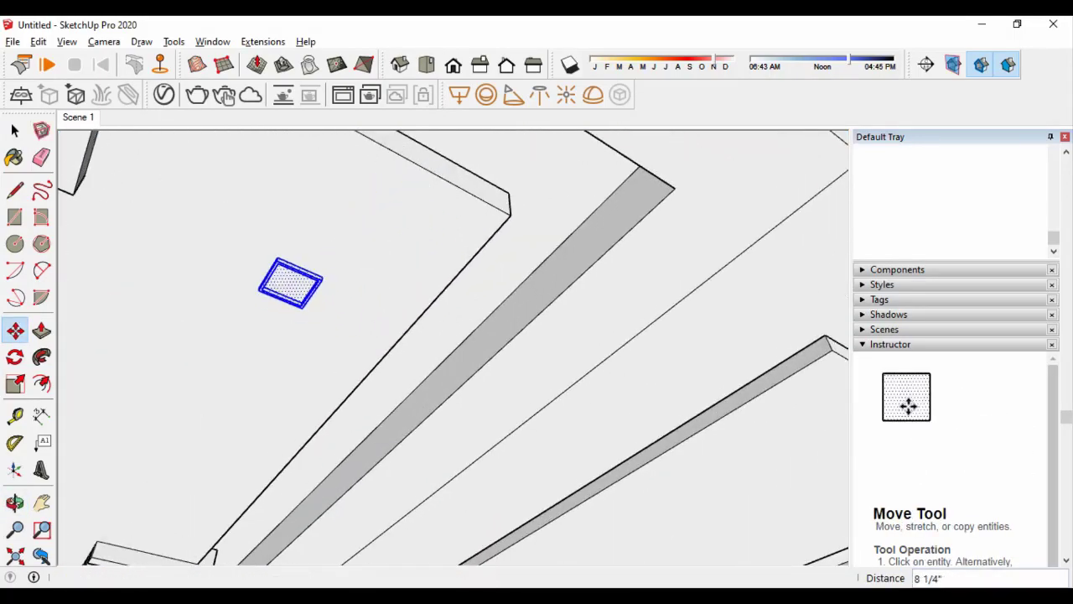
{"action": "scroll", "coordinate": [458, 297], "scroll_direction": "down", "scroll_amount": 3}
{"action": "middle_click_drag", "start_coordinate": [458, 296], "coordinate": [333, 285]}
{"action": "scroll", "coordinate": [384, 288], "scroll_direction": "up", "scroll_amount": 5}
{"action": "scroll", "coordinate": [477, 241], "scroll_direction": "up", "scroll_amount": 3}
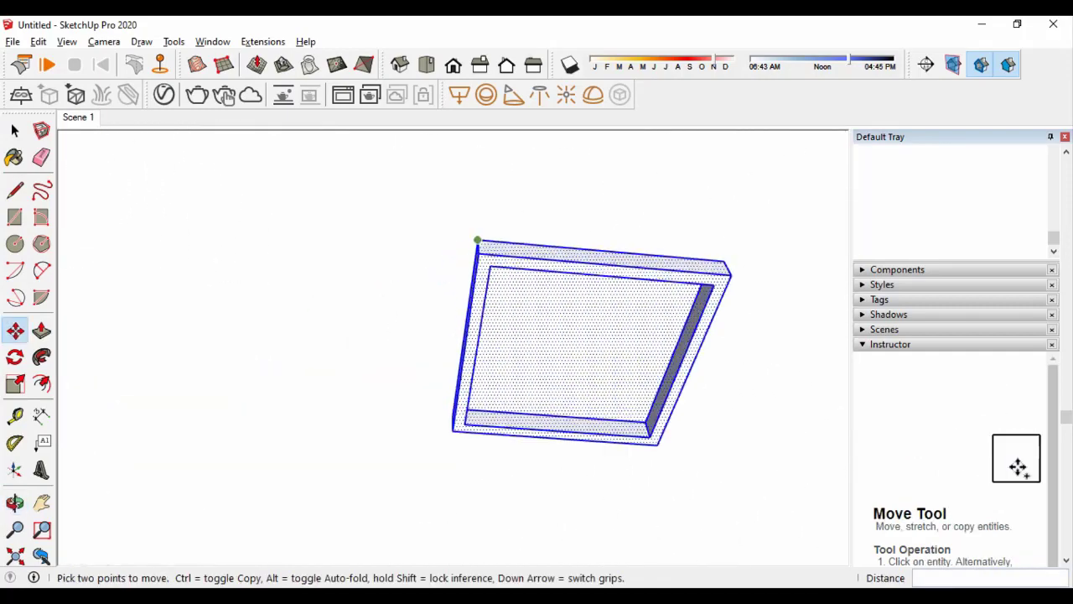
Place another light frame copy on the ceiling and inspect it from below
{"action": "left_click", "coordinate": [477, 240]}
{"action": "key", "text": "ctrl"}
{"action": "scroll", "coordinate": [398, 255], "scroll_direction": "down", "scroll_amount": 5}
{"action": "scroll", "coordinate": [393, 244], "scroll_direction": "down", "scroll_amount": 3}
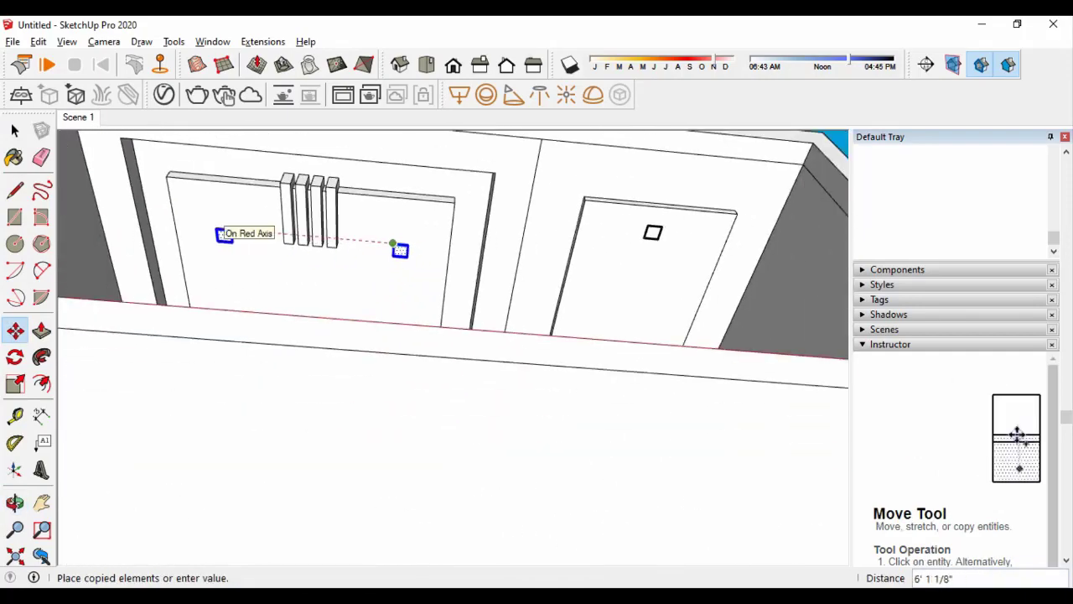
{"action": "left_click", "coordinate": [393, 245]}
{"action": "middle_click_drag", "start_coordinate": [393, 244], "coordinate": [341, 317]}
{"action": "scroll", "coordinate": [341, 317], "scroll_direction": "up", "scroll_amount": 5}
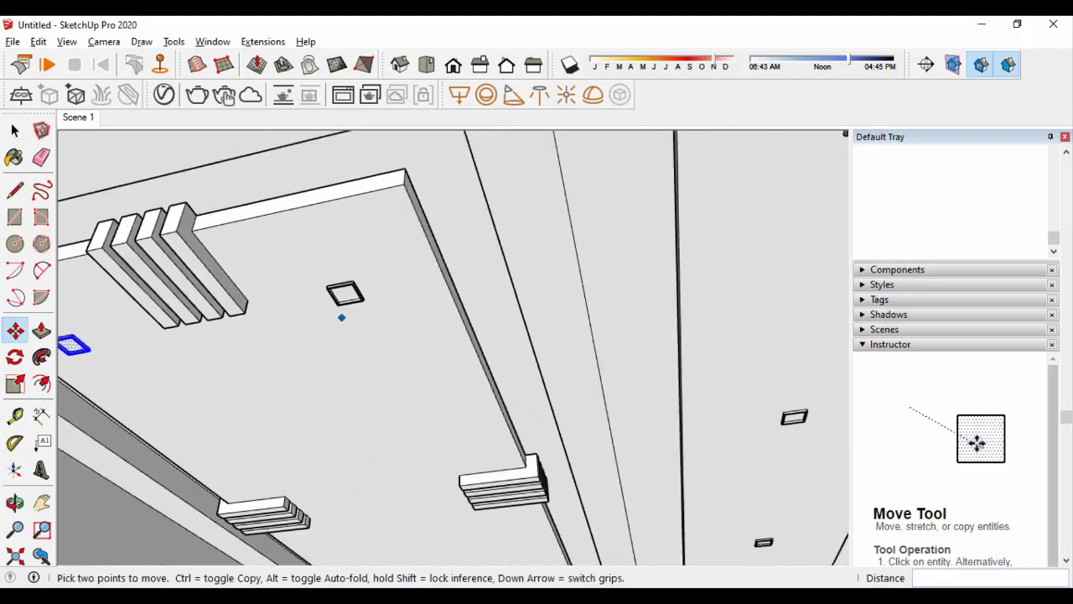
{"action": "key", "text": "space"}
{"action": "scroll", "coordinate": [341, 317], "scroll_direction": "up", "scroll_amount": 2}
{"action": "scroll", "coordinate": [341, 310], "scroll_direction": "up", "scroll_amount": 2}
{"action": "scroll", "coordinate": [335, 306], "scroll_direction": "up", "scroll_amount": 3}
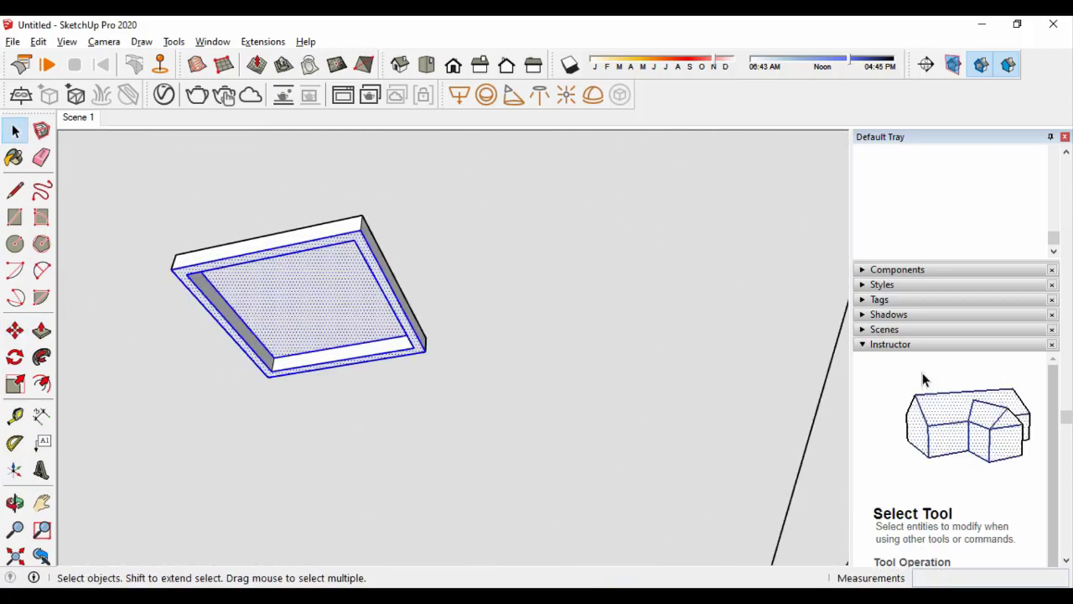
{"action": "mouse_move", "coordinate": [336, 306]}
{"action": "middle_mouse_down"}
{"action": "mouse_move", "coordinate": [251, 251]}
{"action": "mouse_move", "coordinate": [209, 294]}
{"action": "middle_mouse_up"}
{"action": "scroll", "coordinate": [587, 352], "scroll_direction": "up", "scroll_amount": 5}
{"action": "middle_click_drag", "start_coordinate": [453, 353], "coordinate": [445, 318]}
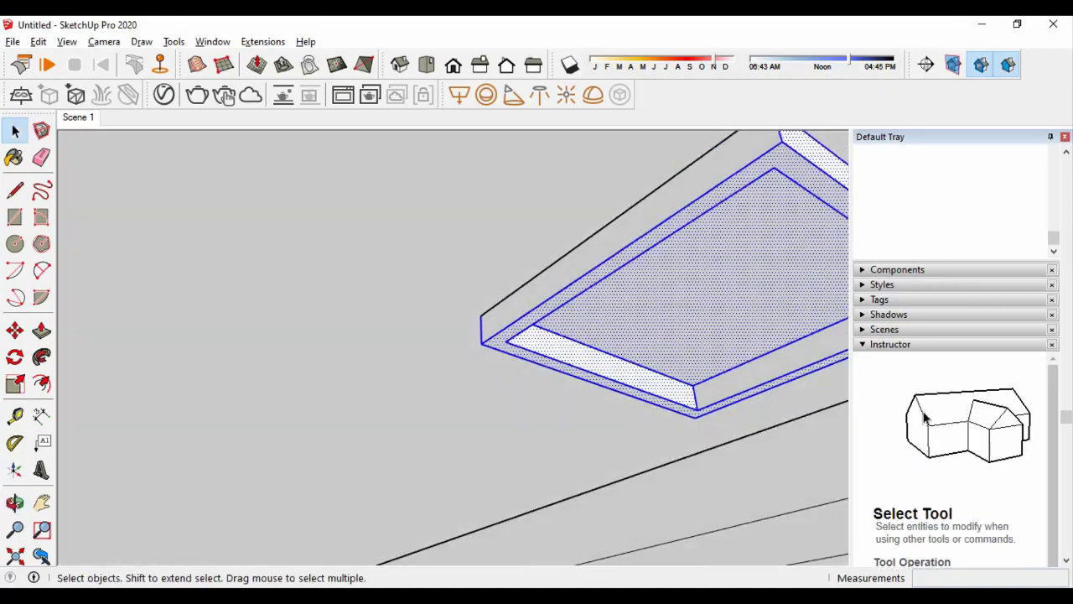
{"action": "scroll", "coordinate": [453, 348], "scroll_direction": "down", "scroll_amount": 5}
{"action": "mouse_move", "coordinate": [336, 377]}
{"action": "middle_mouse_down"}
{"action": "mouse_move", "coordinate": [277, 436]}
{"action": "mouse_move", "coordinate": [222, 468]}
{"action": "middle_mouse_up"}
{"action": "scroll", "coordinate": [462, 462], "scroll_direction": "up", "scroll_amount": 3}
{"action": "scroll", "coordinate": [436, 340], "scroll_direction": "up", "scroll_amount": 2}
{"action": "middle_click_drag", "start_coordinate": [419, 335], "coordinate": [377, 252]}
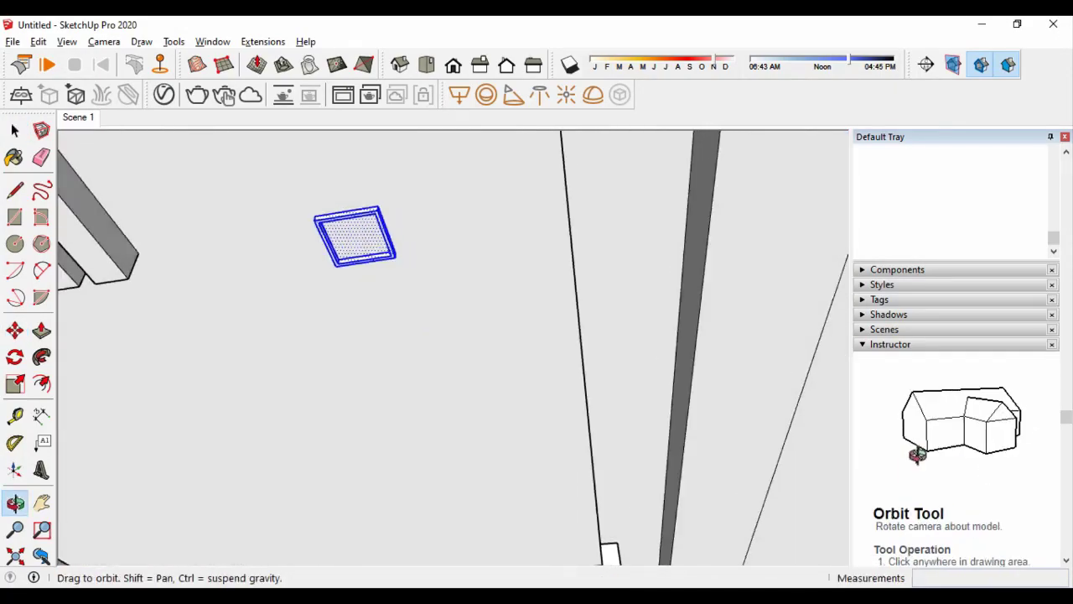
{"action": "scroll", "coordinate": [382, 205], "scroll_direction": "up", "scroll_amount": 2}
{"action": "scroll", "coordinate": [381, 201], "scroll_direction": "up", "scroll_amount": 1}
{"action": "scroll", "coordinate": [379, 210], "scroll_direction": "up", "scroll_amount": 1}
Add one more frame copy, leaving two recessed lights near each end of the tray ceiling
{"action": "key", "text": "ctrl"}
{"action": "left_click", "coordinate": [379, 210]}
{"action": "scroll", "coordinate": [384, 219], "scroll_direction": "down", "scroll_amount": 1}
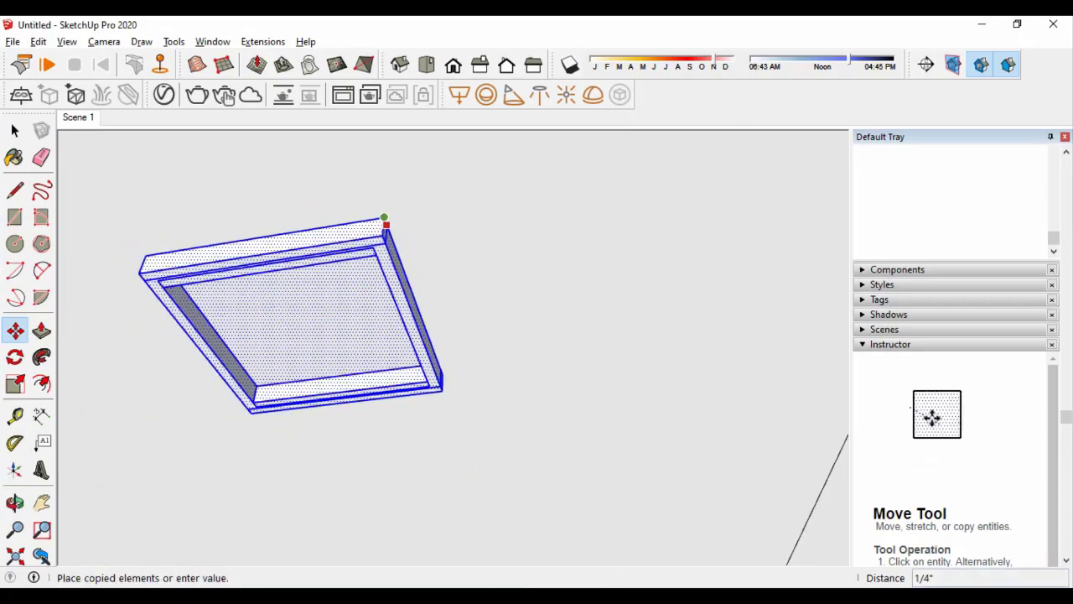
{"action": "scroll", "coordinate": [388, 226], "scroll_direction": "down", "scroll_amount": 3}
{"action": "middle_click_drag", "start_coordinate": [387, 226], "coordinate": [293, 462]}
{"action": "scroll", "coordinate": [471, 478], "scroll_direction": "up", "scroll_amount": 1}
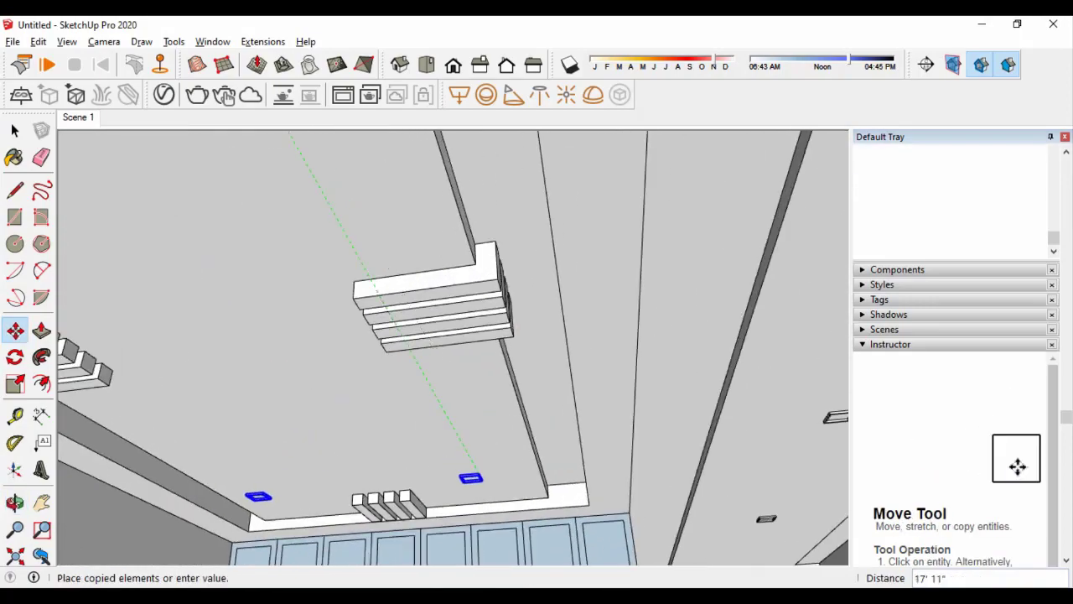
{"action": "scroll", "coordinate": [453, 347], "scroll_direction": "down", "scroll_amount": 3}
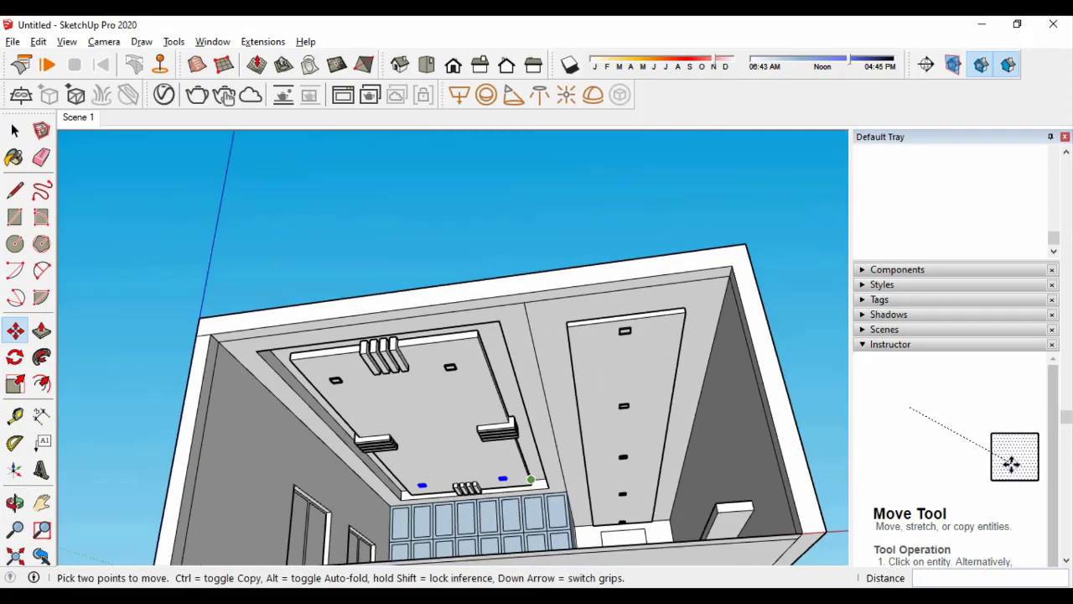
{"action": "middle_click_drag", "start_coordinate": [453, 377], "coordinate": [520, 336]}
{"action": "key", "text": "space"}
{"action": "scroll", "coordinate": [453, 347], "scroll_direction": "down", "scroll_amount": 2}
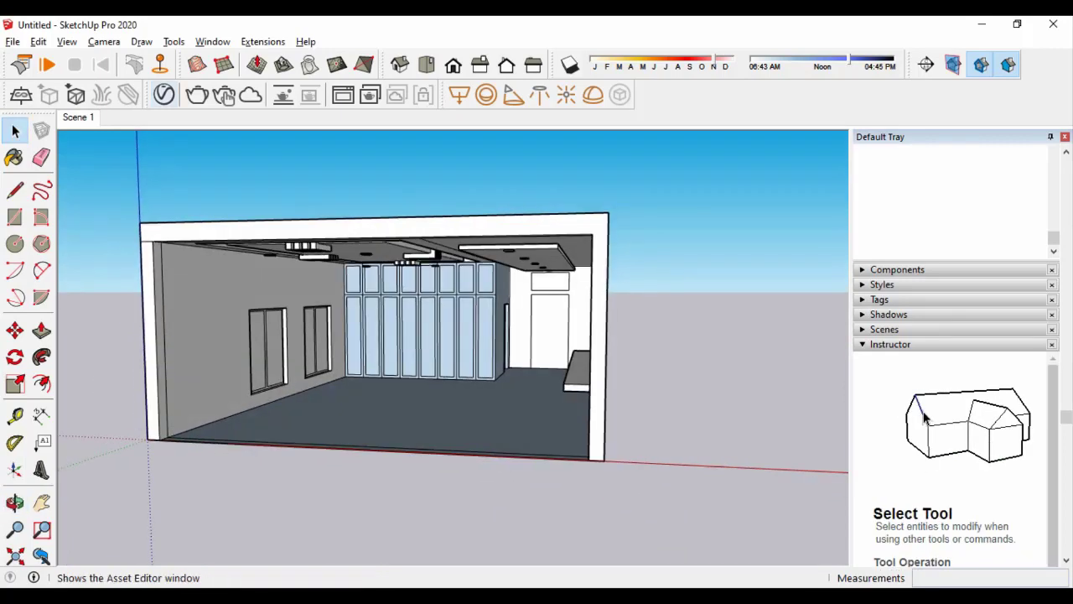
Apply bubinga from the V-Ray 002 Wood Supplies library as the current paint material
{"action": "left_click", "coordinate": [197, 65]}
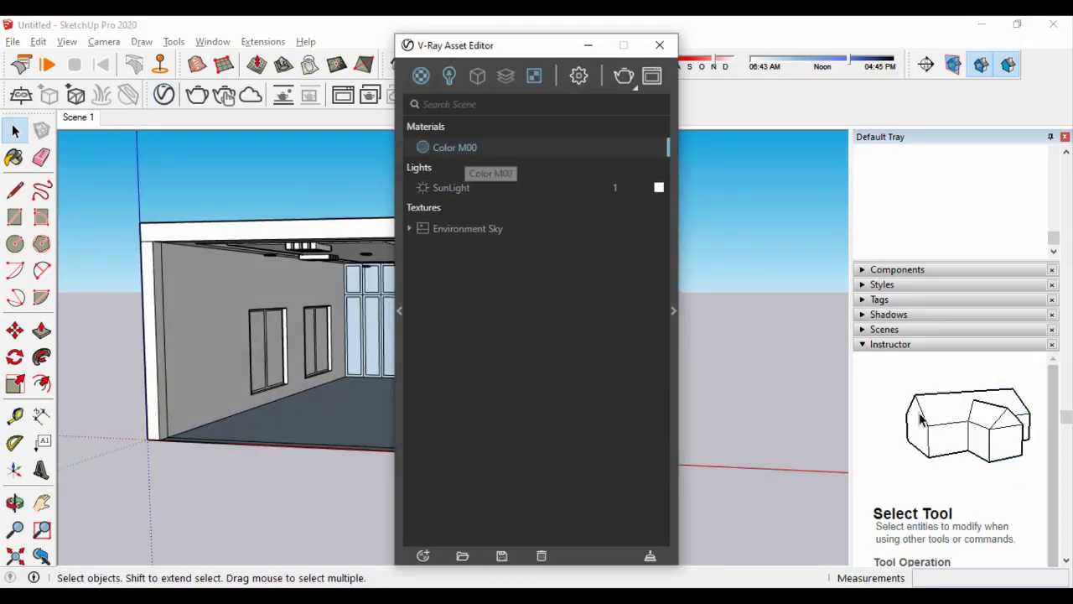
{"action": "left_click", "coordinate": [400, 310]}
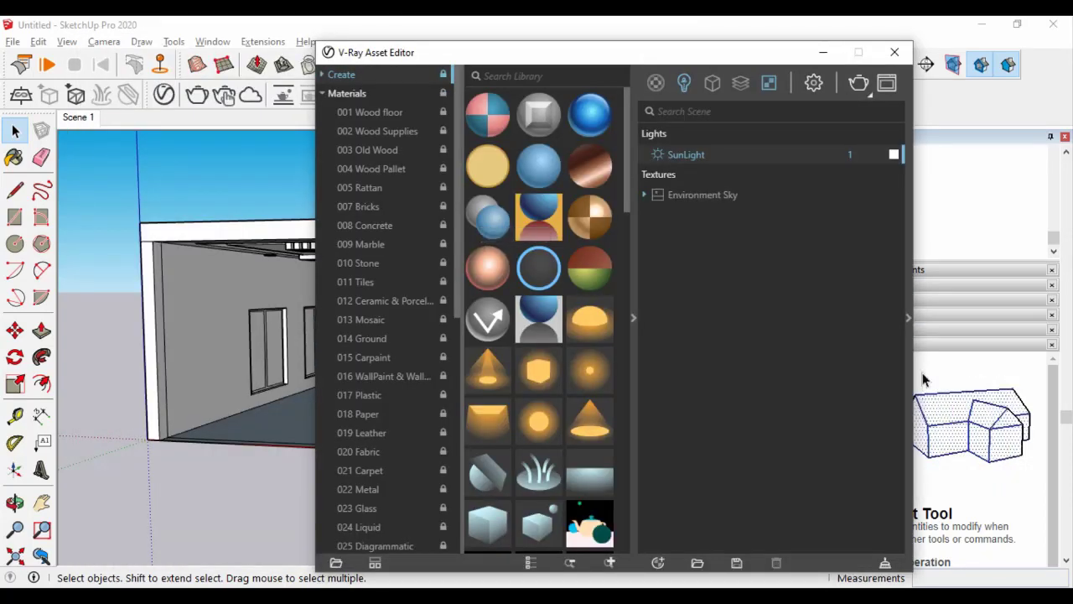
{"action": "left_click", "coordinate": [378, 130]}
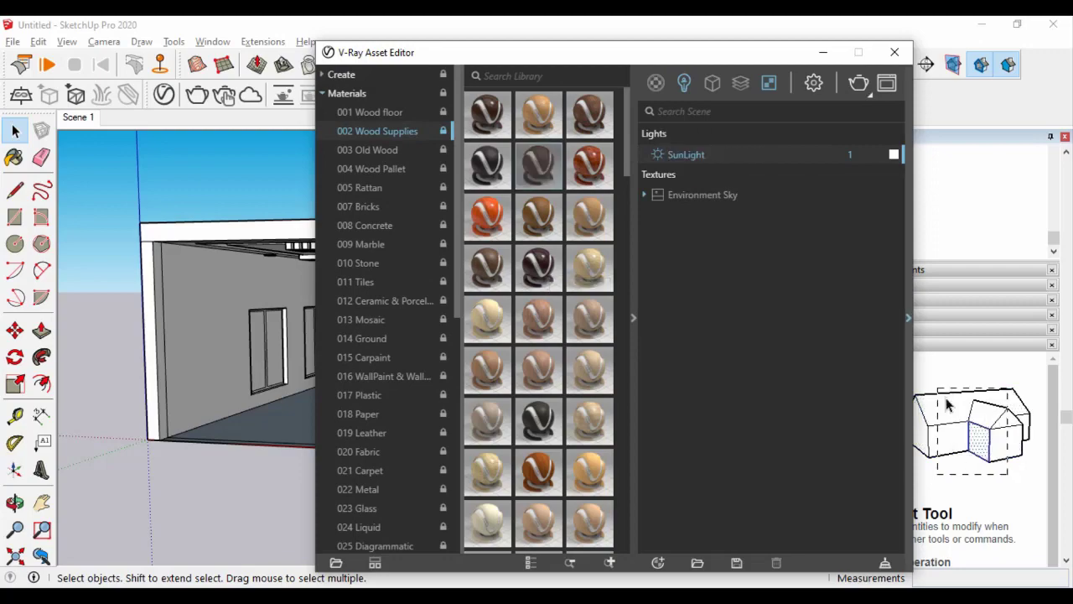
{"action": "left_click", "coordinate": [895, 52]}
{"action": "left_click", "coordinate": [14, 157]}
Paint the ceiling soffit and the small block above the cabinets with bubinga wood
{"action": "scroll", "coordinate": [453, 335], "scroll_direction": "up", "scroll_amount": 3}
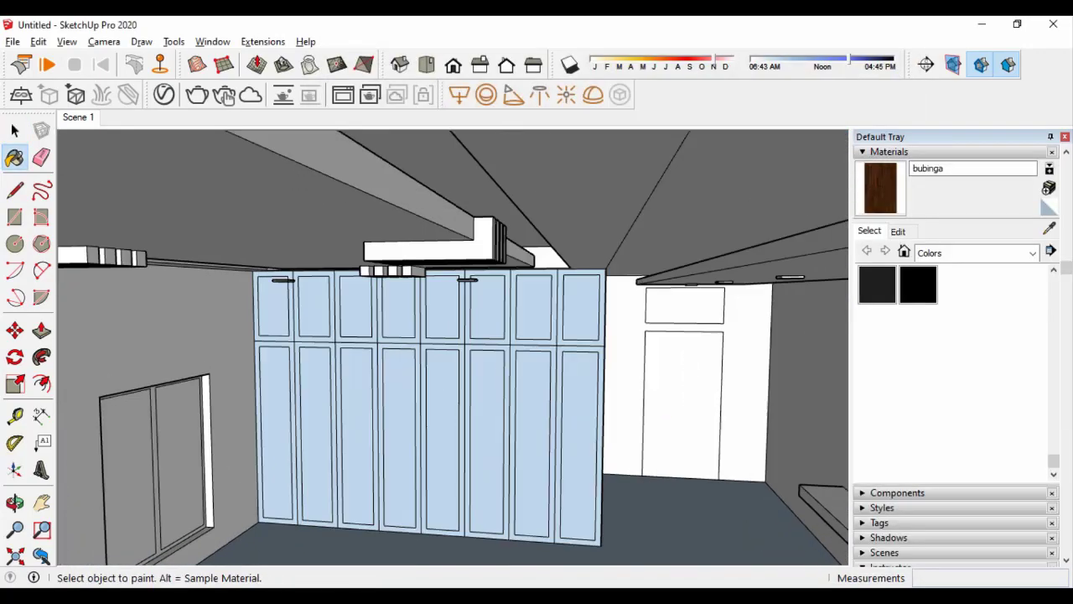
{"action": "scroll", "coordinate": [453, 335], "scroll_direction": "up", "scroll_amount": 2}
{"action": "left_click", "coordinate": [235, 218]}
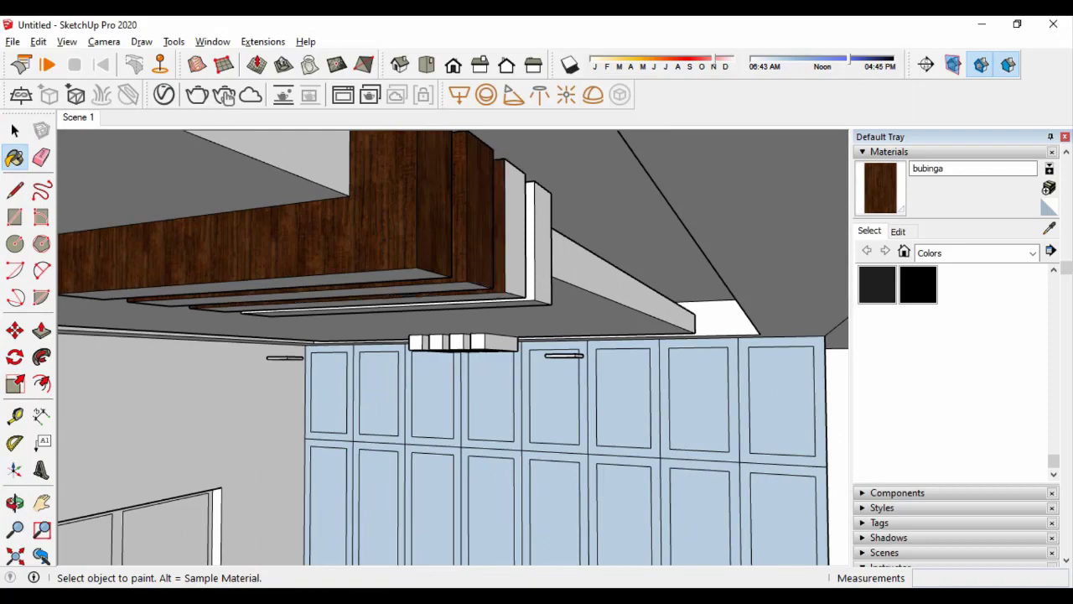
{"action": "mouse_move", "coordinate": [453, 335]}
{"action": "middle_mouse_down"}
{"action": "mouse_move", "coordinate": [453, 252]}
{"action": "mouse_move", "coordinate": [453, 352]}
{"action": "mouse_move", "coordinate": [504, 335]}
{"action": "mouse_move", "coordinate": [503, 277]}
{"action": "mouse_move", "coordinate": [536, 252]}
{"action": "mouse_move", "coordinate": [503, 293]}
{"action": "middle_mouse_up"}
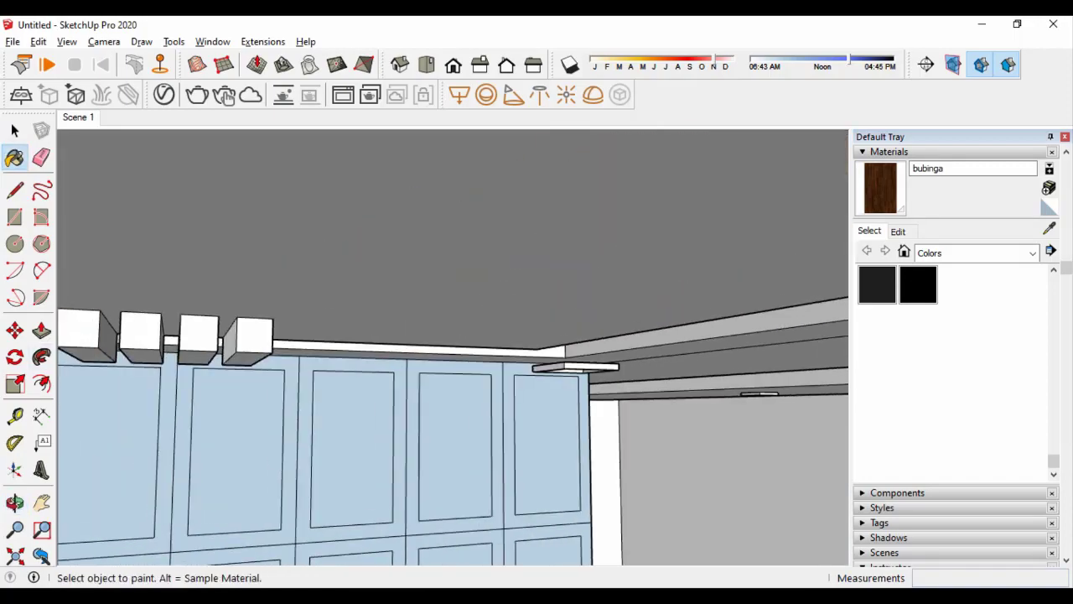
{"action": "scroll", "coordinate": [243, 352], "scroll_direction": "up", "scroll_amount": 1}
{"action": "left_click", "coordinate": [252, 331]}
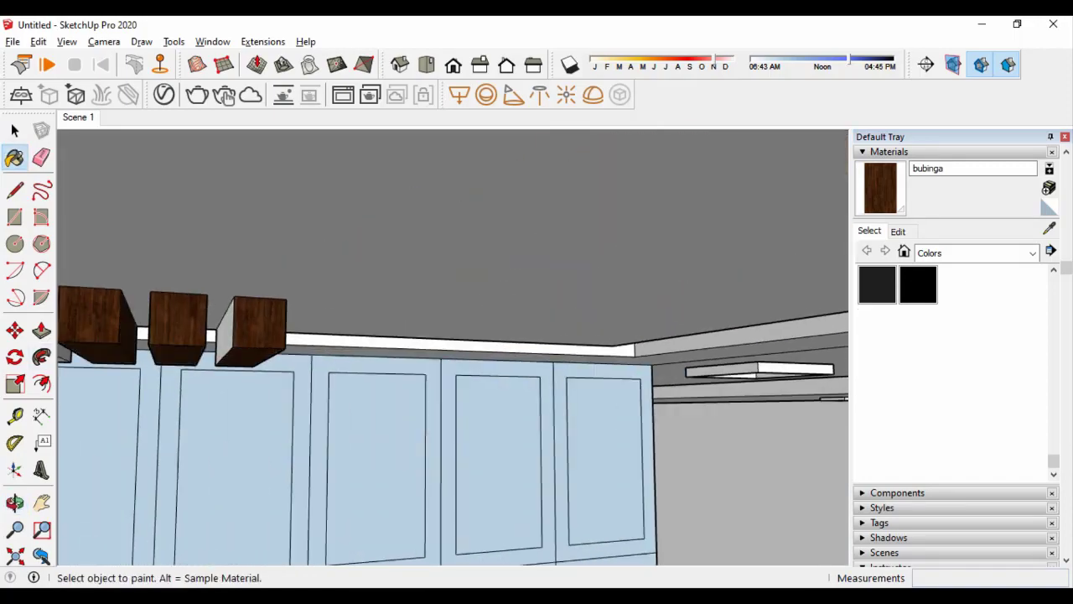
{"action": "mouse_move", "coordinate": [419, 377]}
{"action": "middle_mouse_down"}
{"action": "mouse_move", "coordinate": [478, 352]}
{"action": "mouse_move", "coordinate": [486, 327]}
{"action": "middle_mouse_up"}
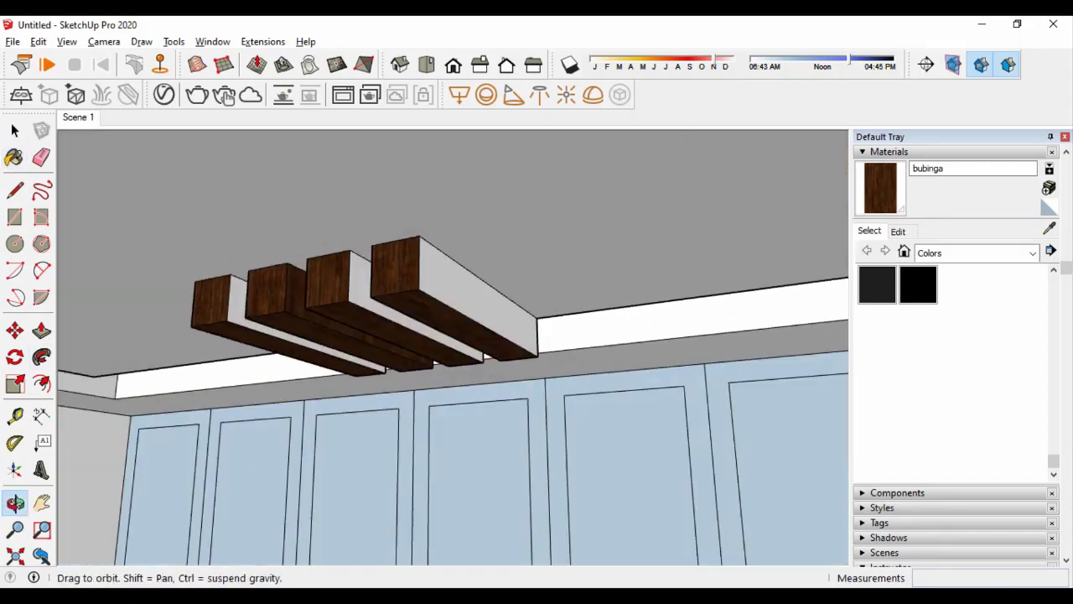
{"action": "scroll", "coordinate": [398, 269], "scroll_direction": "down", "scroll_amount": 2}
{"action": "scroll", "coordinate": [398, 268], "scroll_direction": "down", "scroll_amount": 2}
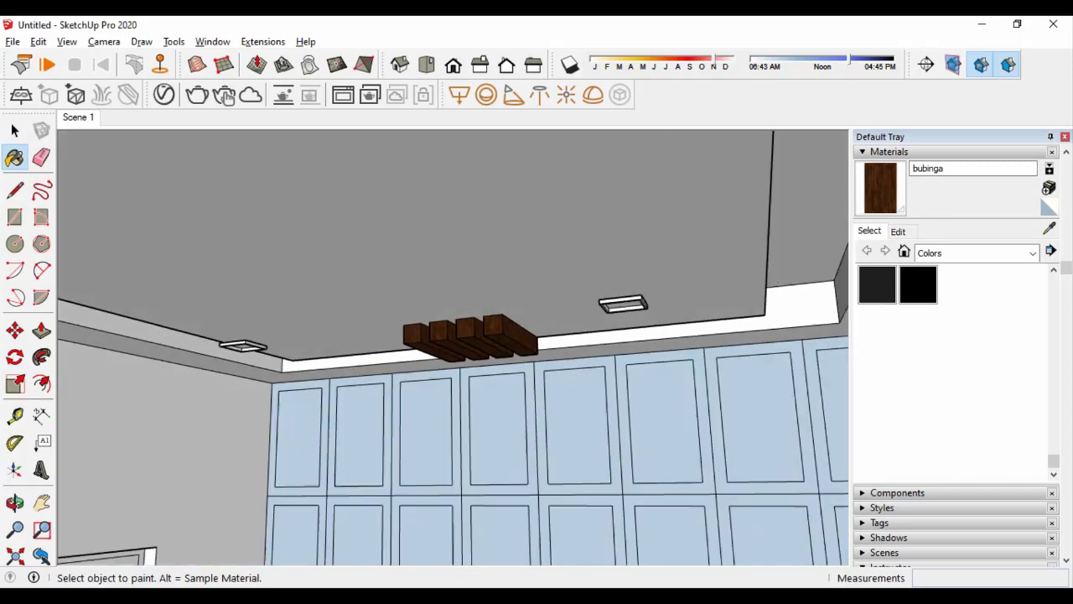
{"action": "scroll", "coordinate": [399, 269], "scroll_direction": "down", "scroll_amount": 3}
{"action": "scroll", "coordinate": [398, 268], "scroll_direction": "down", "scroll_amount": 3}
{"action": "scroll", "coordinate": [283, 251], "scroll_direction": "up", "scroll_amount": 3}
{"action": "scroll", "coordinate": [282, 251], "scroll_direction": "up", "scroll_amount": 2}
Paint the four ceiling fins bubinga and check the wood finish on the ceiling and bench
{"action": "left_click", "coordinate": [365, 209]}
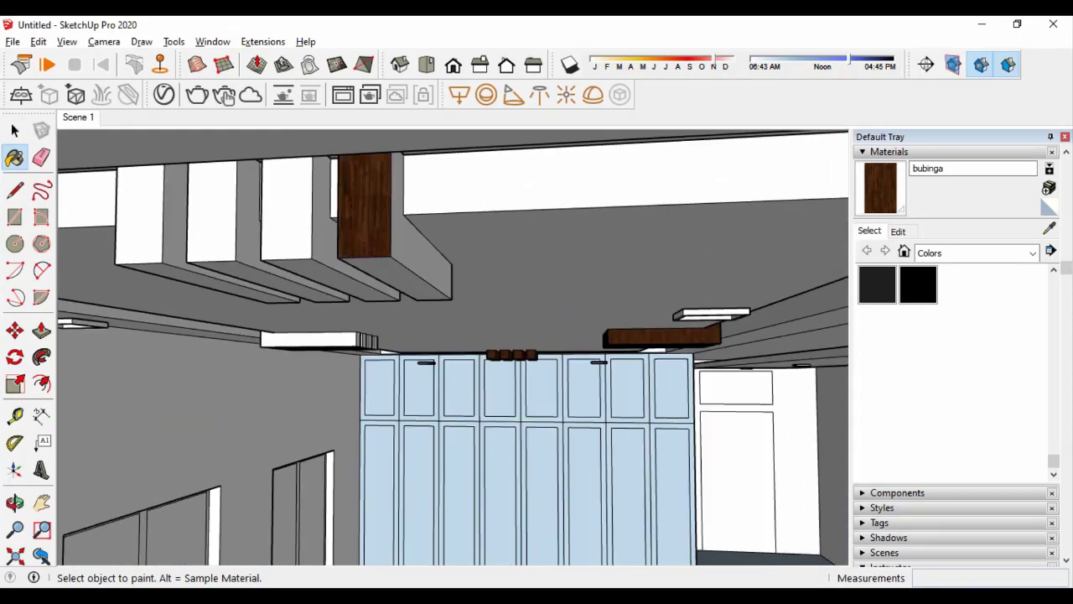
{"action": "left_click", "coordinate": [287, 210]}
{"action": "left_click", "coordinate": [212, 214]}
{"action": "left_click", "coordinate": [140, 214]}
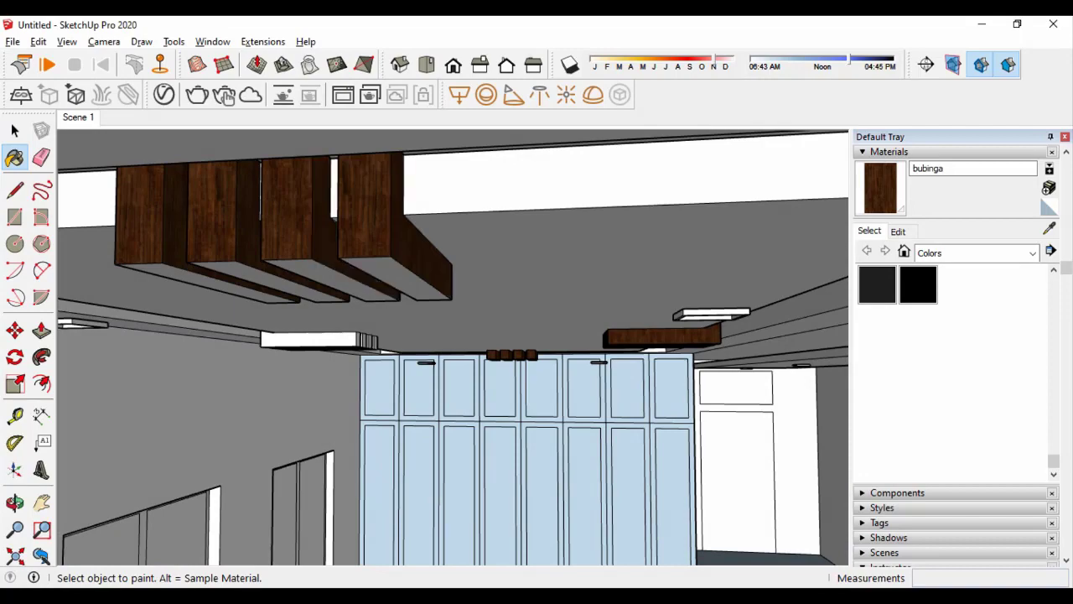
{"action": "middle_click_drag", "start_coordinate": [453, 335], "coordinate": [537, 252]}
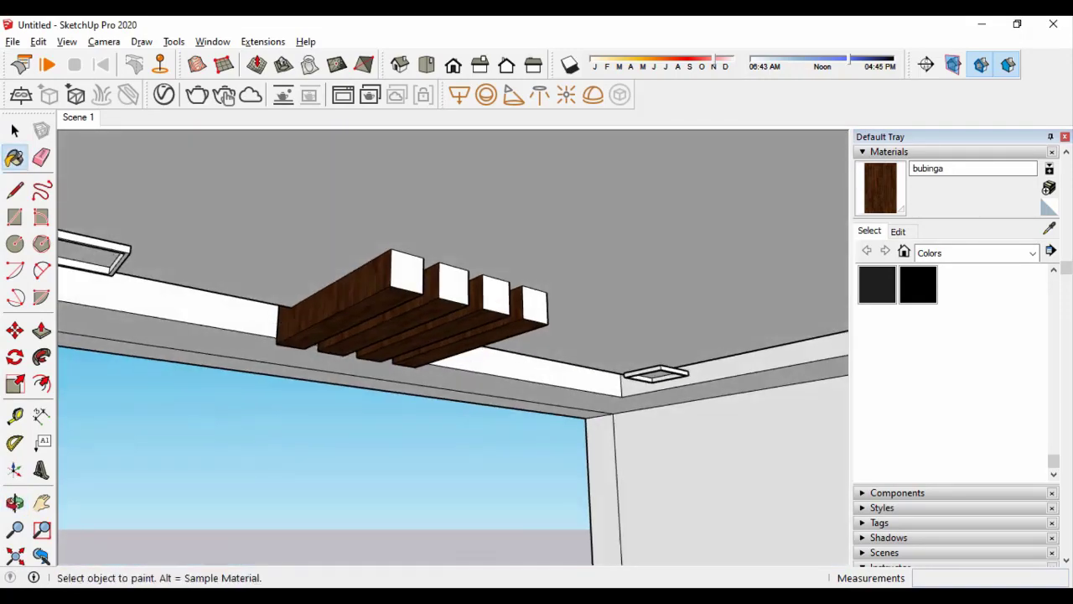
{"action": "scroll", "coordinate": [453, 335], "scroll_direction": "down", "scroll_amount": 3}
{"action": "middle_click_drag", "start_coordinate": [452, 336], "coordinate": [503, 293]}
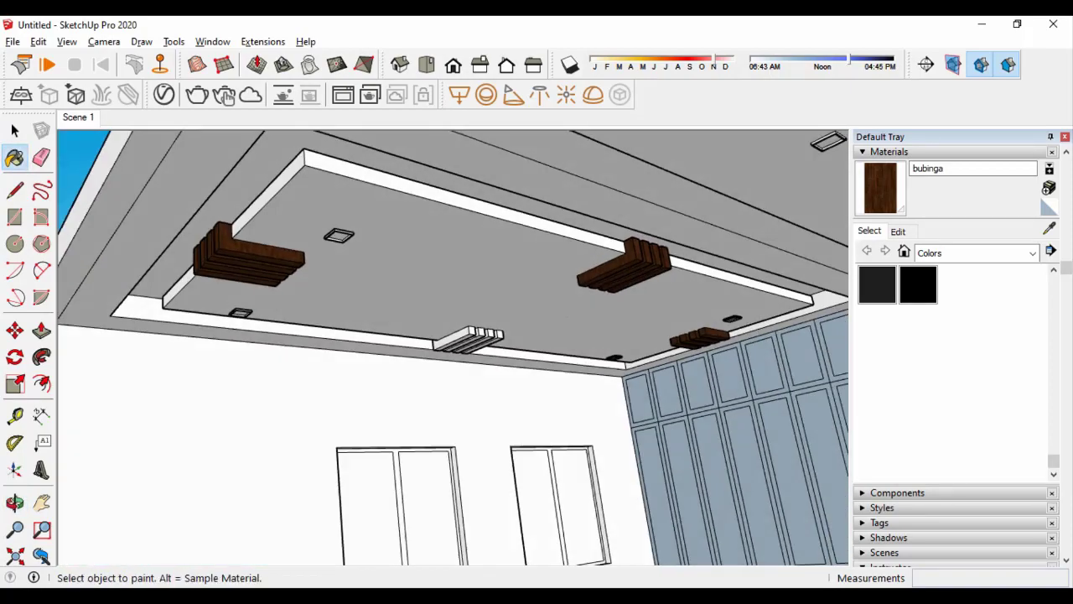
{"action": "scroll", "coordinate": [453, 347], "scroll_direction": "down", "scroll_amount": 5}
{"action": "middle_click_drag", "start_coordinate": [452, 348], "coordinate": [503, 318]}
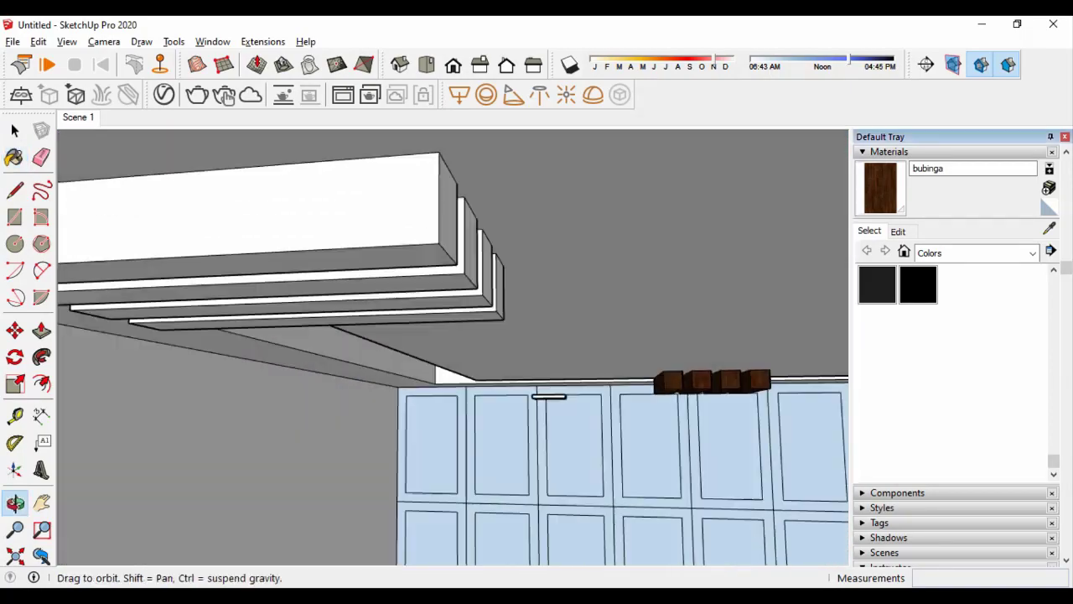
{"action": "scroll", "coordinate": [452, 347], "scroll_direction": "up", "scroll_amount": 5}
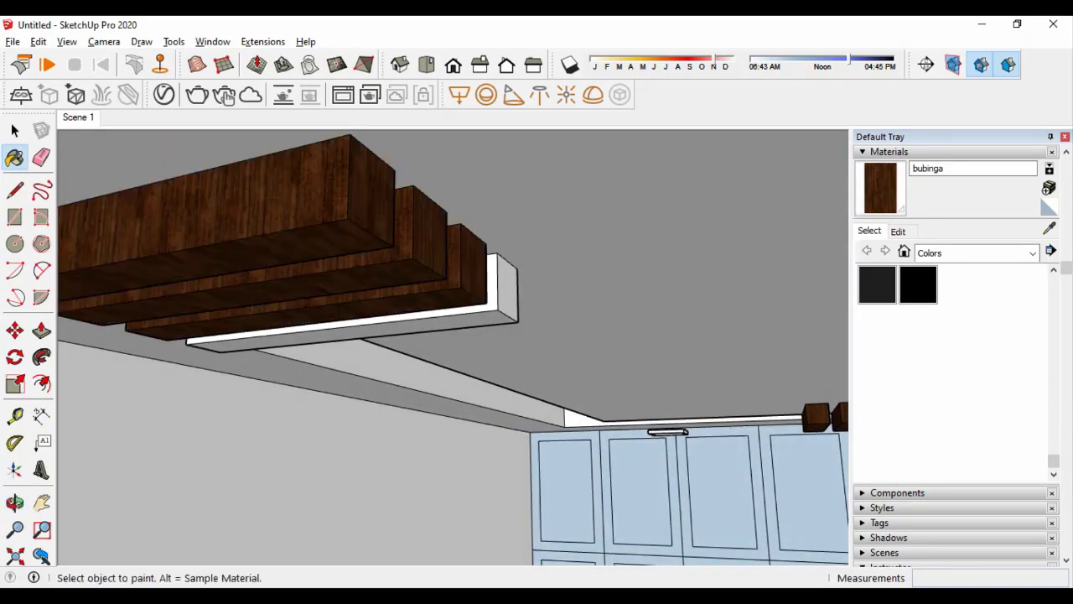
{"action": "middle_click_drag", "start_coordinate": [453, 348], "coordinate": [504, 318]}
{"action": "middle_click_drag", "start_coordinate": [453, 347], "coordinate": [503, 318]}
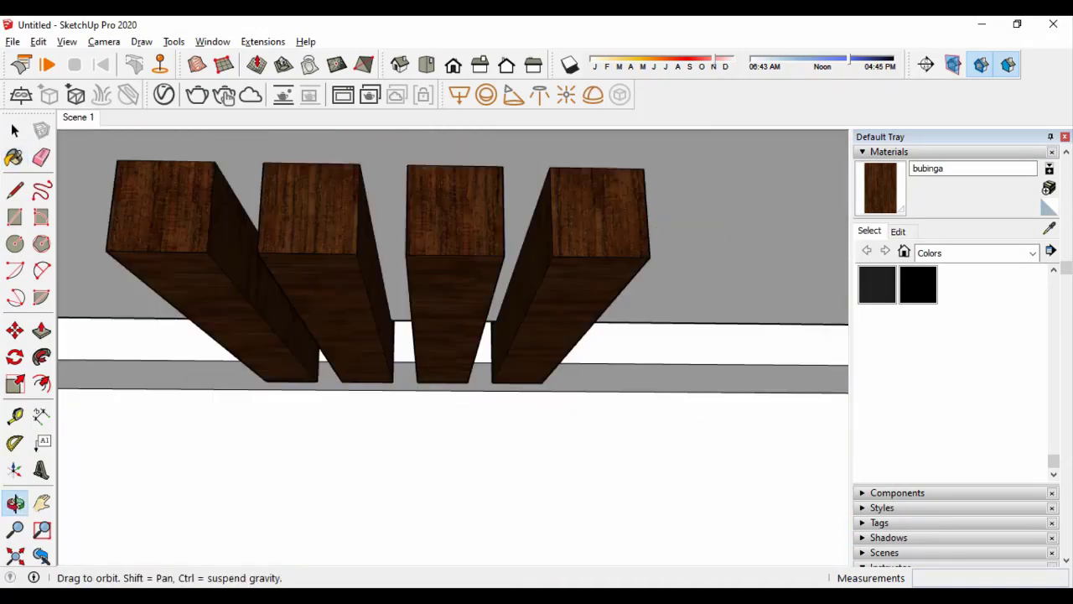
{"action": "scroll", "coordinate": [452, 347], "scroll_direction": "down", "scroll_amount": 5}
{"action": "middle_click_drag", "start_coordinate": [453, 347], "coordinate": [503, 336]}
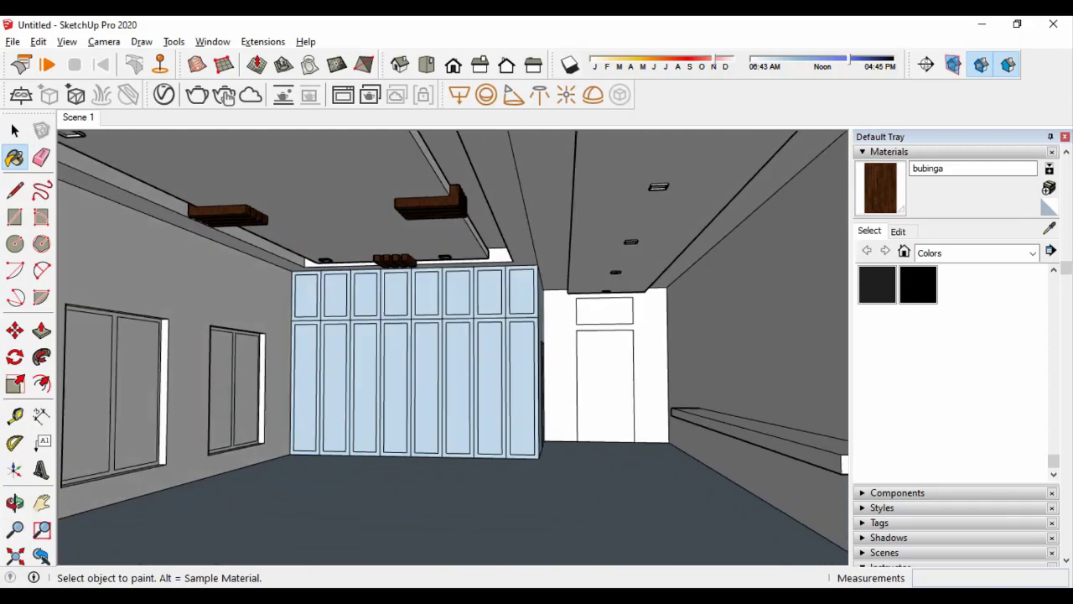
{"action": "scroll", "coordinate": [453, 347], "scroll_direction": "up", "scroll_amount": 5}
{"action": "scroll", "coordinate": [566, 336], "scroll_direction": "up", "scroll_amount": 5}
{"action": "scroll", "coordinate": [566, 335], "scroll_direction": "up", "scroll_amount": 3}
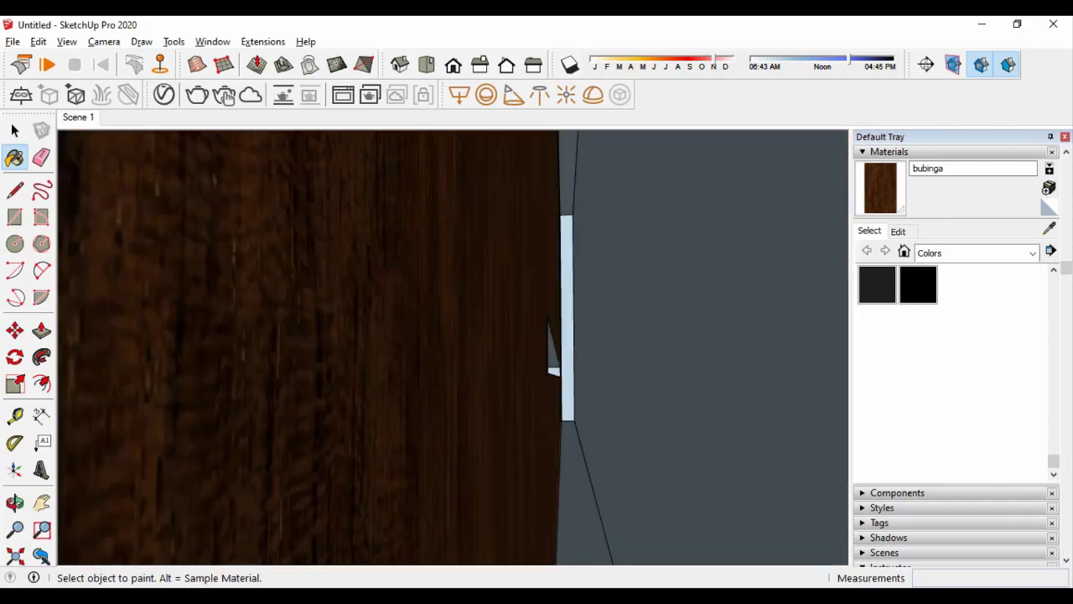
{"action": "scroll", "coordinate": [453, 347], "scroll_direction": "down", "scroll_amount": 5}
{"action": "scroll", "coordinate": [453, 348], "scroll_direction": "down", "scroll_amount": 2}
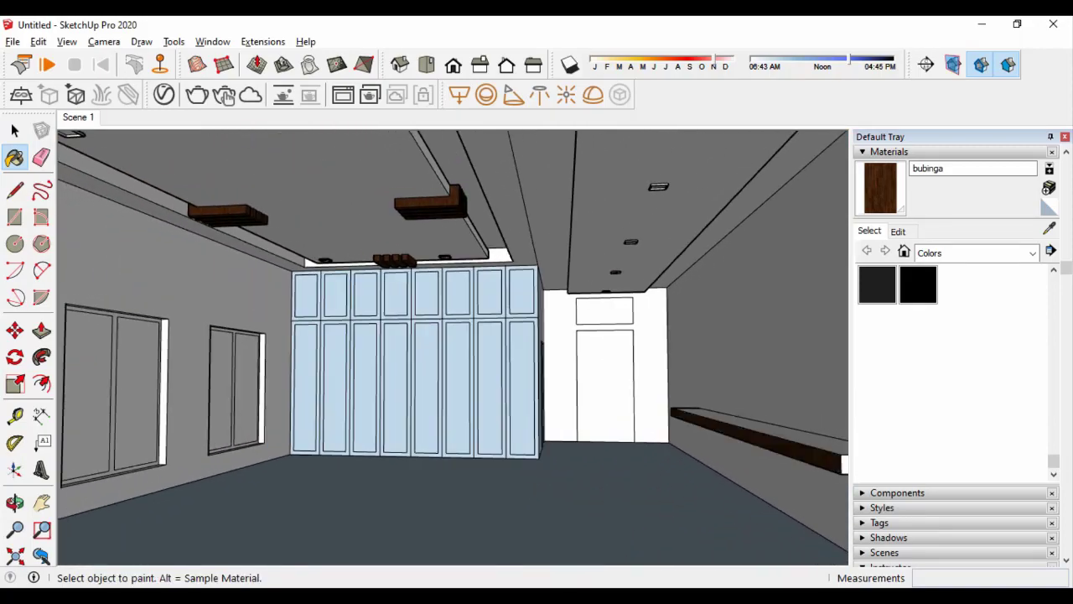
{"action": "mouse_move", "coordinate": [453, 347]}
{"action": "middle_mouse_down"}
{"action": "mouse_move", "coordinate": [470, 318]}
{"action": "mouse_move", "coordinate": [453, 319]}
{"action": "middle_mouse_up"}
{"action": "scroll", "coordinate": [453, 347], "scroll_direction": "down", "scroll_amount": 3}
{"action": "scroll", "coordinate": [453, 347], "scroll_direction": "down", "scroll_amount": 5}
{"action": "key", "text": "space"}
{"action": "scroll", "coordinate": [453, 347], "scroll_direction": "up", "scroll_amount": 5}
Add the test#19 wood material from the V-Ray Wood Supplies library to the scene
{"action": "scroll", "coordinate": [453, 347], "scroll_direction": "down", "scroll_amount": 4}
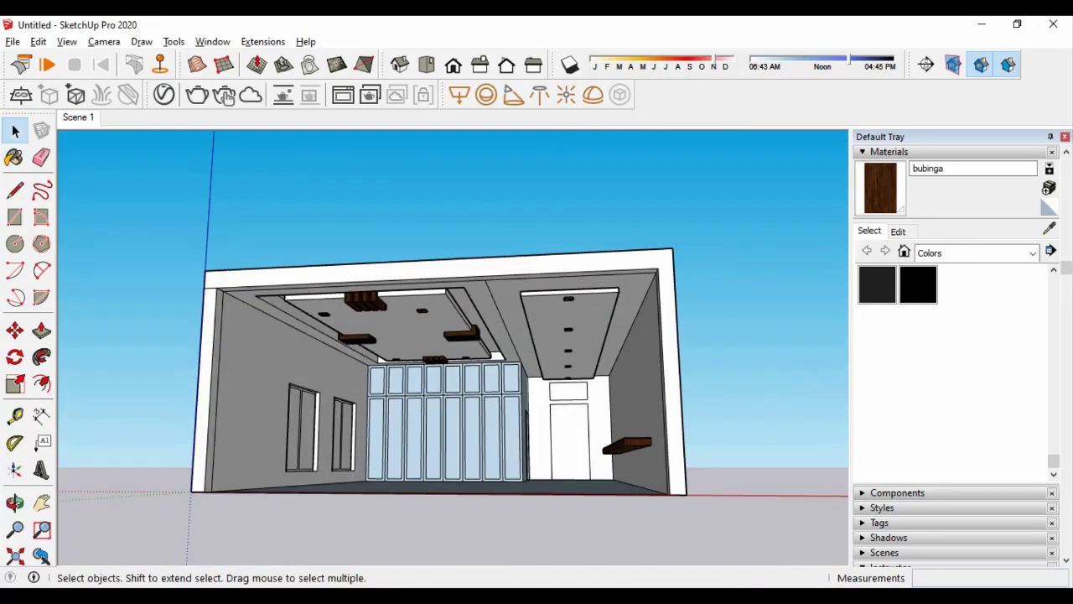
{"action": "left_click", "coordinate": [163, 95]}
{"action": "scroll", "coordinate": [461, 312], "scroll_direction": "down", "scroll_amount": 3}
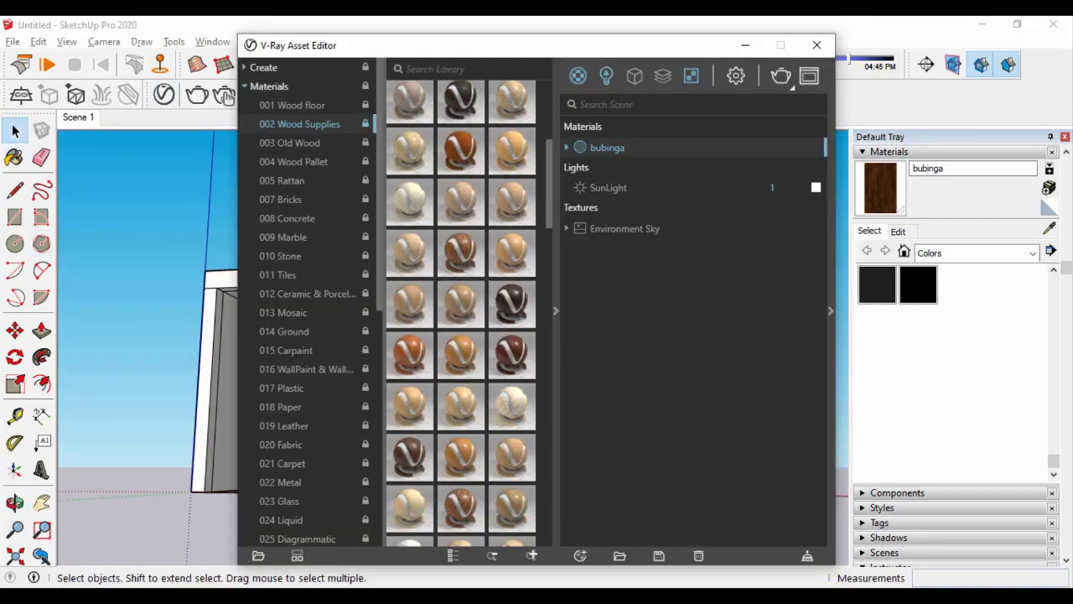
{"action": "scroll", "coordinate": [461, 313], "scroll_direction": "down", "scroll_amount": 3}
{"action": "left_click_drag", "start_coordinate": [625, 161], "coordinate": [612, 166]}
{"action": "left_click", "coordinate": [816, 44]}
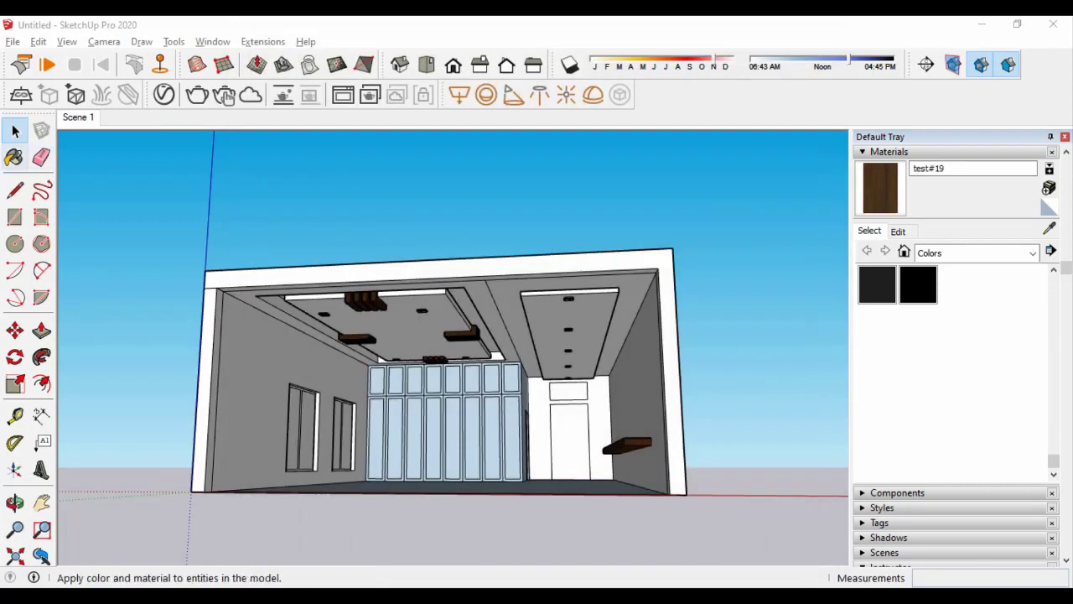
{"action": "left_click", "coordinate": [14, 157]}
Paint the upper and lower wardrobe doors and frames with test#19 wood
{"action": "scroll", "coordinate": [765, 357], "scroll_direction": "up", "scroll_amount": 5}
{"action": "scroll", "coordinate": [765, 357], "scroll_direction": "up", "scroll_amount": 3}
{"action": "left_click", "coordinate": [541, 336]}
{"action": "left_click", "coordinate": [409, 344]}
{"action": "left_click", "coordinate": [350, 352]}
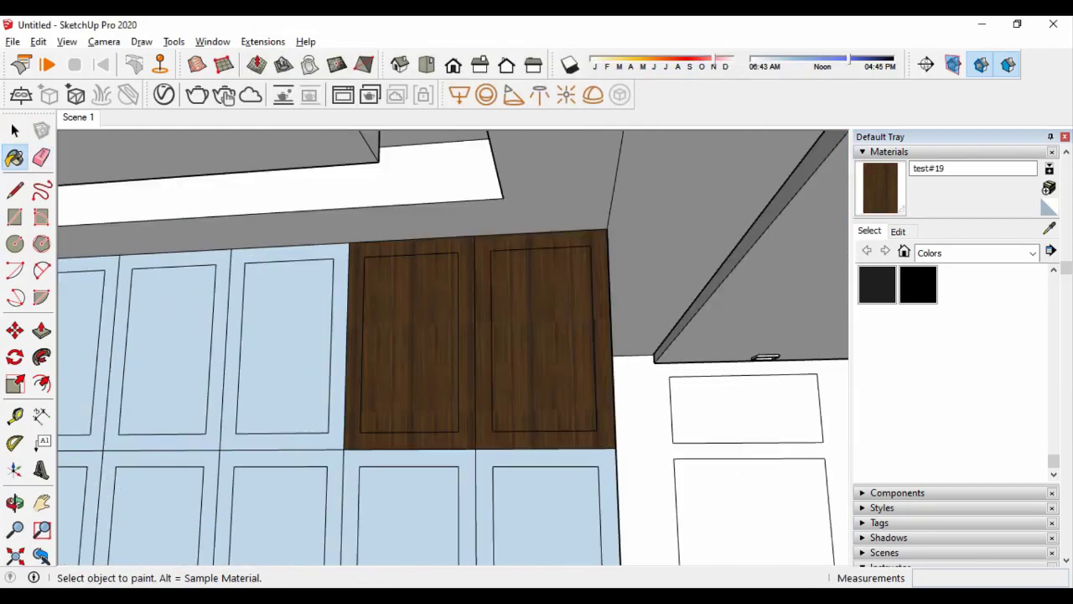
{"action": "left_click", "coordinate": [351, 503]}
{"action": "left_click", "coordinate": [545, 512]}
{"action": "left_click", "coordinate": [276, 516]}
{"action": "left_click", "coordinate": [409, 516]}
{"action": "left_click", "coordinate": [285, 348]}
{"action": "left_click", "coordinate": [110, 352]}
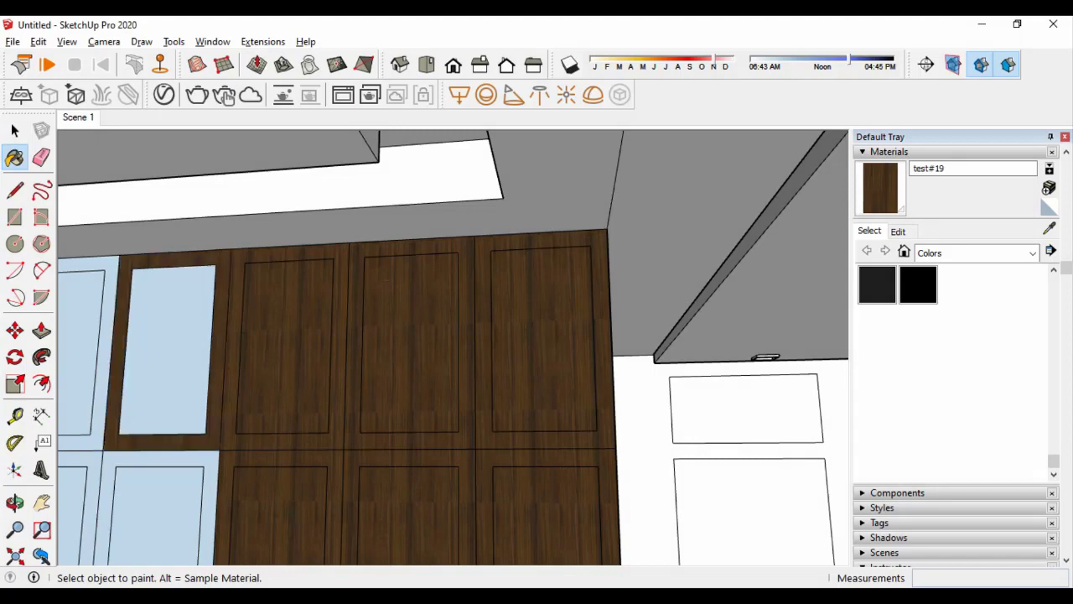
{"action": "left_click", "coordinate": [167, 348]}
{"action": "left_click", "coordinate": [155, 511]}
Paint the remaining light-blue wardrobe doors and panels with test#19 wood
{"action": "scroll", "coordinate": [453, 348], "scroll_direction": "down", "scroll_amount": 5}
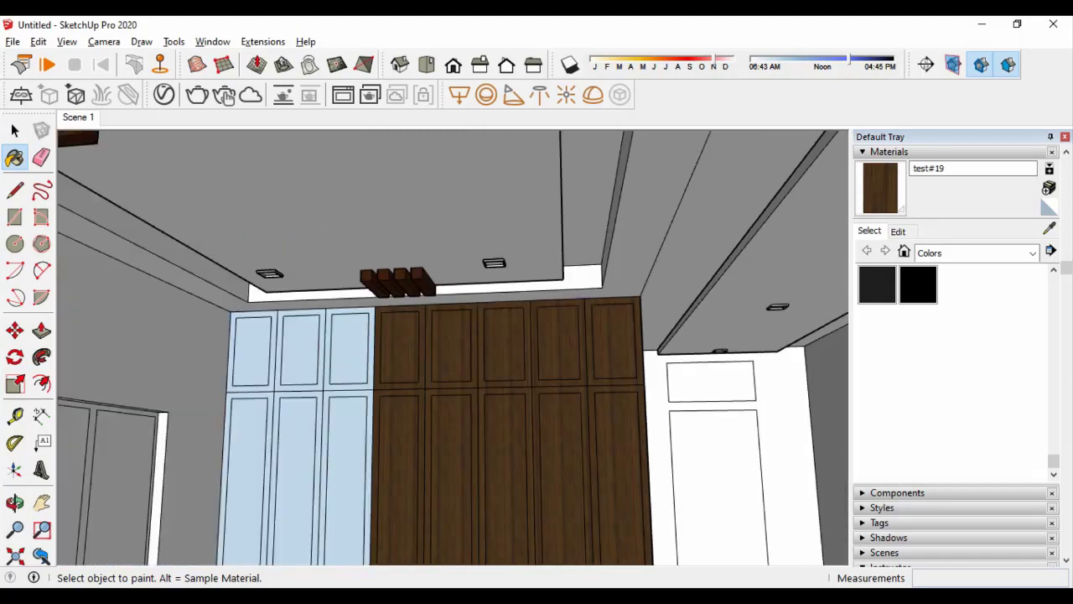
{"action": "left_click", "coordinate": [366, 331]}
{"action": "left_click", "coordinate": [299, 333]}
{"action": "left_click", "coordinate": [234, 334]}
{"action": "left_click", "coordinate": [226, 478]}
{"action": "left_click", "coordinate": [297, 478]}
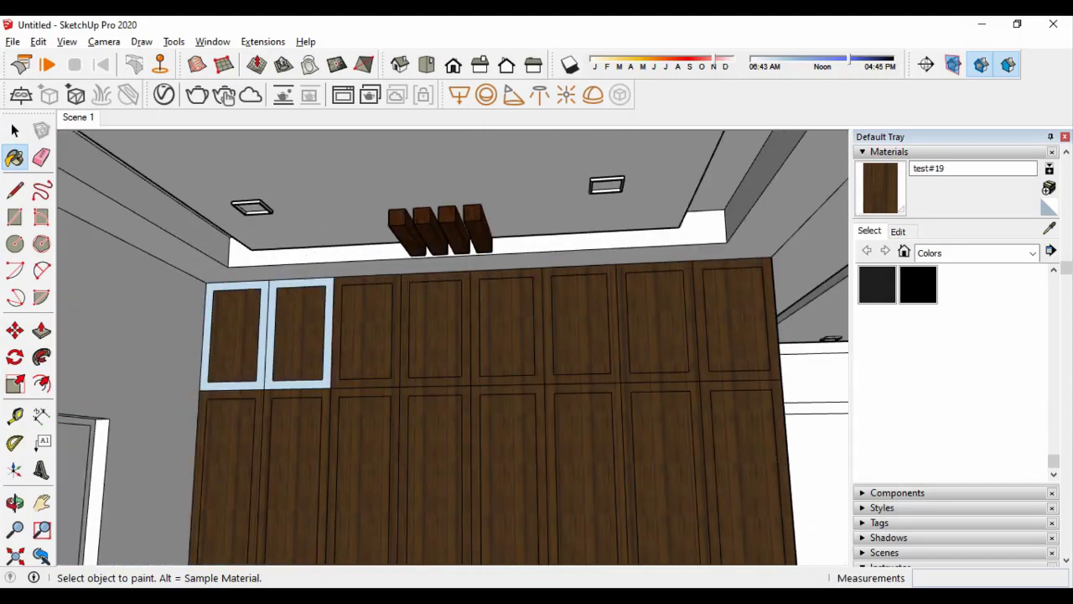
{"action": "scroll", "coordinate": [453, 348], "scroll_direction": "down", "scroll_amount": 5}
{"action": "middle_click_drag", "start_coordinate": [453, 348], "coordinate": [503, 335]}
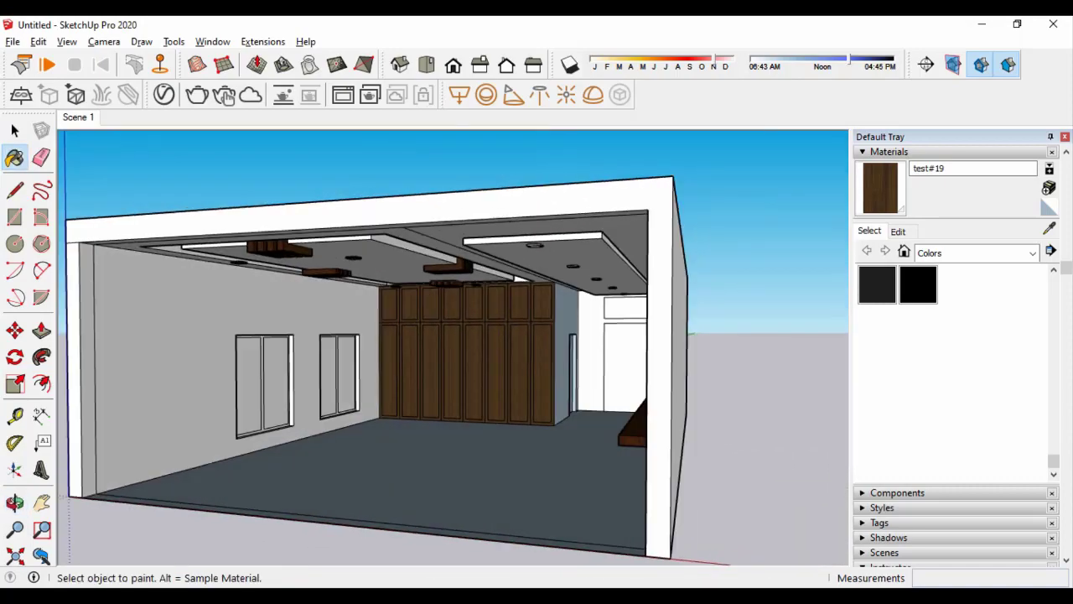
{"action": "scroll", "coordinate": [453, 348], "scroll_direction": "up", "scroll_amount": 5}
{"action": "scroll", "coordinate": [453, 349], "scroll_direction": "up", "scroll_amount": 3}
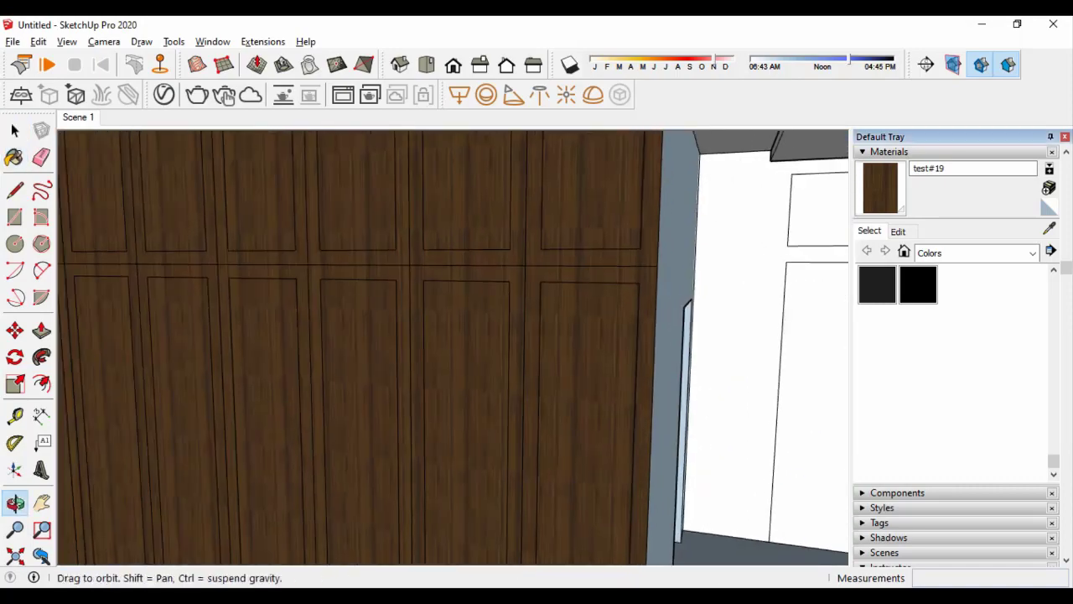
Orbit around the room to inspect the wood-finished wardrobe doors and side edge
{"action": "key", "text": "p"}
{"action": "middle_click_drag", "start_coordinate": [453, 348], "coordinate": [386, 336]}
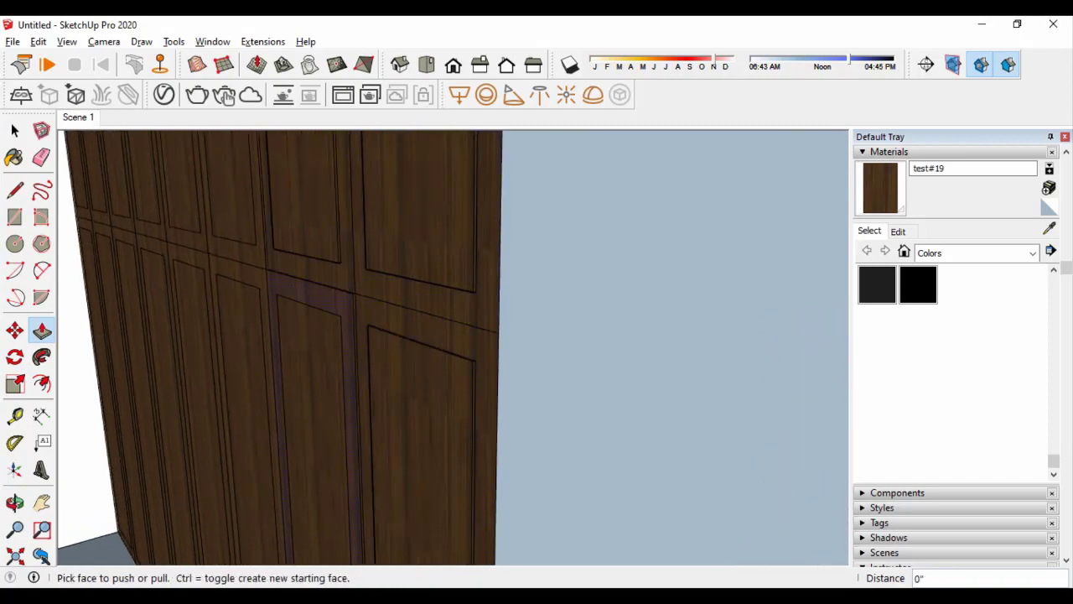
{"action": "middle_click_drag", "start_coordinate": [453, 348], "coordinate": [520, 348]}
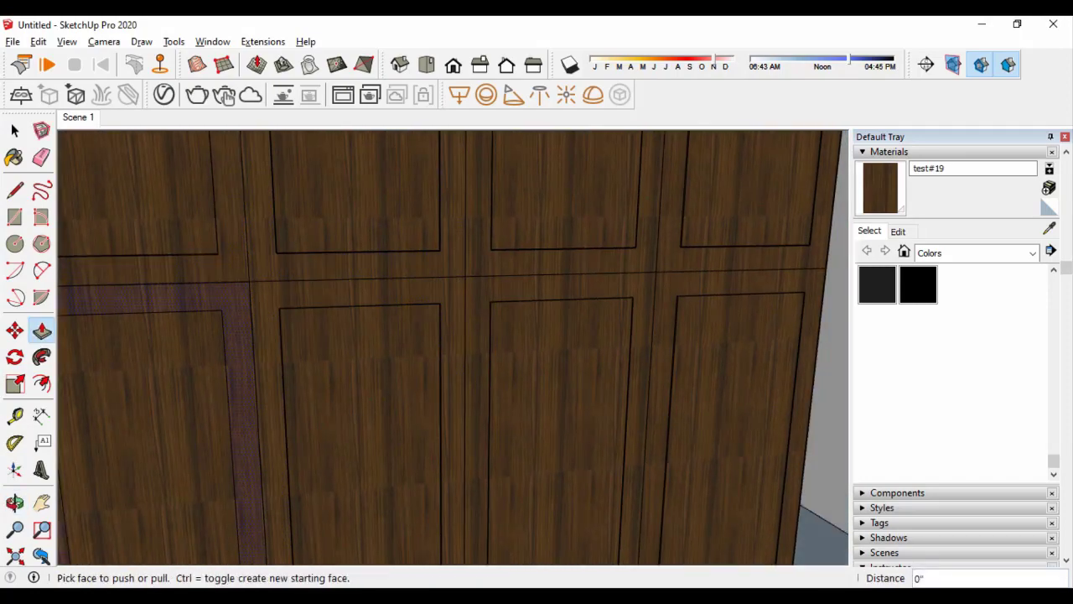
{"action": "scroll", "coordinate": [453, 348], "scroll_direction": "down", "scroll_amount": 3}
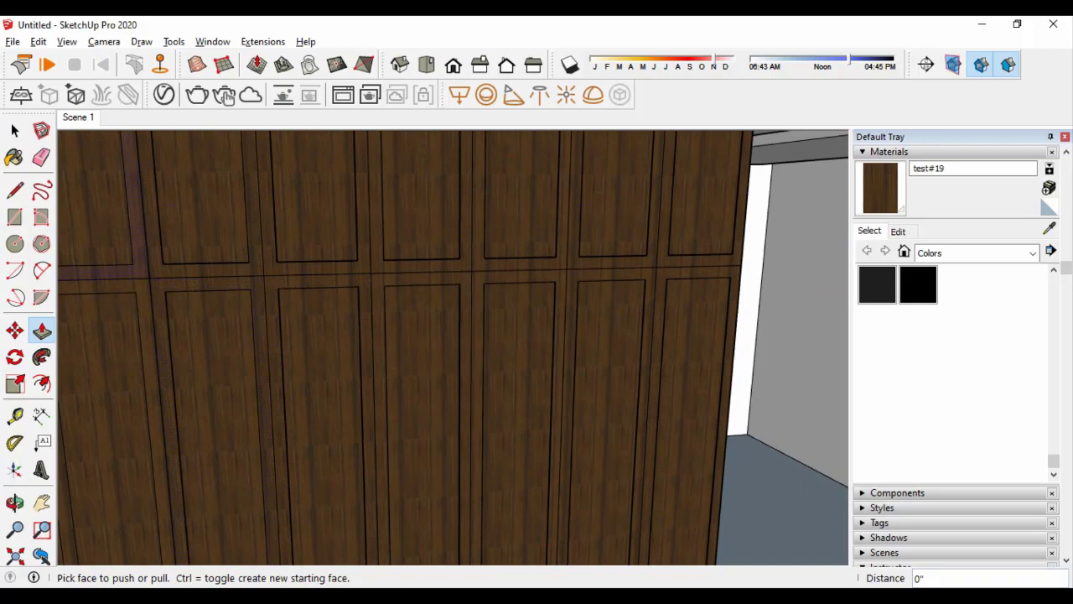
{"action": "middle_click_drag", "start_coordinate": [442, 389], "coordinate": [470, 389]}
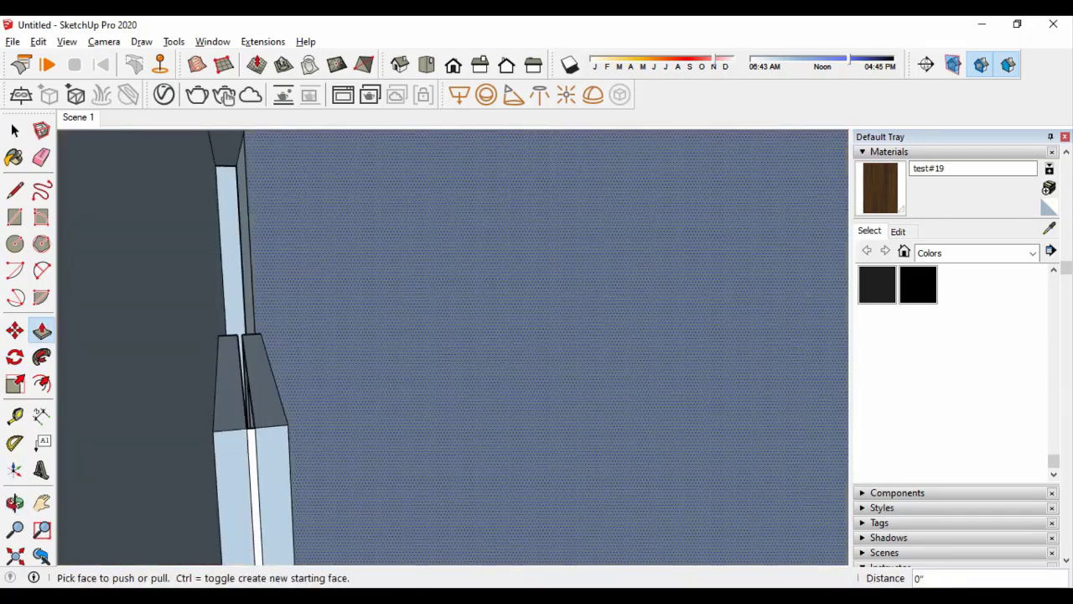
{"action": "scroll", "coordinate": [453, 348], "scroll_direction": "down", "scroll_amount": 5}
{"action": "middle_click_drag", "start_coordinate": [453, 348], "coordinate": [503, 335]}
{"action": "scroll", "coordinate": [453, 348], "scroll_direction": "up", "scroll_amount": 5}
{"action": "scroll", "coordinate": [453, 348], "scroll_direction": "down", "scroll_amount": 3}
{"action": "scroll", "coordinate": [452, 348], "scroll_direction": "down", "scroll_amount": 3}
{"action": "key", "text": "space"}
{"action": "scroll", "coordinate": [453, 348], "scroll_direction": "up", "scroll_amount": 3}
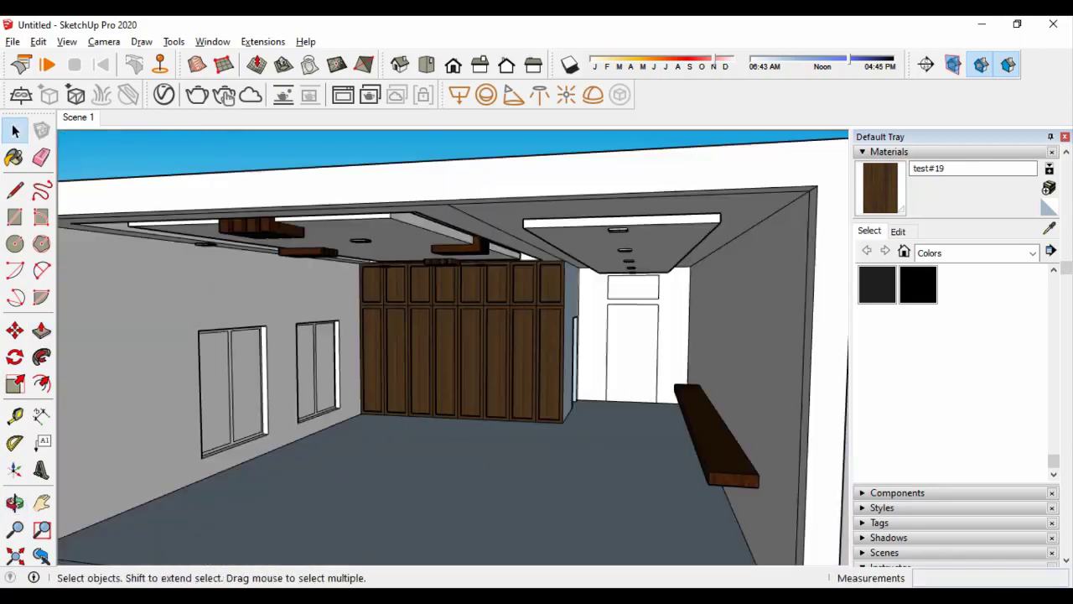
{"action": "scroll", "coordinate": [453, 348], "scroll_direction": "up", "scroll_amount": 3}
{"action": "scroll", "coordinate": [604, 285], "scroll_direction": "up", "scroll_amount": 2}
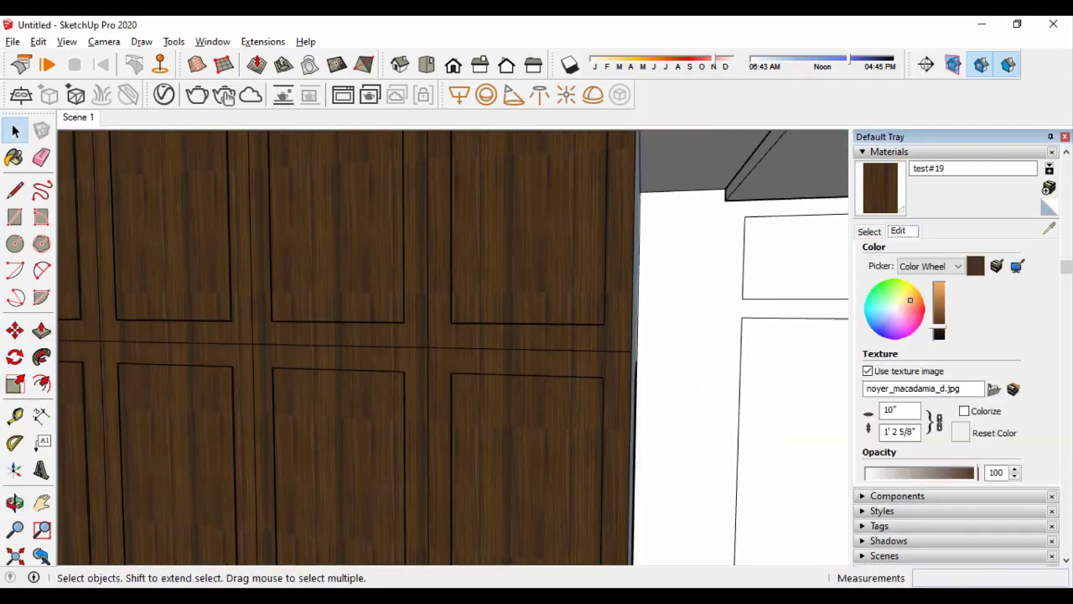
{"action": "key", "text": "space"}
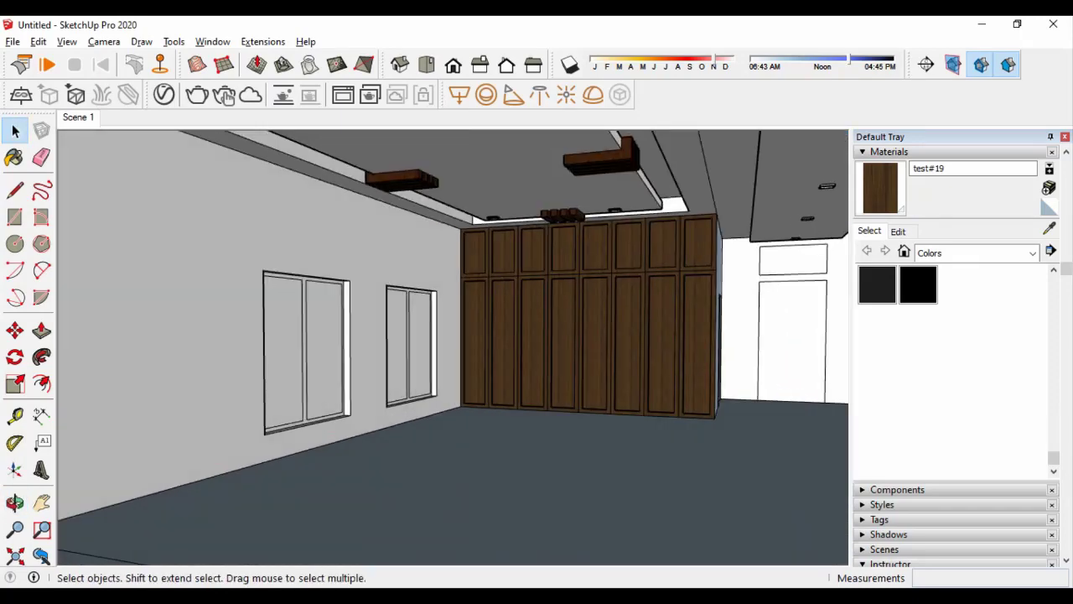
{"action": "left_click", "coordinate": [165, 95]}
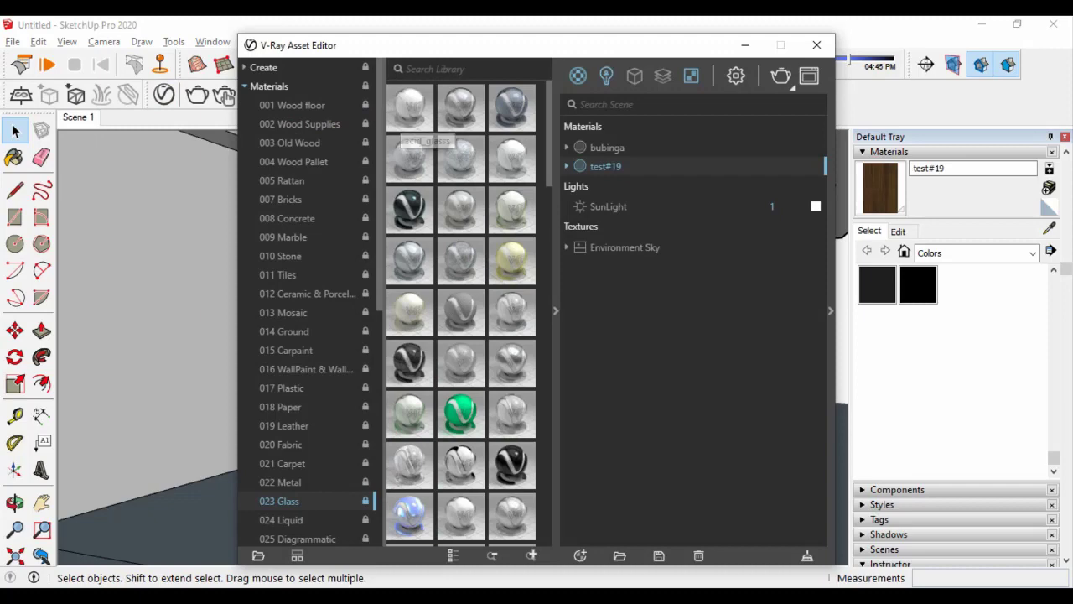
Glaze the panes with acid_glass and finish the frames in Aluminum_Anodized_Bronze, pushed 1/2"
{"action": "left_click_drag", "start_coordinate": [562, 159], "coordinate": [595, 159]}
{"action": "left_click", "coordinate": [817, 44]}
{"action": "key", "text": "b"}
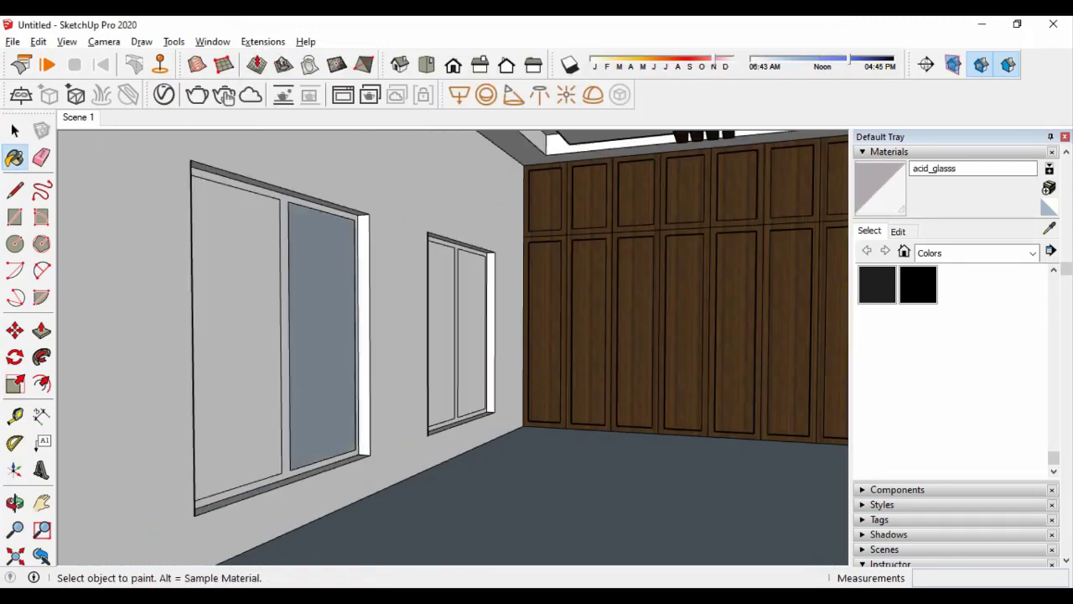
{"action": "left_click", "coordinate": [164, 95]}
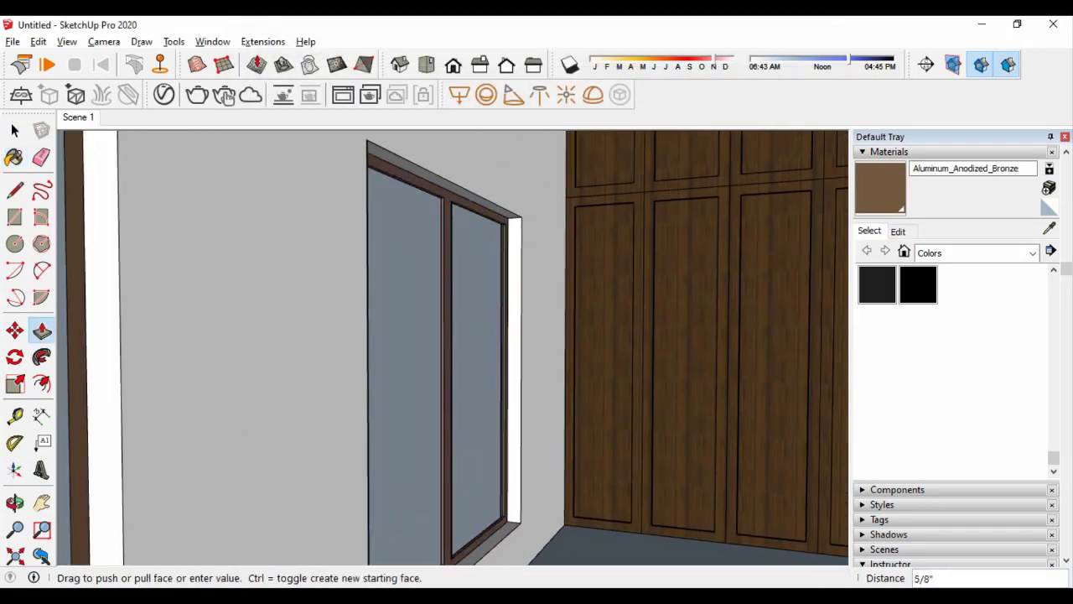
{"action": "key", "text": "Return"}
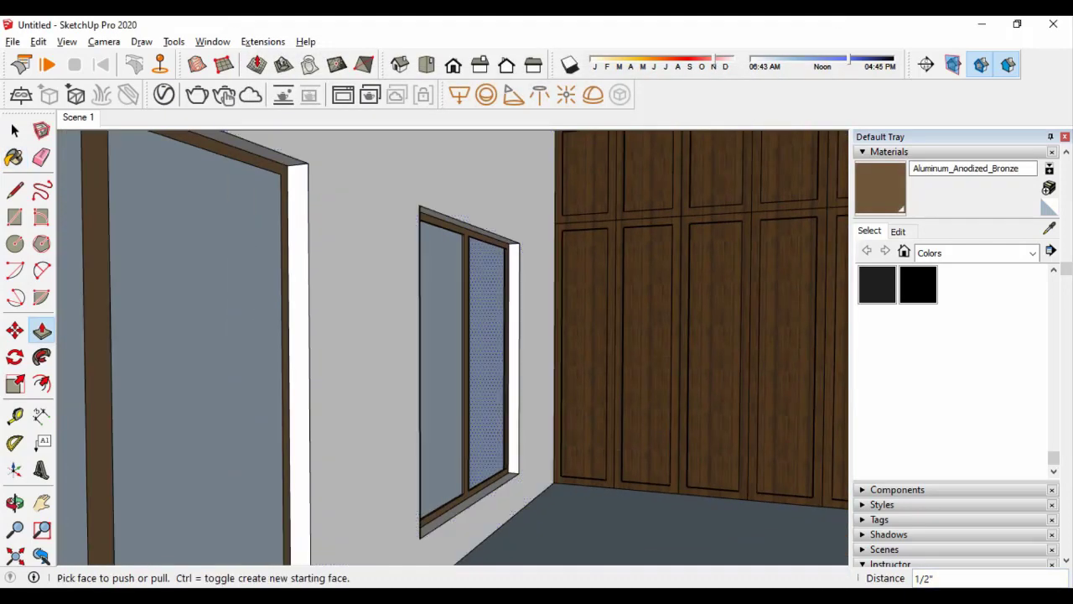
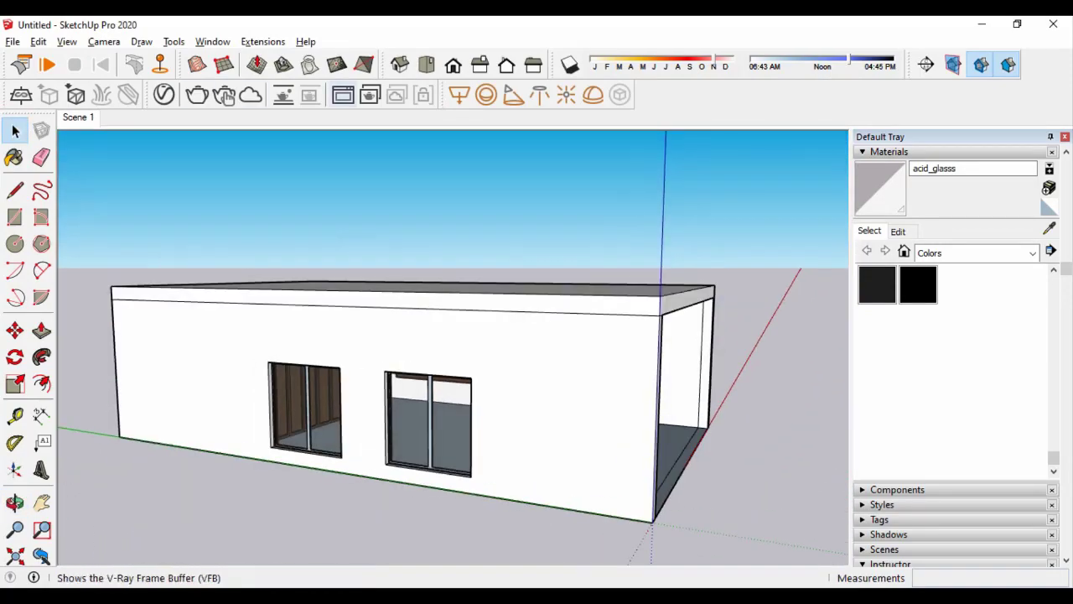
Select the window and copy it further along the wall with Move plus Ctrl
{"action": "left_click", "coordinate": [460, 94]}
{"action": "scroll", "coordinate": [284, 429], "scroll_direction": "up", "scroll_amount": 5}
{"action": "left_click", "coordinate": [272, 265]}
{"action": "scroll", "coordinate": [216, 348], "scroll_direction": "down", "scroll_amount": 2}
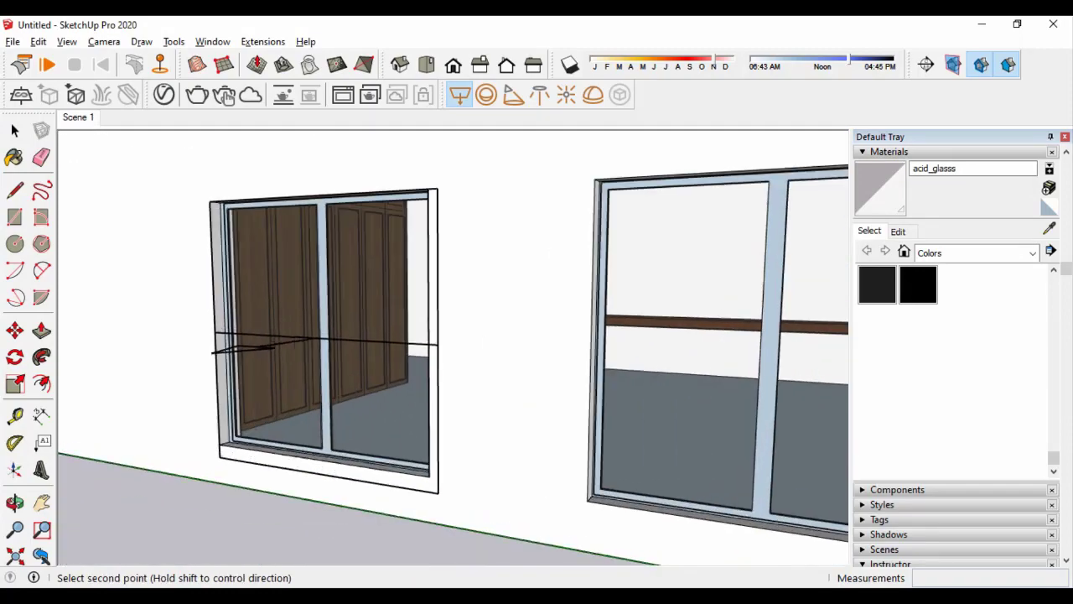
{"action": "middle_click_drag", "start_coordinate": [216, 347], "coordinate": [176, 341]}
{"action": "left_click_drag", "start_coordinate": [176, 341], "coordinate": [134, 369]}
{"action": "key", "text": "space"}
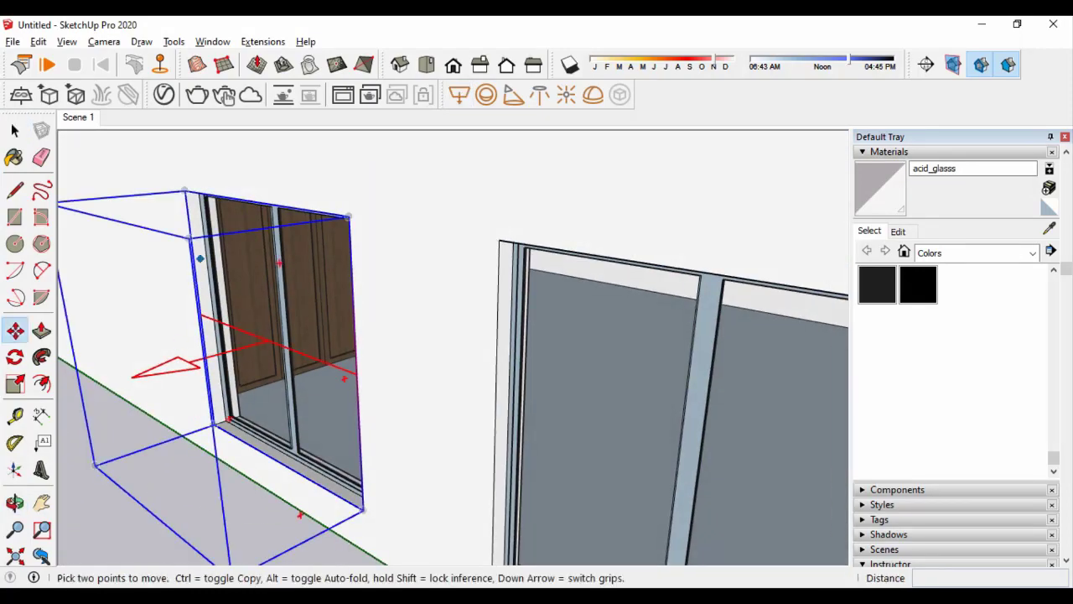
{"action": "mouse_move", "coordinate": [200, 258]}
{"action": "middle_mouse_down"}
{"action": "mouse_move", "coordinate": [186, 331]}
{"action": "mouse_move", "coordinate": [277, 369]}
{"action": "middle_mouse_up"}
{"action": "key", "text": "q"}
{"action": "key", "text": "m"}
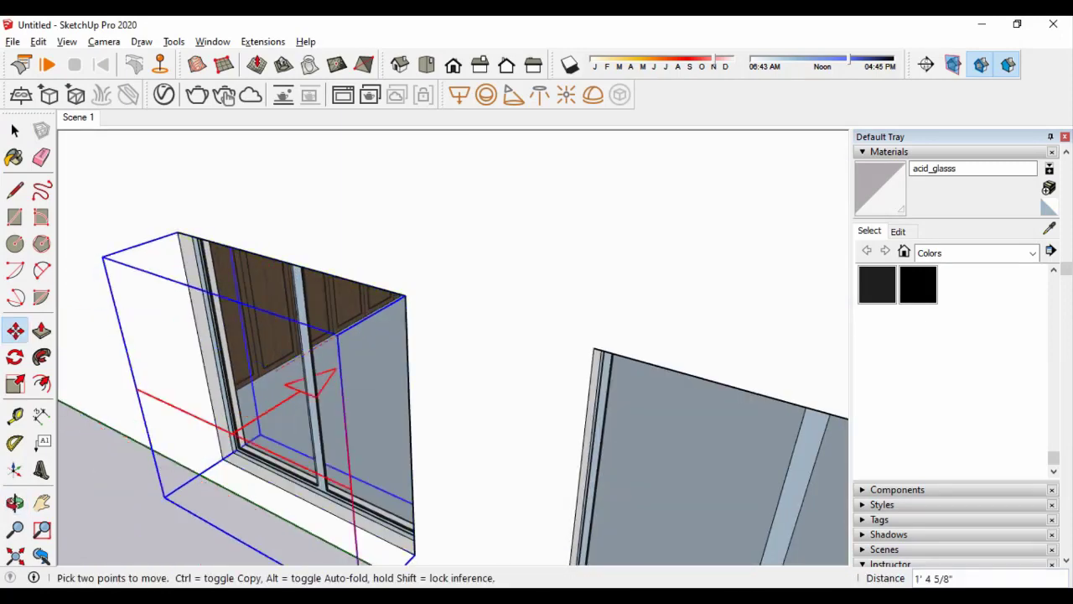
{"action": "left_click", "coordinate": [405, 296]}
{"action": "key", "text": "ctrl"}
{"action": "scroll", "coordinate": [470, 327], "scroll_direction": "down", "scroll_amount": 3}
{"action": "scroll", "coordinate": [545, 341], "scroll_direction": "down", "scroll_amount": 2}
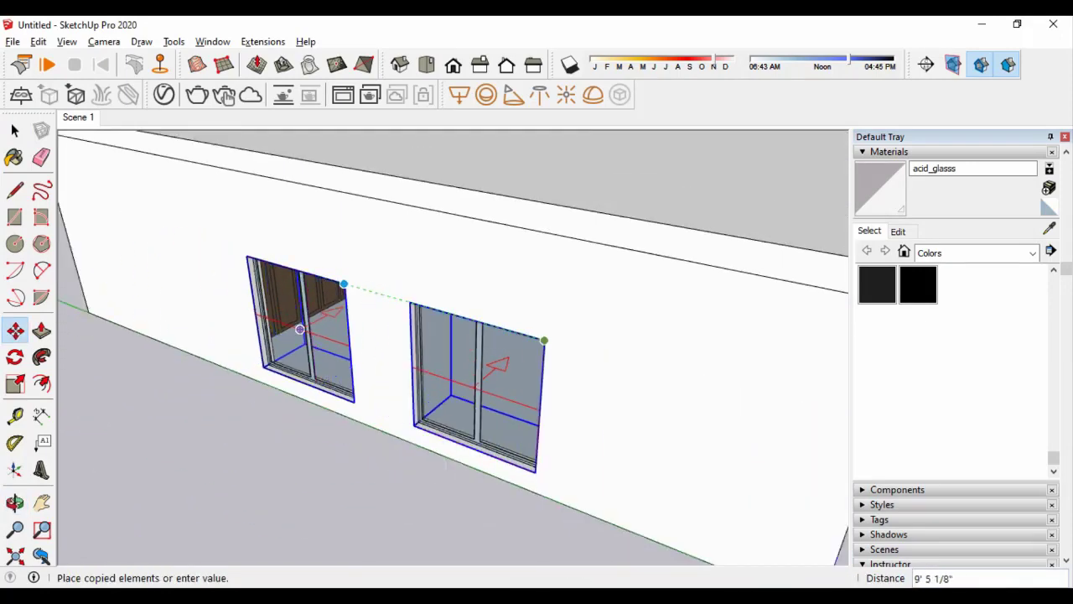
Scale the copied window down along its blue axis to a narrower size
{"action": "middle_click_drag", "start_coordinate": [469, 352], "coordinate": [353, 336]}
{"action": "scroll", "coordinate": [251, 335], "scroll_direction": "up", "scroll_amount": 3}
{"action": "middle_click_drag", "start_coordinate": [252, 336], "coordinate": [276, 352]}
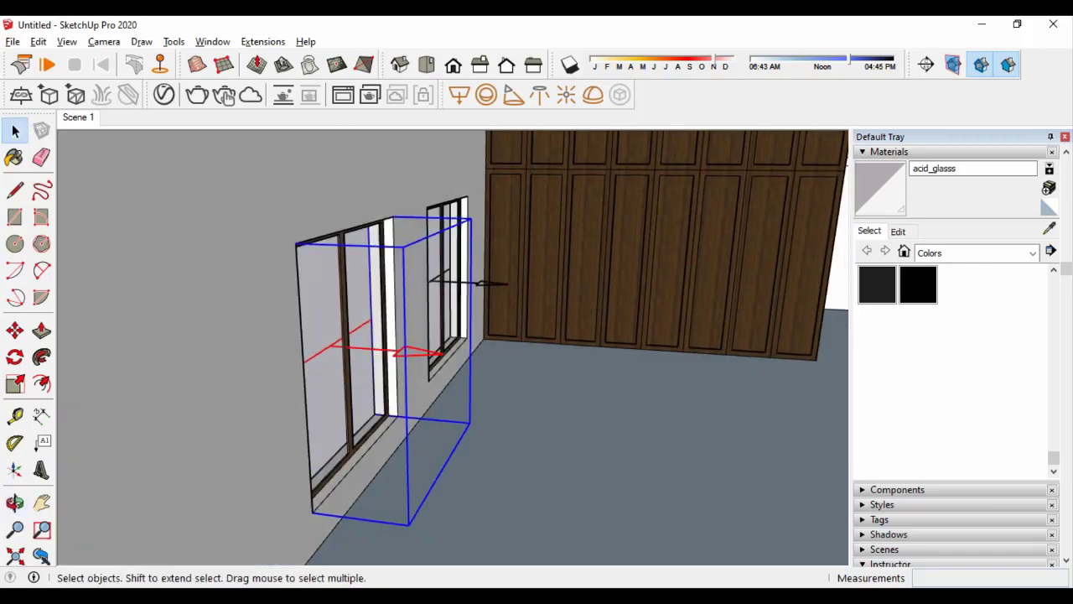
{"action": "scroll", "coordinate": [372, 442], "scroll_direction": "up", "scroll_amount": 2}
{"action": "key", "text": "s"}
{"action": "left_click_drag", "start_coordinate": [371, 442], "coordinate": [251, 339]}
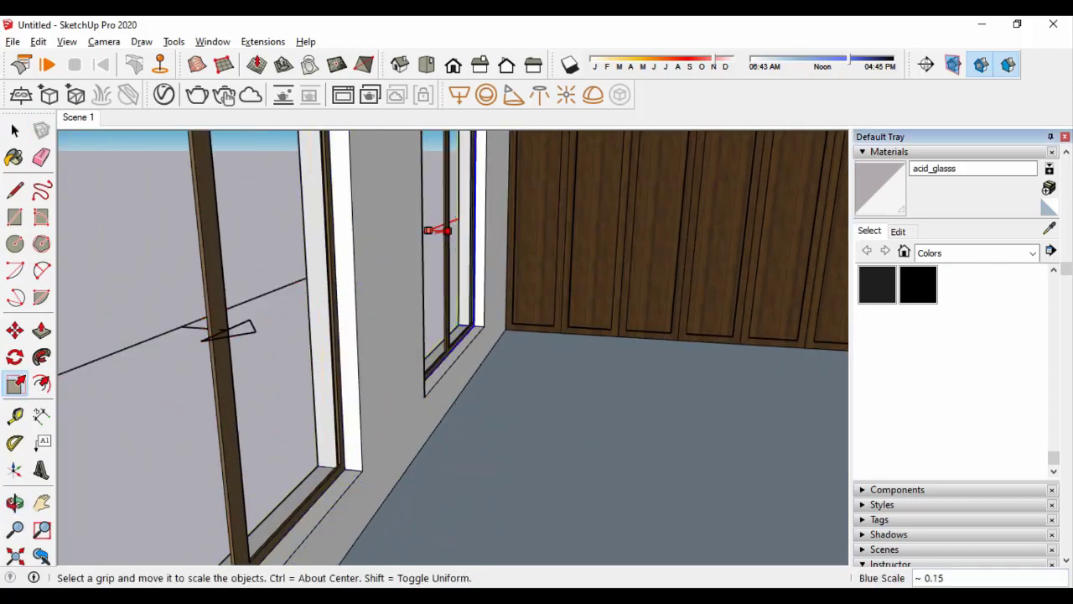
{"action": "scroll", "coordinate": [228, 331], "scroll_direction": "down", "scroll_amount": 3}
{"action": "scroll", "coordinate": [228, 331], "scroll_direction": "down", "scroll_amount": 3}
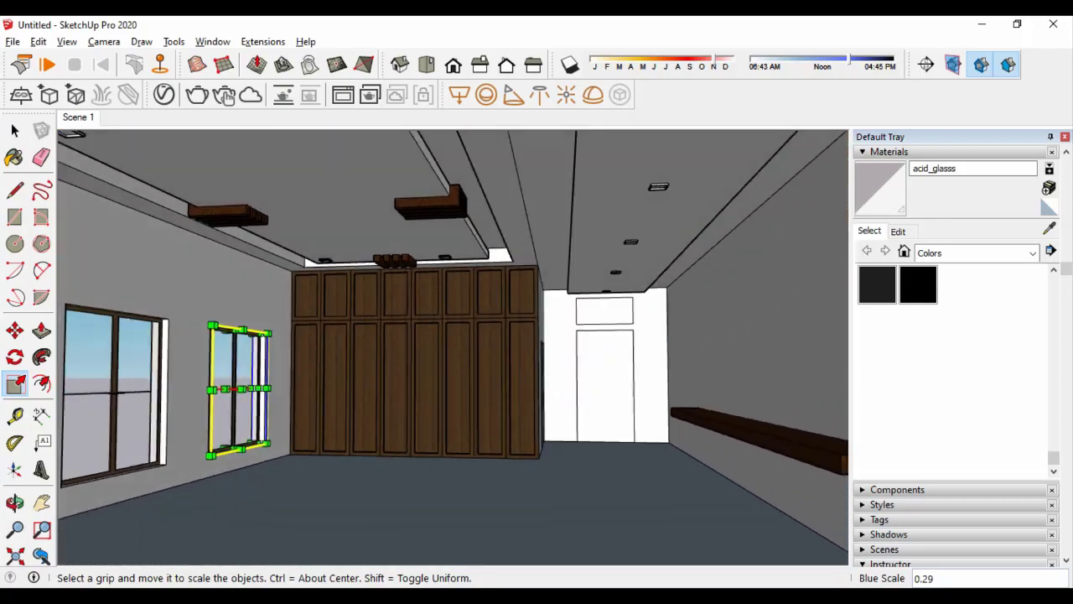
{"action": "scroll", "coordinate": [228, 331], "scroll_direction": "down", "scroll_amount": 4}
{"action": "key", "text": "space"}
{"action": "scroll", "coordinate": [228, 331], "scroll_direction": "up", "scroll_amount": 2}
{"action": "scroll", "coordinate": [228, 331], "scroll_direction": "down", "scroll_amount": 3}
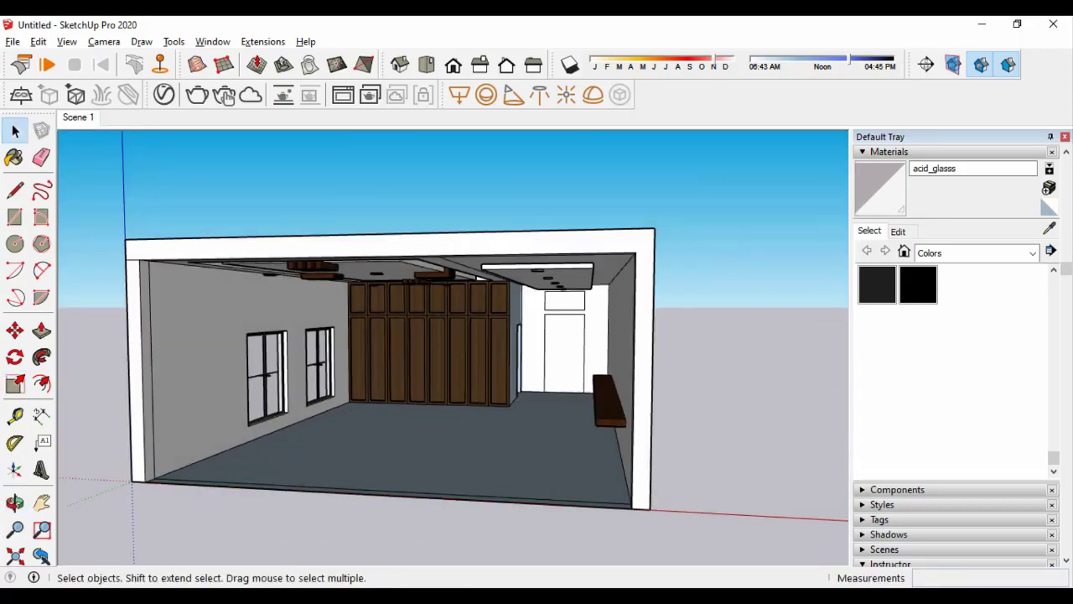
{"action": "middle_click_drag", "start_coordinate": [228, 331], "coordinate": [234, 403]}
Paint the floor with a plain tile material from the V-Ray library
{"action": "scroll", "coordinate": [235, 403], "scroll_direction": "up", "scroll_amount": 1}
{"action": "left_click", "coordinate": [164, 93]}
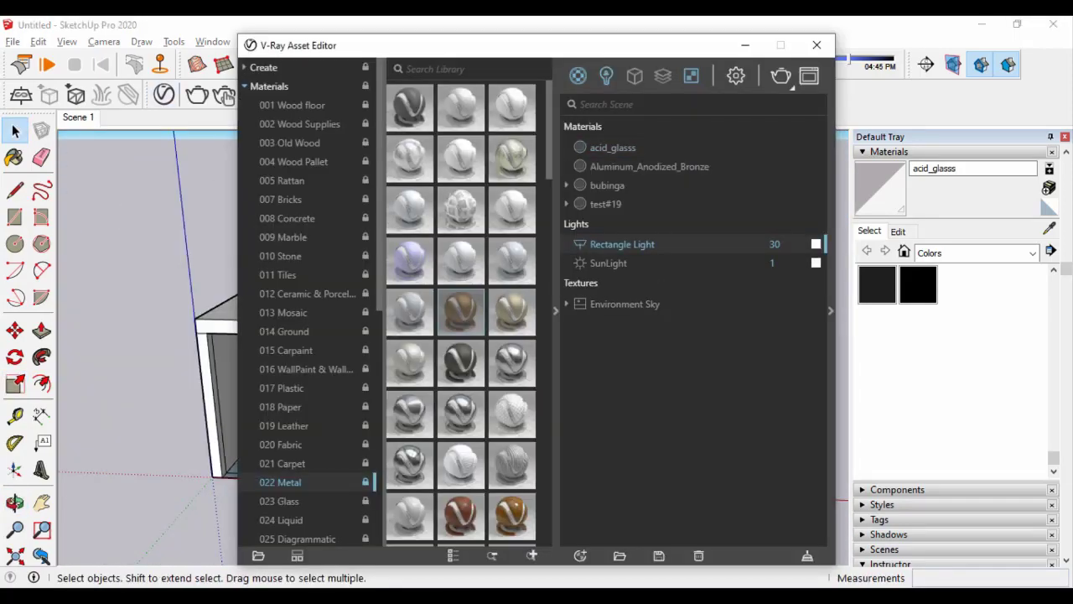
{"action": "left_click", "coordinate": [277, 274]}
{"action": "scroll", "coordinate": [462, 310], "scroll_direction": "down", "scroll_amount": 5}
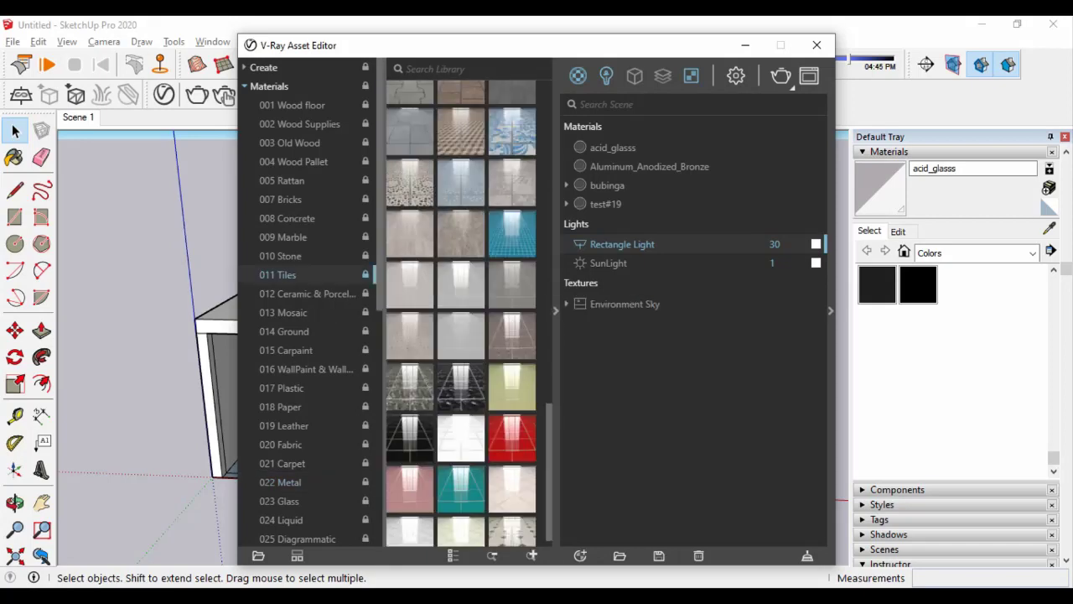
{"action": "left_click_drag", "start_coordinate": [624, 208], "coordinate": [638, 209]}
{"action": "left_click", "coordinate": [15, 157]}
{"action": "middle_click_drag", "start_coordinate": [420, 336], "coordinate": [436, 353]}
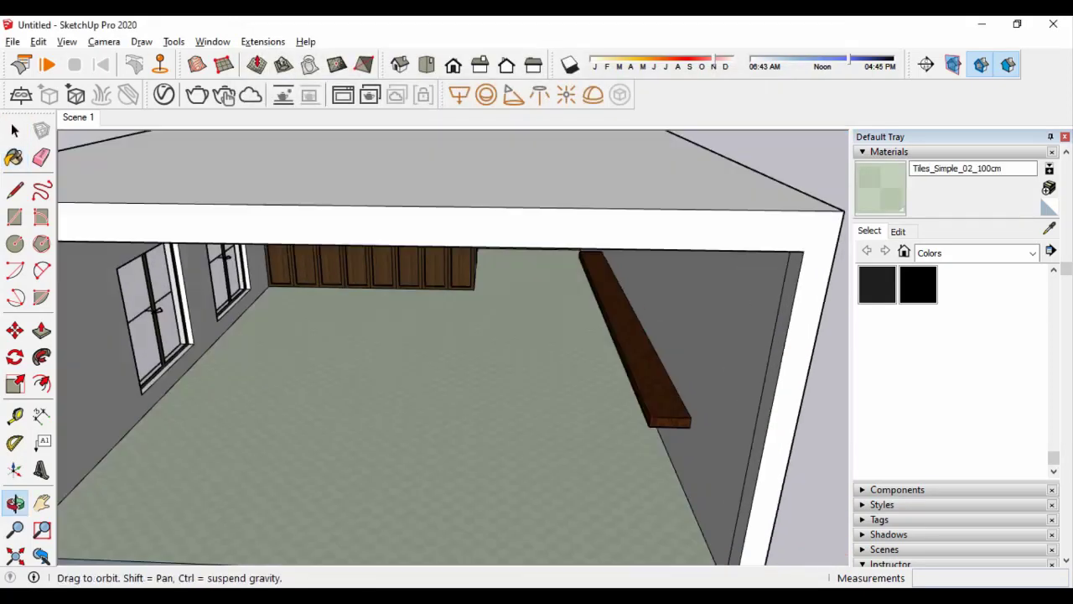
{"action": "scroll", "coordinate": [335, 335], "scroll_direction": "down", "scroll_amount": 3}
Delete the tile material and drop Wood_71 from the 001 Wood floor library onto the floor
{"action": "left_click", "coordinate": [164, 94]}
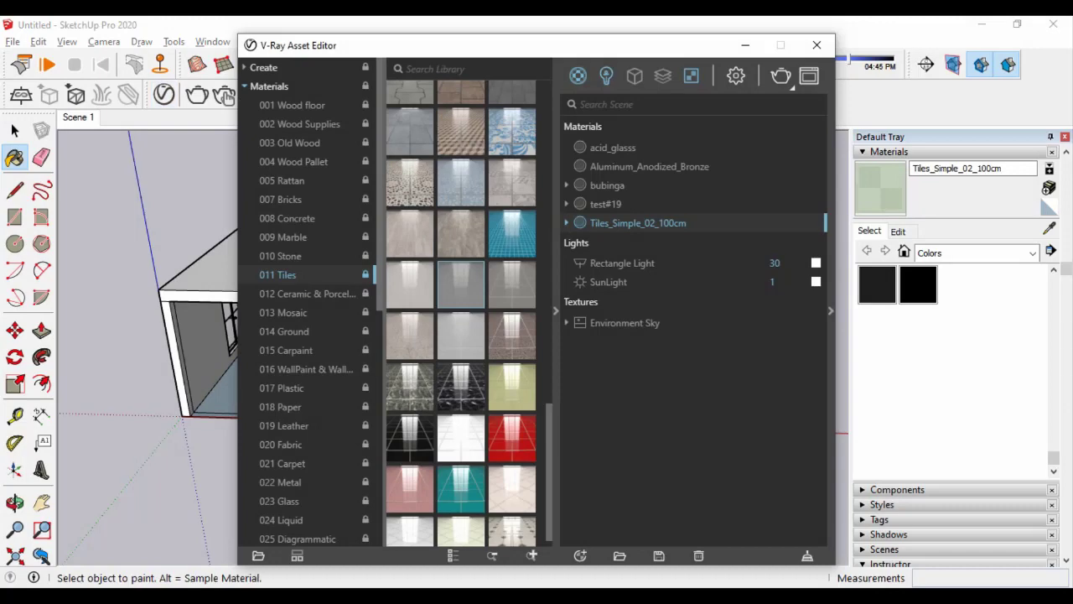
{"action": "left_click", "coordinate": [699, 555]}
{"action": "left_click", "coordinate": [292, 105]}
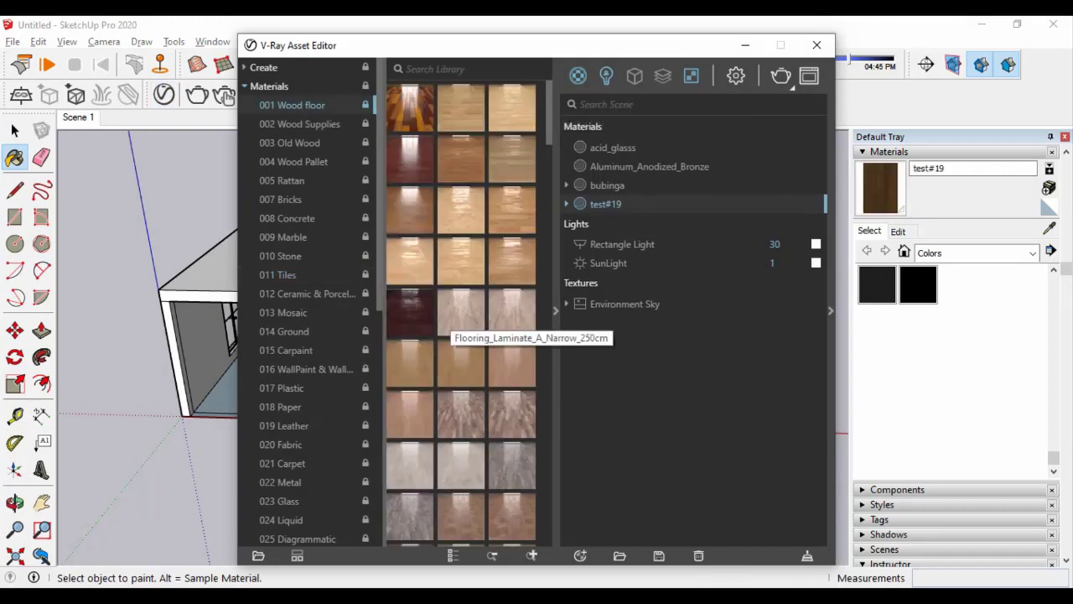
{"action": "scroll", "coordinate": [457, 331], "scroll_direction": "down", "scroll_amount": 1}
{"action": "scroll", "coordinate": [461, 314], "scroll_direction": "down", "scroll_amount": 2}
{"action": "scroll", "coordinate": [461, 315], "scroll_direction": "down", "scroll_amount": 2}
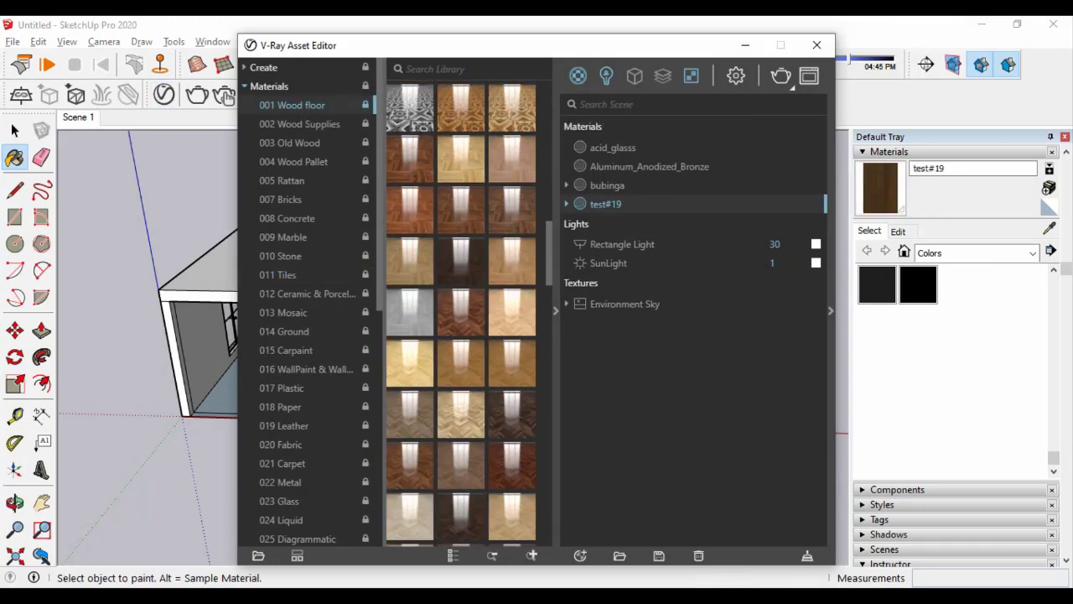
{"action": "scroll", "coordinate": [461, 315], "scroll_direction": "down", "scroll_amount": 2}
{"action": "scroll", "coordinate": [461, 315], "scroll_direction": "down", "scroll_amount": 2}
{"action": "scroll", "coordinate": [461, 314], "scroll_direction": "up", "scroll_amount": 3}
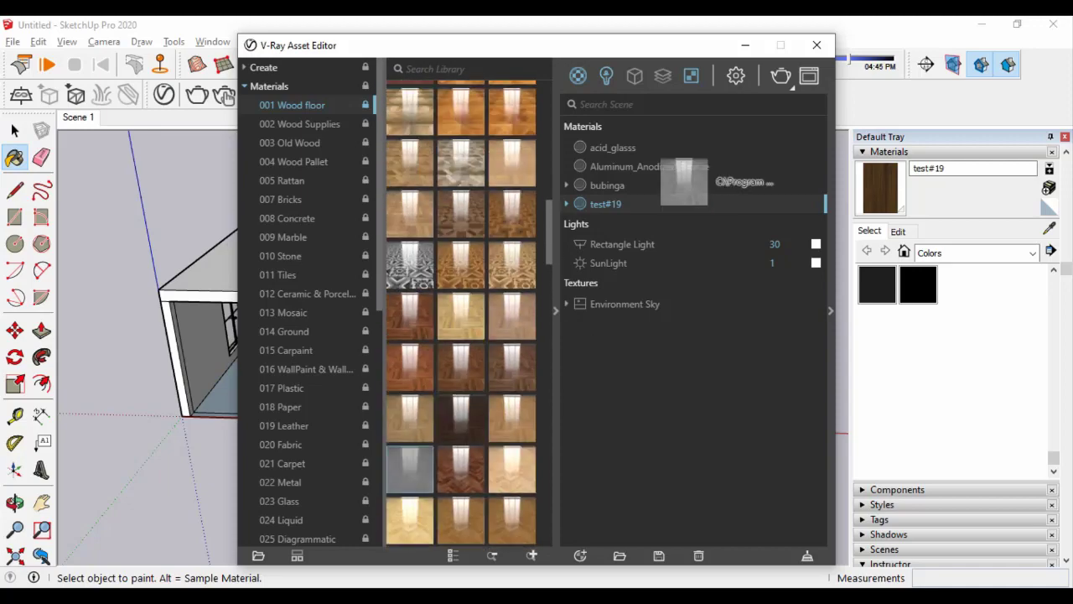
{"action": "scroll", "coordinate": [461, 314], "scroll_direction": "down", "scroll_amount": 5}
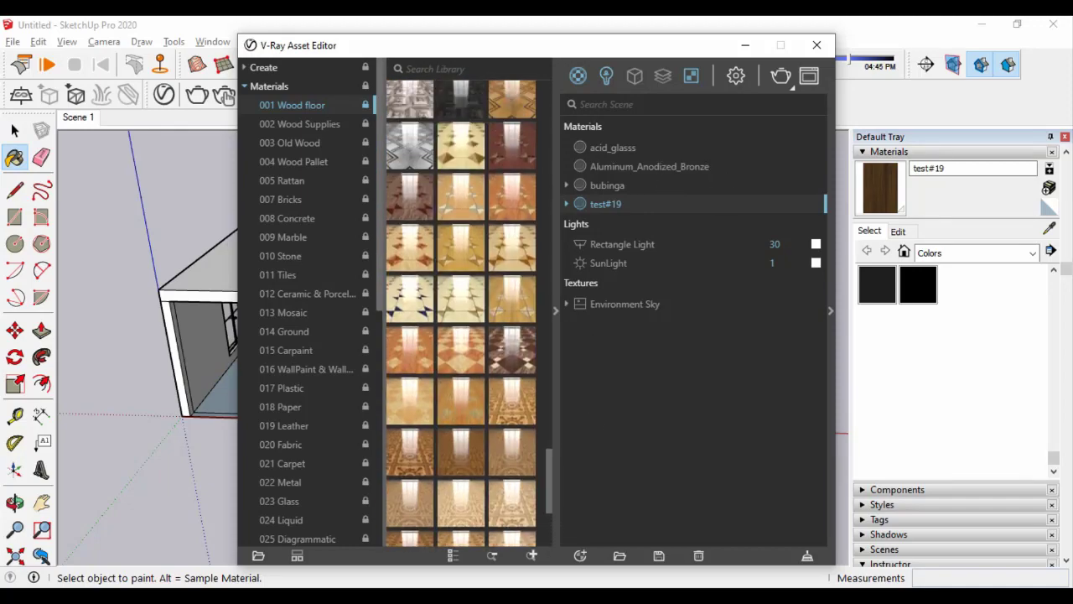
{"action": "left_click_drag", "start_coordinate": [602, 249], "coordinate": [612, 218]}
Fill the floor with Wood_71 and set its texture width to 3'
{"action": "left_click", "coordinate": [817, 44]}
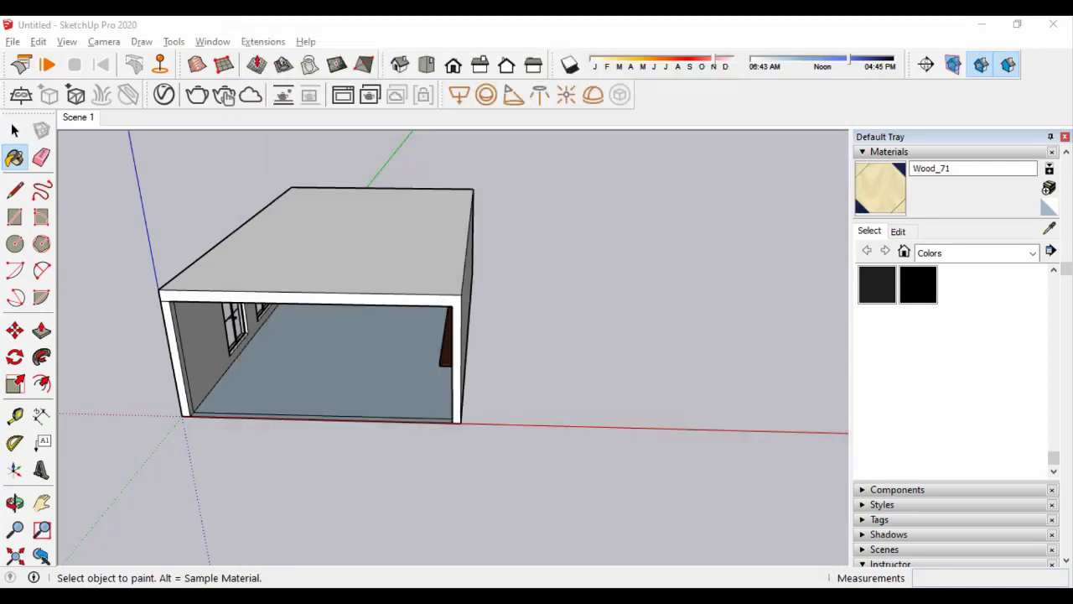
{"action": "left_click", "coordinate": [319, 361]}
{"action": "left_click", "coordinate": [898, 231]}
{"action": "type", "text": "3'"}
{"action": "key", "text": "Return"}
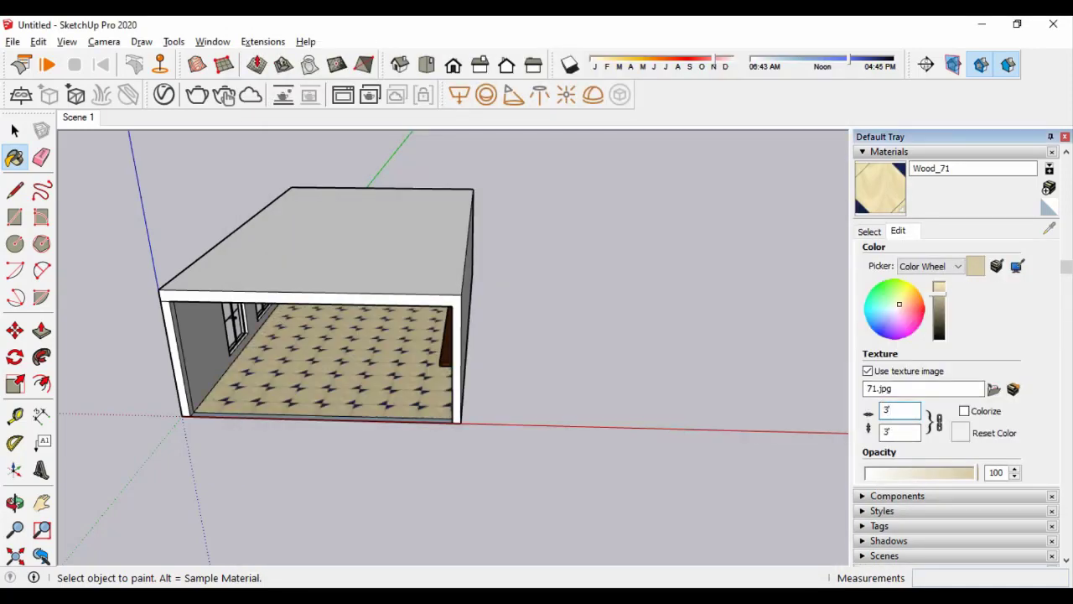
Turn the view toward the right shelf wall and reopen the V-Ray material library
{"action": "scroll", "coordinate": [318, 361], "scroll_direction": "up", "scroll_amount": 5}
{"action": "middle_click_drag", "start_coordinate": [319, 361], "coordinate": [353, 319]}
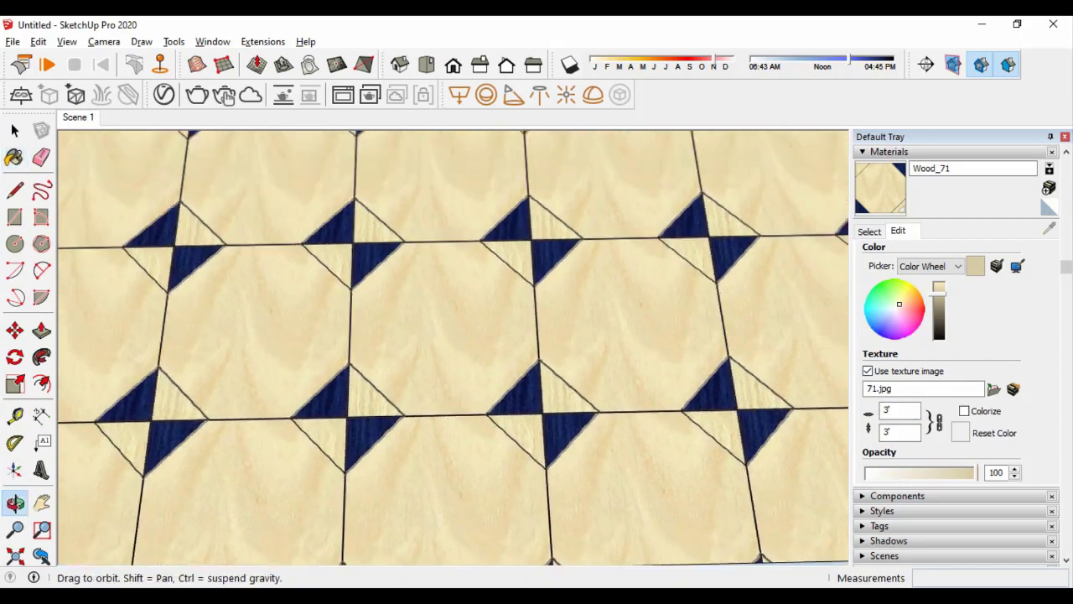
{"action": "scroll", "coordinate": [353, 318], "scroll_direction": "down", "scroll_amount": 3}
{"action": "mouse_move", "coordinate": [469, 325]}
{"action": "middle_mouse_down"}
{"action": "mouse_move", "coordinate": [436, 325]}
{"action": "mouse_move", "coordinate": [504, 333]}
{"action": "middle_mouse_up"}
{"action": "scroll", "coordinate": [442, 335], "scroll_direction": "down", "scroll_amount": 3}
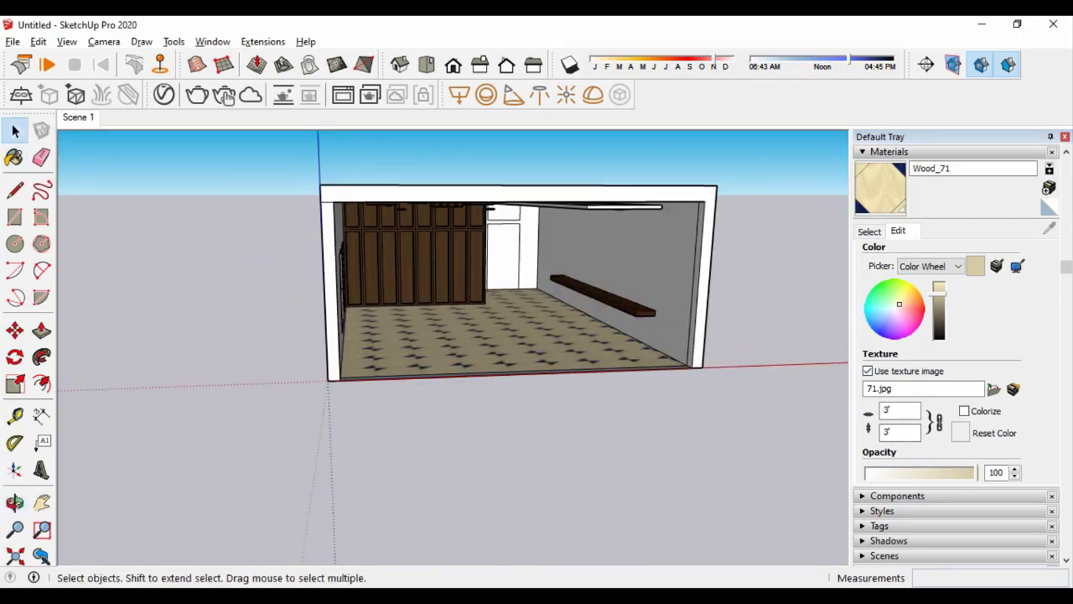
{"action": "left_click", "coordinate": [197, 94]}
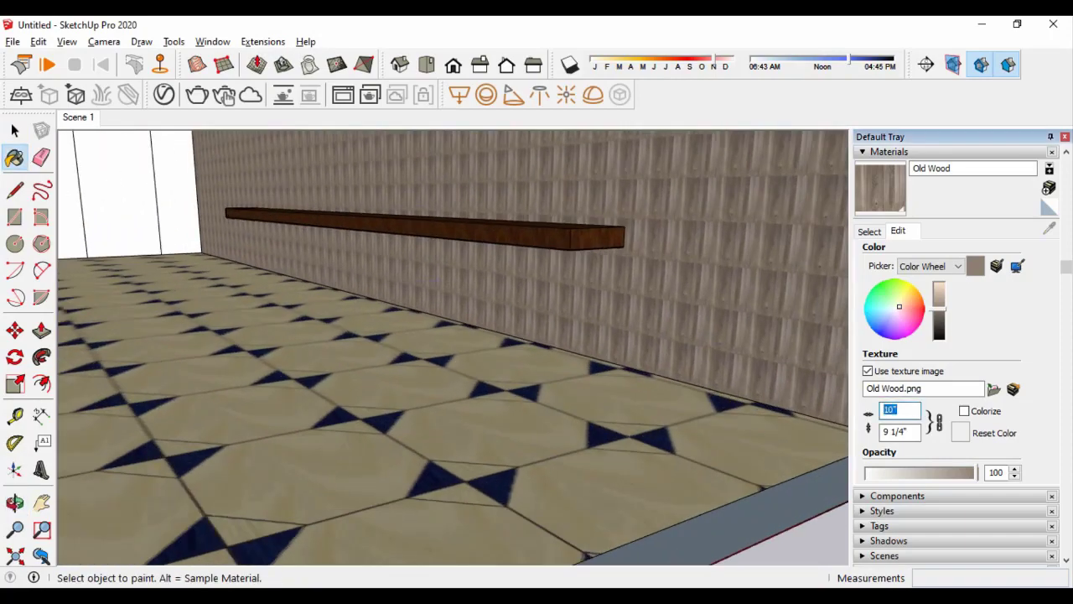
Size the Old Wood wall texture, trying 10' then 6' width, with 11' height
{"action": "key", "text": "Return"}
{"action": "middle_click_drag", "start_coordinate": [453, 348], "coordinate": [537, 348]}
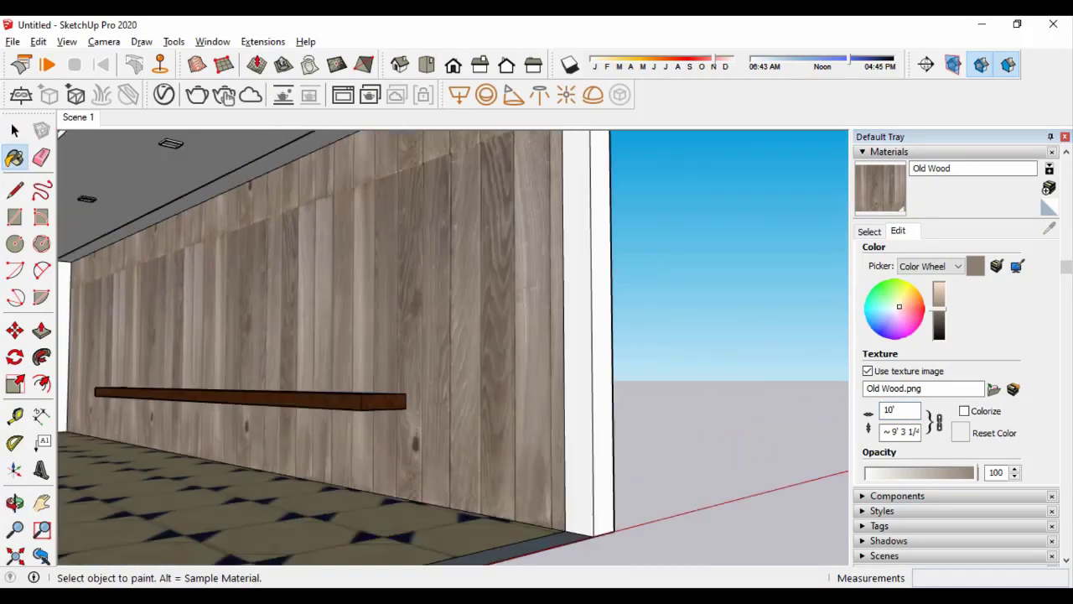
{"action": "scroll", "coordinate": [453, 348], "scroll_direction": "up", "scroll_amount": 5}
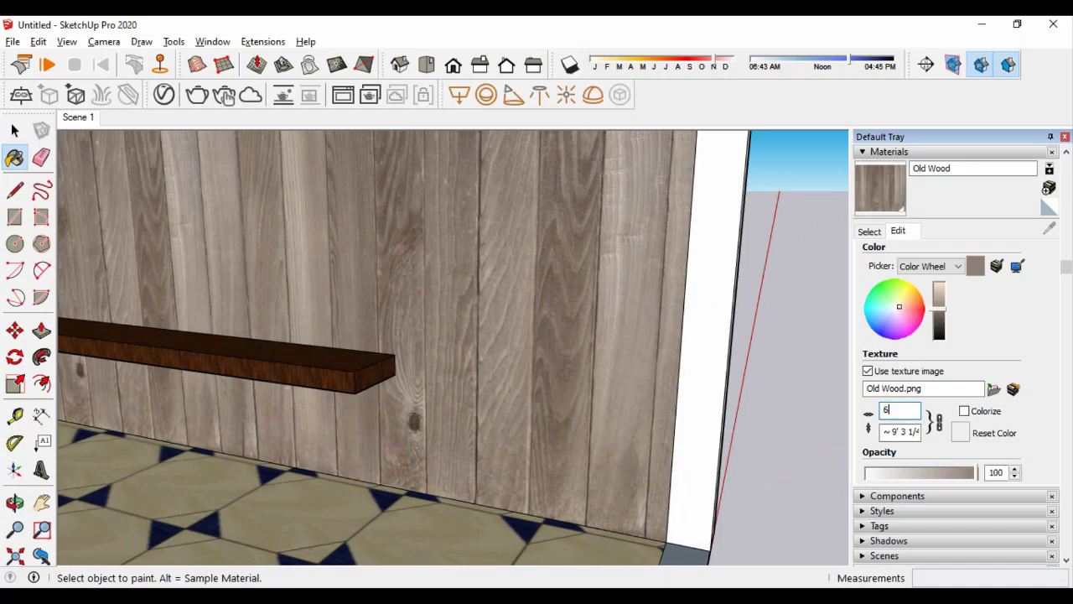
{"action": "scroll", "coordinate": [453, 348], "scroll_direction": "down", "scroll_amount": 3}
{"action": "scroll", "coordinate": [452, 348], "scroll_direction": "down", "scroll_amount": 3}
{"action": "key", "text": "Return"}
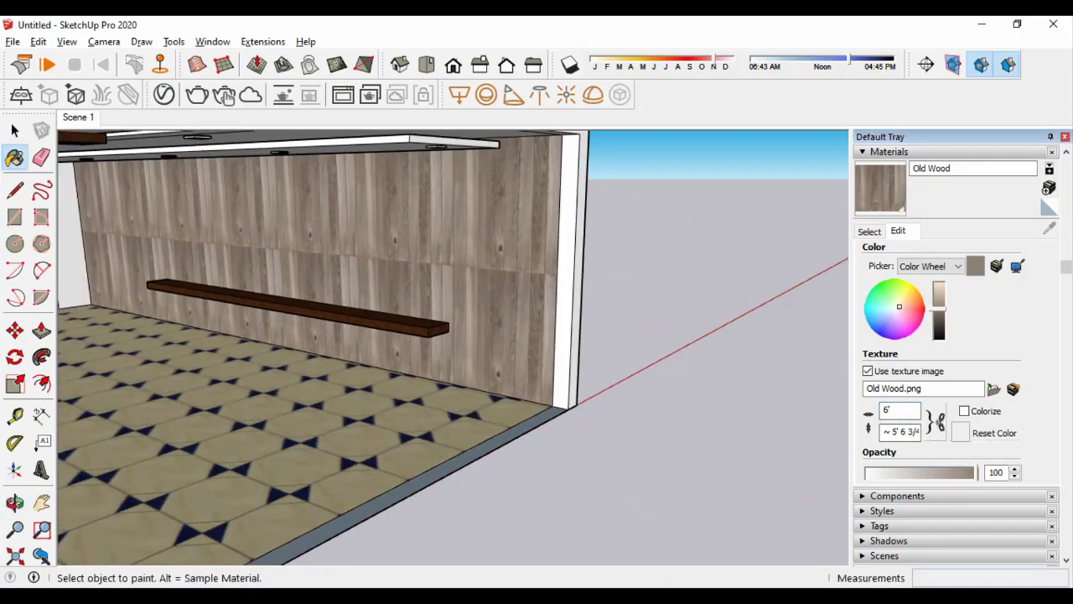
{"action": "type", "text": "11"}
{"action": "key", "text": "Return"}
Narrow the Old Wood wall texture width to 5'
{"action": "mouse_move", "coordinate": [453, 348]}
{"action": "middle_mouse_down"}
{"action": "mouse_move", "coordinate": [503, 336]}
{"action": "mouse_move", "coordinate": [520, 348]}
{"action": "middle_mouse_up"}
{"action": "scroll", "coordinate": [453, 348], "scroll_direction": "down", "scroll_amount": 3}
{"action": "scroll", "coordinate": [453, 348], "scroll_direction": "up", "scroll_amount": 5}
{"action": "scroll", "coordinate": [453, 348], "scroll_direction": "down", "scroll_amount": 3}
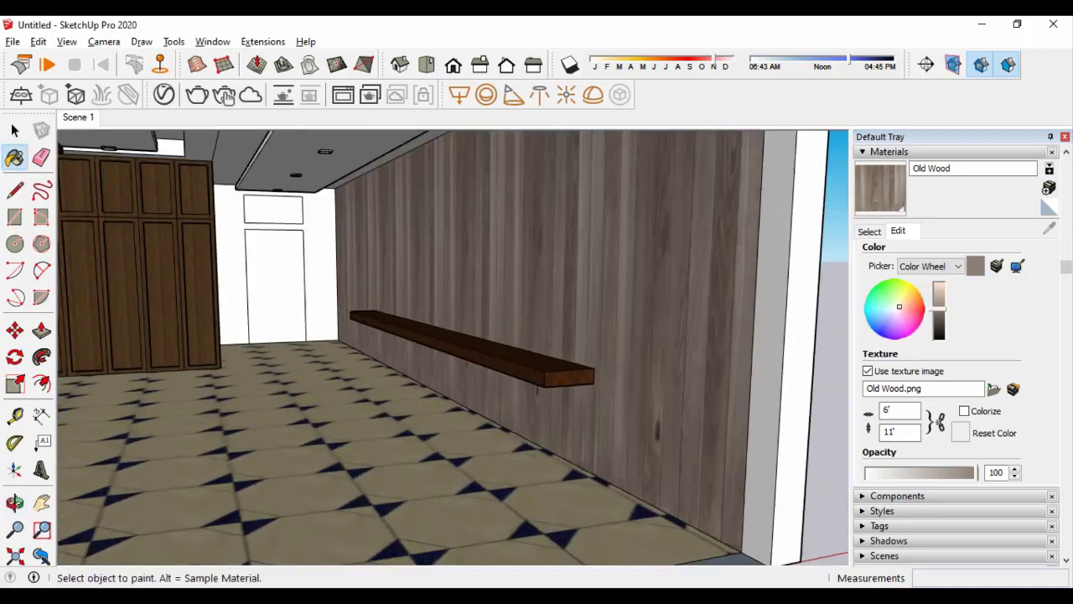
{"action": "scroll", "coordinate": [452, 348], "scroll_direction": "up", "scroll_amount": 3}
{"action": "scroll", "coordinate": [453, 348], "scroll_direction": "up", "scroll_amount": 3}
{"action": "mouse_move", "coordinate": [453, 348]}
{"action": "middle_mouse_down"}
{"action": "mouse_move", "coordinate": [470, 360]}
{"action": "mouse_move", "coordinate": [486, 348]}
{"action": "middle_mouse_up"}
{"action": "scroll", "coordinate": [453, 348], "scroll_direction": "down", "scroll_amount": 3}
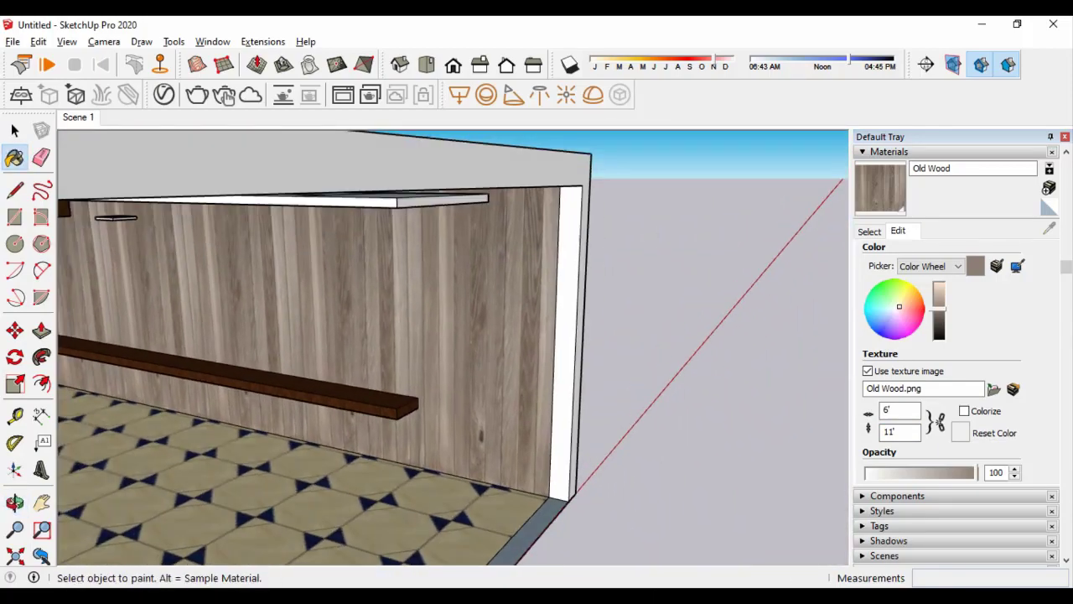
{"action": "type", "text": "5"}
{"action": "key", "text": "Return"}
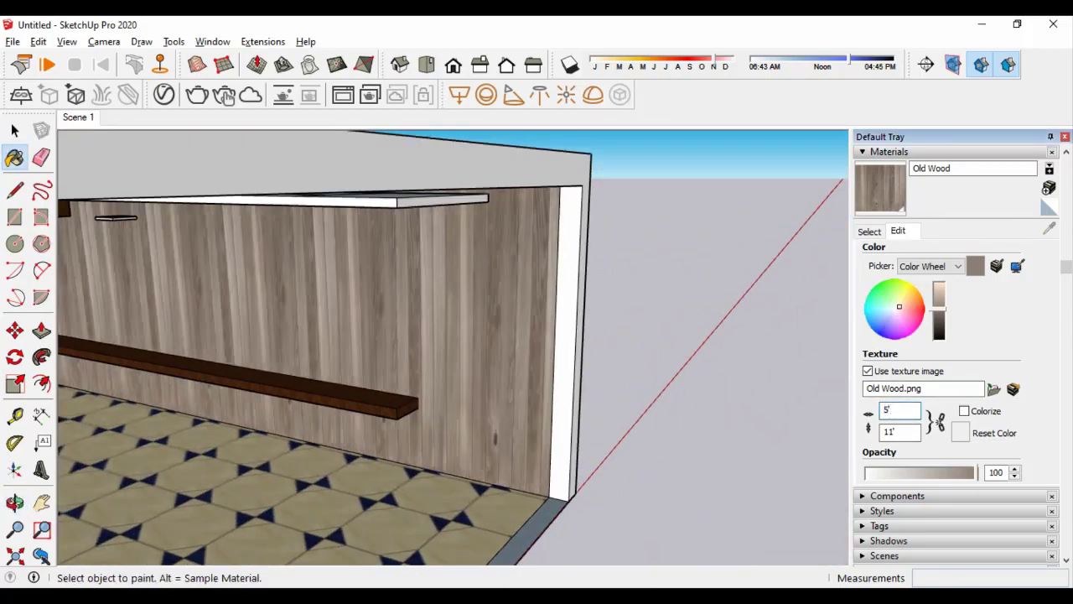
Zoom out to the whole room and return to the Select tool
{"action": "middle_click_drag", "start_coordinate": [453, 349], "coordinate": [537, 348]}
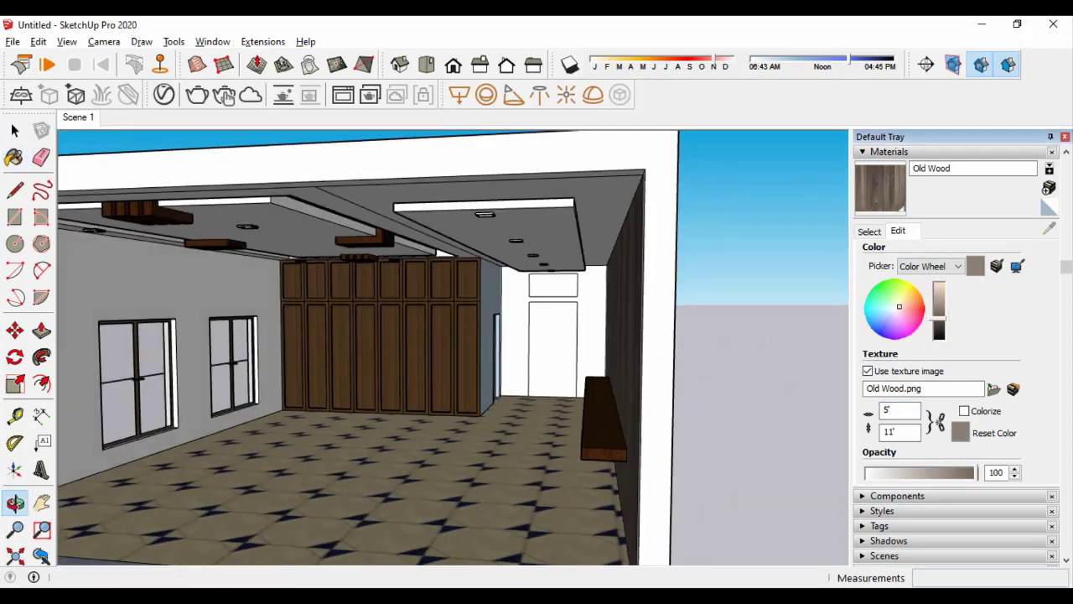
{"action": "key", "text": "space"}
{"action": "scroll", "coordinate": [453, 348], "scroll_direction": "down", "scroll_amount": 5}
{"action": "scroll", "coordinate": [453, 348], "scroll_direction": "up", "scroll_amount": 5}
{"action": "scroll", "coordinate": [486, 360], "scroll_direction": "up", "scroll_amount": 2}
{"action": "scroll", "coordinate": [486, 361], "scroll_direction": "up", "scroll_amount": 2}
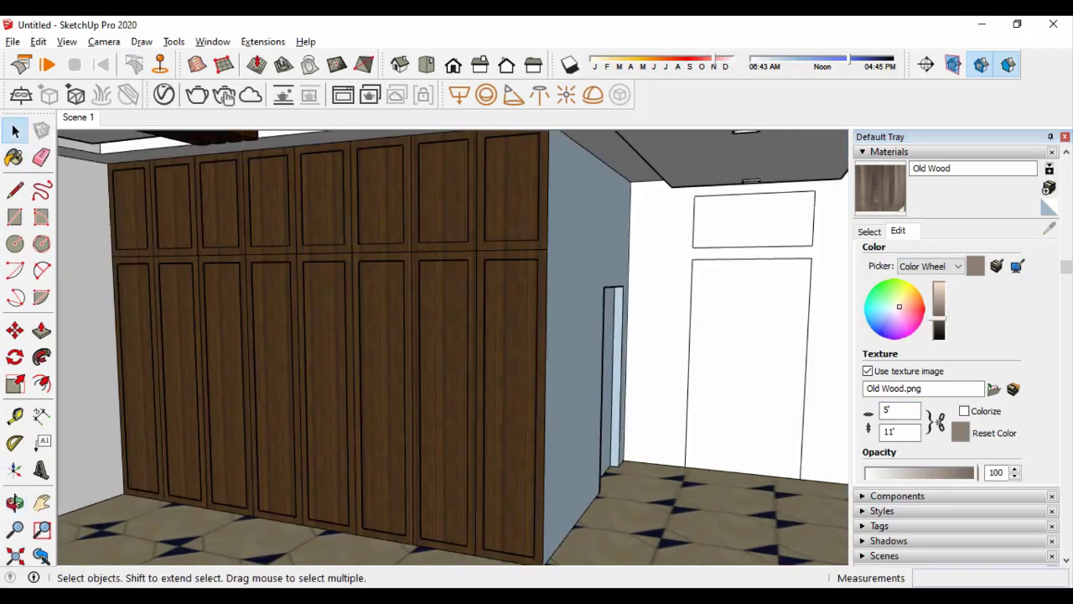
{"action": "scroll", "coordinate": [453, 348], "scroll_direction": "down", "scroll_amount": 5}
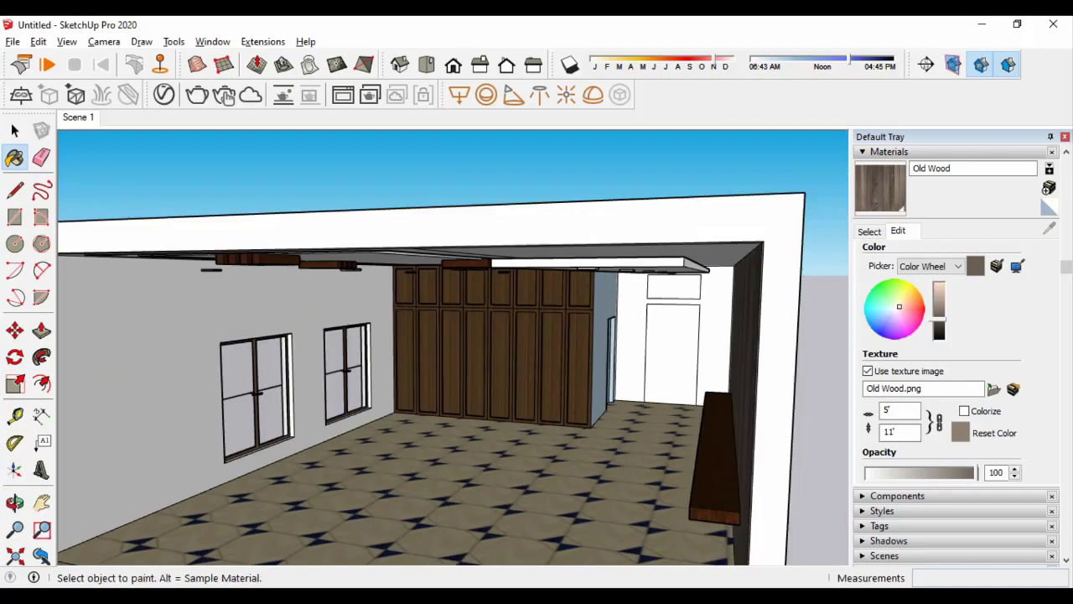
{"action": "key", "text": "space"}
{"action": "scroll", "coordinate": [453, 348], "scroll_direction": "down", "scroll_amount": 3}
{"action": "scroll", "coordinate": [453, 348], "scroll_direction": "down", "scroll_amount": 3}
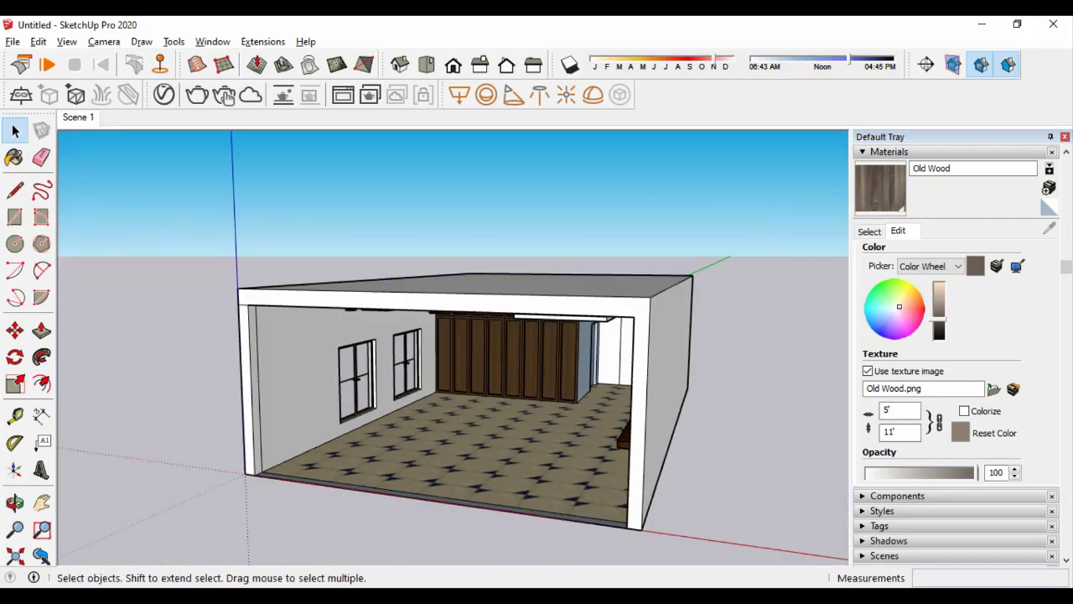
Import the curtain .skp model into the room via File > Import
{"action": "left_click", "coordinate": [13, 41]}
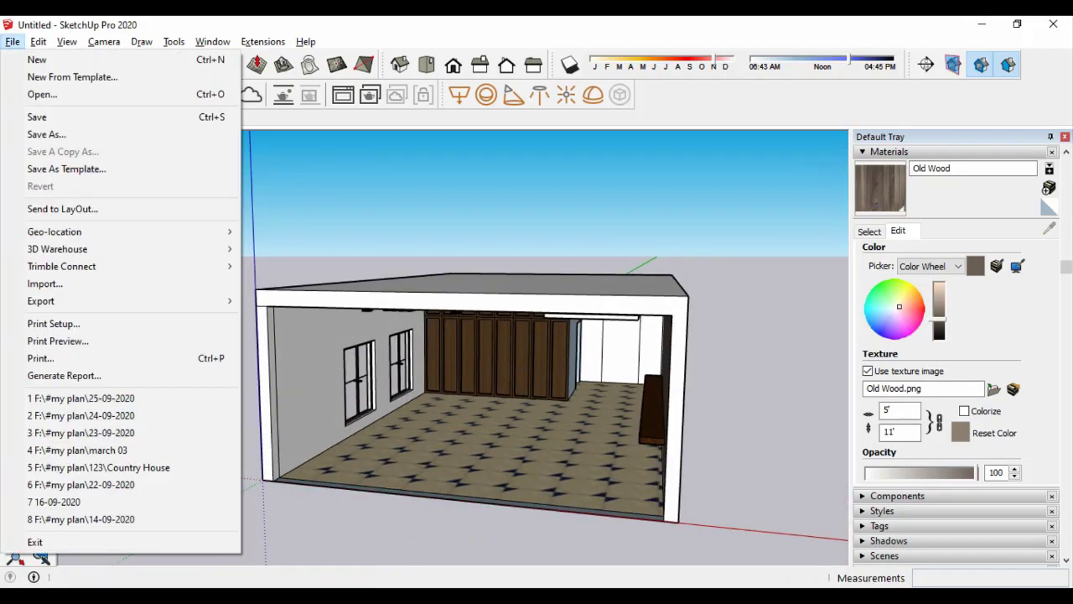
{"action": "left_click", "coordinate": [42, 283]}
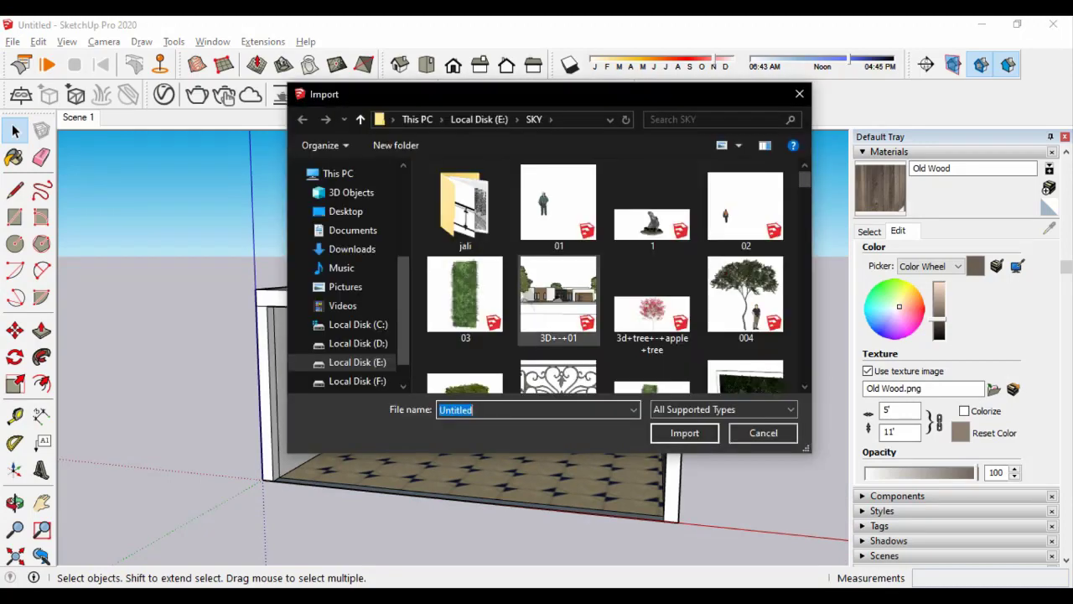
{"action": "scroll", "coordinate": [558, 243], "scroll_direction": "down", "scroll_amount": 3}
{"action": "scroll", "coordinate": [558, 243], "scroll_direction": "down", "scroll_amount": 3}
{"action": "scroll", "coordinate": [558, 243], "scroll_direction": "down", "scroll_amount": 3}
{"action": "scroll", "coordinate": [559, 243], "scroll_direction": "up", "scroll_amount": 1}
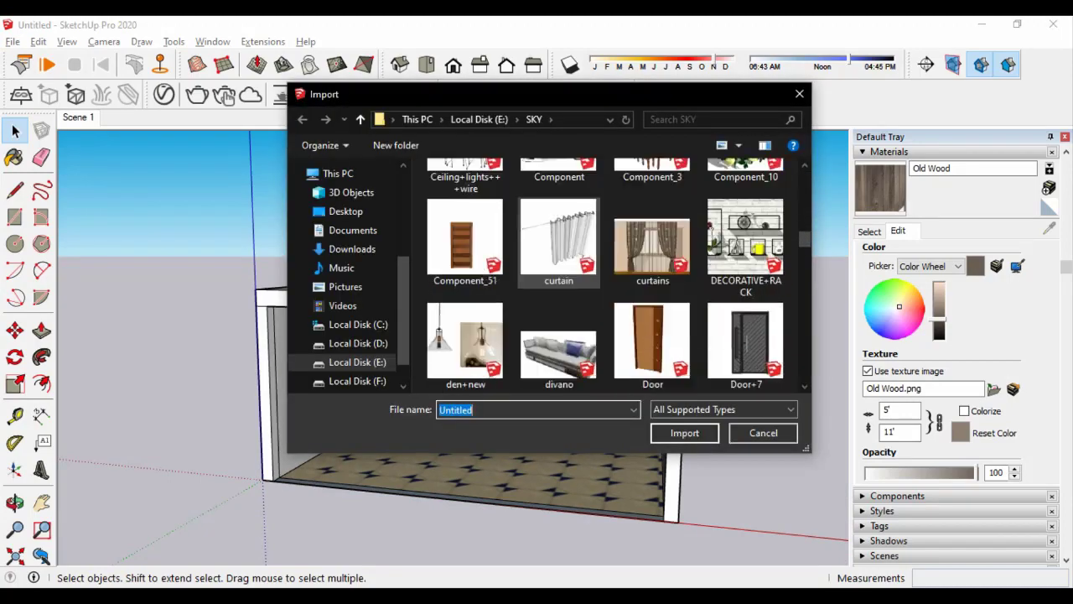
{"action": "scroll", "coordinate": [559, 243], "scroll_direction": "down", "scroll_amount": 3}
{"action": "scroll", "coordinate": [558, 244], "scroll_direction": "down", "scroll_amount": 3}
{"action": "scroll", "coordinate": [558, 243], "scroll_direction": "down", "scroll_amount": 3}
{"action": "scroll", "coordinate": [559, 281], "scroll_direction": "down", "scroll_amount": 3}
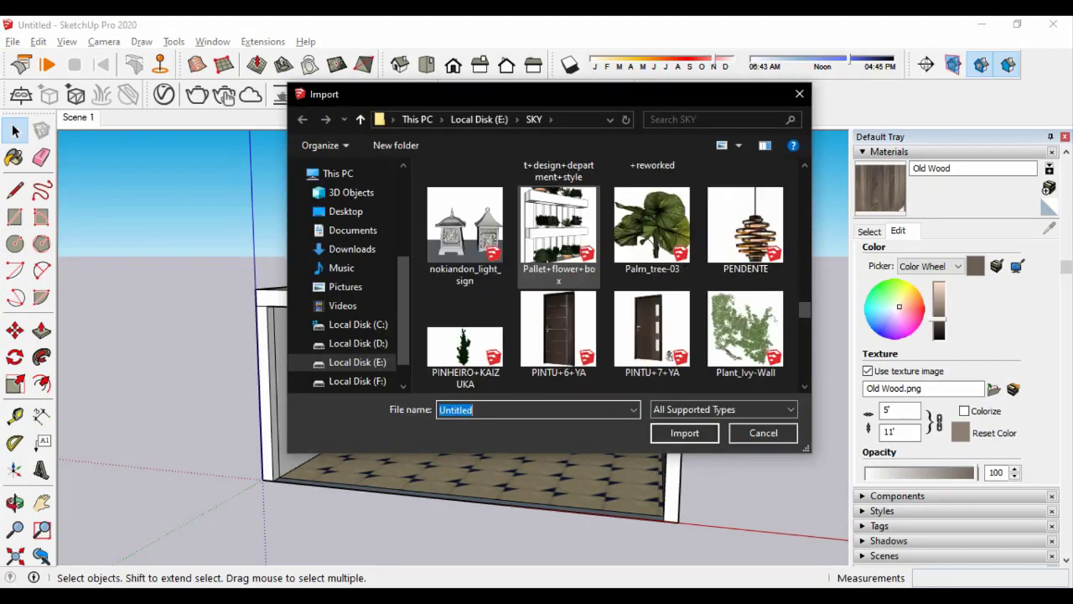
{"action": "scroll", "coordinate": [558, 281], "scroll_direction": "up", "scroll_amount": 10}
{"action": "scroll", "coordinate": [559, 281], "scroll_direction": "up", "scroll_amount": 5}
{"action": "scroll", "coordinate": [558, 281], "scroll_direction": "up", "scroll_amount": 5}
{"action": "scroll", "coordinate": [558, 281], "scroll_direction": "down", "scroll_amount": 3}
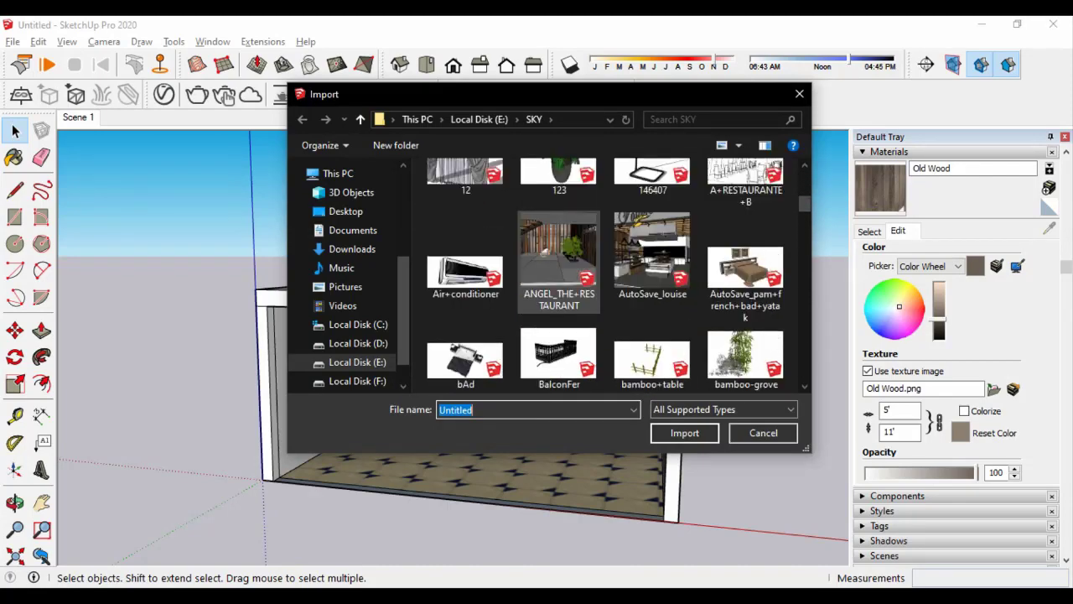
{"action": "scroll", "coordinate": [558, 281], "scroll_direction": "down", "scroll_amount": 3}
{"action": "left_click", "coordinate": [684, 432]}
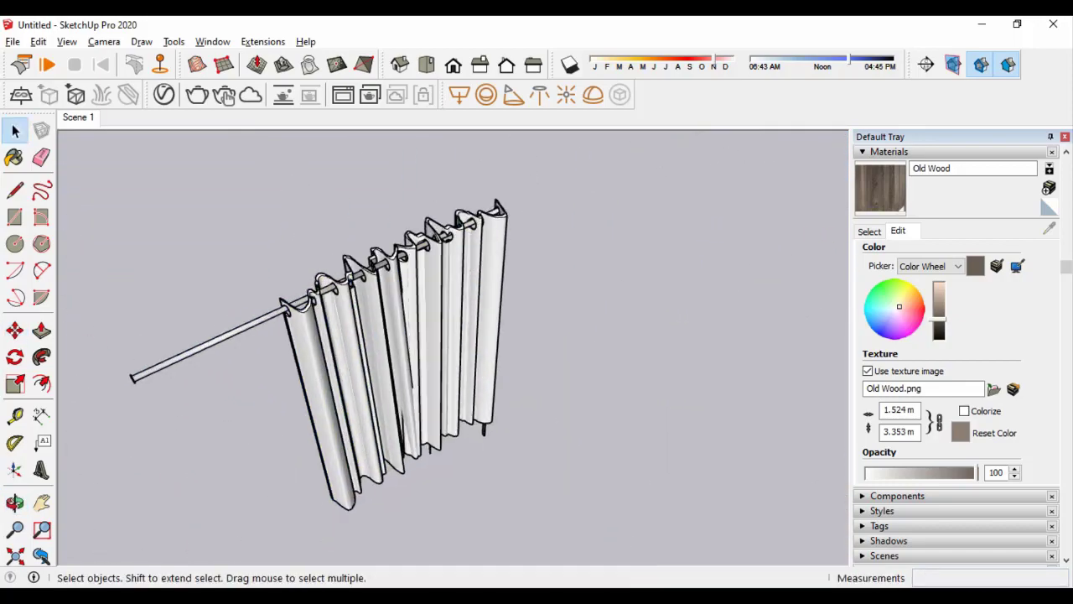
Delete the right curtain panel and copy the remaining panel to the rod end
{"action": "key", "text": "Delete"}
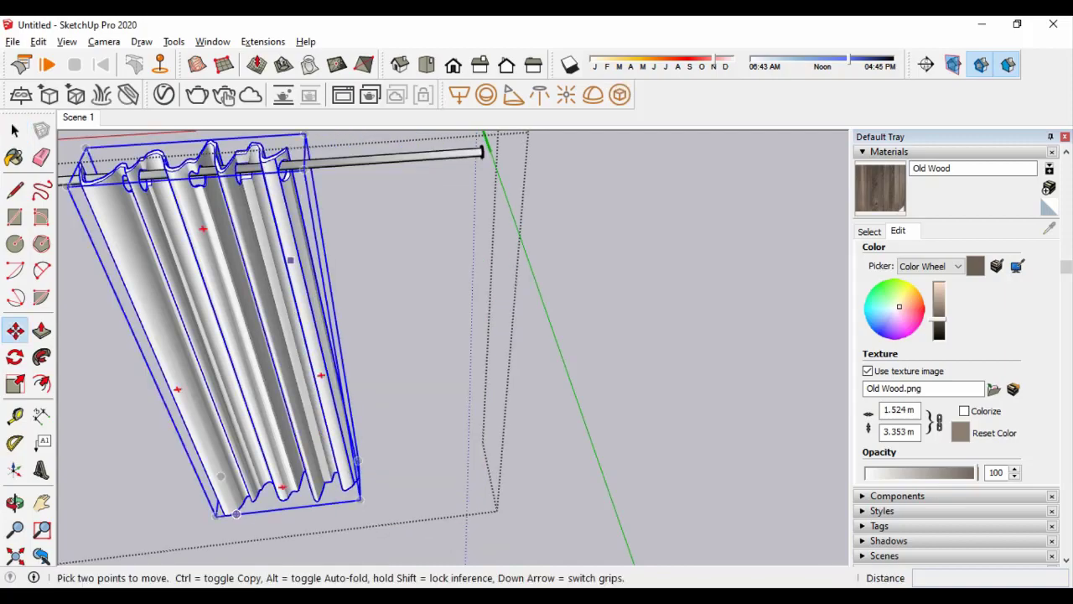
{"action": "scroll", "coordinate": [210, 167], "scroll_direction": "up", "scroll_amount": 10}
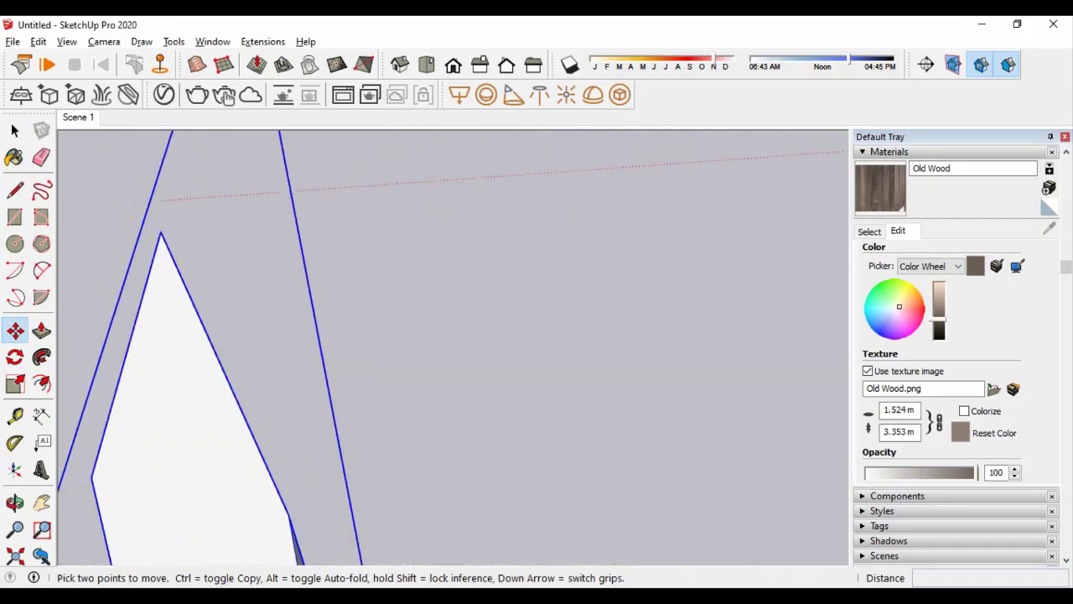
{"action": "scroll", "coordinate": [161, 232], "scroll_direction": "down", "scroll_amount": 5}
{"action": "scroll", "coordinate": [251, 293], "scroll_direction": "up", "scroll_amount": 5}
{"action": "scroll", "coordinate": [374, 355], "scroll_direction": "up", "scroll_amount": 3}
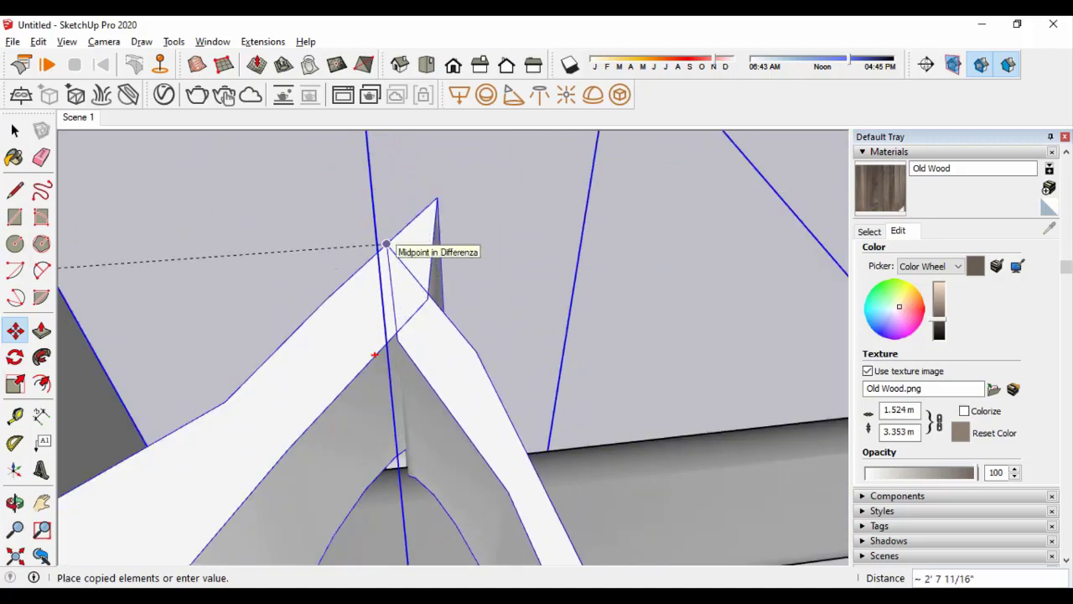
{"action": "scroll", "coordinate": [437, 198], "scroll_direction": "down", "scroll_amount": 3}
{"action": "scroll", "coordinate": [436, 198], "scroll_direction": "down", "scroll_amount": 2}
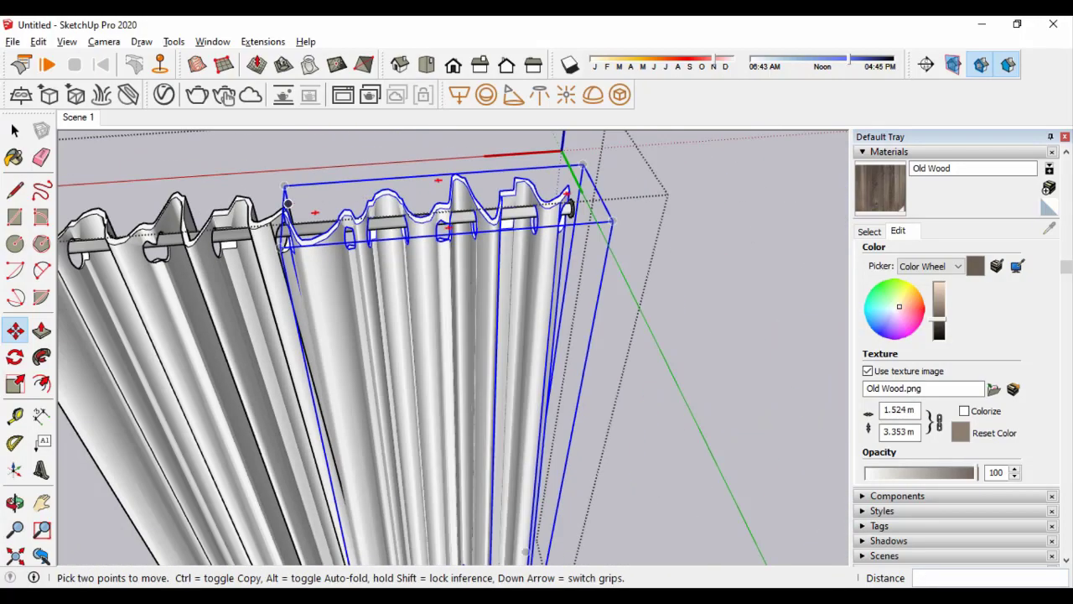
{"action": "scroll", "coordinate": [572, 193], "scroll_direction": "up", "scroll_amount": 3}
{"action": "scroll", "coordinate": [572, 193], "scroll_direction": "up", "scroll_amount": 2}
{"action": "left_click", "coordinate": [572, 193]}
{"action": "scroll", "coordinate": [572, 193], "scroll_direction": "down", "scroll_amount": 4}
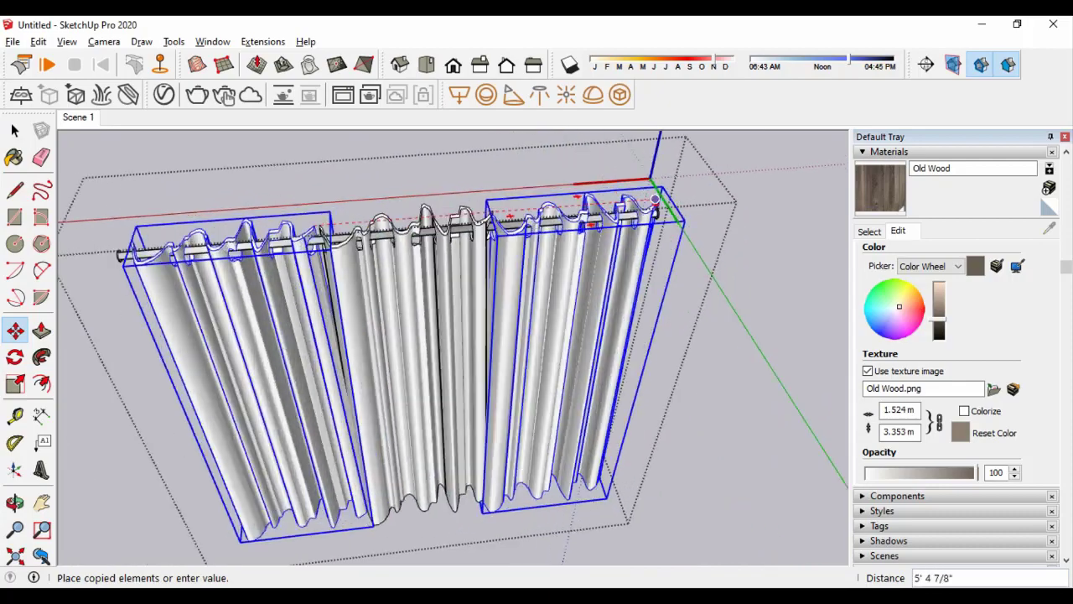
{"action": "scroll", "coordinate": [370, 244], "scroll_direction": "up", "scroll_amount": 3}
{"action": "scroll", "coordinate": [370, 244], "scroll_direction": "up", "scroll_amount": 2}
{"action": "left_click", "coordinate": [370, 244]}
{"action": "scroll", "coordinate": [370, 244], "scroll_direction": "down", "scroll_amount": 5}
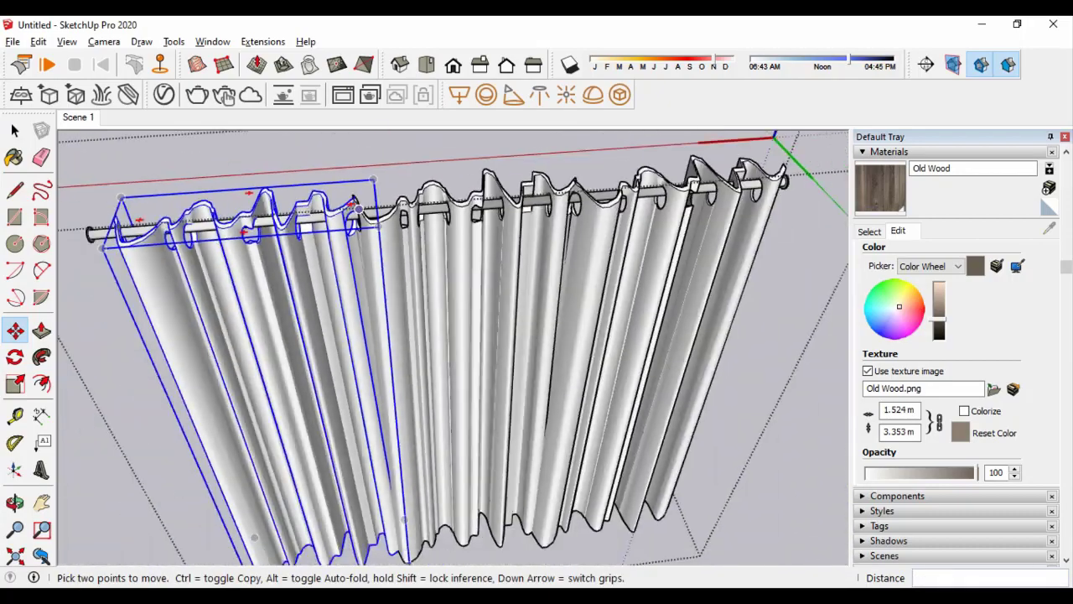
{"action": "middle_click_drag", "start_coordinate": [369, 244], "coordinate": [403, 268]}
Adjust the curtain panel's position and size near the windows with Move and Scale
{"action": "key", "text": "m"}
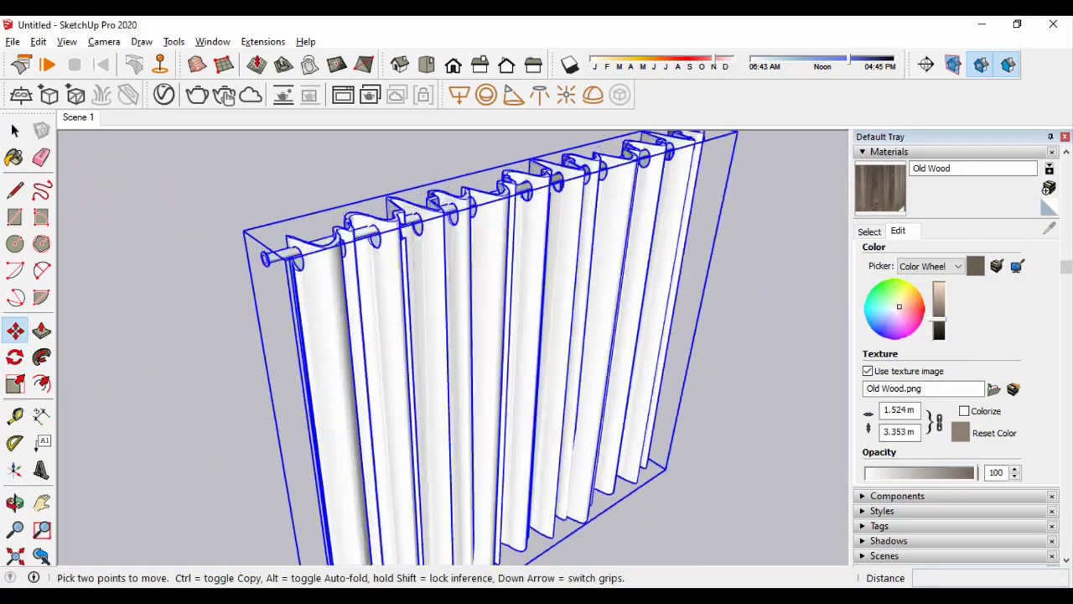
{"action": "scroll", "coordinate": [453, 336], "scroll_direction": "up", "scroll_amount": 3}
{"action": "scroll", "coordinate": [453, 335], "scroll_direction": "up", "scroll_amount": 3}
{"action": "scroll", "coordinate": [773, 443], "scroll_direction": "down", "scroll_amount": 4}
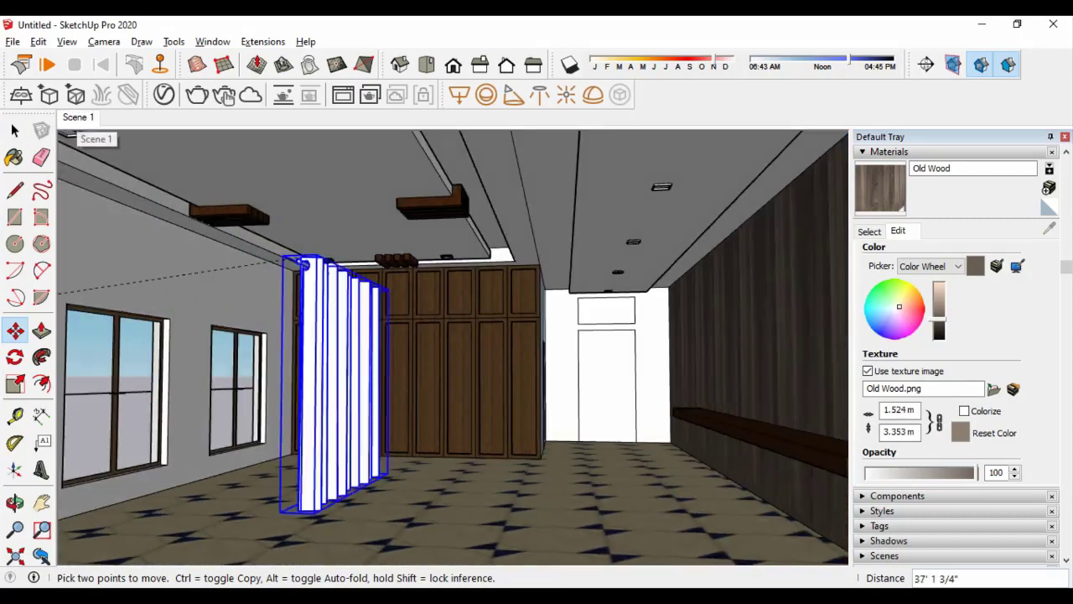
{"action": "scroll", "coordinate": [347, 311], "scroll_direction": "down", "scroll_amount": 2}
{"action": "scroll", "coordinate": [197, 283], "scroll_direction": "down", "scroll_amount": 2}
{"action": "scroll", "coordinate": [197, 282], "scroll_direction": "up", "scroll_amount": 3}
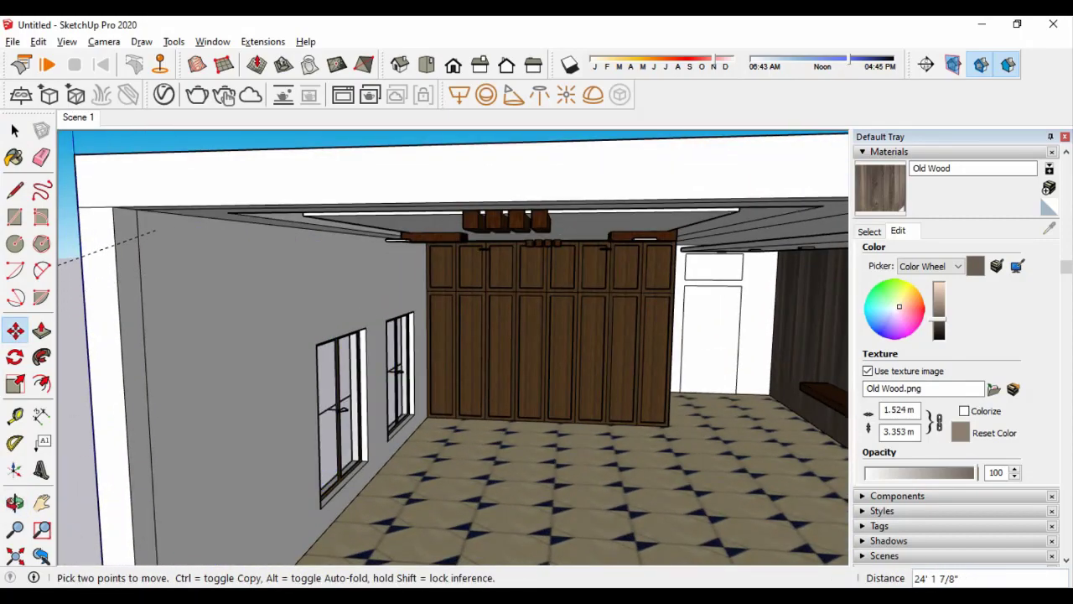
{"action": "mouse_move", "coordinate": [453, 336]}
{"action": "middle_mouse_down"}
{"action": "mouse_move", "coordinate": [503, 318]}
{"action": "mouse_move", "coordinate": [453, 386]}
{"action": "middle_mouse_up"}
{"action": "scroll", "coordinate": [453, 336], "scroll_direction": "down", "scroll_amount": 2}
{"action": "key", "text": "s"}
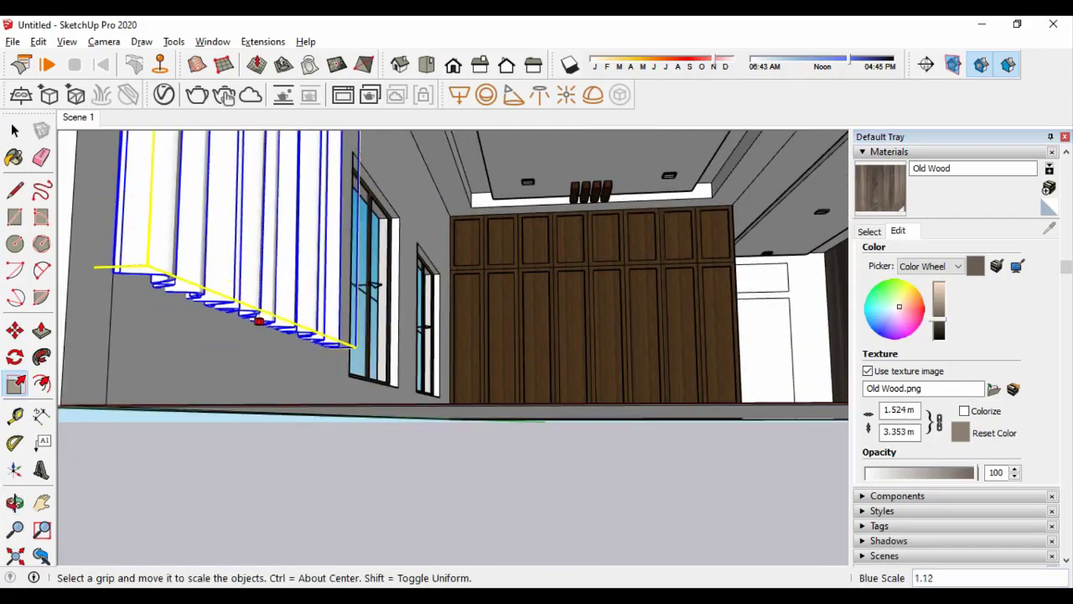
{"action": "mouse_move", "coordinate": [453, 335]}
{"action": "middle_mouse_down"}
{"action": "mouse_move", "coordinate": [391, 491]}
{"action": "mouse_move", "coordinate": [453, 436]}
{"action": "mouse_move", "coordinate": [469, 403]}
{"action": "mouse_move", "coordinate": [503, 394]}
{"action": "mouse_move", "coordinate": [436, 352]}
{"action": "mouse_move", "coordinate": [420, 361]}
{"action": "mouse_move", "coordinate": [453, 377]}
{"action": "middle_mouse_up"}
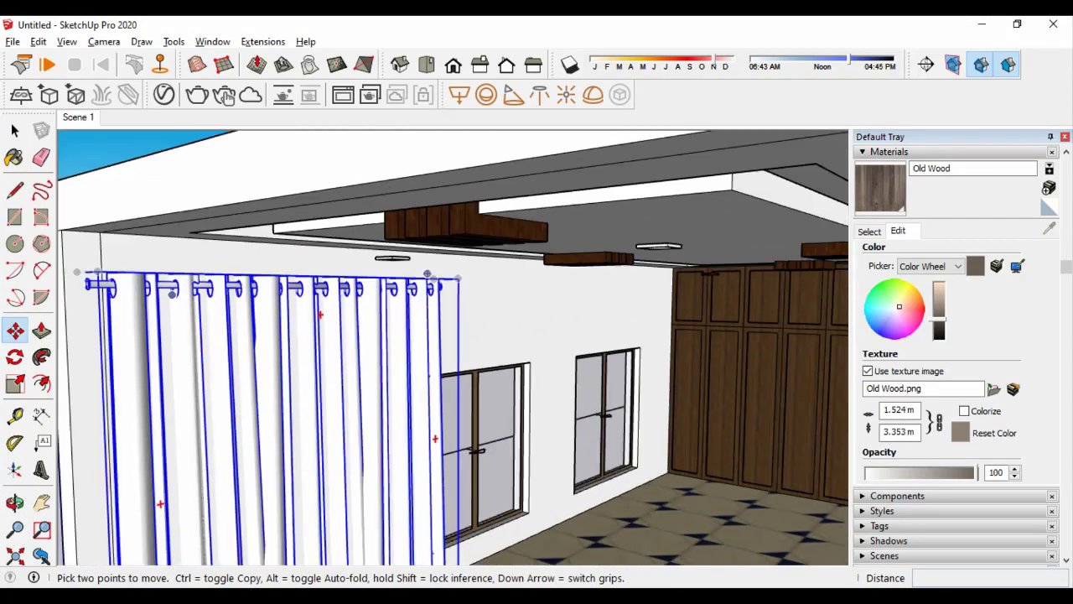
Copy the curtain panel further along the window wall to extend the row
{"action": "left_click", "coordinate": [88, 283]}
{"action": "key", "text": "ctrl"}
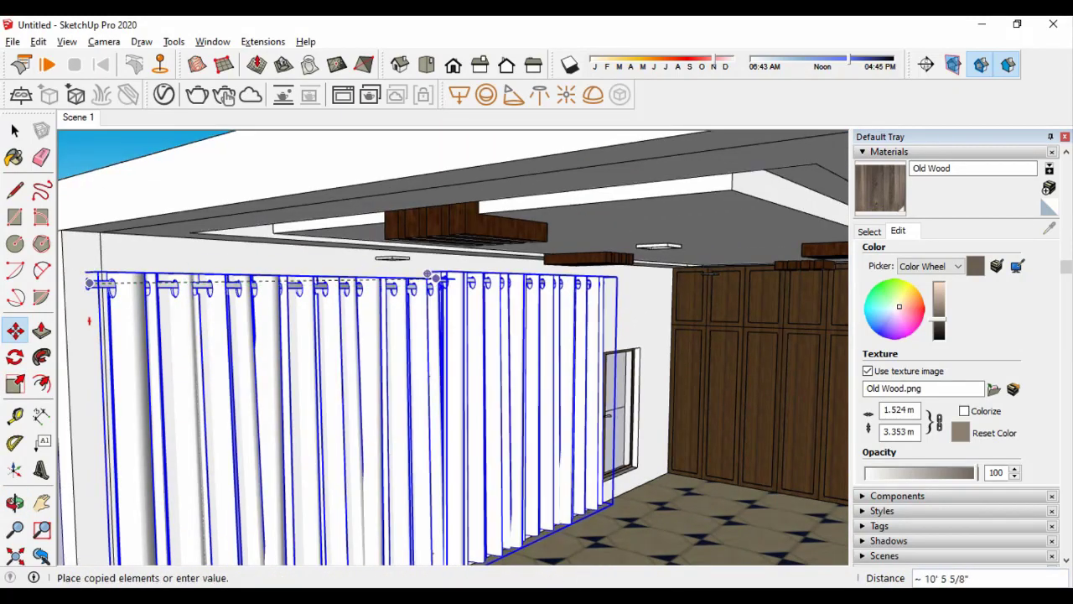
{"action": "left_click", "coordinate": [438, 288]}
{"action": "middle_click_drag", "start_coordinate": [438, 288], "coordinate": [352, 327]}
{"action": "scroll", "coordinate": [453, 335], "scroll_direction": "down", "scroll_amount": 3}
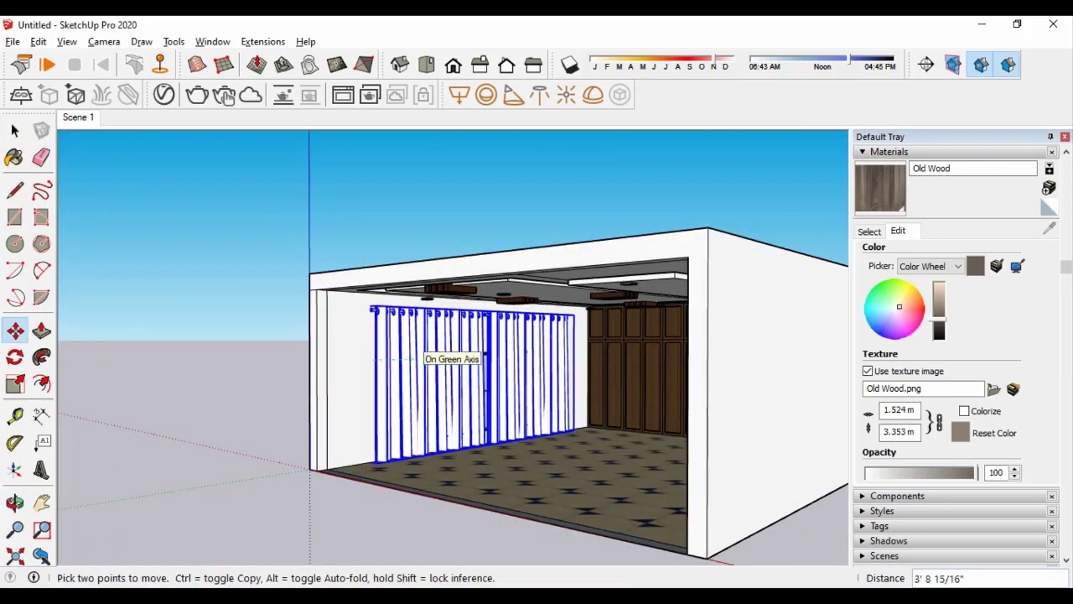
{"action": "scroll", "coordinate": [587, 361], "scroll_direction": "up", "scroll_amount": 3}
{"action": "scroll", "coordinate": [587, 360], "scroll_direction": "up", "scroll_amount": 3}
{"action": "scroll", "coordinate": [587, 360], "scroll_direction": "down", "scroll_amount": 5}
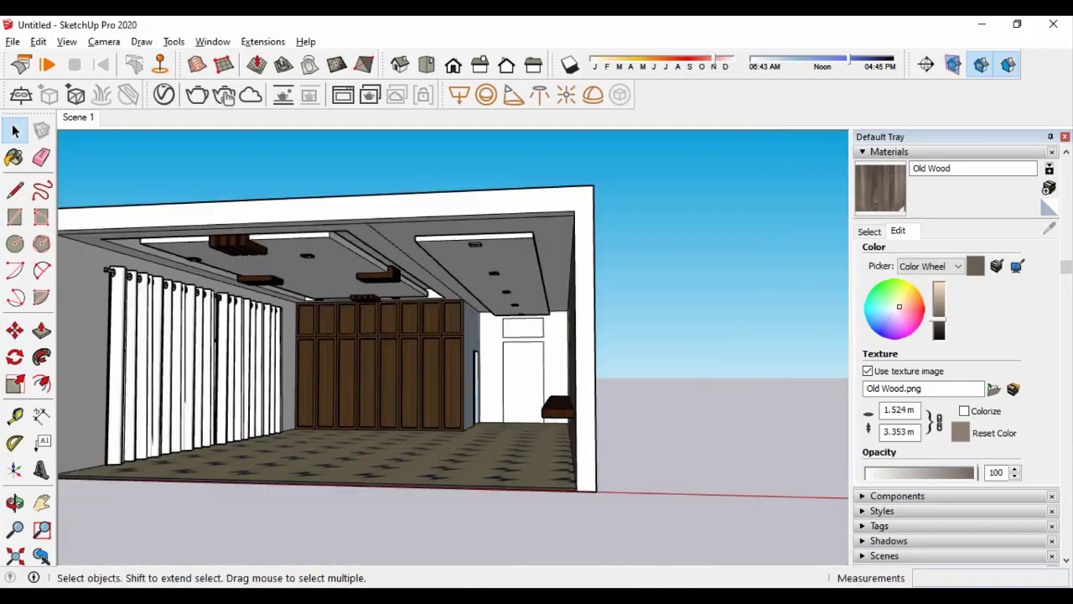
{"action": "scroll", "coordinate": [587, 361], "scroll_direction": "down", "scroll_amount": 3}
{"action": "scroll", "coordinate": [469, 369], "scroll_direction": "up", "scroll_amount": 5}
{"action": "scroll", "coordinate": [470, 369], "scroll_direction": "up", "scroll_amount": 2}
{"action": "scroll", "coordinate": [470, 369], "scroll_direction": "up", "scroll_amount": 2}
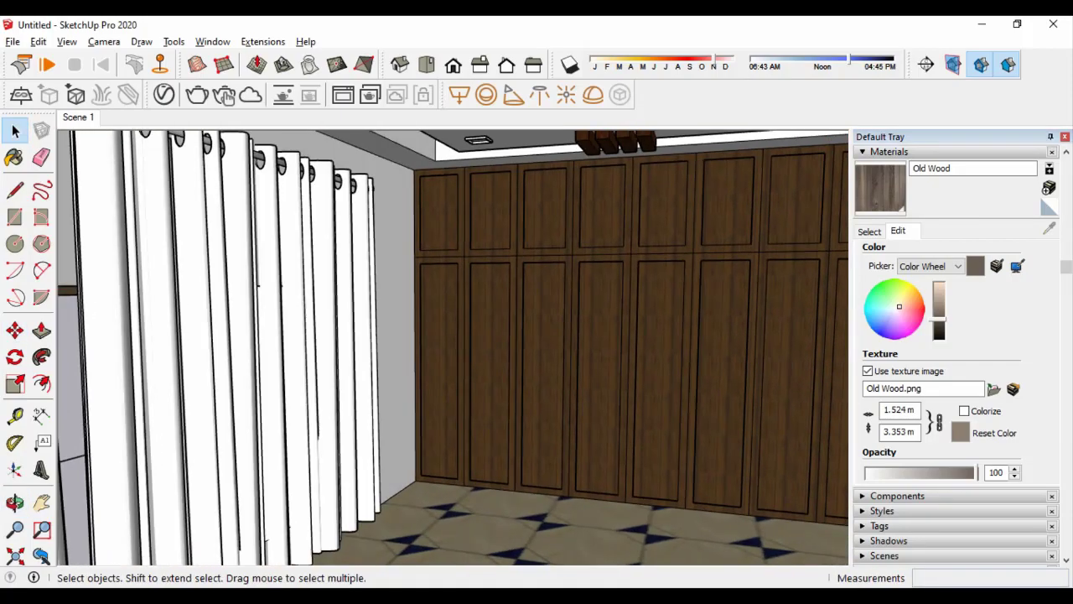
{"action": "scroll", "coordinate": [469, 369], "scroll_direction": "up", "scroll_amount": 2}
{"action": "scroll", "coordinate": [470, 369], "scroll_direction": "down", "scroll_amount": 2}
{"action": "scroll", "coordinate": [469, 369], "scroll_direction": "down", "scroll_amount": 2}
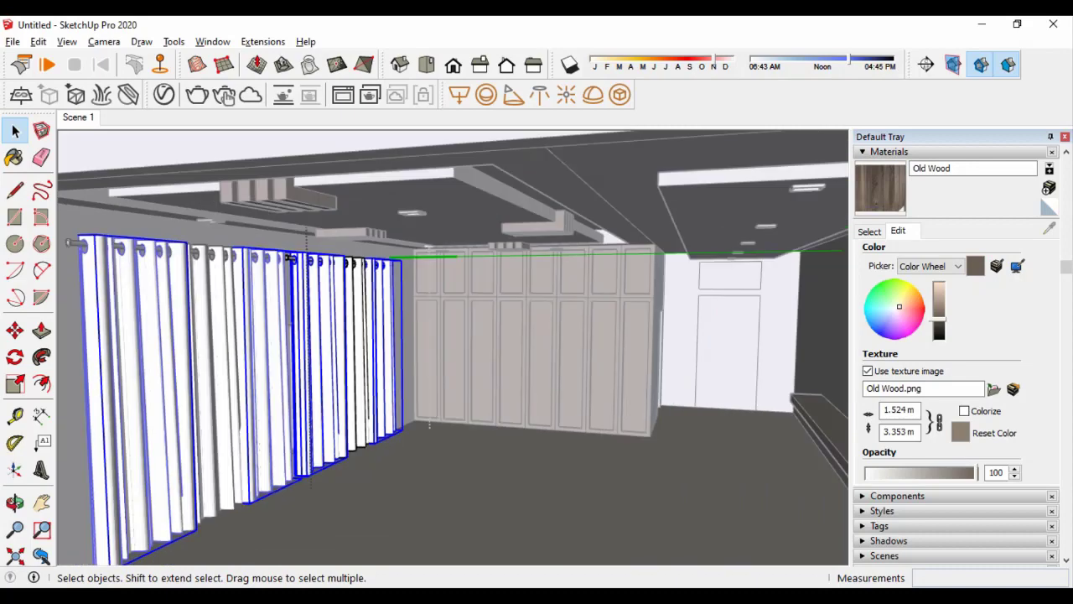
{"action": "scroll", "coordinate": [470, 369], "scroll_direction": "down", "scroll_amount": 1}
{"action": "scroll", "coordinate": [469, 369], "scroll_direction": "down", "scroll_amount": 4}
{"action": "scroll", "coordinate": [436, 376], "scroll_direction": "up", "scroll_amount": 5}
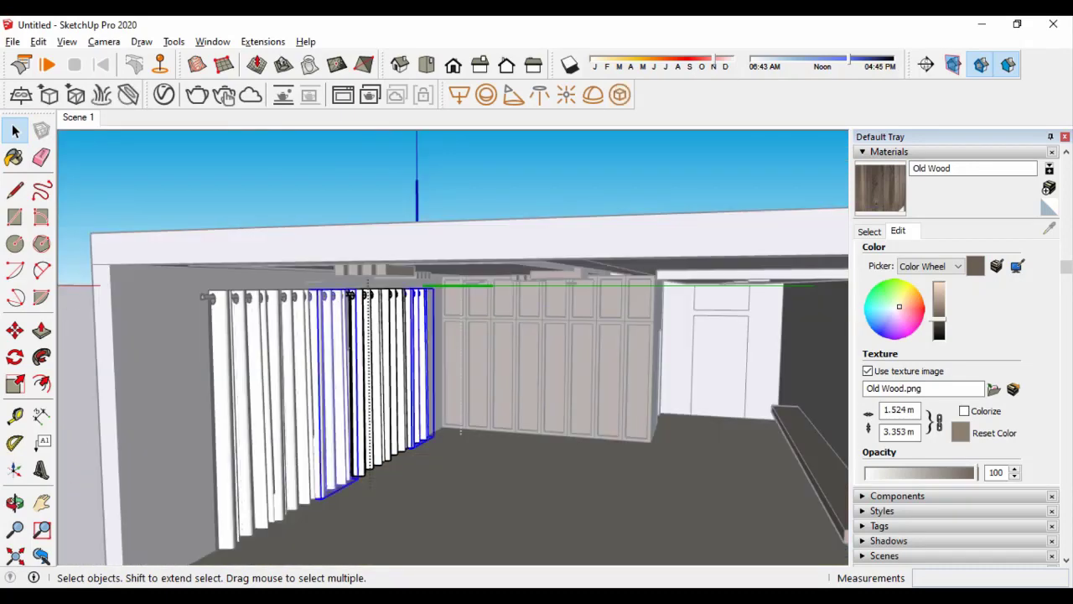
{"action": "middle_click_drag", "start_coordinate": [353, 302], "coordinate": [348, 298]}
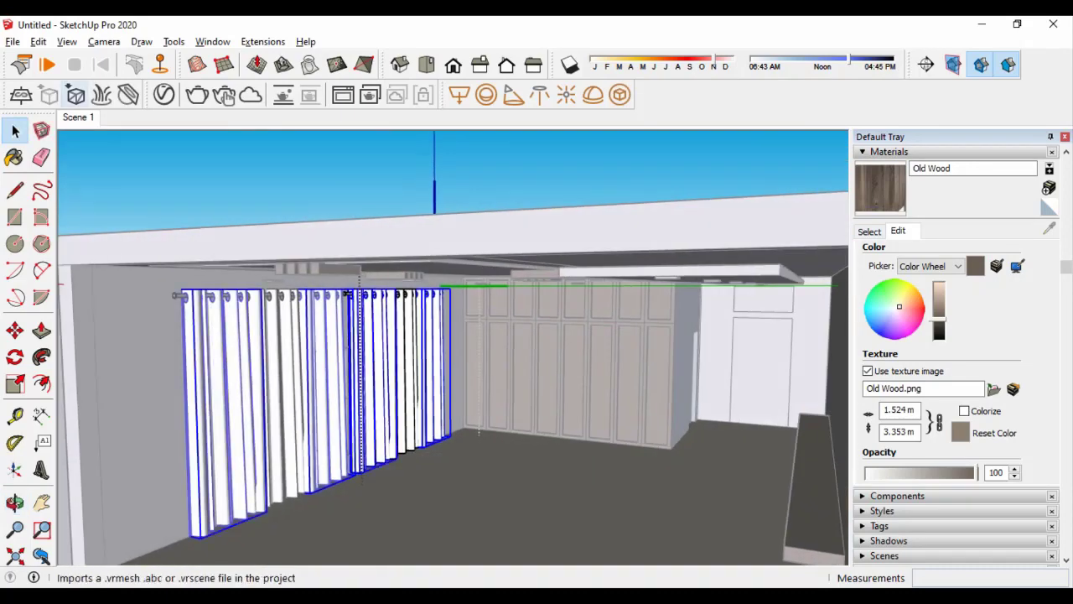
In the V-Ray Asset Editor, browse the material categories through to 020 Fabric
{"action": "left_click", "coordinate": [21, 64]}
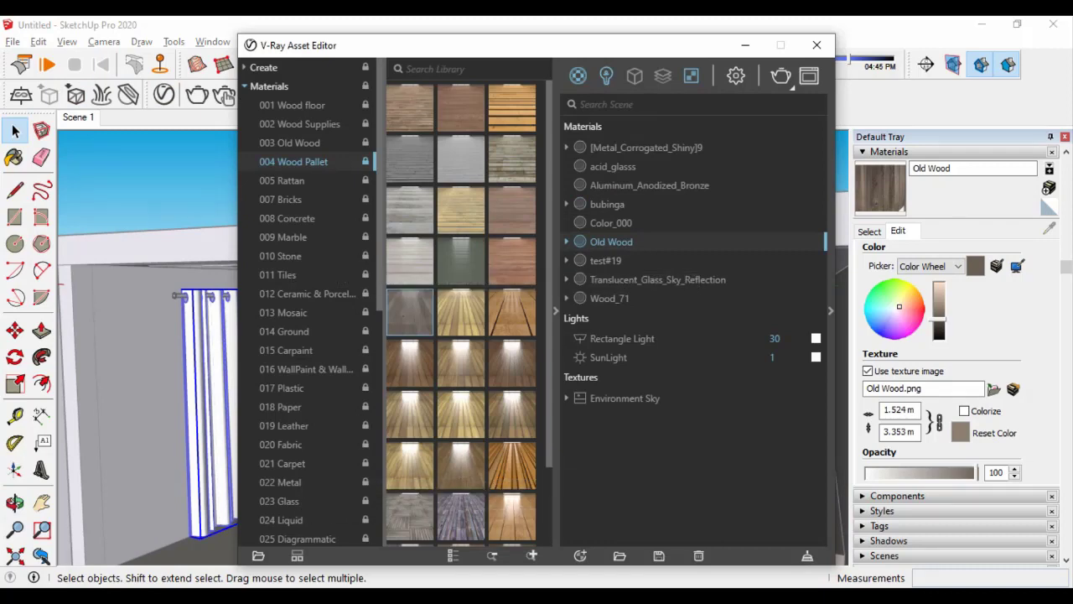
{"action": "left_click", "coordinate": [287, 218]}
{"action": "left_click", "coordinate": [280, 199]}
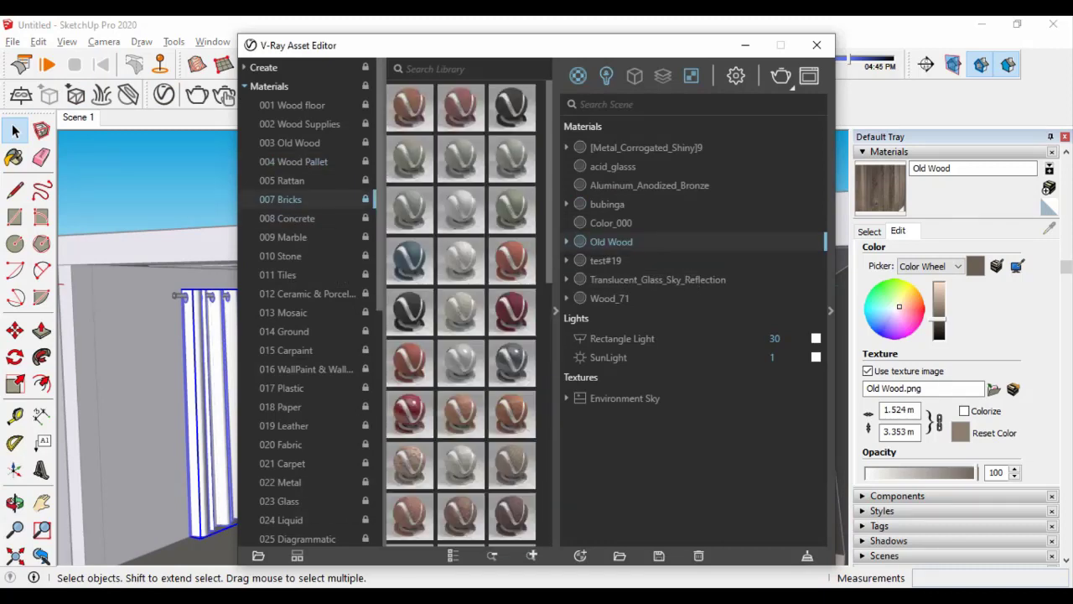
{"action": "left_click", "coordinate": [284, 312]}
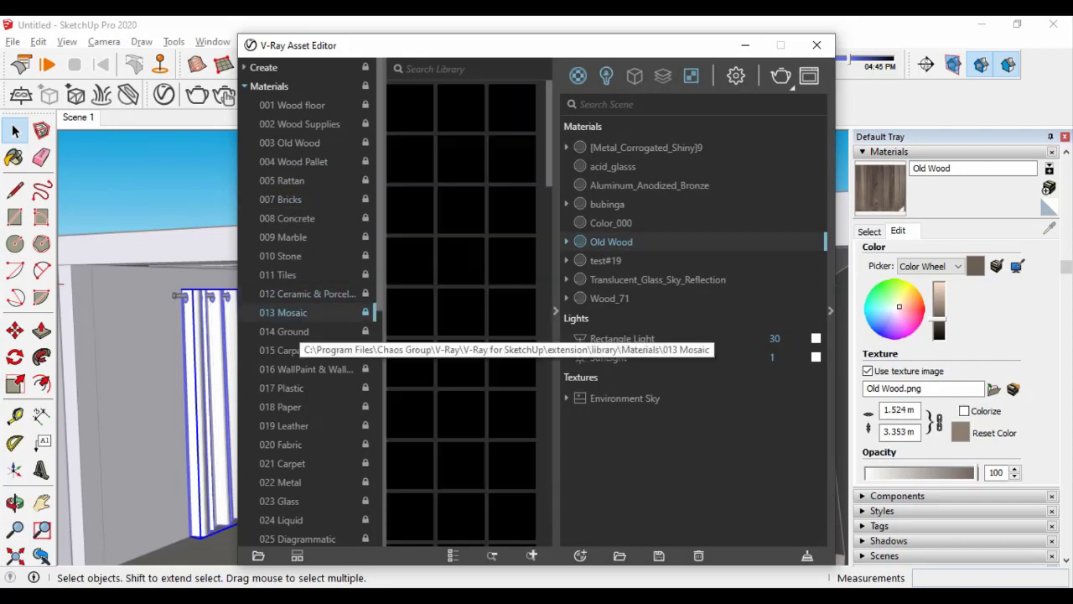
{"action": "left_click", "coordinate": [286, 350]}
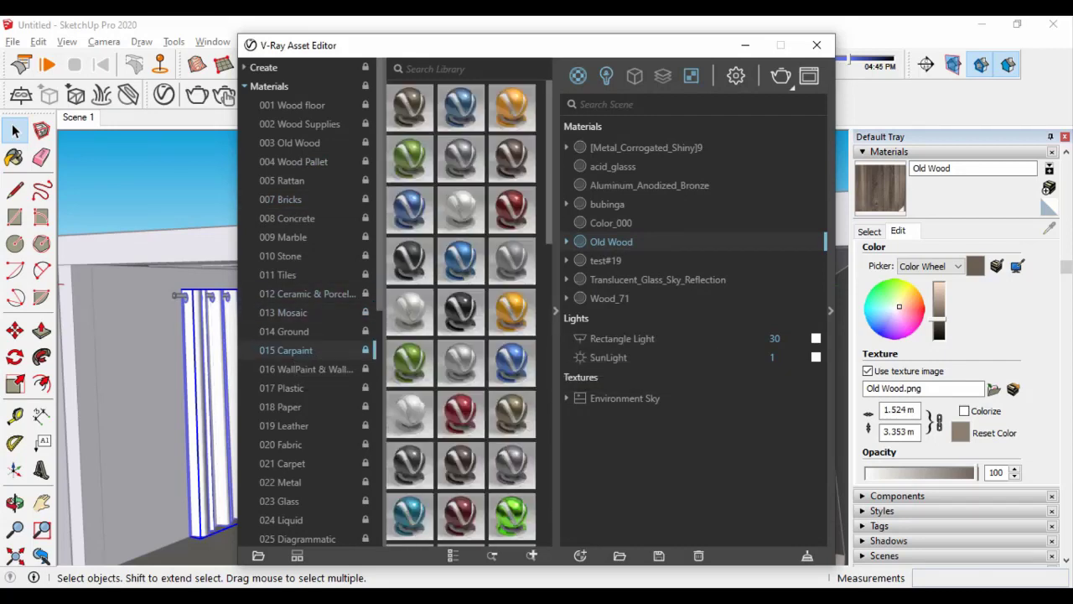
{"action": "left_click", "coordinate": [281, 407]}
{"action": "left_click", "coordinate": [282, 445]}
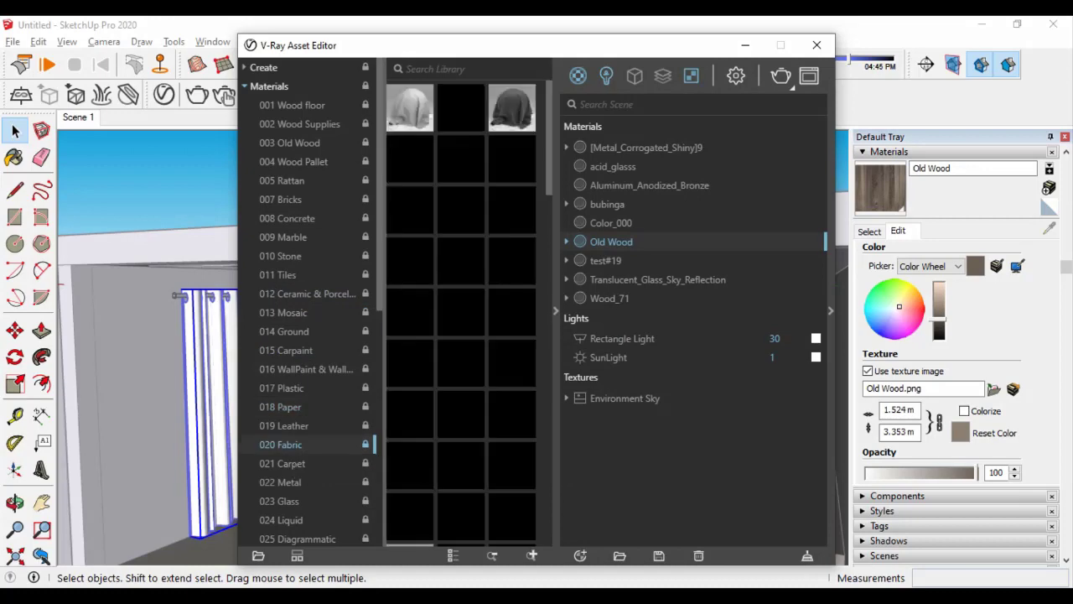
Scroll the Fabric swatches and drag Fabric_Pattern_E01_20cm into the model to paint with
{"action": "scroll", "coordinate": [461, 313], "scroll_direction": "down", "scroll_amount": 5}
{"action": "scroll", "coordinate": [462, 313], "scroll_direction": "down", "scroll_amount": 1}
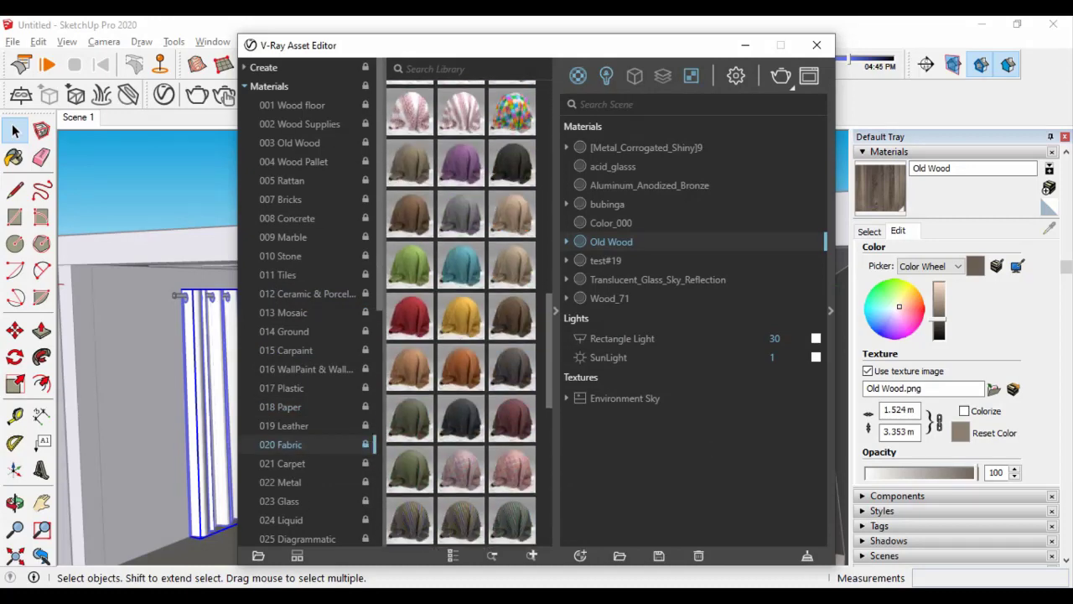
{"action": "scroll", "coordinate": [511, 262], "scroll_direction": "down", "scroll_amount": 3}
{"action": "scroll", "coordinate": [512, 305], "scroll_direction": "down", "scroll_amount": 3}
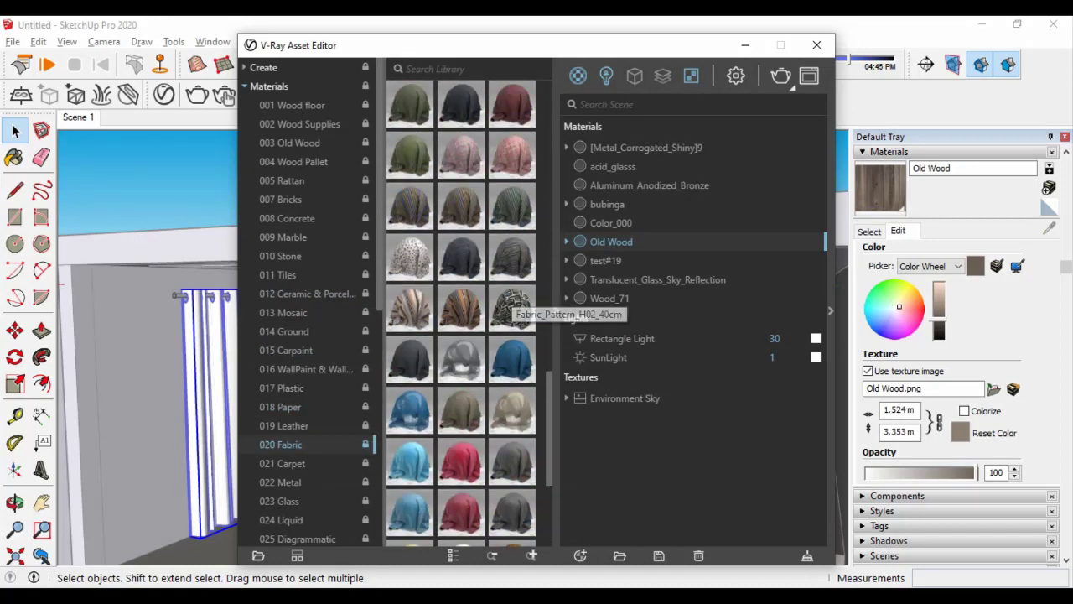
{"action": "left_click_drag", "start_coordinate": [460, 256], "coordinate": [209, 378]}
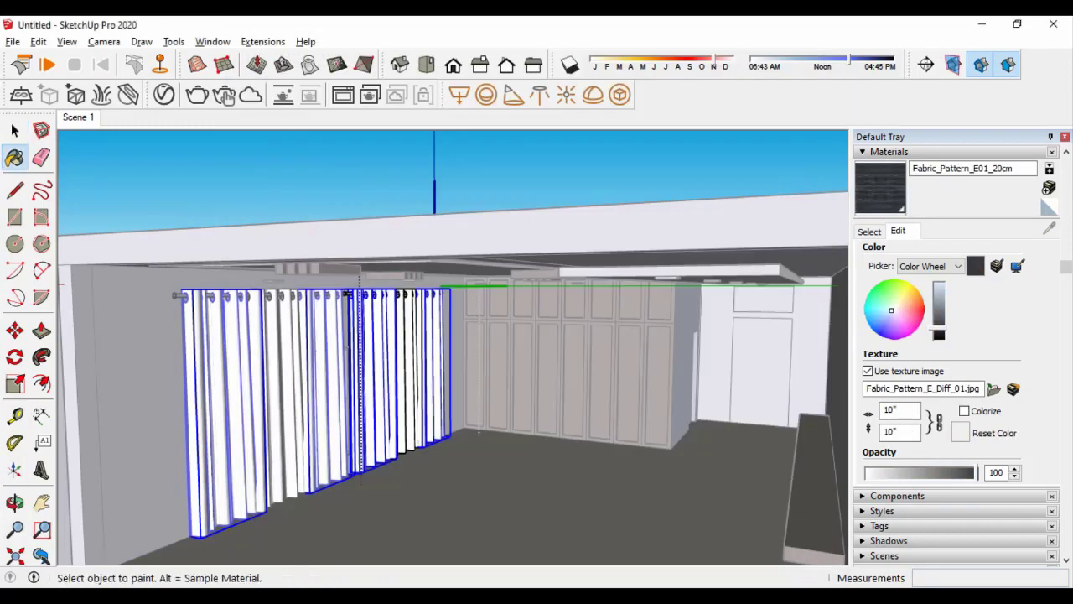
Paint the curtain panels with the dark Fabric_Pattern_E01_20cm fabric
{"action": "key", "text": "space"}
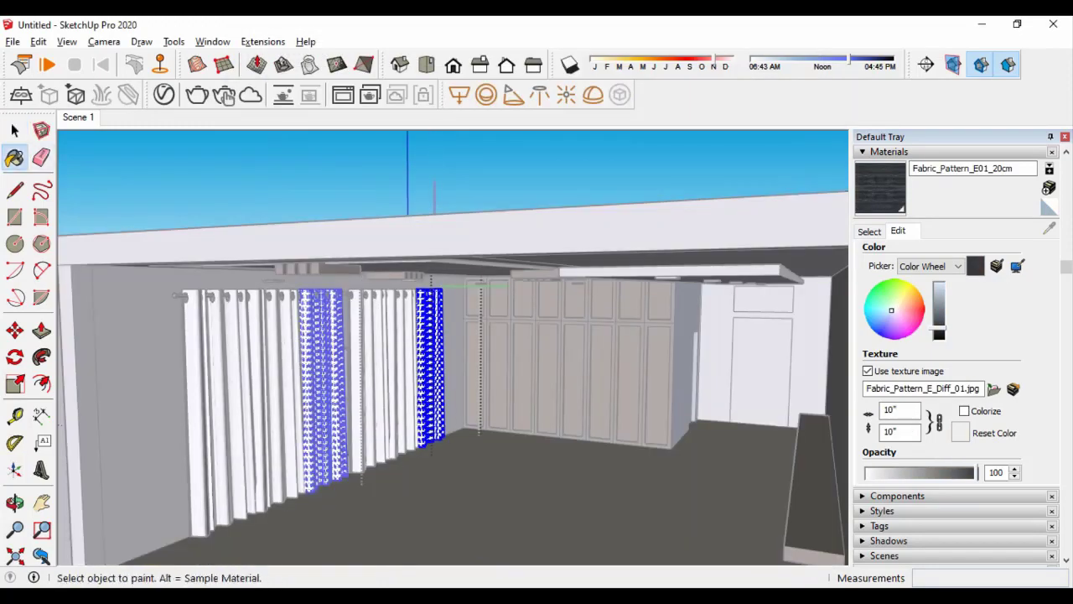
{"action": "middle_click_drag", "start_coordinate": [452, 347], "coordinate": [503, 347]}
{"action": "scroll", "coordinate": [453, 348], "scroll_direction": "down", "scroll_amount": 5}
{"action": "key", "text": "space"}
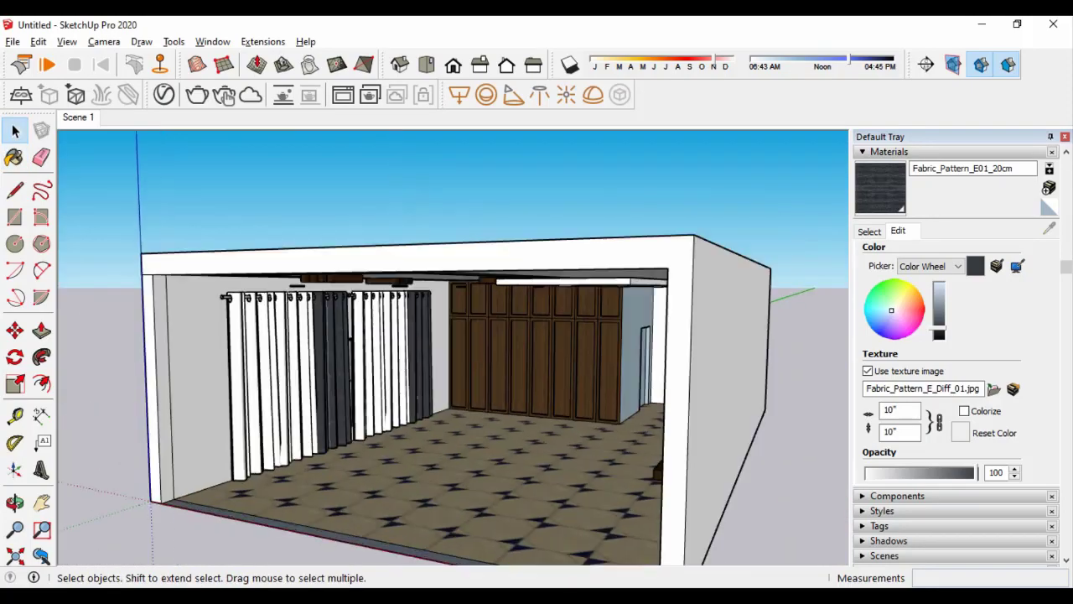
{"action": "scroll", "coordinate": [453, 347], "scroll_direction": "up", "scroll_amount": 5}
{"action": "middle_click_drag", "start_coordinate": [453, 347], "coordinate": [503, 348]}
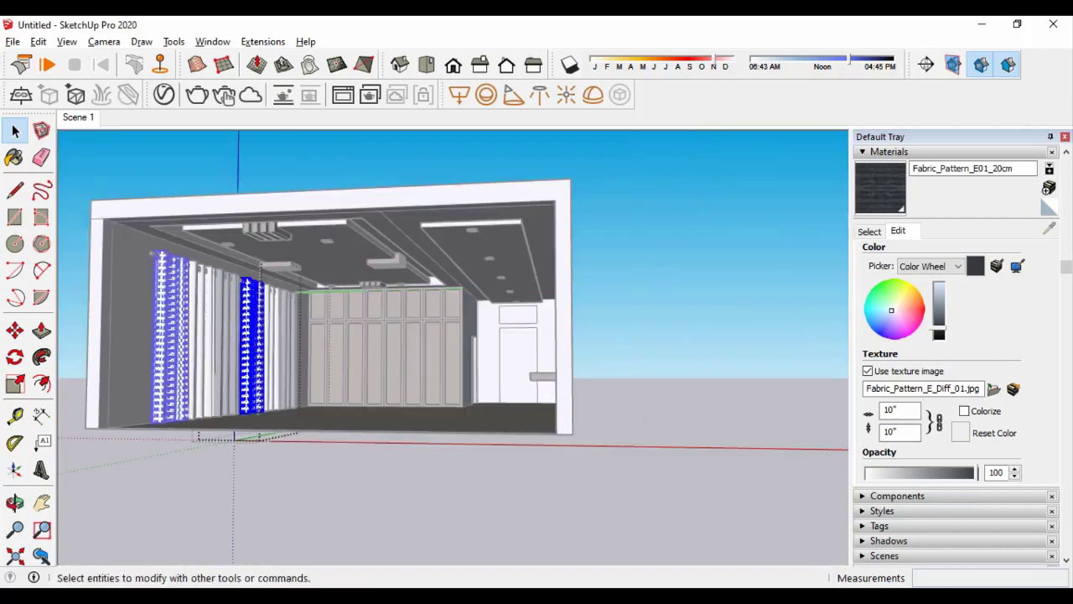
{"action": "key", "text": "space"}
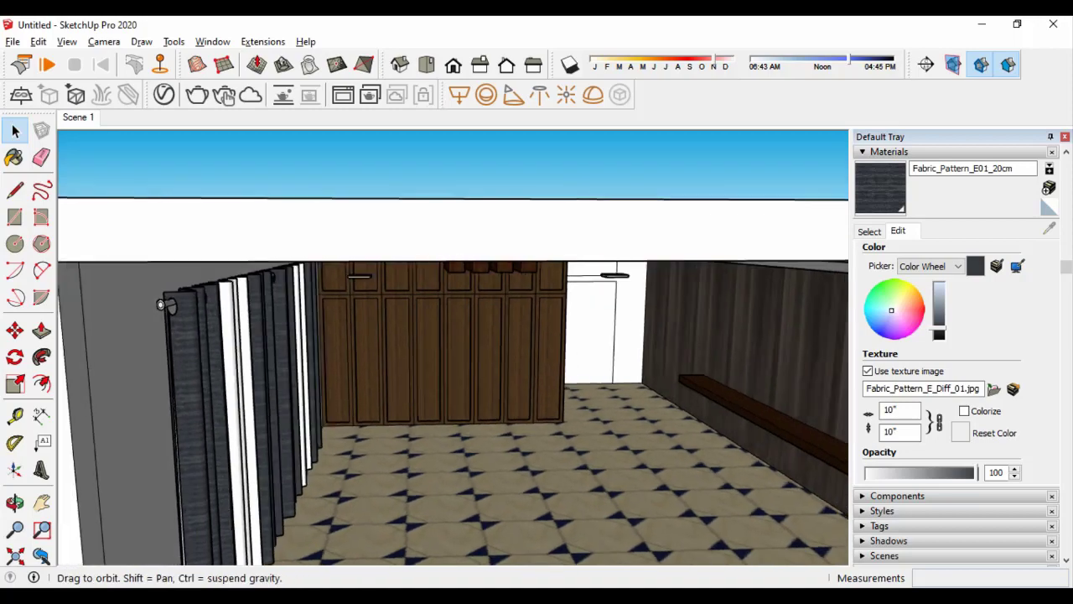
Select a curtain panel, move it, and rescale it along the green axis
{"action": "left_click", "coordinate": [228, 336]}
{"action": "mouse_move", "coordinate": [162, 305]}
{"action": "middle_mouse_down"}
{"action": "mouse_move", "coordinate": [227, 336]}
{"action": "mouse_move", "coordinate": [239, 298]}
{"action": "middle_mouse_up"}
{"action": "key", "text": "m"}
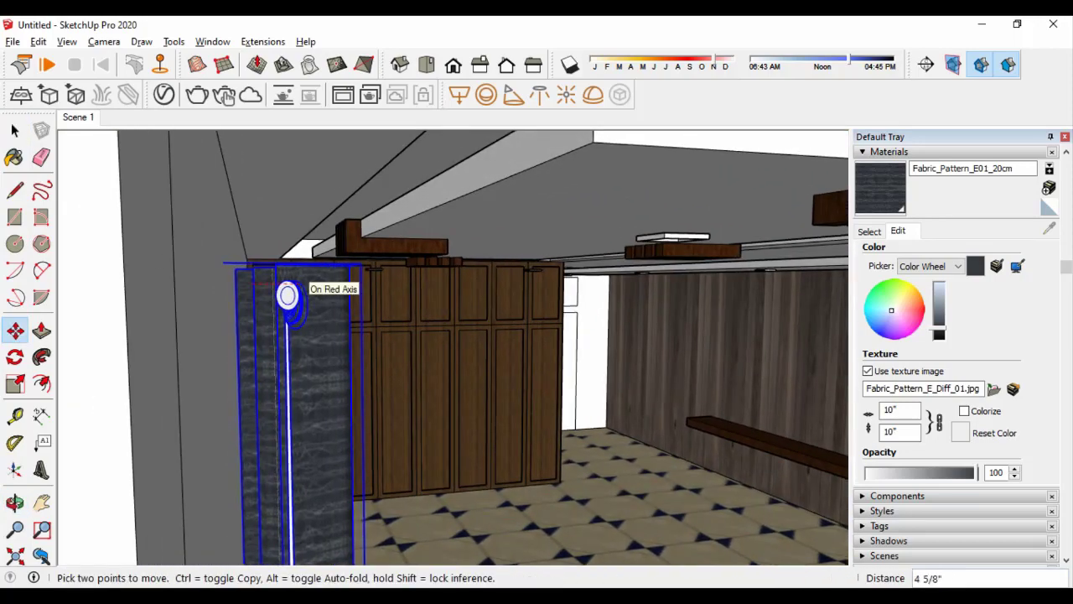
{"action": "scroll", "coordinate": [288, 295], "scroll_direction": "down", "scroll_amount": 5}
{"action": "scroll", "coordinate": [167, 369], "scroll_direction": "up", "scroll_amount": 5}
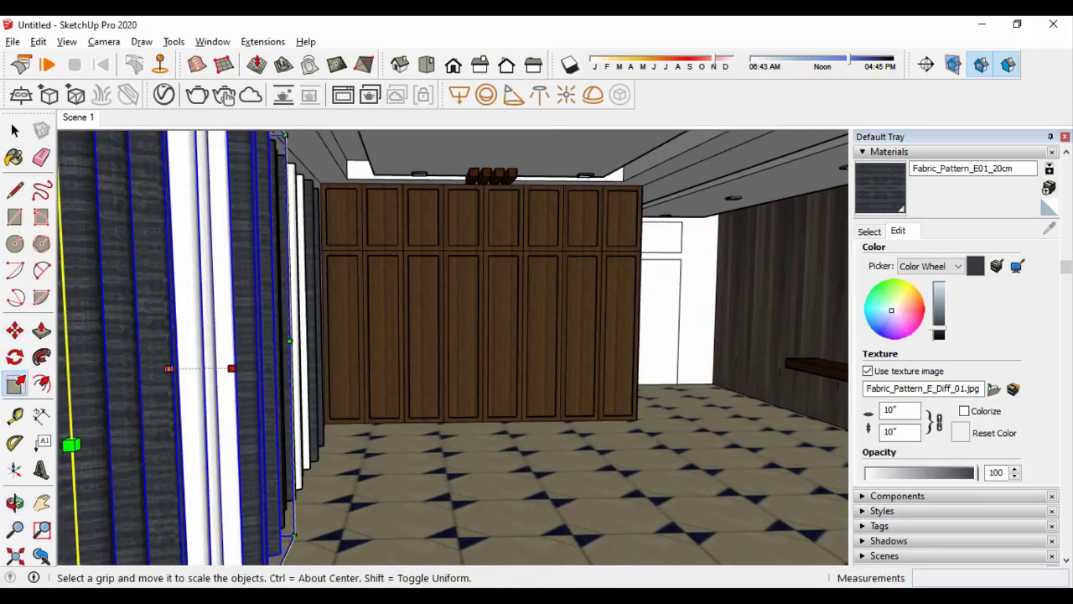
{"action": "left_click_drag", "start_coordinate": [168, 368], "coordinate": [248, 141]}
Narrow the selected curtain panel to about 0.6 scale
{"action": "scroll", "coordinate": [248, 141], "scroll_direction": "down", "scroll_amount": 5}
{"action": "key", "text": "space"}
{"action": "scroll", "coordinate": [209, 252], "scroll_direction": "up", "scroll_amount": 4}
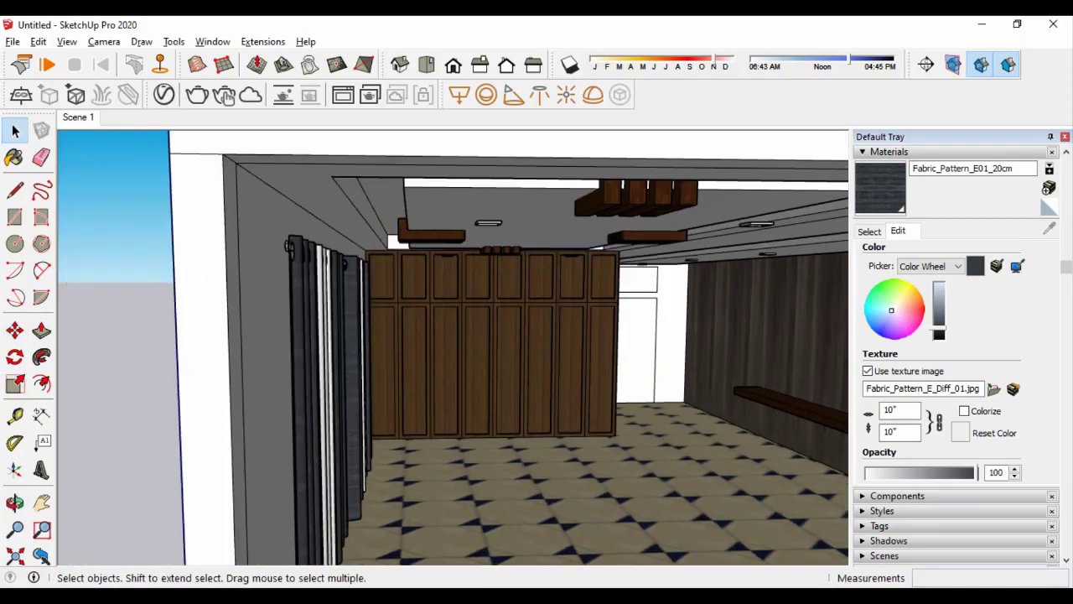
{"action": "mouse_move", "coordinate": [209, 251]}
{"action": "middle_mouse_down"}
{"action": "mouse_move", "coordinate": [182, 344]}
{"action": "mouse_move", "coordinate": [180, 276]}
{"action": "middle_mouse_up"}
{"action": "key", "text": "s"}
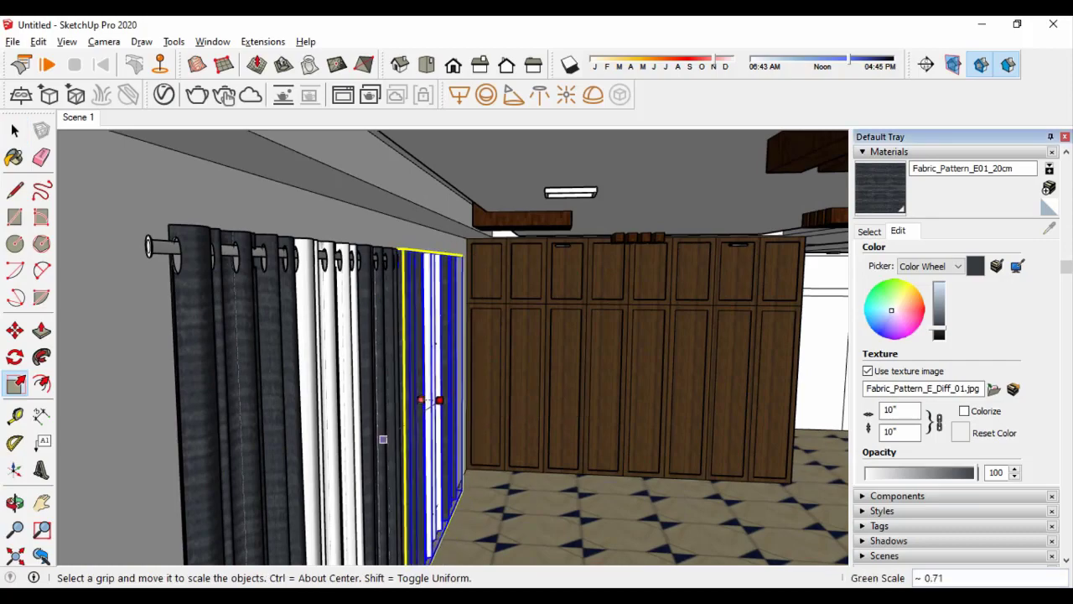
{"action": "left_click_drag", "start_coordinate": [440, 399], "coordinate": [354, 463]}
{"action": "scroll", "coordinate": [453, 348], "scroll_direction": "down", "scroll_amount": 5}
{"action": "key", "text": "space"}
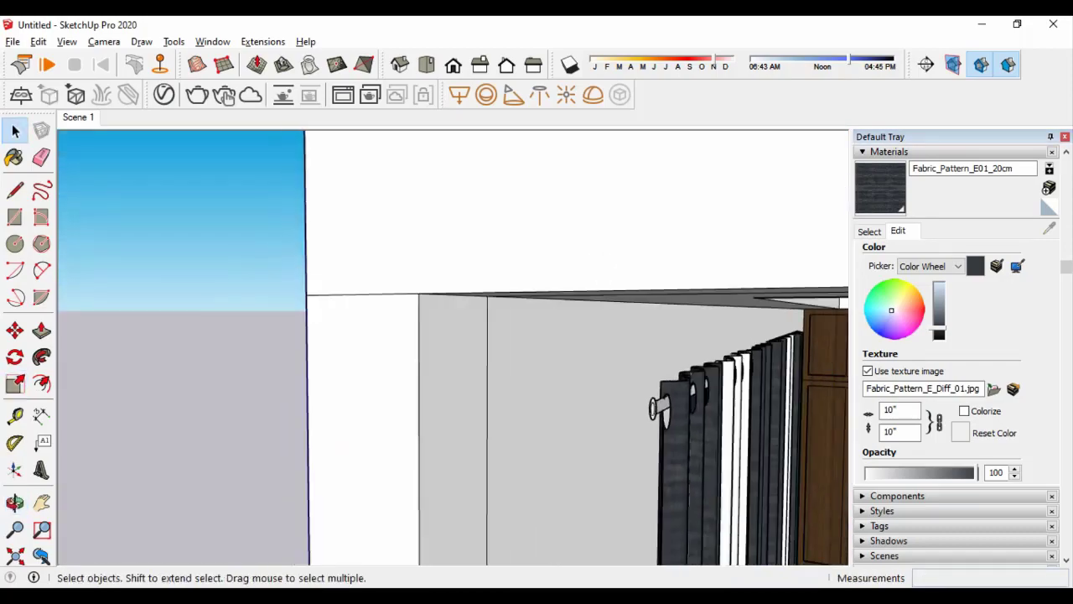
{"action": "scroll", "coordinate": [453, 348], "scroll_direction": "down", "scroll_amount": 3}
{"action": "scroll", "coordinate": [453, 348], "scroll_direction": "up", "scroll_amount": 2}
{"action": "scroll", "coordinate": [453, 348], "scroll_direction": "up", "scroll_amount": 5}
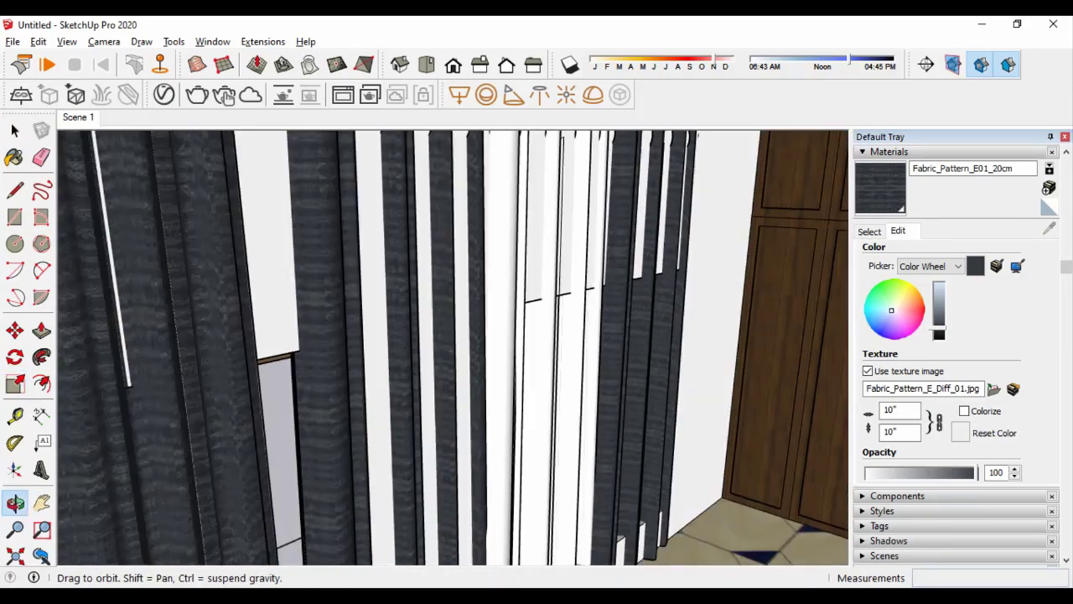
{"action": "middle_click_drag", "start_coordinate": [453, 348], "coordinate": [453, 276]}
{"action": "scroll", "coordinate": [453, 348], "scroll_direction": "down", "scroll_amount": 5}
{"action": "mouse_move", "coordinate": [453, 348]}
{"action": "middle_mouse_down"}
{"action": "mouse_move", "coordinate": [453, 335]}
{"action": "mouse_move", "coordinate": [419, 348]}
{"action": "middle_mouse_up"}
{"action": "scroll", "coordinate": [453, 348], "scroll_direction": "up", "scroll_amount": 5}
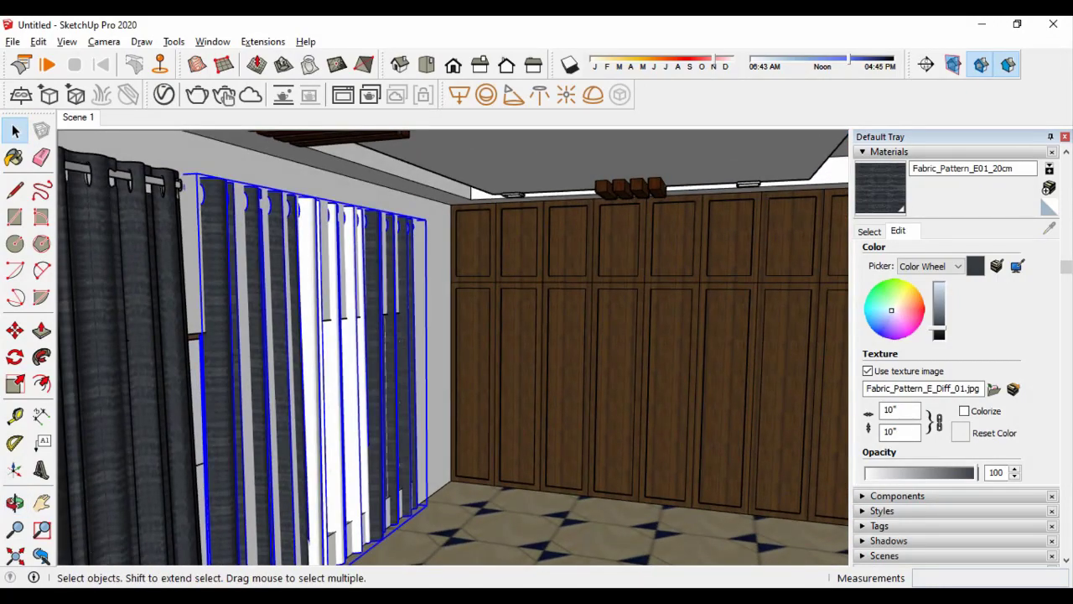
{"action": "scroll", "coordinate": [453, 348], "scroll_direction": "down", "scroll_amount": 3}
{"action": "scroll", "coordinate": [453, 348], "scroll_direction": "down", "scroll_amount": 3}
{"action": "scroll", "coordinate": [453, 348], "scroll_direction": "down", "scroll_amount": 3}
{"action": "scroll", "coordinate": [453, 348], "scroll_direction": "down", "scroll_amount": 1}
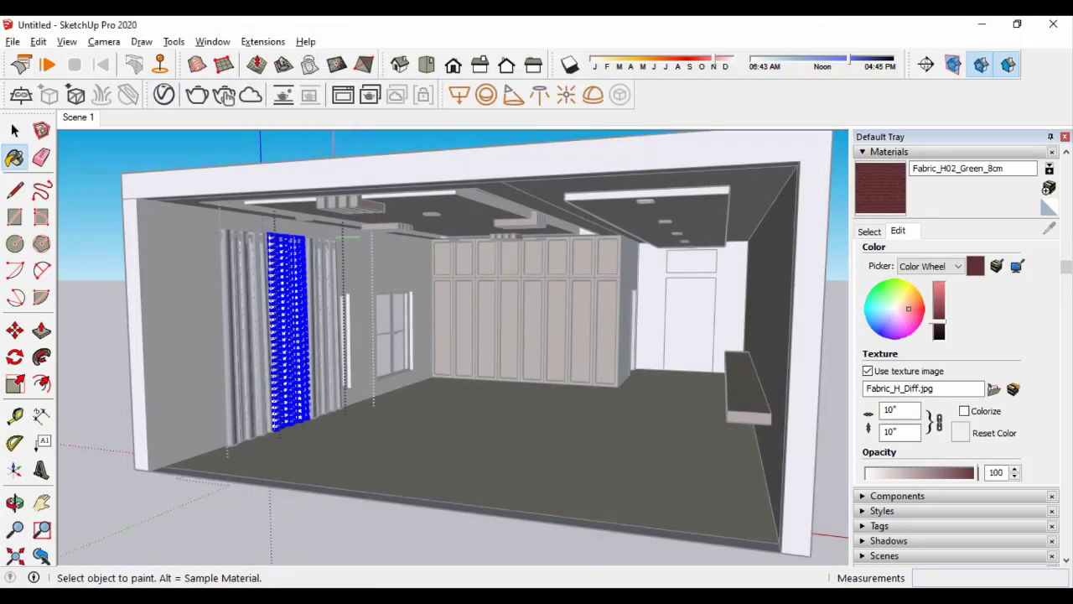
Copy the selected curtain panels further along the wall to lengthen the curtain row
{"action": "key", "text": "space"}
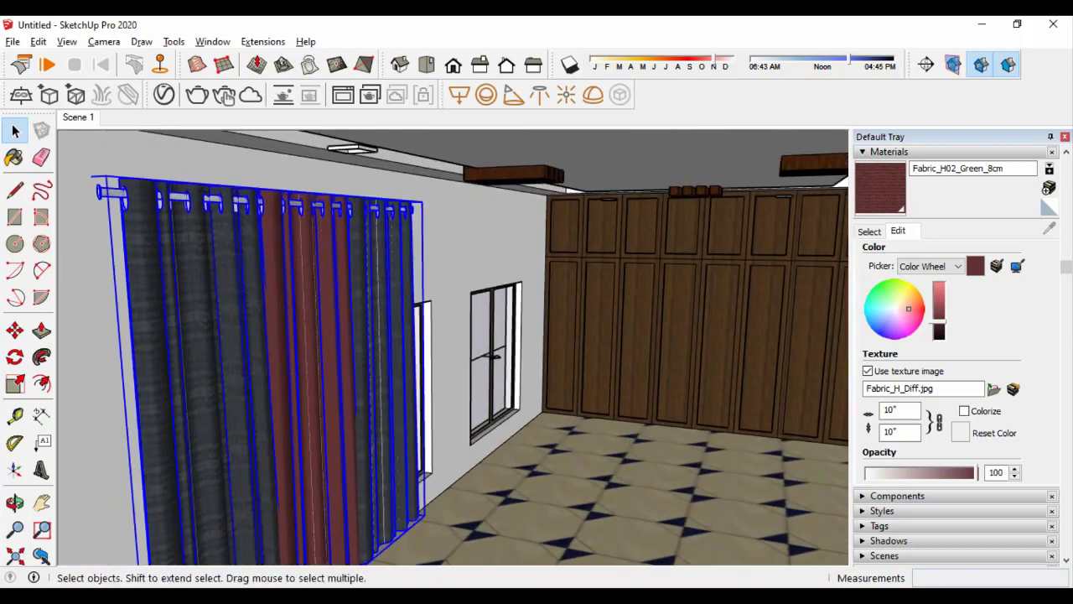
{"action": "key", "text": "m"}
{"action": "key", "text": "ctrl"}
{"action": "left_click", "coordinate": [338, 202]}
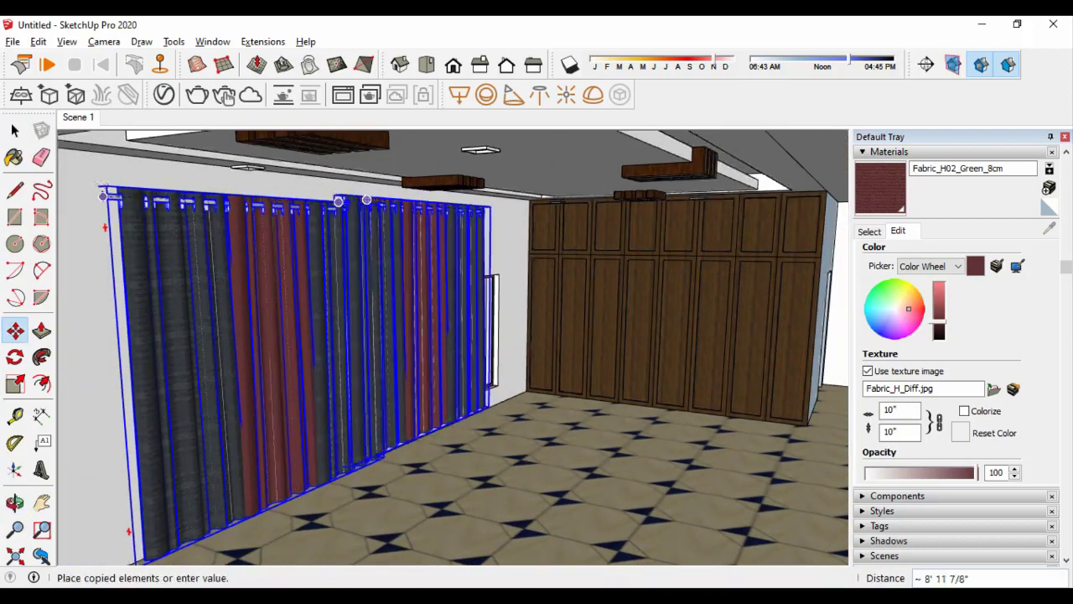
{"action": "left_click", "coordinate": [441, 290]}
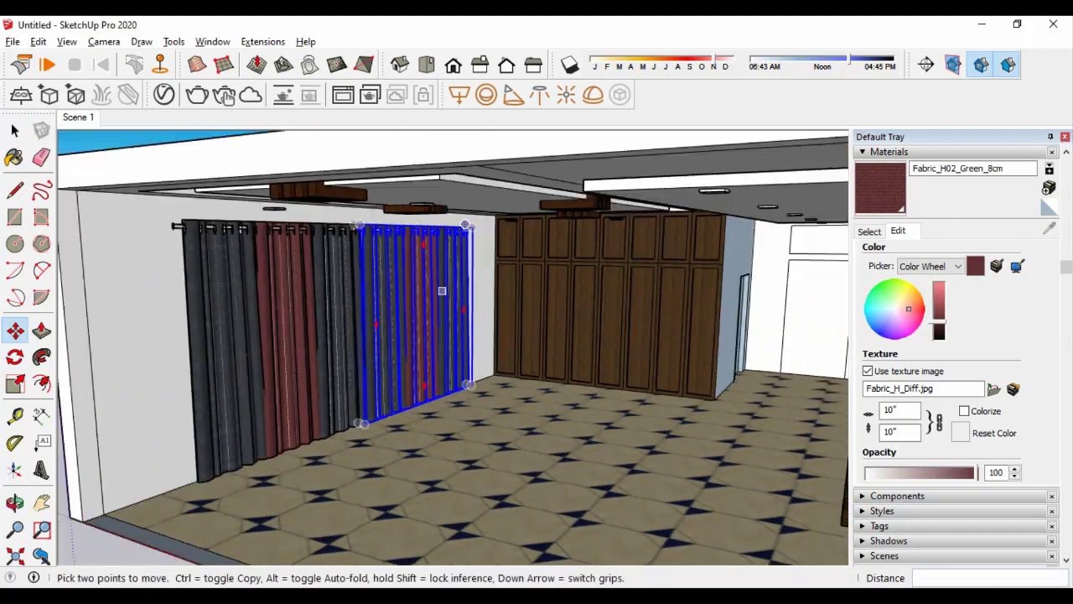
{"action": "key", "text": "space"}
{"action": "scroll", "coordinate": [441, 290], "scroll_direction": "down", "scroll_amount": 5}
{"action": "scroll", "coordinate": [336, 293], "scroll_direction": "up", "scroll_amount": 5}
{"action": "mouse_move", "coordinate": [452, 348]}
{"action": "middle_mouse_down"}
{"action": "mouse_move", "coordinate": [419, 344]}
{"action": "mouse_move", "coordinate": [503, 348]}
{"action": "middle_mouse_up"}
{"action": "scroll", "coordinate": [453, 348], "scroll_direction": "down", "scroll_amount": 10}
{"action": "scroll", "coordinate": [377, 277], "scroll_direction": "up", "scroll_amount": 2}
{"action": "scroll", "coordinate": [377, 277], "scroll_direction": "up", "scroll_amount": 3}
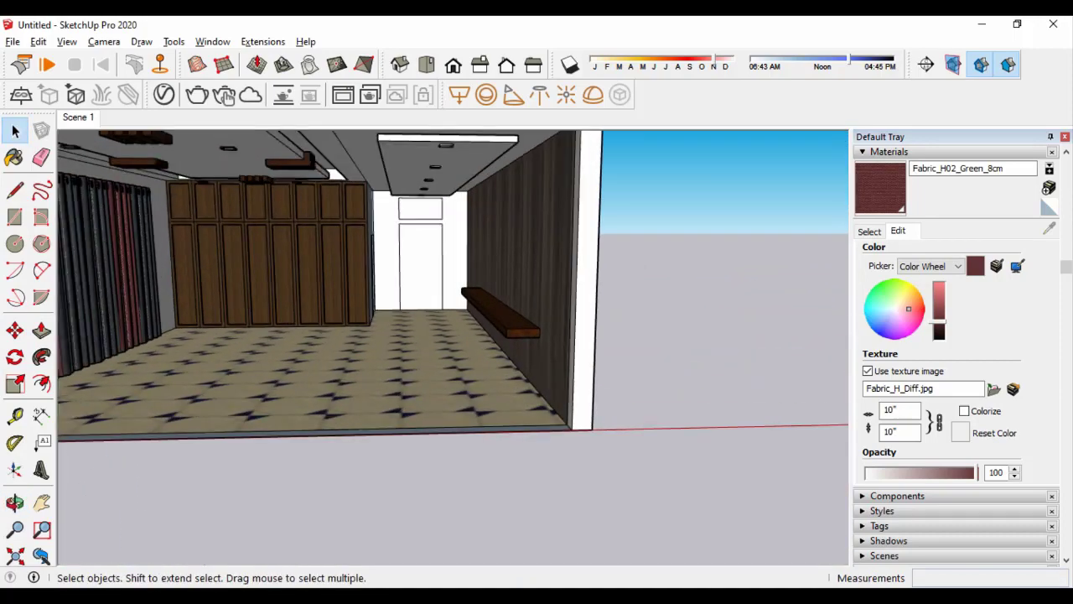
{"action": "scroll", "coordinate": [377, 276], "scroll_direction": "down", "scroll_amount": 4}
{"action": "left_click", "coordinate": [163, 94]}
{"action": "left_click", "coordinate": [163, 94]}
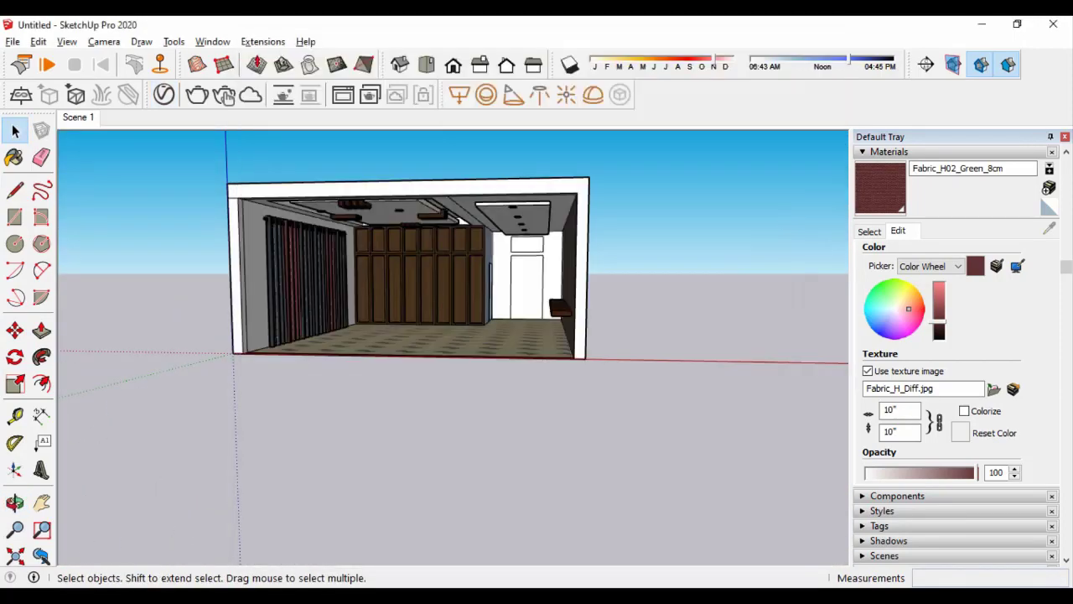
Import the Component_51 model and place it upright in the scene
{"action": "left_click", "coordinate": [13, 41]}
{"action": "left_click", "coordinate": [47, 284]}
{"action": "scroll", "coordinate": [465, 244], "scroll_direction": "down", "scroll_amount": 5}
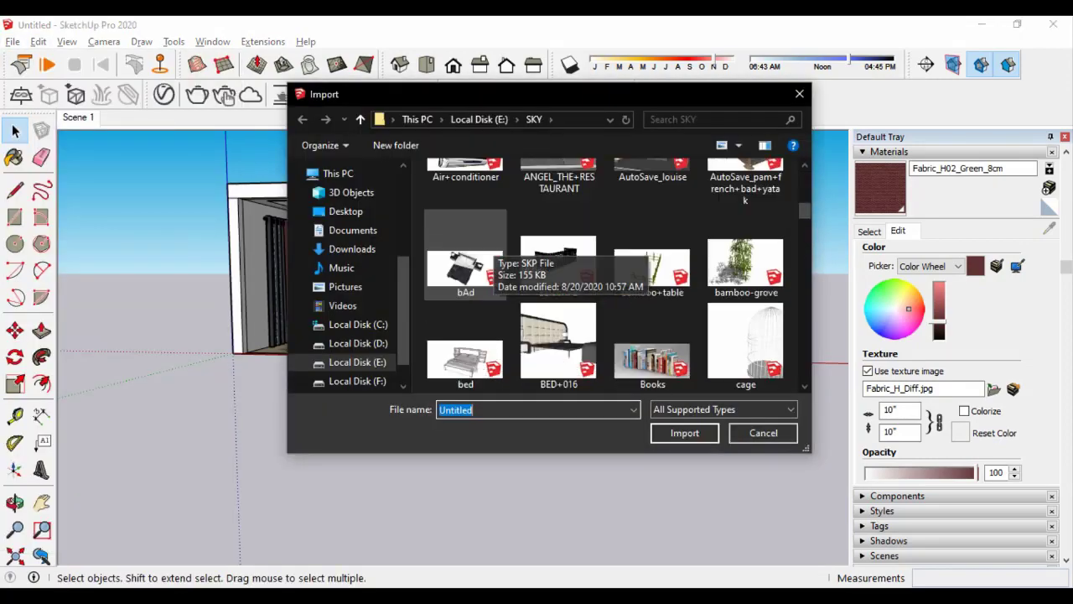
{"action": "scroll", "coordinate": [466, 243], "scroll_direction": "down", "scroll_amount": 3}
{"action": "scroll", "coordinate": [465, 243], "scroll_direction": "down", "scroll_amount": 2}
{"action": "scroll", "coordinate": [466, 243], "scroll_direction": "up", "scroll_amount": 4}
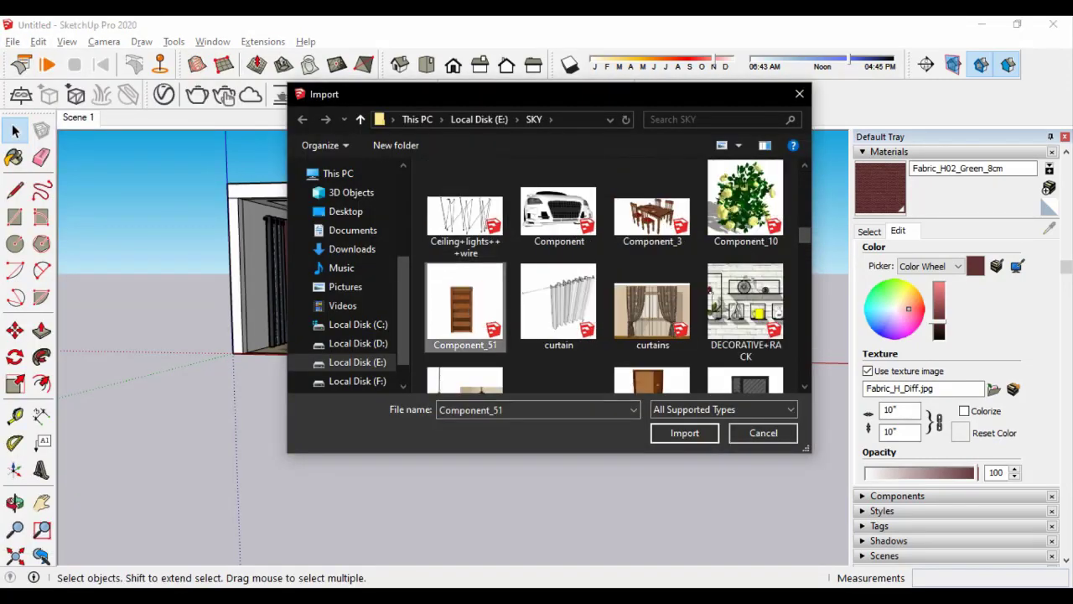
{"action": "left_click", "coordinate": [684, 433]}
{"action": "scroll", "coordinate": [680, 403], "scroll_direction": "up", "scroll_amount": 2}
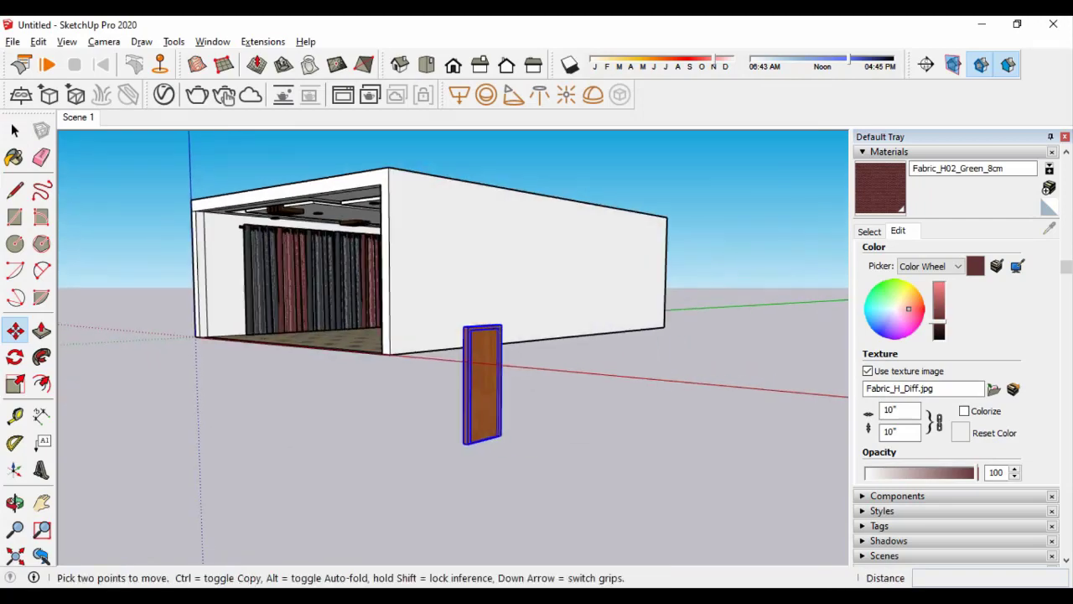
{"action": "scroll", "coordinate": [663, 436], "scroll_direction": "up", "scroll_amount": 3}
{"action": "scroll", "coordinate": [638, 503], "scroll_direction": "up", "scroll_amount": 2}
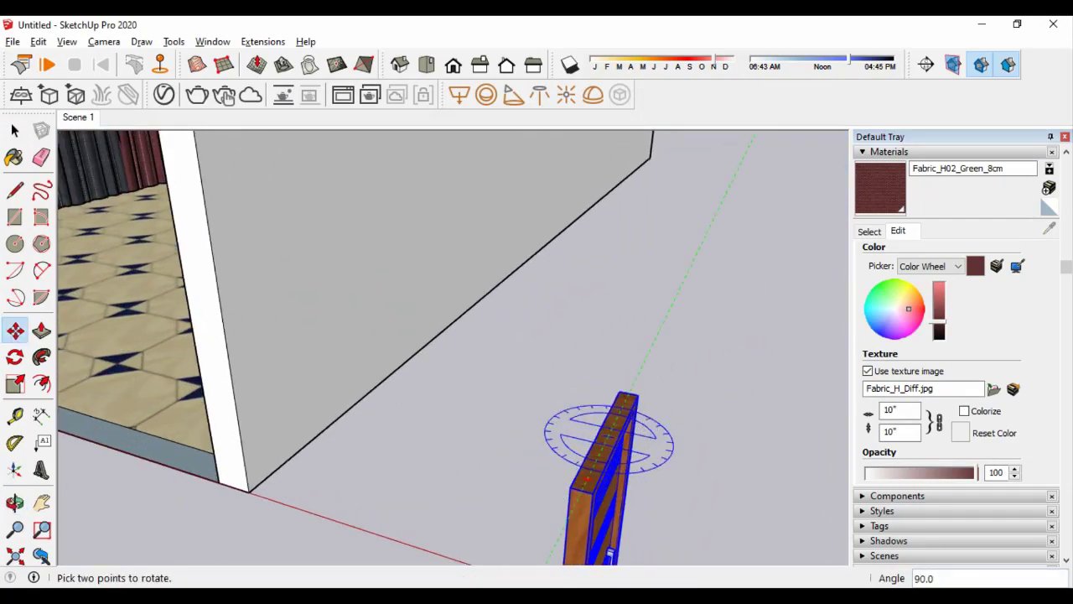
{"action": "left_click", "coordinate": [587, 453]}
Scale the imported piece 1.10 times along the green axis
{"action": "scroll", "coordinate": [587, 452], "scroll_direction": "down", "scroll_amount": 3}
{"action": "scroll", "coordinate": [561, 414], "scroll_direction": "up", "scroll_amount": 4}
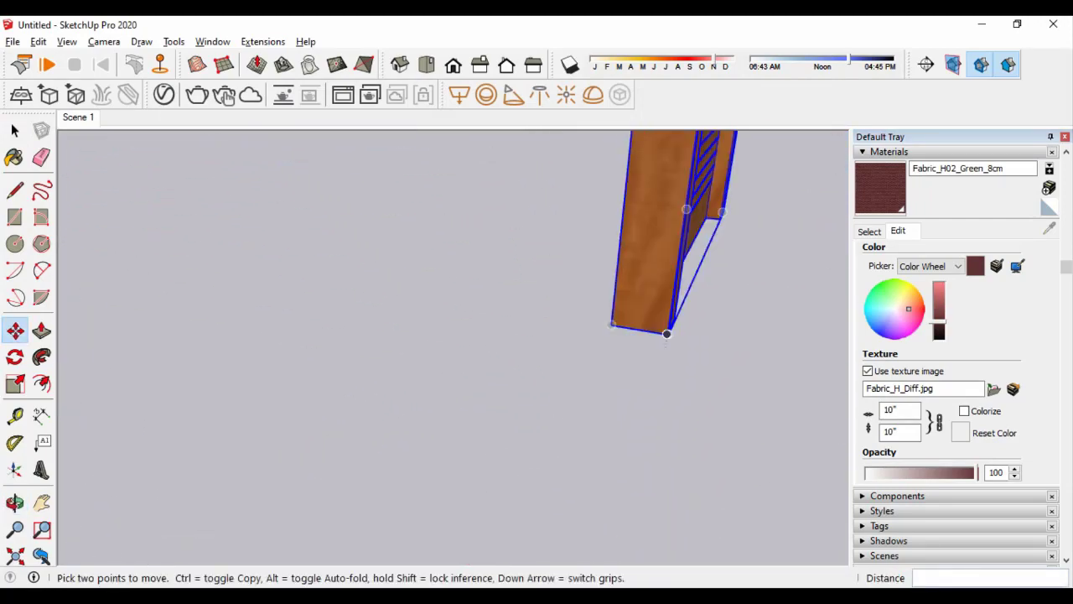
{"action": "scroll", "coordinate": [453, 348], "scroll_direction": "down", "scroll_amount": 2}
{"action": "scroll", "coordinate": [453, 347], "scroll_direction": "down", "scroll_amount": 3}
{"action": "scroll", "coordinate": [453, 348], "scroll_direction": "down", "scroll_amount": 3}
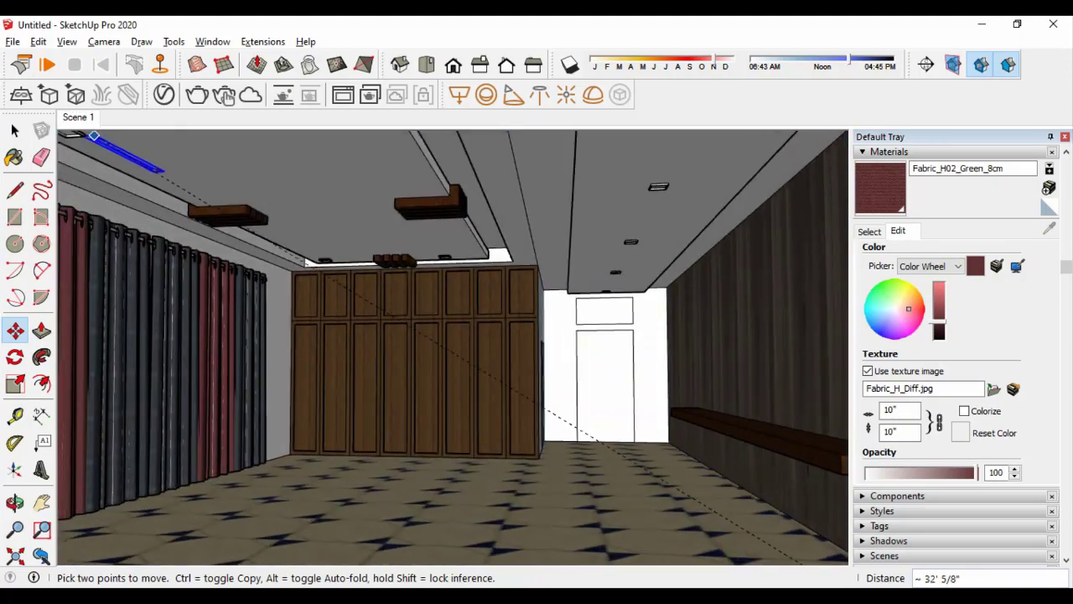
{"action": "middle_click_drag", "start_coordinate": [453, 347], "coordinate": [470, 347]}
{"action": "scroll", "coordinate": [562, 437], "scroll_direction": "up", "scroll_amount": 4}
{"action": "scroll", "coordinate": [558, 439], "scroll_direction": "up", "scroll_amount": 3}
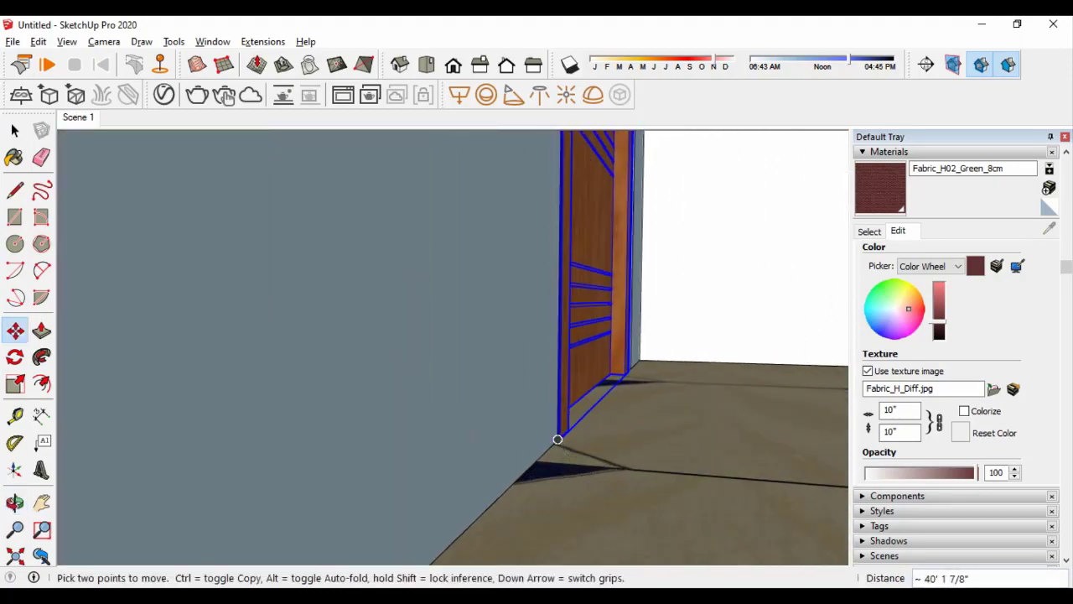
{"action": "mouse_move", "coordinate": [558, 439]}
{"action": "middle_mouse_down"}
{"action": "mouse_move", "coordinate": [436, 439]}
{"action": "mouse_move", "coordinate": [570, 221]}
{"action": "middle_mouse_up"}
{"action": "key", "text": "s"}
{"action": "left_click_drag", "start_coordinate": [570, 221], "coordinate": [635, 222]}
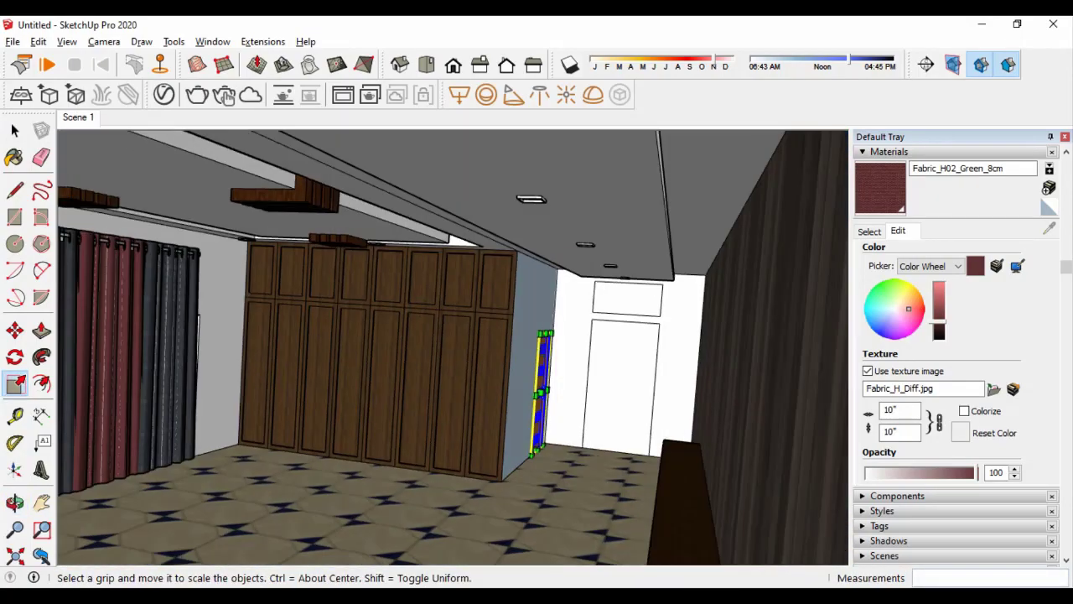
{"action": "middle_click_drag", "start_coordinate": [541, 390], "coordinate": [570, 335]}
{"action": "scroll", "coordinate": [570, 335], "scroll_direction": "up", "scroll_amount": 5}
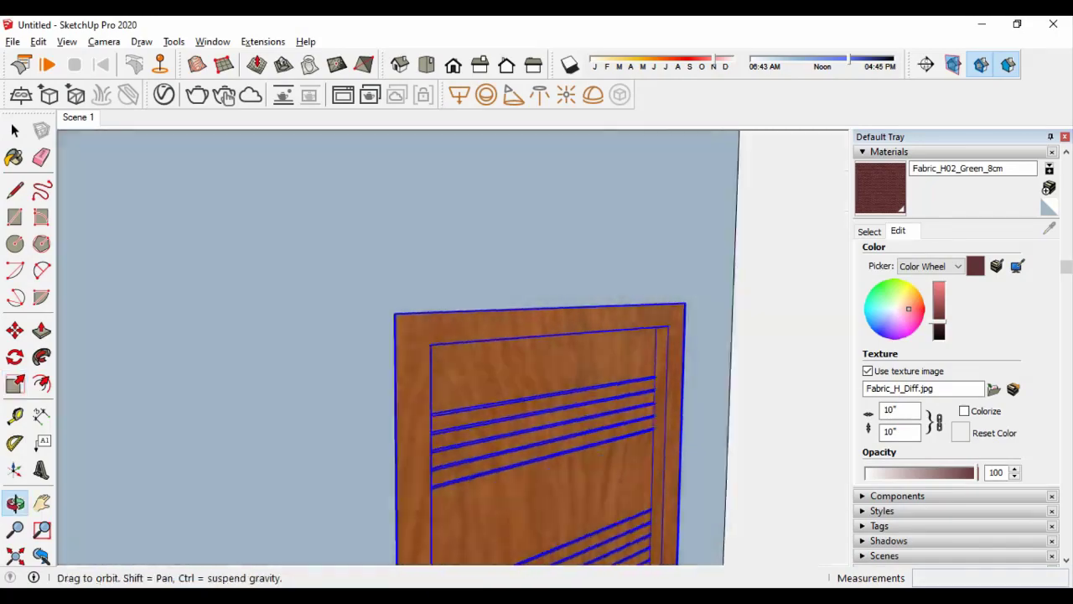
{"action": "key", "text": "space"}
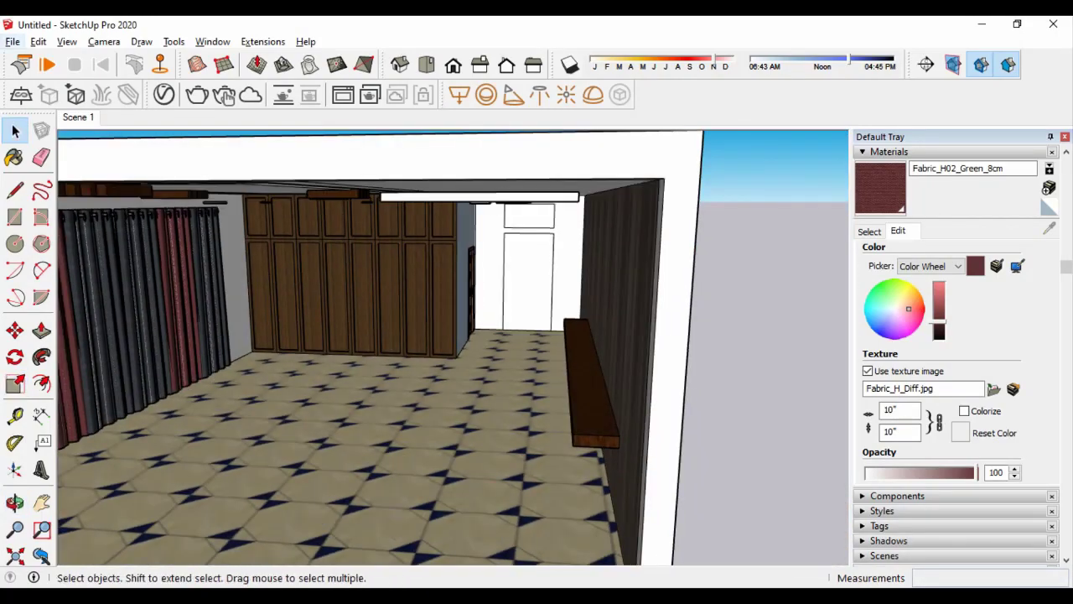
Import the dark wooden door model and place it in the model
{"action": "left_click", "coordinate": [12, 41]}
{"action": "left_click", "coordinate": [50, 283]}
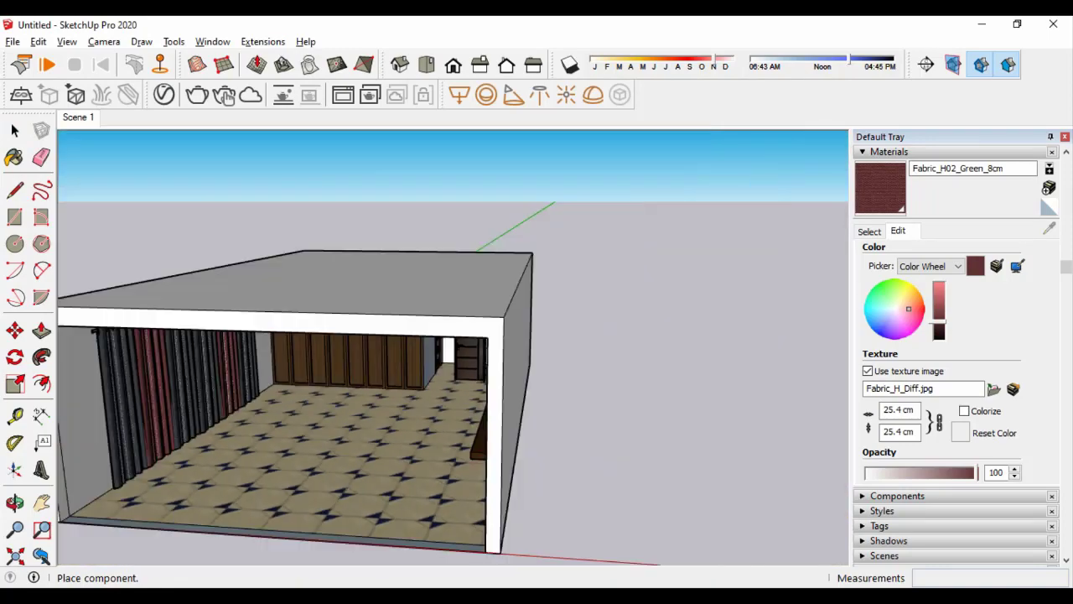
{"action": "left_click", "coordinate": [578, 469]}
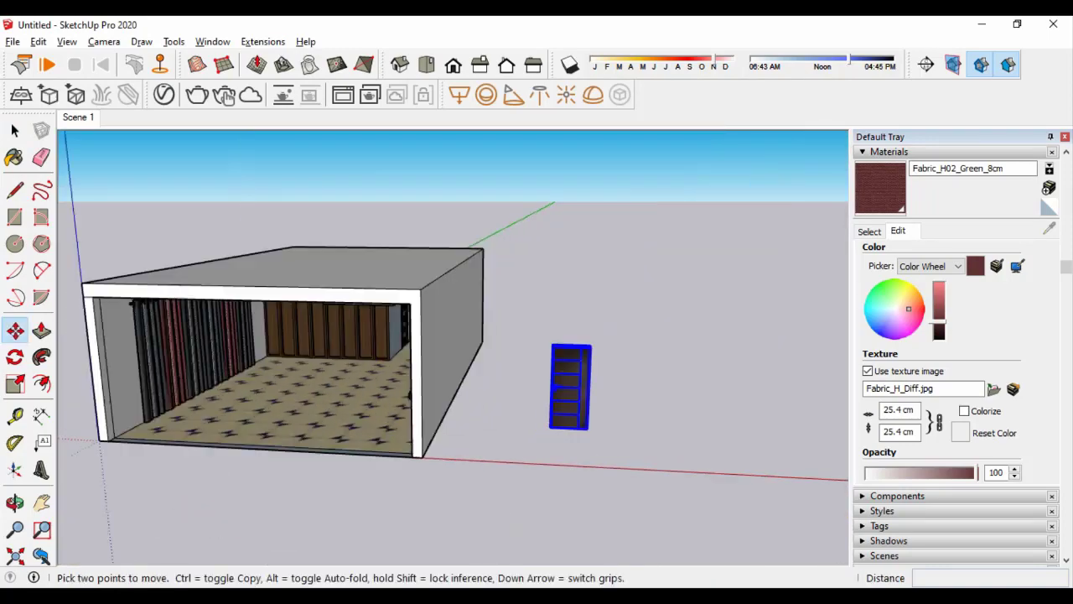
{"action": "scroll", "coordinate": [534, 244], "scroll_direction": "up", "scroll_amount": 10}
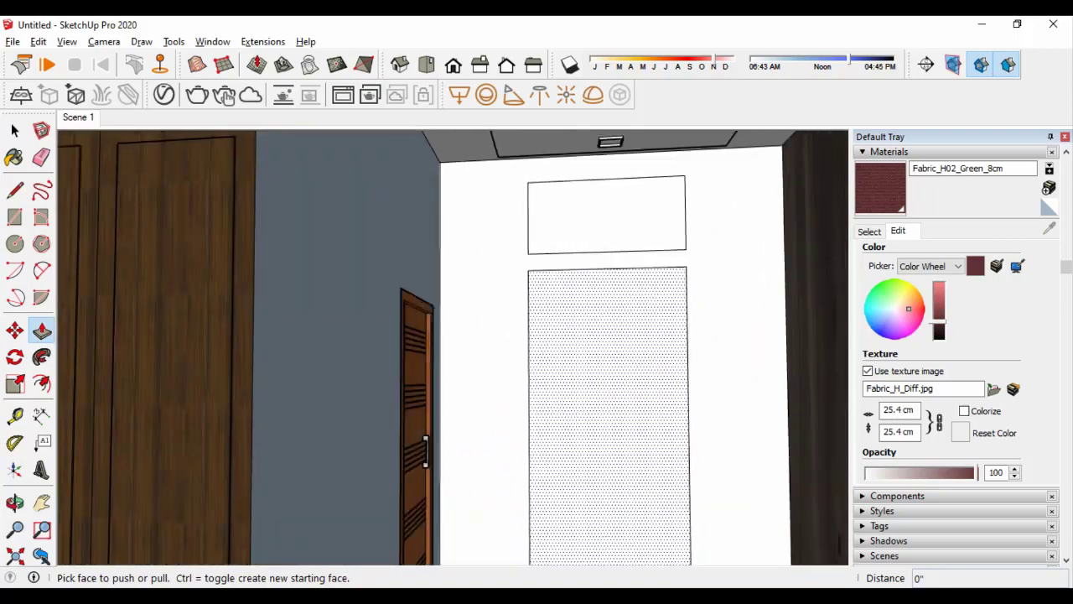
{"action": "key", "text": "space"}
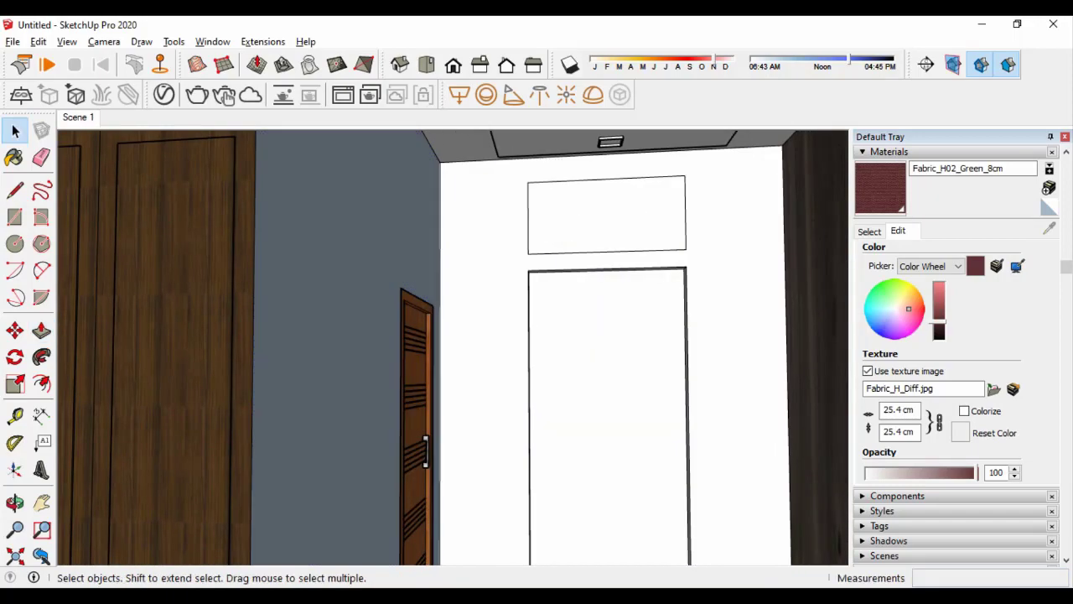
{"action": "scroll", "coordinate": [480, 235], "scroll_direction": "down", "scroll_amount": 10}
Move the door by its bottom corner into the doorway beside the slatted door
{"action": "key", "text": "m"}
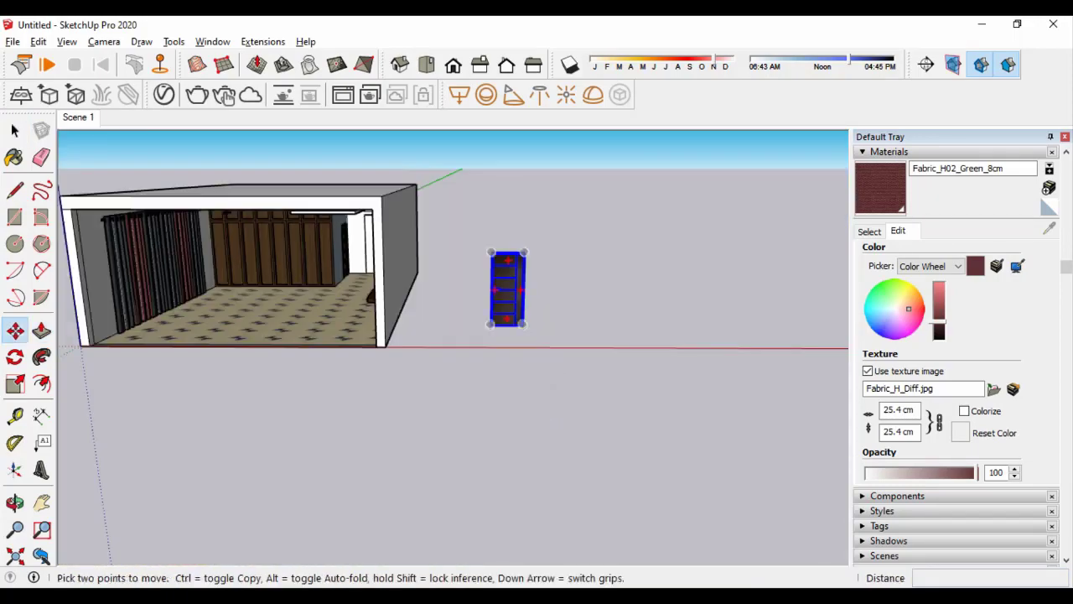
{"action": "scroll", "coordinate": [520, 319], "scroll_direction": "up", "scroll_amount": 8}
{"action": "left_click", "coordinate": [529, 338]}
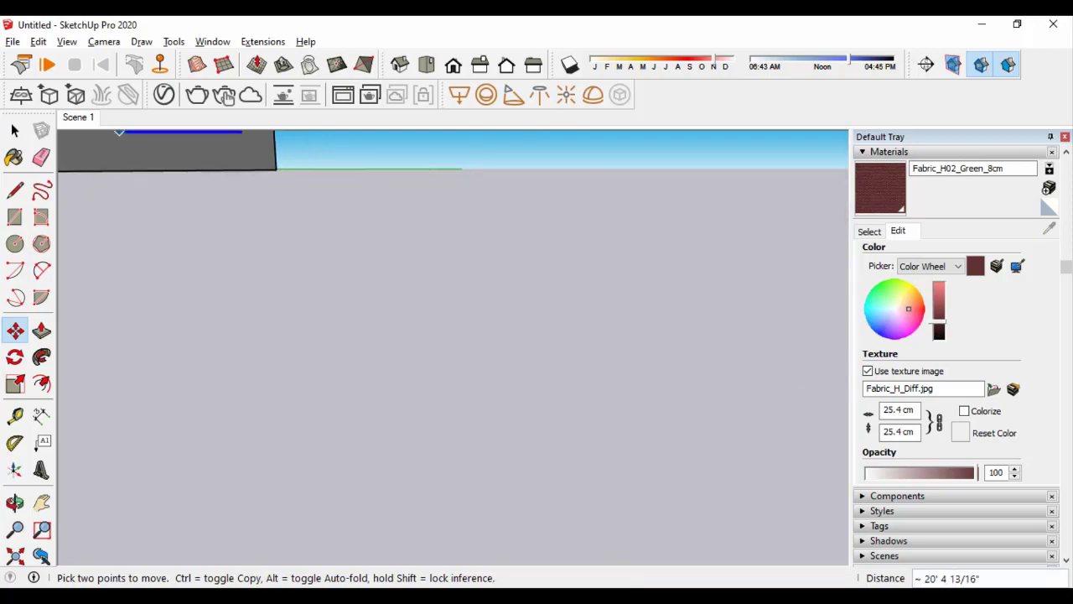
{"action": "scroll", "coordinate": [530, 338], "scroll_direction": "down", "scroll_amount": 5}
{"action": "scroll", "coordinate": [639, 496], "scroll_direction": "up", "scroll_amount": 5}
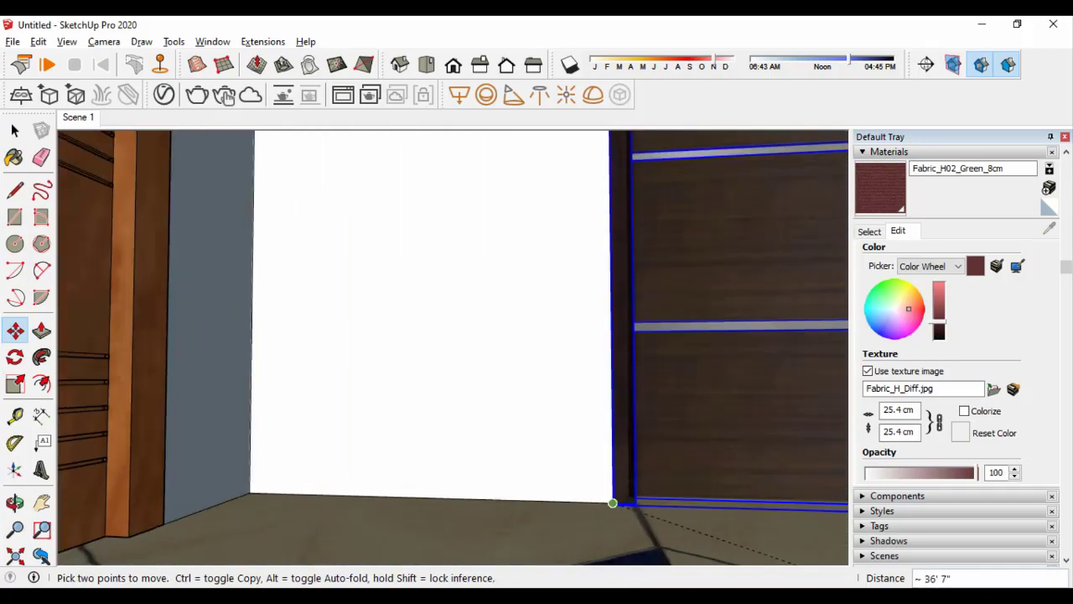
{"action": "mouse_move", "coordinate": [419, 460]}
{"action": "middle_mouse_down"}
{"action": "mouse_move", "coordinate": [434, 317]}
{"action": "mouse_move", "coordinate": [559, 318]}
{"action": "middle_mouse_up"}
Scale the door wider (red ~1.34) and taller (blue ~1.19) to fill the opening
{"action": "key", "text": "s"}
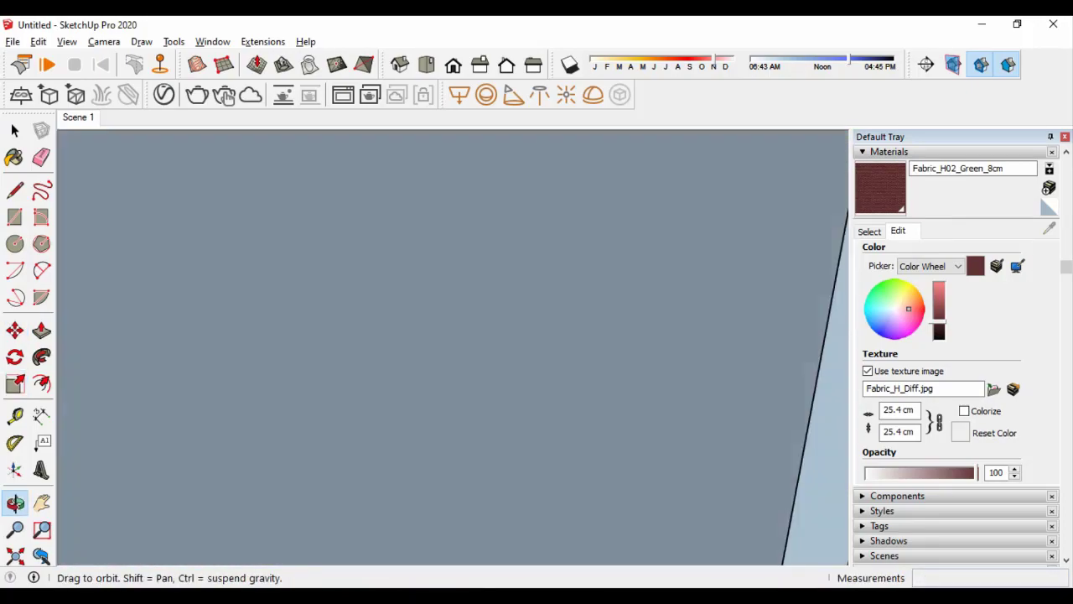
{"action": "left_click_drag", "start_coordinate": [559, 319], "coordinate": [658, 340]}
{"action": "scroll", "coordinate": [655, 343], "scroll_direction": "down", "scroll_amount": 3}
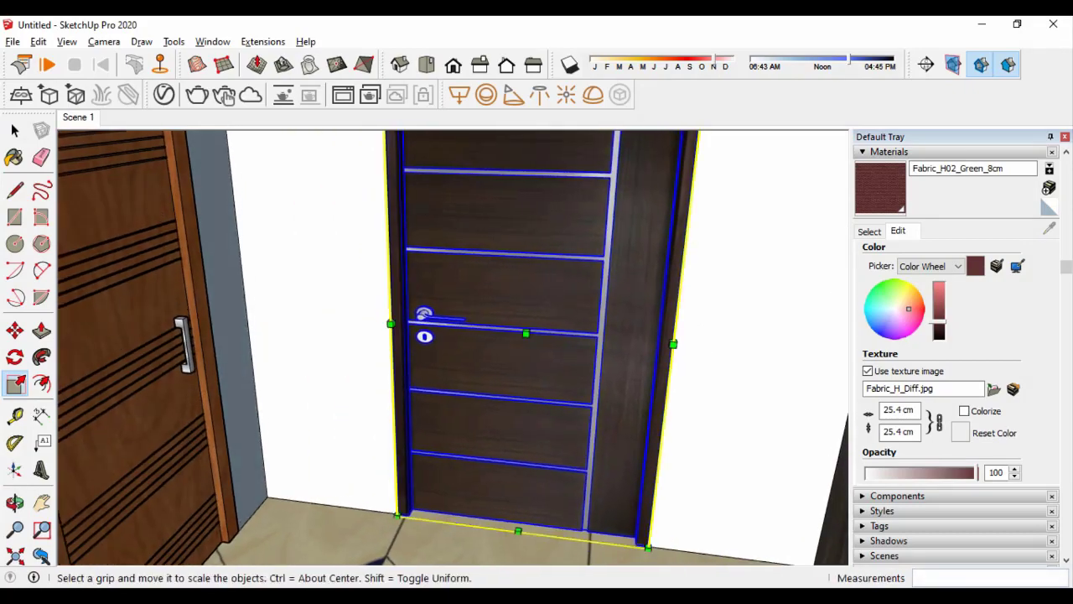
{"action": "scroll", "coordinate": [587, 251], "scroll_direction": "down", "scroll_amount": 2}
{"action": "scroll", "coordinate": [570, 210], "scroll_direction": "up", "scroll_amount": 3}
{"action": "scroll", "coordinate": [567, 306], "scroll_direction": "up", "scroll_amount": 2}
{"action": "left_click_drag", "start_coordinate": [567, 307], "coordinate": [576, 147]}
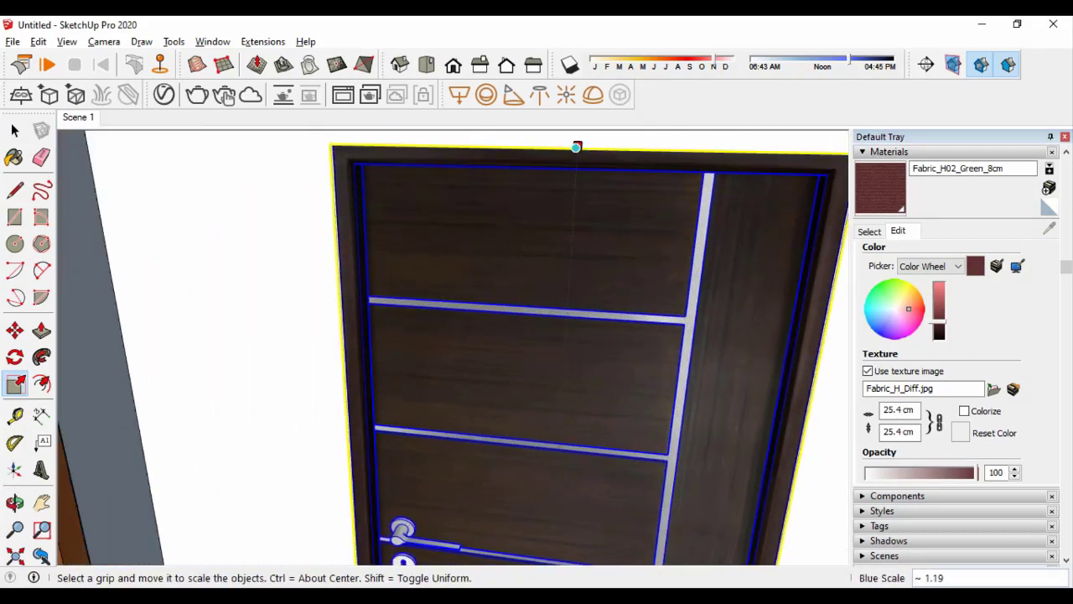
{"action": "scroll", "coordinate": [453, 348], "scroll_direction": "down", "scroll_amount": 10}
{"action": "key", "text": "space"}
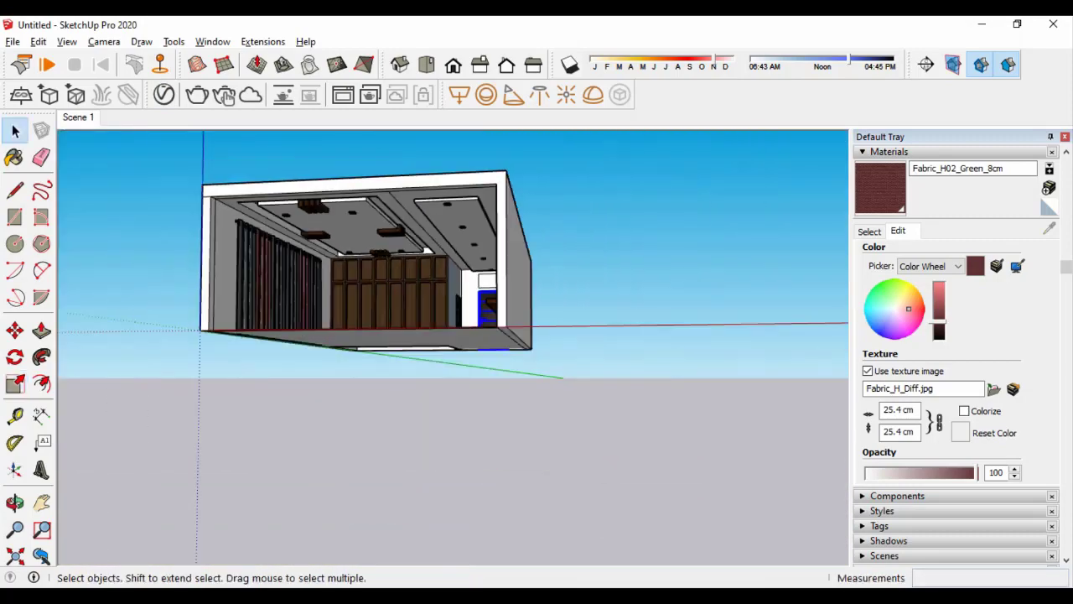
{"action": "scroll", "coordinate": [453, 348], "scroll_direction": "up", "scroll_amount": 8}
Offset an inner frame on both the upper and lower window panes
{"action": "scroll", "coordinate": [460, 256], "scroll_direction": "up", "scroll_amount": 3}
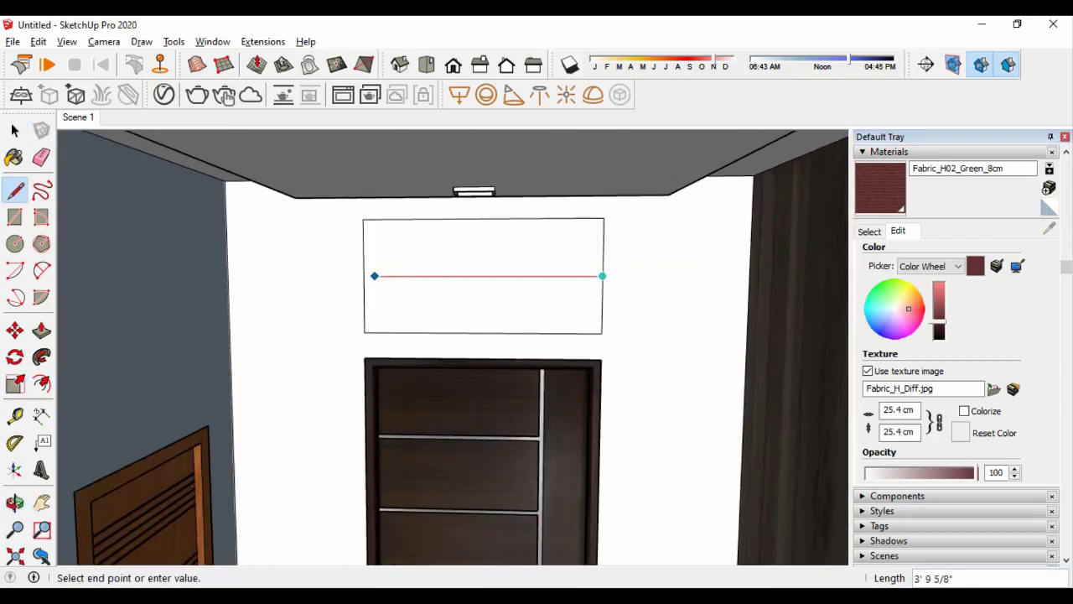
{"action": "left_click", "coordinate": [528, 276]}
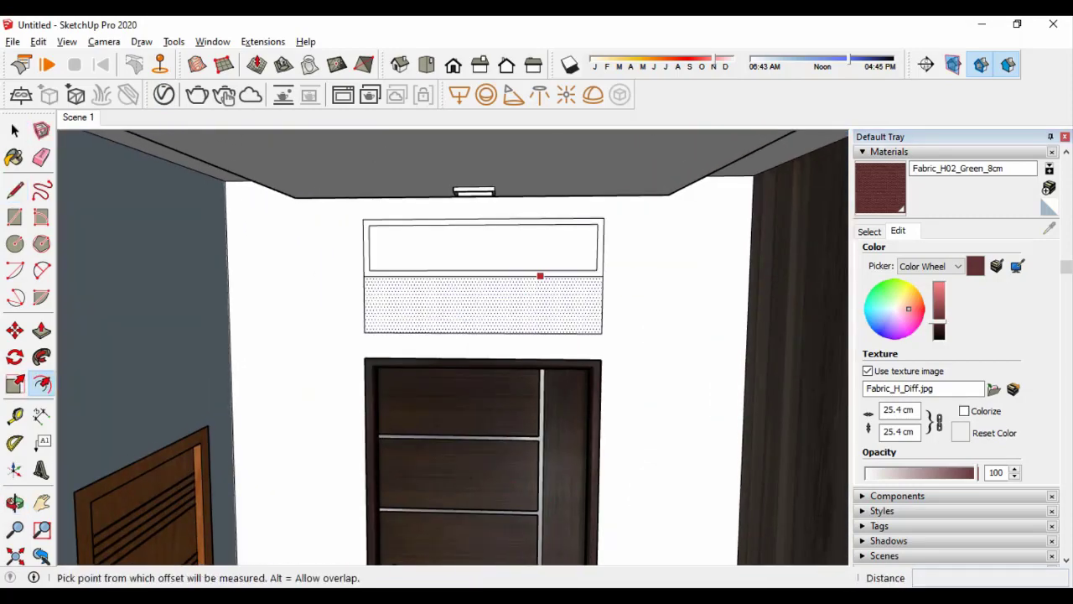
{"action": "double_click", "coordinate": [403, 326]}
{"action": "key", "text": "e"}
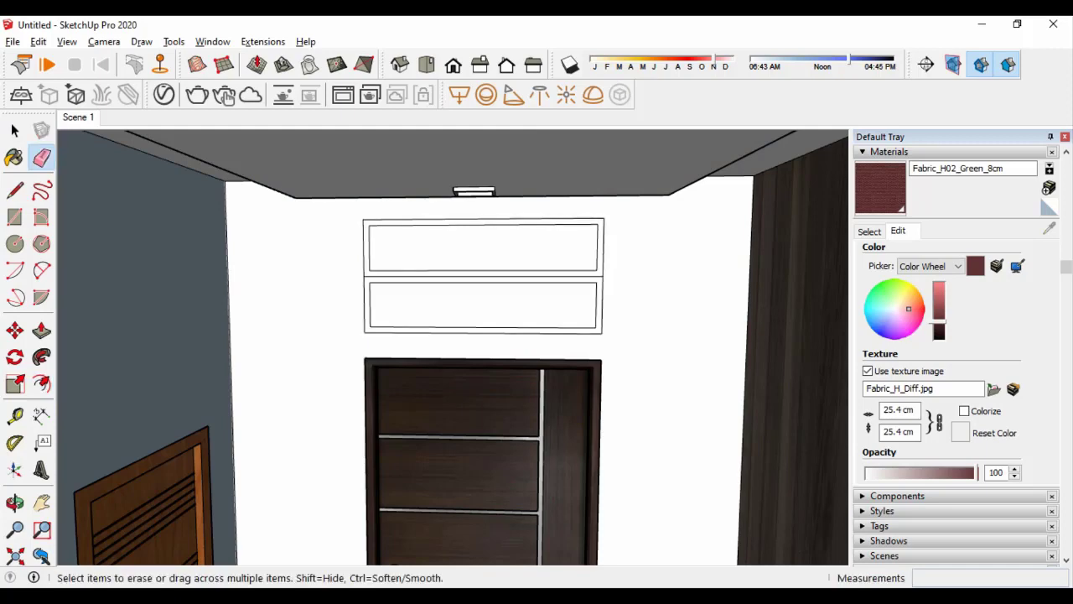
Pick the Aluminum_Anodized_Bronze material from the V-Ray material library
{"action": "left_click", "coordinate": [164, 94]}
{"action": "scroll", "coordinate": [620, 352], "scroll_direction": "down", "scroll_amount": 6}
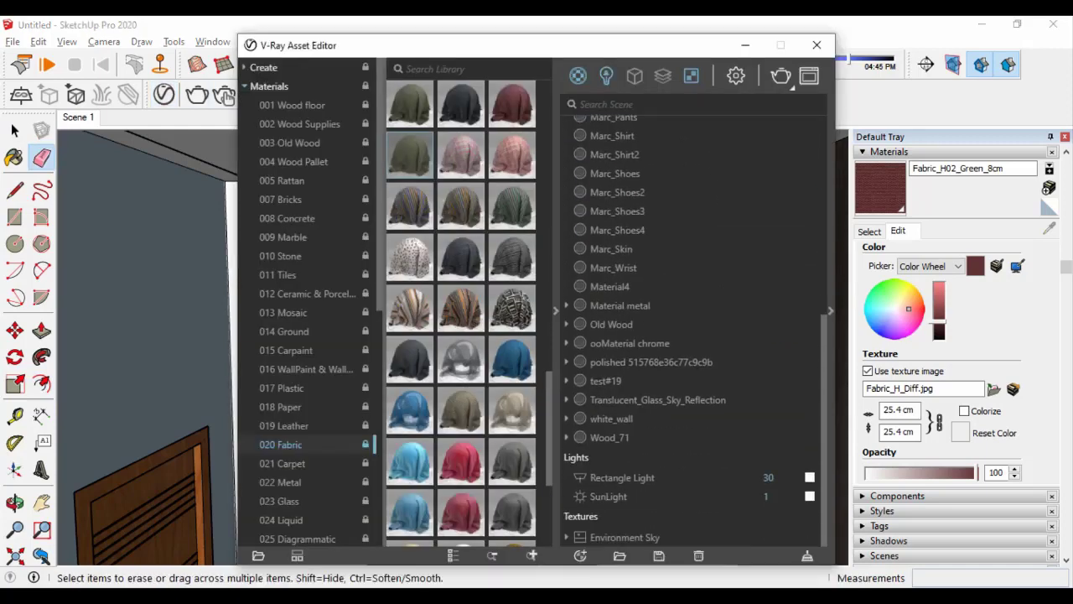
{"action": "scroll", "coordinate": [612, 418], "scroll_direction": "up", "scroll_amount": 5}
{"action": "left_click", "coordinate": [671, 186]}
{"action": "left_click", "coordinate": [817, 44]}
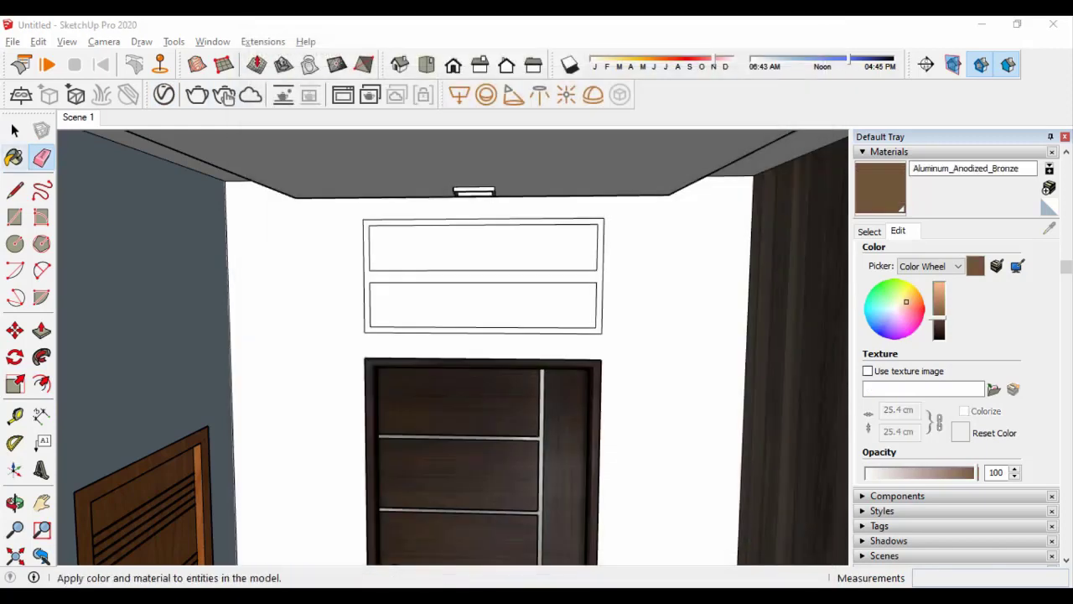
Paint both window panes with acid_glasss and return to the Scene 1 view
{"action": "left_click", "coordinate": [164, 94]}
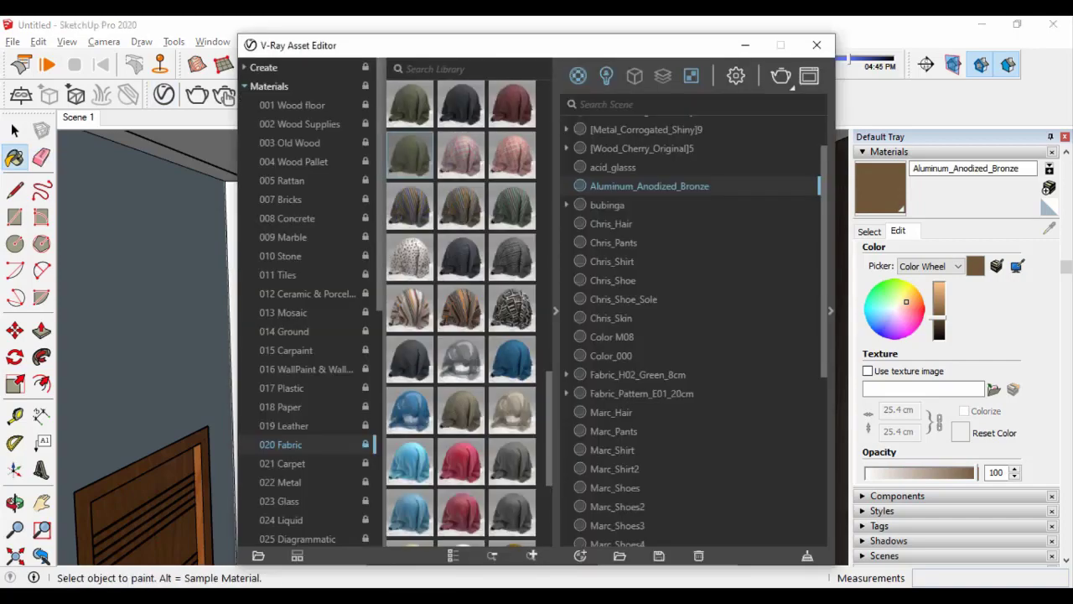
{"action": "left_click", "coordinate": [638, 167]}
{"action": "left_click", "coordinate": [817, 44]}
{"action": "left_click", "coordinate": [482, 305]}
{"action": "left_click", "coordinate": [482, 246]}
{"action": "key", "text": "space"}
{"action": "left_click", "coordinate": [78, 117]}
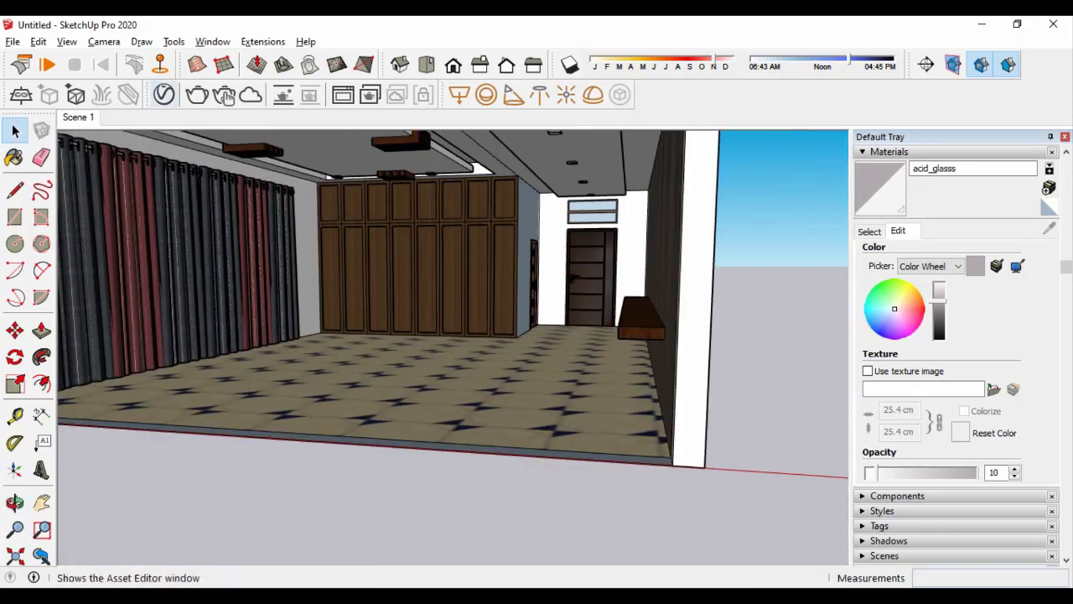
Import the ceiling fan .skp file from Local Disk (E:) > SKY
{"action": "left_click", "coordinate": [12, 41]}
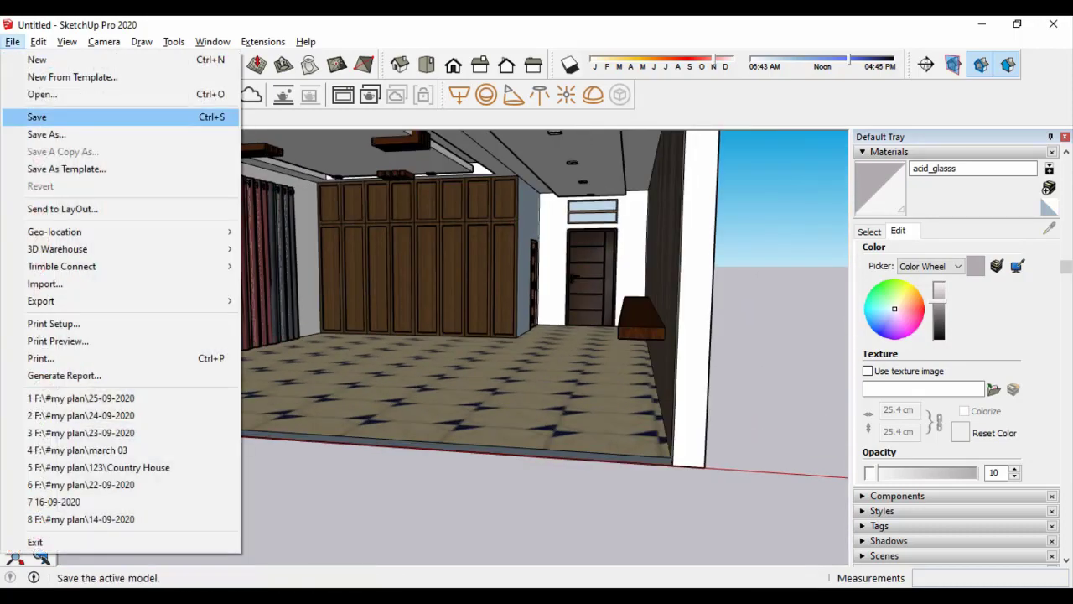
{"action": "left_click", "coordinate": [34, 285]}
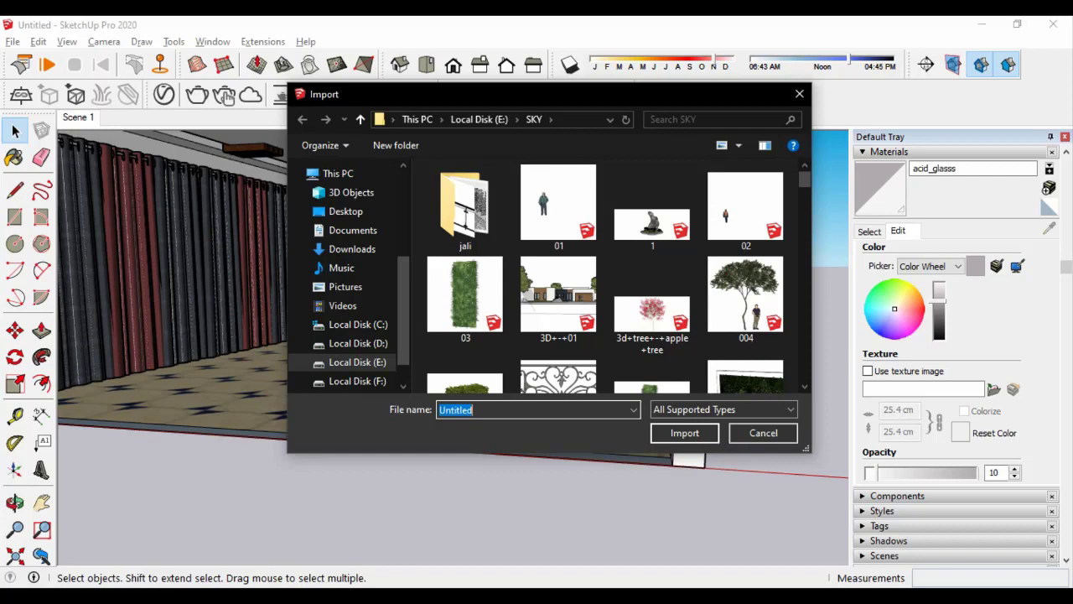
{"action": "scroll", "coordinate": [558, 344], "scroll_direction": "down", "scroll_amount": 5}
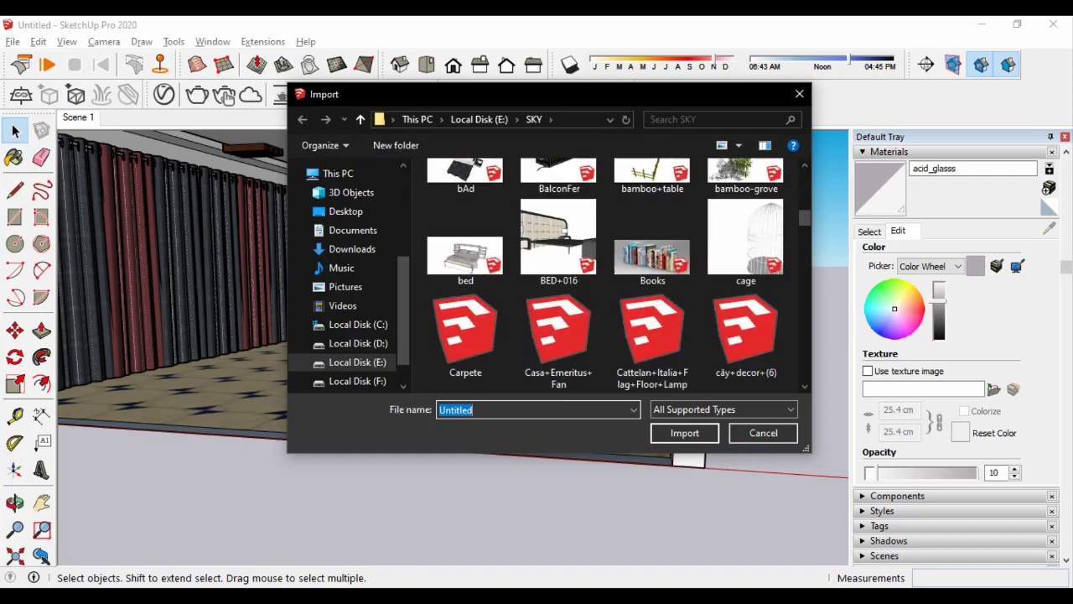
{"action": "scroll", "coordinate": [559, 344], "scroll_direction": "down", "scroll_amount": 3}
{"action": "scroll", "coordinate": [558, 344], "scroll_direction": "down", "scroll_amount": 2}
{"action": "scroll", "coordinate": [558, 336], "scroll_direction": "down", "scroll_amount": 3}
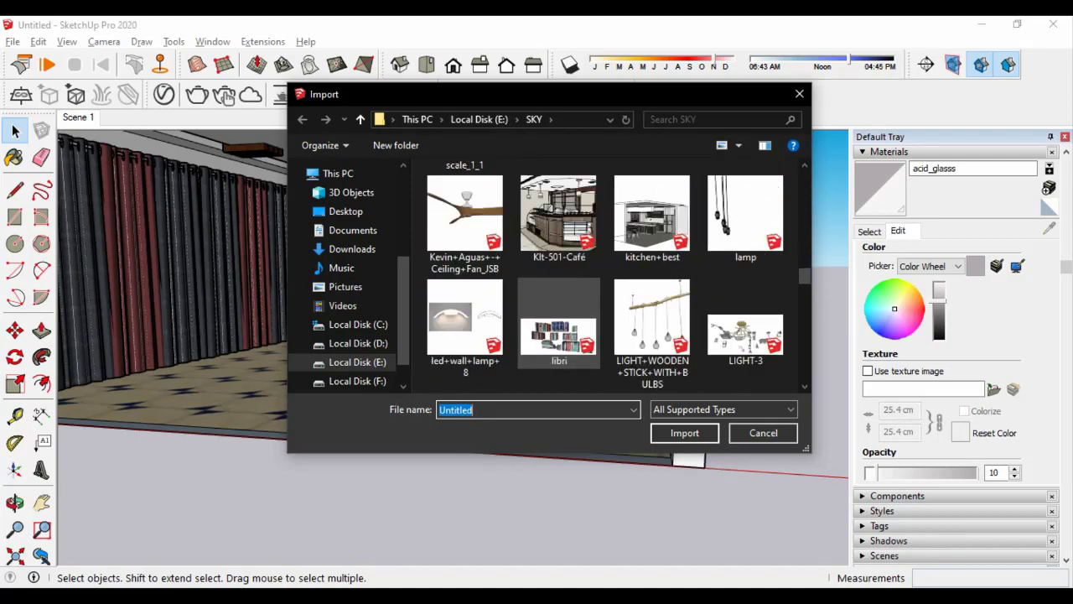
{"action": "key", "text": "Return"}
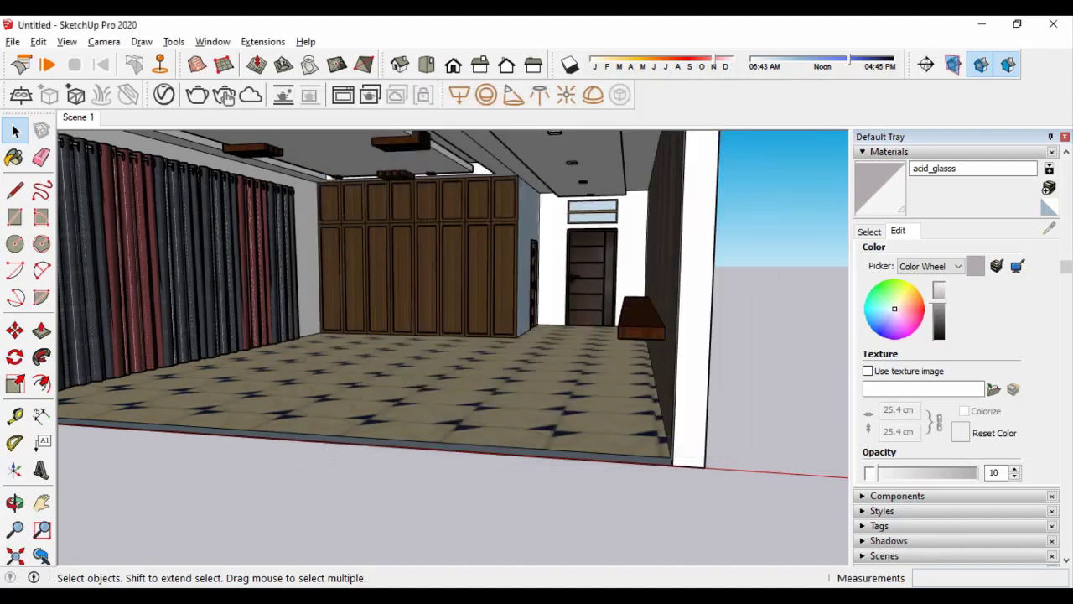
Use the Tape Measure to place a guideline through the ceiling beam's endpoint
{"action": "scroll", "coordinate": [688, 339], "scroll_direction": "down", "scroll_amount": 3}
{"action": "key", "text": "m"}
{"action": "key", "text": "t"}
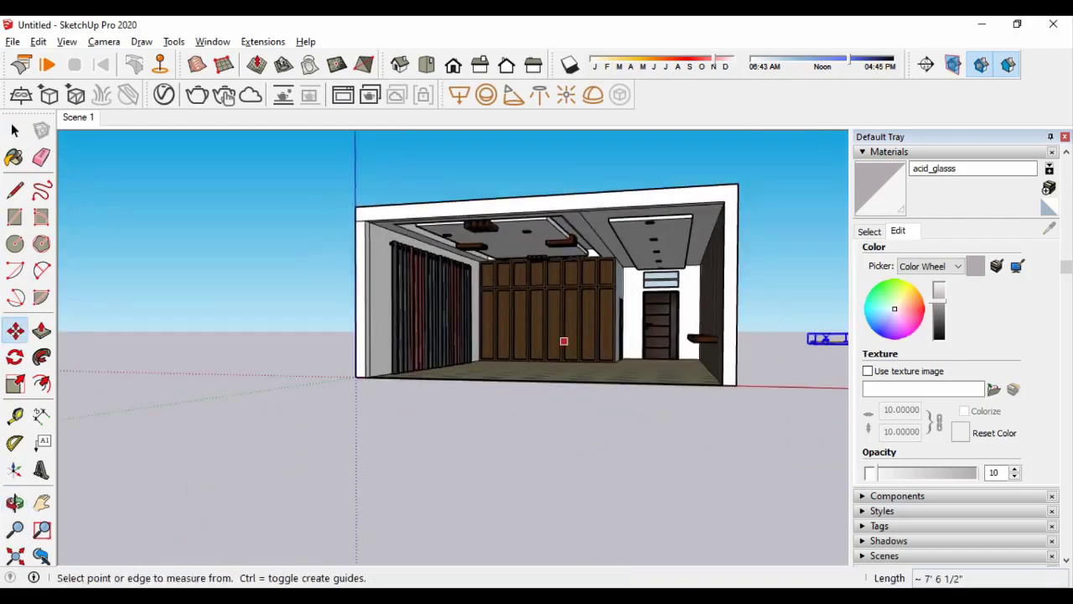
{"action": "scroll", "coordinate": [453, 348], "scroll_direction": "up", "scroll_amount": 5}
{"action": "middle_click_drag", "start_coordinate": [687, 252], "coordinate": [707, 221]}
{"action": "left_click", "coordinate": [707, 220]}
{"action": "scroll", "coordinate": [700, 223], "scroll_direction": "up", "scroll_amount": 3}
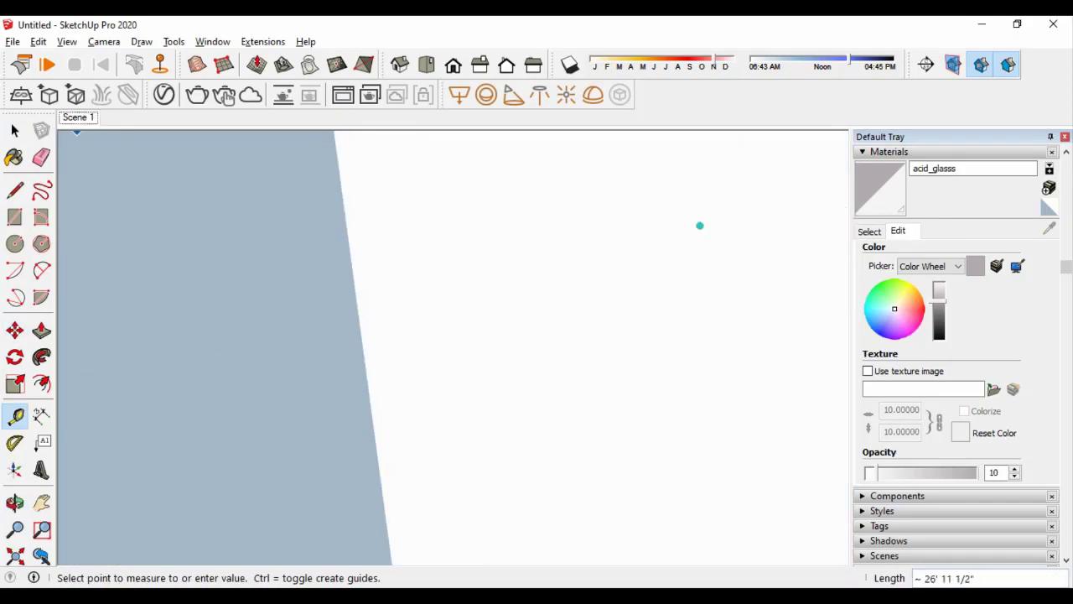
{"action": "scroll", "coordinate": [532, 253], "scroll_direction": "down", "scroll_amount": 5}
{"action": "mouse_move", "coordinate": [532, 253]}
{"action": "middle_mouse_down"}
{"action": "mouse_move", "coordinate": [452, 259]}
{"action": "mouse_move", "coordinate": [436, 226]}
{"action": "middle_mouse_up"}
{"action": "scroll", "coordinate": [428, 187], "scroll_direction": "up", "scroll_amount": 3}
{"action": "mouse_move", "coordinate": [429, 187]}
{"action": "middle_mouse_down"}
{"action": "mouse_move", "coordinate": [352, 201]}
{"action": "mouse_move", "coordinate": [498, 233]}
{"action": "mouse_move", "coordinate": [587, 209]}
{"action": "mouse_move", "coordinate": [282, 199]}
{"action": "mouse_move", "coordinate": [348, 165]}
{"action": "mouse_move", "coordinate": [336, 283]}
{"action": "middle_mouse_up"}
{"action": "scroll", "coordinate": [314, 205], "scroll_direction": "up", "scroll_amount": 3}
{"action": "scroll", "coordinate": [498, 232], "scroll_direction": "down", "scroll_amount": 3}
{"action": "scroll", "coordinate": [596, 206], "scroll_direction": "up", "scroll_amount": 2}
{"action": "left_click", "coordinate": [596, 206]}
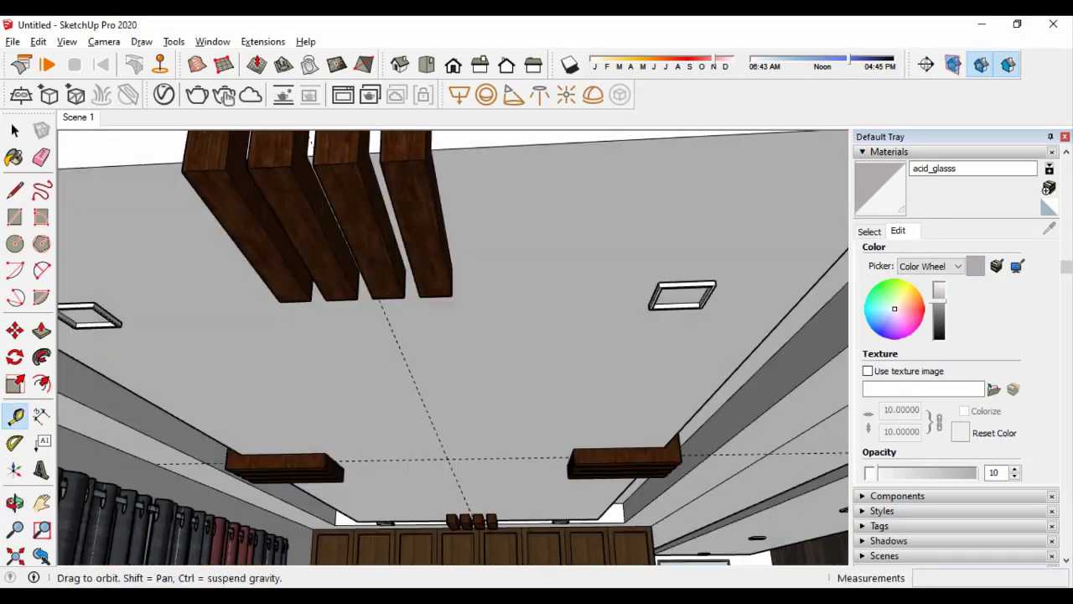
{"action": "left_click", "coordinate": [336, 284]}
Move the ceiling fan by its centre up to the middle of the ceiling between the beams
{"action": "key", "text": "space"}
{"action": "scroll", "coordinate": [335, 283], "scroll_direction": "down", "scroll_amount": 5}
{"action": "scroll", "coordinate": [592, 394], "scroll_direction": "up", "scroll_amount": 4}
{"action": "scroll", "coordinate": [596, 369], "scroll_direction": "up", "scroll_amount": 3}
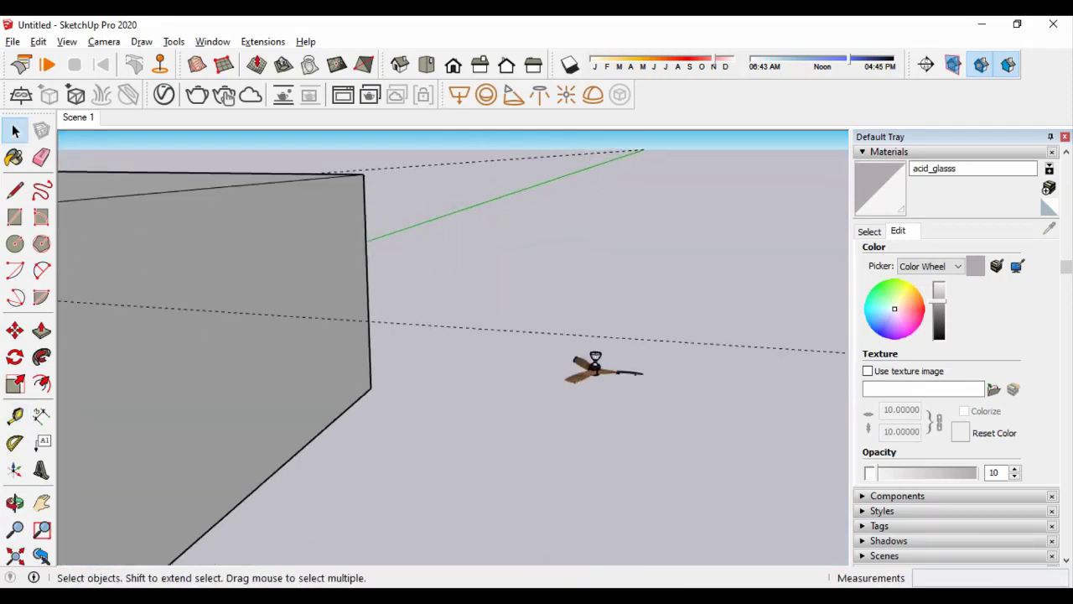
{"action": "scroll", "coordinate": [549, 394], "scroll_direction": "up", "scroll_amount": 3}
{"action": "left_click", "coordinate": [540, 395]}
{"action": "key", "text": "m"}
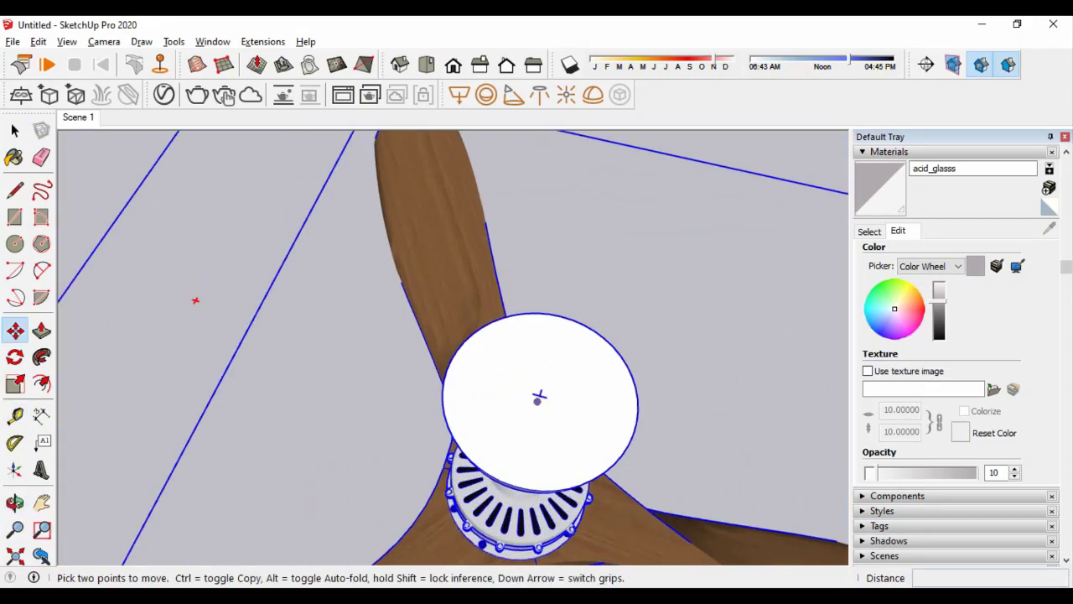
{"action": "left_click", "coordinate": [540, 395]}
{"action": "scroll", "coordinate": [627, 346], "scroll_direction": "down", "scroll_amount": 3}
{"action": "middle_click_drag", "start_coordinate": [626, 346], "coordinate": [587, 218]}
{"action": "scroll", "coordinate": [369, 243], "scroll_direction": "down", "scroll_amount": 4}
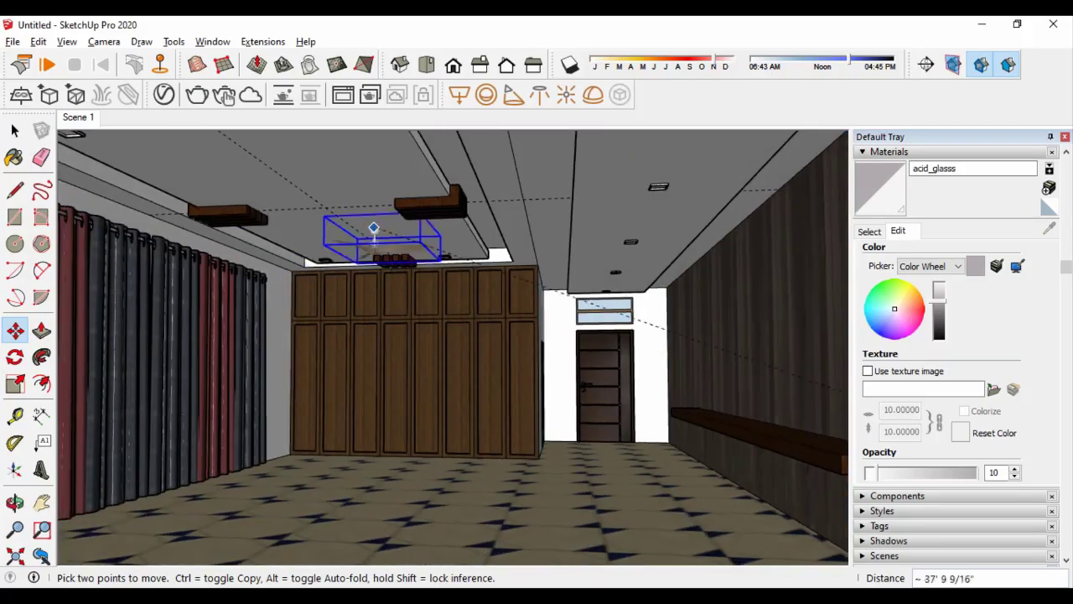
{"action": "scroll", "coordinate": [335, 226], "scroll_direction": "up", "scroll_amount": 3}
{"action": "scroll", "coordinate": [331, 186], "scroll_direction": "up", "scroll_amount": 3}
{"action": "scroll", "coordinate": [332, 185], "scroll_direction": "down", "scroll_amount": 3}
{"action": "scroll", "coordinate": [319, 193], "scroll_direction": "down", "scroll_amount": 3}
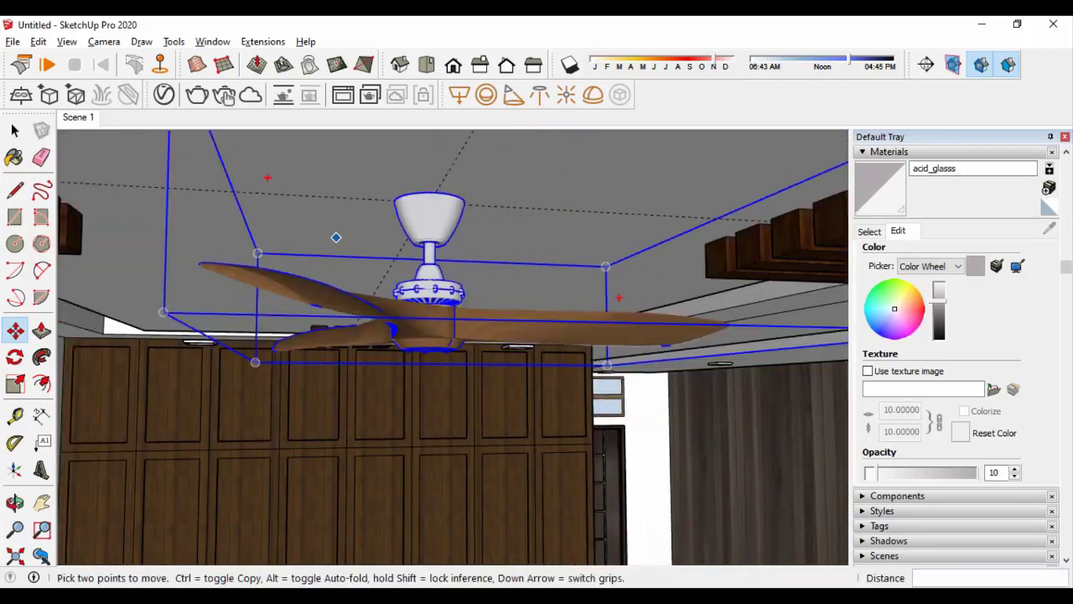
{"action": "middle_click_drag", "start_coordinate": [288, 227], "coordinate": [256, 214]}
{"action": "scroll", "coordinate": [452, 336], "scroll_direction": "down", "scroll_amount": 5}
{"action": "key", "text": "space"}
Select the hung fan and resize it with the Scale tool
{"action": "scroll", "coordinate": [452, 335], "scroll_direction": "up", "scroll_amount": 5}
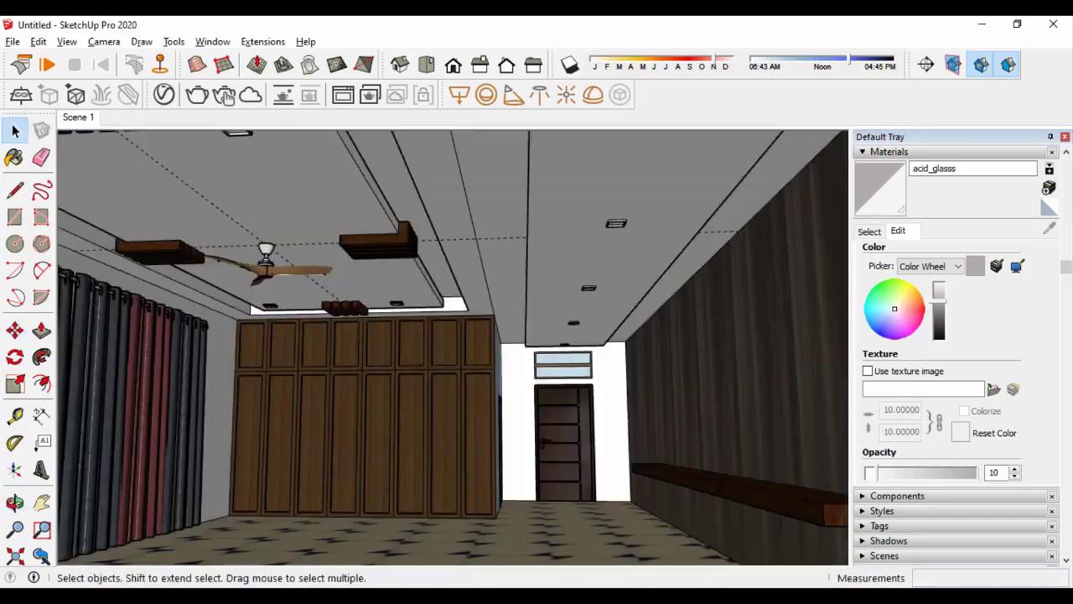
{"action": "mouse_move", "coordinate": [453, 335]}
{"action": "middle_mouse_down"}
{"action": "mouse_move", "coordinate": [452, 251]}
{"action": "mouse_move", "coordinate": [453, 335]}
{"action": "middle_mouse_up"}
{"action": "scroll", "coordinate": [336, 293], "scroll_direction": "up", "scroll_amount": 3}
{"action": "key", "text": "space"}
{"action": "left_click", "coordinate": [360, 193]}
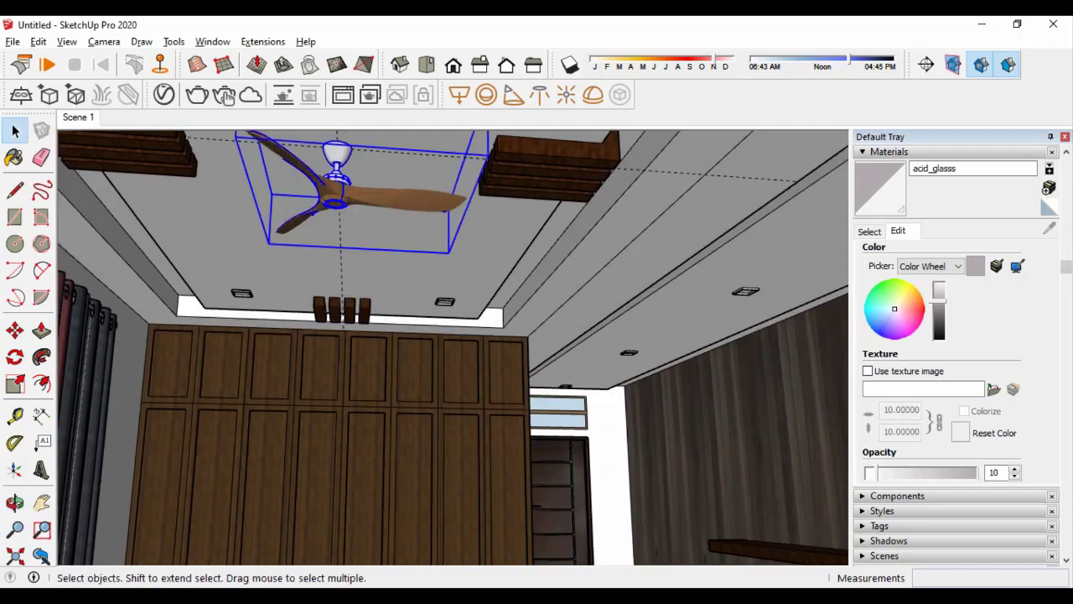
{"action": "key", "text": "s"}
{"action": "scroll", "coordinate": [503, 475], "scroll_direction": "down", "scroll_amount": 2}
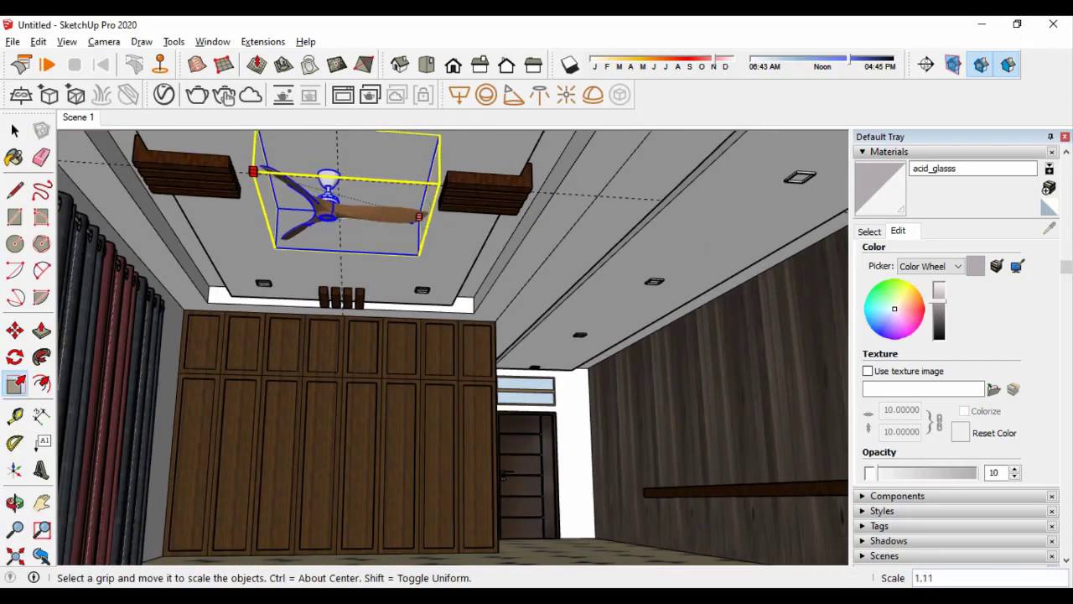
{"action": "scroll", "coordinate": [503, 475], "scroll_direction": "down", "scroll_amount": 10}
{"action": "middle_click_drag", "start_coordinate": [503, 475], "coordinate": [503, 335]}
Import the L-shaped sectional sofa model and place it beside the room
{"action": "left_click", "coordinate": [12, 42]}
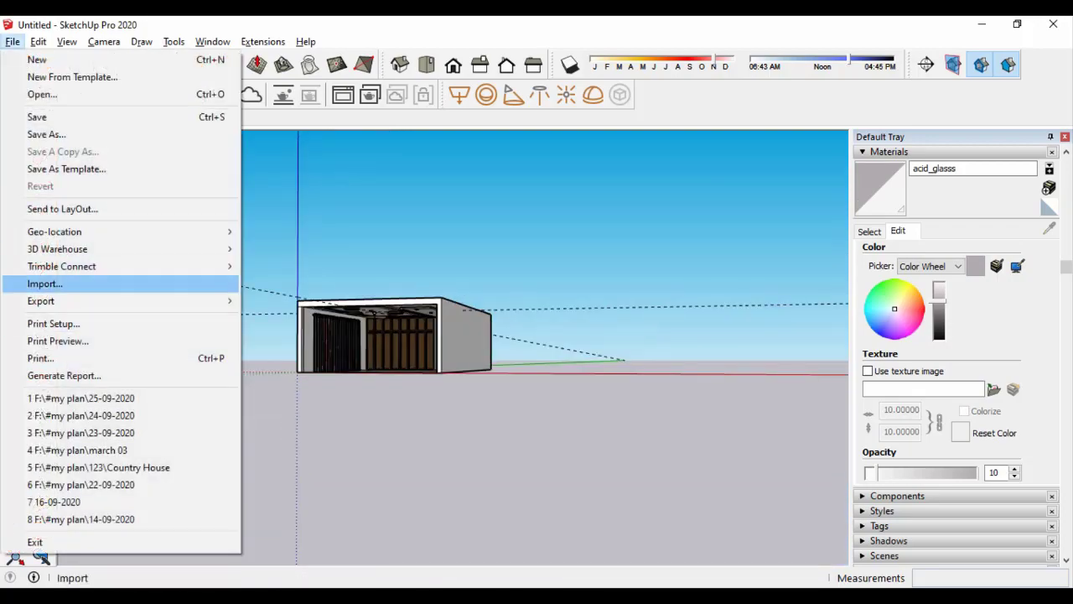
{"action": "left_click", "coordinate": [50, 284]}
{"action": "scroll", "coordinate": [559, 335], "scroll_direction": "down", "scroll_amount": 2}
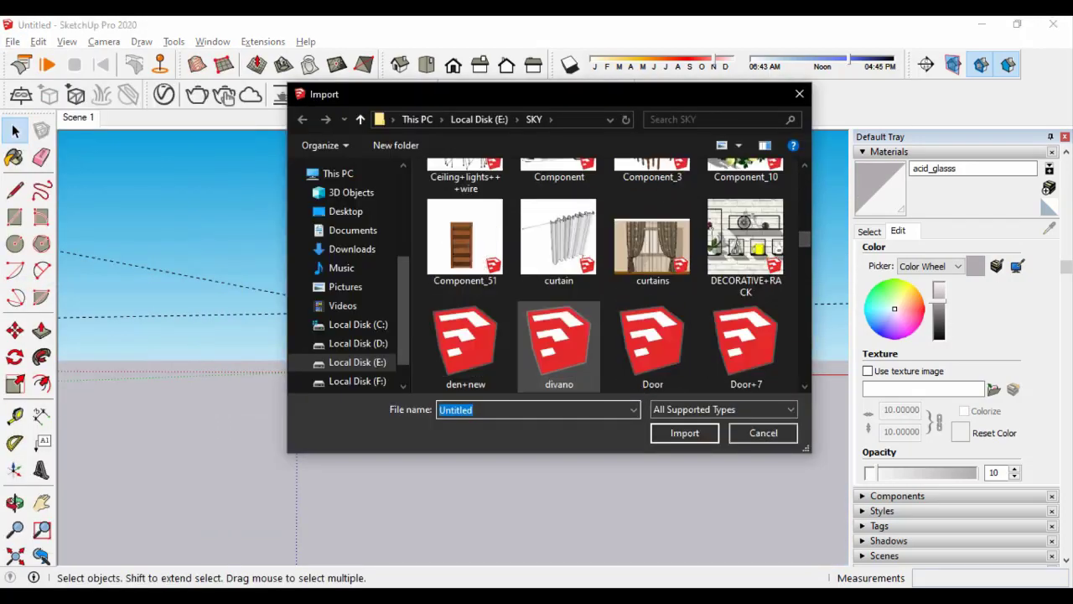
{"action": "scroll", "coordinate": [560, 336], "scroll_direction": "down", "scroll_amount": 1}
{"action": "scroll", "coordinate": [560, 323], "scroll_direction": "down", "scroll_amount": 2}
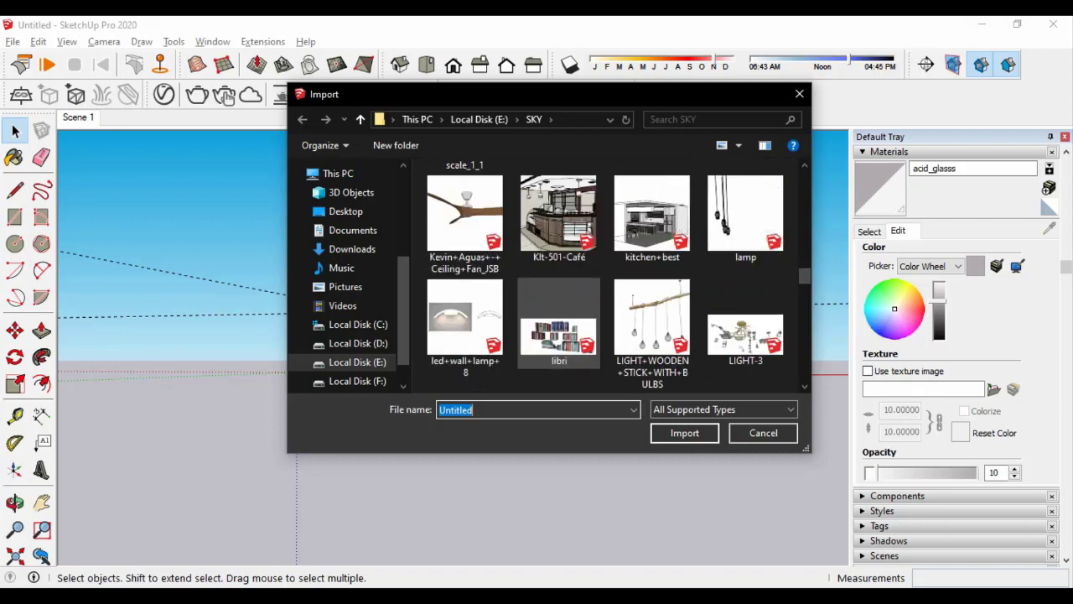
{"action": "key", "text": "Escape"}
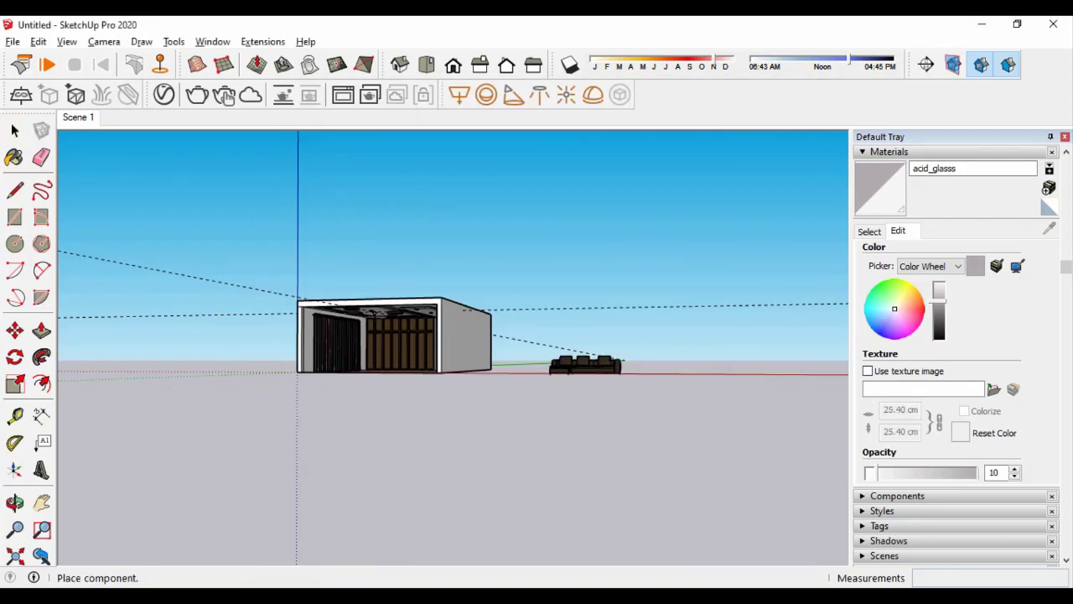
{"action": "mouse_move", "coordinate": [579, 363]}
{"action": "middle_mouse_down"}
{"action": "mouse_move", "coordinate": [566, 442]}
{"action": "mouse_move", "coordinate": [438, 371]}
{"action": "middle_mouse_up"}
Move the sofa by its leg onto the floor by the curtains, in front of the wardrobe
{"action": "scroll", "coordinate": [571, 441], "scroll_direction": "up", "scroll_amount": 3}
{"action": "scroll", "coordinate": [554, 440], "scroll_direction": "up", "scroll_amount": 3}
{"action": "scroll", "coordinate": [438, 371], "scroll_direction": "up", "scroll_amount": 3}
{"action": "middle_click_drag", "start_coordinate": [362, 376], "coordinate": [503, 378]}
{"action": "scroll", "coordinate": [503, 378], "scroll_direction": "up", "scroll_amount": 3}
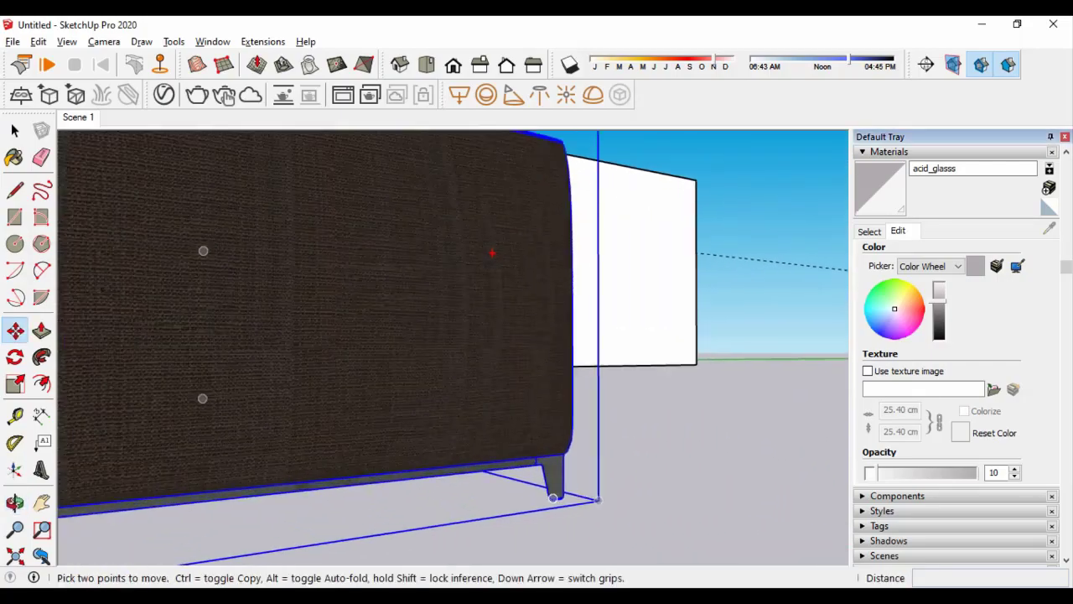
{"action": "scroll", "coordinate": [561, 495], "scroll_direction": "up", "scroll_amount": 3}
{"action": "left_click", "coordinate": [561, 495]}
{"action": "scroll", "coordinate": [561, 495], "scroll_direction": "down", "scroll_amount": 5}
{"action": "scroll", "coordinate": [545, 482], "scroll_direction": "down", "scroll_amount": 5}
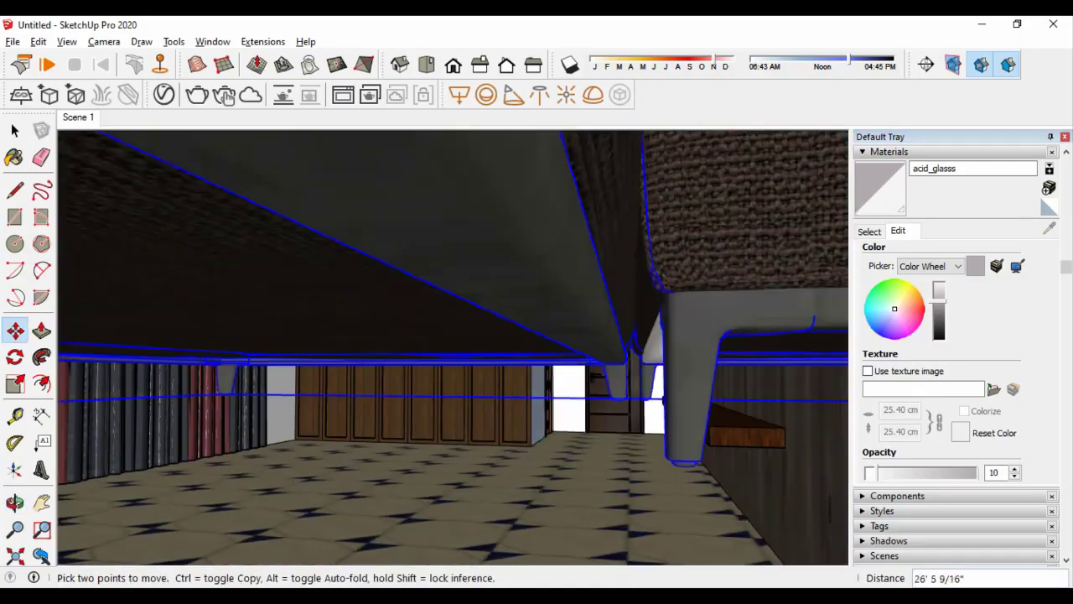
{"action": "scroll", "coordinate": [523, 470], "scroll_direction": "down", "scroll_amount": 5}
{"action": "scroll", "coordinate": [523, 470], "scroll_direction": "up", "scroll_amount": 5}
{"action": "mouse_move", "coordinate": [523, 470]}
{"action": "middle_mouse_down"}
{"action": "mouse_move", "coordinate": [618, 420]}
{"action": "mouse_move", "coordinate": [732, 465]}
{"action": "middle_mouse_up"}
{"action": "scroll", "coordinate": [618, 419], "scroll_direction": "up", "scroll_amount": 5}
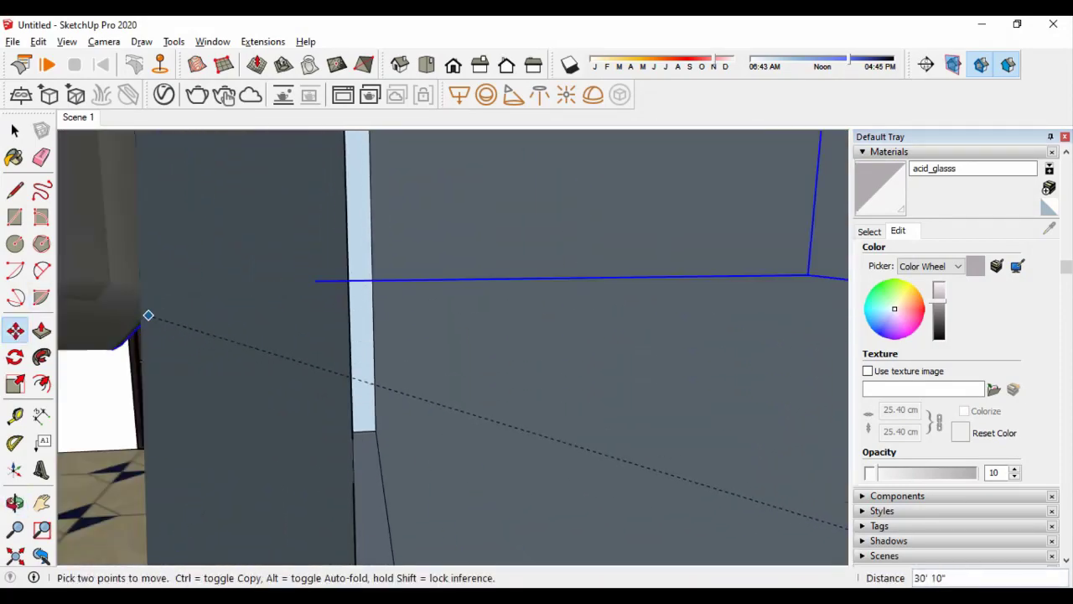
{"action": "scroll", "coordinate": [148, 314], "scroll_direction": "down", "scroll_amount": 3}
{"action": "mouse_move", "coordinate": [303, 321]}
{"action": "middle_mouse_down"}
{"action": "mouse_move", "coordinate": [210, 352]}
{"action": "mouse_move", "coordinate": [293, 378]}
{"action": "mouse_move", "coordinate": [324, 448]}
{"action": "middle_mouse_up"}
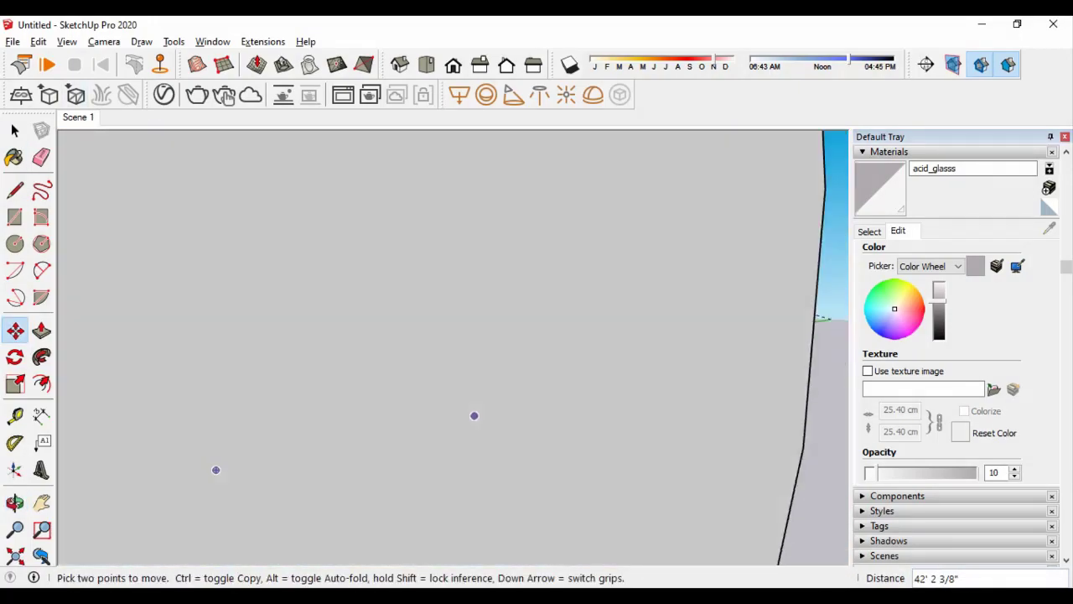
{"action": "middle_click_drag", "start_coordinate": [122, 316], "coordinate": [347, 408]}
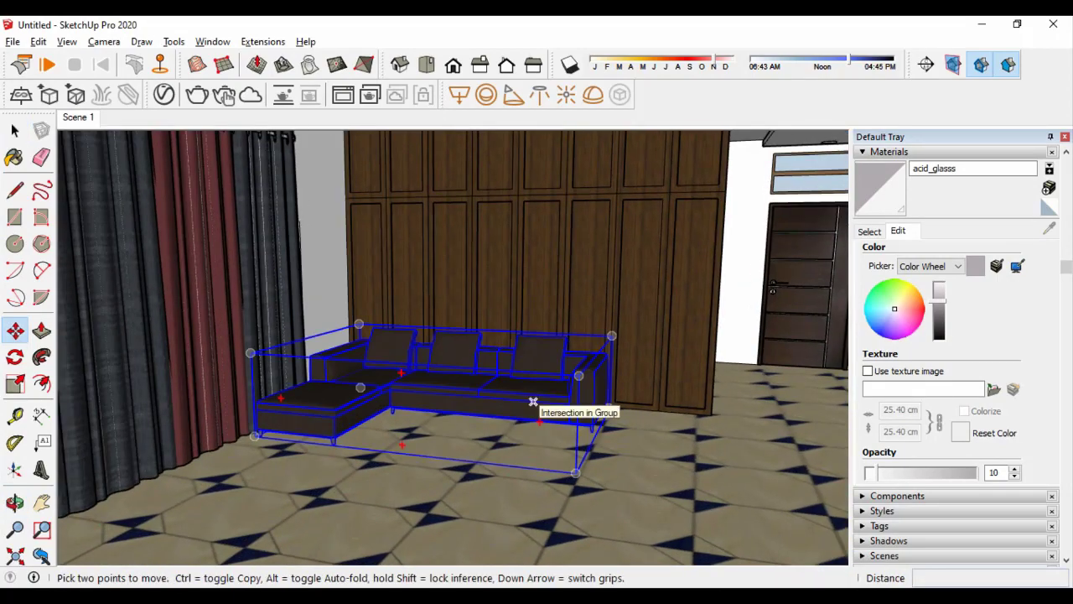
Start a copy of the sofa from its base point
{"action": "key", "text": "ctrl"}
{"action": "left_click", "coordinate": [534, 402]}
{"action": "scroll", "coordinate": [533, 402], "scroll_direction": "down", "scroll_amount": 5}
Orbit around the dark sectional sofa to inspect it up close and from eye level
{"action": "scroll", "coordinate": [461, 415], "scroll_direction": "down", "scroll_amount": 2}
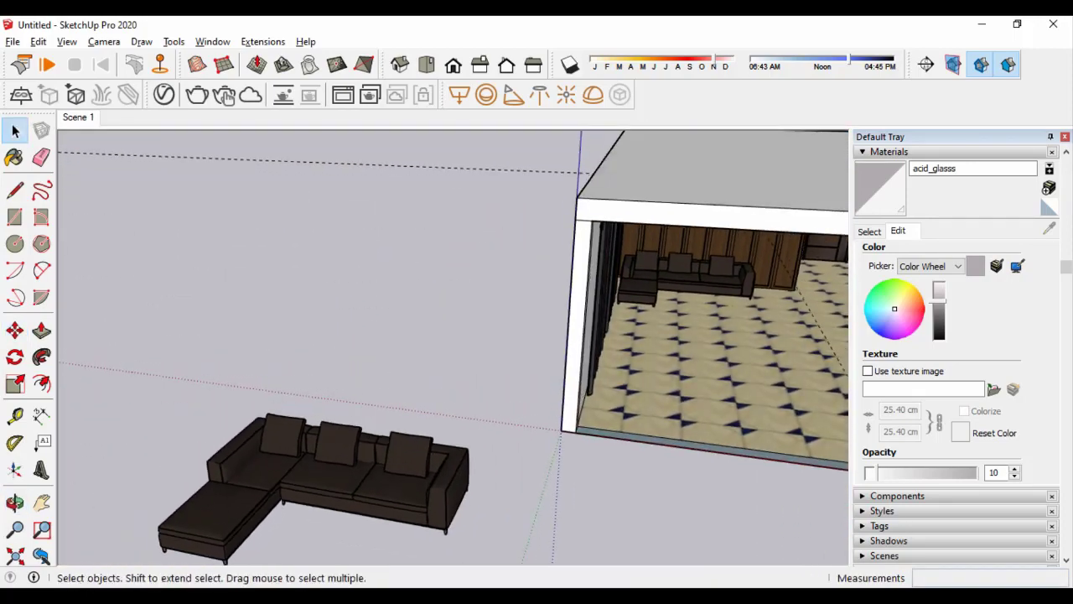
{"action": "left_click", "coordinate": [352, 427]}
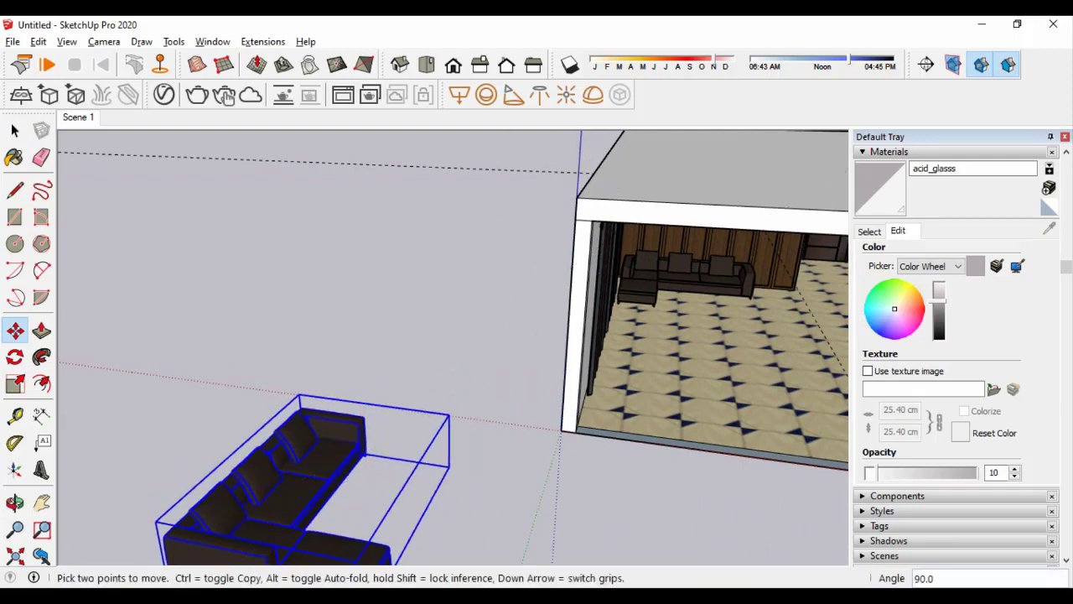
{"action": "middle_click_drag", "start_coordinate": [503, 335], "coordinate": [469, 352]}
{"action": "scroll", "coordinate": [173, 355], "scroll_direction": "up", "scroll_amount": 4}
{"action": "scroll", "coordinate": [252, 369], "scroll_direction": "up", "scroll_amount": 3}
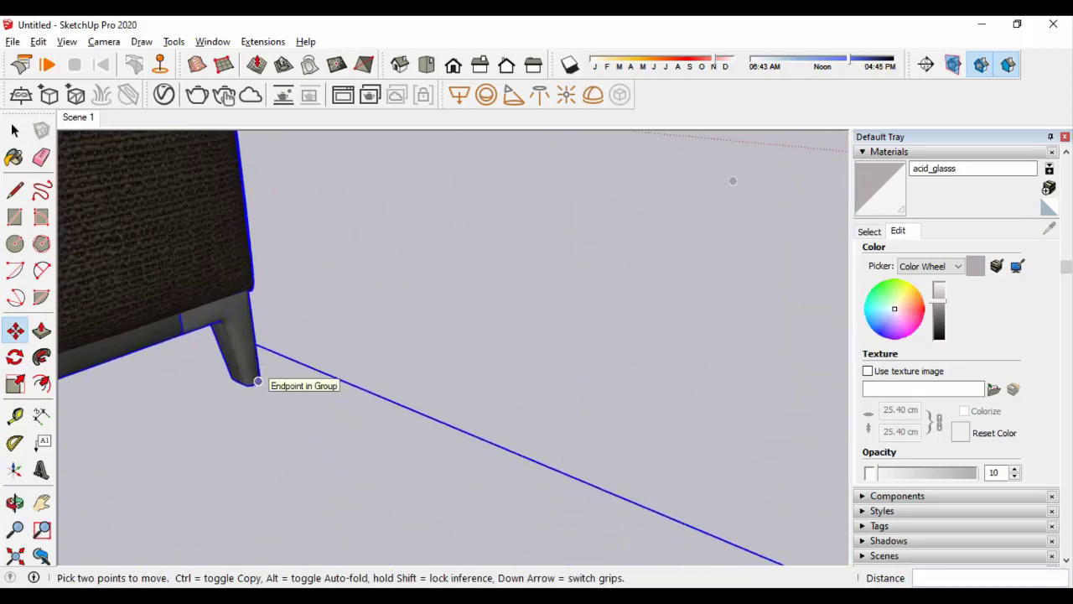
{"action": "scroll", "coordinate": [257, 382], "scroll_direction": "down", "scroll_amount": 3}
{"action": "scroll", "coordinate": [258, 382], "scroll_direction": "down", "scroll_amount": 5}
{"action": "scroll", "coordinate": [671, 294], "scroll_direction": "up", "scroll_amount": 5}
{"action": "mouse_move", "coordinate": [671, 293]}
{"action": "middle_mouse_down"}
{"action": "mouse_move", "coordinate": [709, 269]}
{"action": "mouse_move", "coordinate": [484, 247]}
{"action": "middle_mouse_up"}
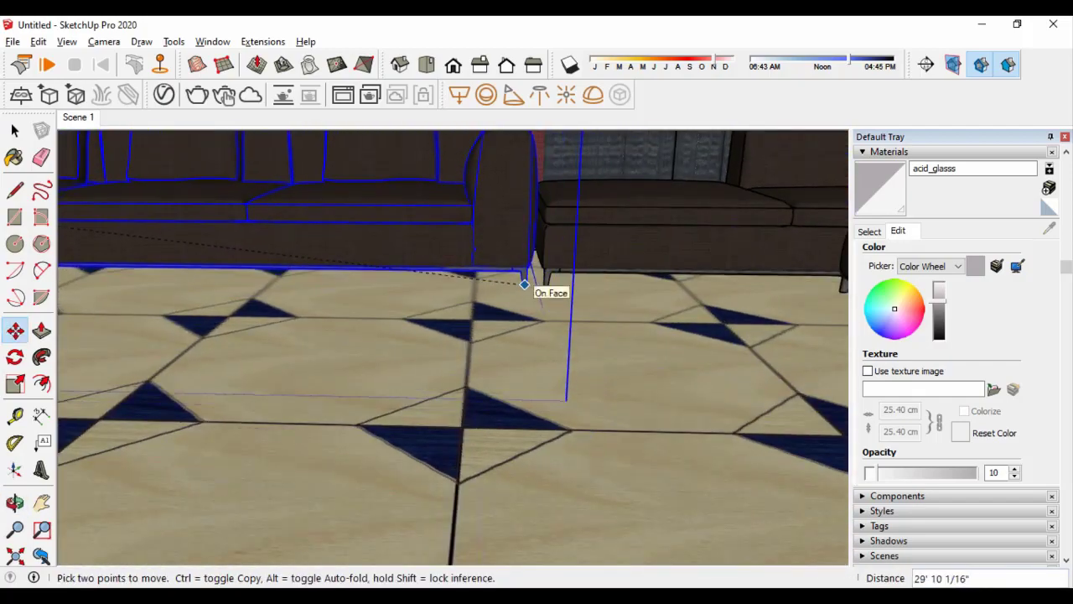
{"action": "middle_click_drag", "start_coordinate": [524, 284], "coordinate": [400, 280]}
{"action": "scroll", "coordinate": [400, 280], "scroll_direction": "down", "scroll_amount": 5}
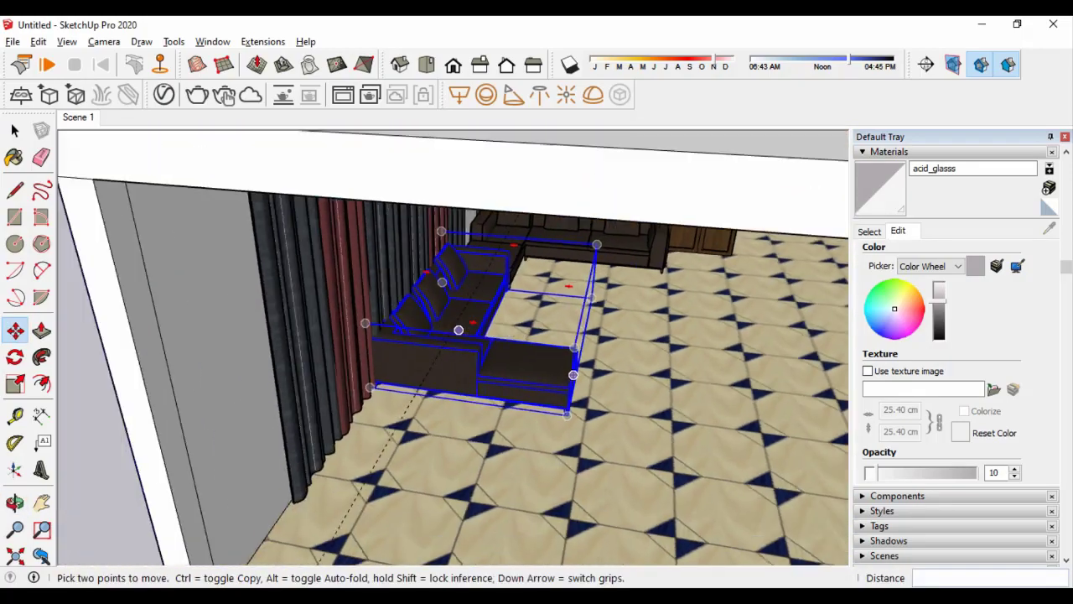
{"action": "middle_click_drag", "start_coordinate": [532, 277], "coordinate": [531, 214]}
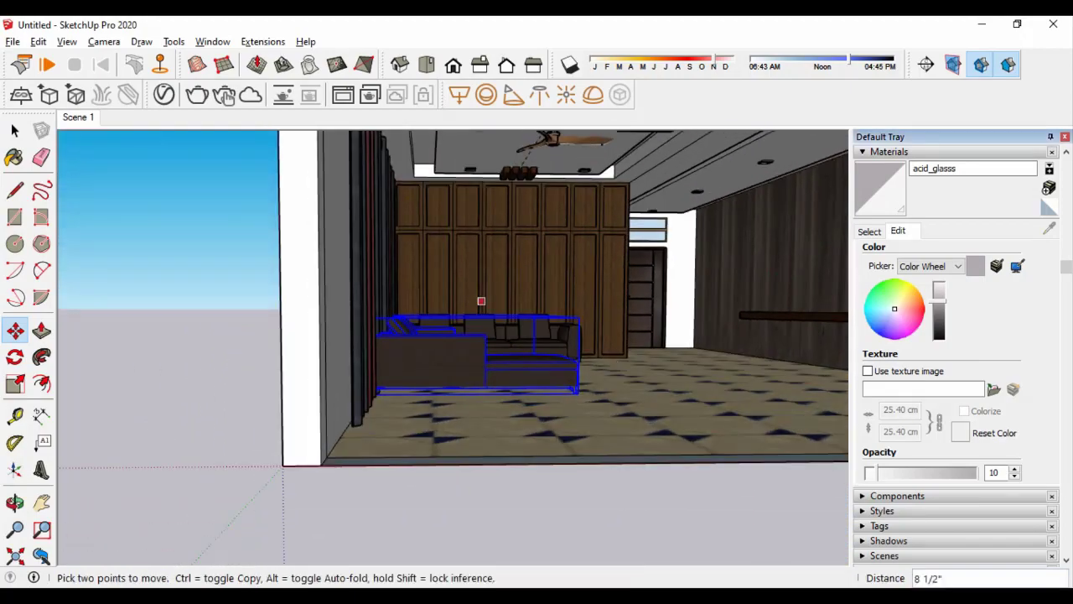
{"action": "scroll", "coordinate": [452, 347], "scroll_direction": "up", "scroll_amount": 5}
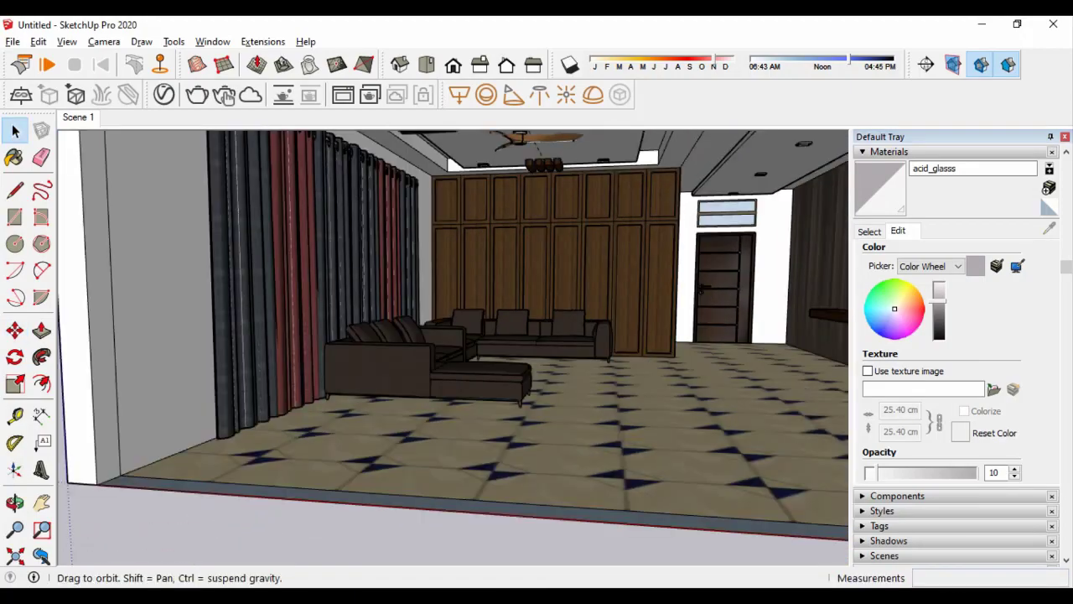
{"action": "key", "text": "space"}
{"action": "scroll", "coordinate": [453, 347], "scroll_direction": "up", "scroll_amount": 3}
{"action": "middle_click_drag", "start_coordinate": [453, 347], "coordinate": [469, 319]}
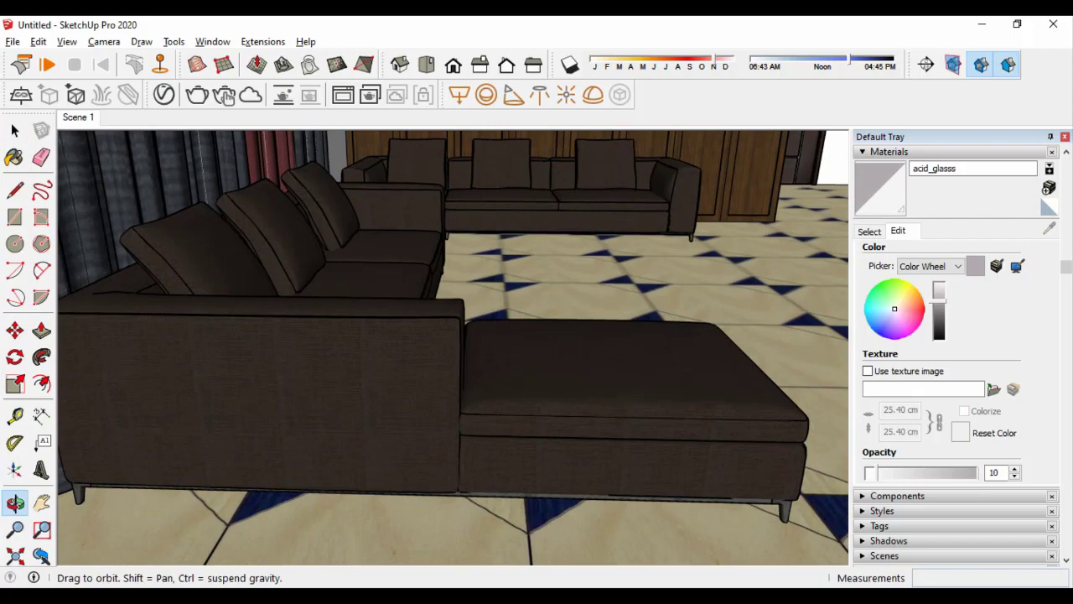
{"action": "key", "text": "space"}
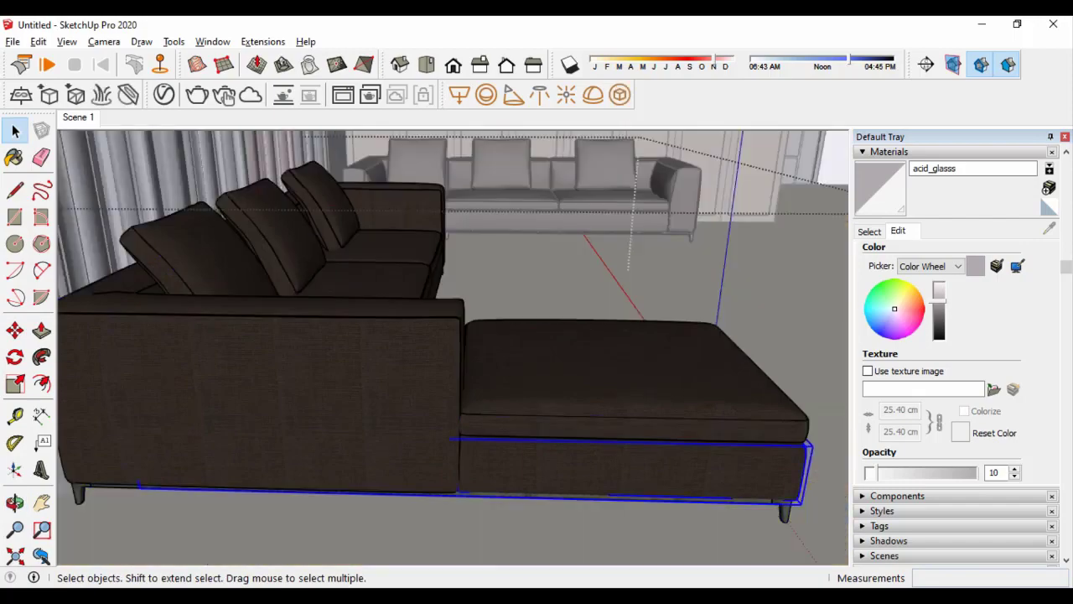
{"action": "scroll", "coordinate": [453, 347], "scroll_direction": "down", "scroll_amount": 5}
{"action": "scroll", "coordinate": [453, 348], "scroll_direction": "down", "scroll_amount": 3}
{"action": "scroll", "coordinate": [453, 348], "scroll_direction": "up", "scroll_amount": 5}
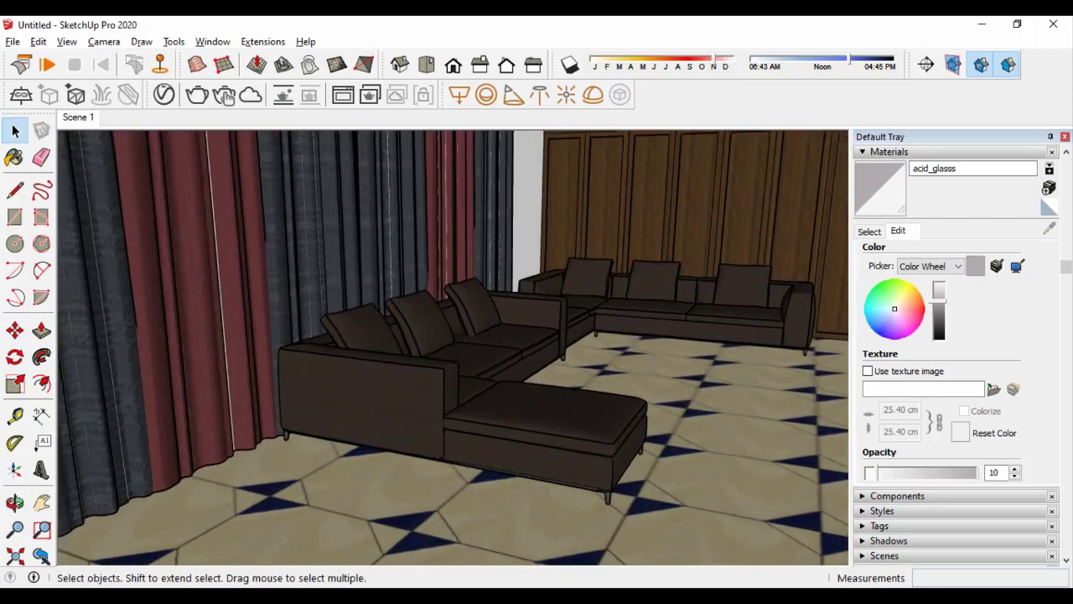
{"action": "scroll", "coordinate": [453, 347], "scroll_direction": "up", "scroll_amount": 2}
Open the sofa component and copy its chaise section right beside the original
{"action": "double_click", "coordinate": [537, 411]}
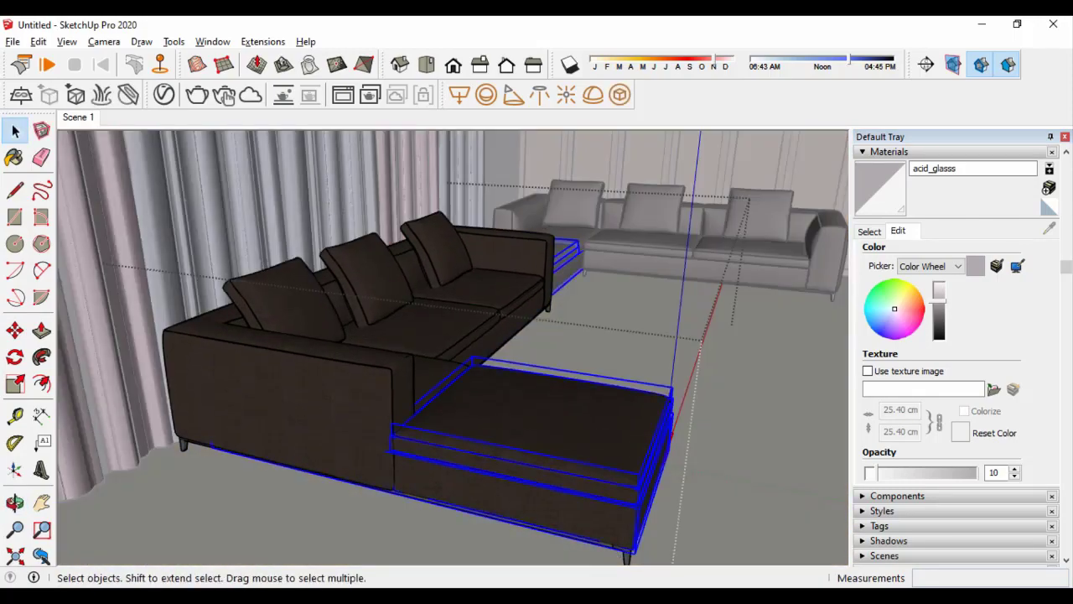
{"action": "middle_click_drag", "start_coordinate": [453, 347], "coordinate": [503, 293]}
{"action": "scroll", "coordinate": [634, 386], "scroll_direction": "up", "scroll_amount": 1}
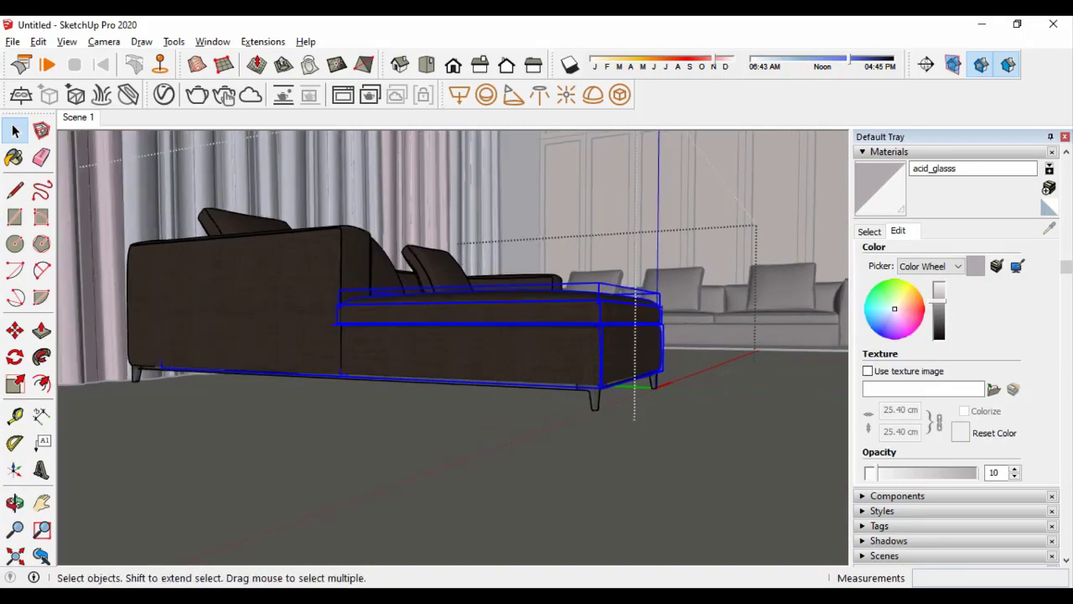
{"action": "scroll", "coordinate": [638, 386], "scroll_direction": "up", "scroll_amount": 2}
{"action": "scroll", "coordinate": [638, 385], "scroll_direction": "up", "scroll_amount": 2}
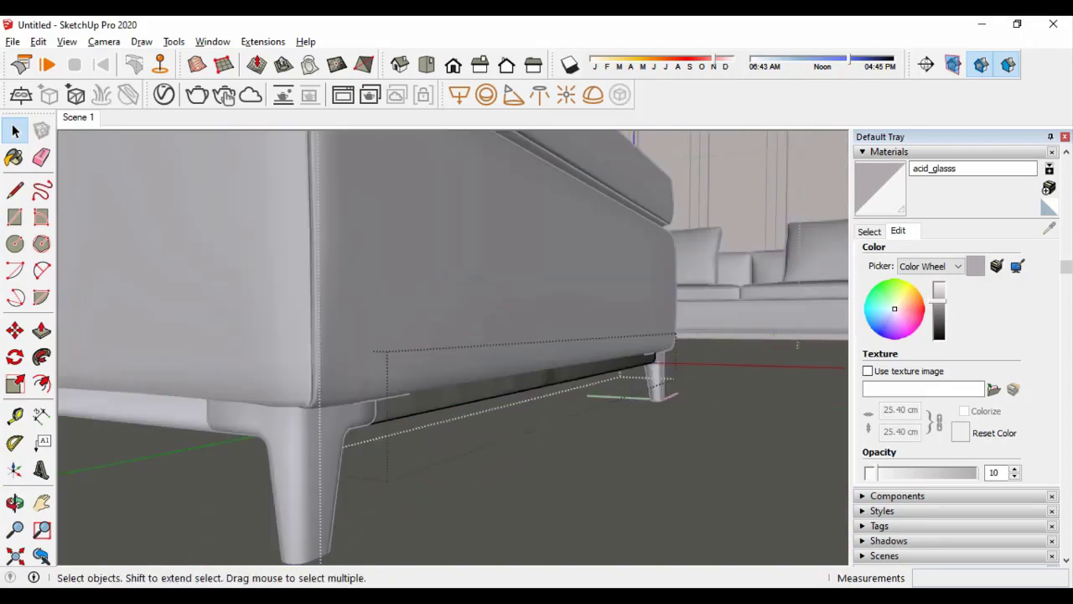
{"action": "scroll", "coordinate": [638, 386], "scroll_direction": "down", "scroll_amount": 2}
{"action": "scroll", "coordinate": [637, 386], "scroll_direction": "down", "scroll_amount": 2}
{"action": "scroll", "coordinate": [637, 386], "scroll_direction": "down", "scroll_amount": 2}
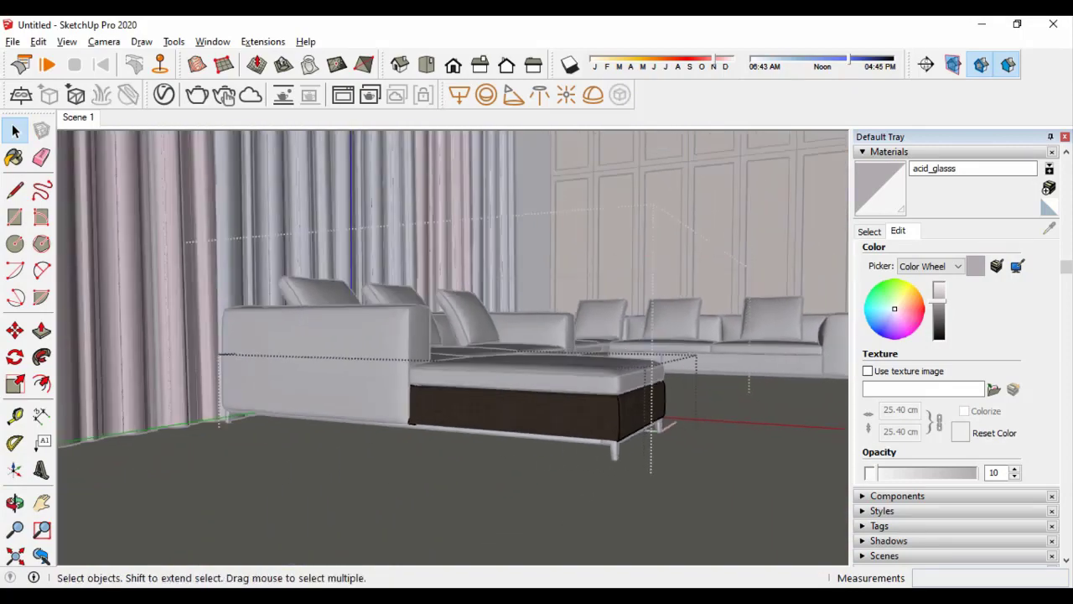
{"action": "scroll", "coordinate": [637, 386], "scroll_direction": "down", "scroll_amount": 2}
{"action": "scroll", "coordinate": [683, 442], "scroll_direction": "down", "scroll_amount": 2}
{"action": "scroll", "coordinate": [683, 442], "scroll_direction": "up", "scroll_amount": 3}
{"action": "scroll", "coordinate": [683, 442], "scroll_direction": "up", "scroll_amount": 3}
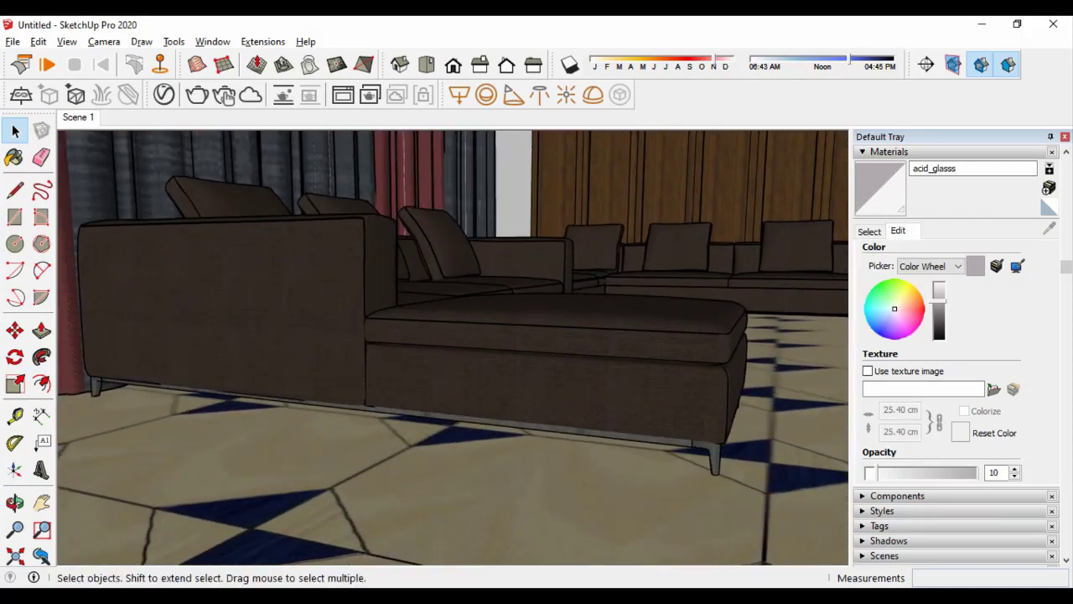
{"action": "scroll", "coordinate": [684, 442], "scroll_direction": "up", "scroll_amount": 2}
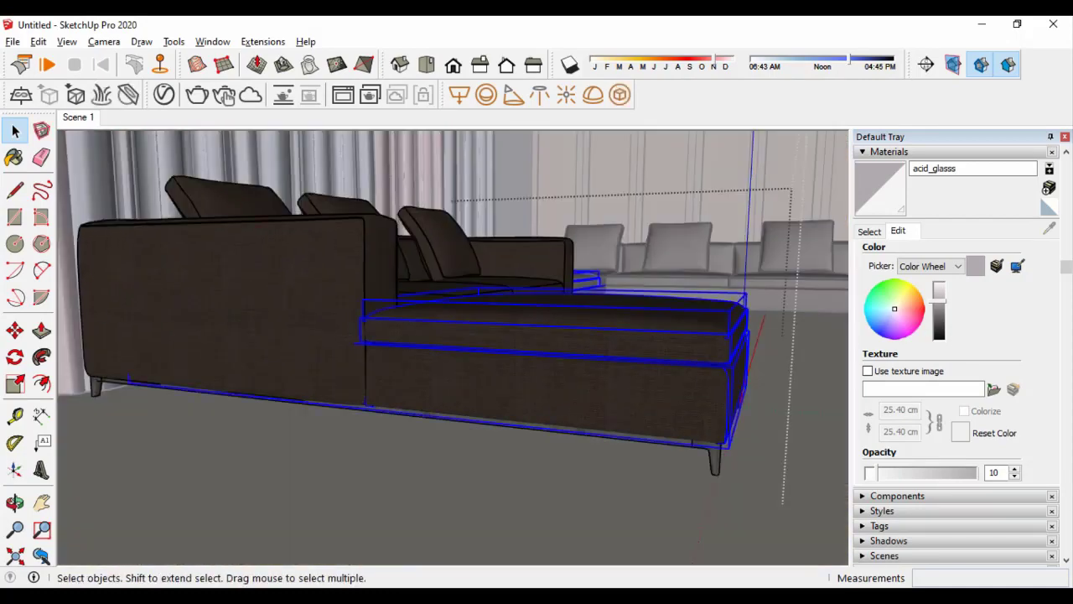
{"action": "middle_click_drag", "start_coordinate": [638, 386], "coordinate": [504, 361]}
{"action": "scroll", "coordinate": [452, 335], "scroll_direction": "down", "scroll_amount": 5}
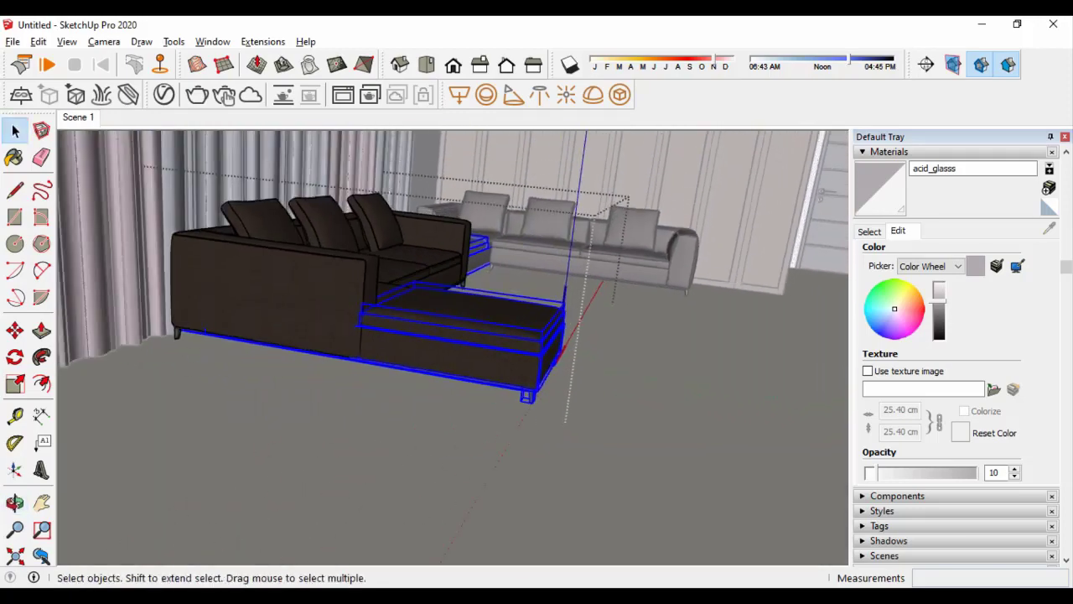
{"action": "middle_click_drag", "start_coordinate": [453, 336], "coordinate": [403, 336]}
{"action": "key", "text": "m"}
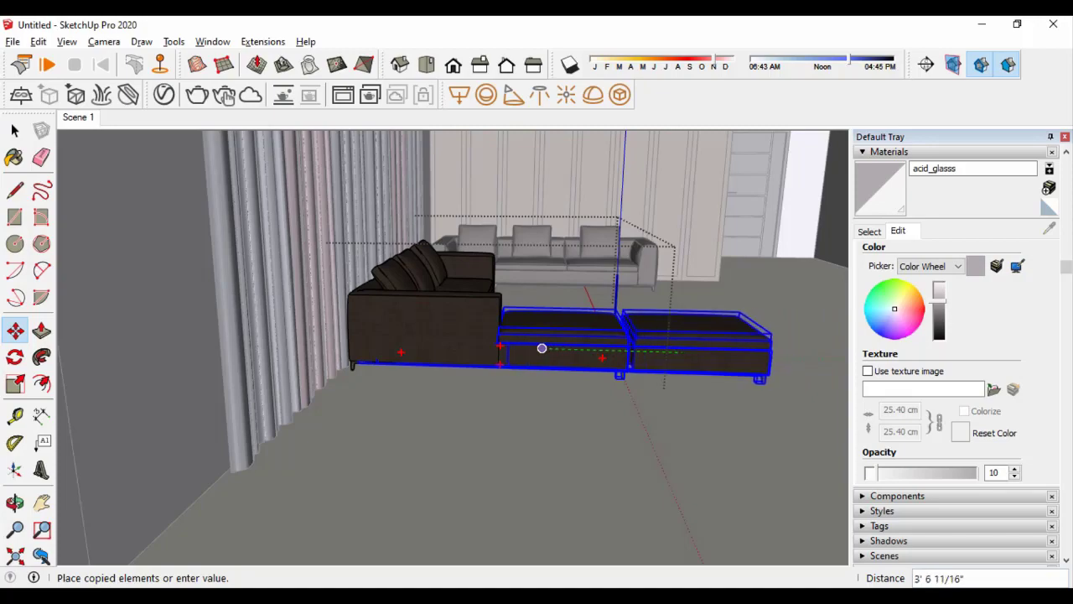
{"action": "middle_click_drag", "start_coordinate": [452, 348], "coordinate": [352, 353]}
{"action": "scroll", "coordinate": [452, 348], "scroll_direction": "down", "scroll_amount": 3}
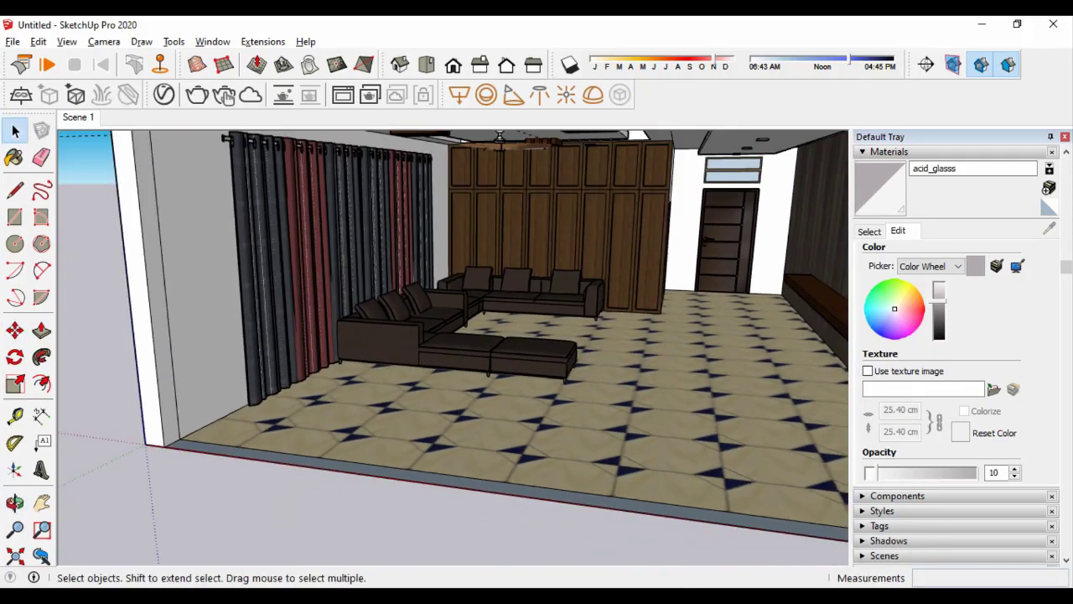
{"action": "middle_click_drag", "start_coordinate": [453, 348], "coordinate": [503, 335]}
{"action": "left_click", "coordinate": [13, 41]}
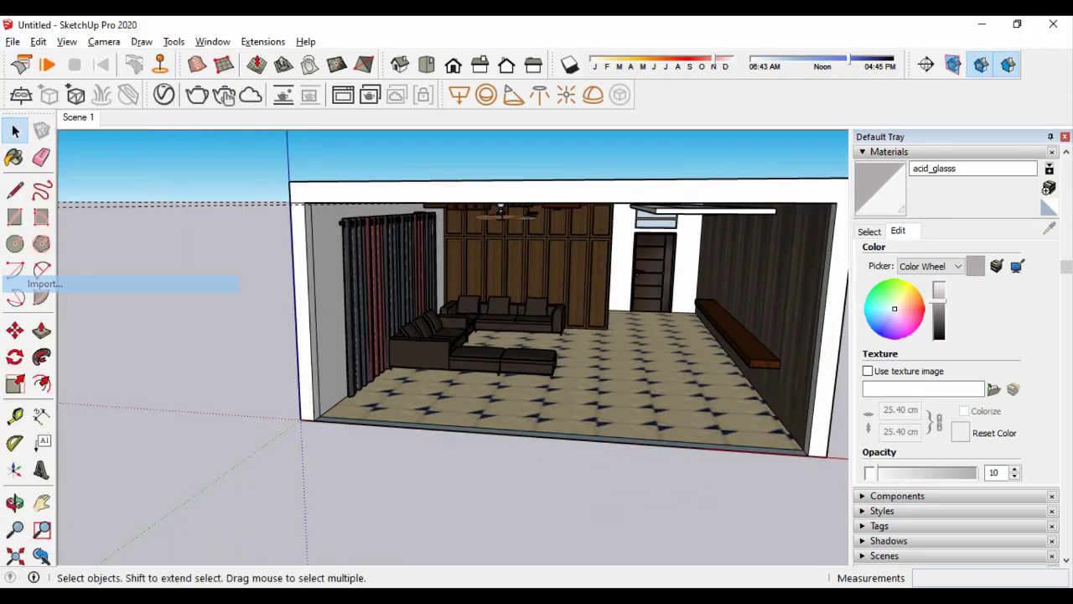
Import the dark shaggy rug model into the room
{"action": "left_click", "coordinate": [50, 283]}
{"action": "scroll", "coordinate": [558, 251], "scroll_direction": "down", "scroll_amount": 3}
{"action": "scroll", "coordinate": [559, 243], "scroll_direction": "down", "scroll_amount": 2}
{"action": "scroll", "coordinate": [559, 243], "scroll_direction": "down", "scroll_amount": 2}
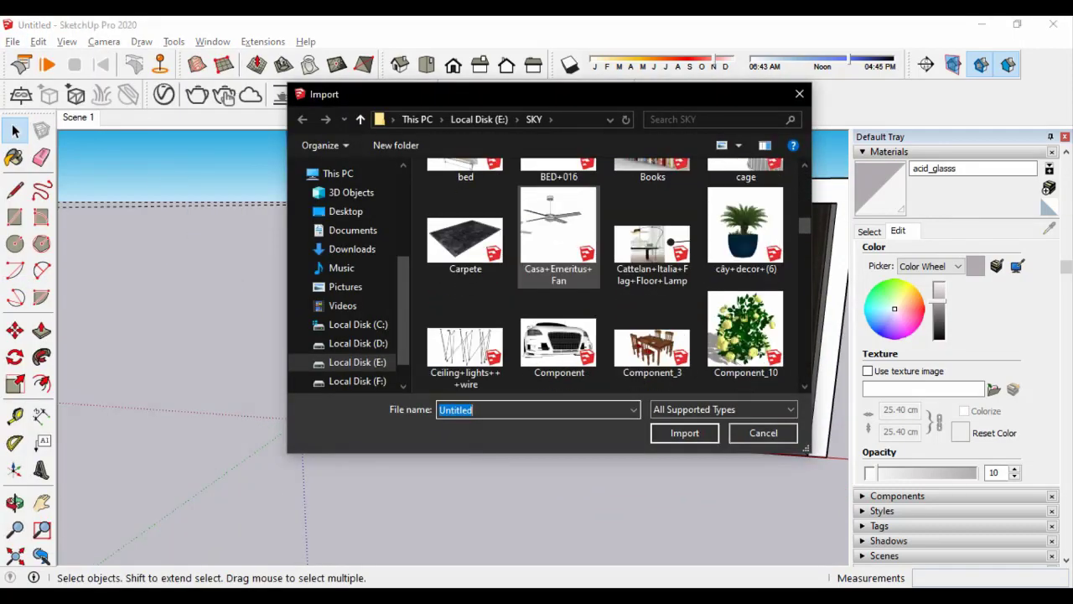
{"action": "scroll", "coordinate": [559, 243], "scroll_direction": "down", "scroll_amount": 2}
{"action": "scroll", "coordinate": [559, 251], "scroll_direction": "down", "scroll_amount": 2}
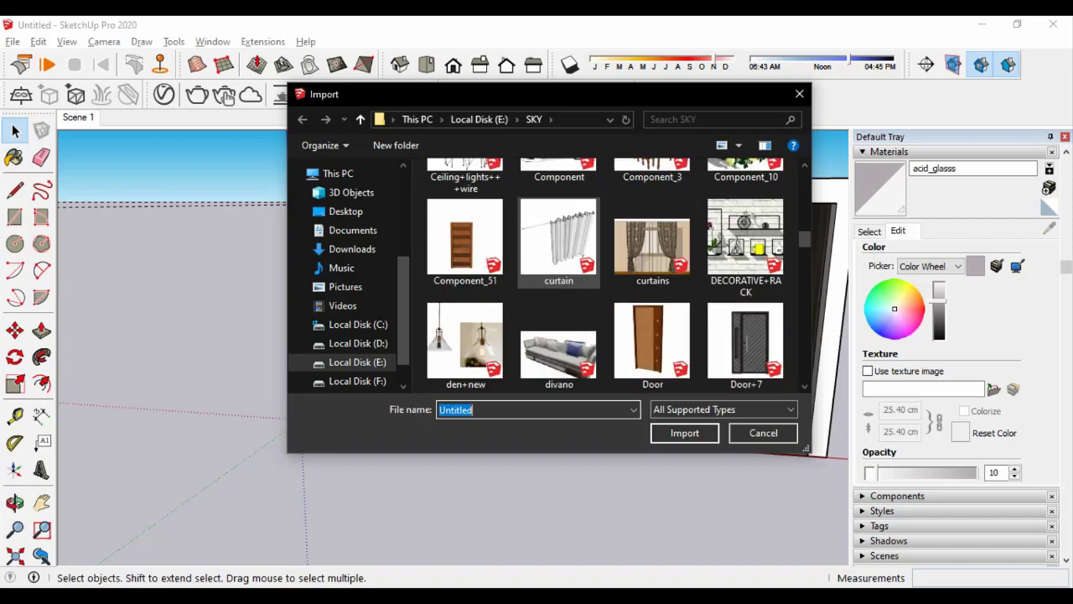
{"action": "scroll", "coordinate": [558, 251], "scroll_direction": "up", "scroll_amount": 4}
{"action": "double_click", "coordinate": [495, 282]}
{"action": "scroll", "coordinate": [561, 340], "scroll_direction": "up", "scroll_amount": 5}
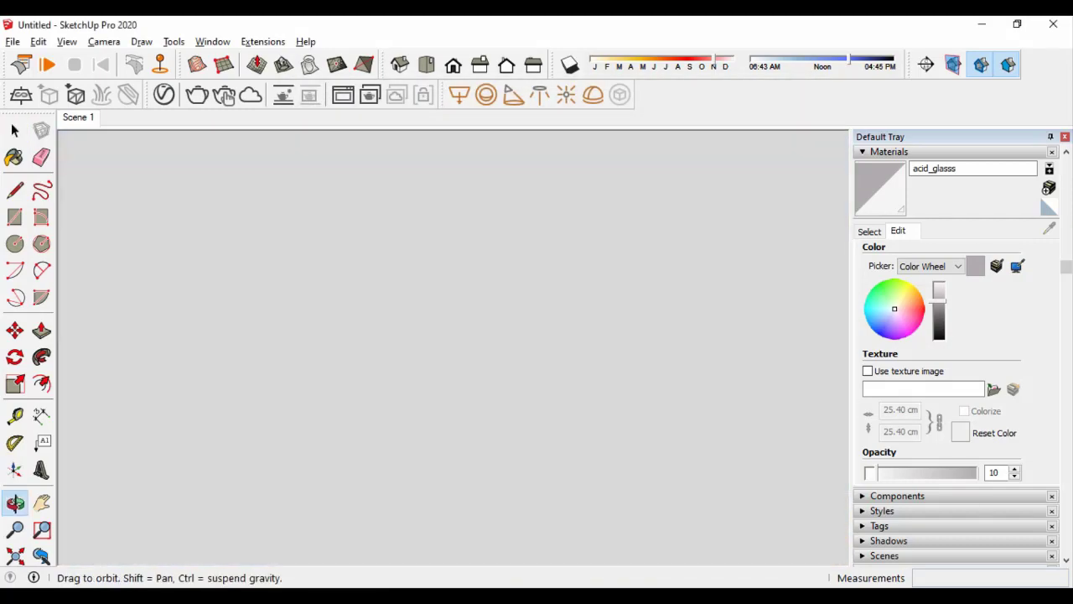
Scale the rug to twice its length and flatten it into a thin slab
{"action": "middle_click_drag", "start_coordinate": [478, 412], "coordinate": [563, 431]}
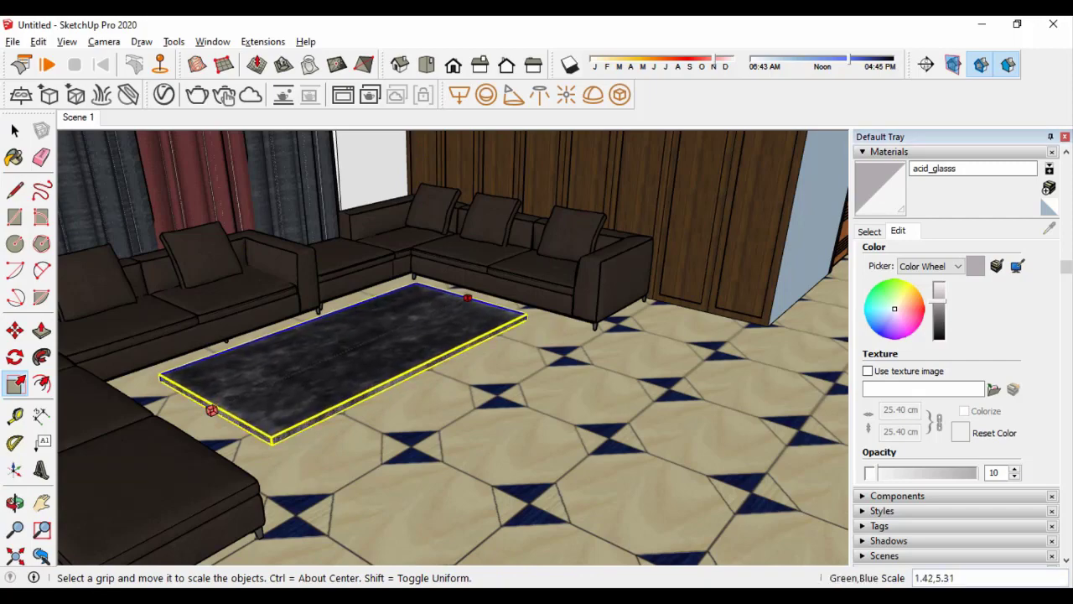
{"action": "scroll", "coordinate": [423, 367], "scroll_direction": "up", "scroll_amount": 3}
{"action": "left_click", "coordinate": [422, 367]}
{"action": "scroll", "coordinate": [423, 366], "scroll_direction": "down", "scroll_amount": 3}
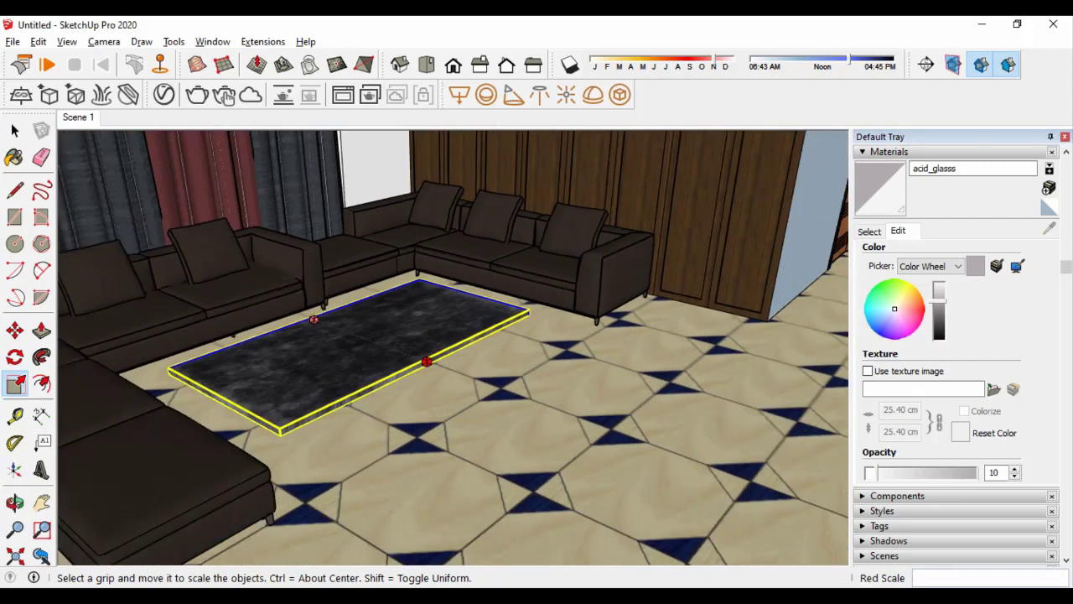
{"action": "left_click", "coordinate": [580, 418]}
{"action": "scroll", "coordinate": [421, 355], "scroll_direction": "up", "scroll_amount": 3}
{"action": "left_click_drag", "start_coordinate": [420, 358], "coordinate": [421, 377]}
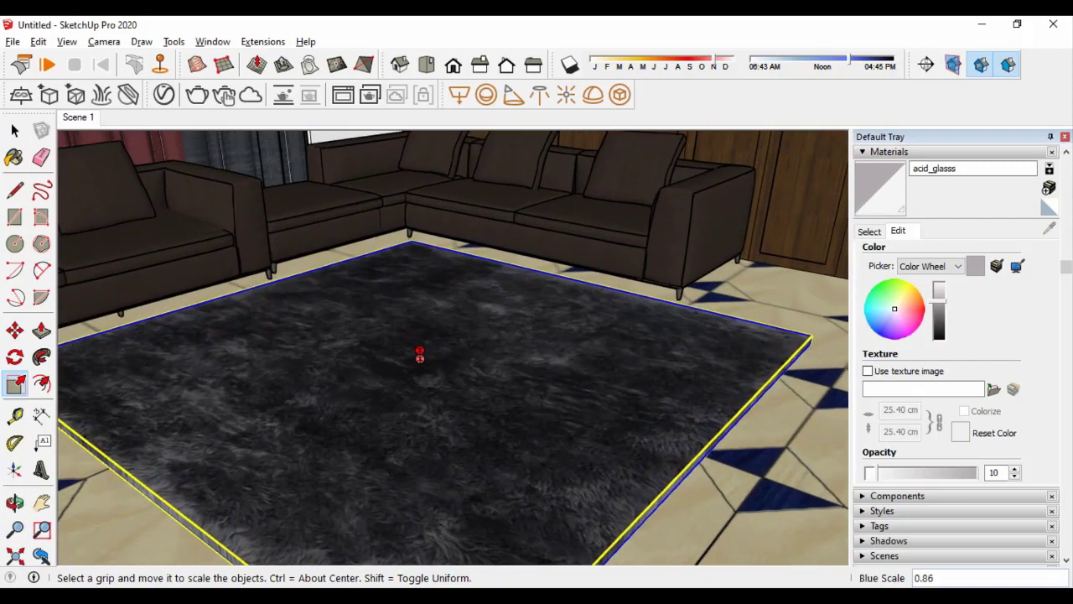
{"action": "mouse_move", "coordinate": [420, 376]}
{"action": "middle_mouse_down"}
{"action": "mouse_move", "coordinate": [453, 352]}
{"action": "mouse_move", "coordinate": [455, 246]}
{"action": "middle_mouse_up"}
{"action": "left_click", "coordinate": [476, 338]}
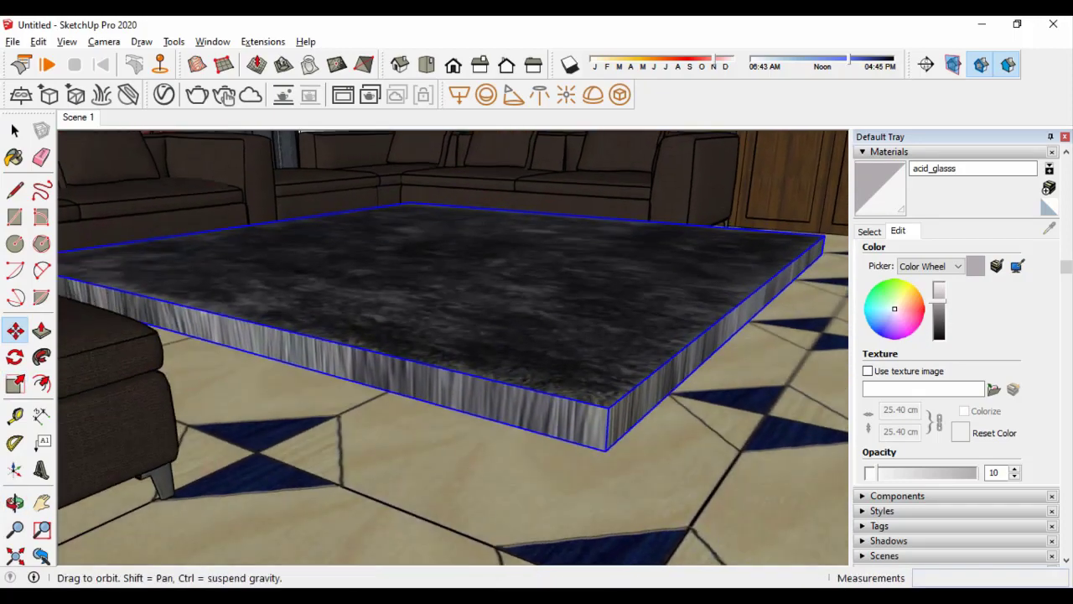
{"action": "key", "text": "s"}
{"action": "left_click_drag", "start_coordinate": [455, 247], "coordinate": [450, 266]}
{"action": "middle_click_drag", "start_coordinate": [450, 266], "coordinate": [450, 256]}
Start moving the rug by its corner, cancel the move, and zoom out to the whole rug
{"action": "key", "text": "m"}
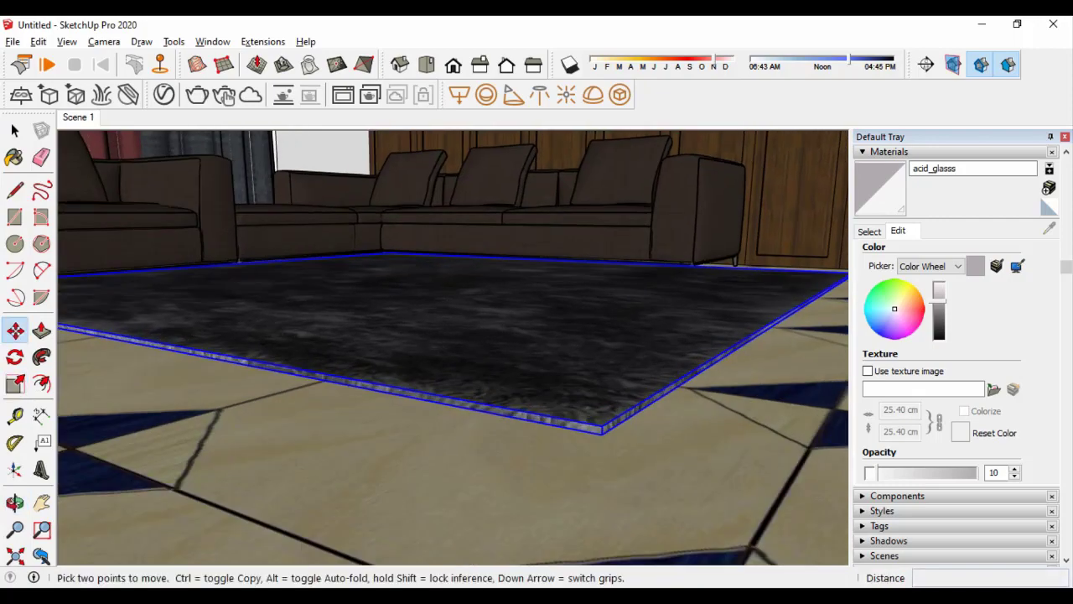
{"action": "scroll", "coordinate": [604, 444], "scroll_direction": "up", "scroll_amount": 5}
{"action": "left_click", "coordinate": [602, 469]}
{"action": "scroll", "coordinate": [599, 500], "scroll_direction": "down", "scroll_amount": 2}
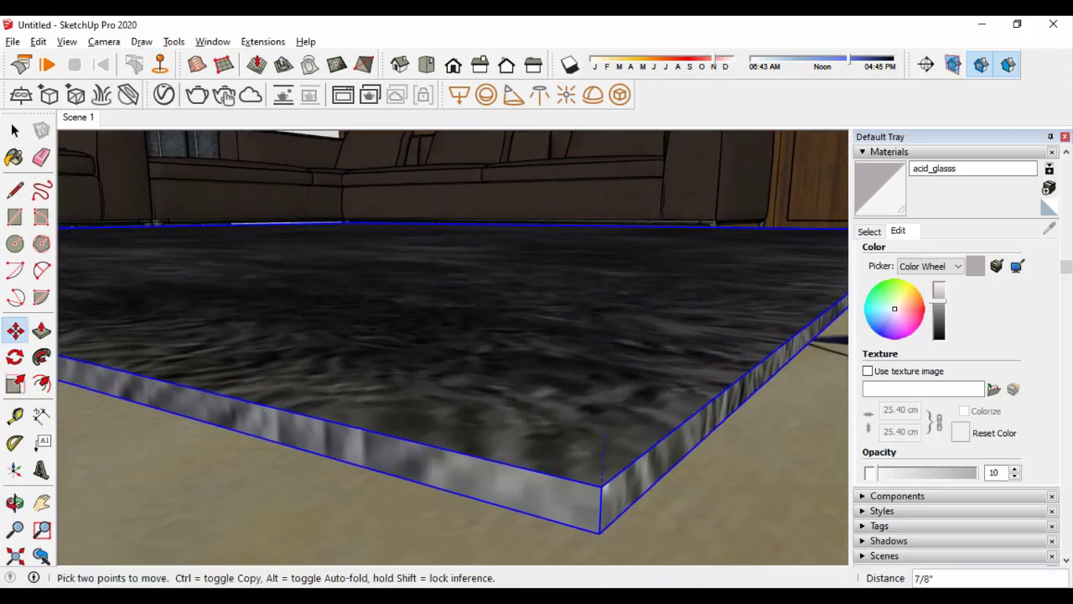
{"action": "scroll", "coordinate": [598, 499], "scroll_direction": "down", "scroll_amount": 3}
{"action": "scroll", "coordinate": [596, 497], "scroll_direction": "down", "scroll_amount": 2}
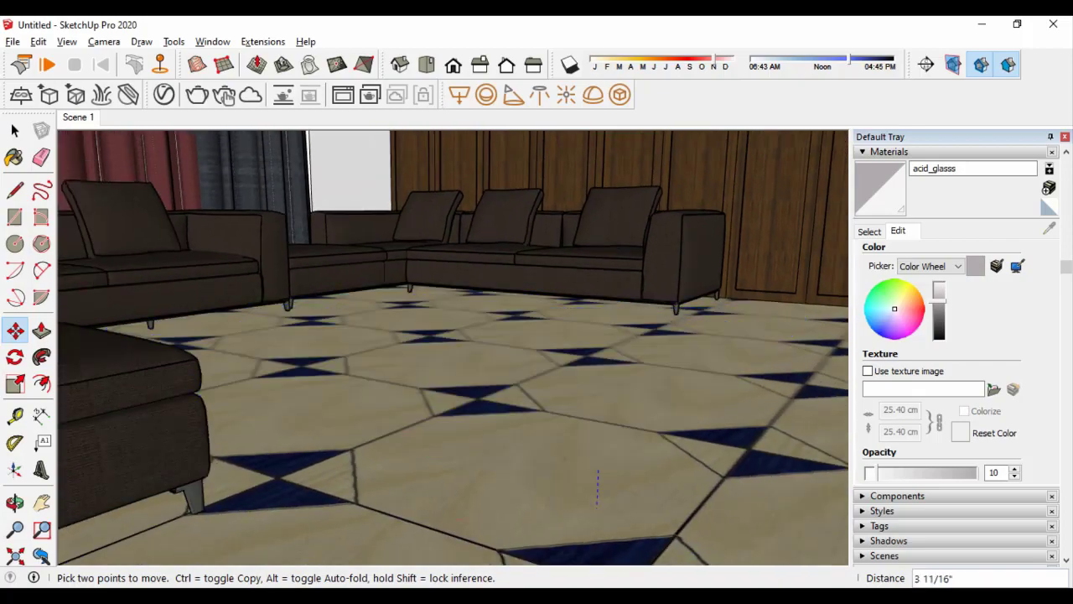
{"action": "key", "text": "Escape"}
{"action": "mouse_move", "coordinate": [554, 444]}
{"action": "middle_mouse_down"}
{"action": "mouse_move", "coordinate": [484, 370]}
{"action": "mouse_move", "coordinate": [436, 394]}
{"action": "middle_mouse_up"}
{"action": "scroll", "coordinate": [453, 352], "scroll_direction": "down", "scroll_amount": 3}
{"action": "scroll", "coordinate": [453, 352], "scroll_direction": "down", "scroll_amount": 3}
{"action": "scroll", "coordinate": [453, 352], "scroll_direction": "down", "scroll_amount": 3}
{"action": "scroll", "coordinate": [453, 352], "scroll_direction": "down", "scroll_amount": 3}
{"action": "key", "text": "space"}
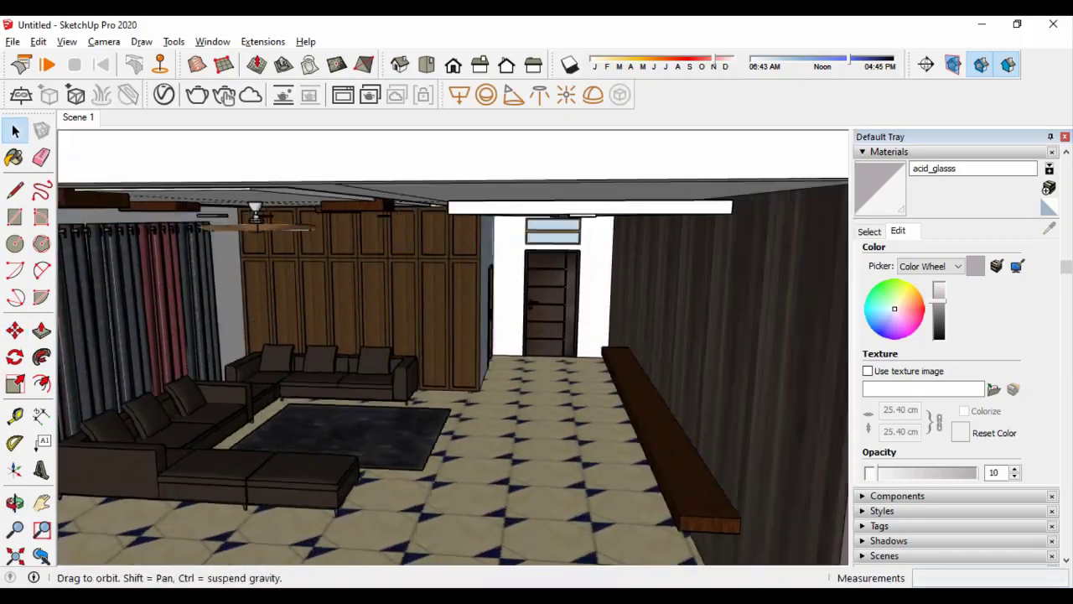
Begin importing another model, browse the file list, then cancel the import
{"action": "left_click", "coordinate": [13, 41]}
{"action": "left_click", "coordinate": [34, 299]}
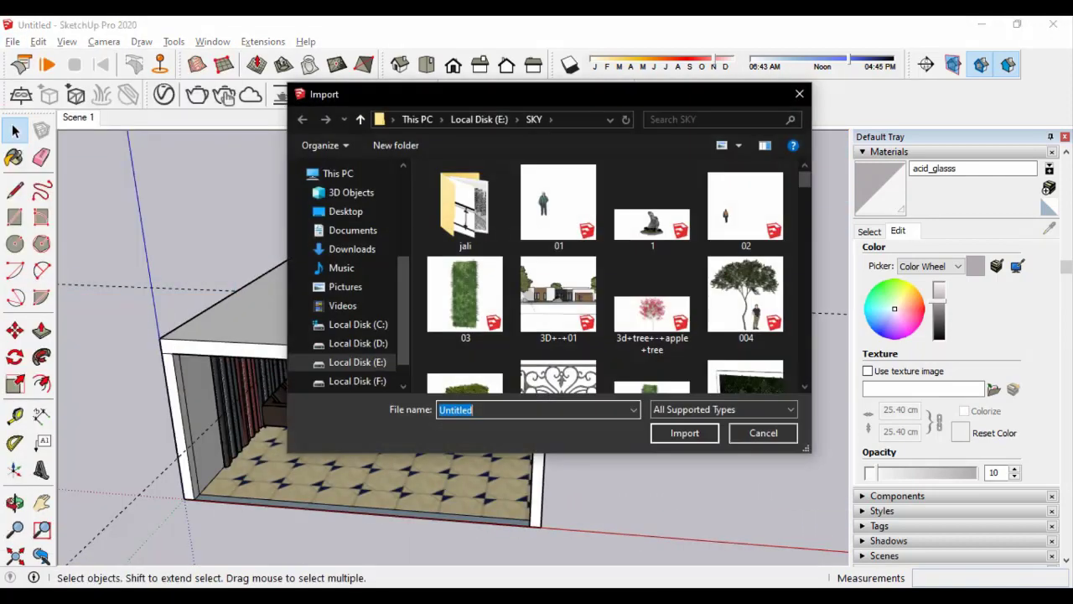
{"action": "scroll", "coordinate": [604, 277], "scroll_direction": "down", "scroll_amount": 3}
{"action": "scroll", "coordinate": [604, 276], "scroll_direction": "down", "scroll_amount": 3}
{"action": "scroll", "coordinate": [559, 230], "scroll_direction": "down", "scroll_amount": 3}
{"action": "scroll", "coordinate": [558, 231], "scroll_direction": "down", "scroll_amount": 3}
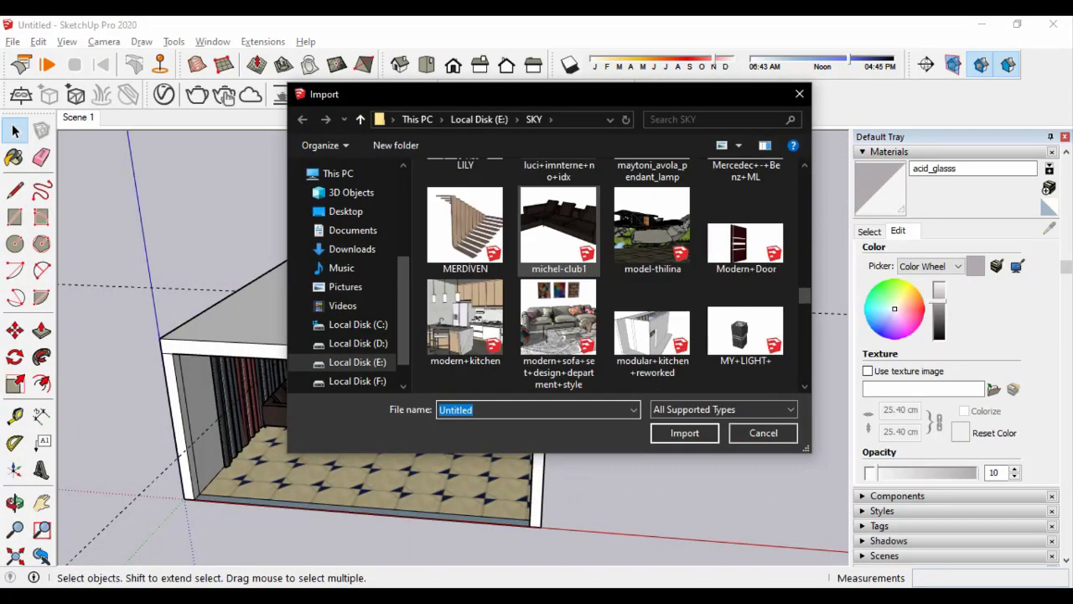
{"action": "scroll", "coordinate": [558, 230], "scroll_direction": "down", "scroll_amount": 3}
{"action": "scroll", "coordinate": [558, 231], "scroll_direction": "down", "scroll_amount": 3}
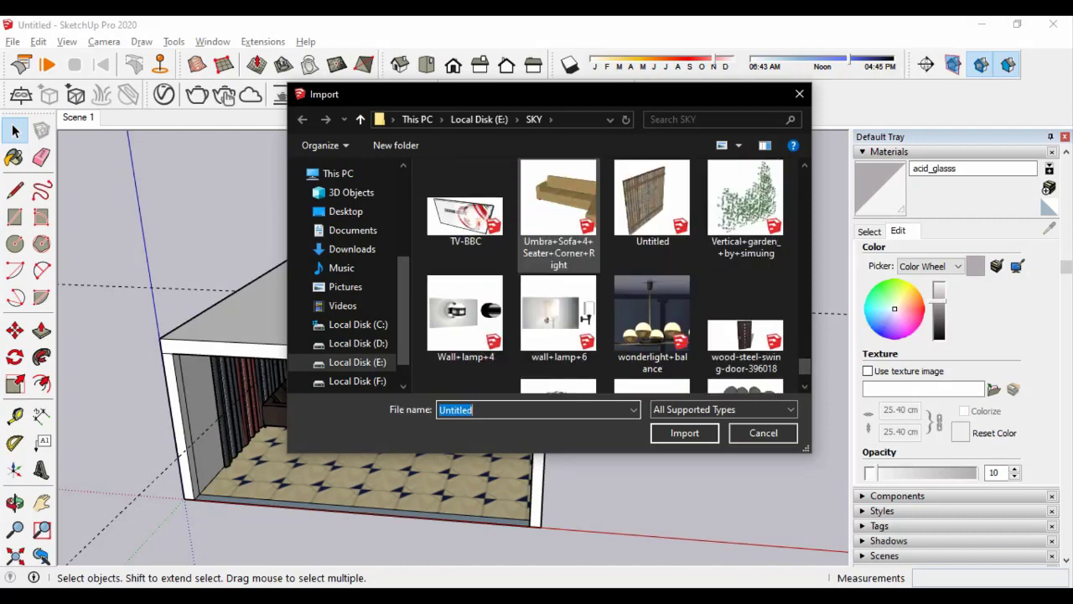
{"action": "scroll", "coordinate": [559, 306], "scroll_direction": "up", "scroll_amount": 3}
{"action": "scroll", "coordinate": [559, 306], "scroll_direction": "up", "scroll_amount": 3}
{"action": "scroll", "coordinate": [558, 307], "scroll_direction": "up", "scroll_amount": 3}
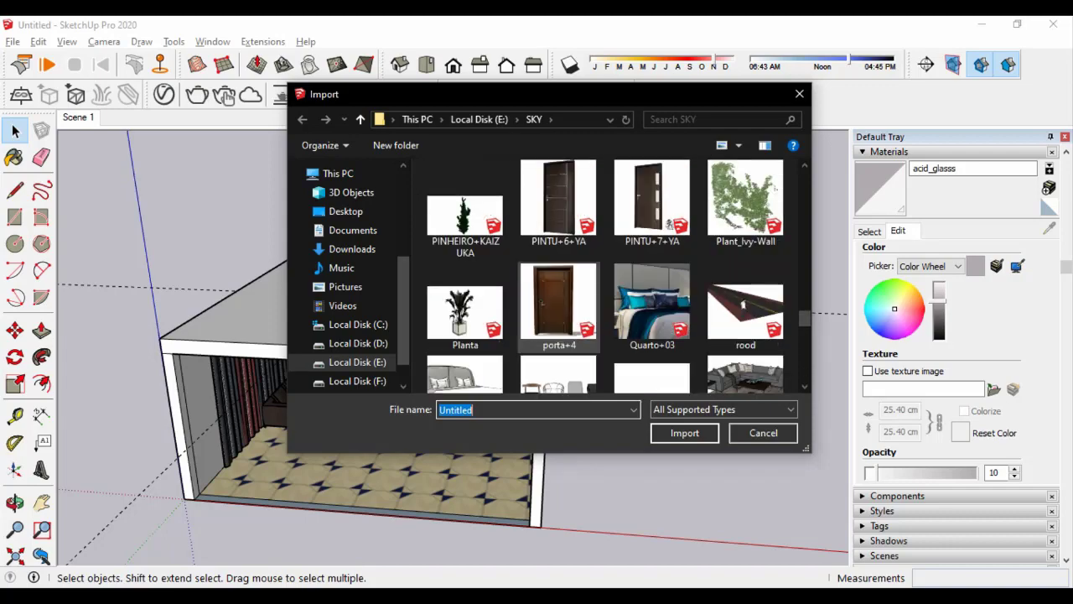
{"action": "scroll", "coordinate": [559, 307], "scroll_direction": "up", "scroll_amount": 3}
{"action": "scroll", "coordinate": [558, 318], "scroll_direction": "up", "scroll_amount": 3}
{"action": "scroll", "coordinate": [559, 318], "scroll_direction": "up", "scroll_amount": 3}
{"action": "scroll", "coordinate": [559, 318], "scroll_direction": "up", "scroll_amount": 3}
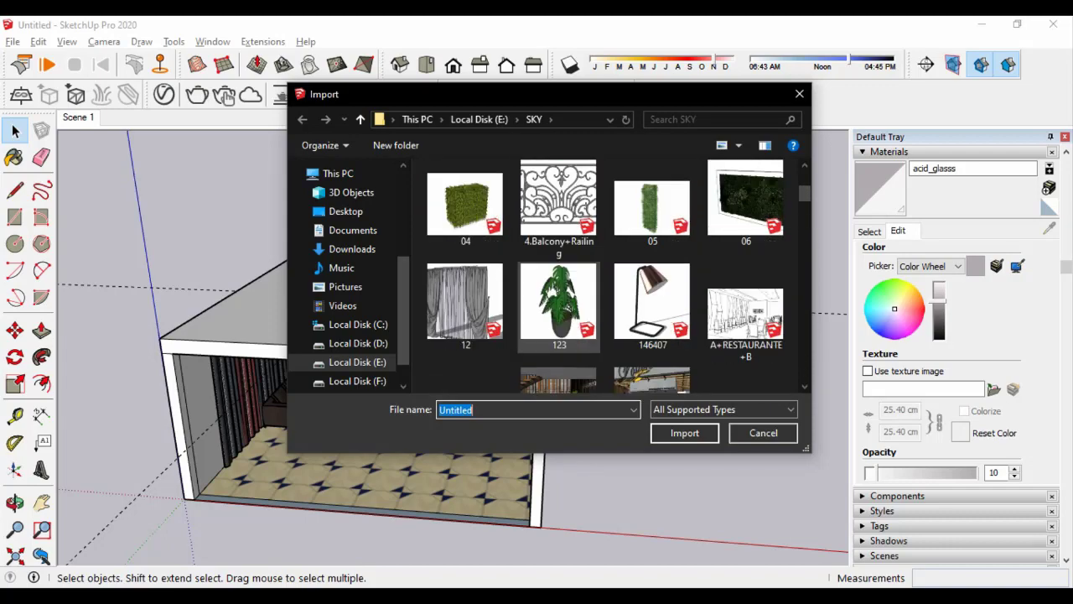
{"action": "scroll", "coordinate": [559, 318], "scroll_direction": "up", "scroll_amount": 3}
{"action": "key", "text": "Escape"}
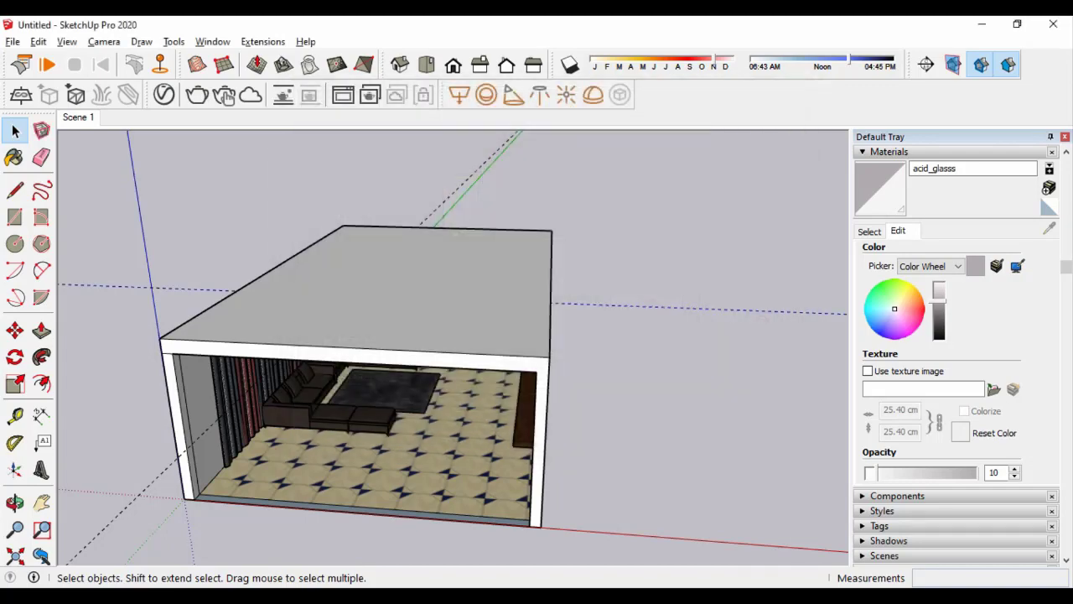
Return to the interior camera view and pick white from the Colors material collection
{"action": "left_click", "coordinate": [78, 117]}
{"action": "left_click", "coordinate": [870, 230]}
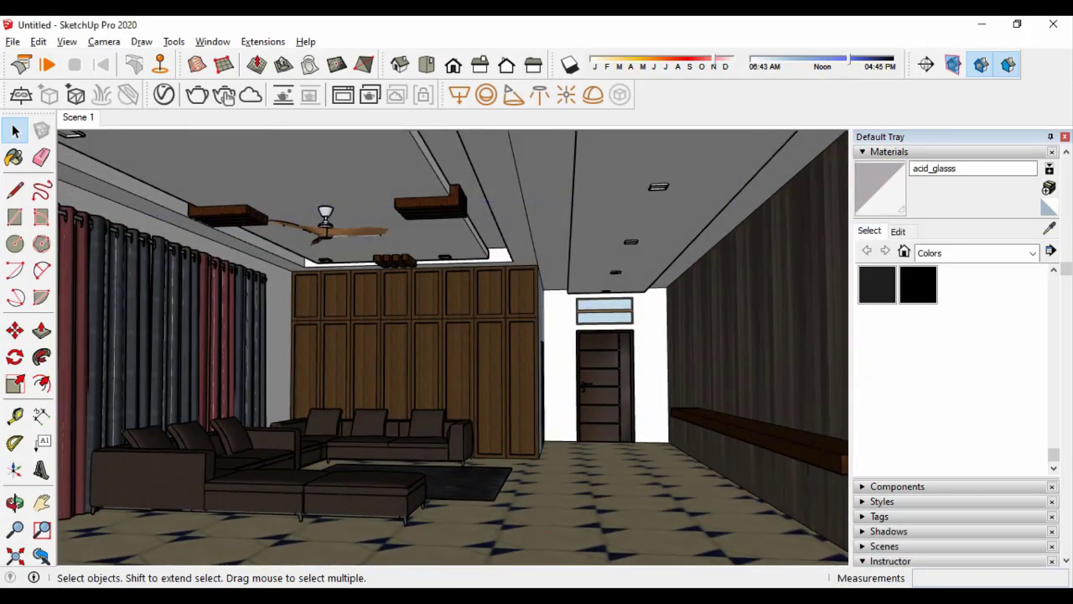
{"action": "left_click", "coordinate": [1034, 252]}
{"action": "left_click", "coordinate": [941, 307]}
{"action": "left_click", "coordinate": [877, 297]}
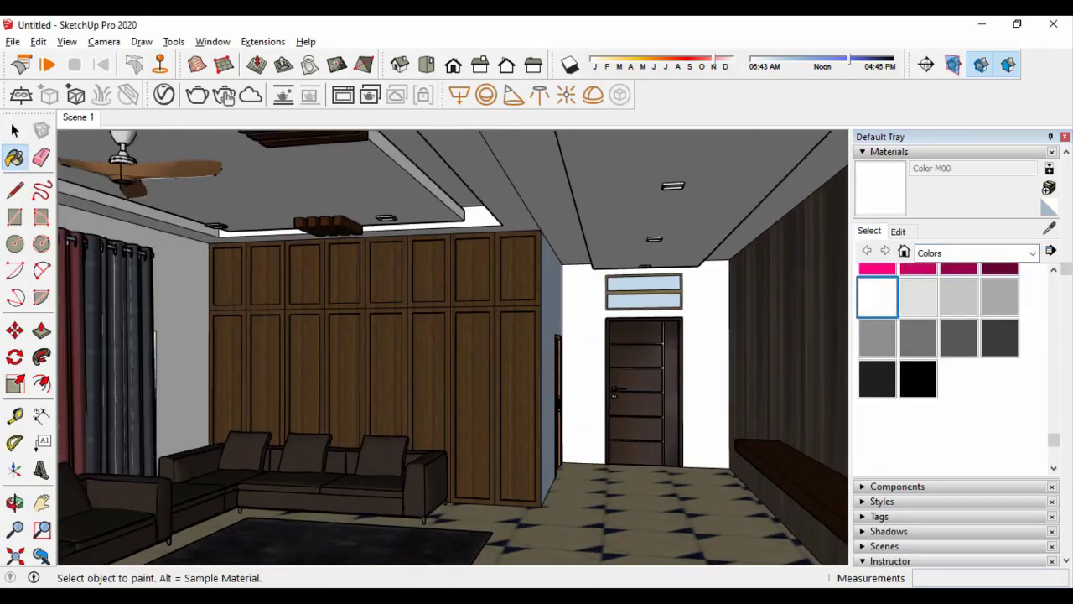
Start a roughly 5' 1 9/16" by 3' 7 5/16" rectangle on the ground beside the room
{"action": "middle_click_drag", "start_coordinate": [453, 344], "coordinate": [503, 343]}
{"action": "scroll", "coordinate": [453, 344], "scroll_direction": "down", "scroll_amount": 3}
{"action": "key", "text": "space"}
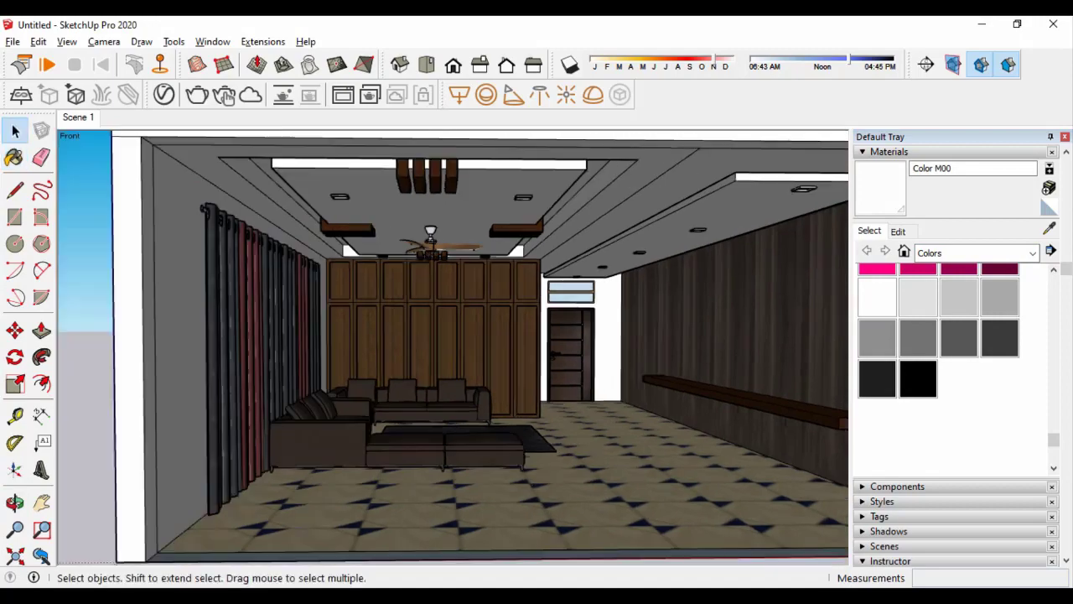
{"action": "scroll", "coordinate": [452, 344], "scroll_direction": "down", "scroll_amount": 3}
{"action": "key", "text": "Page_Down"}
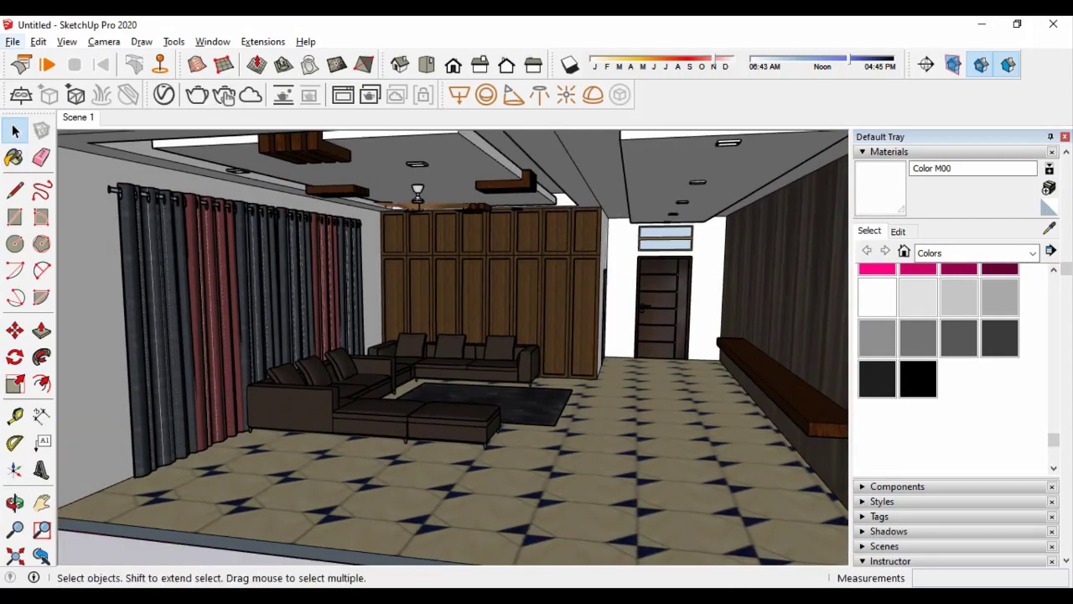
{"action": "key", "text": "Page_Up"}
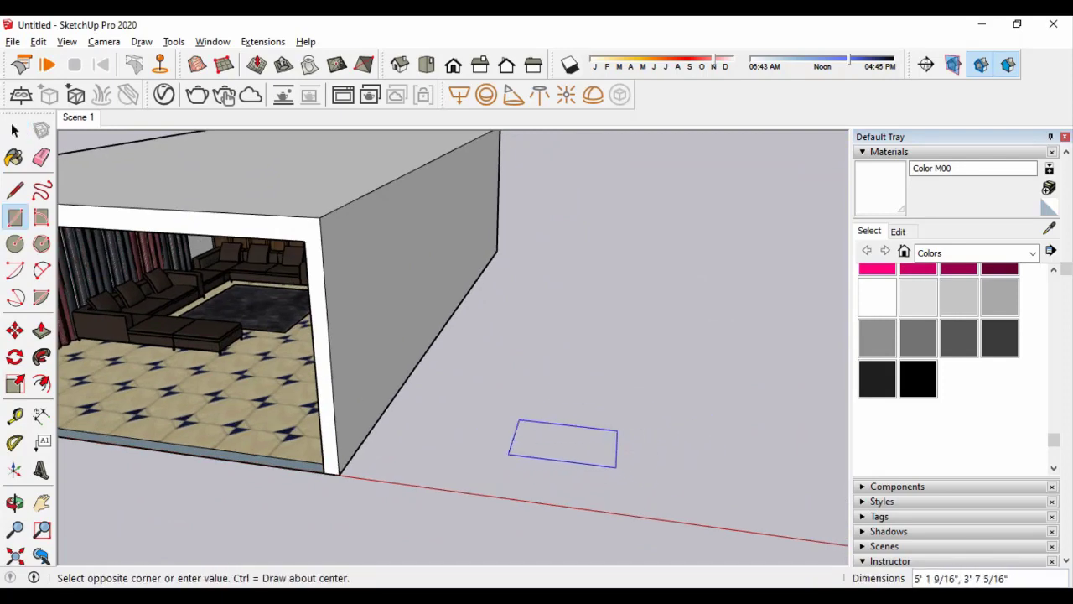
Finish the ground rectangle and push/pull it into a 1/2" thick slab
{"action": "left_click", "coordinate": [617, 467]}
{"action": "key", "text": "space"}
{"action": "scroll", "coordinate": [562, 445], "scroll_direction": "up", "scroll_amount": 5}
{"action": "key", "text": "p"}
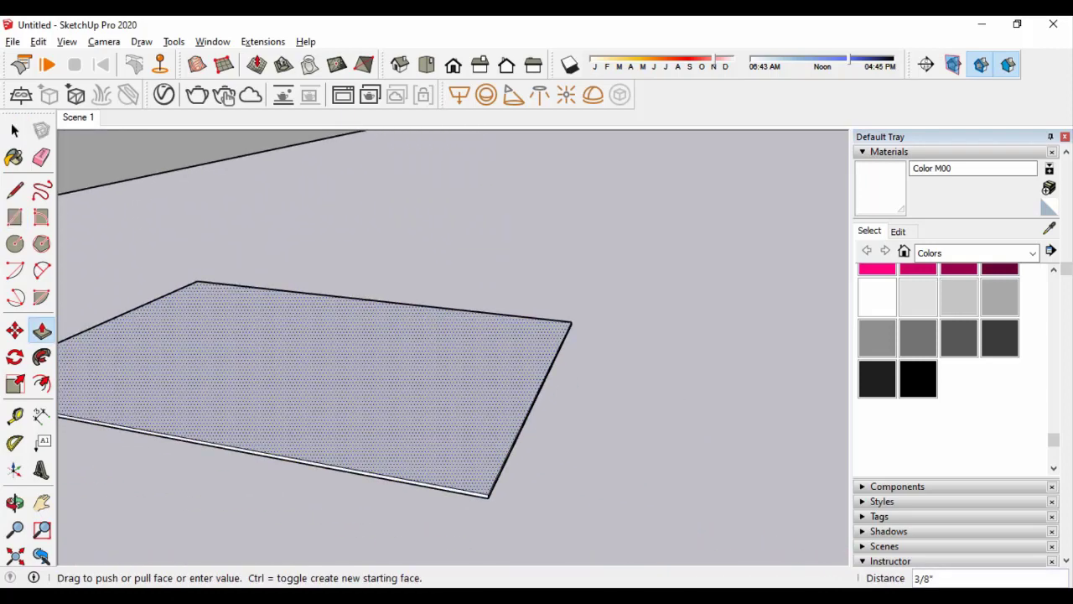
{"action": "key", "text": "Return"}
{"action": "scroll", "coordinate": [453, 352], "scroll_direction": "down", "scroll_amount": 5}
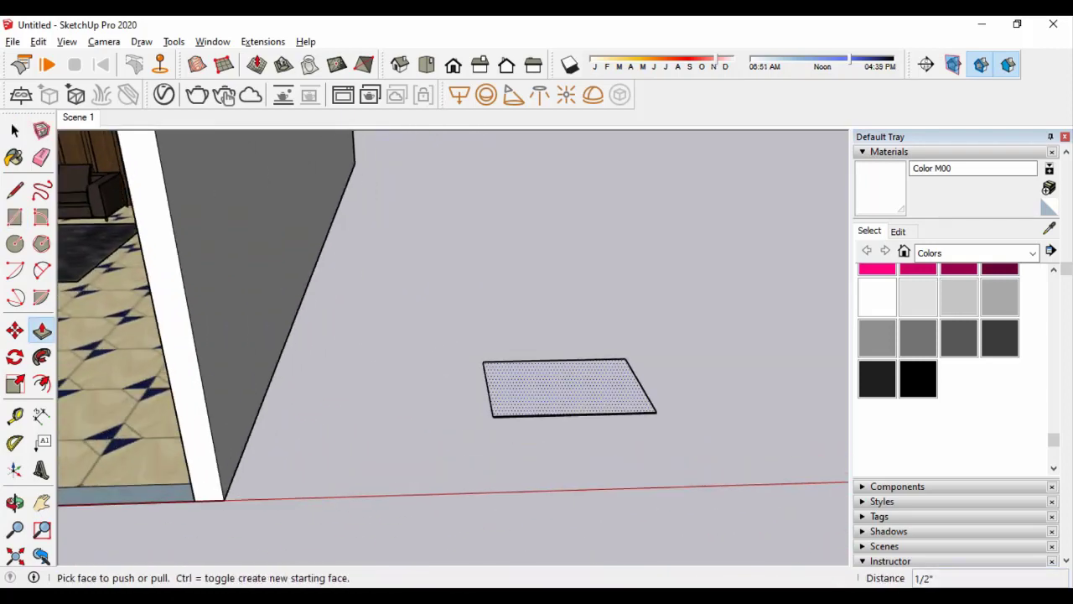
Apply the acid_glasss V-Ray material to the slab and make it a group
{"action": "left_click", "coordinate": [225, 92]}
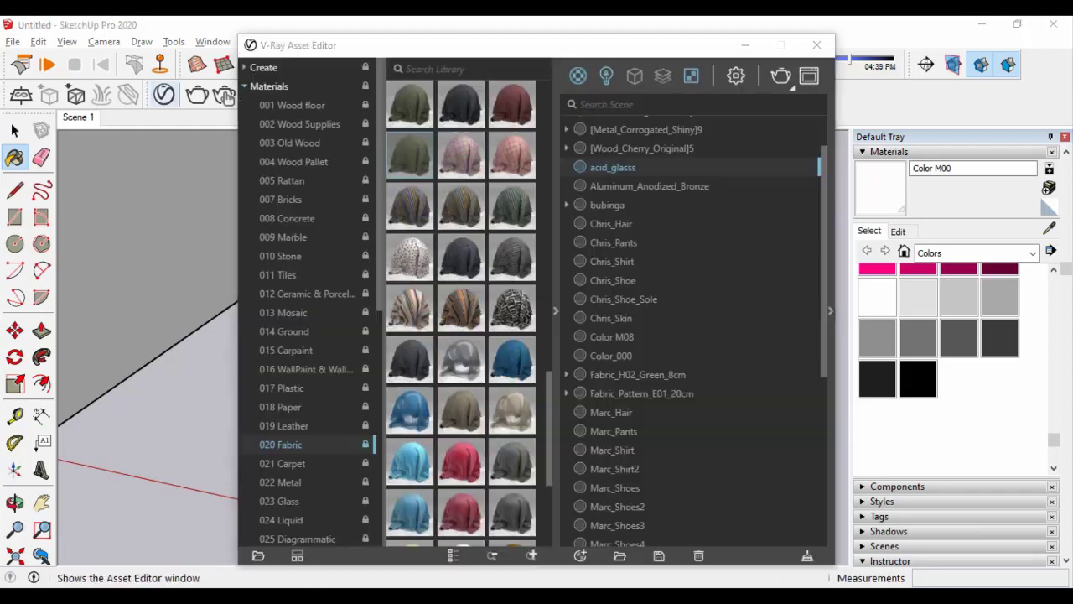
{"action": "left_click", "coordinate": [225, 93]}
{"action": "mouse_move", "coordinate": [470, 377]}
{"action": "middle_mouse_down"}
{"action": "mouse_move", "coordinate": [470, 319]}
{"action": "mouse_move", "coordinate": [503, 394]}
{"action": "mouse_move", "coordinate": [486, 436]}
{"action": "middle_mouse_up"}
{"action": "key", "text": "space"}
{"action": "scroll", "coordinate": [503, 394], "scroll_direction": "up", "scroll_amount": 5}
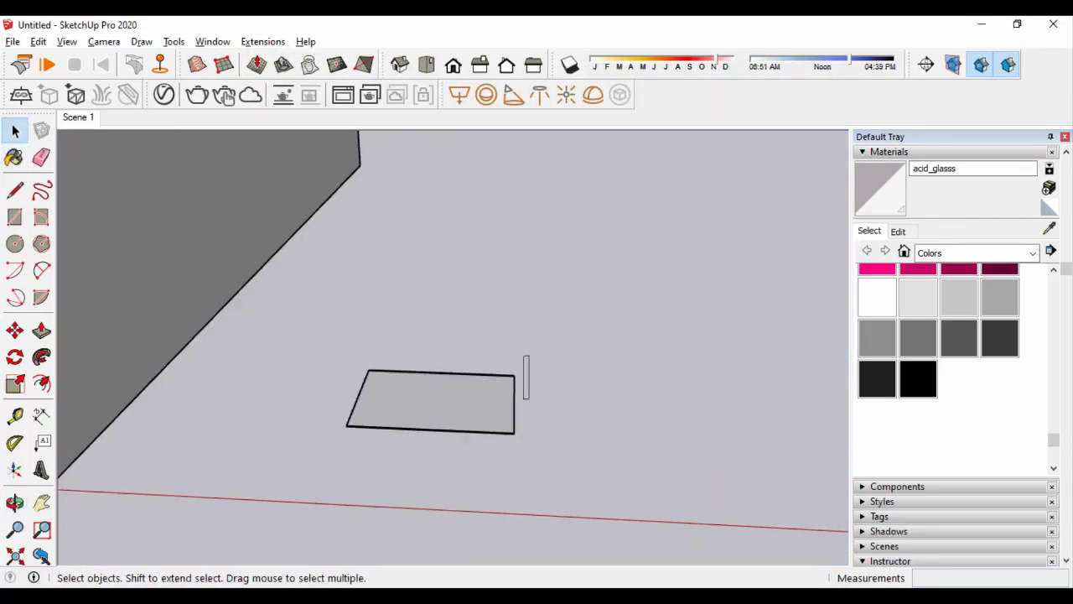
{"action": "right_click", "coordinate": [377, 409]}
{"action": "left_click", "coordinate": [429, 254]}
{"action": "scroll", "coordinate": [470, 403], "scroll_direction": "down", "scroll_amount": 3}
Draw a small square leg base beside the slab and raise it into a tall pillar
{"action": "key", "text": "r"}
{"action": "scroll", "coordinate": [472, 407], "scroll_direction": "up", "scroll_amount": 2}
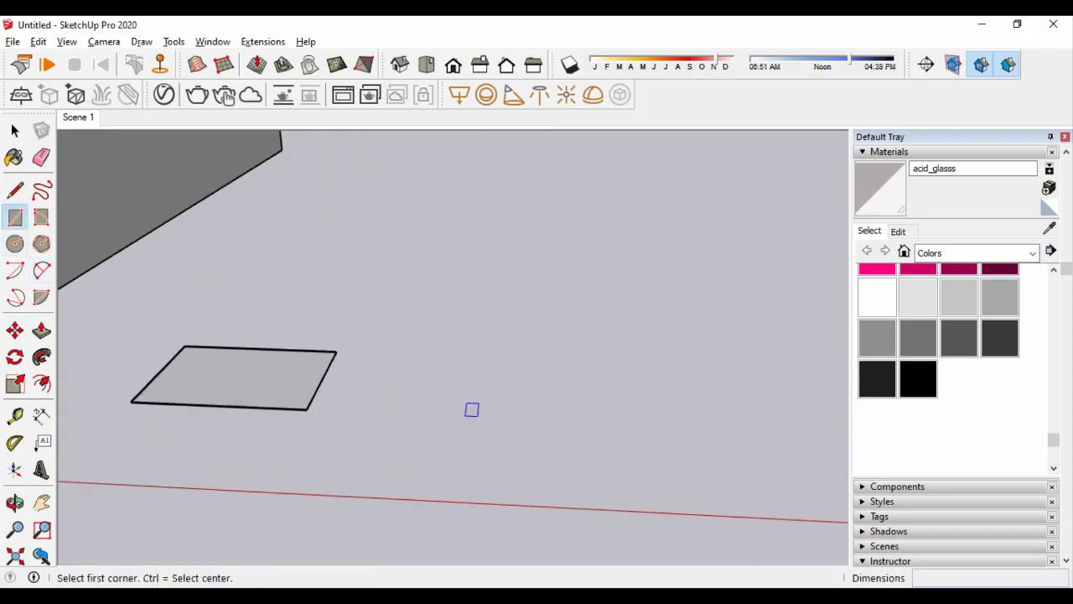
{"action": "left_click", "coordinate": [441, 427]}
{"action": "scroll", "coordinate": [449, 419], "scroll_direction": "down", "scroll_amount": 3}
{"action": "left_click", "coordinate": [398, 393]}
{"action": "scroll", "coordinate": [478, 424], "scroll_direction": "up", "scroll_amount": 3}
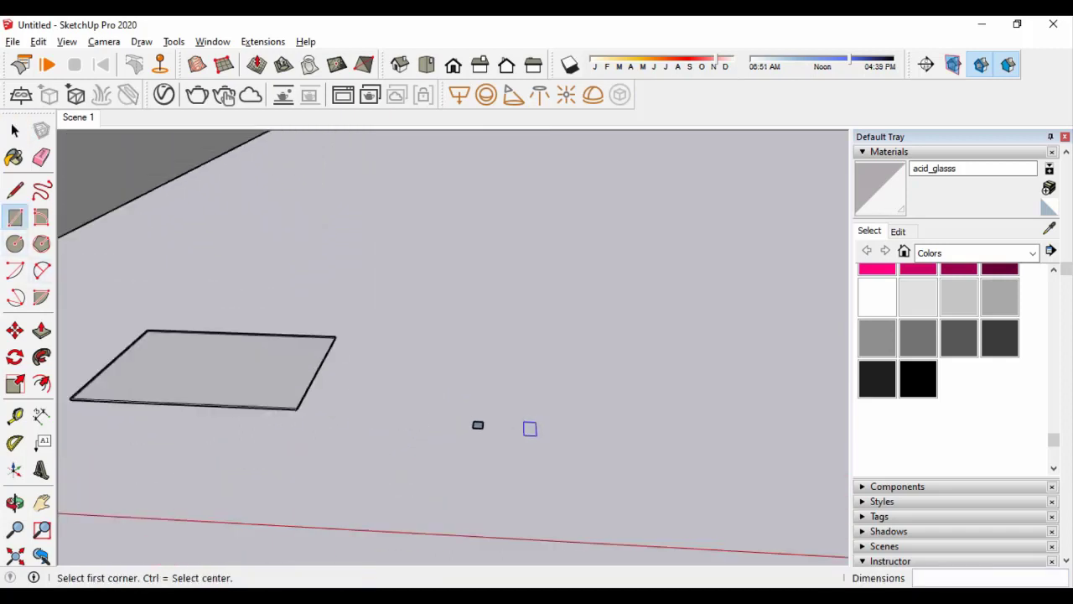
{"action": "key", "text": "p"}
{"action": "scroll", "coordinate": [482, 419], "scroll_direction": "down", "scroll_amount": 3}
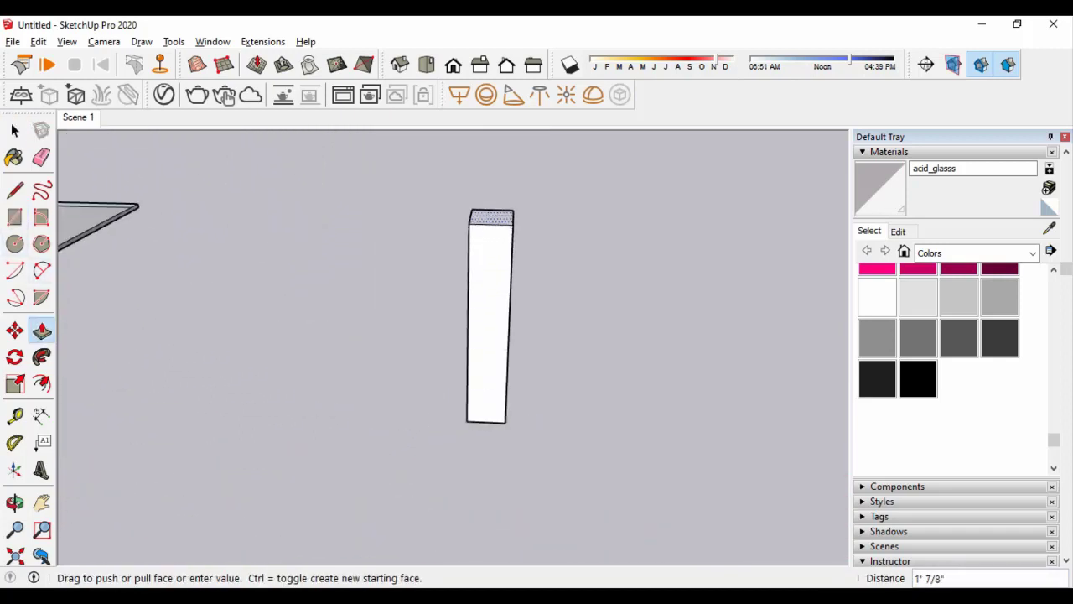
{"action": "left_click", "coordinate": [491, 214]}
{"action": "middle_click_drag", "start_coordinate": [492, 215], "coordinate": [453, 335]}
{"action": "scroll", "coordinate": [453, 335], "scroll_direction": "up", "scroll_amount": 2}
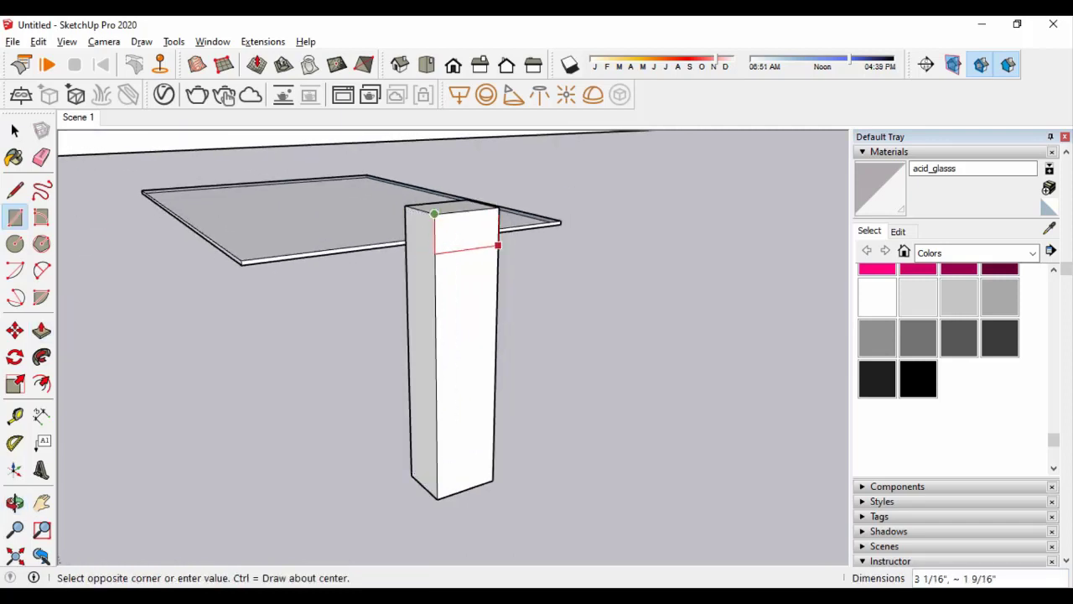
Extend the pillar's top sideways into a long arm, forming an L-shaped leg frame
{"action": "left_click", "coordinate": [466, 230]}
{"action": "scroll", "coordinate": [466, 230], "scroll_direction": "down", "scroll_amount": 3}
{"action": "scroll", "coordinate": [466, 235], "scroll_direction": "down", "scroll_amount": 1}
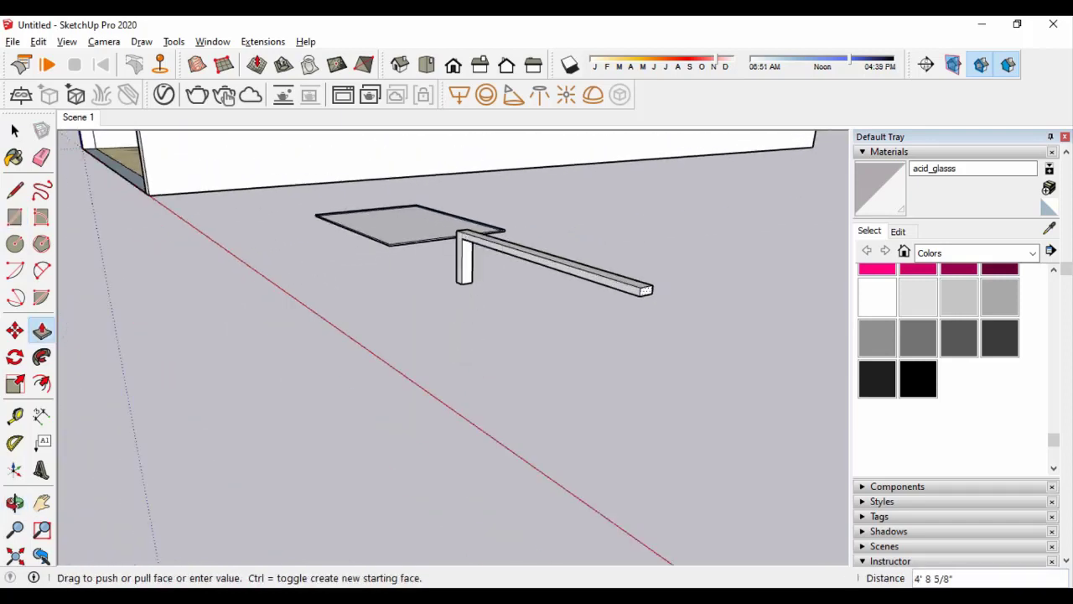
{"action": "middle_click_drag", "start_coordinate": [453, 335], "coordinate": [453, 377]}
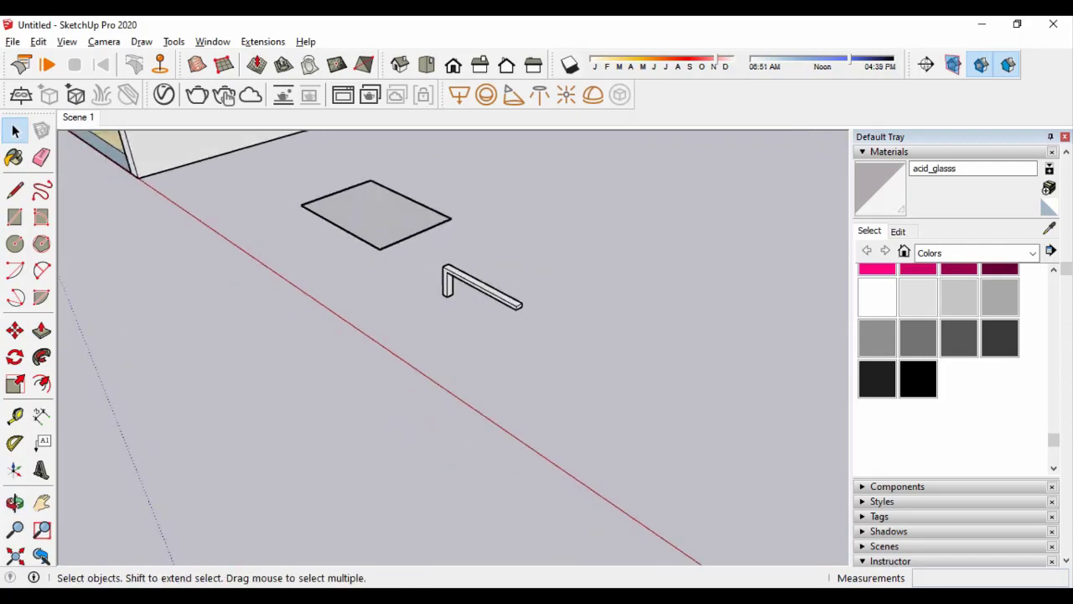
{"action": "scroll", "coordinate": [503, 285], "scroll_direction": "up", "scroll_amount": 2}
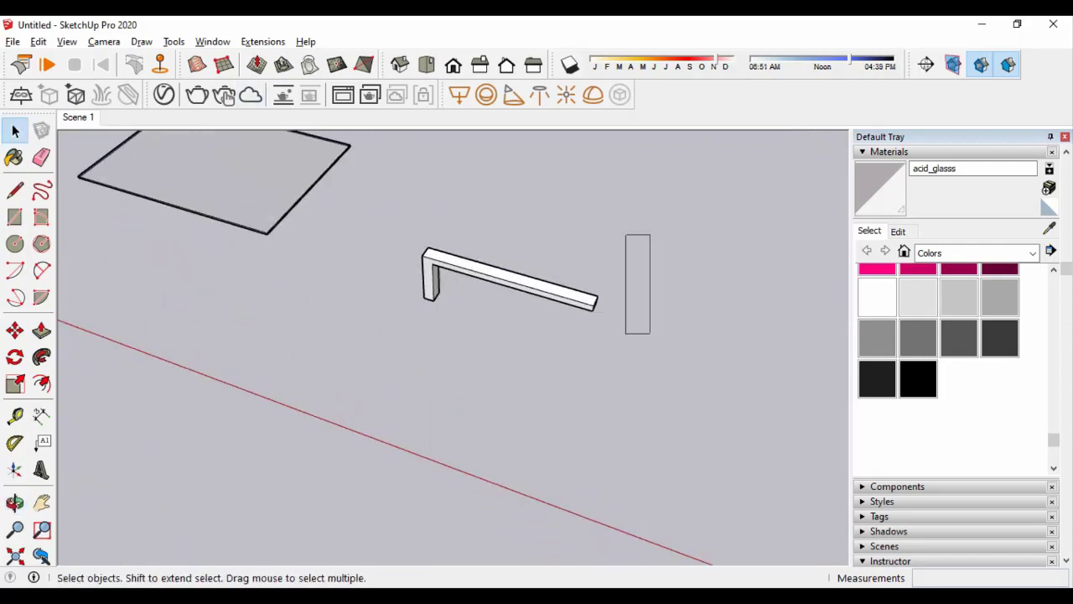
Group the leg frame and apply the Aluminum_Anodized_Bronze material to it
{"action": "right_click", "coordinate": [437, 254]}
{"action": "left_click", "coordinate": [503, 392]}
{"action": "left_click", "coordinate": [163, 94]}
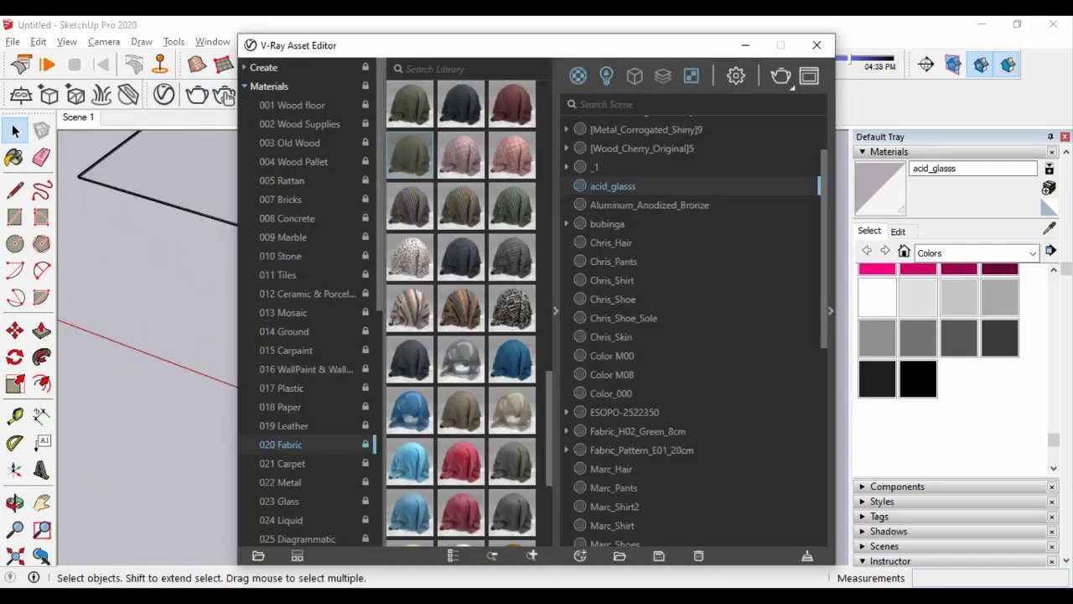
{"action": "left_click", "coordinate": [226, 95]}
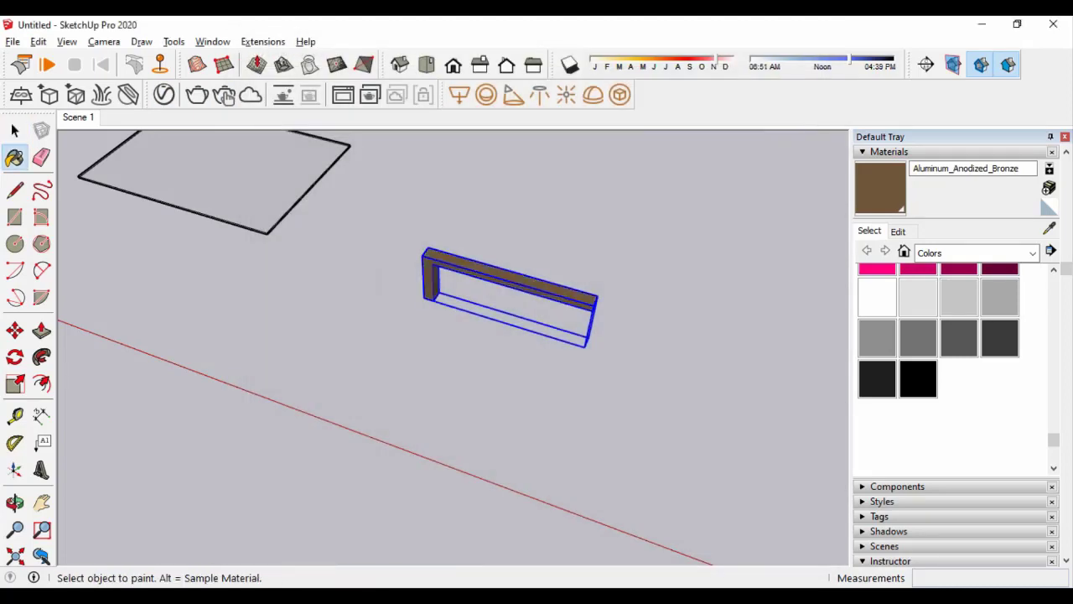
Copy the bronze leg frame to the right to make a second leg
{"action": "key", "text": "space"}
{"action": "left_click", "coordinate": [507, 314]}
{"action": "key", "text": "ctrl"}
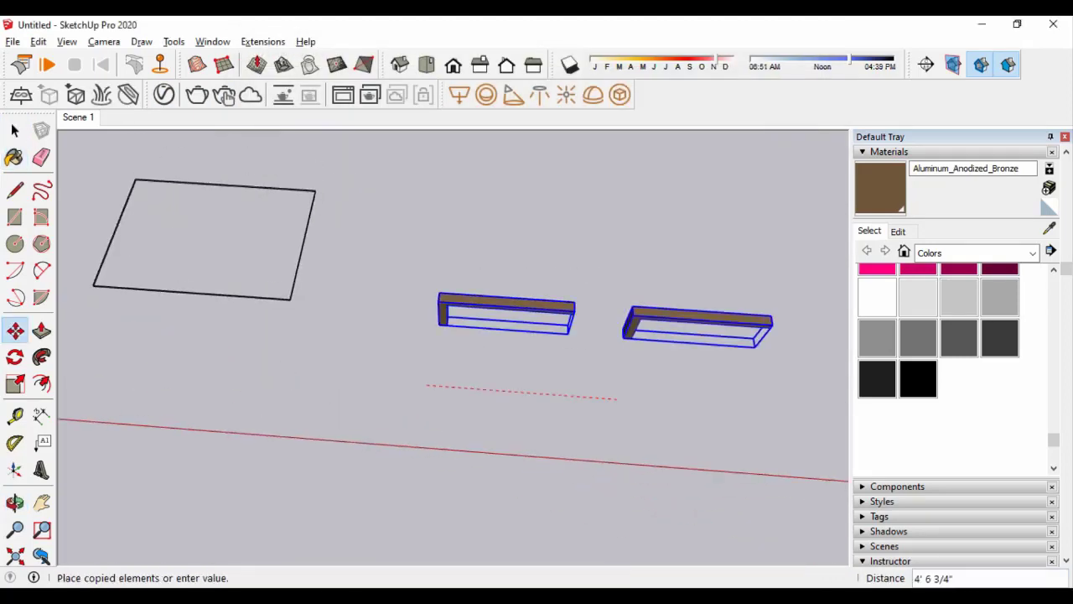
{"action": "left_click", "coordinate": [700, 323]}
{"action": "middle_click_drag", "start_coordinate": [706, 352], "coordinate": [742, 394]}
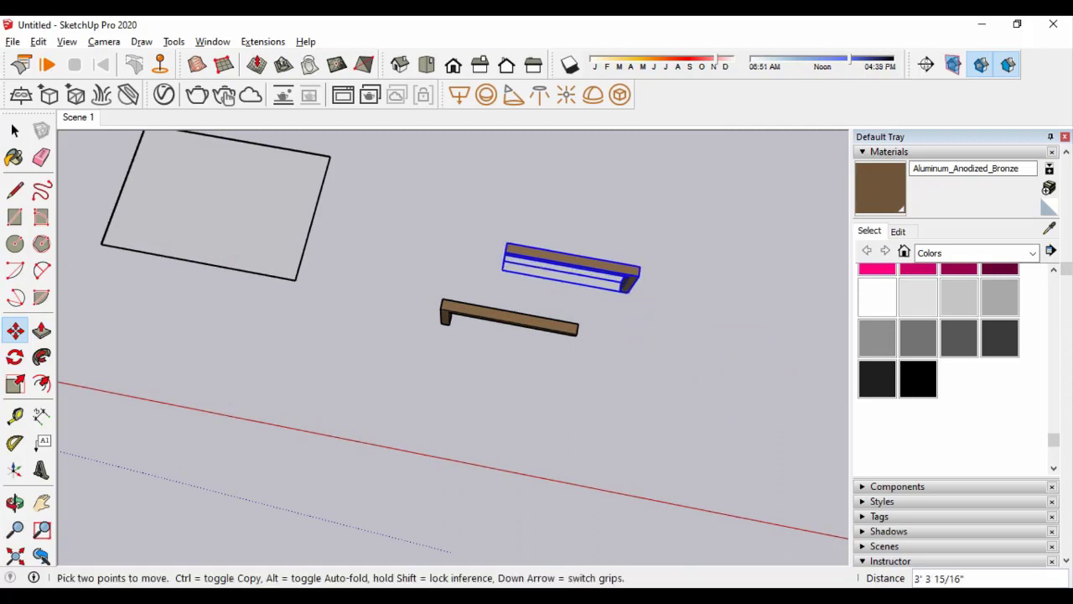
Set the glass top over the two legs and slide a leg to the top's edge
{"action": "key", "text": "space"}
{"action": "left_click_drag", "start_coordinate": [358, 184], "coordinate": [332, 237]}
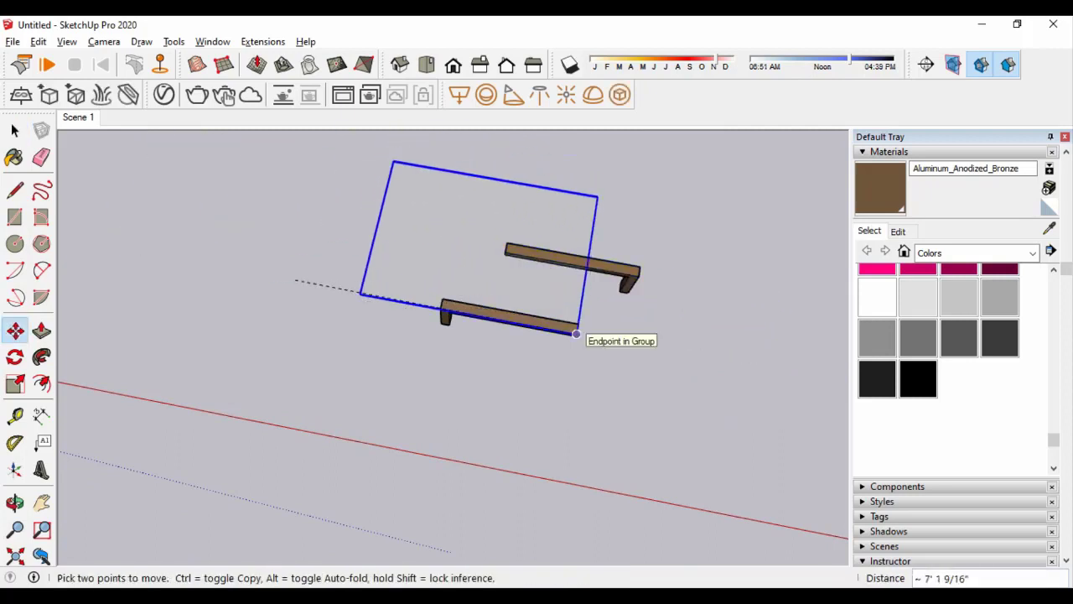
{"action": "mouse_move", "coordinate": [576, 333]}
{"action": "middle_mouse_down"}
{"action": "mouse_move", "coordinate": [570, 436]}
{"action": "mouse_move", "coordinate": [656, 375]}
{"action": "middle_mouse_up"}
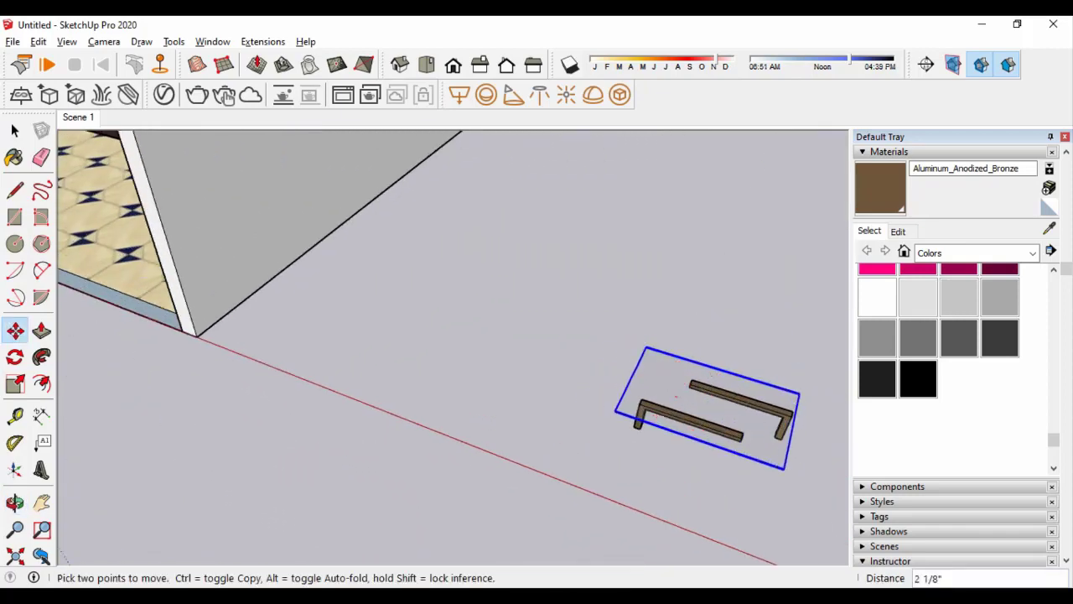
{"action": "middle_click_drag", "start_coordinate": [680, 396], "coordinate": [546, 470]}
{"action": "key", "text": "space"}
{"action": "left_click", "coordinate": [541, 486]}
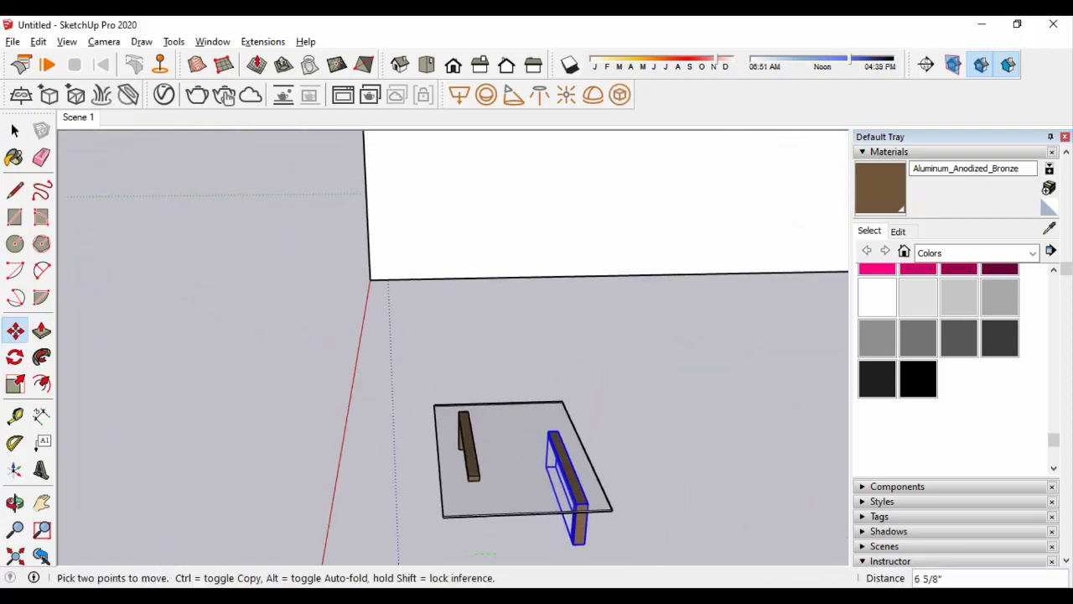
{"action": "key", "text": "space"}
{"action": "mouse_move", "coordinate": [755, 378]}
{"action": "middle_mouse_down"}
{"action": "mouse_move", "coordinate": [842, 374]}
{"action": "mouse_move", "coordinate": [587, 394]}
{"action": "middle_mouse_up"}
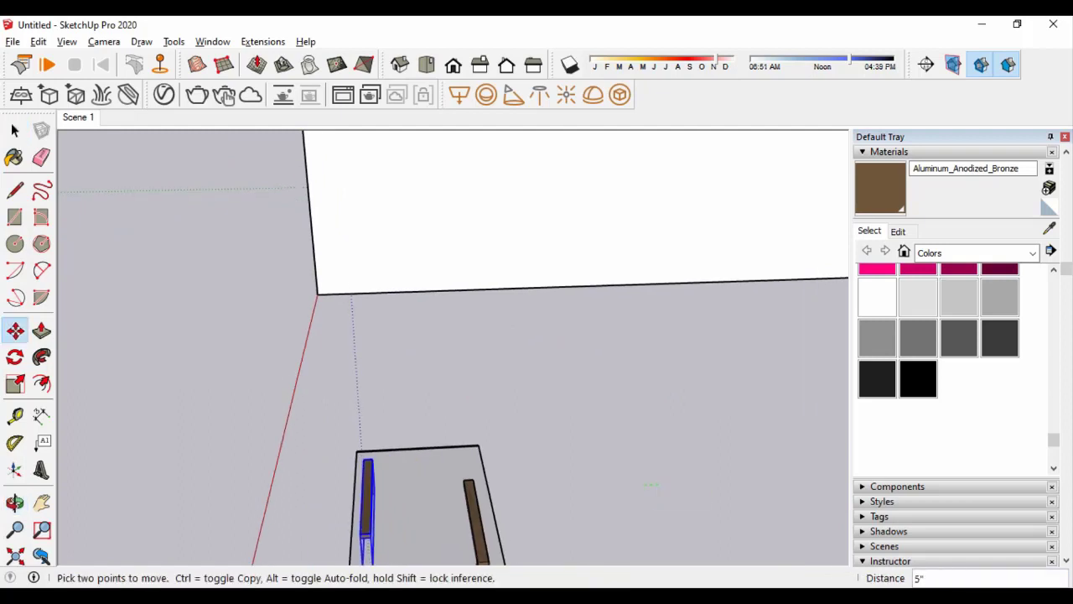
Move the glass-and-bronze coffee table into the room
{"action": "middle_click_drag", "start_coordinate": [587, 394], "coordinate": [688, 352]}
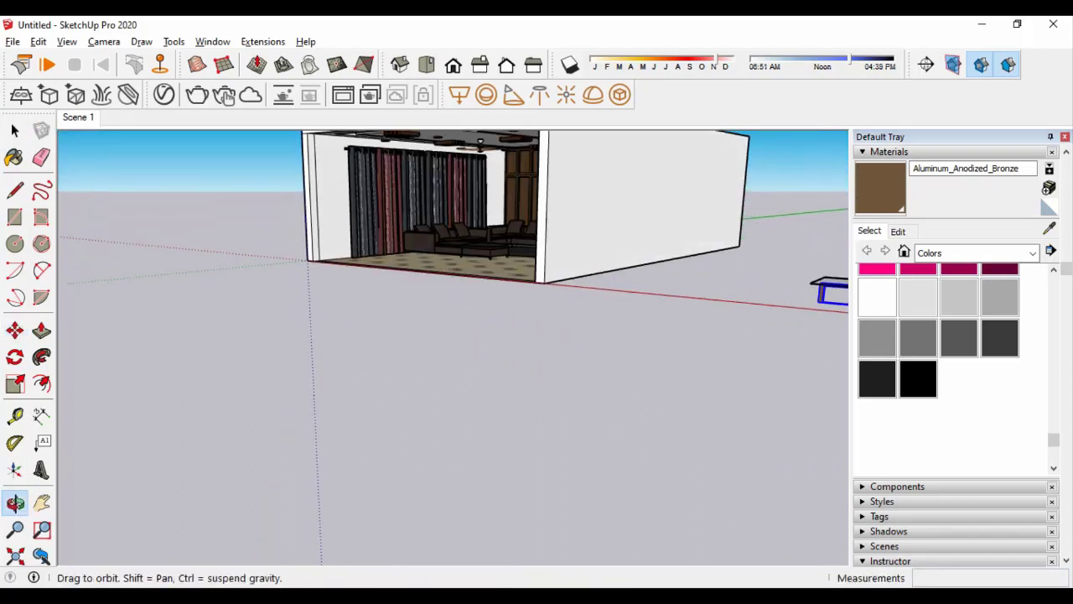
{"action": "right_click", "coordinate": [696, 340]}
{"action": "key", "text": "Escape"}
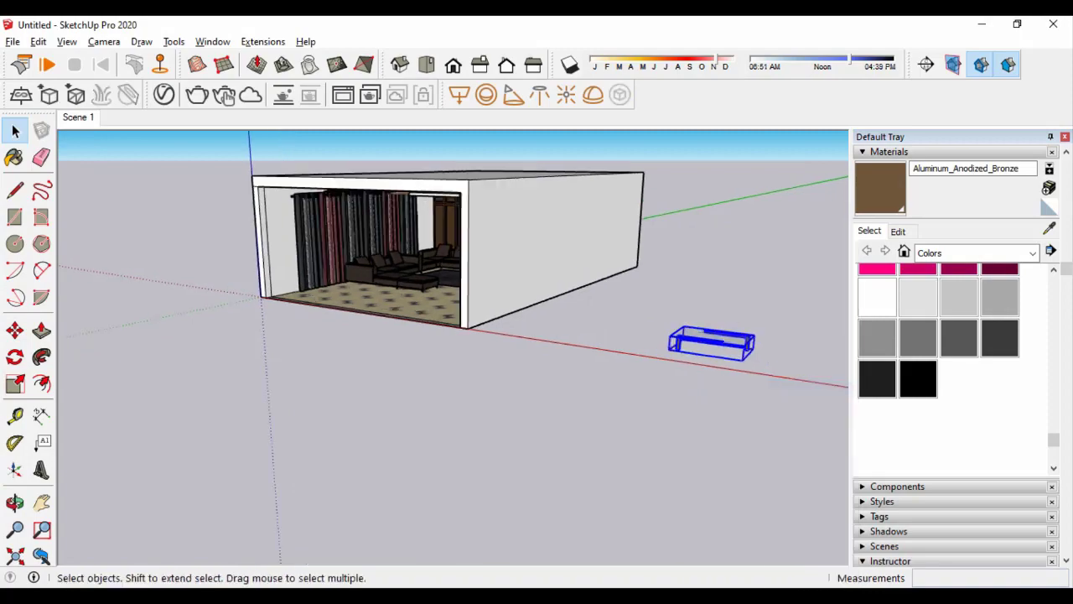
{"action": "scroll", "coordinate": [637, 335], "scroll_direction": "up", "scroll_amount": 5}
{"action": "key", "text": "m"}
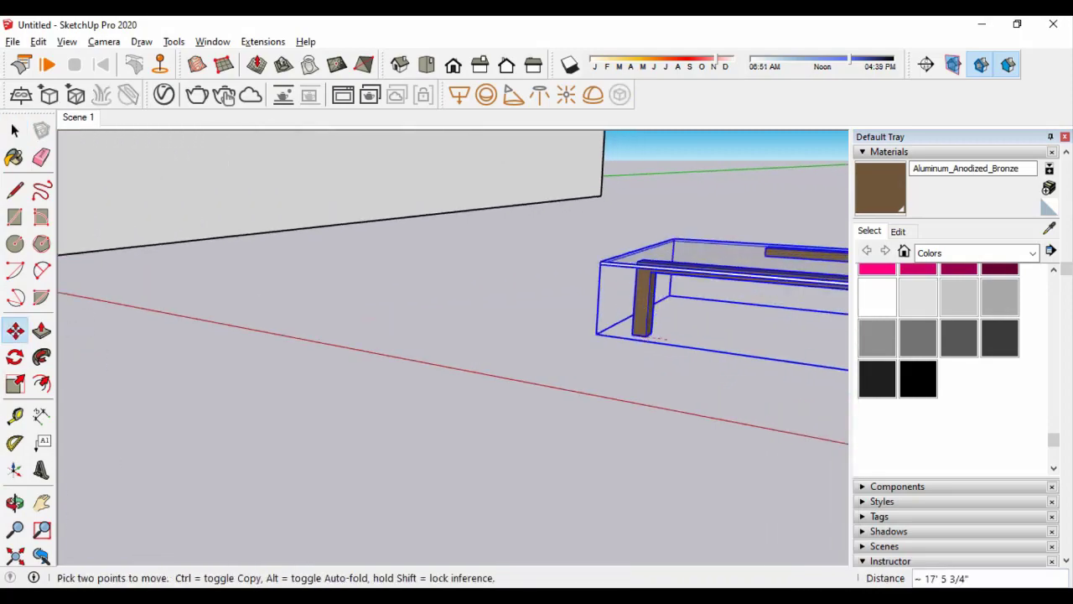
{"action": "scroll", "coordinate": [240, 215], "scroll_direction": "up", "scroll_amount": 8}
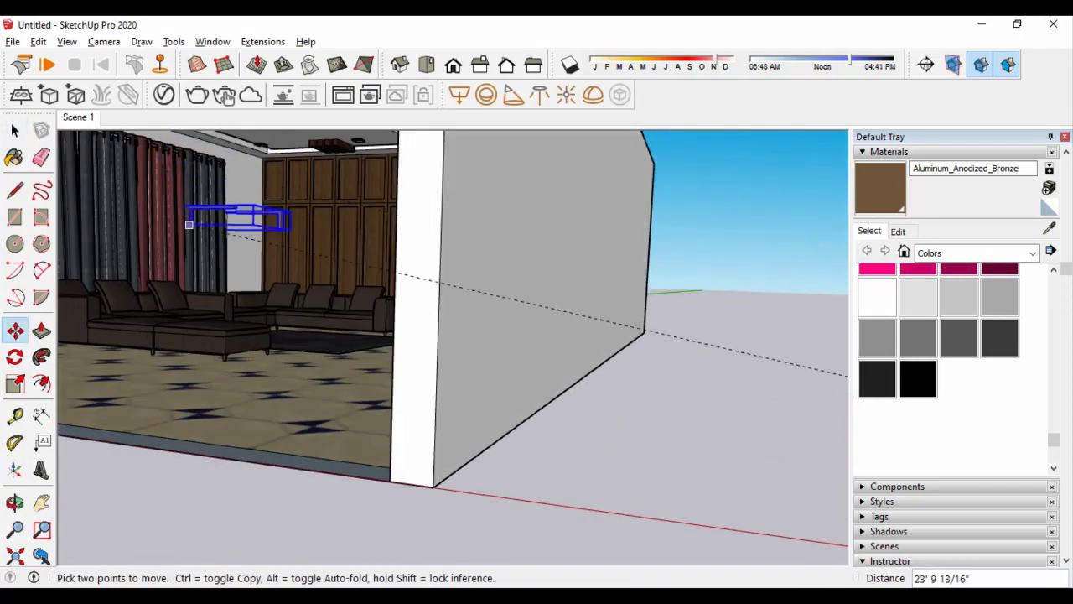
{"action": "scroll", "coordinate": [369, 427], "scroll_direction": "up", "scroll_amount": 4}
{"action": "scroll", "coordinate": [243, 478], "scroll_direction": "up", "scroll_amount": 4}
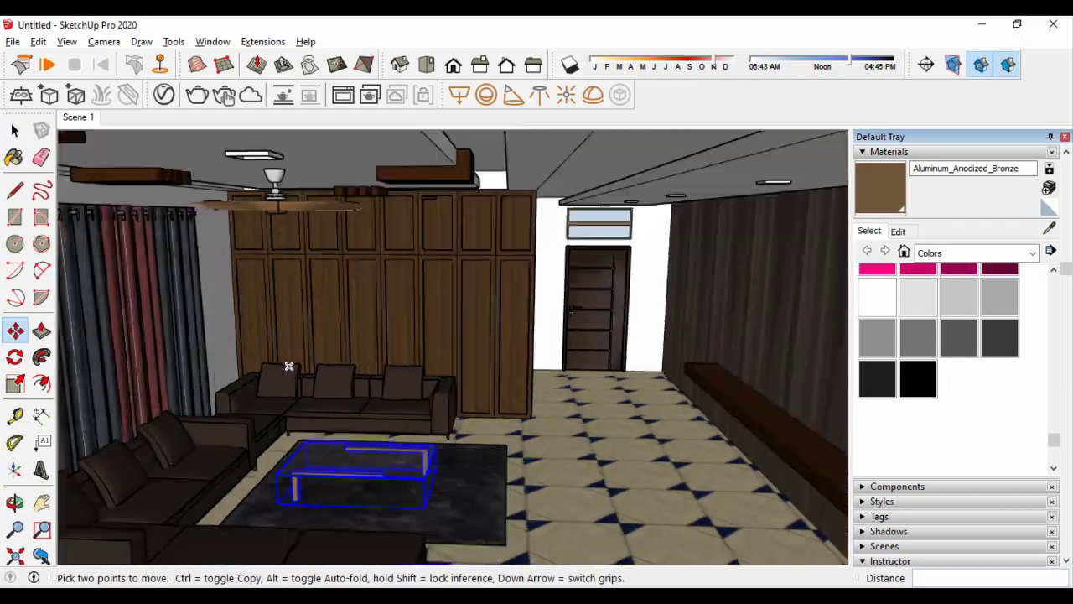
{"action": "key", "text": "space"}
{"action": "scroll", "coordinate": [205, 495], "scroll_direction": "down", "scroll_amount": 10}
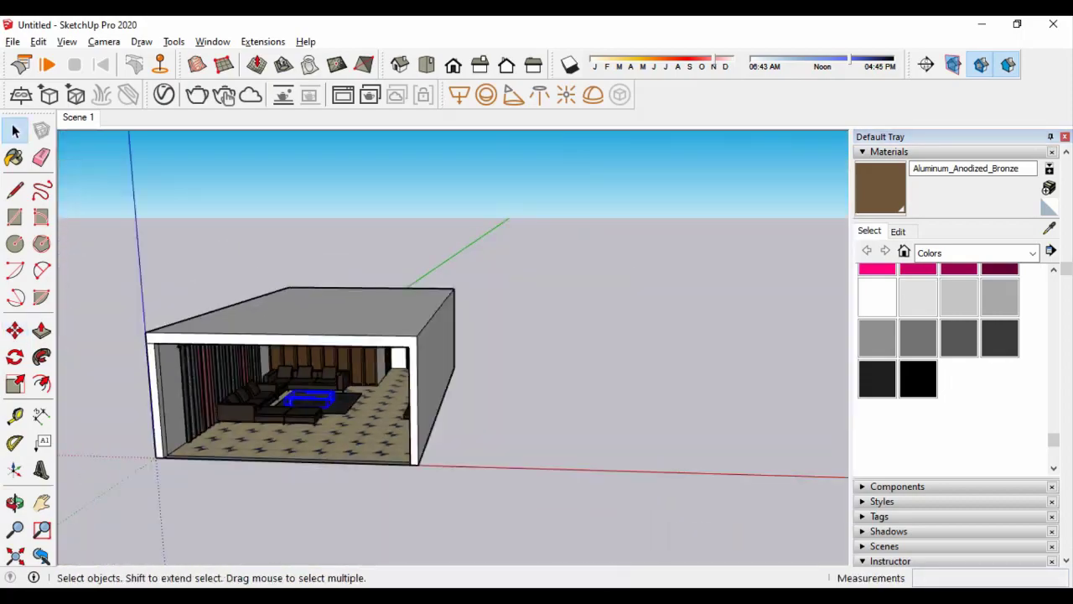
{"action": "scroll", "coordinate": [453, 349], "scroll_direction": "up", "scroll_amount": 10}
Select the coffee table on the rug before the sectional sofa and inspect it from around the room
{"action": "mouse_move", "coordinate": [452, 348]}
{"action": "middle_mouse_down"}
{"action": "mouse_move", "coordinate": [503, 349]}
{"action": "mouse_move", "coordinate": [361, 255]}
{"action": "middle_mouse_up"}
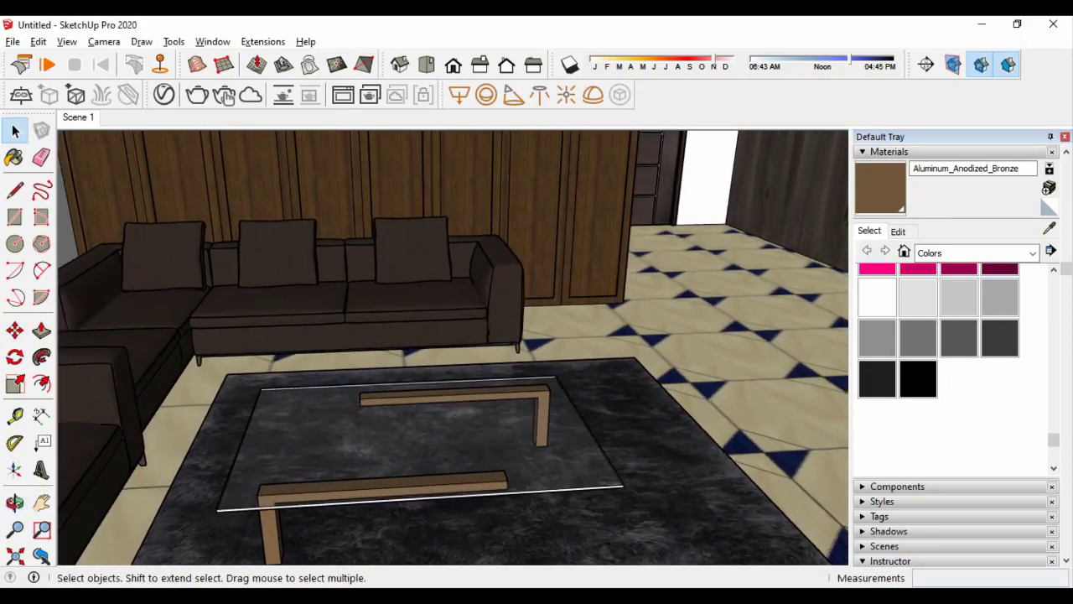
{"action": "scroll", "coordinate": [360, 255], "scroll_direction": "down", "scroll_amount": 3}
{"action": "scroll", "coordinate": [361, 255], "scroll_direction": "down", "scroll_amount": 3}
{"action": "scroll", "coordinate": [453, 348], "scroll_direction": "up", "scroll_amount": 5}
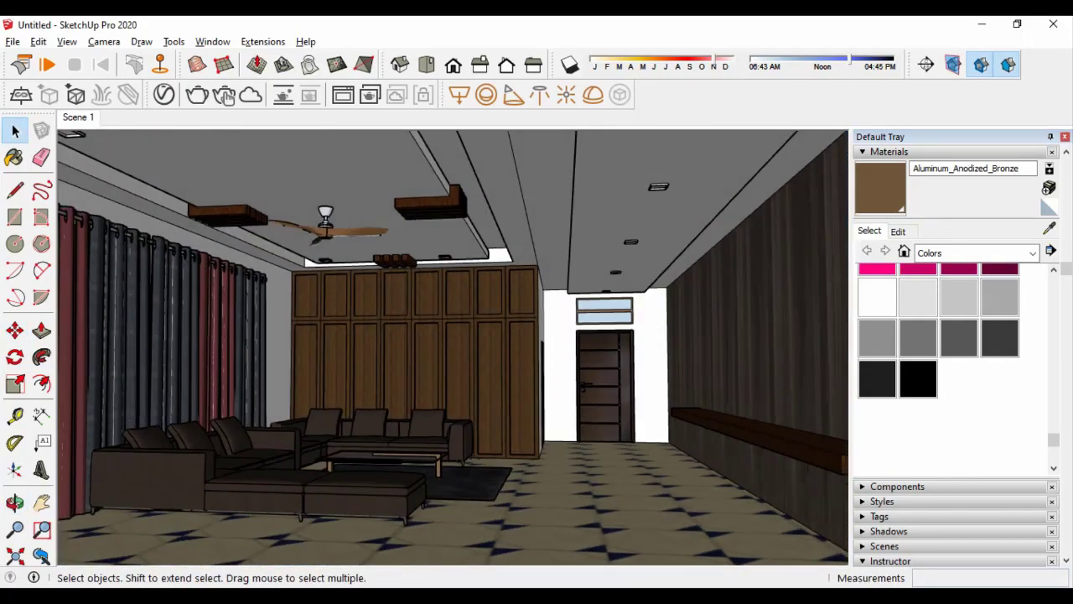
{"action": "scroll", "coordinate": [360, 436], "scroll_direction": "up", "scroll_amount": 3}
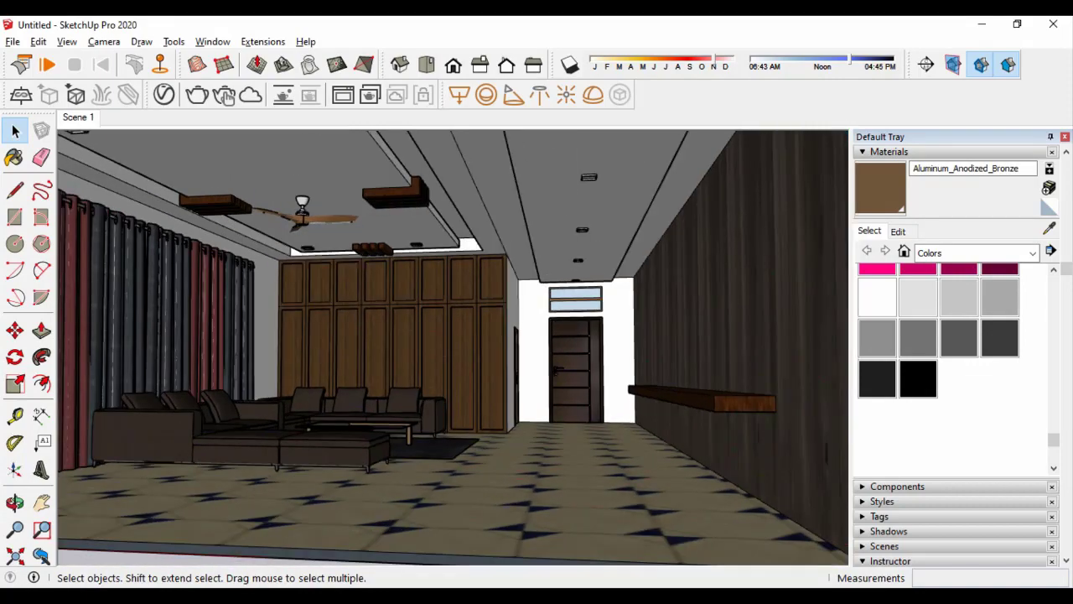
{"action": "scroll", "coordinate": [361, 436], "scroll_direction": "up", "scroll_amount": 3}
{"action": "scroll", "coordinate": [361, 436], "scroll_direction": "up", "scroll_amount": 2}
{"action": "left_click", "coordinate": [360, 457]}
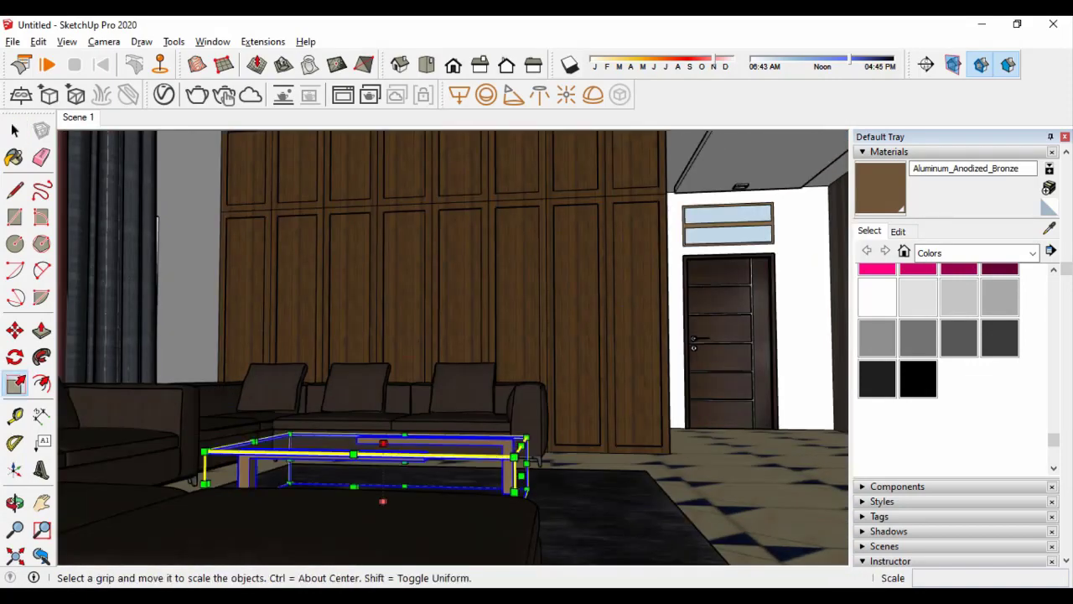
{"action": "scroll", "coordinate": [352, 444], "scroll_direction": "down", "scroll_amount": 1}
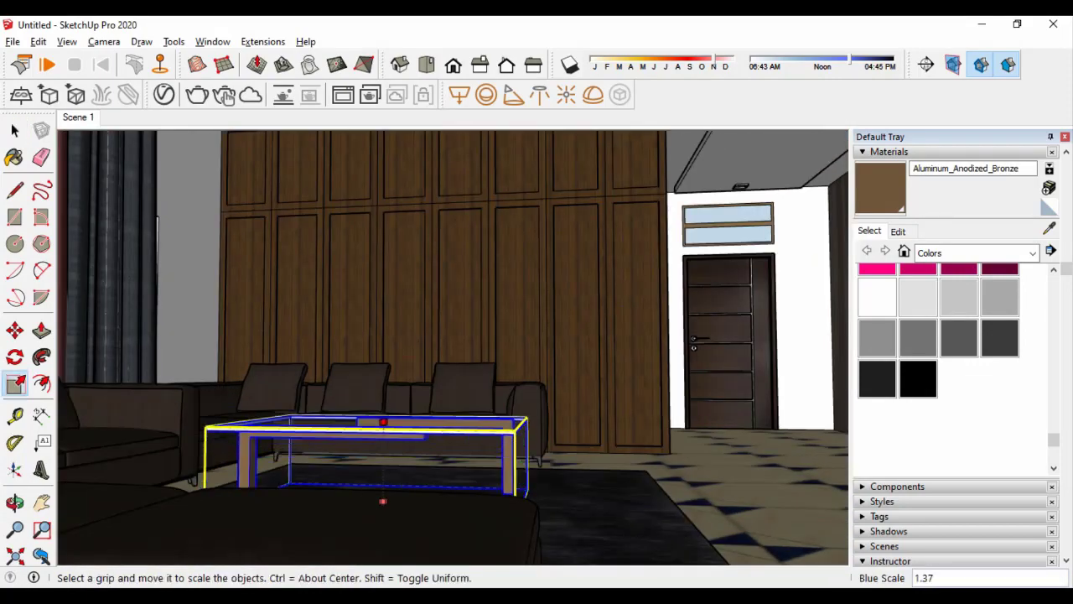
{"action": "scroll", "coordinate": [352, 440], "scroll_direction": "down", "scroll_amount": 3}
{"action": "scroll", "coordinate": [350, 436], "scroll_direction": "down", "scroll_amount": 3}
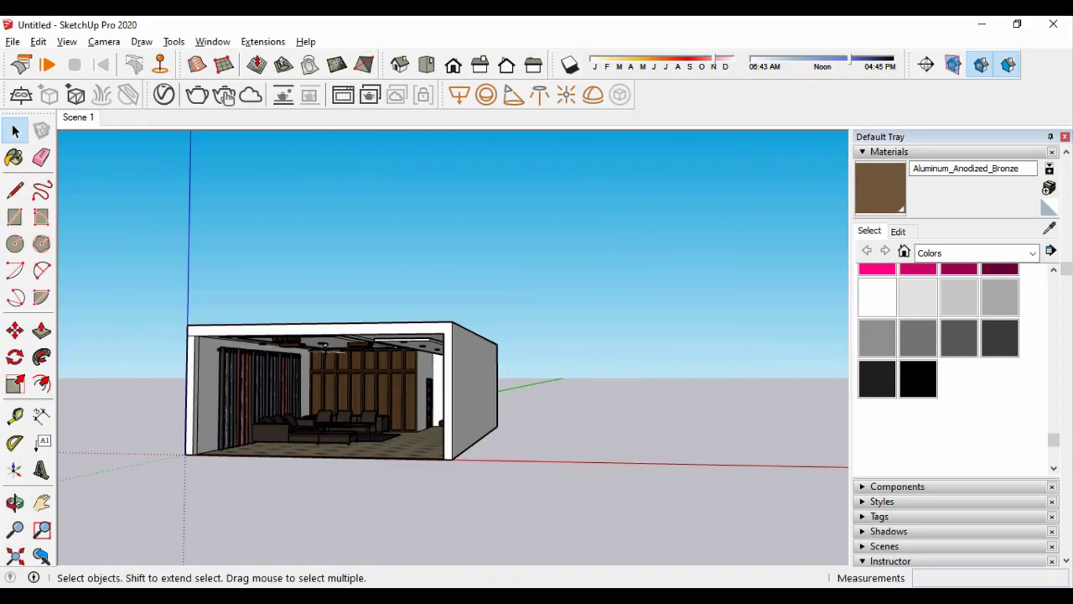
{"action": "scroll", "coordinate": [323, 344], "scroll_direction": "up", "scroll_amount": 10}
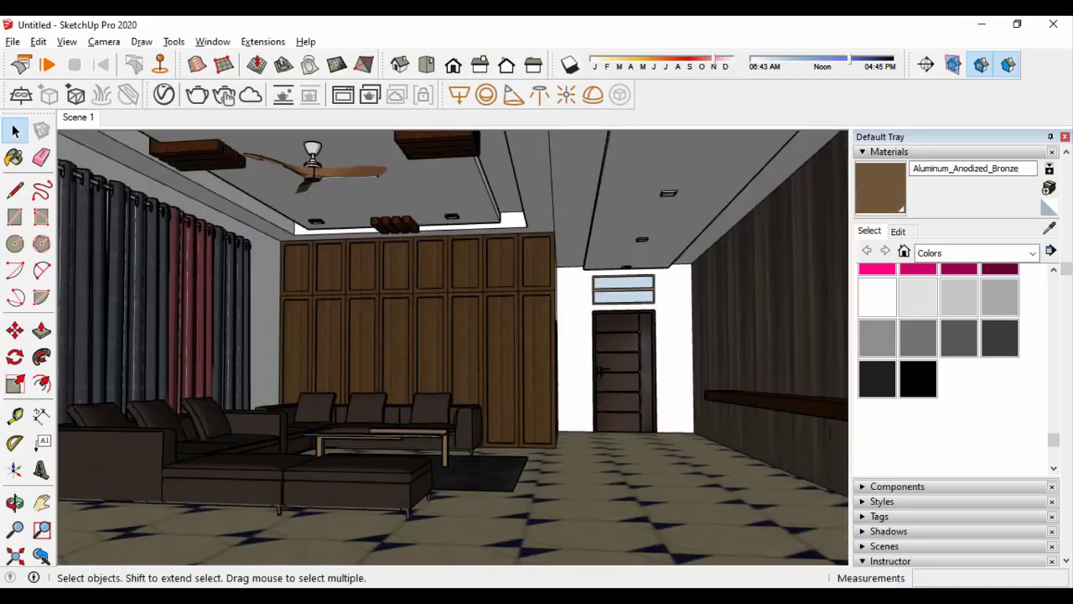
{"action": "middle_click_drag", "start_coordinate": [323, 344], "coordinate": [549, 310]}
{"action": "scroll", "coordinate": [335, 352], "scroll_direction": "up", "scroll_amount": 3}
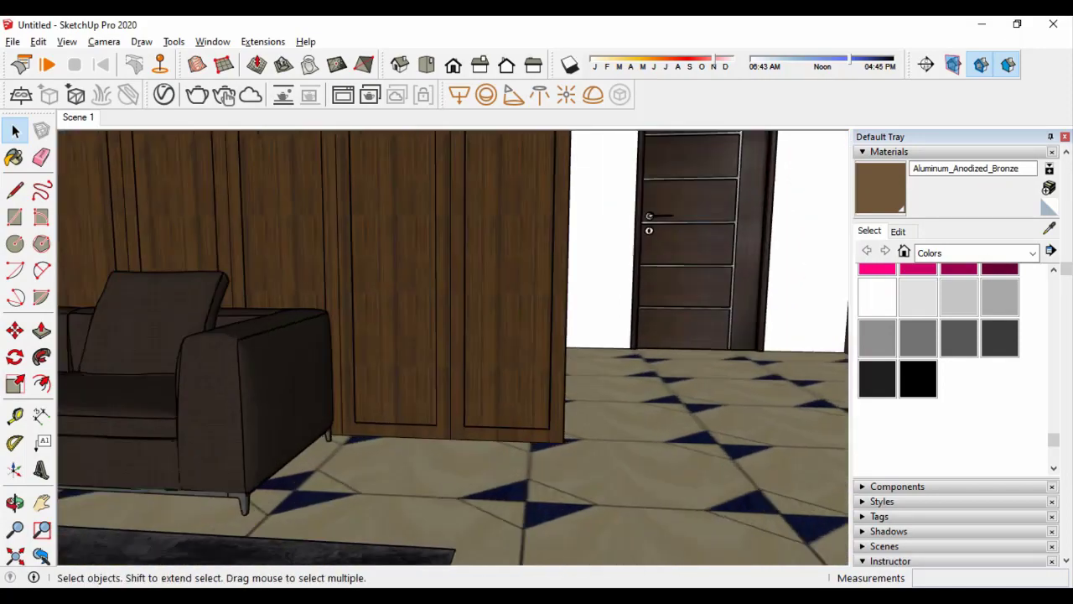
{"action": "scroll", "coordinate": [336, 352], "scroll_direction": "down", "scroll_amount": 5}
{"action": "scroll", "coordinate": [335, 352], "scroll_direction": "down", "scroll_amount": 4}
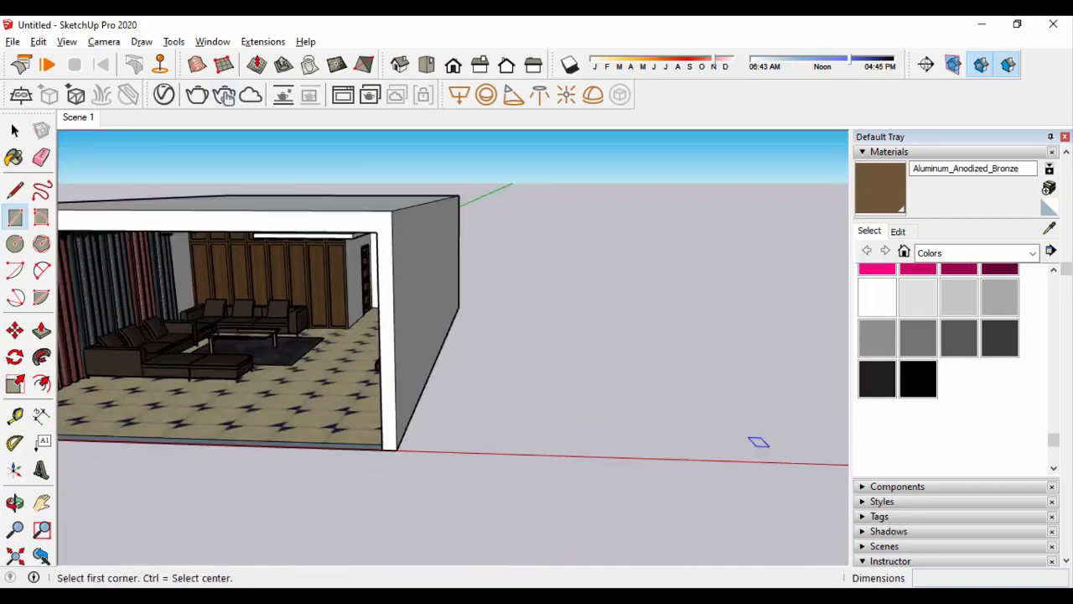
Outline a leg on the slab's underside and ready it for Push/Pull
{"action": "scroll", "coordinate": [510, 397], "scroll_direction": "up", "scroll_amount": 2}
{"action": "scroll", "coordinate": [550, 402], "scroll_direction": "up", "scroll_amount": 2}
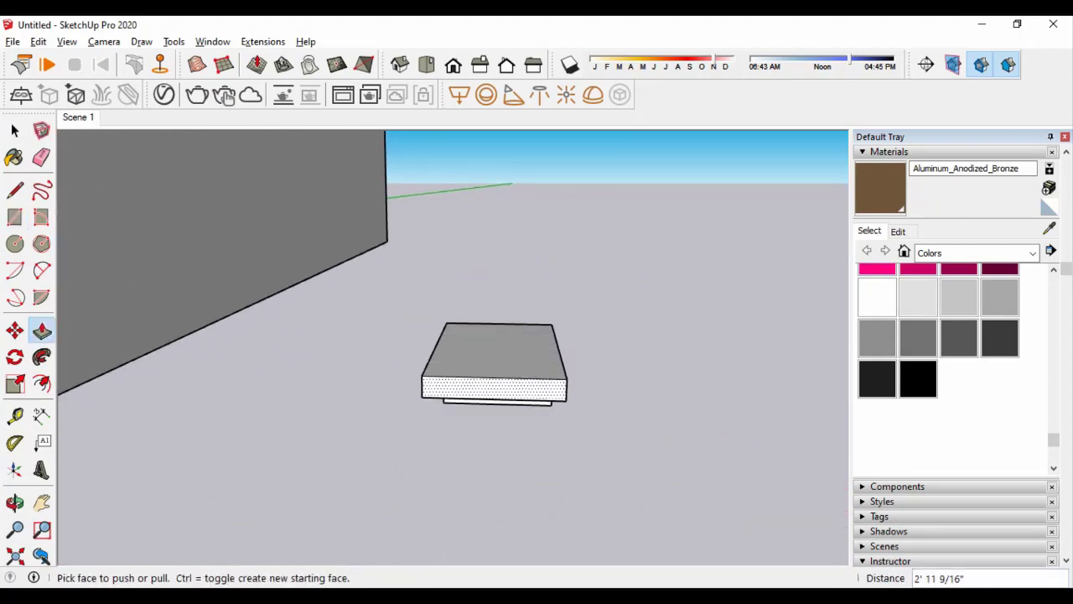
{"action": "mouse_move", "coordinate": [495, 360]}
{"action": "middle_mouse_down"}
{"action": "mouse_move", "coordinate": [470, 370]}
{"action": "mouse_move", "coordinate": [503, 377]}
{"action": "mouse_move", "coordinate": [537, 353]}
{"action": "mouse_move", "coordinate": [537, 394]}
{"action": "middle_mouse_up"}
{"action": "scroll", "coordinate": [503, 378], "scroll_direction": "up", "scroll_amount": 3}
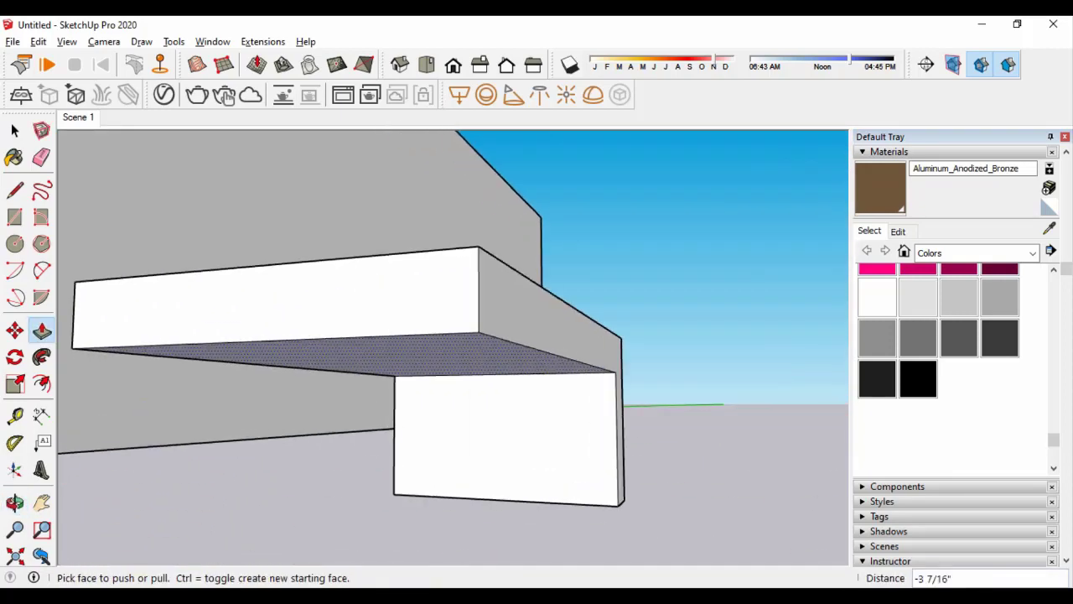
{"action": "middle_click_drag", "start_coordinate": [503, 361], "coordinate": [553, 369]}
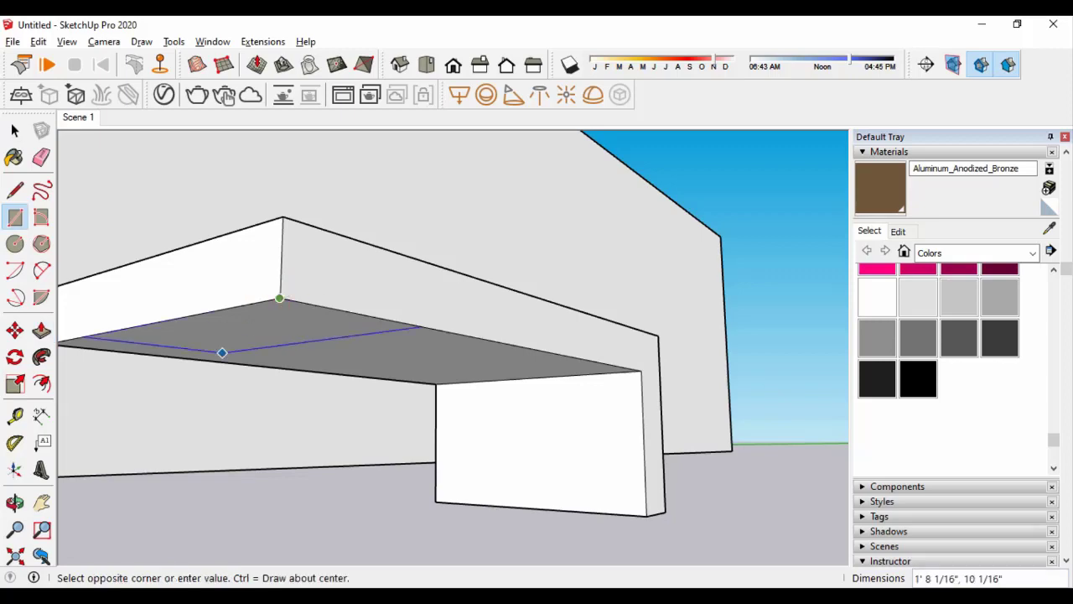
{"action": "middle_click_drag", "start_coordinate": [77, 345], "coordinate": [286, 500]}
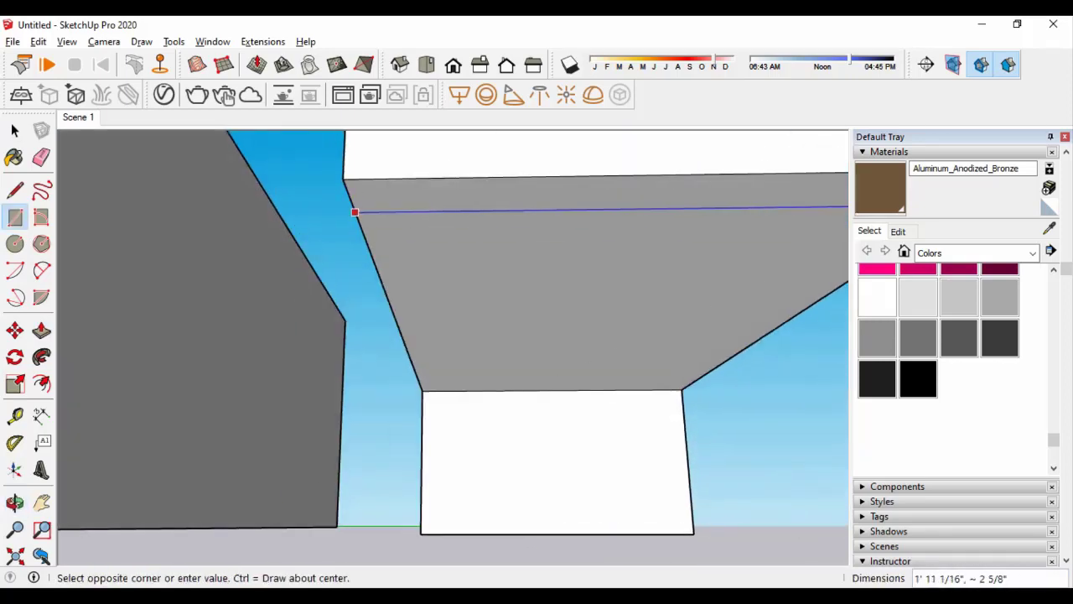
{"action": "key", "text": "p"}
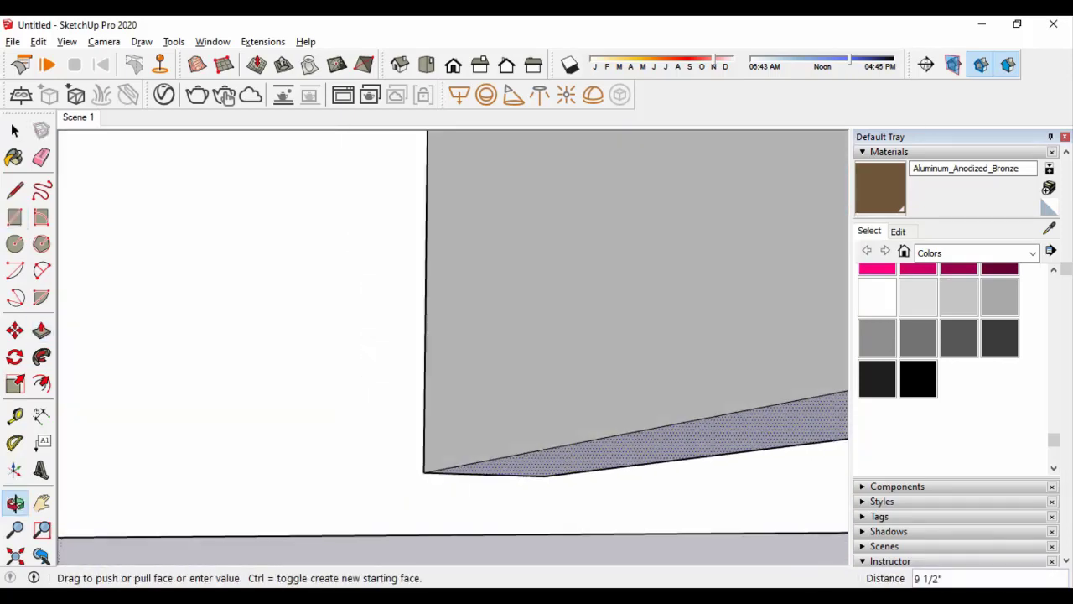
View the finished slab-legged table from the front and select it
{"action": "middle_click_drag", "start_coordinate": [277, 449], "coordinate": [432, 438]}
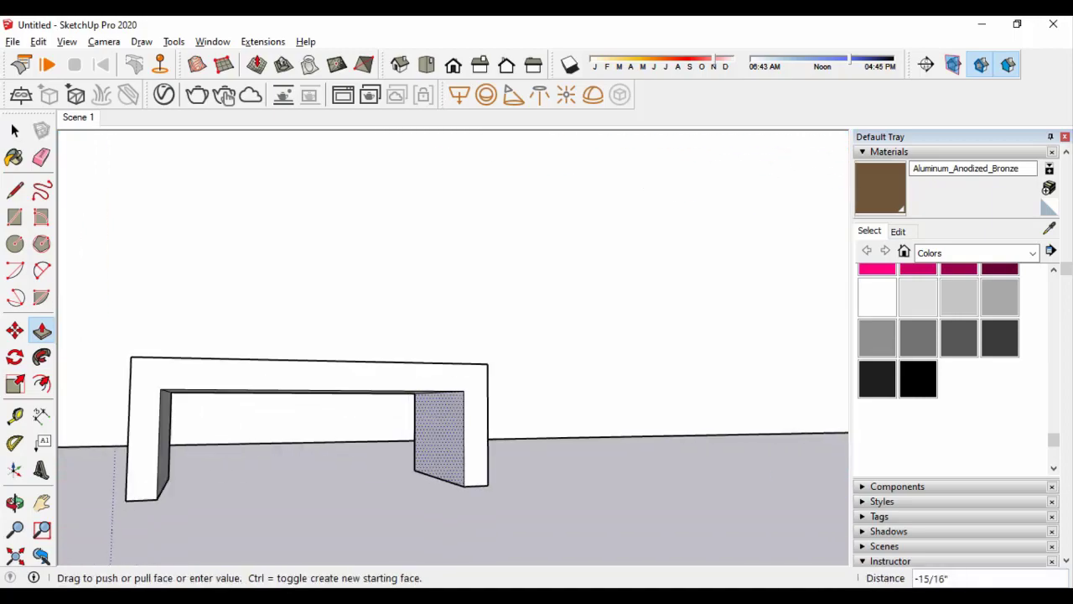
{"action": "scroll", "coordinate": [452, 347], "scroll_direction": "down", "scroll_amount": 5}
{"action": "scroll", "coordinate": [453, 347], "scroll_direction": "down", "scroll_amount": 5}
{"action": "middle_click_drag", "start_coordinate": [453, 347], "coordinate": [470, 353]}
{"action": "key", "text": "space"}
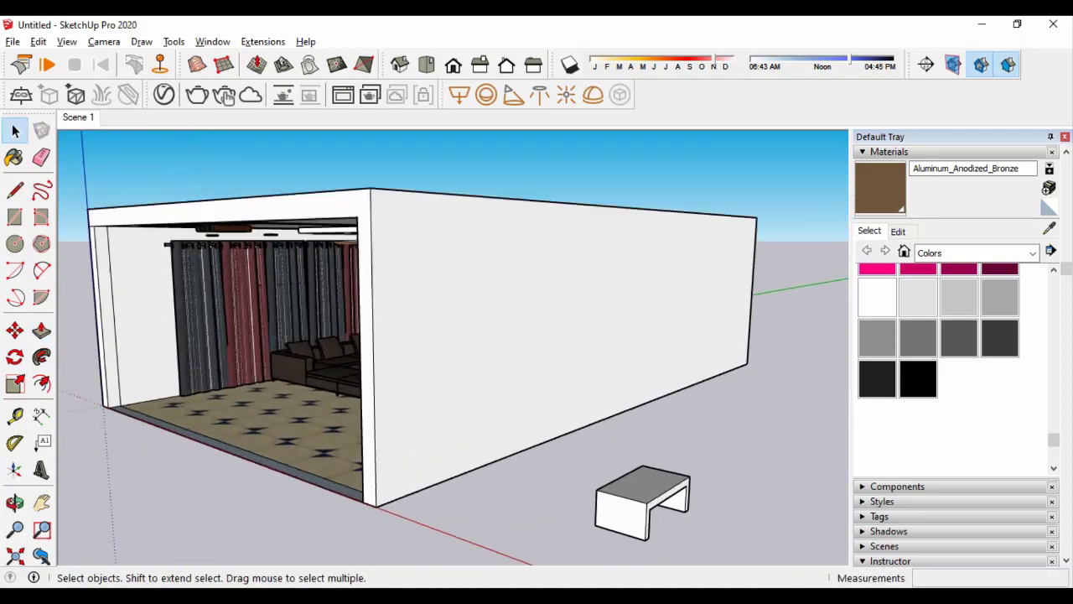
{"action": "scroll", "coordinate": [642, 499], "scroll_direction": "up", "scroll_amount": 2}
{"action": "left_click", "coordinate": [642, 499]}
Paint the new table with the Wood_Walnut_Med. Color_Fine material
{"action": "left_click", "coordinate": [164, 94]}
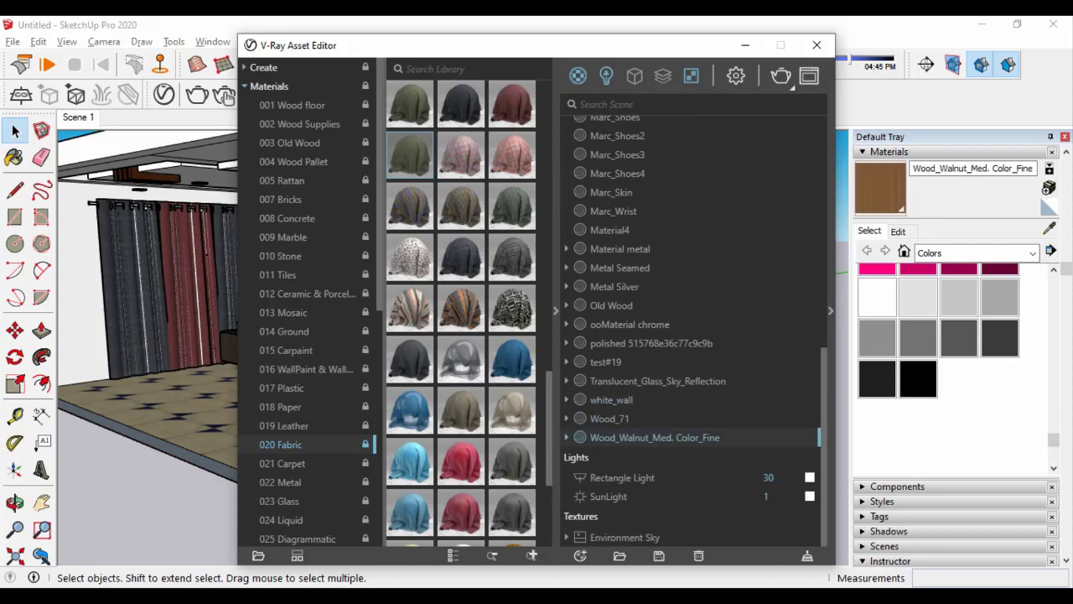
{"action": "left_click", "coordinate": [226, 96]}
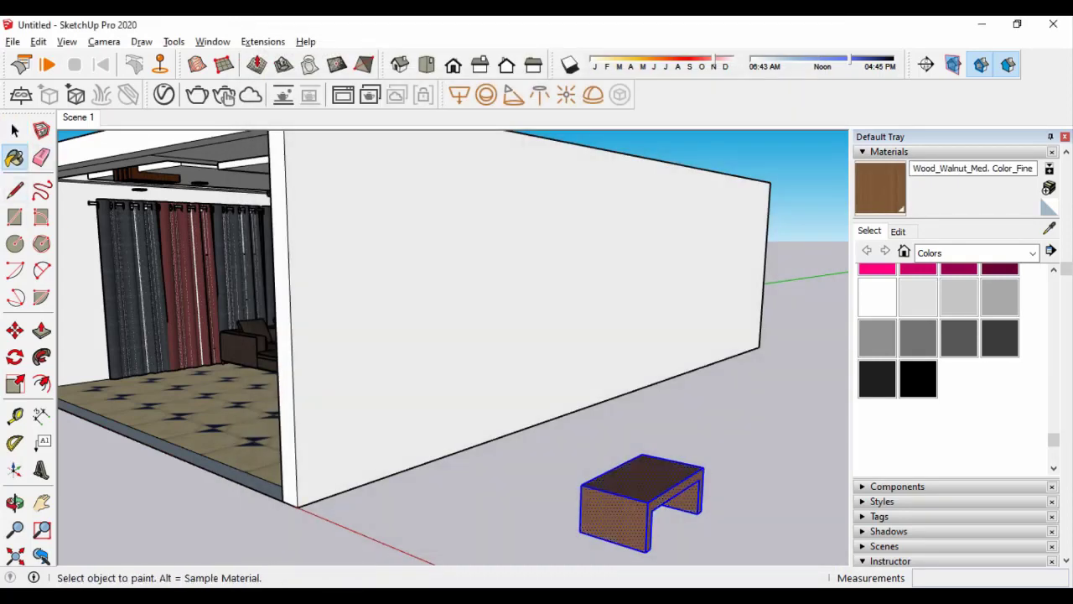
{"action": "scroll", "coordinate": [705, 537], "scroll_direction": "up", "scroll_amount": 3}
{"action": "scroll", "coordinate": [705, 537], "scroll_direction": "down", "scroll_amount": 1}
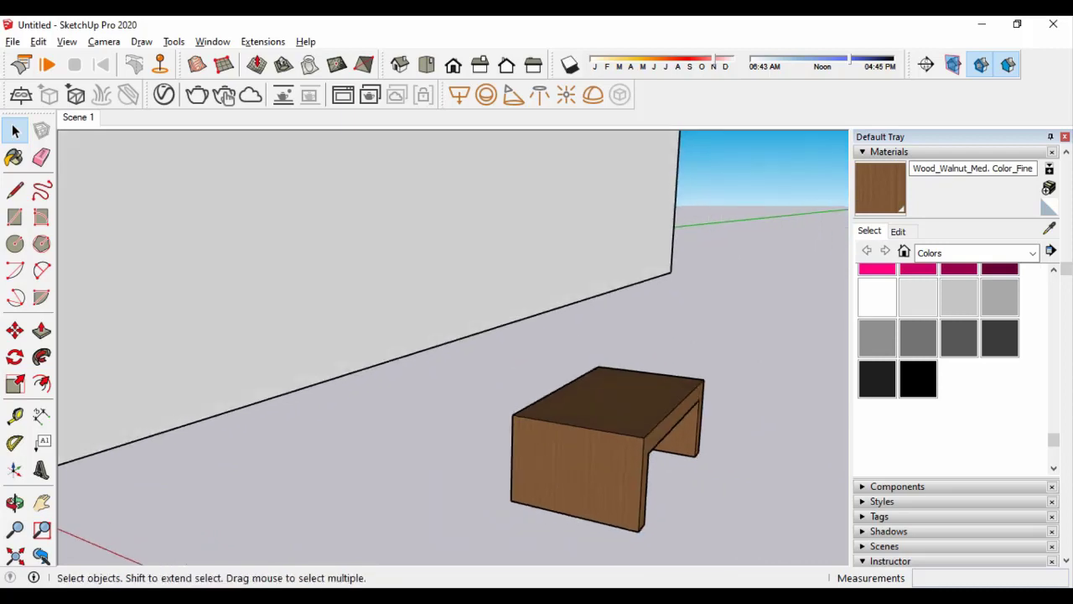
{"action": "middle_click_drag", "start_coordinate": [704, 420], "coordinate": [587, 403]}
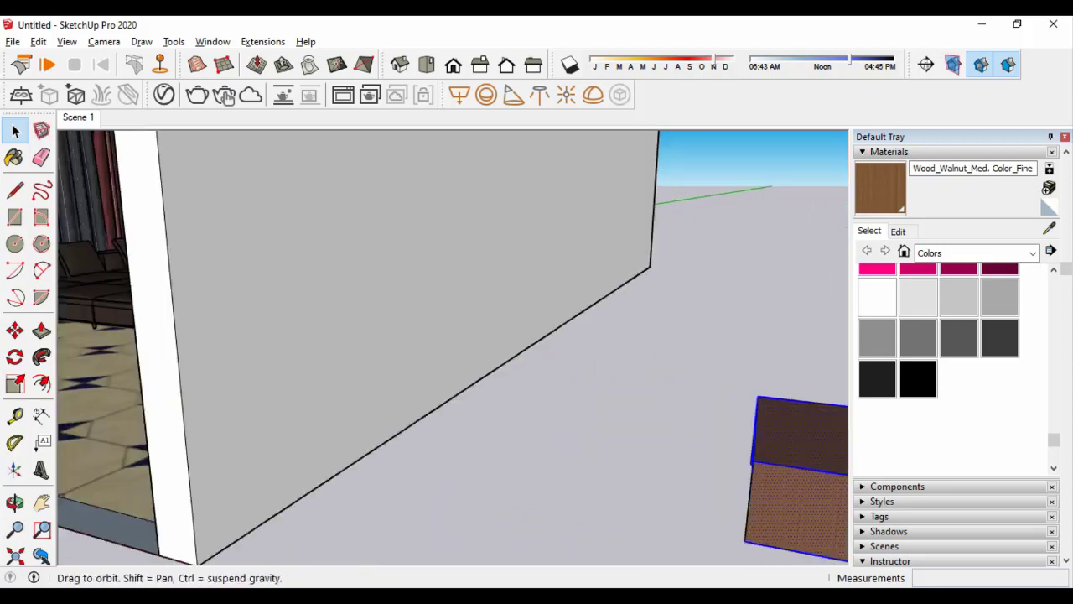
Group the walnut table and move it into the room beside the sofa
{"action": "right_click", "coordinate": [731, 436]}
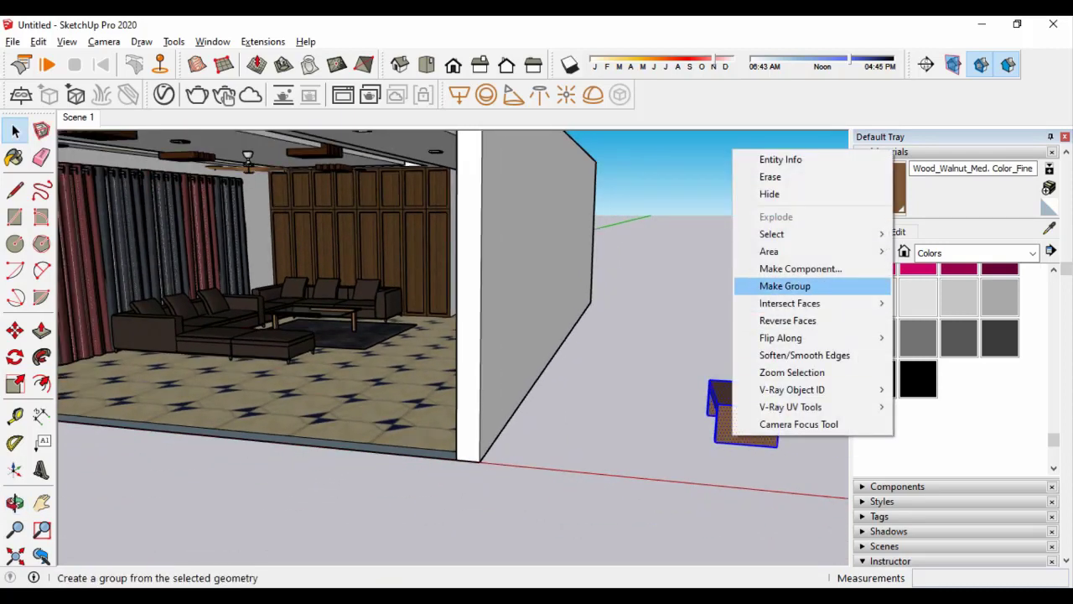
{"action": "left_click", "coordinate": [755, 285]}
{"action": "scroll", "coordinate": [827, 376], "scroll_direction": "up", "scroll_amount": 3}
{"action": "left_click", "coordinate": [730, 325]}
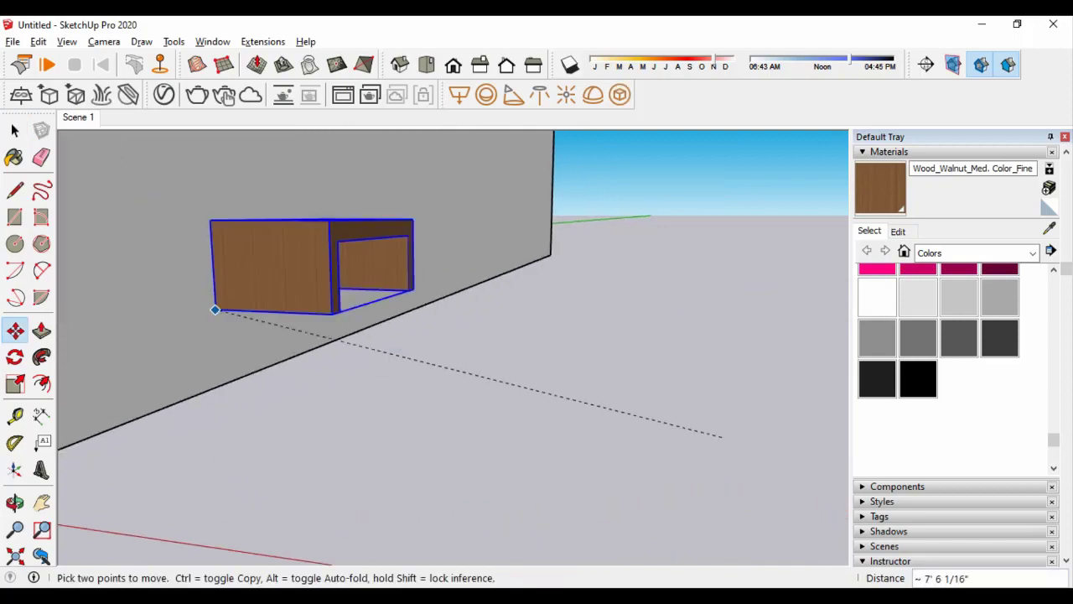
{"action": "scroll", "coordinate": [803, 356], "scroll_direction": "up", "scroll_amount": 3}
{"action": "scroll", "coordinate": [802, 356], "scroll_direction": "up", "scroll_amount": 3}
{"action": "scroll", "coordinate": [417, 417], "scroll_direction": "up", "scroll_amount": 2}
{"action": "scroll", "coordinate": [522, 472], "scroll_direction": "up", "scroll_amount": 2}
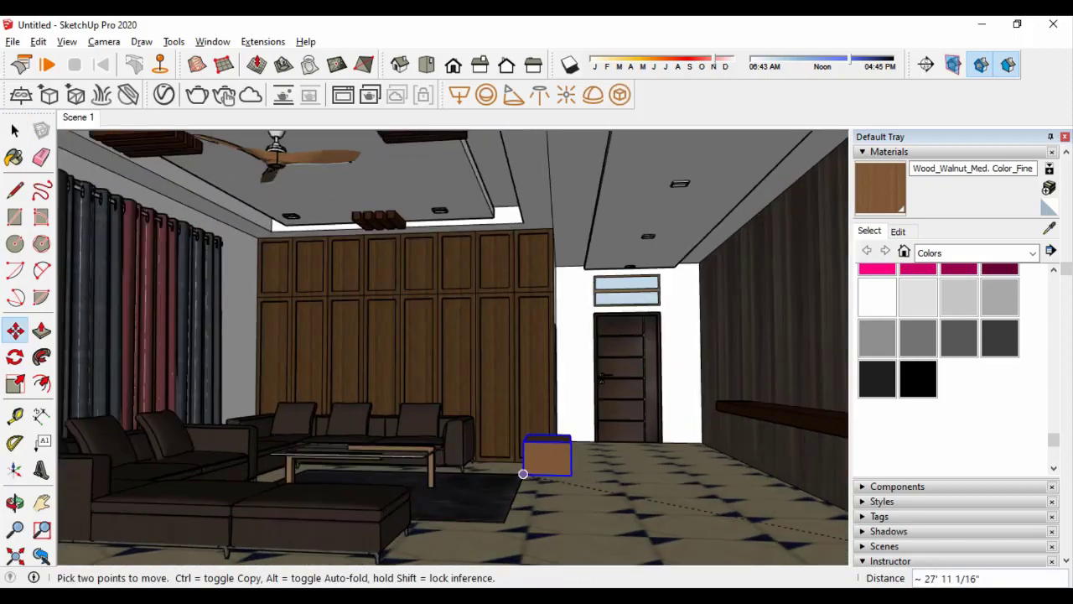
{"action": "scroll", "coordinate": [486, 484], "scroll_direction": "up", "scroll_amount": 2}
{"action": "scroll", "coordinate": [482, 465], "scroll_direction": "up", "scroll_amount": 2}
{"action": "left_click", "coordinate": [482, 465]}
Rotate the table to line up with the sofa and shift it along the sofa's side
{"action": "middle_click_drag", "start_coordinate": [482, 466], "coordinate": [625, 299]}
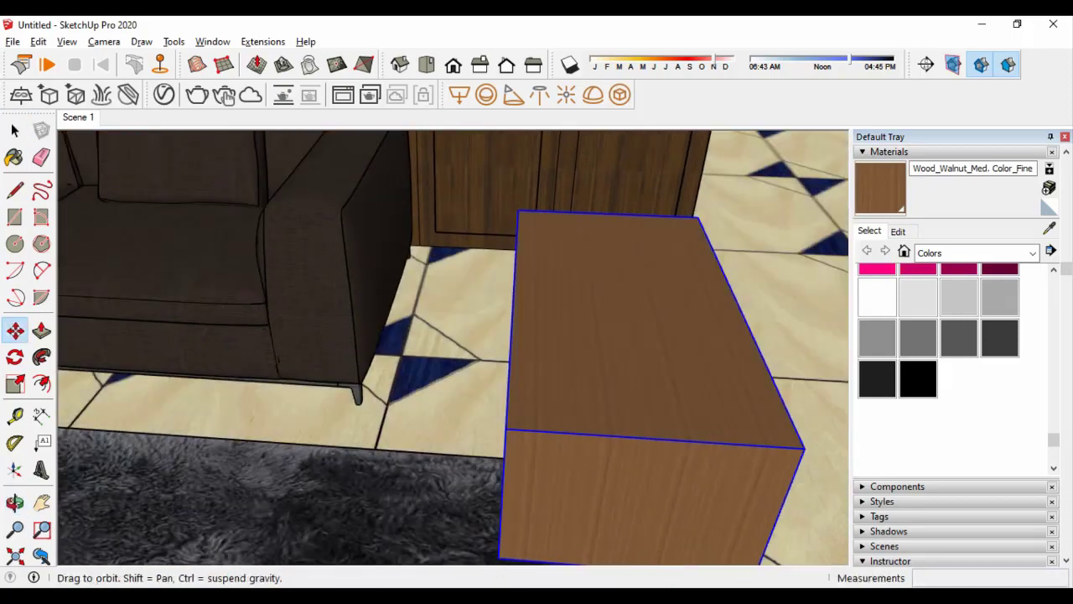
{"action": "key", "text": "q"}
{"action": "left_click", "coordinate": [625, 300]}
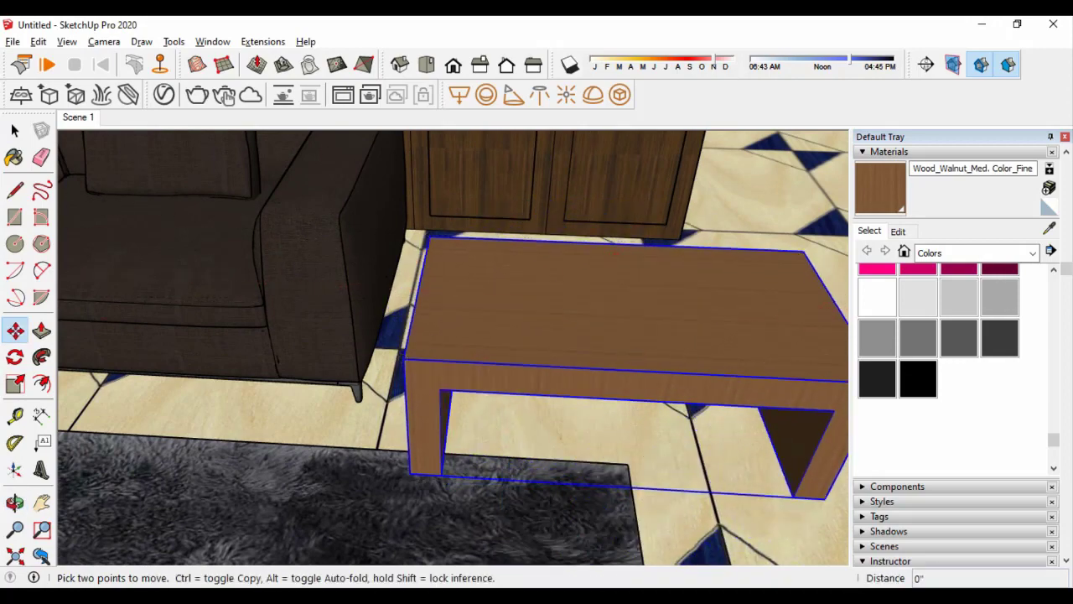
{"action": "mouse_move", "coordinate": [713, 344]}
{"action": "middle_mouse_down"}
{"action": "mouse_move", "coordinate": [587, 252]}
{"action": "mouse_move", "coordinate": [503, 277]}
{"action": "mouse_move", "coordinate": [470, 378]}
{"action": "middle_mouse_up"}
{"action": "key", "text": "s"}
{"action": "key", "text": "m"}
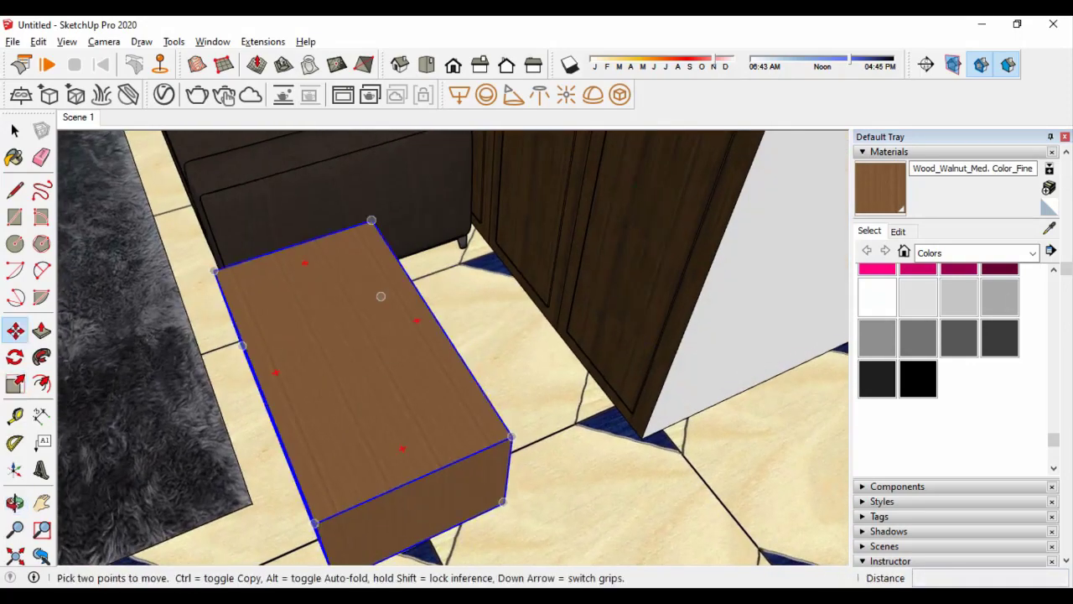
{"action": "left_click", "coordinate": [381, 296]}
Return to the saved interior view of the living room
{"action": "middle_click_drag", "start_coordinate": [395, 364], "coordinate": [503, 319]}
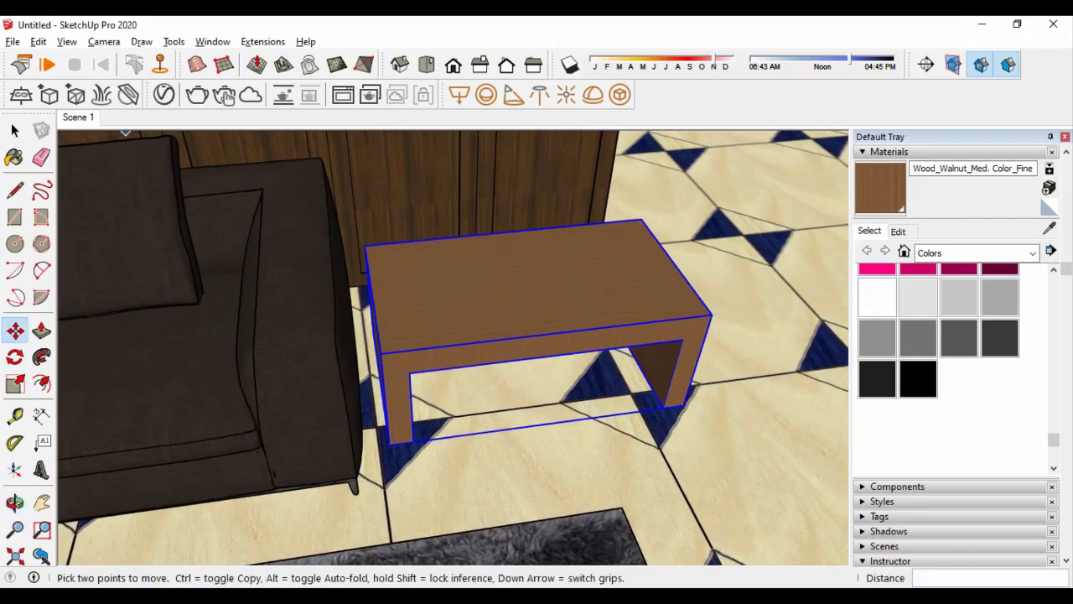
{"action": "scroll", "coordinate": [314, 294], "scroll_direction": "down", "scroll_amount": 3}
{"action": "scroll", "coordinate": [419, 391], "scroll_direction": "down", "scroll_amount": 3}
{"action": "scroll", "coordinate": [402, 352], "scroll_direction": "down", "scroll_amount": 2}
{"action": "scroll", "coordinate": [360, 310], "scroll_direction": "down", "scroll_amount": 3}
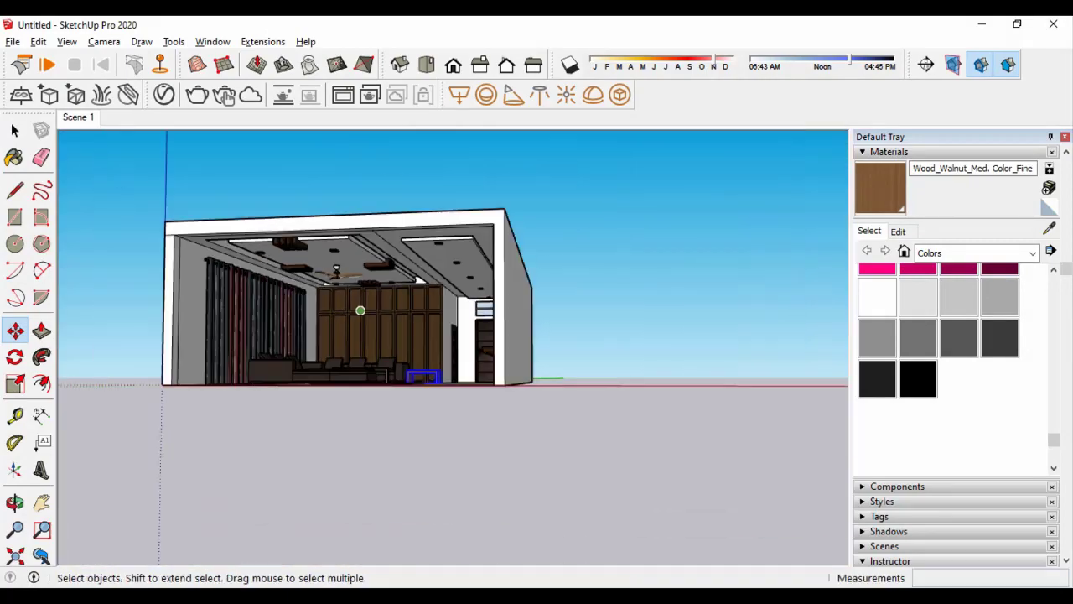
{"action": "key", "text": "Page_Down"}
{"action": "left_click", "coordinate": [12, 41]}
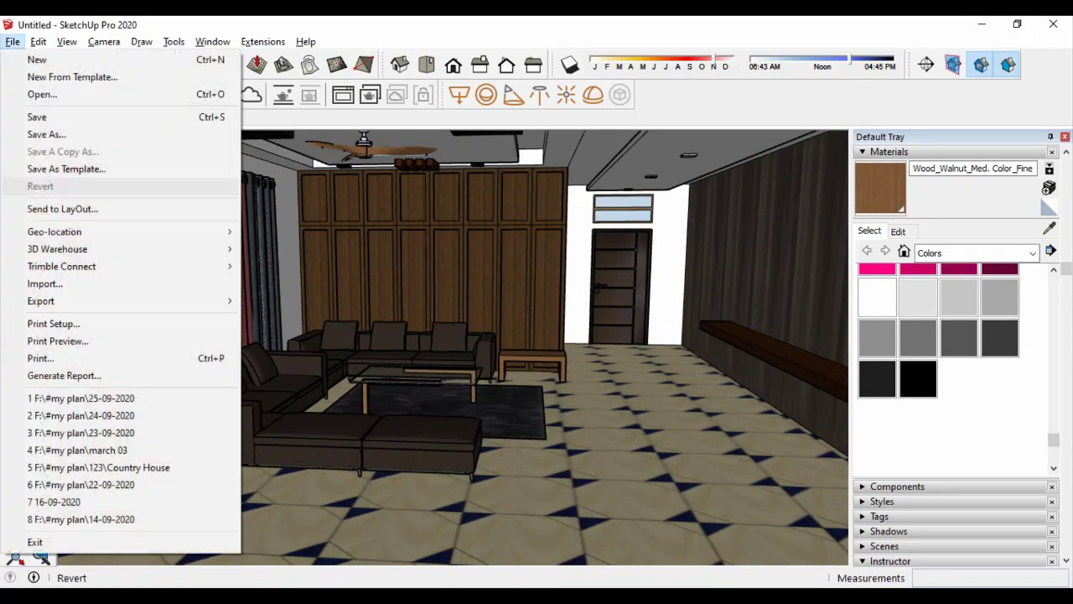
{"action": "left_click", "coordinate": [34, 285]}
{"action": "scroll", "coordinate": [564, 312], "scroll_direction": "down", "scroll_amount": 3}
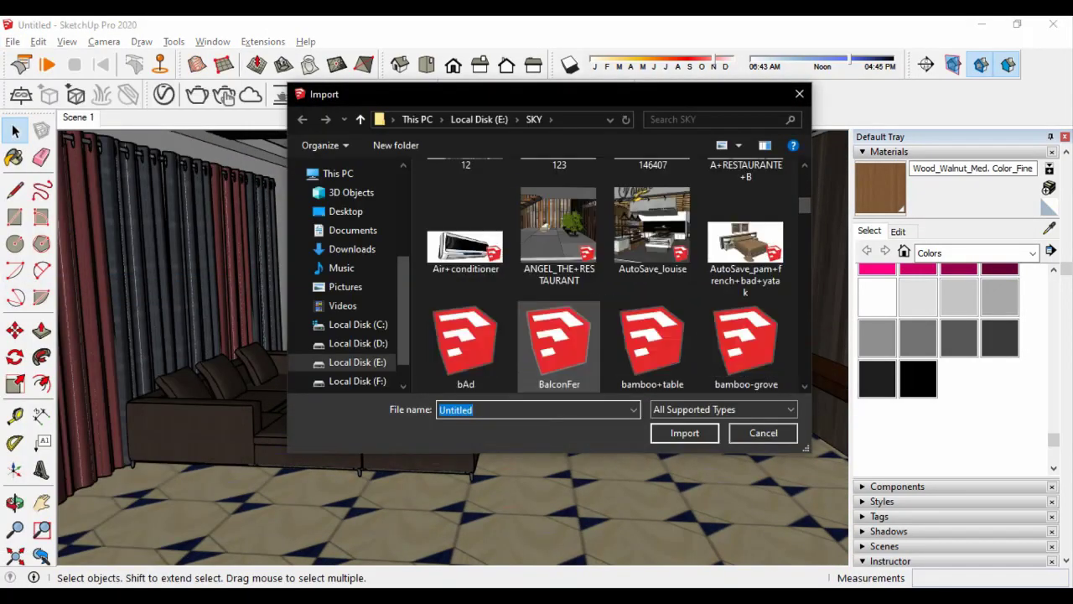
{"action": "scroll", "coordinate": [563, 312], "scroll_direction": "down", "scroll_amount": 2}
{"action": "scroll", "coordinate": [564, 312], "scroll_direction": "down", "scroll_amount": 1}
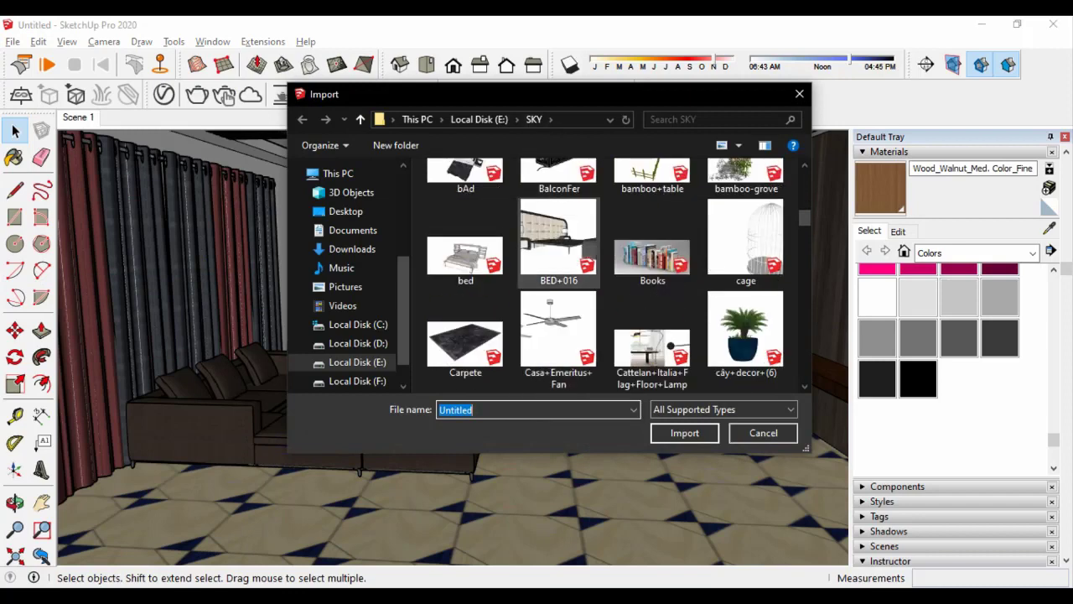
{"action": "double_click", "coordinate": [745, 332]}
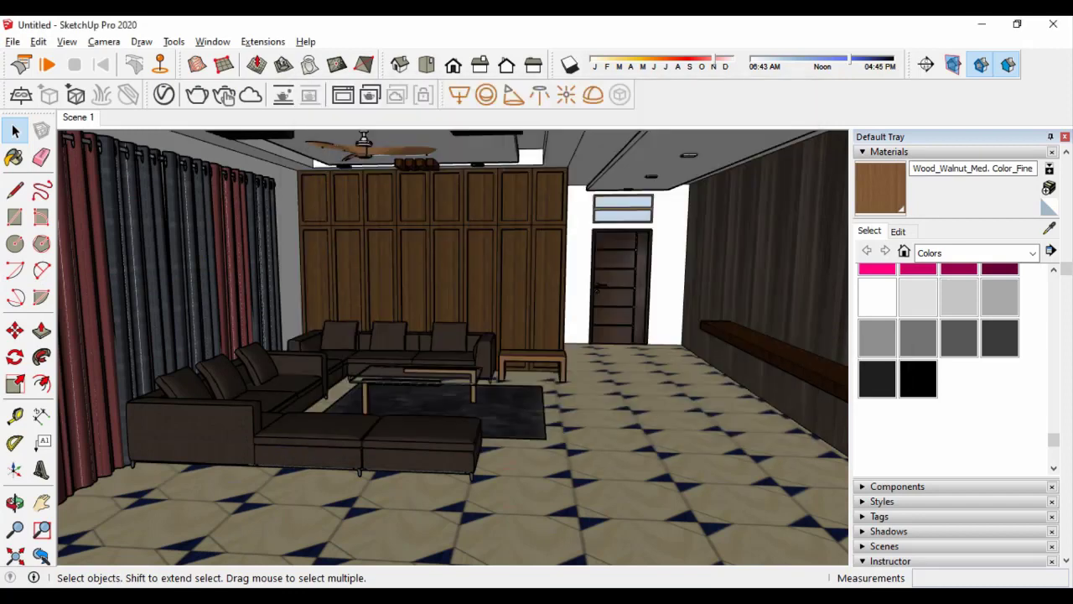
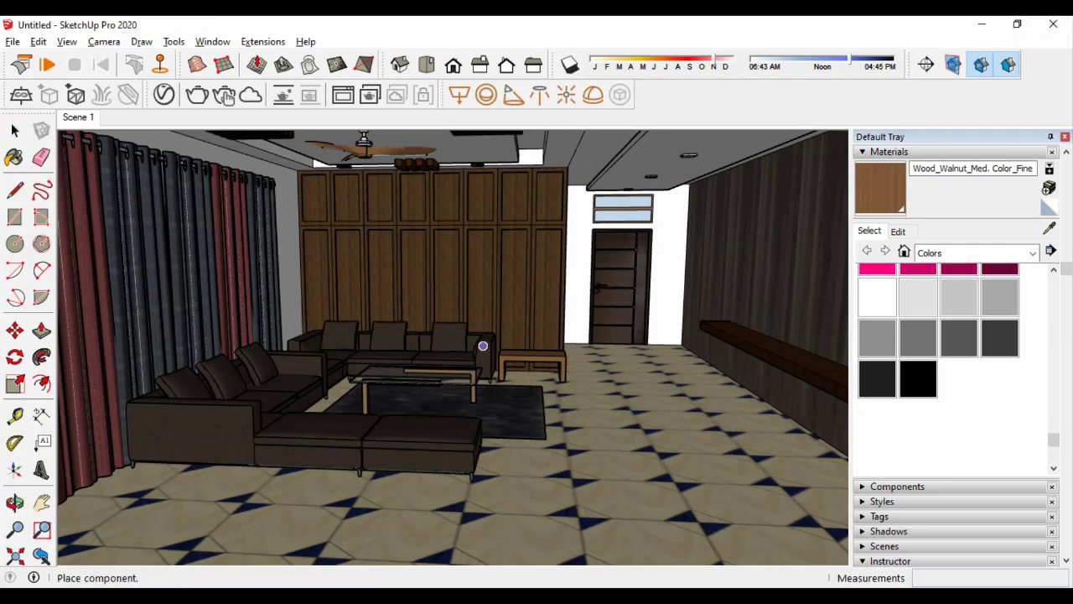
Scale the potted plant down to 0.44 of its size
{"action": "scroll", "coordinate": [705, 373], "scroll_direction": "up", "scroll_amount": 3}
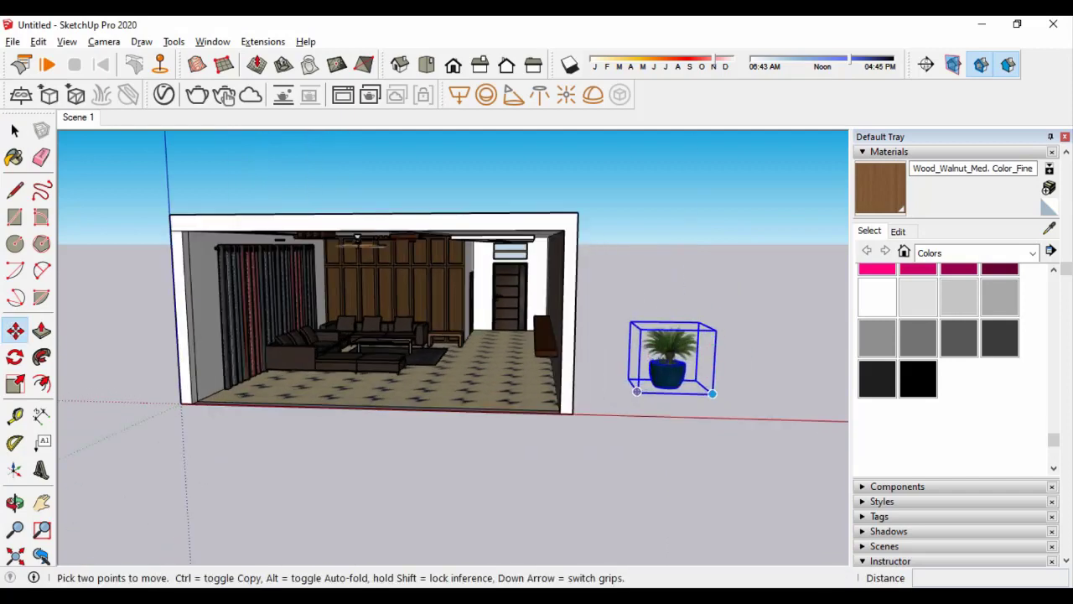
{"action": "scroll", "coordinate": [704, 374], "scroll_direction": "up", "scroll_amount": 3}
{"action": "left_click_drag", "start_coordinate": [492, 291], "coordinate": [569, 386]}
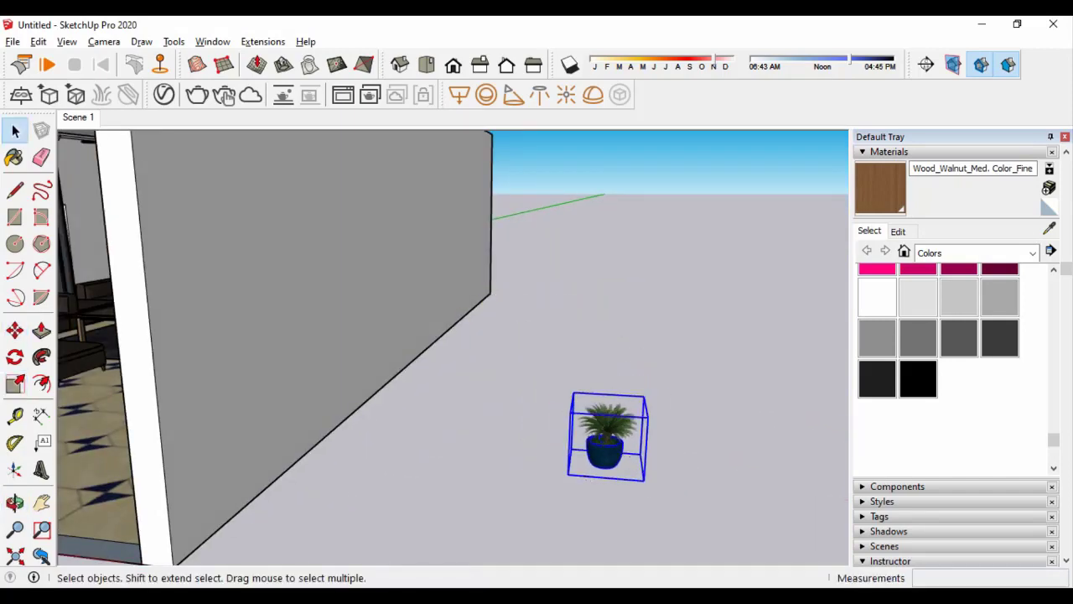
Move the shrunken plant onto the side table beside the sofa
{"action": "scroll", "coordinate": [607, 459], "scroll_direction": "up", "scroll_amount": 3}
{"action": "scroll", "coordinate": [606, 460], "scroll_direction": "up", "scroll_amount": 3}
{"action": "left_click", "coordinate": [607, 459]}
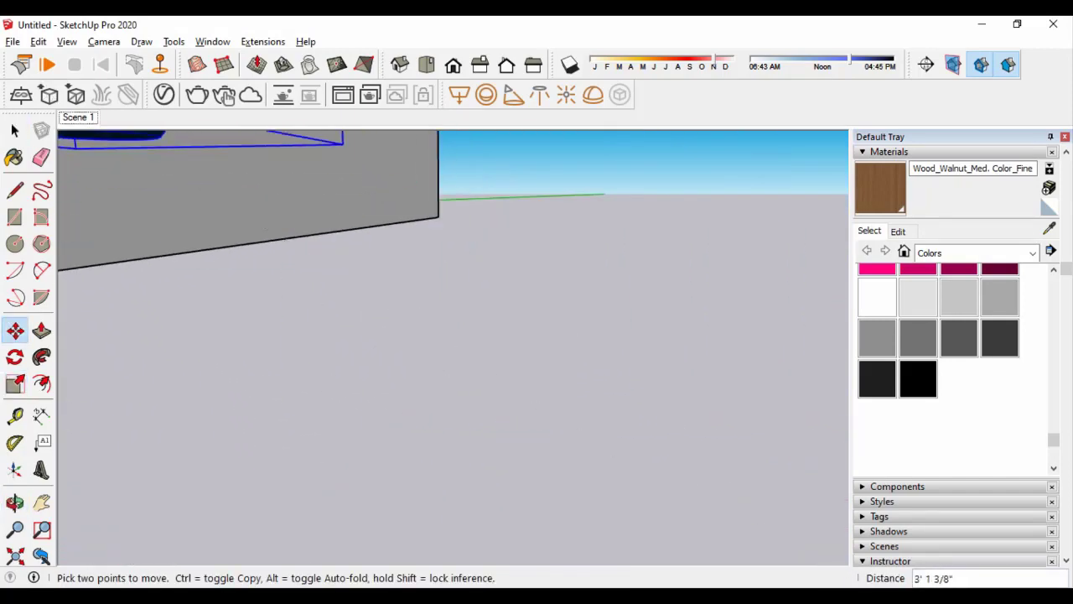
{"action": "scroll", "coordinate": [582, 478], "scroll_direction": "down", "scroll_amount": 3}
{"action": "scroll", "coordinate": [582, 479], "scroll_direction": "up", "scroll_amount": 5}
{"action": "mouse_move", "coordinate": [582, 478]}
{"action": "middle_mouse_down"}
{"action": "mouse_move", "coordinate": [459, 534]}
{"action": "mouse_move", "coordinate": [613, 470]}
{"action": "middle_mouse_up"}
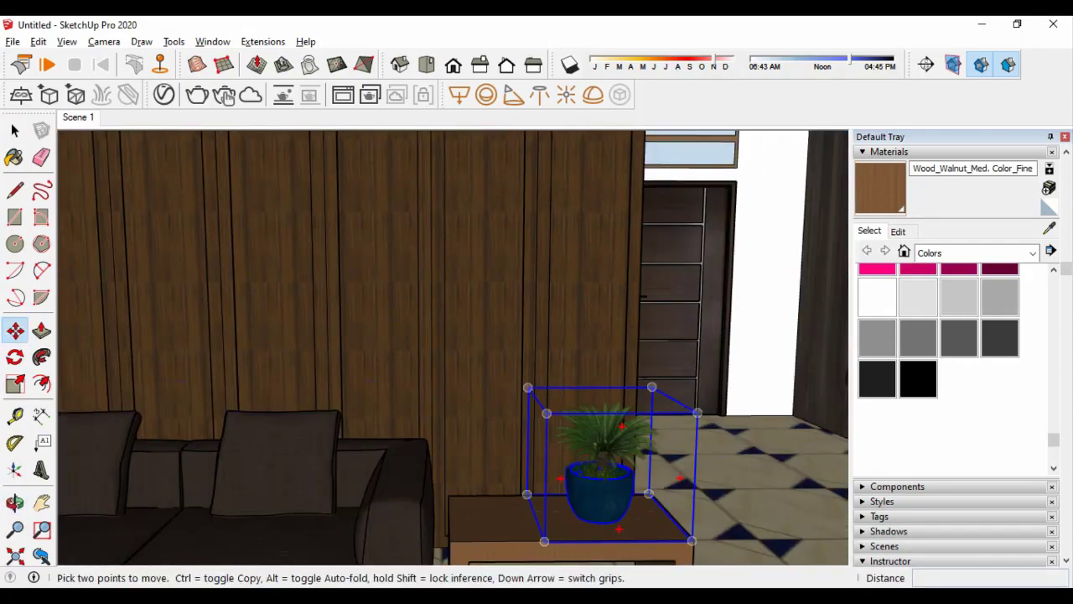
{"action": "scroll", "coordinate": [419, 372], "scroll_direction": "down", "scroll_amount": 2}
{"action": "scroll", "coordinate": [419, 372], "scroll_direction": "down", "scroll_amount": 3}
{"action": "scroll", "coordinate": [448, 367], "scroll_direction": "up", "scroll_amount": 4}
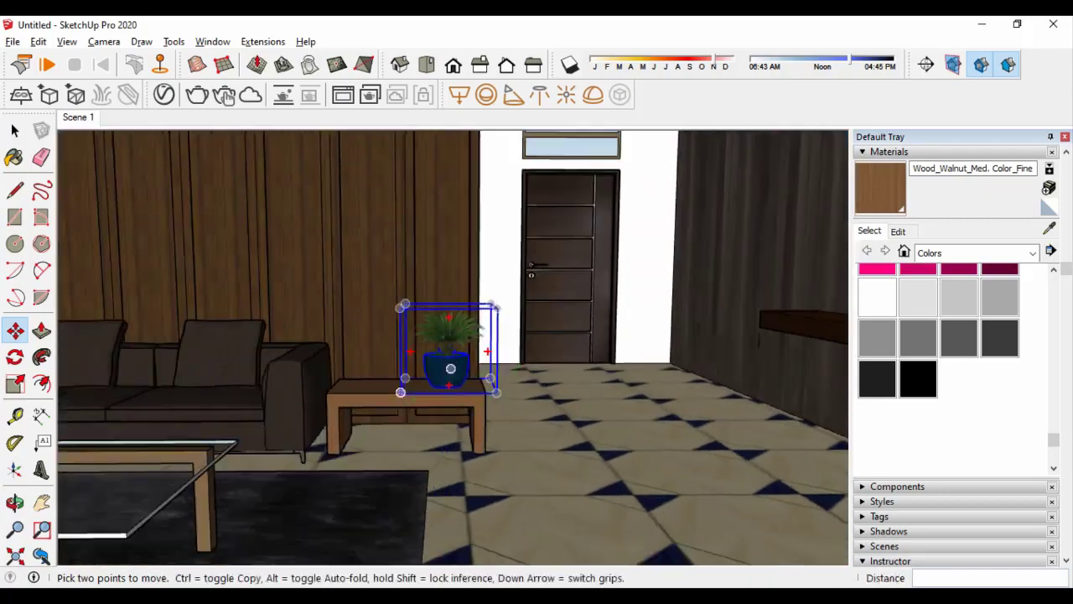
{"action": "scroll", "coordinate": [451, 366], "scroll_direction": "up", "scroll_amount": 3}
{"action": "scroll", "coordinate": [451, 367], "scroll_direction": "up", "scroll_amount": 3}
{"action": "scroll", "coordinate": [451, 367], "scroll_direction": "up", "scroll_amount": 4}
Start a Ctrl-copy of the plant from the vase's base point
{"action": "middle_click_drag", "start_coordinate": [451, 366], "coordinate": [456, 350]}
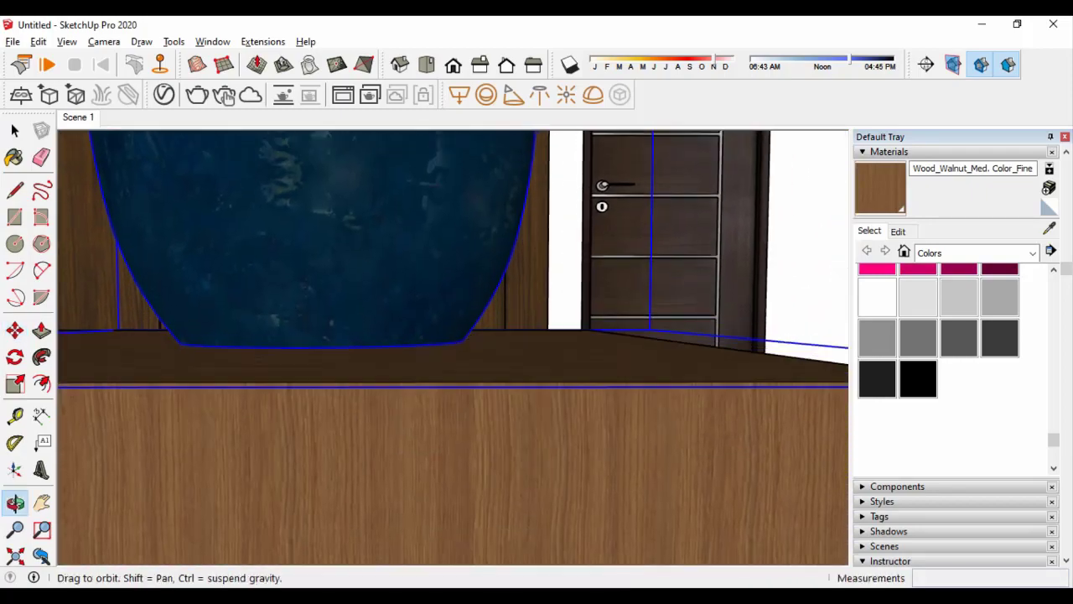
{"action": "left_click", "coordinate": [456, 350]}
{"action": "key", "text": "ctrl"}
{"action": "scroll", "coordinate": [456, 350], "scroll_direction": "down", "scroll_amount": 5}
{"action": "scroll", "coordinate": [428, 367], "scroll_direction": "down", "scroll_amount": 5}
{"action": "scroll", "coordinate": [395, 364], "scroll_direction": "down", "scroll_amount": 1}
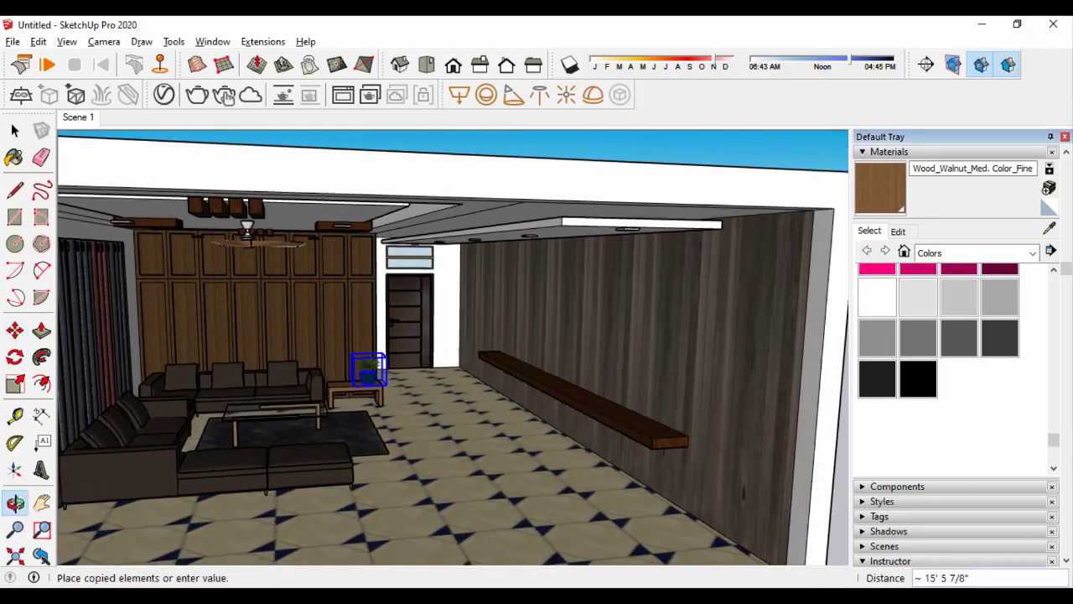
{"action": "scroll", "coordinate": [677, 439], "scroll_direction": "up", "scroll_amount": 4}
Drop the copy on the wall bench and spread three evenly spaced copies with /3
{"action": "middle_click_drag", "start_coordinate": [644, 454], "coordinate": [673, 388]}
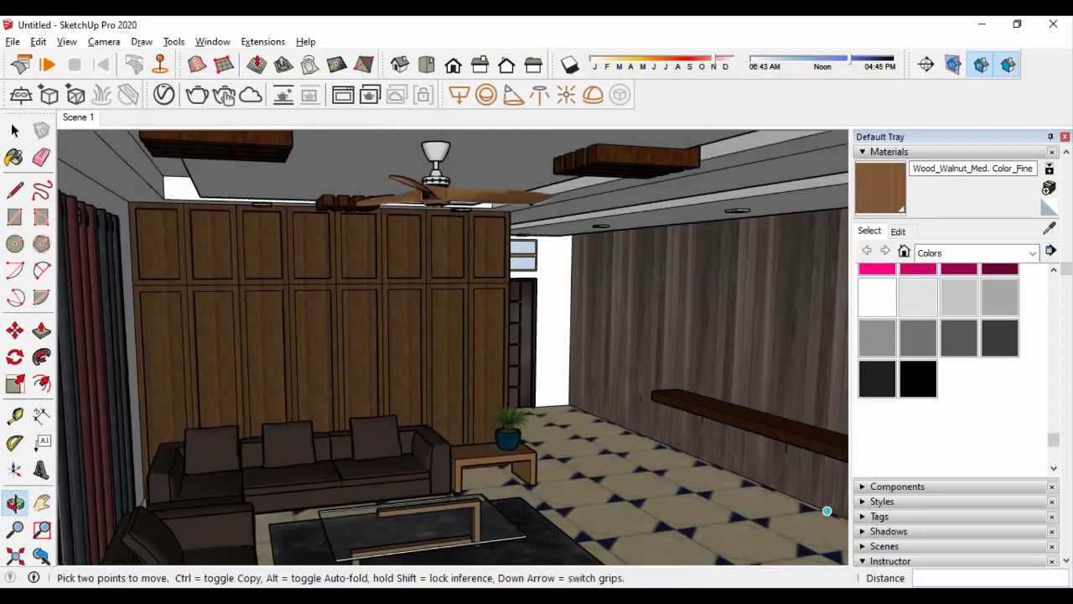
{"action": "mouse_move", "coordinate": [741, 436]}
{"action": "middle_mouse_down"}
{"action": "mouse_move", "coordinate": [713, 394]}
{"action": "mouse_move", "coordinate": [687, 419]}
{"action": "middle_mouse_up"}
{"action": "scroll", "coordinate": [755, 403], "scroll_direction": "up", "scroll_amount": 3}
{"action": "middle_click_drag", "start_coordinate": [587, 377], "coordinate": [469, 352]}
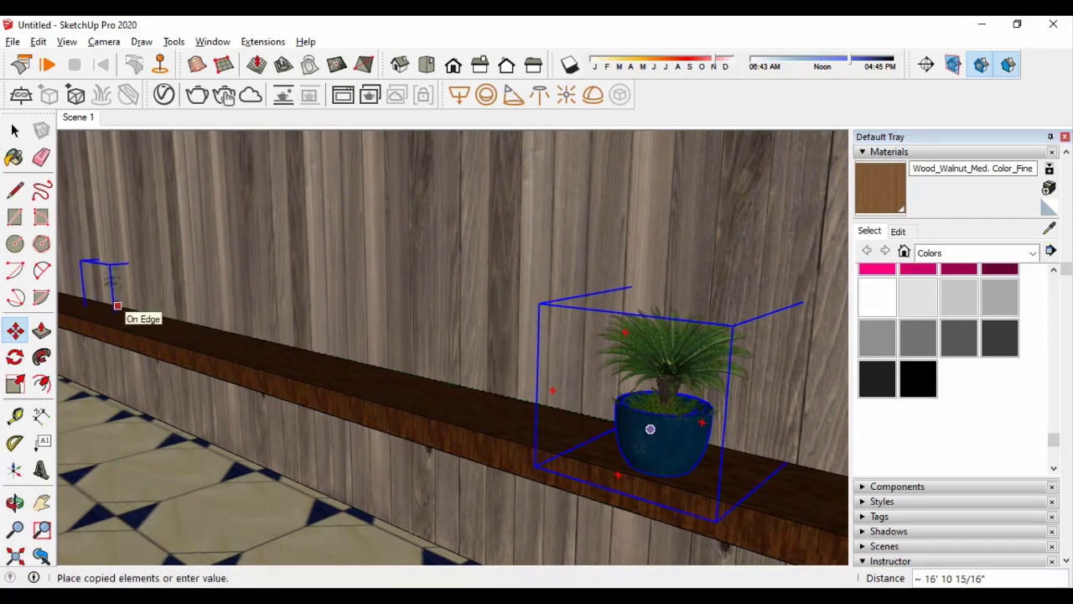
{"action": "type", "text": "/3"}
{"action": "key", "text": "Return"}
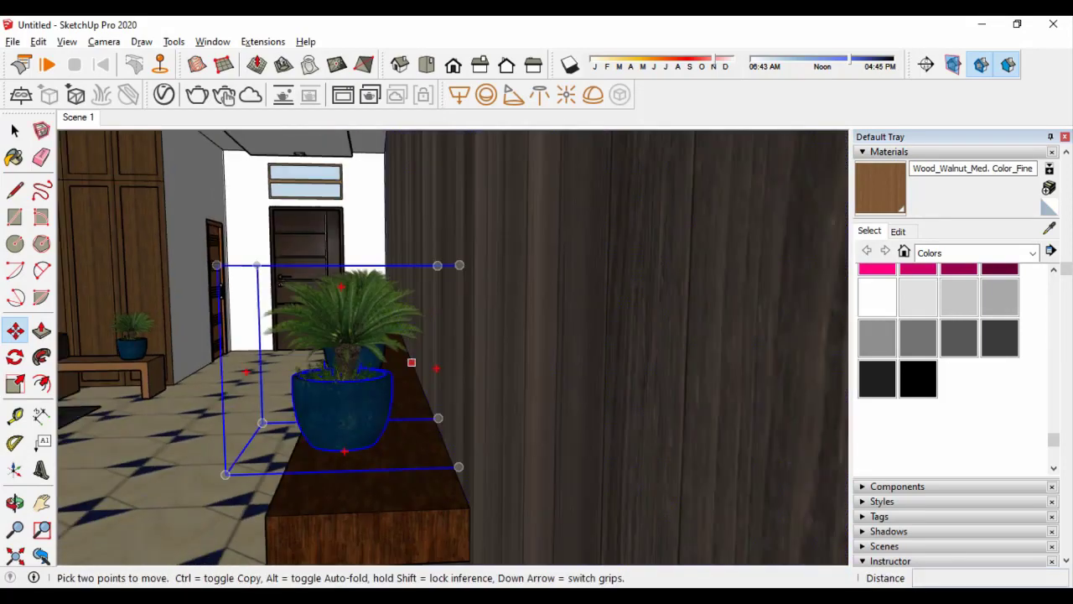
{"action": "key", "text": "space"}
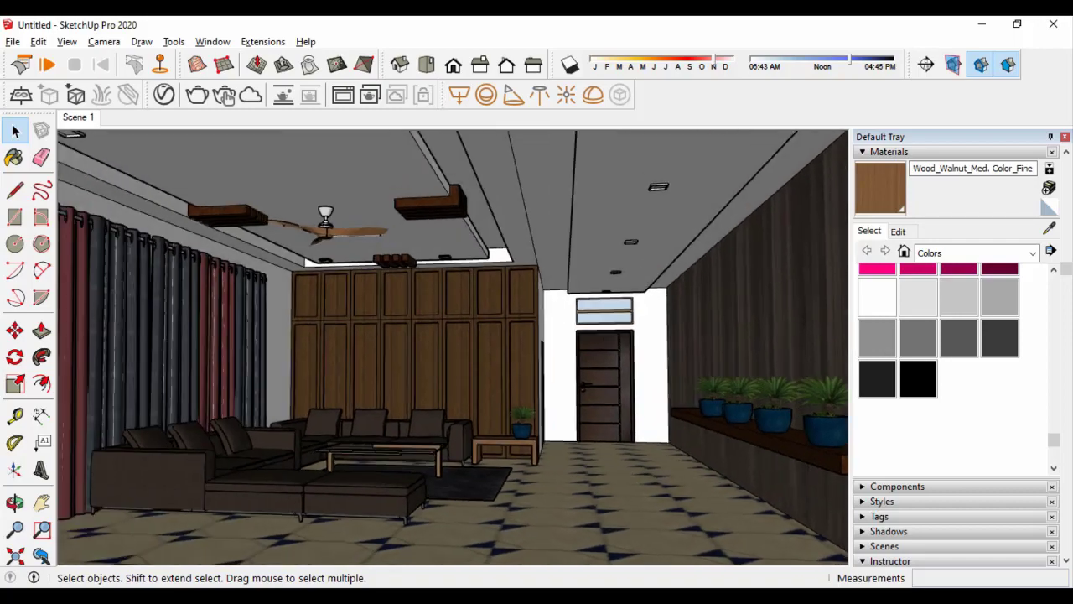
{"action": "middle_click_drag", "start_coordinate": [453, 352], "coordinate": [478, 344]}
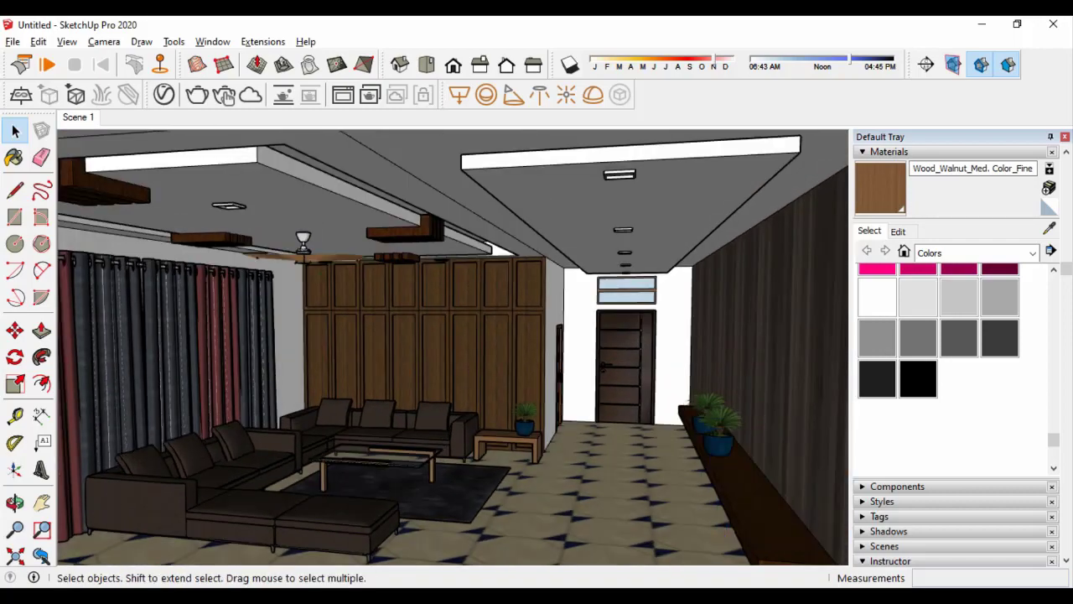
{"action": "key", "text": "shift+z"}
Import the books model and drop it at the axis origin
{"action": "left_click", "coordinate": [12, 41]}
{"action": "left_click", "coordinate": [51, 290]}
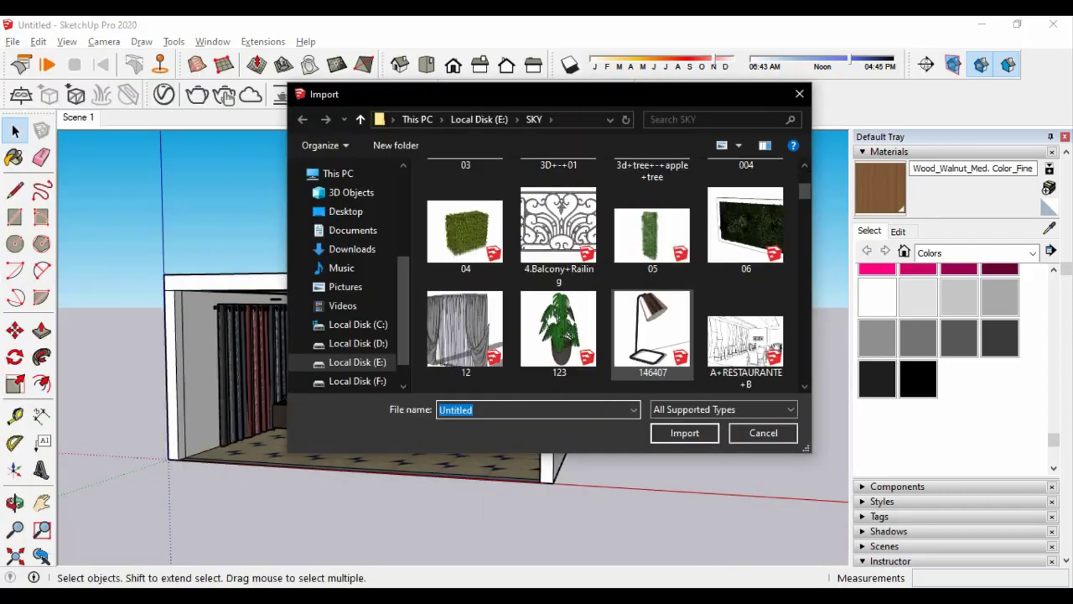
{"action": "scroll", "coordinate": [612, 277], "scroll_direction": "down", "scroll_amount": 5}
{"action": "scroll", "coordinate": [612, 277], "scroll_direction": "down", "scroll_amount": 1}
{"action": "key", "text": "Escape"}
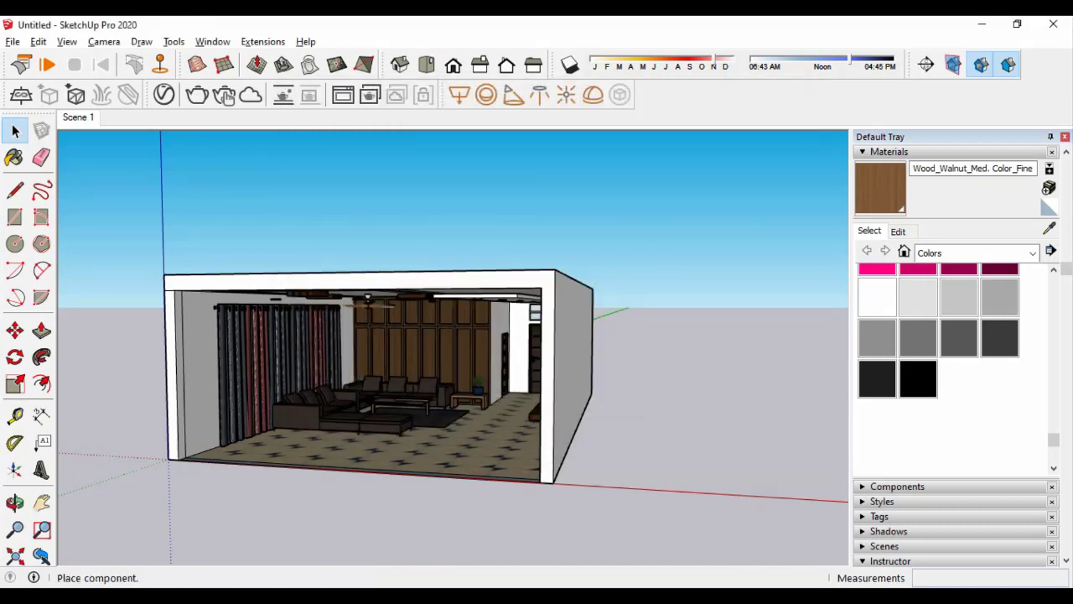
{"action": "middle_click_drag", "start_coordinate": [587, 378], "coordinate": [419, 436]}
{"action": "left_click", "coordinate": [537, 391]}
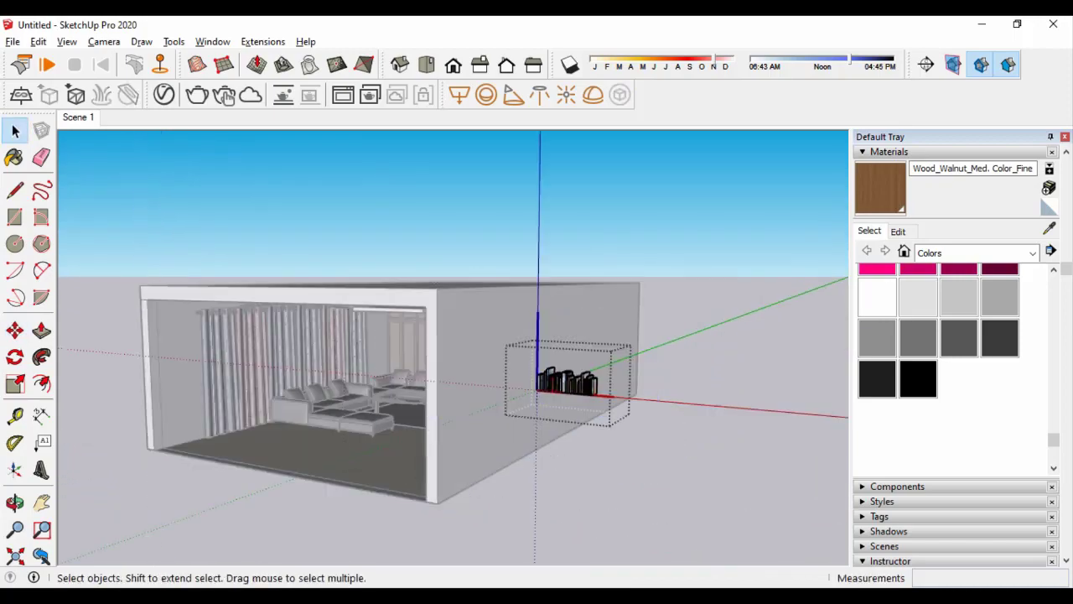
Explode the imported row of books into separate books
{"action": "mouse_move", "coordinate": [453, 353]}
{"action": "middle_mouse_down"}
{"action": "mouse_move", "coordinate": [571, 369]}
{"action": "mouse_move", "coordinate": [520, 361]}
{"action": "middle_mouse_up"}
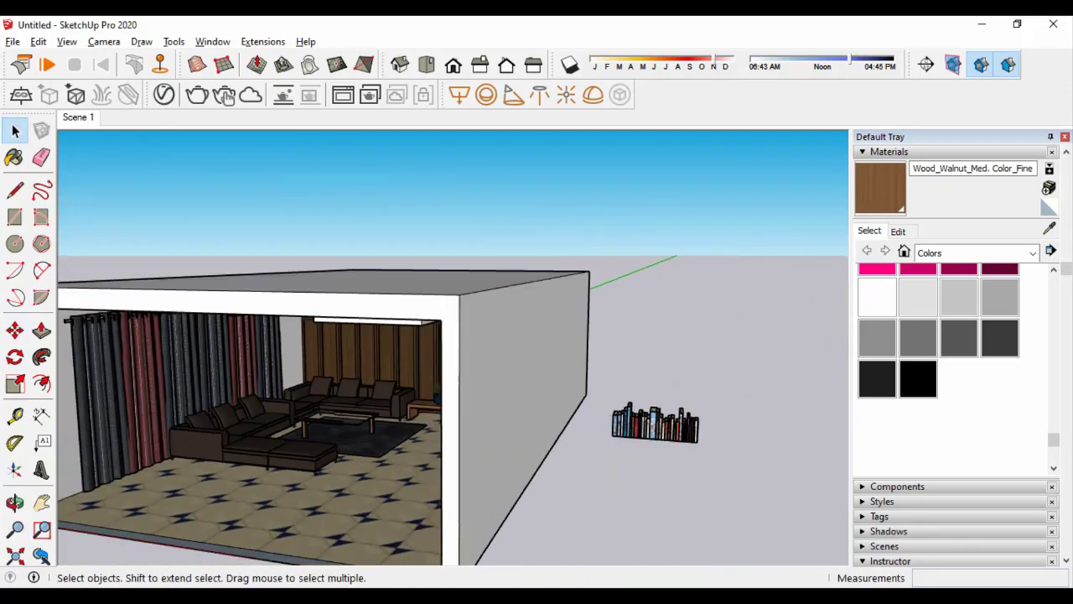
{"action": "scroll", "coordinate": [655, 420], "scroll_direction": "up", "scroll_amount": 3}
{"action": "left_click", "coordinate": [635, 407]}
{"action": "scroll", "coordinate": [658, 411], "scroll_direction": "up", "scroll_amount": 2}
{"action": "right_click", "coordinate": [642, 402]}
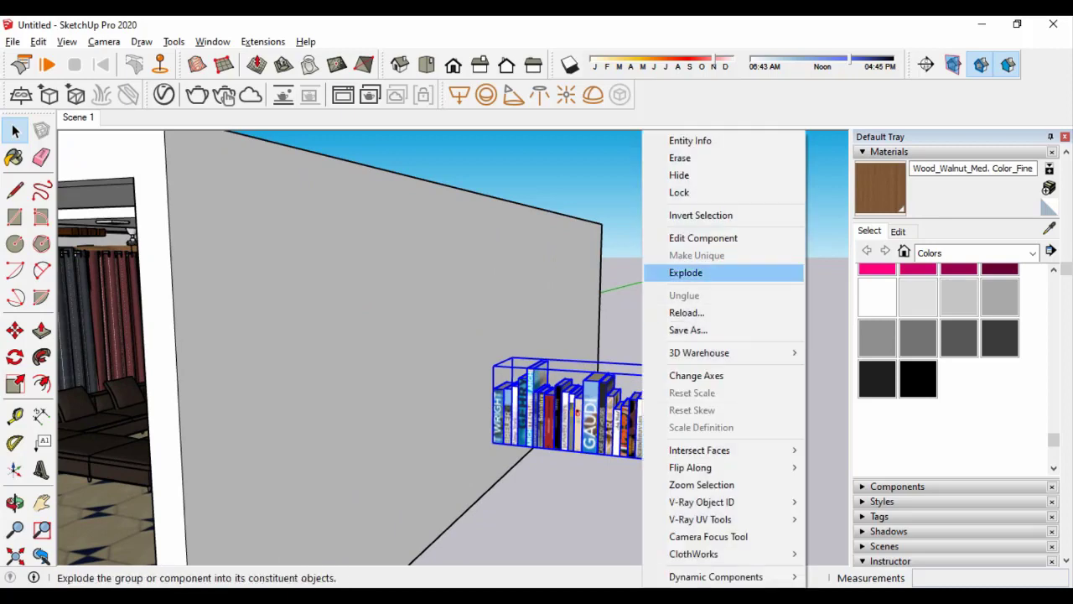
{"action": "left_click", "coordinate": [686, 273]}
Ctrl-copy the first few books toward the coffee table
{"action": "middle_click_drag", "start_coordinate": [537, 377], "coordinate": [469, 369]}
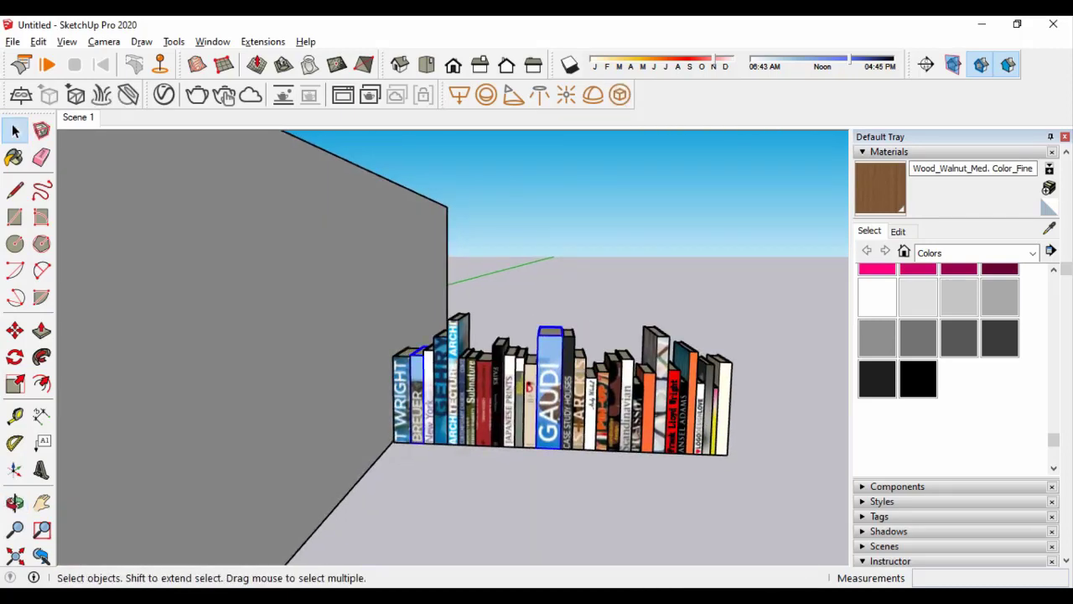
{"action": "middle_click_drag", "start_coordinate": [469, 378], "coordinate": [436, 377]}
{"action": "scroll", "coordinate": [449, 382], "scroll_direction": "up", "scroll_amount": 1}
{"action": "scroll", "coordinate": [448, 381], "scroll_direction": "up", "scroll_amount": 3}
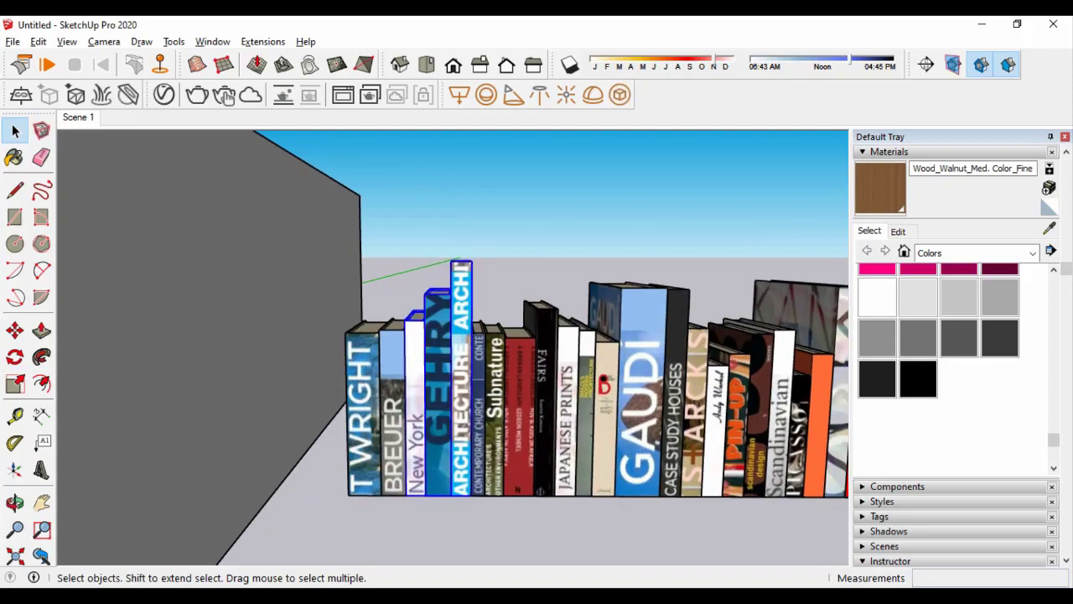
{"action": "key", "text": "ctrl"}
{"action": "left_click", "coordinate": [470, 495]}
{"action": "scroll", "coordinate": [470, 470], "scroll_direction": "down", "scroll_amount": 3}
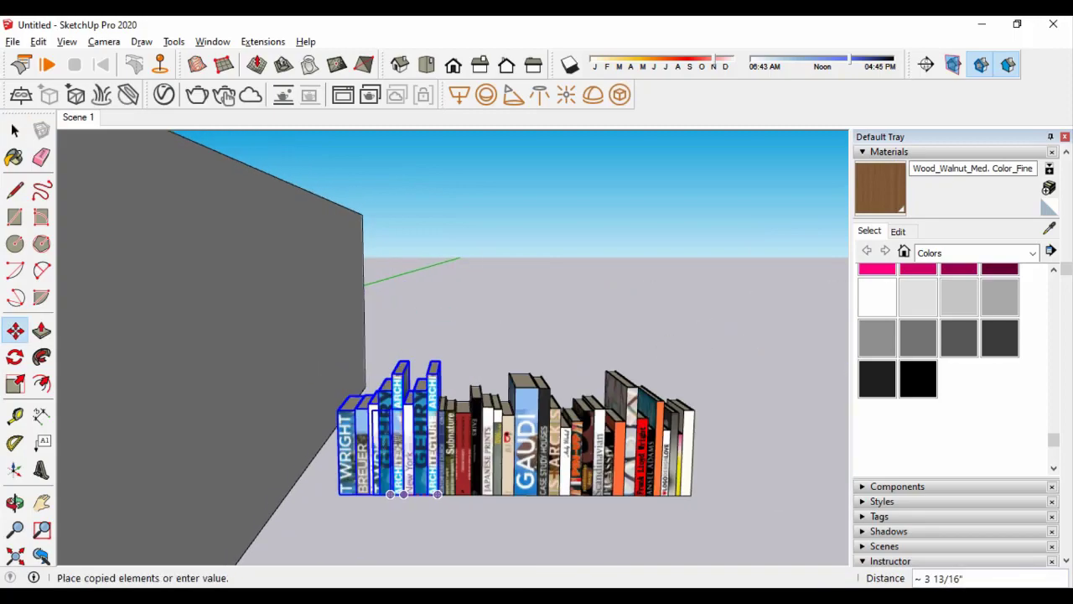
{"action": "scroll", "coordinate": [478, 444], "scroll_direction": "down", "scroll_amount": 3}
{"action": "scroll", "coordinate": [204, 443], "scroll_direction": "up", "scroll_amount": 4}
{"action": "scroll", "coordinate": [269, 465], "scroll_direction": "up", "scroll_amount": 3}
{"action": "scroll", "coordinate": [268, 464], "scroll_direction": "up", "scroll_amount": 2}
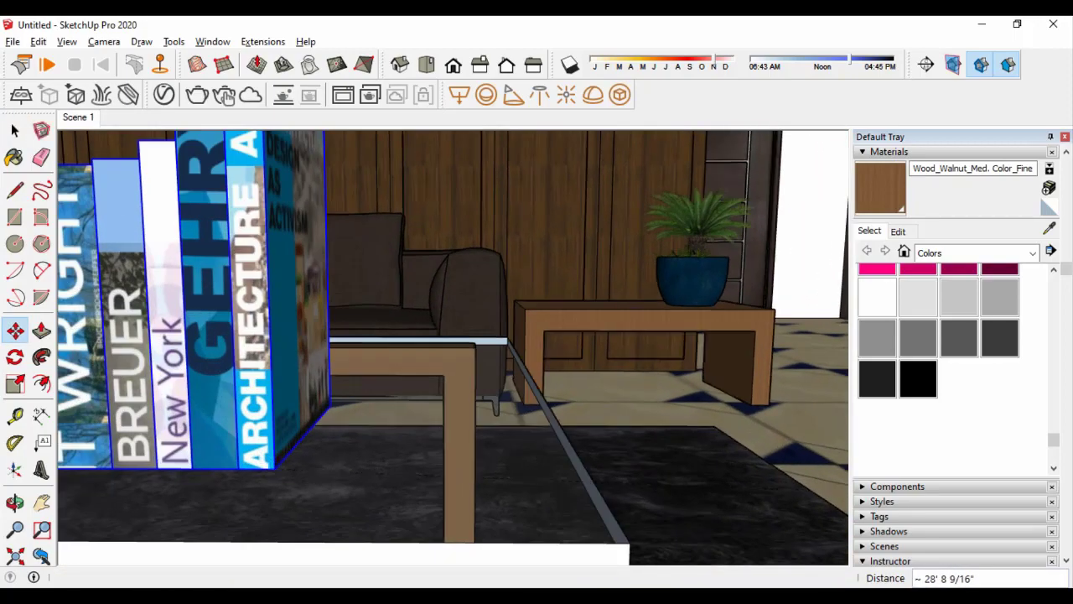
{"action": "mouse_move", "coordinate": [269, 464]}
{"action": "middle_mouse_down"}
{"action": "mouse_move", "coordinate": [462, 391]}
{"action": "mouse_move", "coordinate": [295, 227]}
{"action": "middle_mouse_up"}
Group the copied books, tip the group flat and lower it onto the coffee table
{"action": "right_click", "coordinate": [295, 226]}
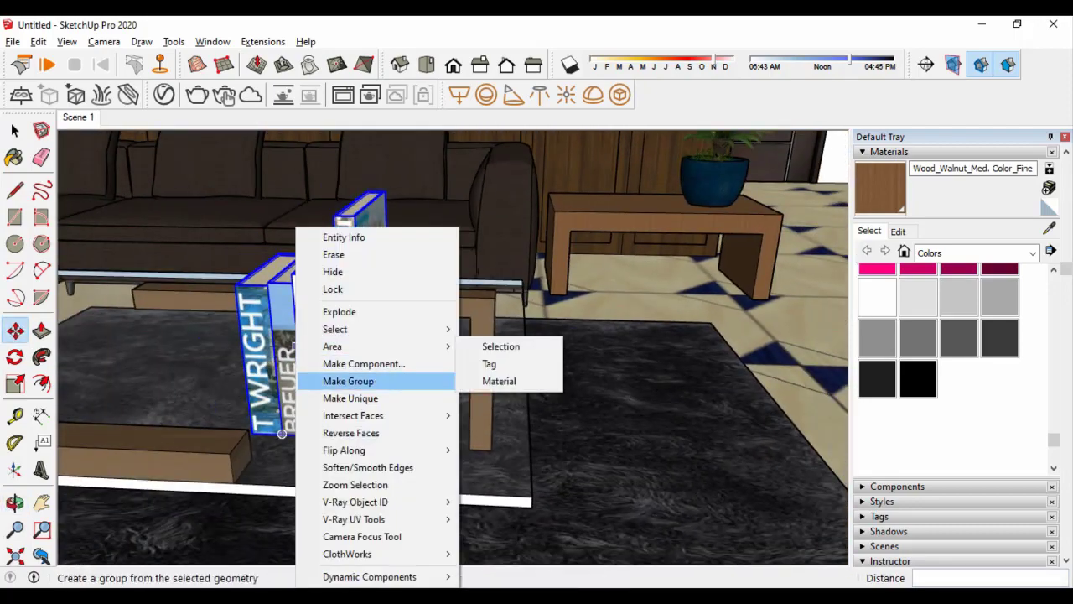
{"action": "left_click", "coordinate": [348, 381]}
{"action": "left_click", "coordinate": [291, 239]}
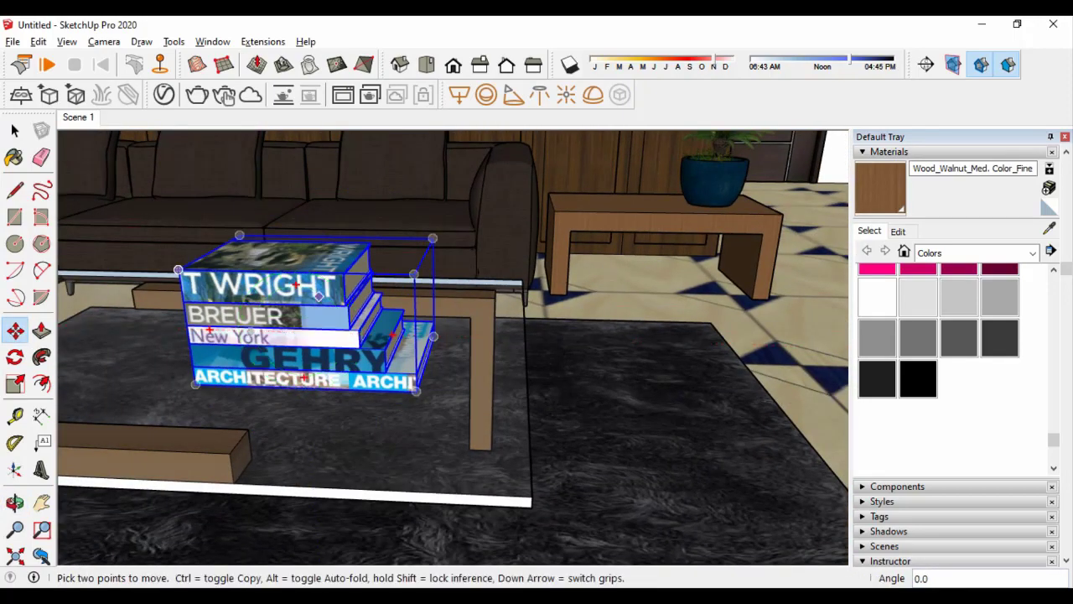
{"action": "left_click", "coordinate": [318, 295]}
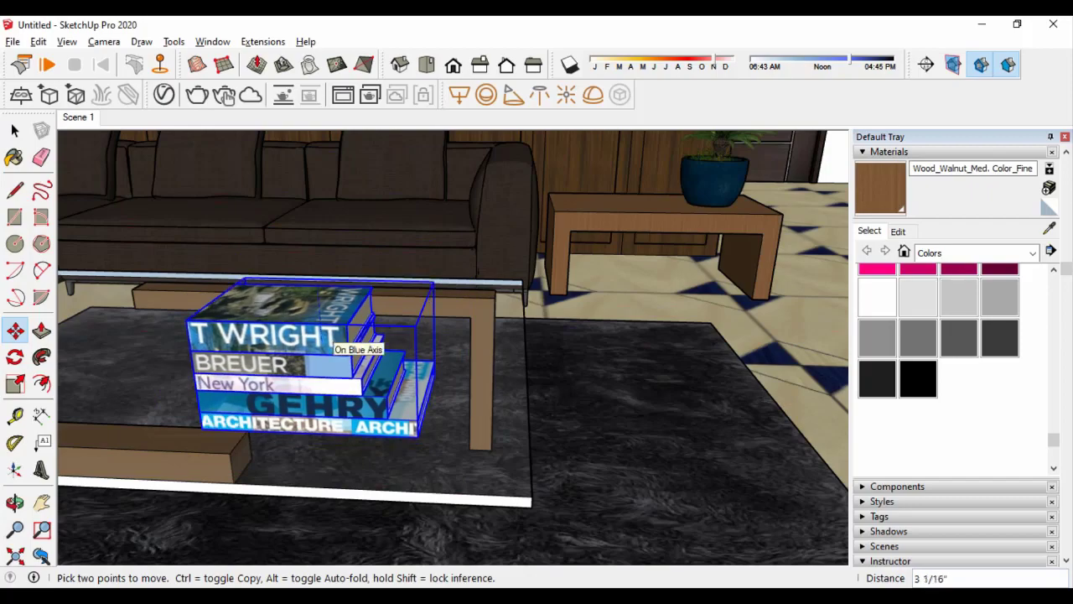
{"action": "middle_click_drag", "start_coordinate": [334, 342], "coordinate": [235, 391]}
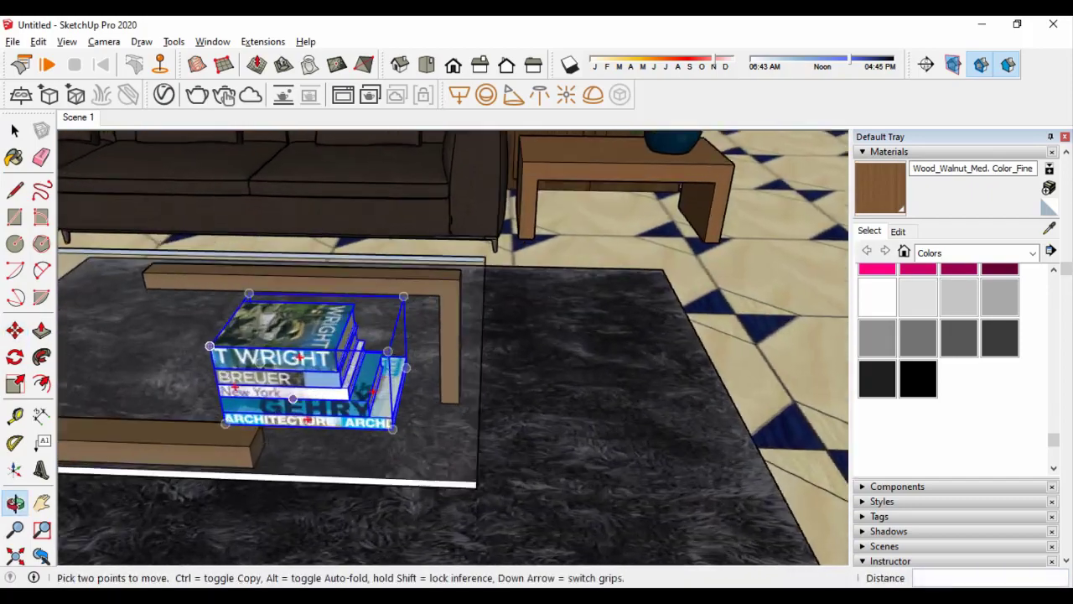
{"action": "scroll", "coordinate": [310, 344], "scroll_direction": "up", "scroll_amount": 3}
Rotate the book stack about 60 degrees and edit the bottom ARCHITECTURE book
{"action": "left_click", "coordinate": [312, 275]}
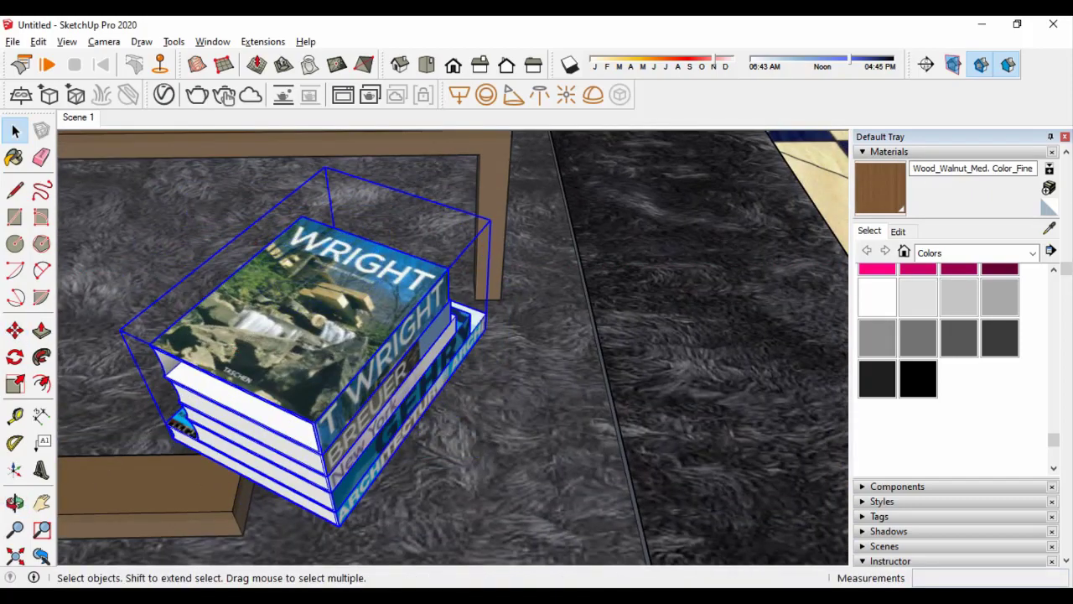
{"action": "key", "text": "Return"}
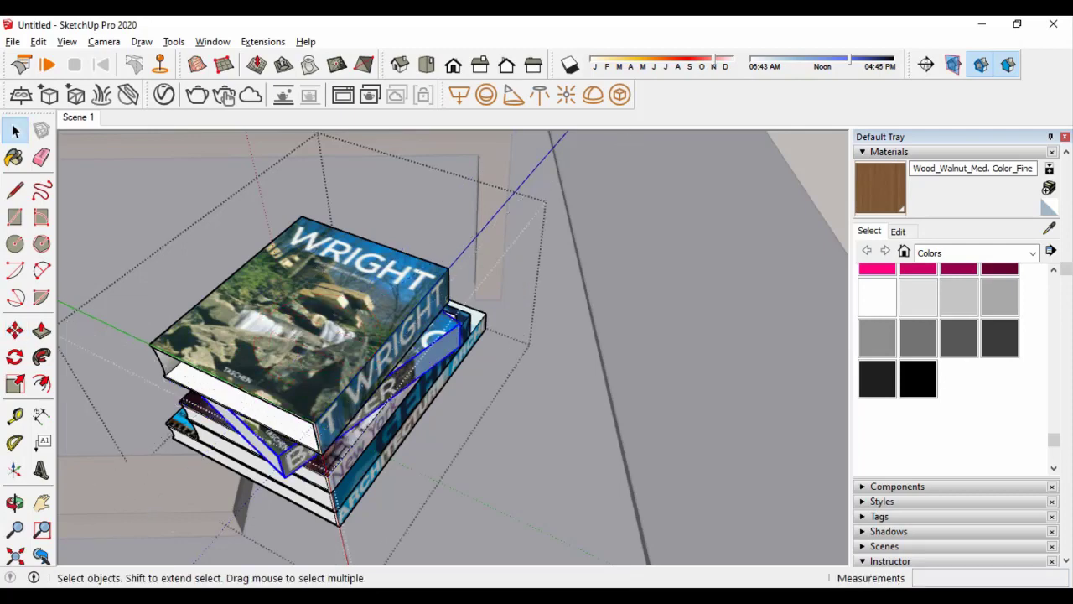
{"action": "key", "text": "Return"}
{"action": "middle_click_drag", "start_coordinate": [453, 335], "coordinate": [503, 352]}
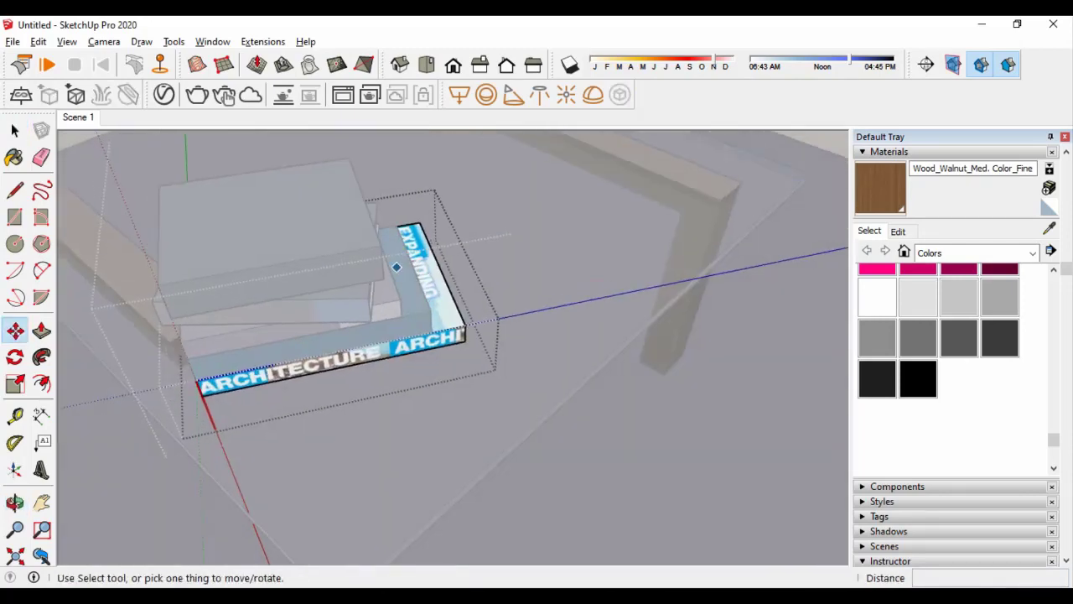
Move a copy of the book stack to the side table beside the sofa
{"action": "key", "text": "m"}
{"action": "scroll", "coordinate": [419, 304], "scroll_direction": "up", "scroll_amount": 1}
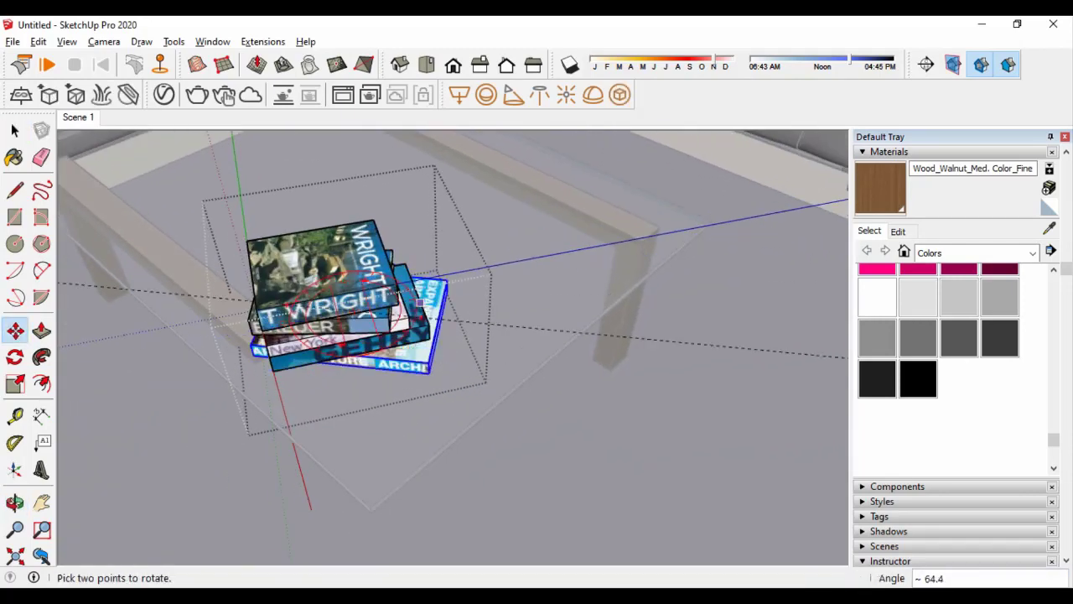
{"action": "scroll", "coordinate": [352, 327], "scroll_direction": "down", "scroll_amount": 3}
{"action": "middle_click_drag", "start_coordinate": [352, 327], "coordinate": [361, 369]}
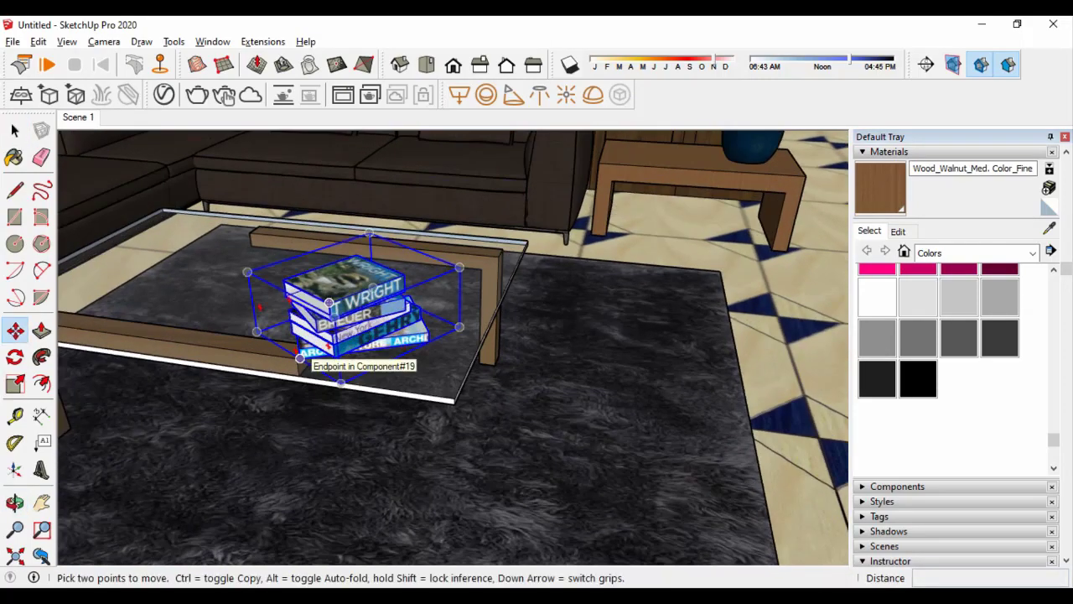
{"action": "left_click", "coordinate": [301, 359]}
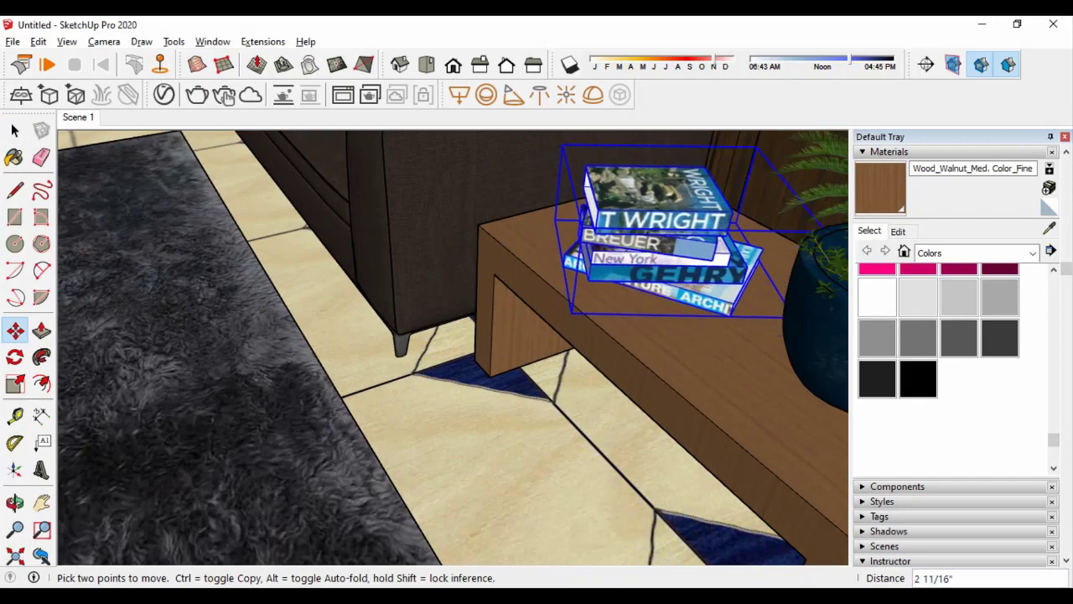
{"action": "scroll", "coordinate": [324, 316], "scroll_direction": "down", "scroll_amount": 4}
{"action": "scroll", "coordinate": [375, 426], "scroll_direction": "down", "scroll_amount": 2}
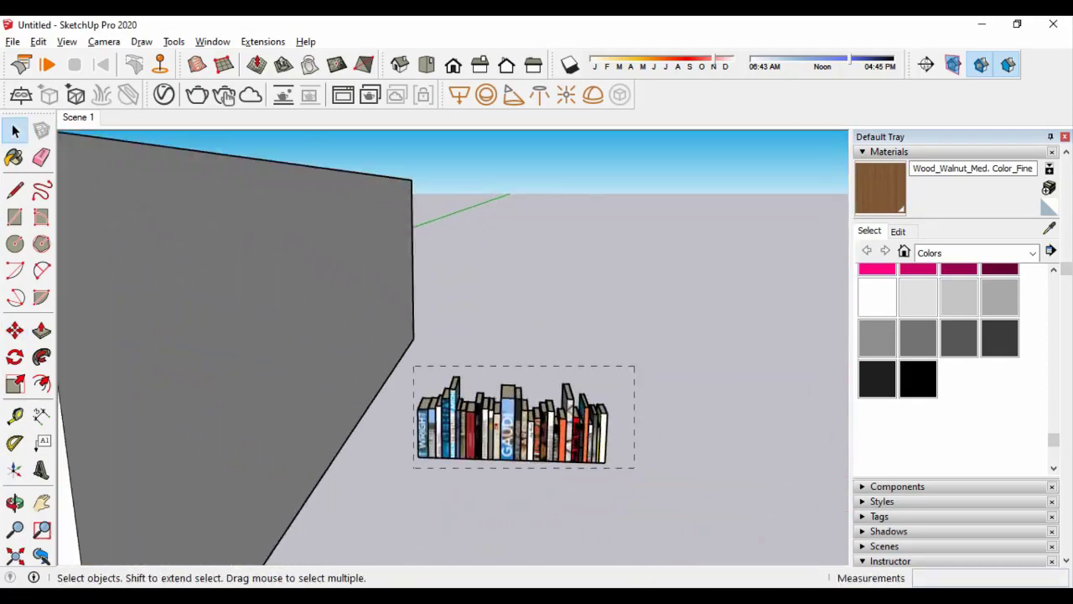
Make the remaining upright books into one group
{"action": "right_click", "coordinate": [470, 409]}
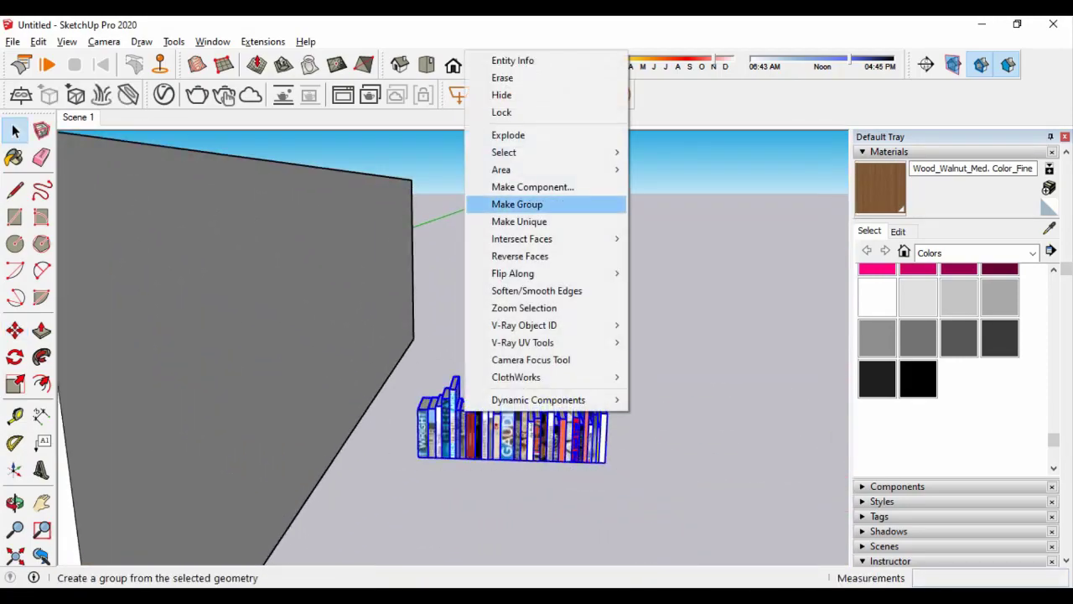
{"action": "left_click", "coordinate": [539, 204]}
{"action": "middle_click_drag", "start_coordinate": [539, 204], "coordinate": [587, 268]}
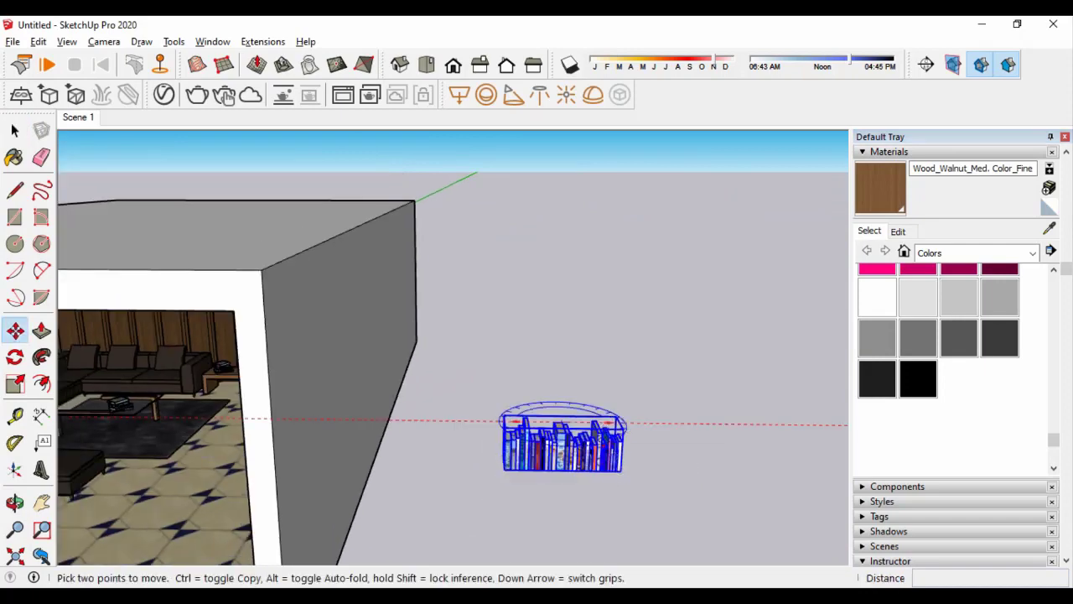
Move the book group onto the wall bench beside the potted plants
{"action": "key", "text": "m"}
{"action": "left_click", "coordinate": [562, 444]}
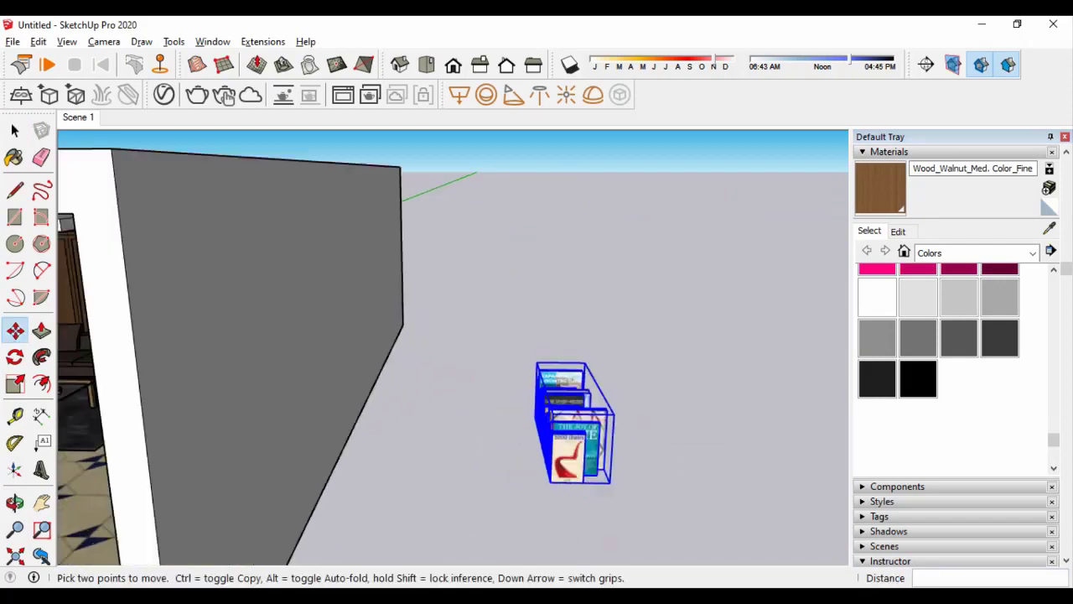
{"action": "scroll", "coordinate": [570, 420], "scroll_direction": "up", "scroll_amount": 3}
{"action": "scroll", "coordinate": [587, 378], "scroll_direction": "down", "scroll_amount": 3}
{"action": "middle_click_drag", "start_coordinate": [588, 377], "coordinate": [262, 444]}
{"action": "scroll", "coordinate": [495, 385], "scroll_direction": "up", "scroll_amount": 5}
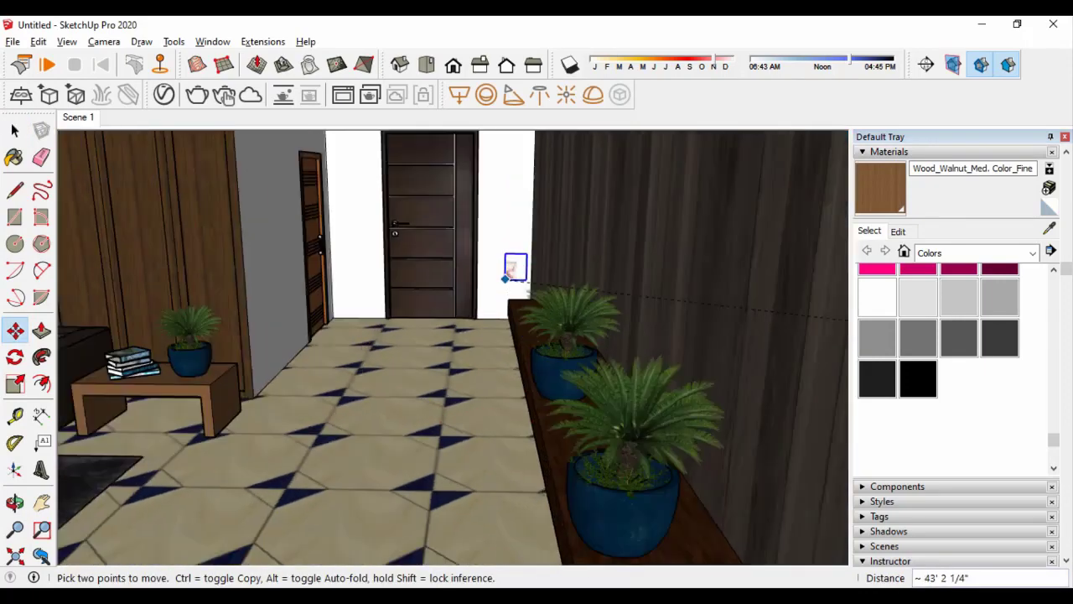
{"action": "scroll", "coordinate": [520, 335], "scroll_direction": "up", "scroll_amount": 2}
{"action": "left_click", "coordinate": [572, 432]}
{"action": "left_click", "coordinate": [572, 433]}
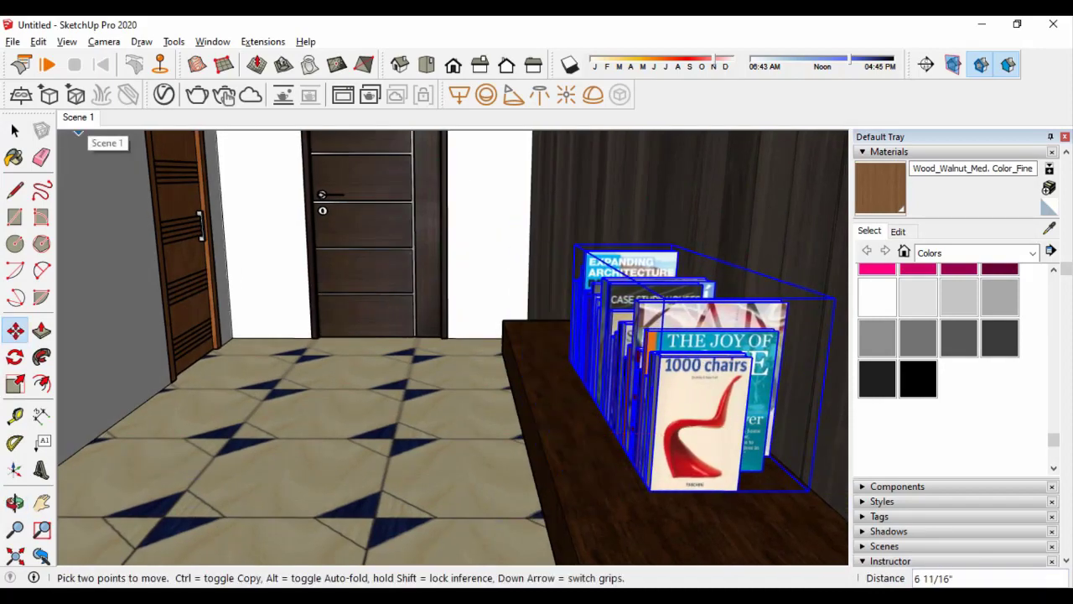
{"action": "scroll", "coordinate": [453, 344], "scroll_direction": "down", "scroll_amount": 5}
{"action": "scroll", "coordinate": [453, 344], "scroll_direction": "down", "scroll_amount": 5}
{"action": "key", "text": "space"}
{"action": "mouse_move", "coordinate": [453, 344]}
{"action": "middle_mouse_down"}
{"action": "mouse_move", "coordinate": [470, 335]}
{"action": "mouse_move", "coordinate": [495, 382]}
{"action": "middle_mouse_up"}
Import the desk lamp .skp model into the scene
{"action": "left_click", "coordinate": [13, 41]}
{"action": "left_click", "coordinate": [33, 284]}
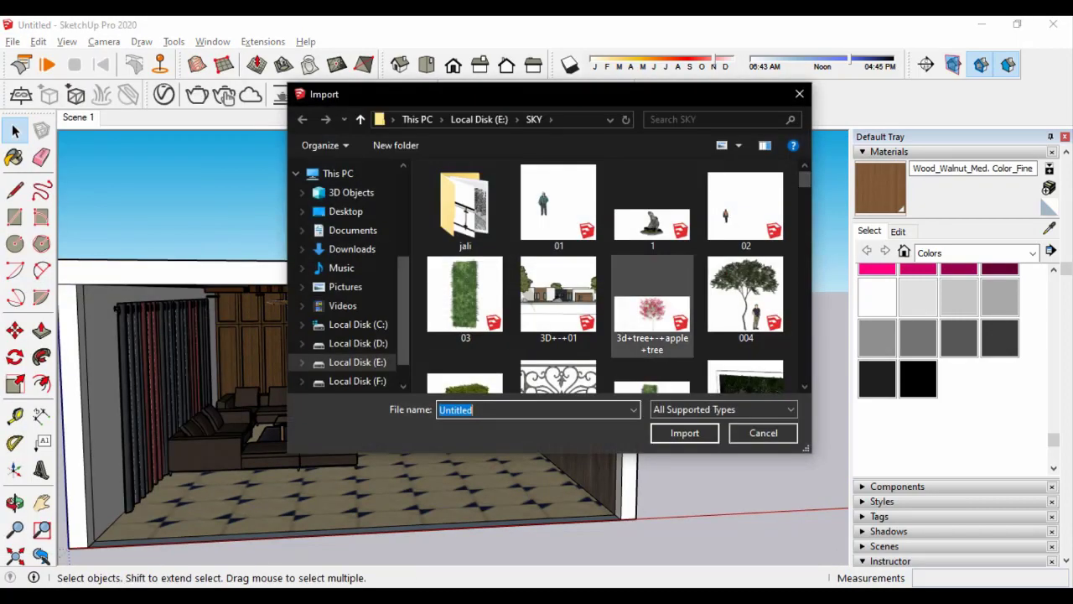
{"action": "scroll", "coordinate": [545, 268], "scroll_direction": "down", "scroll_amount": 3}
{"action": "left_click", "coordinate": [652, 335]}
{"action": "left_click", "coordinate": [686, 434]}
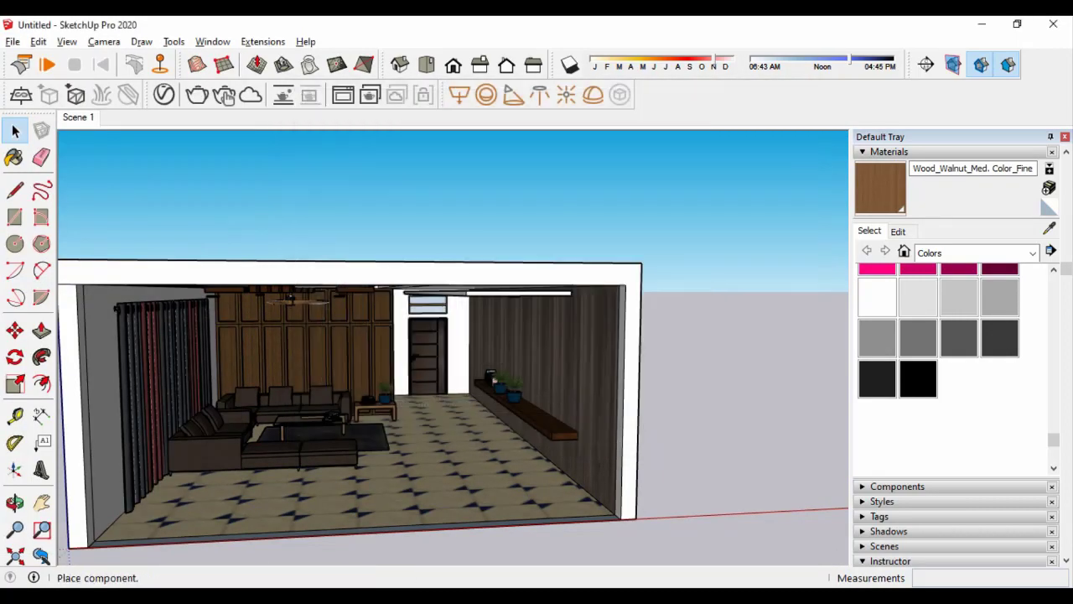
{"action": "scroll", "coordinate": [352, 403], "scroll_direction": "up", "scroll_amount": 5}
{"action": "scroll", "coordinate": [319, 361], "scroll_direction": "up", "scroll_amount": 5}
{"action": "scroll", "coordinate": [343, 344], "scroll_direction": "up", "scroll_amount": 2}
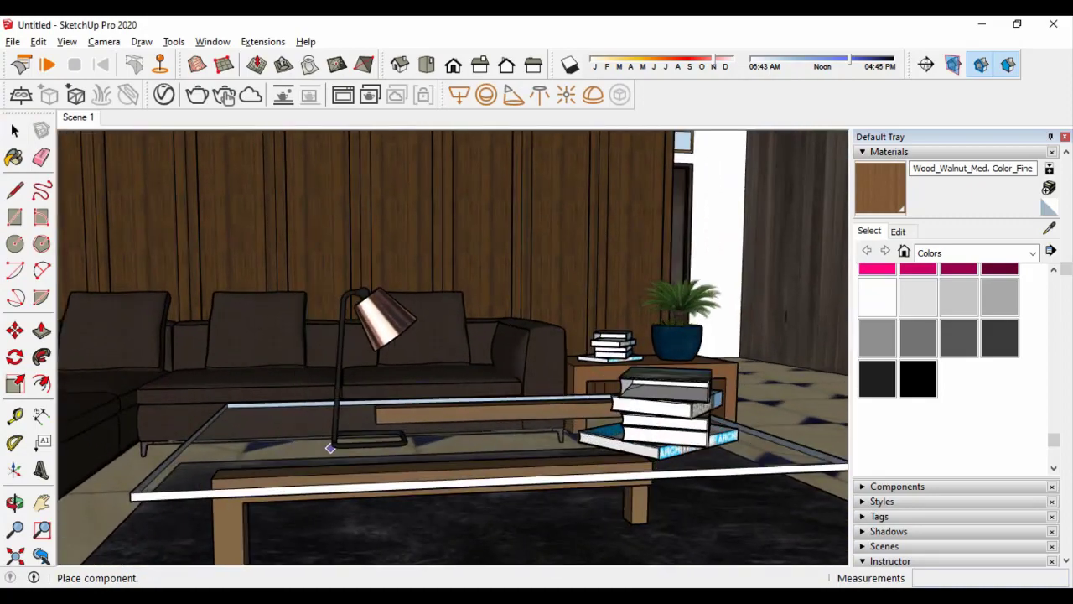
Stand the copper desk lamp on the glass coffee table and reopen the File menu
{"action": "mouse_move", "coordinate": [359, 352]}
{"action": "middle_mouse_down"}
{"action": "mouse_move", "coordinate": [361, 369]}
{"action": "mouse_move", "coordinate": [335, 336]}
{"action": "mouse_move", "coordinate": [352, 310]}
{"action": "middle_mouse_up"}
{"action": "scroll", "coordinate": [327, 378], "scroll_direction": "down", "scroll_amount": 5}
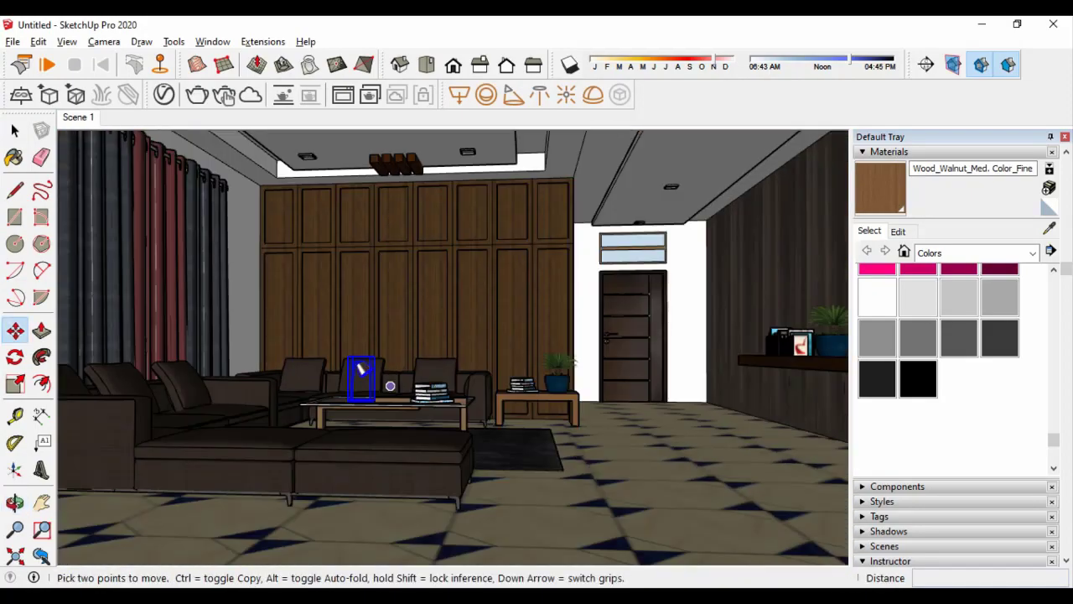
{"action": "scroll", "coordinate": [306, 399], "scroll_direction": "down", "scroll_amount": 5}
{"action": "scroll", "coordinate": [329, 391], "scroll_direction": "up", "scroll_amount": 5}
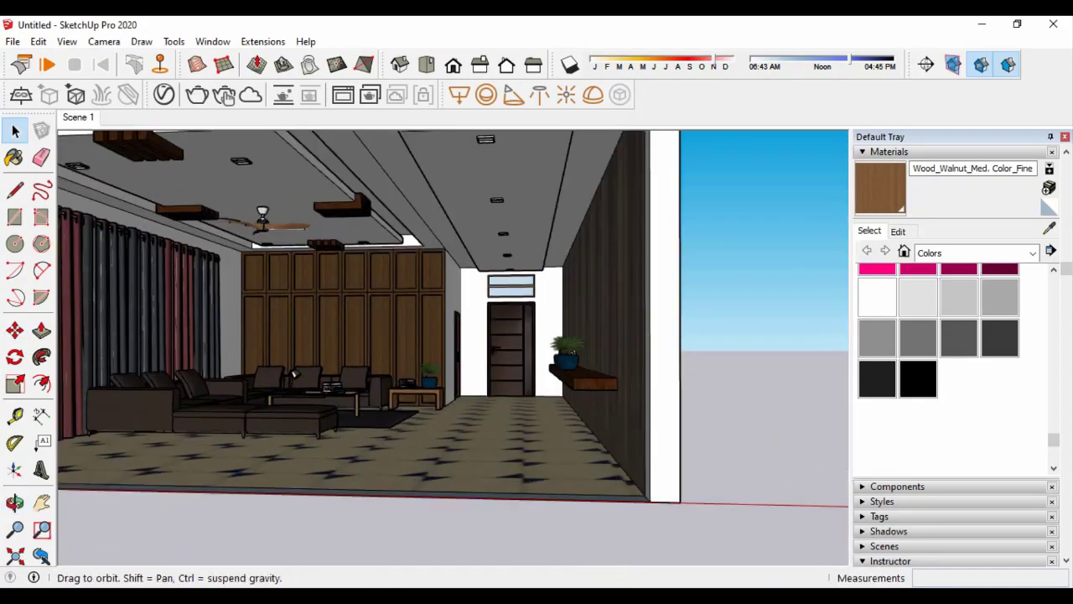
{"action": "middle_click_drag", "start_coordinate": [319, 369], "coordinate": [302, 369]}
{"action": "left_click", "coordinate": [12, 42]}
{"action": "key", "text": "Escape"}
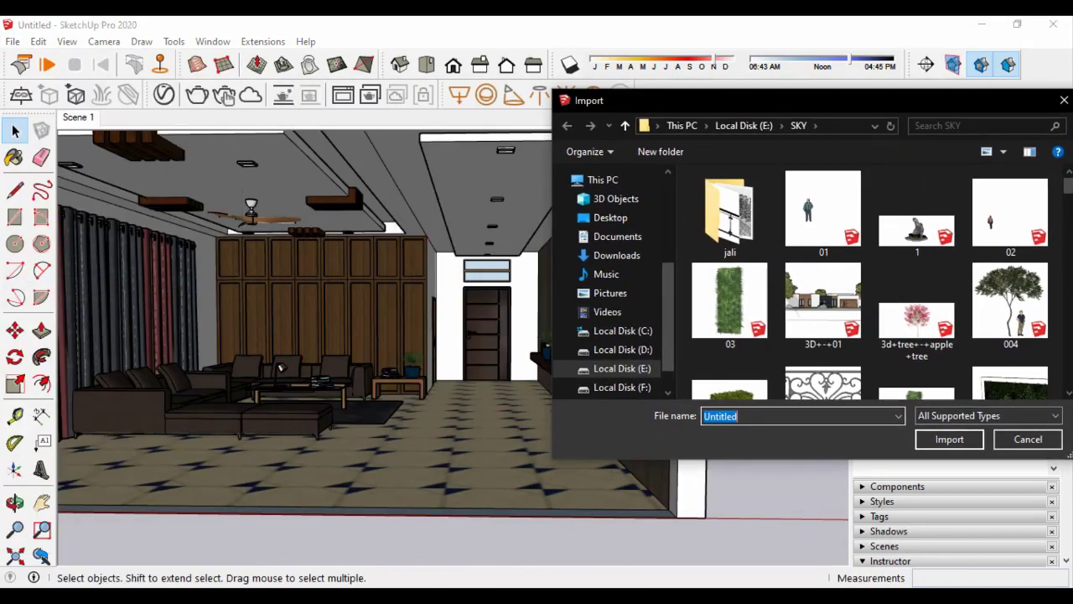
{"action": "scroll", "coordinate": [599, 277], "scroll_direction": "down", "scroll_amount": 3}
{"action": "scroll", "coordinate": [599, 277], "scroll_direction": "down", "scroll_amount": 3}
{"action": "scroll", "coordinate": [599, 277], "scroll_direction": "down", "scroll_amount": 3}
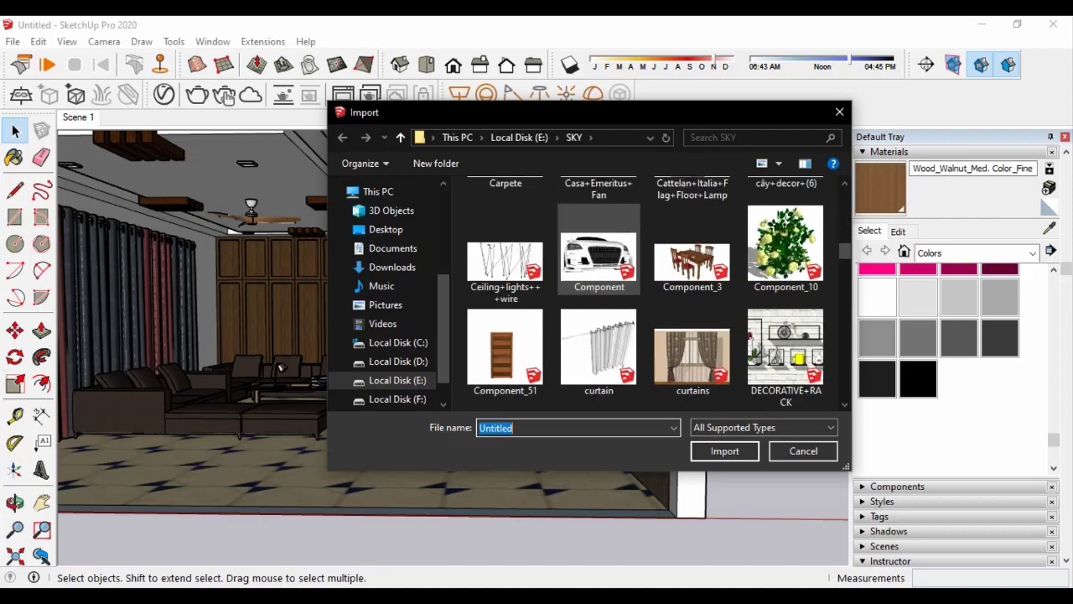
{"action": "scroll", "coordinate": [599, 277], "scroll_direction": "down", "scroll_amount": 2}
{"action": "scroll", "coordinate": [598, 277], "scroll_direction": "up", "scroll_amount": 1}
{"action": "scroll", "coordinate": [599, 276], "scroll_direction": "down", "scroll_amount": 3}
{"action": "scroll", "coordinate": [598, 277], "scroll_direction": "down", "scroll_amount": 2}
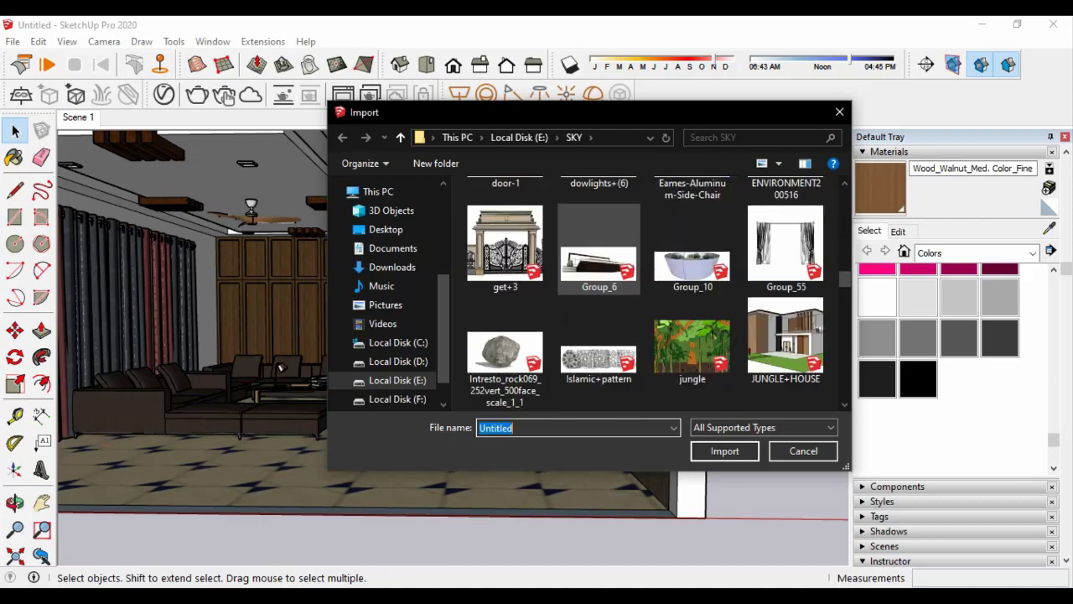
{"action": "scroll", "coordinate": [599, 251], "scroll_direction": "up", "scroll_amount": 3}
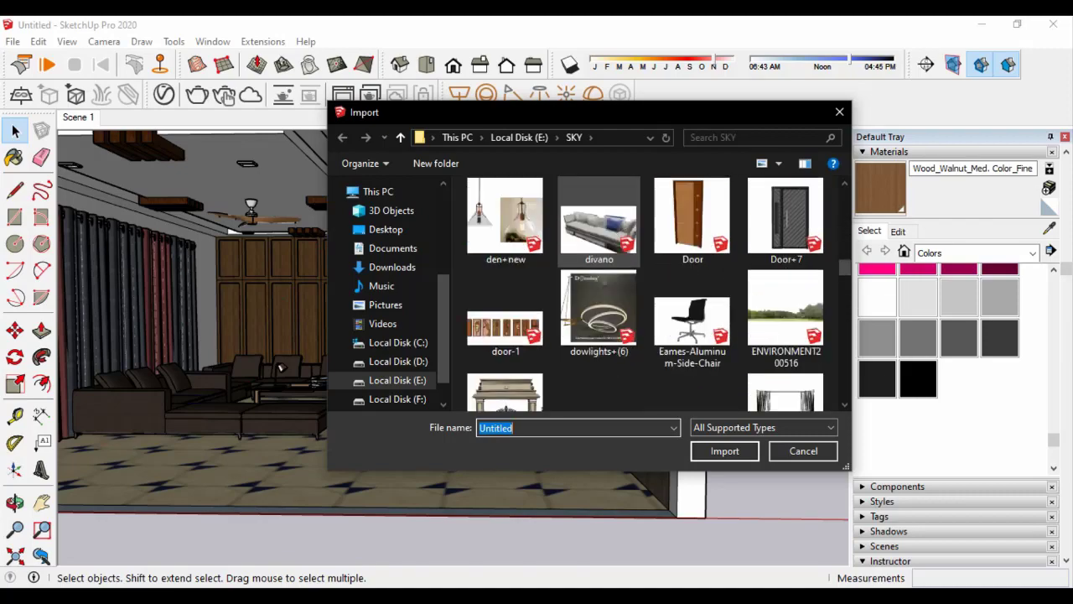
{"action": "scroll", "coordinate": [599, 252], "scroll_direction": "down", "scroll_amount": 3}
{"action": "scroll", "coordinate": [646, 252], "scroll_direction": "down", "scroll_amount": 3}
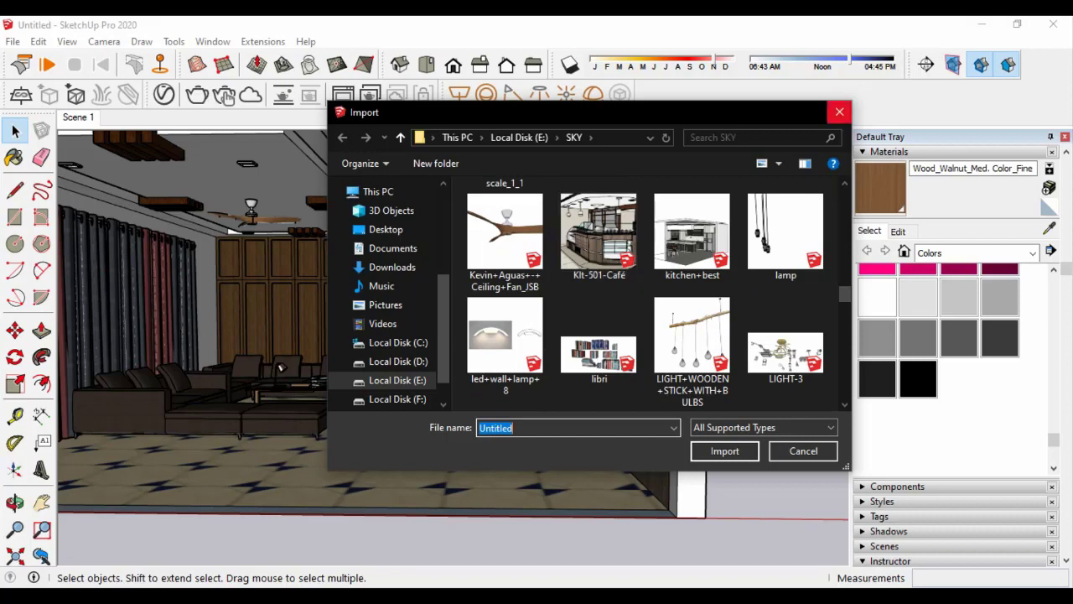
{"action": "key", "text": "Escape"}
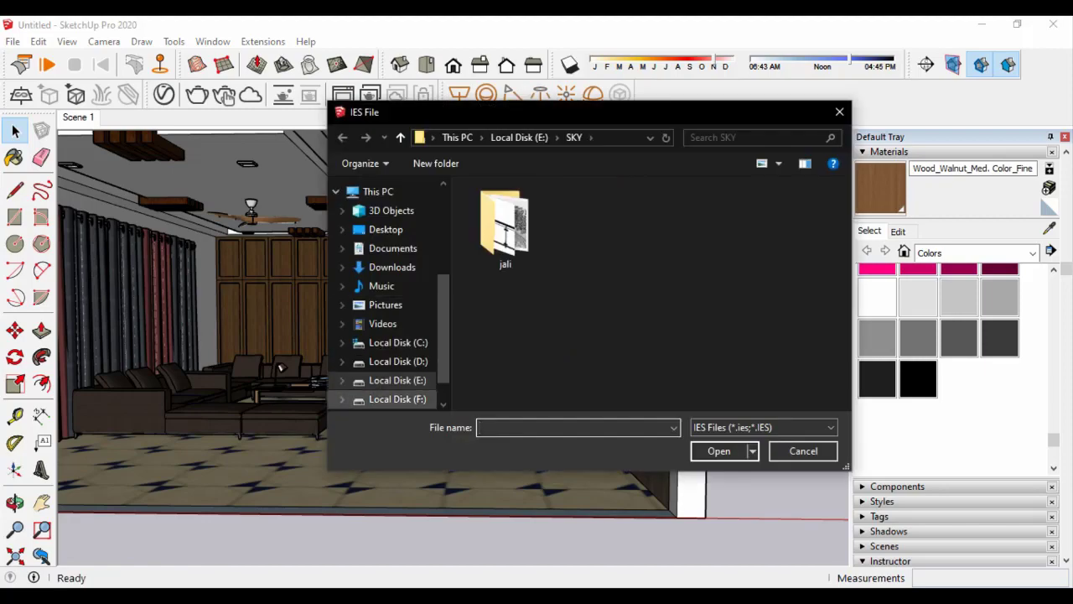
{"action": "left_click", "coordinate": [398, 380]}
{"action": "double_click", "coordinate": [503, 357]}
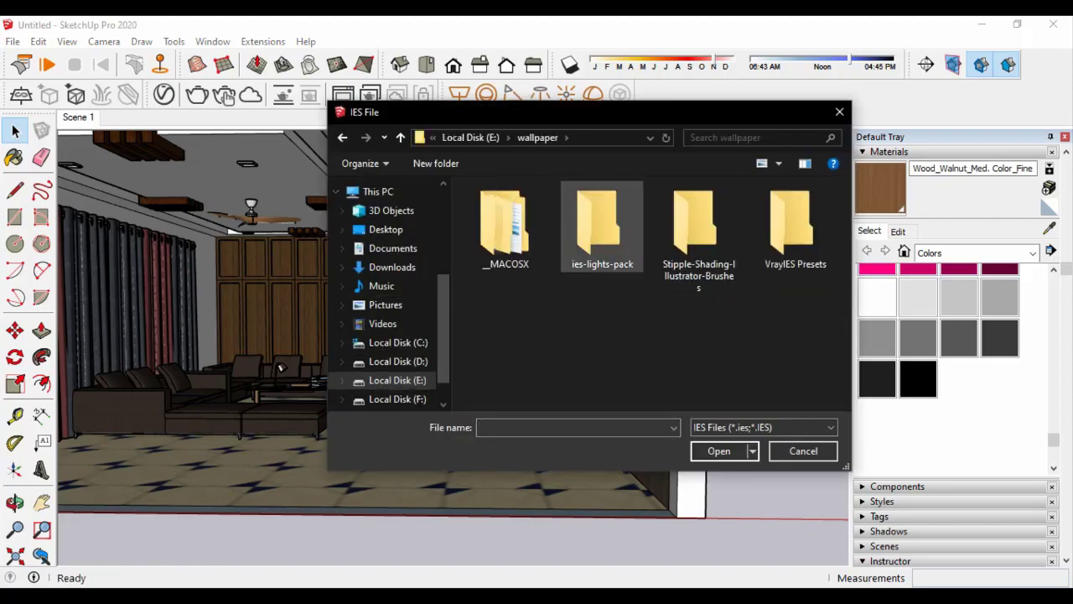
{"action": "double_click", "coordinate": [791, 223]}
{"action": "double_click", "coordinate": [504, 231]}
{"action": "left_click", "coordinate": [493, 275]}
{"action": "left_click", "coordinate": [718, 450]}
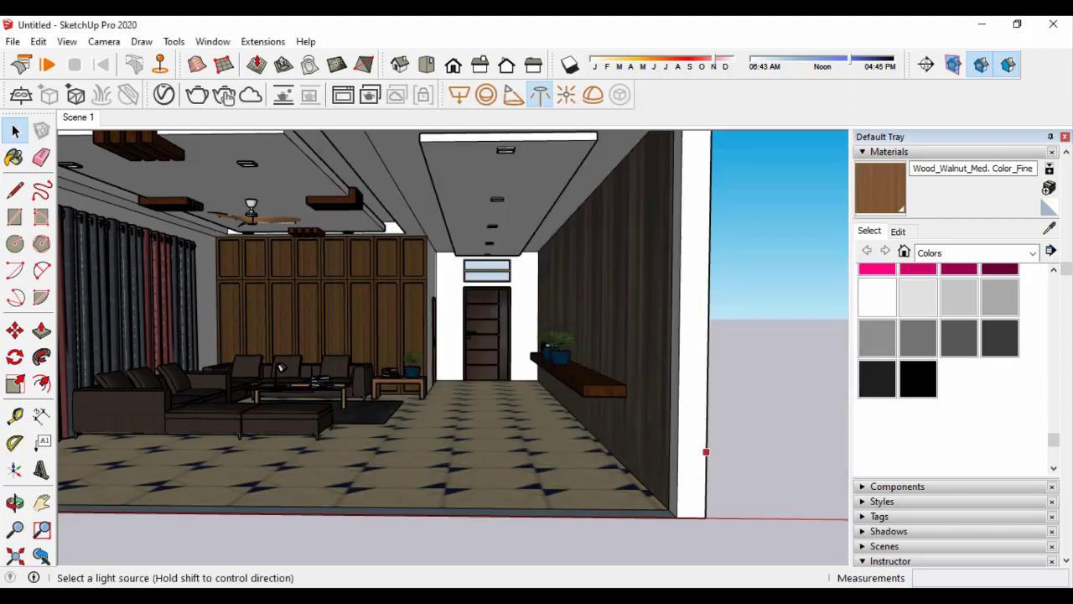
{"action": "scroll", "coordinate": [487, 335], "scroll_direction": "up", "scroll_amount": 3}
{"action": "scroll", "coordinate": [486, 335], "scroll_direction": "up", "scroll_amount": 3}
{"action": "scroll", "coordinate": [516, 265], "scroll_direction": "up", "scroll_amount": 2}
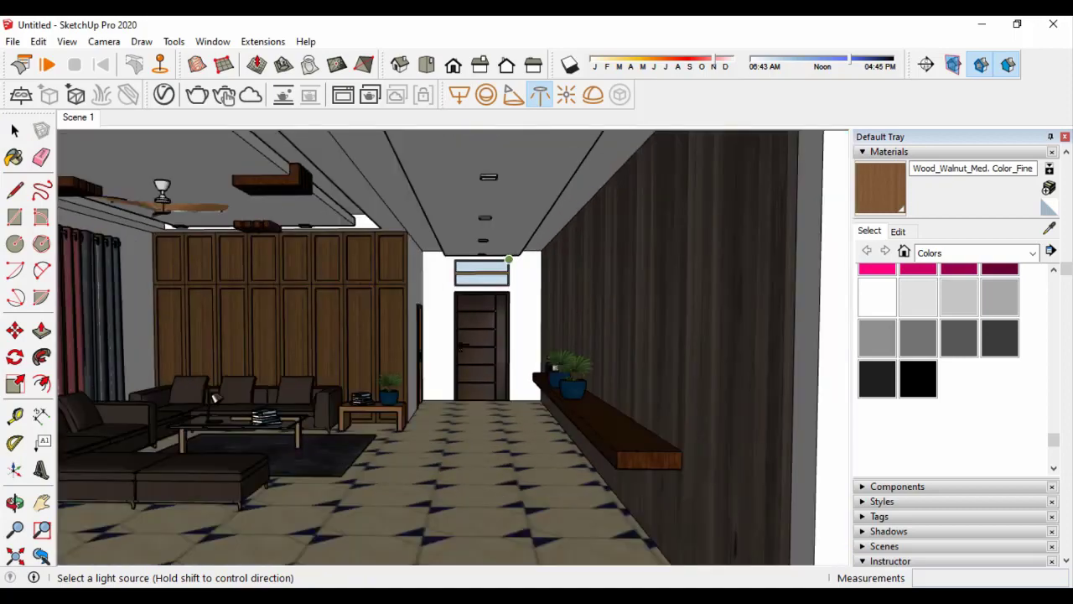
{"action": "scroll", "coordinate": [516, 265], "scroll_direction": "up", "scroll_amount": 3}
{"action": "scroll", "coordinate": [525, 262], "scroll_direction": "up", "scroll_amount": 2}
{"action": "scroll", "coordinate": [531, 260], "scroll_direction": "up", "scroll_amount": 2}
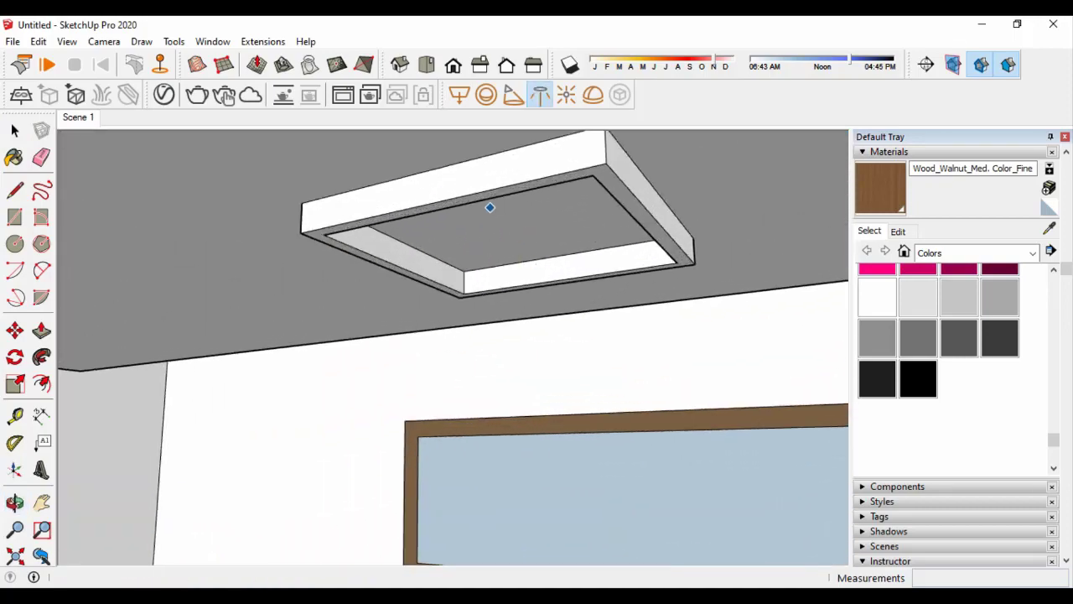
{"action": "left_click", "coordinate": [499, 228]}
{"action": "scroll", "coordinate": [707, 308], "scroll_direction": "down", "scroll_amount": 3}
{"action": "scroll", "coordinate": [634, 272], "scroll_direction": "up", "scroll_amount": 5}
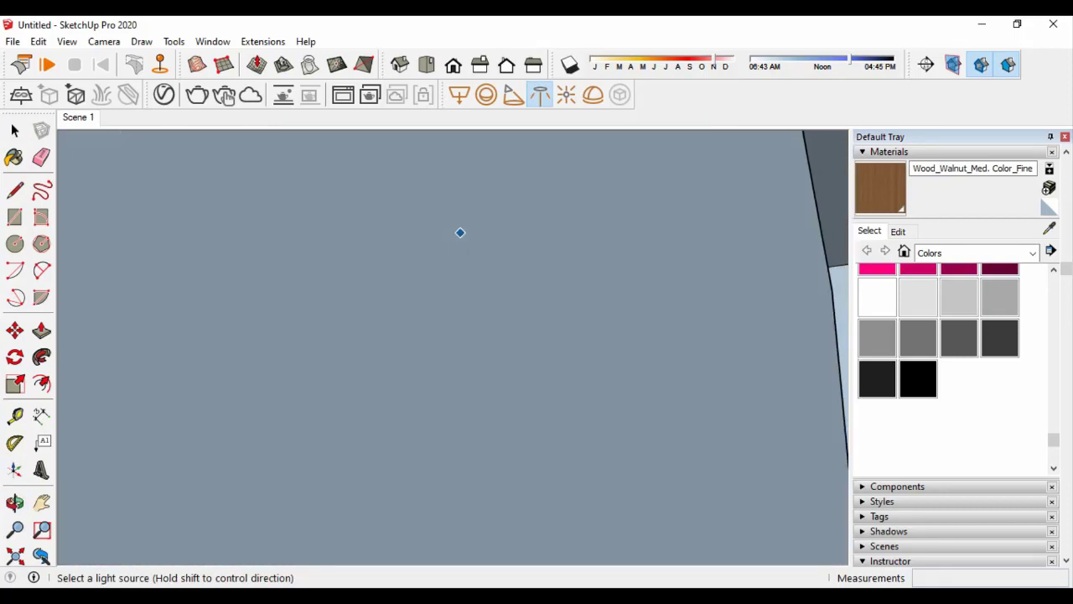
{"action": "scroll", "coordinate": [781, 335], "scroll_direction": "down", "scroll_amount": 5}
{"action": "scroll", "coordinate": [599, 251], "scroll_direction": "up", "scroll_amount": 2}
{"action": "scroll", "coordinate": [623, 292], "scroll_direction": "up", "scroll_amount": 3}
{"action": "scroll", "coordinate": [604, 251], "scroll_direction": "up", "scroll_amount": 2}
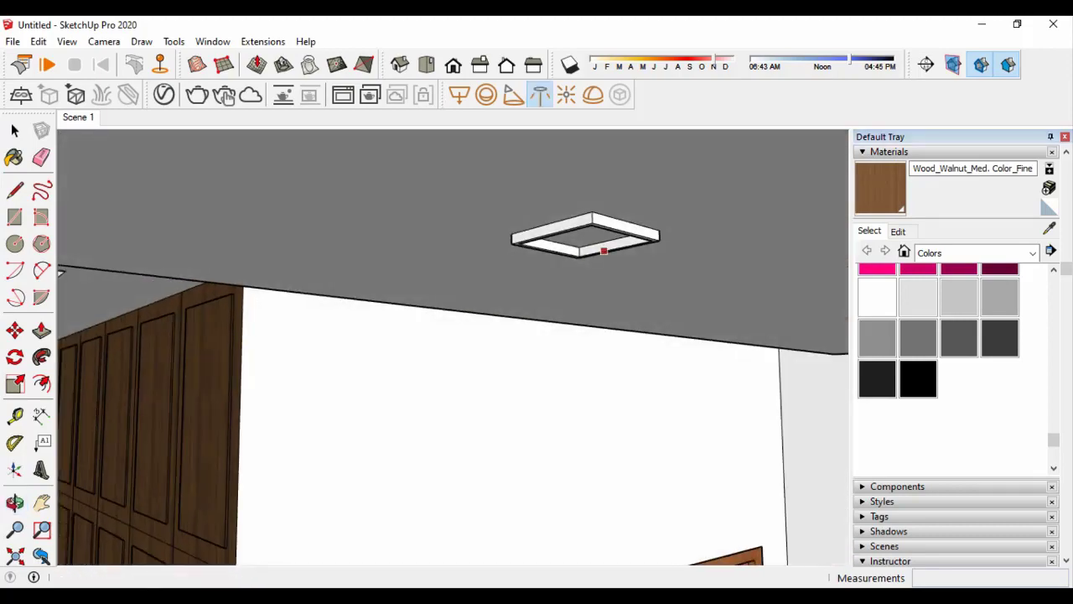
{"action": "scroll", "coordinate": [604, 251], "scroll_direction": "down", "scroll_amount": 2}
{"action": "scroll", "coordinate": [676, 306], "scroll_direction": "up", "scroll_amount": 5}
{"action": "scroll", "coordinate": [759, 261], "scroll_direction": "down", "scroll_amount": 1}
{"action": "scroll", "coordinate": [219, 168], "scroll_direction": "down", "scroll_amount": 4}
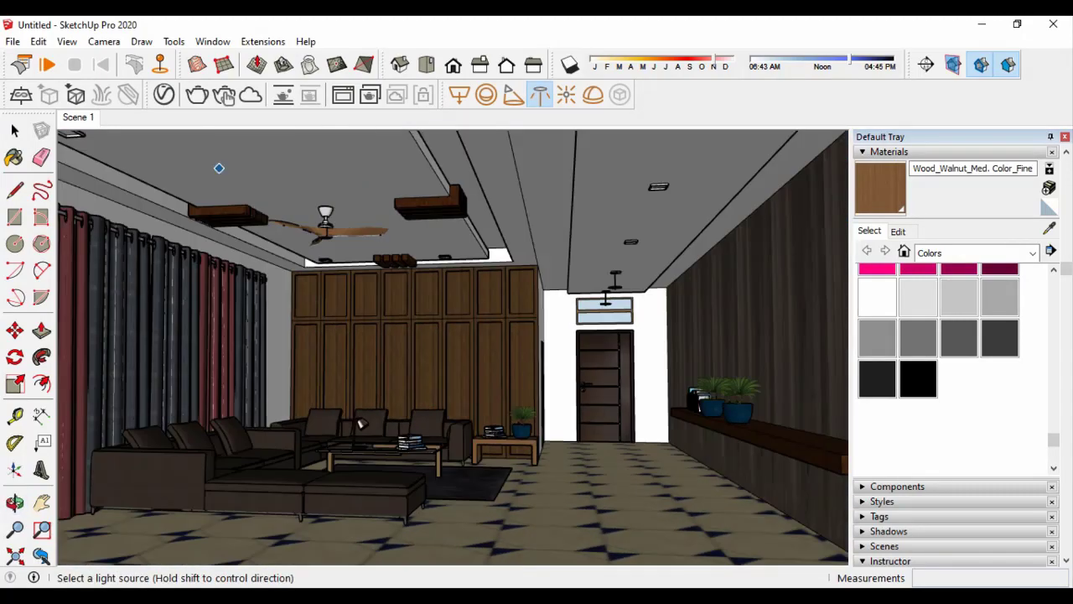
{"action": "scroll", "coordinate": [219, 168], "scroll_direction": "down", "scroll_amount": 2}
{"action": "scroll", "coordinate": [504, 173], "scroll_direction": "up", "scroll_amount": 3}
{"action": "scroll", "coordinate": [503, 173], "scroll_direction": "up", "scroll_amount": 2}
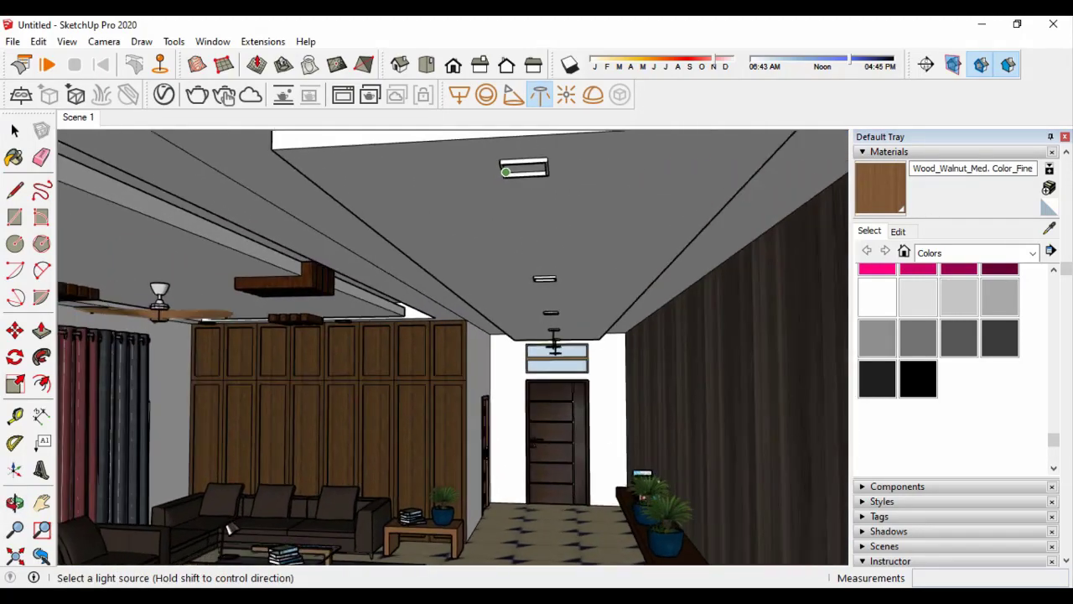
{"action": "scroll", "coordinate": [506, 172], "scroll_direction": "up", "scroll_amount": 1}
{"action": "scroll", "coordinate": [520, 166], "scroll_direction": "up", "scroll_amount": 3}
{"action": "scroll", "coordinate": [522, 257], "scroll_direction": "down", "scroll_amount": 1}
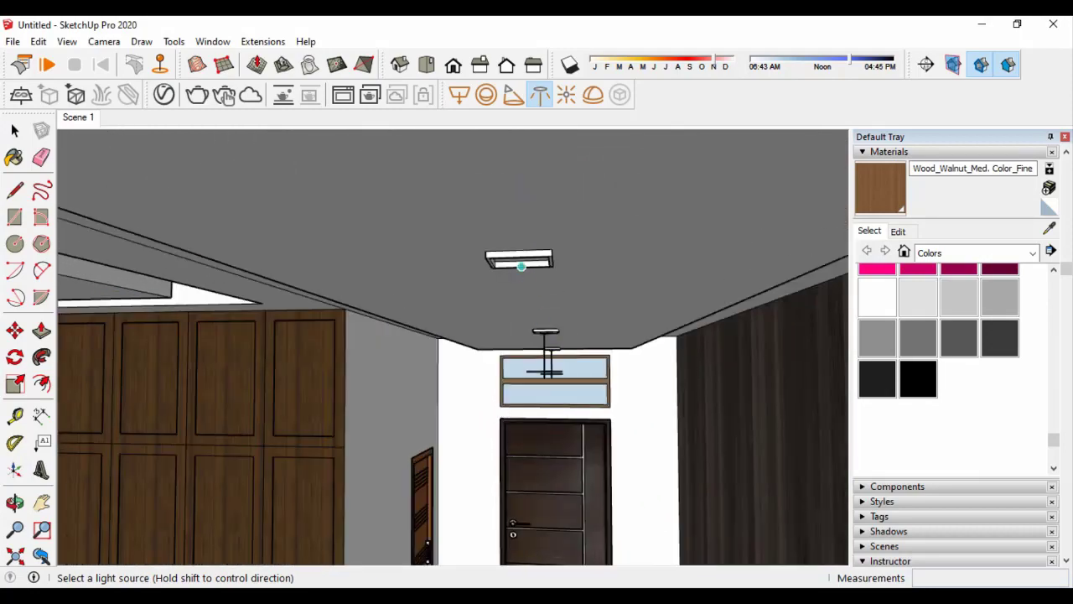
{"action": "scroll", "coordinate": [520, 242], "scroll_direction": "up", "scroll_amount": 2}
{"action": "scroll", "coordinate": [530, 290], "scroll_direction": "down", "scroll_amount": 1}
{"action": "mouse_move", "coordinate": [529, 290]}
{"action": "middle_mouse_down"}
{"action": "mouse_move", "coordinate": [492, 409]}
{"action": "mouse_move", "coordinate": [590, 242]}
{"action": "middle_mouse_up"}
{"action": "scroll", "coordinate": [600, 241], "scroll_direction": "down", "scroll_amount": 3}
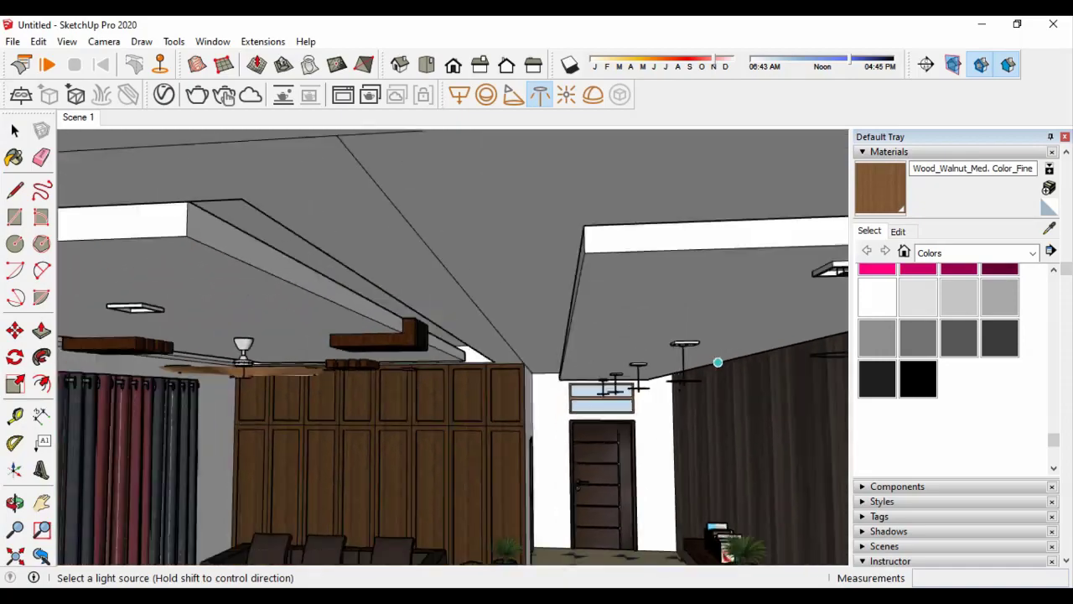
{"action": "scroll", "coordinate": [587, 251], "scroll_direction": "down", "scroll_amount": 2}
{"action": "middle_click_drag", "start_coordinate": [491, 348], "coordinate": [447, 314]}
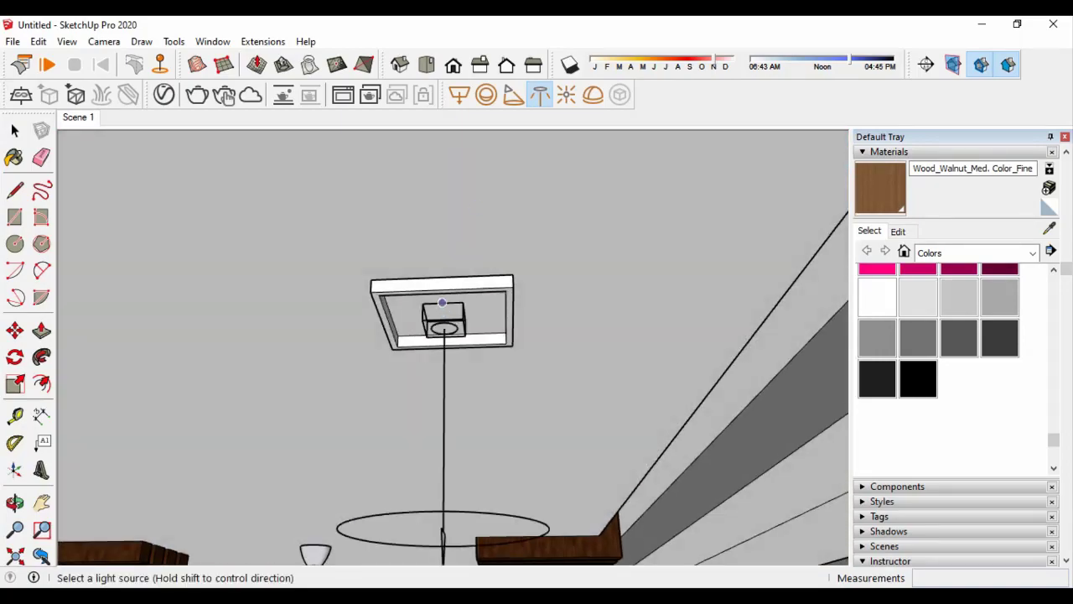
{"action": "scroll", "coordinate": [442, 302], "scroll_direction": "down", "scroll_amount": 3}
{"action": "scroll", "coordinate": [148, 280], "scroll_direction": "up", "scroll_amount": 3}
{"action": "scroll", "coordinate": [204, 249], "scroll_direction": "up", "scroll_amount": 1}
{"action": "scroll", "coordinate": [316, 215], "scroll_direction": "down", "scroll_amount": 1}
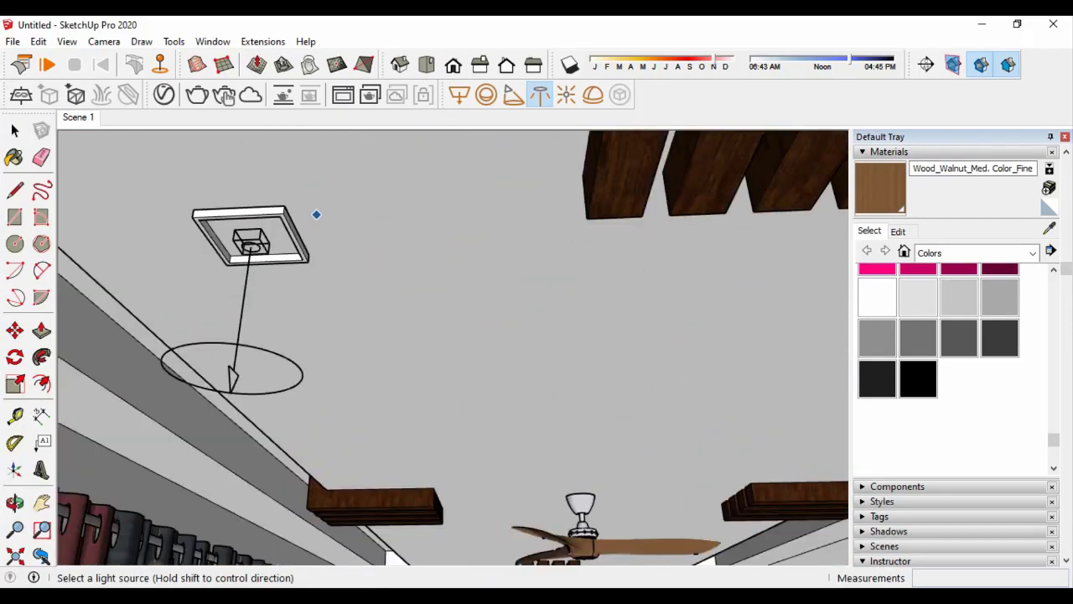
{"action": "scroll", "coordinate": [317, 215], "scroll_direction": "down", "scroll_amount": 3}
{"action": "scroll", "coordinate": [535, 407], "scroll_direction": "up", "scroll_amount": 3}
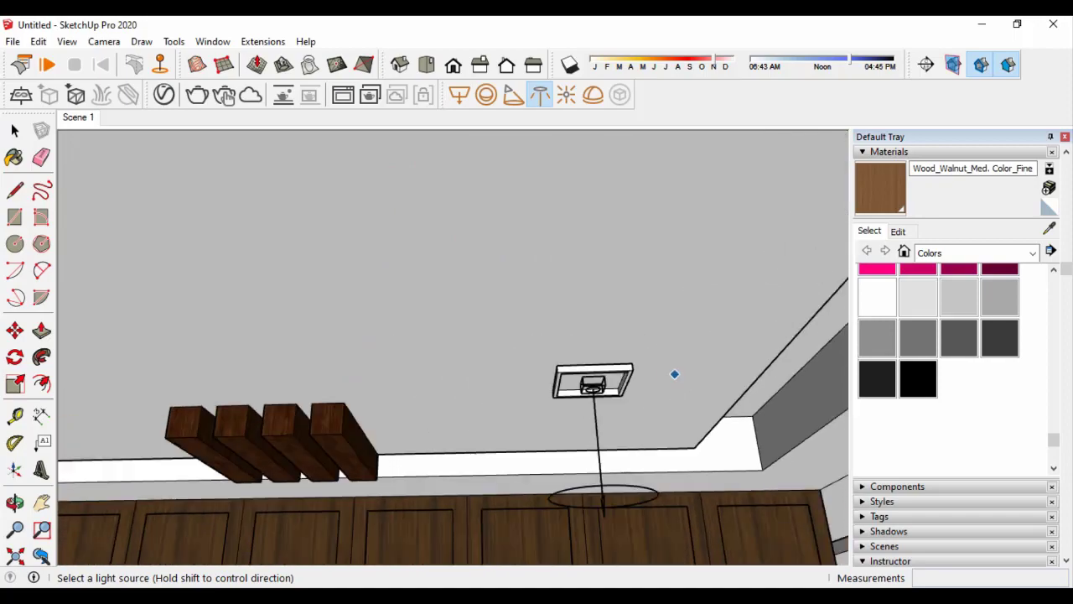
{"action": "scroll", "coordinate": [674, 374], "scroll_direction": "down", "scroll_amount": 3}
{"action": "scroll", "coordinate": [149, 269], "scroll_direction": "down", "scroll_amount": 1}
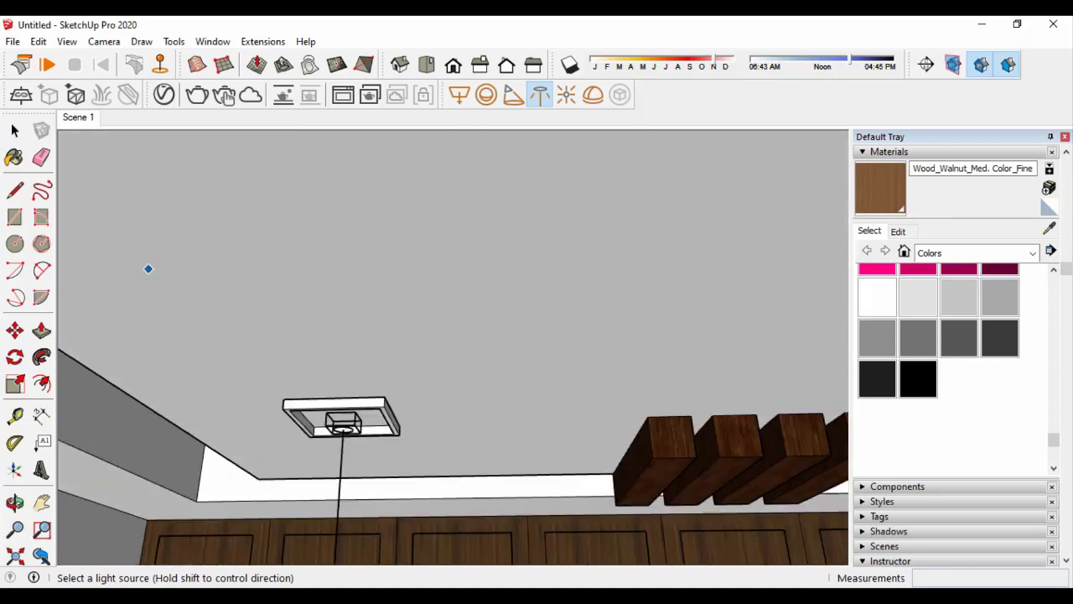
{"action": "scroll", "coordinate": [350, 317], "scroll_direction": "down", "scroll_amount": 3}
{"action": "scroll", "coordinate": [350, 240], "scroll_direction": "down", "scroll_amount": 2}
{"action": "scroll", "coordinate": [392, 304], "scroll_direction": "down", "scroll_amount": 3}
Open the V-Ray Lights list and set the first IES lights to 30000 lm
{"action": "key", "text": "space"}
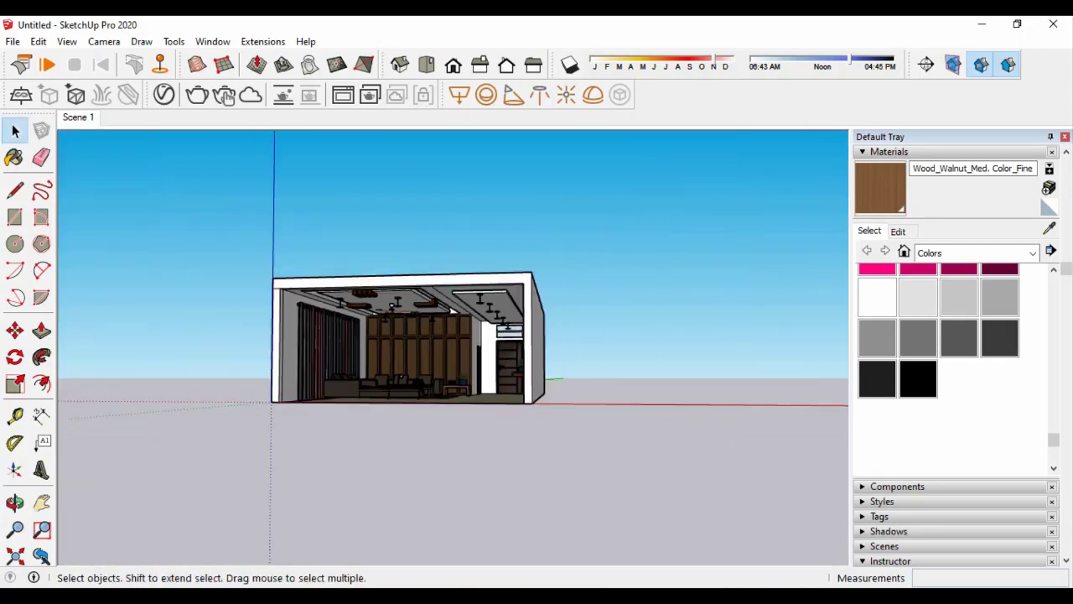
{"action": "left_click", "coordinate": [164, 94]}
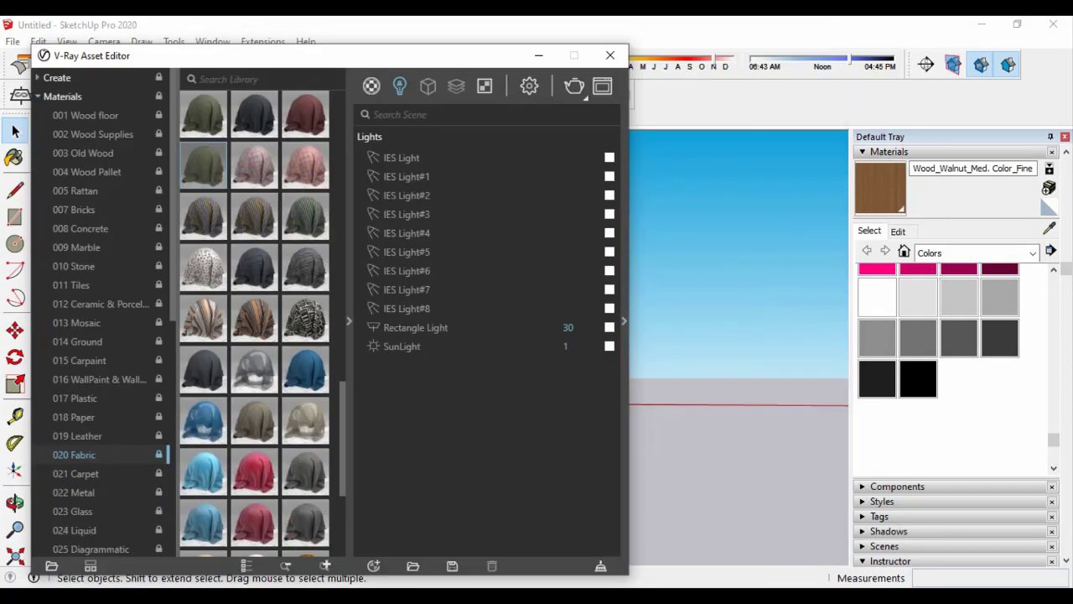
{"action": "left_click", "coordinate": [624, 321]}
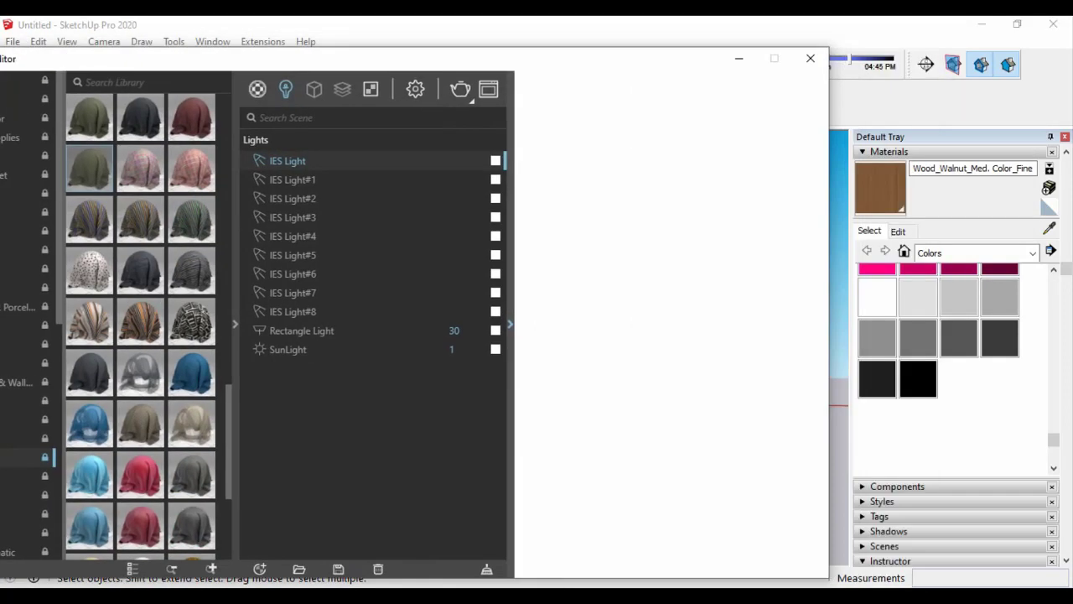
{"action": "type", "text": "30000"}
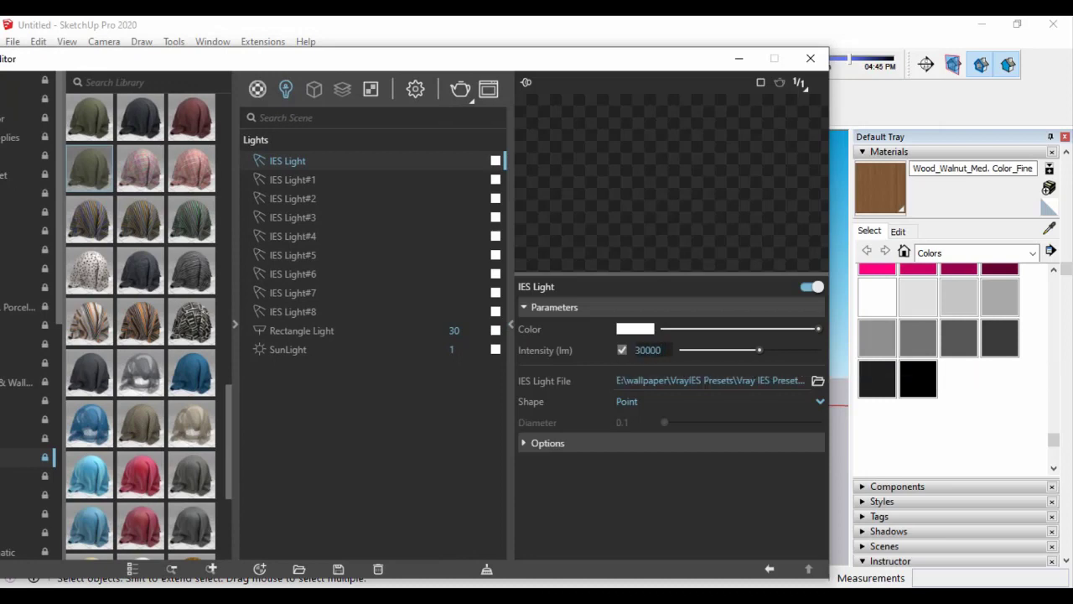
{"action": "key", "text": "Return"}
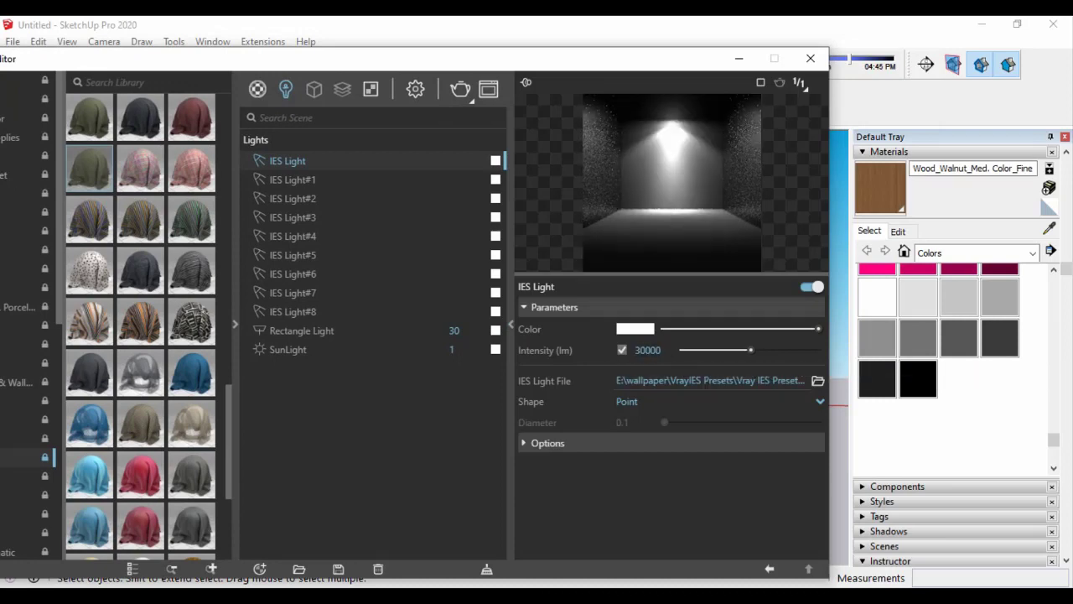
{"action": "left_click", "coordinate": [293, 180]}
{"action": "type", "text": "30000"}
{"action": "key", "text": "Return"}
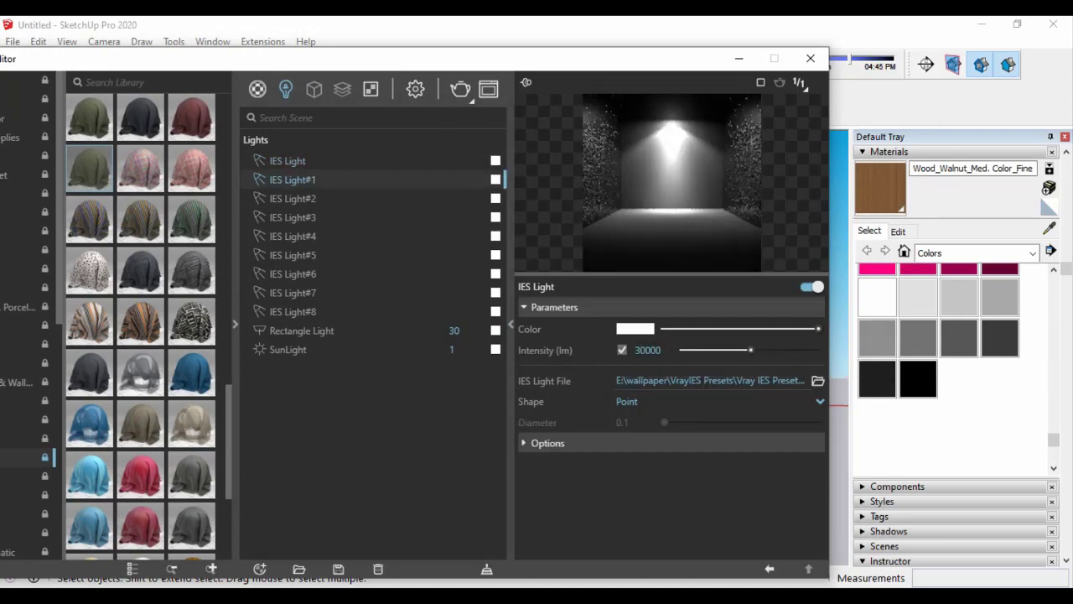
Set IES Light#2 through IES Light#4 to 30000 lm intensity
{"action": "left_click", "coordinate": [292, 198]}
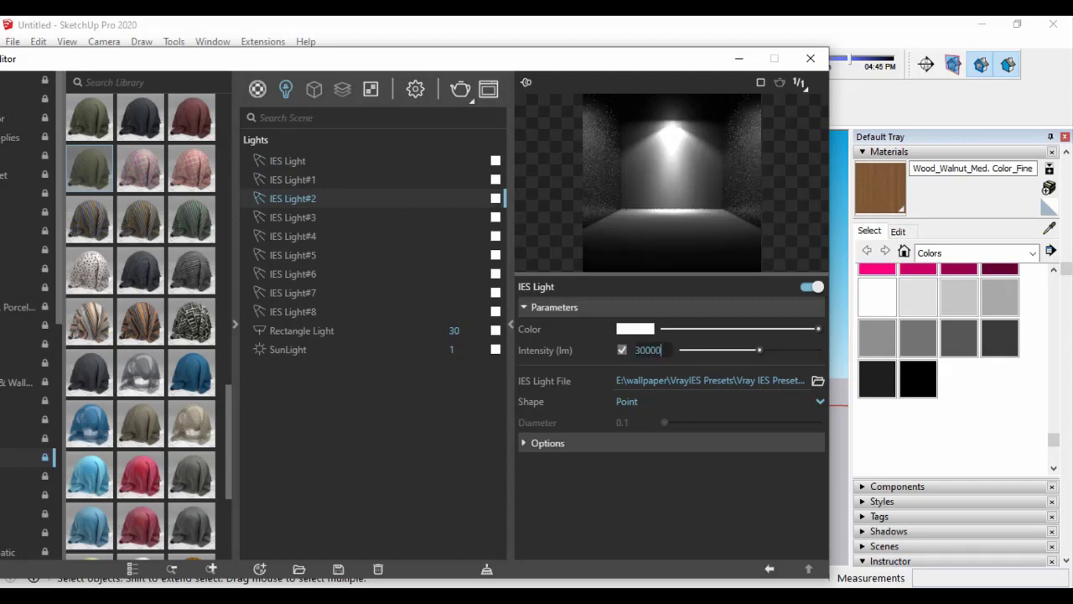
{"action": "left_click", "coordinate": [292, 218]}
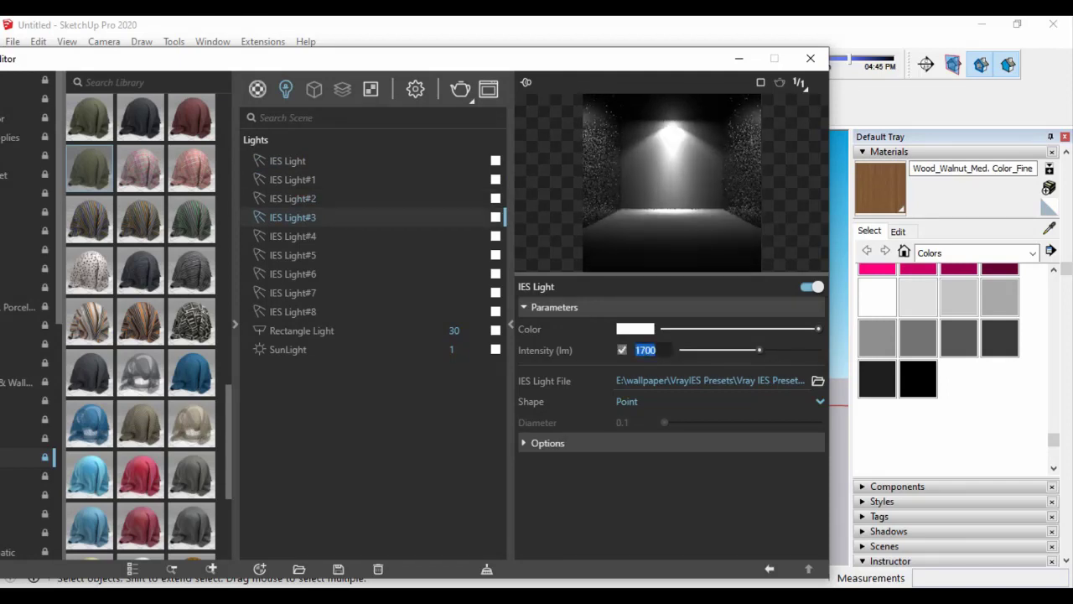
{"action": "left_click", "coordinate": [293, 236]}
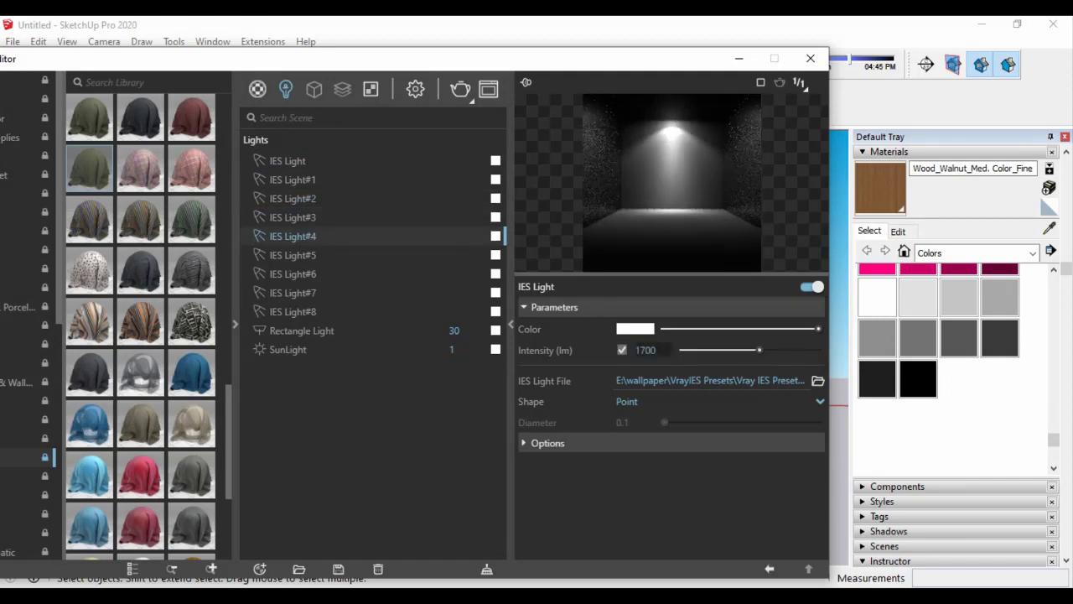
{"action": "type", "text": "6"}
{"action": "key", "text": "Return"}
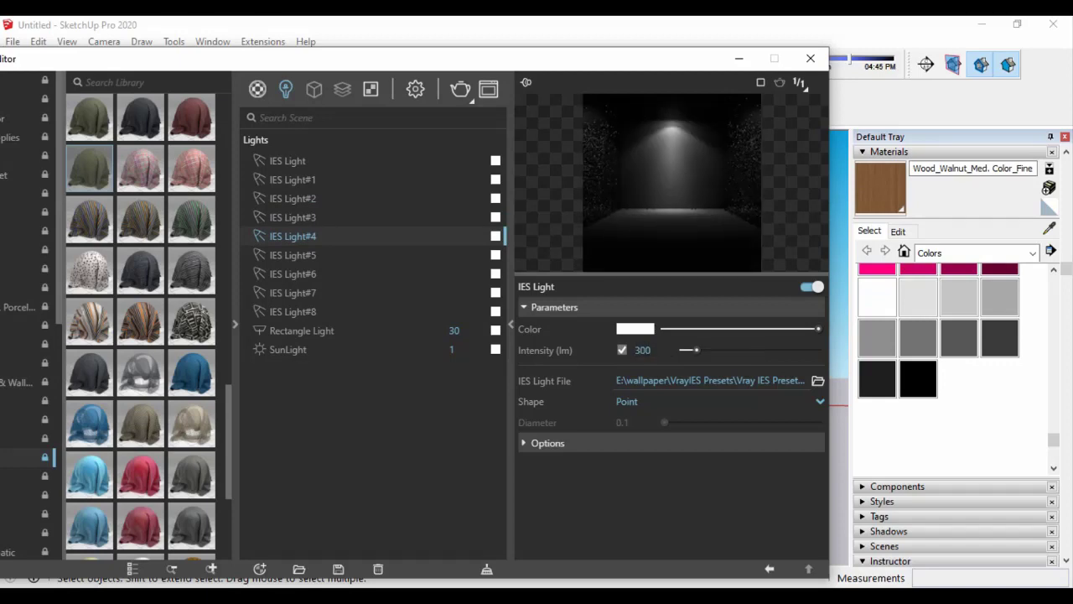
{"action": "type", "text": "00"}
{"action": "key", "text": "Return"}
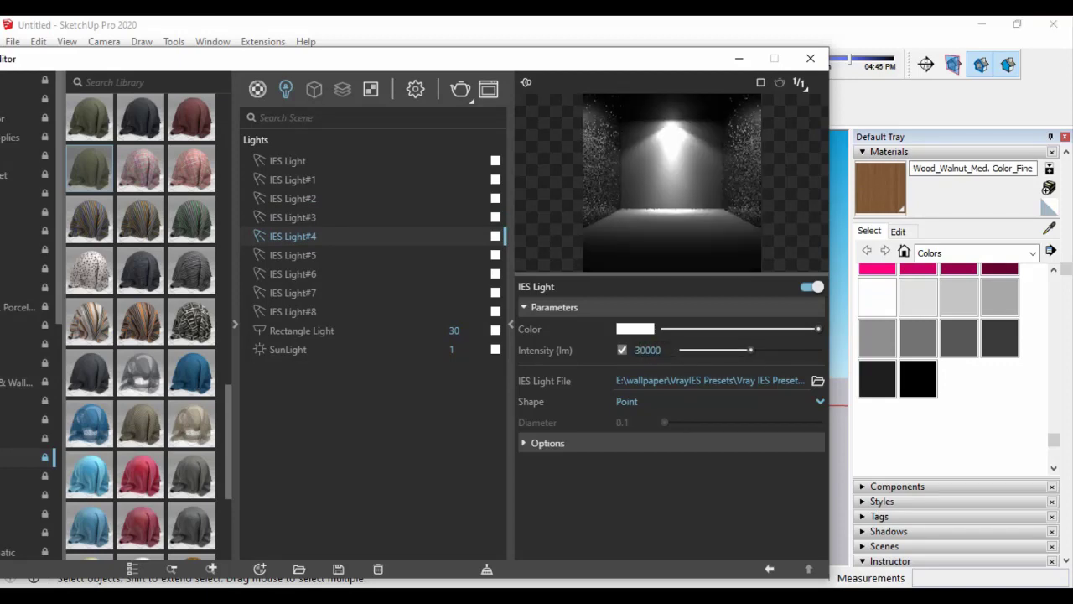
Set IES Light#5 through IES Light#8 to 30000 lm and close the Asset Editor
{"action": "left_click", "coordinate": [293, 255]}
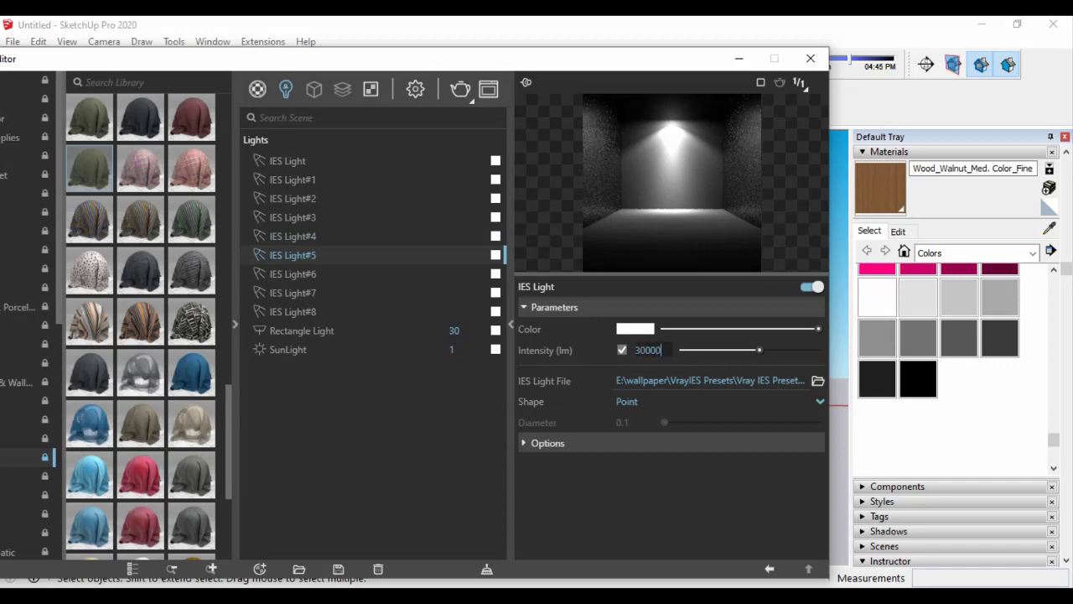
{"action": "left_click", "coordinate": [292, 273]}
{"action": "double_click", "coordinate": [645, 349]}
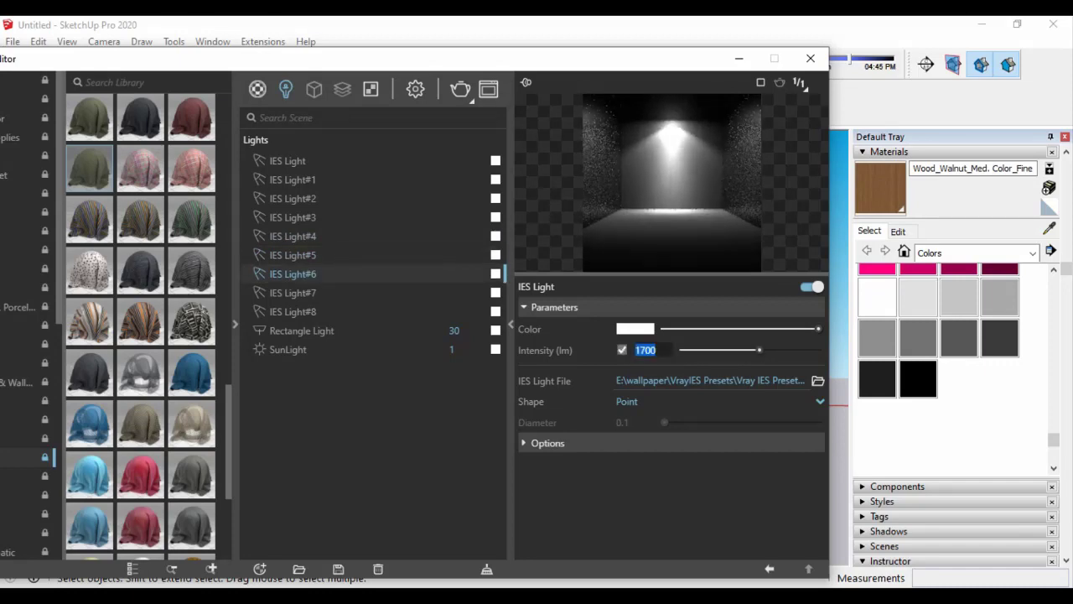
{"action": "left_click", "coordinate": [293, 292]}
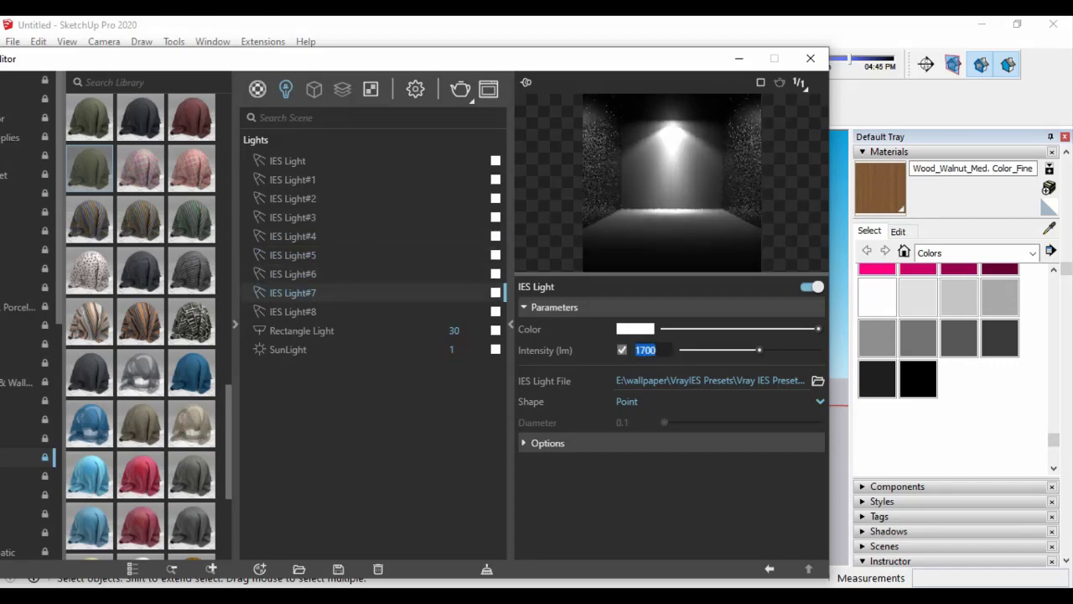
{"action": "type", "text": "300"}
{"action": "key", "text": "Return"}
{"action": "left_click", "coordinate": [293, 311]}
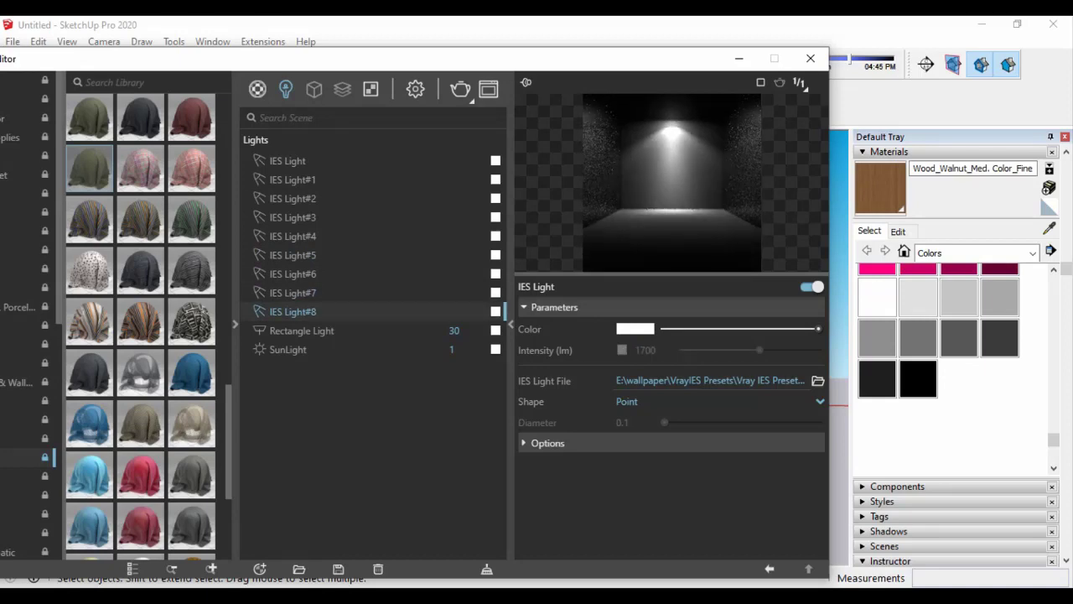
{"action": "double_click", "coordinate": [645, 349]}
{"action": "key", "text": "Return"}
{"action": "left_click", "coordinate": [810, 58]}
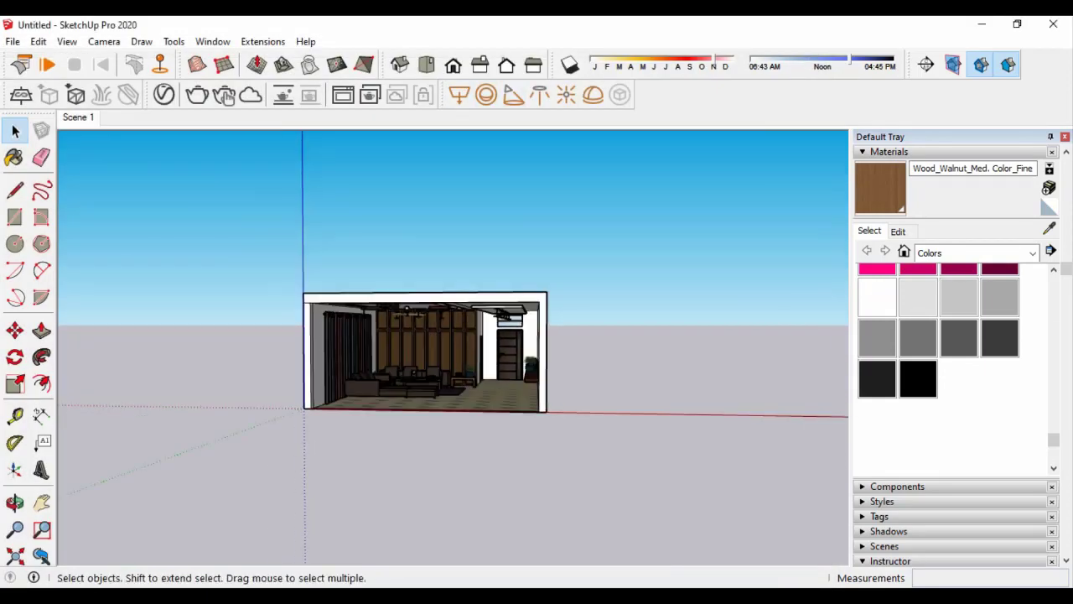
Check the wardrobe wall, then start a 35-sided circle of about 4 5/8" radius near the red axis
{"action": "scroll", "coordinate": [425, 352], "scroll_direction": "up", "scroll_amount": 10}
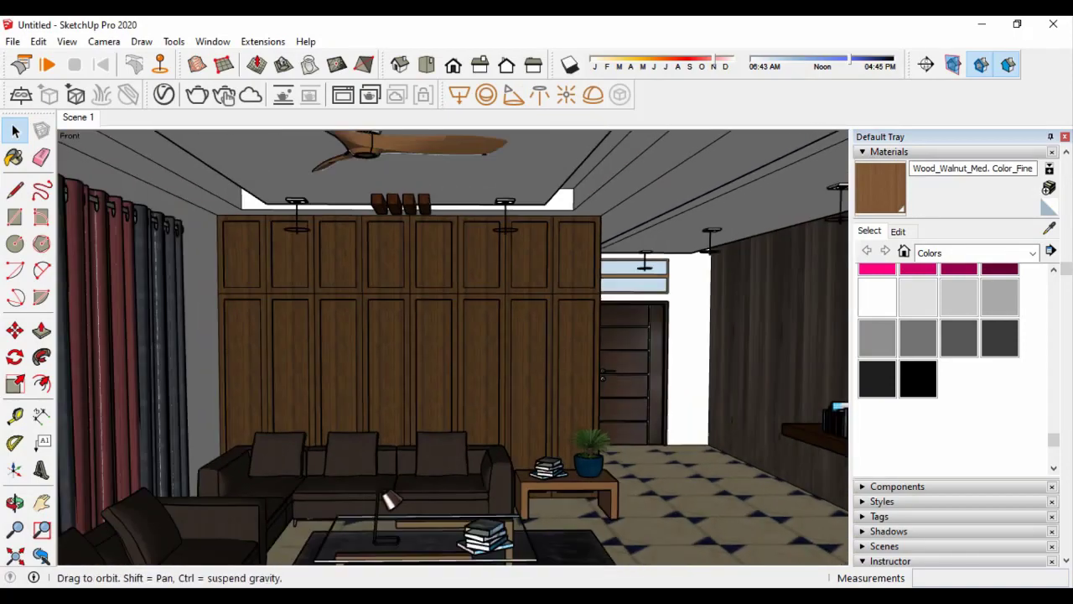
{"action": "scroll", "coordinate": [469, 332], "scroll_direction": "up", "scroll_amount": 3}
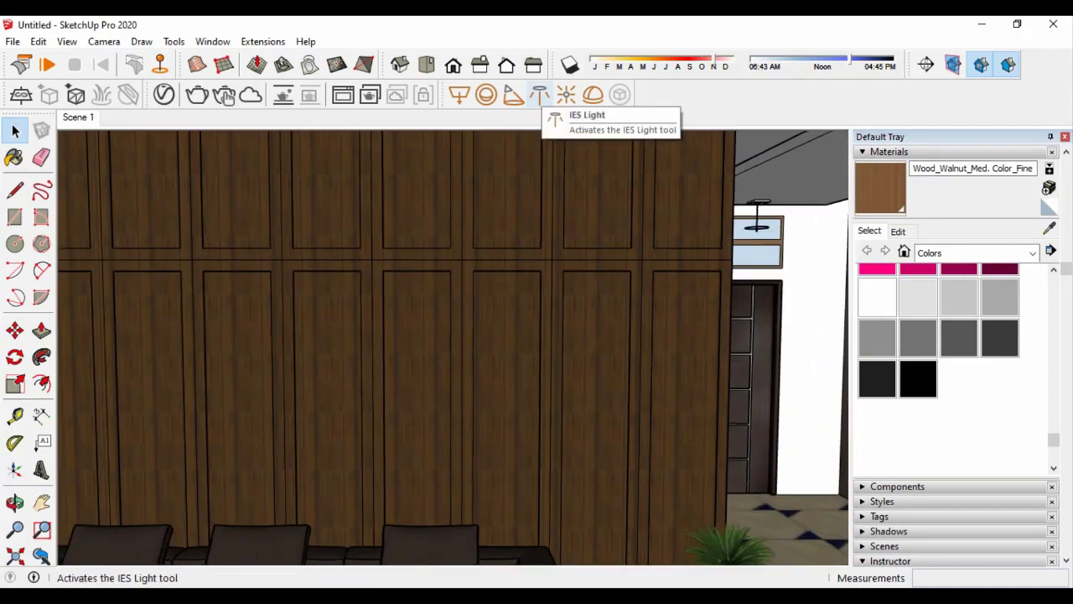
{"action": "scroll", "coordinate": [363, 312], "scroll_direction": "down", "scroll_amount": 10}
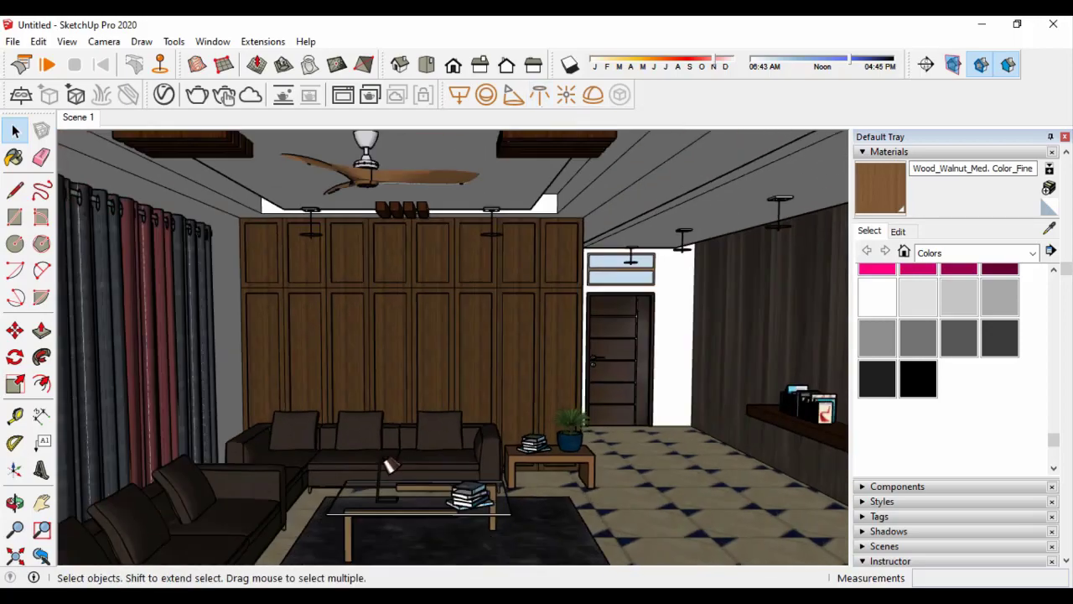
{"action": "middle_click_drag", "start_coordinate": [363, 311], "coordinate": [419, 319]}
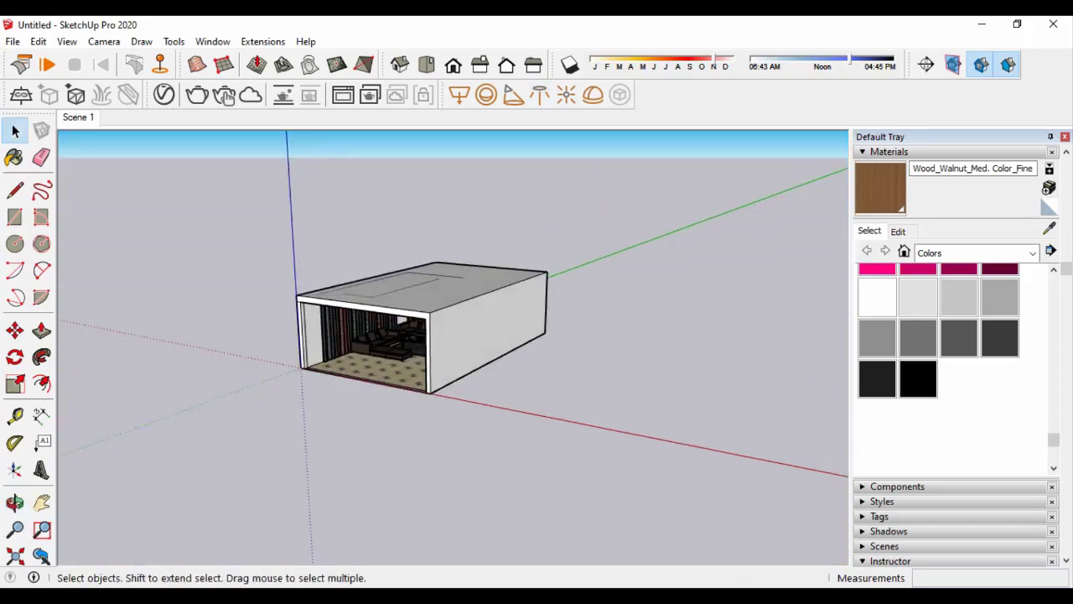
{"action": "left_click", "coordinate": [15, 244]}
{"action": "scroll", "coordinate": [594, 419], "scroll_direction": "up", "scroll_amount": 2}
{"action": "scroll", "coordinate": [511, 439], "scroll_direction": "up", "scroll_amount": 2}
{"action": "scroll", "coordinate": [533, 462], "scroll_direction": "up", "scroll_amount": 3}
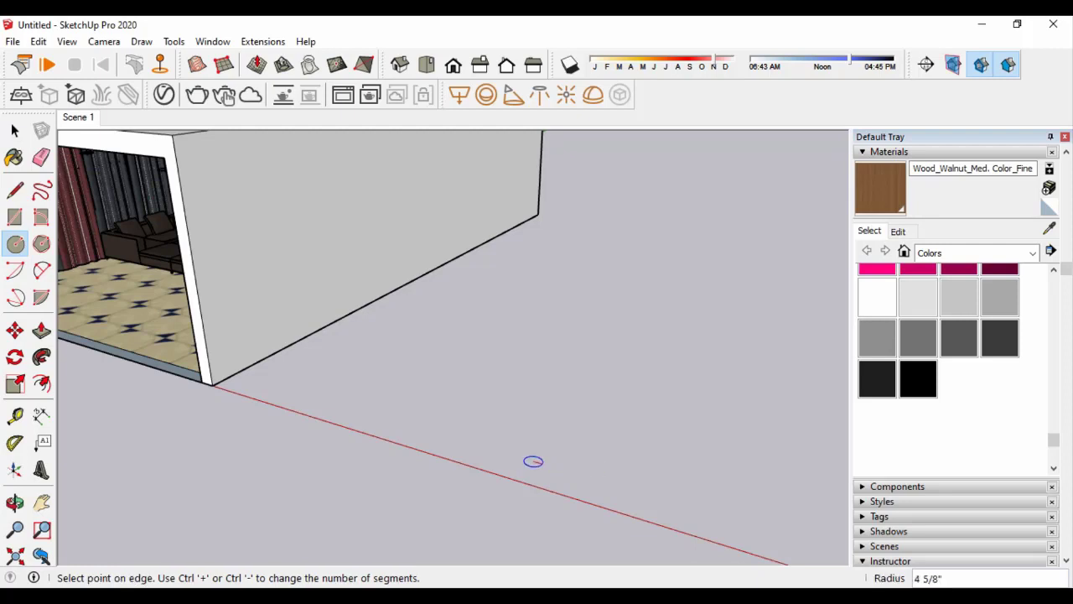
Finish the small floor circle, give it the acid_glasss material and pull it up into a cylinder
{"action": "scroll", "coordinate": [544, 463], "scroll_direction": "up", "scroll_amount": 2}
{"action": "left_click", "coordinate": [543, 463]}
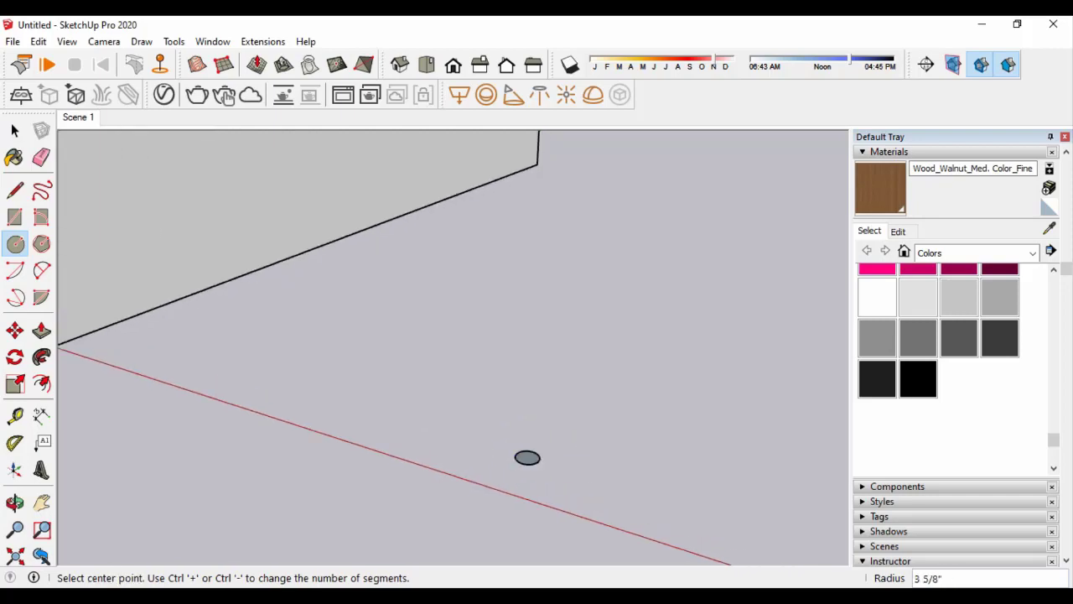
{"action": "key", "text": "p"}
{"action": "key", "text": "b"}
{"action": "left_click", "coordinate": [196, 95]}
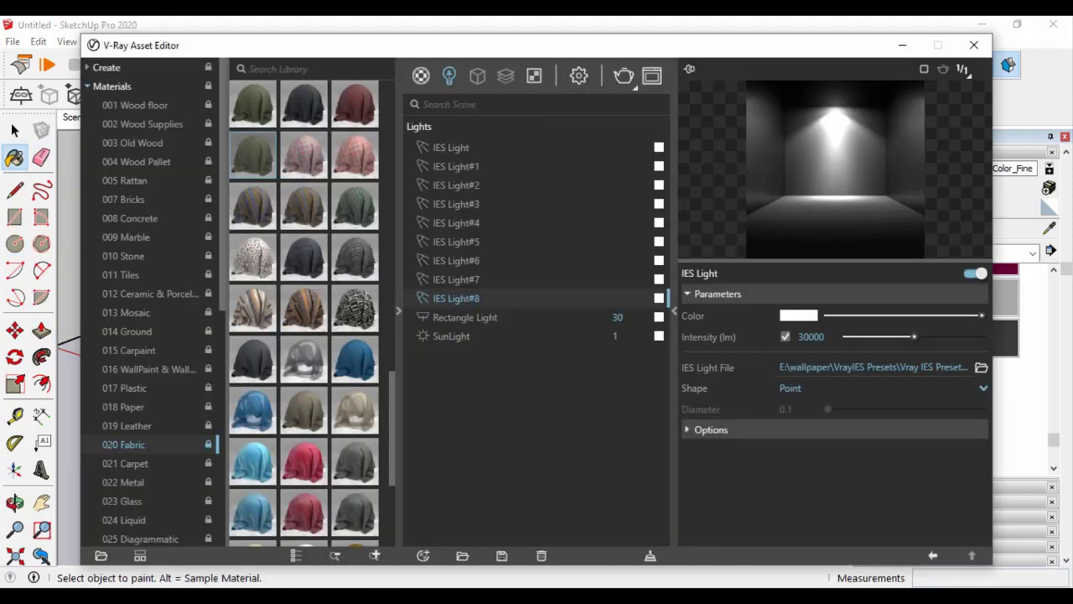
{"action": "left_click", "coordinate": [974, 44]}
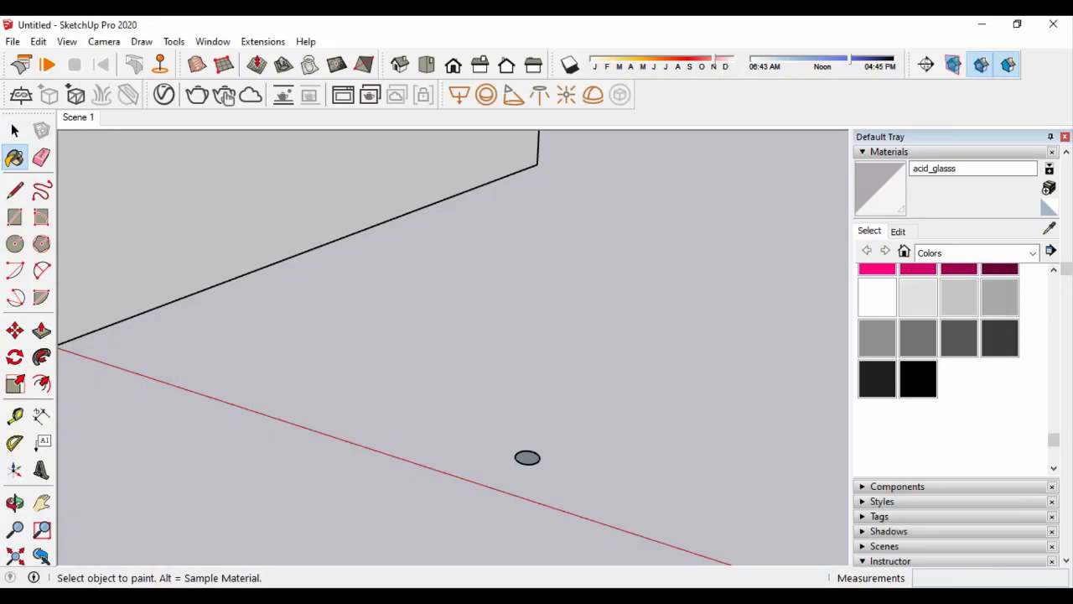
{"action": "key", "text": "p"}
{"action": "middle_click_drag", "start_coordinate": [528, 458], "coordinate": [528, 457]}
{"action": "left_click_drag", "start_coordinate": [527, 458], "coordinate": [532, 389]}
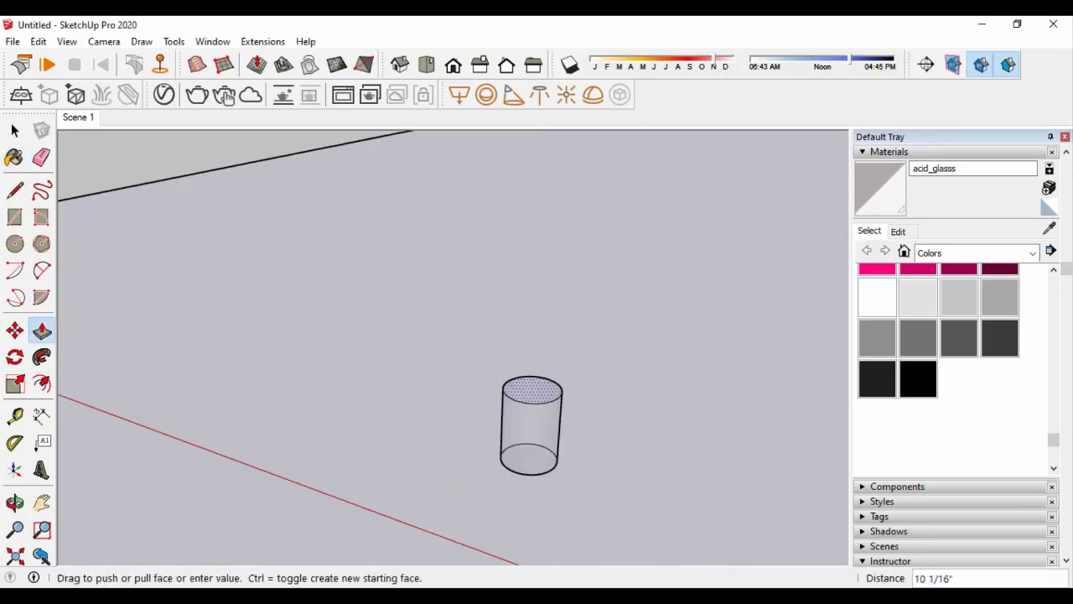
{"action": "middle_click_drag", "start_coordinate": [532, 423], "coordinate": [555, 336]}
Offset the cylinder's top edge inward to form a rim and hollow it out
{"action": "key", "text": "f"}
{"action": "scroll", "coordinate": [555, 428], "scroll_direction": "up", "scroll_amount": 3}
{"action": "left_click", "coordinate": [555, 428]}
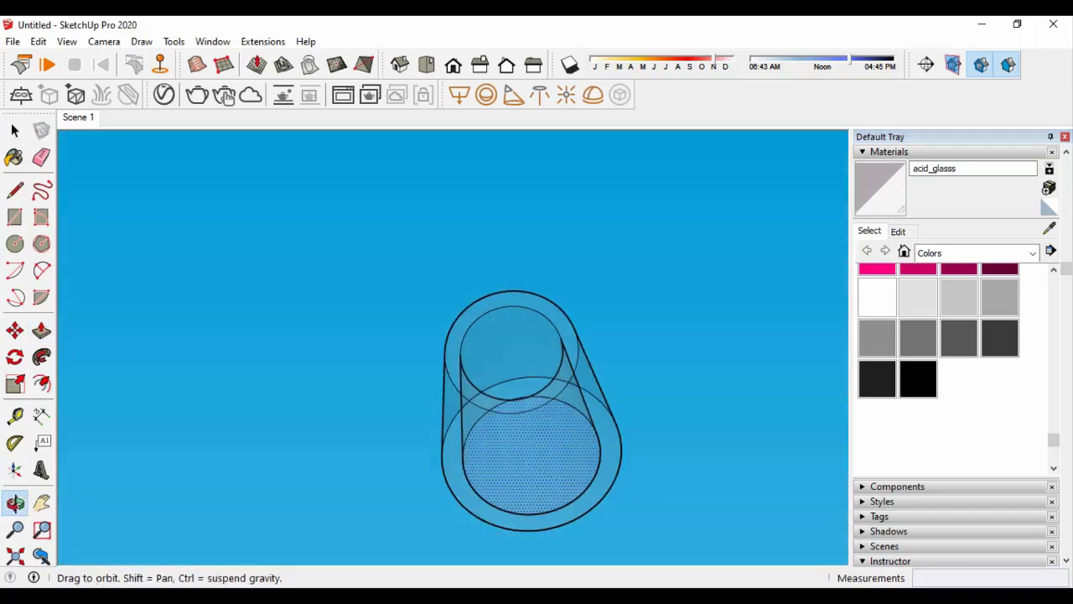
{"action": "key", "text": "p"}
{"action": "scroll", "coordinate": [529, 411], "scroll_direction": "down", "scroll_amount": 5}
{"action": "middle_click_drag", "start_coordinate": [528, 411], "coordinate": [528, 336]}
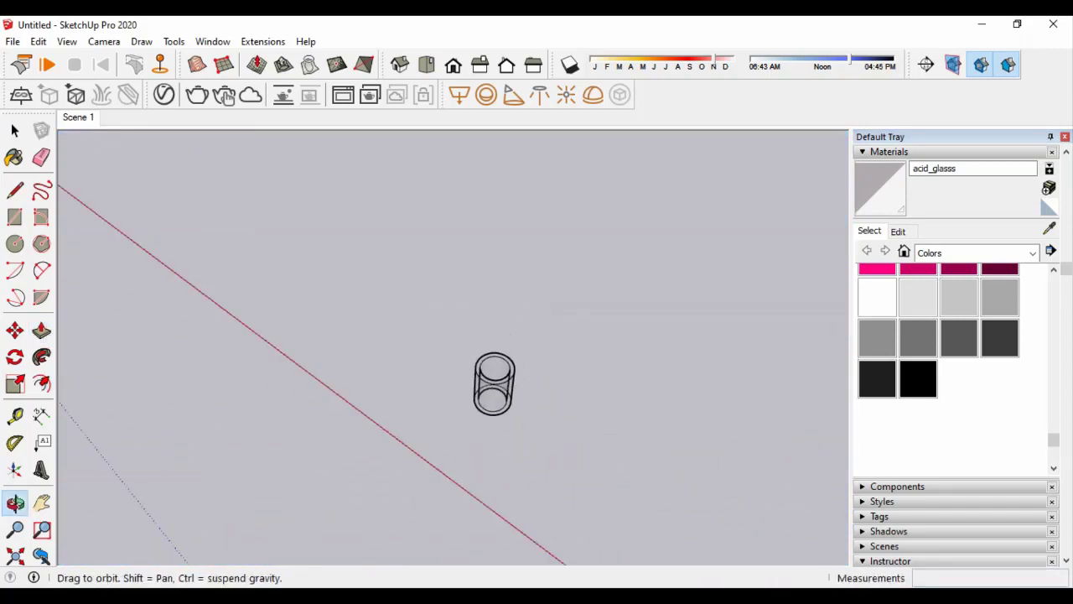
Draw a small circle beside the cylinder, pull it up into a rod and group it
{"action": "left_click", "coordinate": [15, 243]}
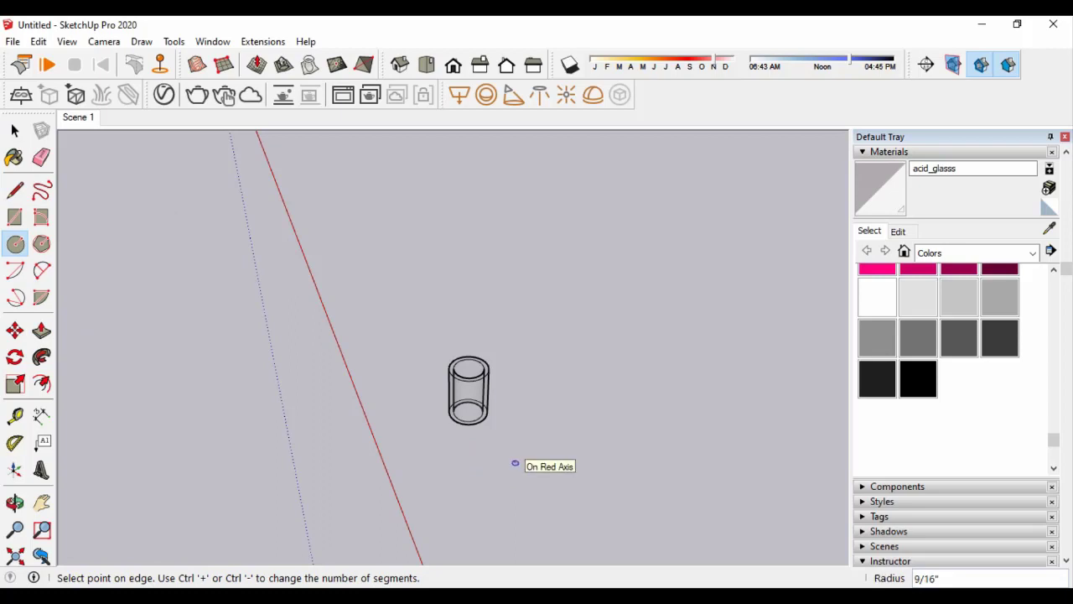
{"action": "left_click", "coordinate": [516, 463]}
{"action": "scroll", "coordinate": [516, 463], "scroll_direction": "up", "scroll_amount": 5}
{"action": "key", "text": "p"}
{"action": "left_click_drag", "start_coordinate": [516, 463], "coordinate": [525, 367]}
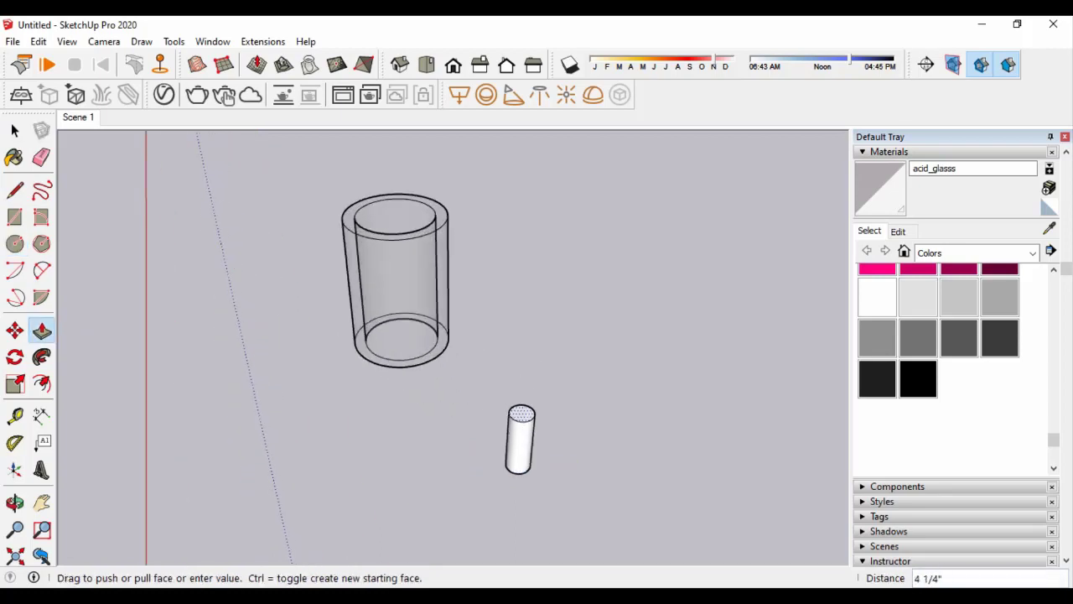
{"action": "key", "text": "space"}
{"action": "triple_click", "coordinate": [520, 436]}
{"action": "right_click", "coordinate": [515, 442]}
{"action": "left_click", "coordinate": [571, 240]}
Rotate the rod 90° to lie horizontal and move it against the cylinder
{"action": "key", "text": "m"}
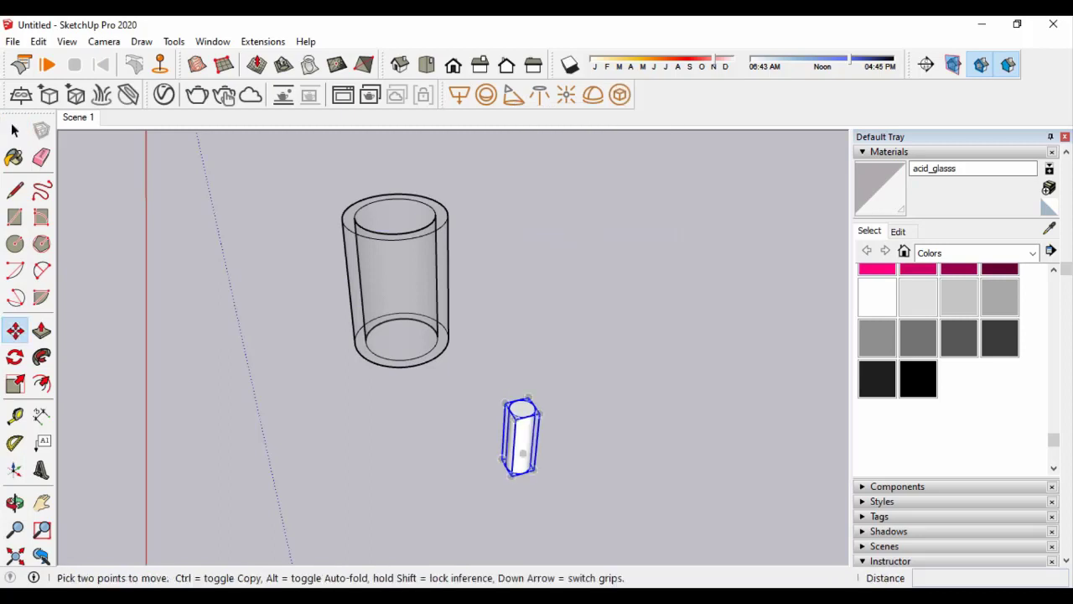
{"action": "key", "text": "q"}
{"action": "left_click", "coordinate": [524, 443]}
{"action": "key", "text": "m"}
{"action": "scroll", "coordinate": [520, 444], "scroll_direction": "up", "scroll_amount": 3}
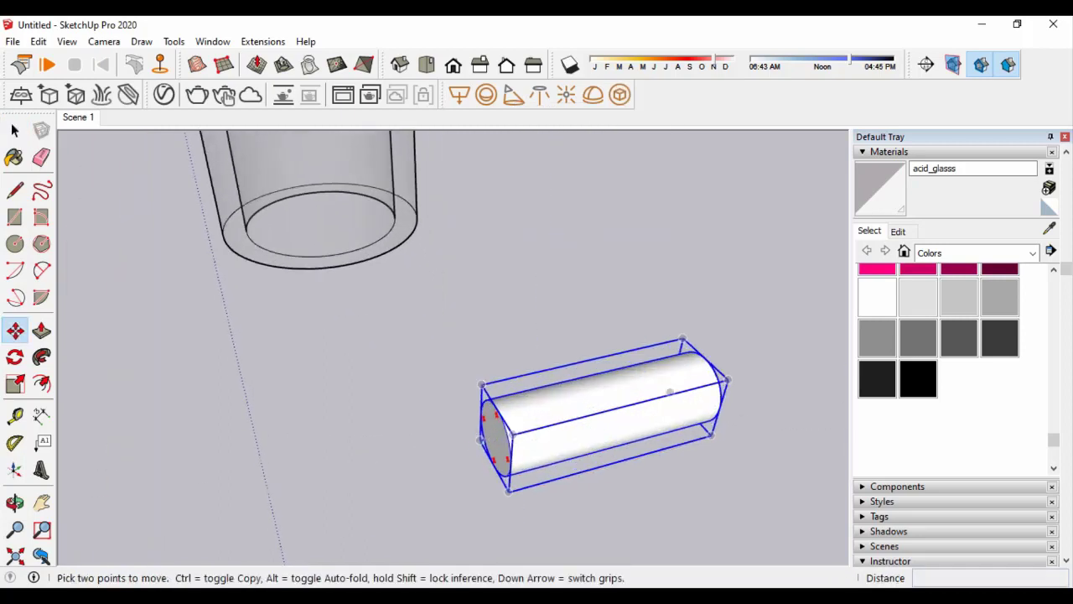
{"action": "scroll", "coordinate": [587, 419], "scroll_direction": "down", "scroll_amount": 3}
{"action": "left_click", "coordinate": [484, 330]}
{"action": "key", "text": "F2"}
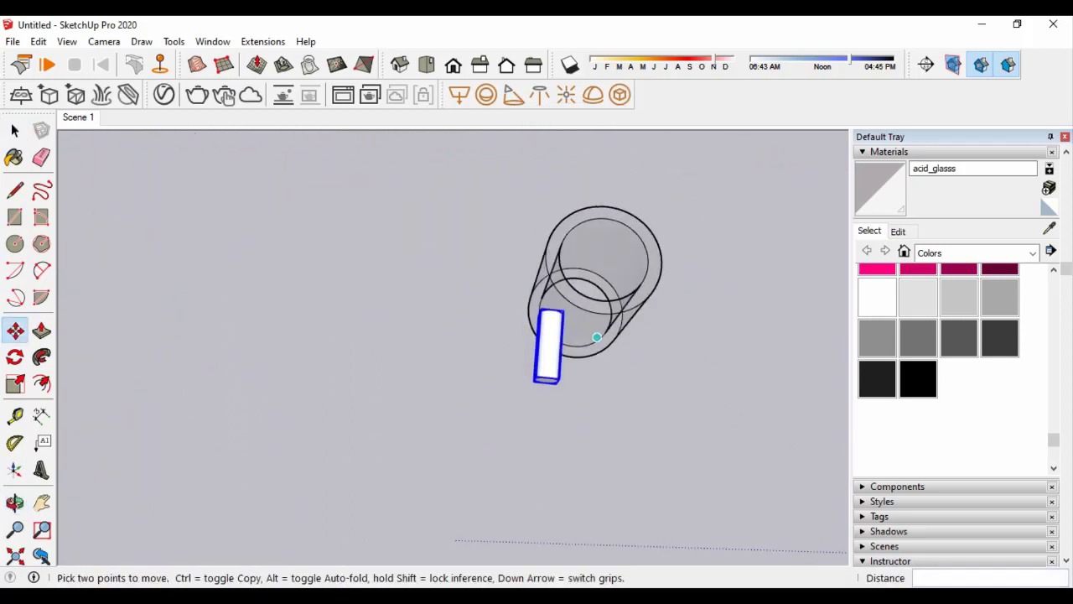
{"action": "mouse_move", "coordinate": [598, 375]}
{"action": "middle_mouse_down"}
{"action": "mouse_move", "coordinate": [598, 276]}
{"action": "mouse_move", "coordinate": [503, 331]}
{"action": "mouse_move", "coordinate": [537, 310]}
{"action": "middle_mouse_up"}
{"action": "scroll", "coordinate": [503, 323], "scroll_direction": "up", "scroll_amount": 2}
{"action": "scroll", "coordinate": [500, 327], "scroll_direction": "up", "scroll_amount": 3}
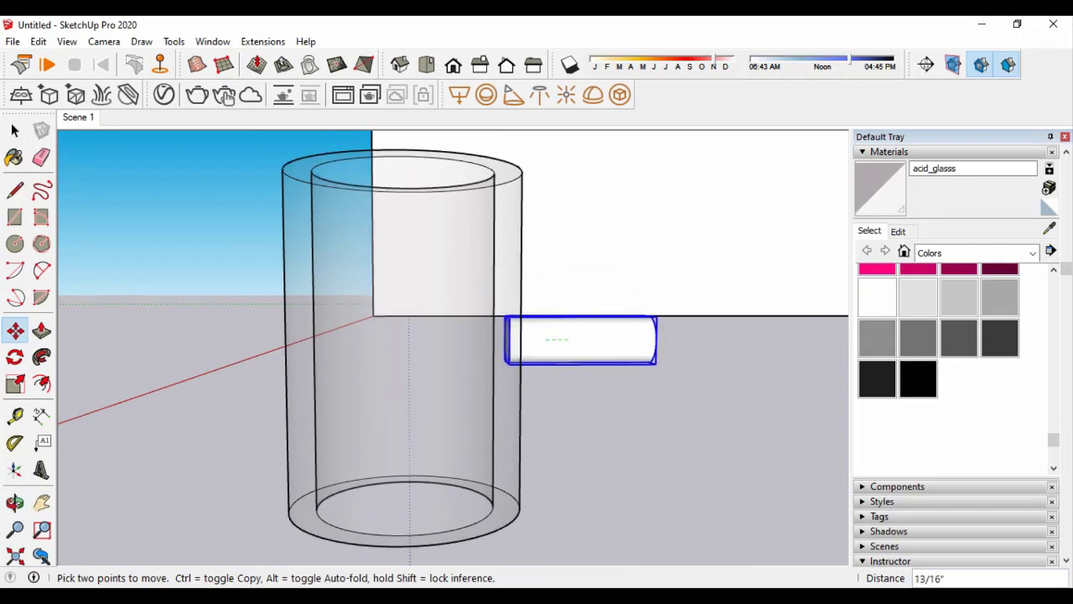
{"action": "left_click", "coordinate": [587, 340]}
Nudge the rod 1/4" further into position through the cylinder's side
{"action": "key", "text": "space"}
{"action": "middle_click_drag", "start_coordinate": [503, 336], "coordinate": [503, 251]}
{"action": "key", "text": "o"}
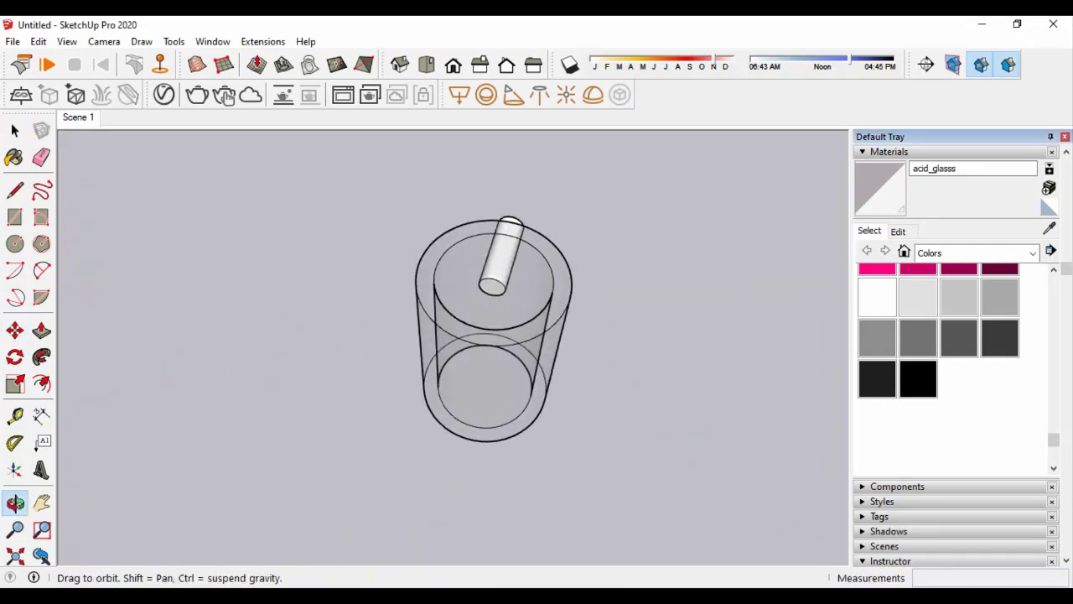
{"action": "left_click_drag", "start_coordinate": [503, 336], "coordinate": [503, 251]}
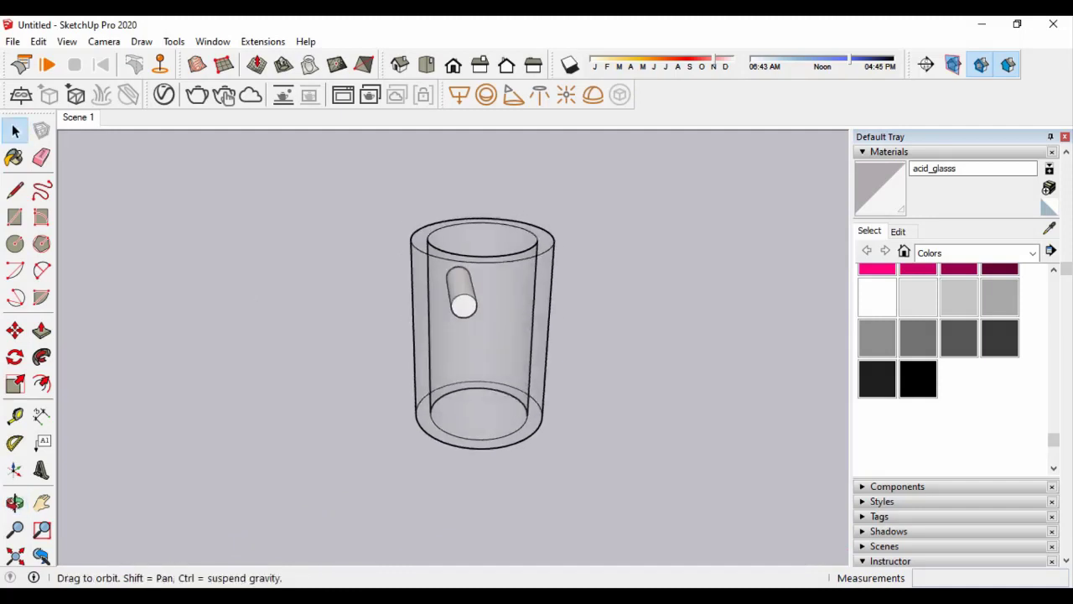
{"action": "left_click_drag", "start_coordinate": [503, 352], "coordinate": [503, 277]}
{"action": "key", "text": "space"}
{"action": "key", "text": "m"}
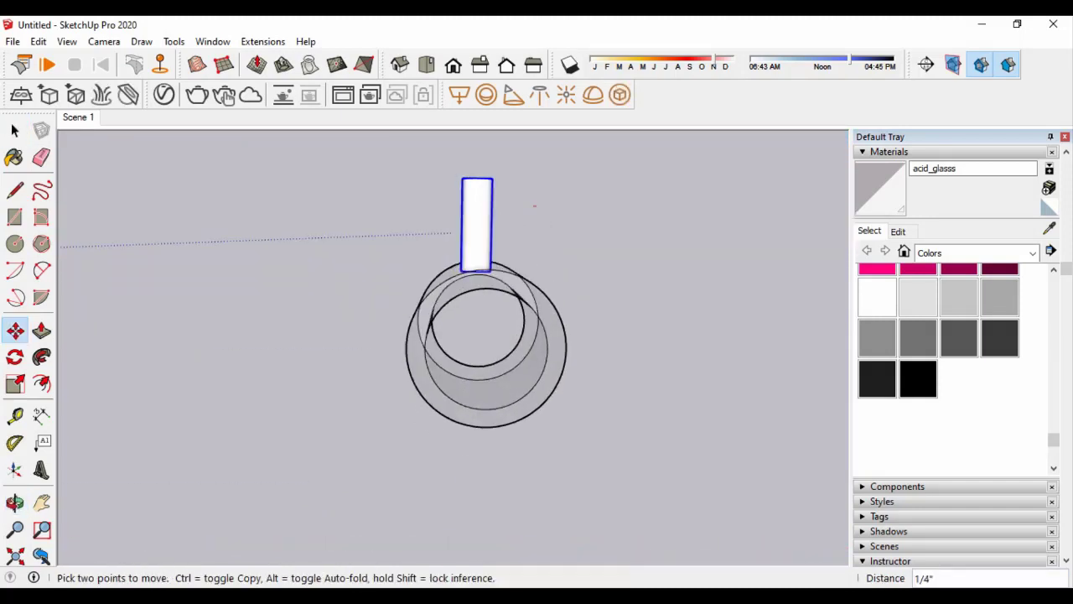
{"action": "left_click", "coordinate": [541, 206]}
Select all the cylinder geometry and make it one group
{"action": "key", "text": "space"}
{"action": "middle_click_drag", "start_coordinate": [503, 353], "coordinate": [503, 251]}
{"action": "scroll", "coordinate": [495, 353], "scroll_direction": "up", "scroll_amount": 2}
{"action": "key", "text": "ctrl+a"}
{"action": "right_click", "coordinate": [492, 361]}
{"action": "left_click", "coordinate": [545, 369]}
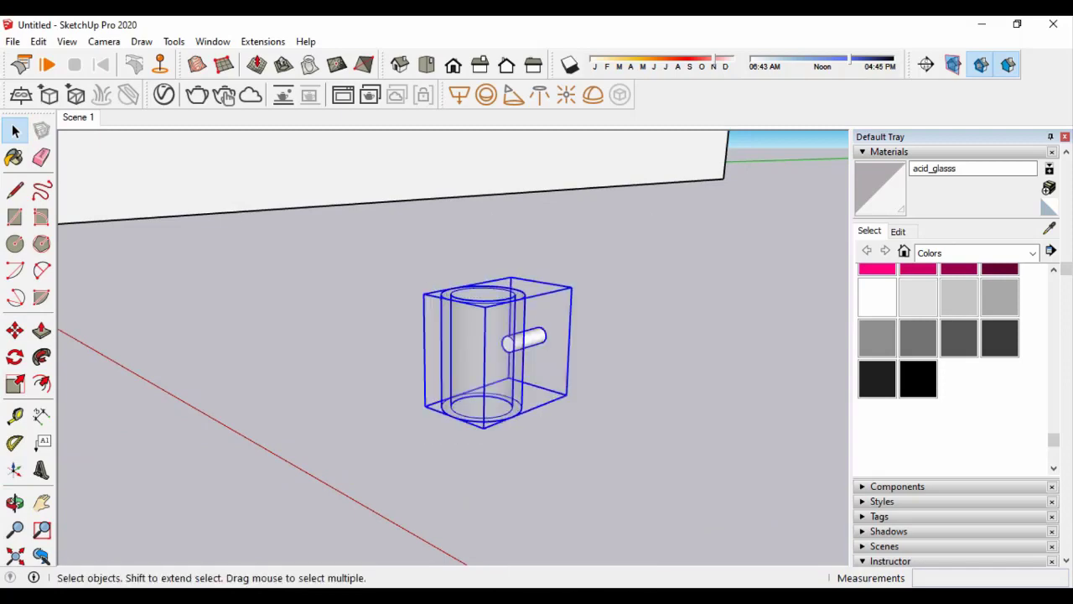
Add an IES light with the 5.ies profile inside the glass cylinder
{"action": "left_click", "coordinate": [539, 94]}
{"action": "left_click", "coordinate": [492, 274]}
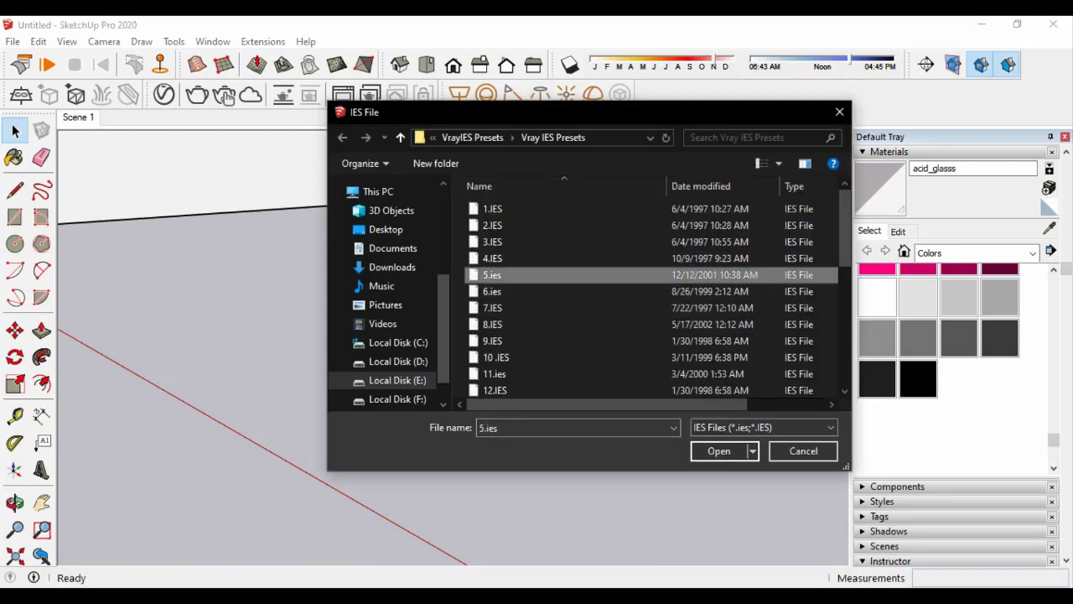
{"action": "key", "text": "Return"}
{"action": "left_click", "coordinate": [516, 363]}
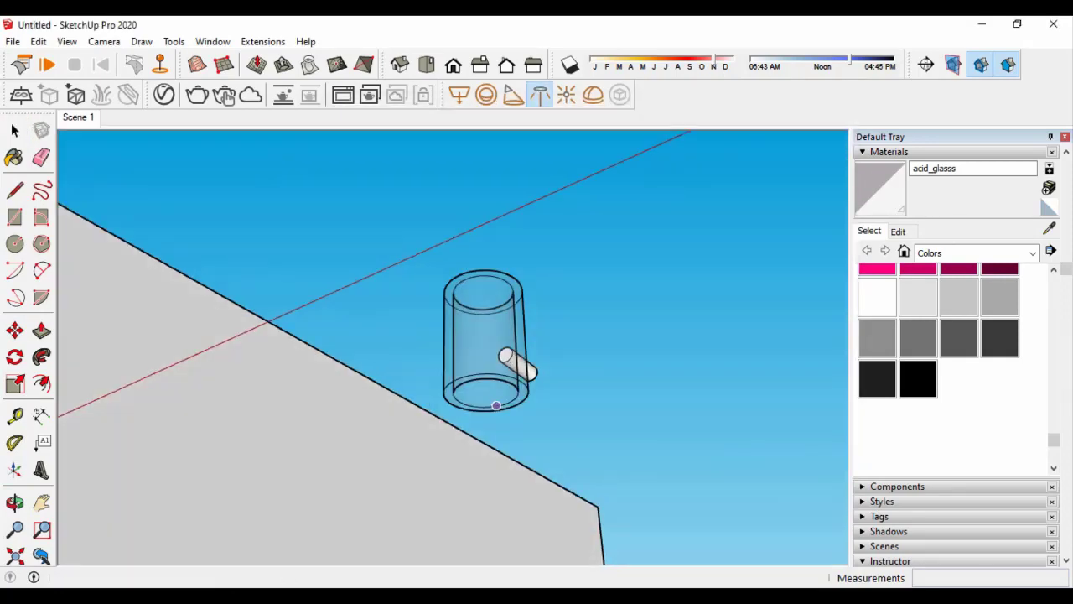
Scale the IES light down to a tiny box
{"action": "scroll", "coordinate": [496, 406], "scroll_direction": "up", "scroll_amount": 3}
{"action": "left_click", "coordinate": [497, 406]}
{"action": "scroll", "coordinate": [497, 406], "scroll_direction": "down", "scroll_amount": 3}
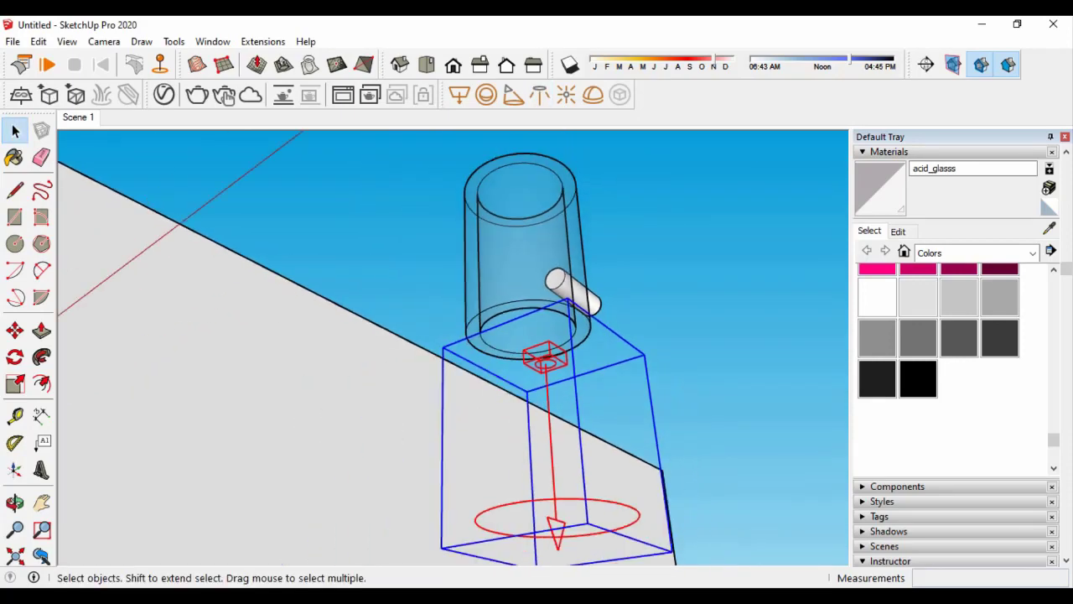
{"action": "key", "text": "s"}
{"action": "left_click_drag", "start_coordinate": [492, 330], "coordinate": [628, 442]}
Try moving the IES light into the cylinder, checking from below, then cancel the move
{"action": "key", "text": "space"}
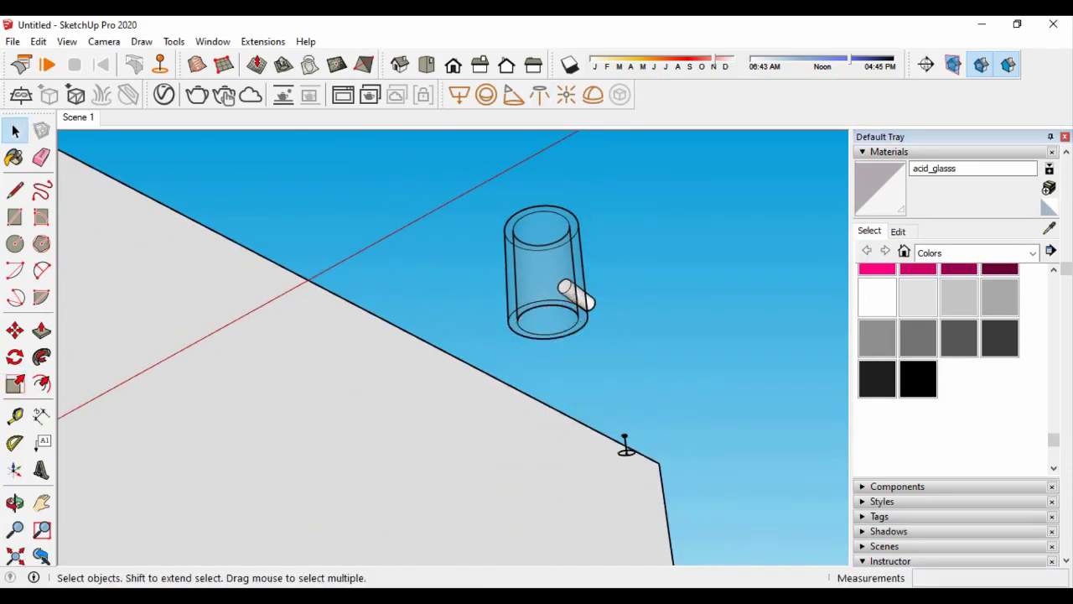
{"action": "scroll", "coordinate": [625, 443], "scroll_direction": "up", "scroll_amount": 4}
{"action": "key", "text": "m"}
{"action": "left_click", "coordinate": [594, 444]}
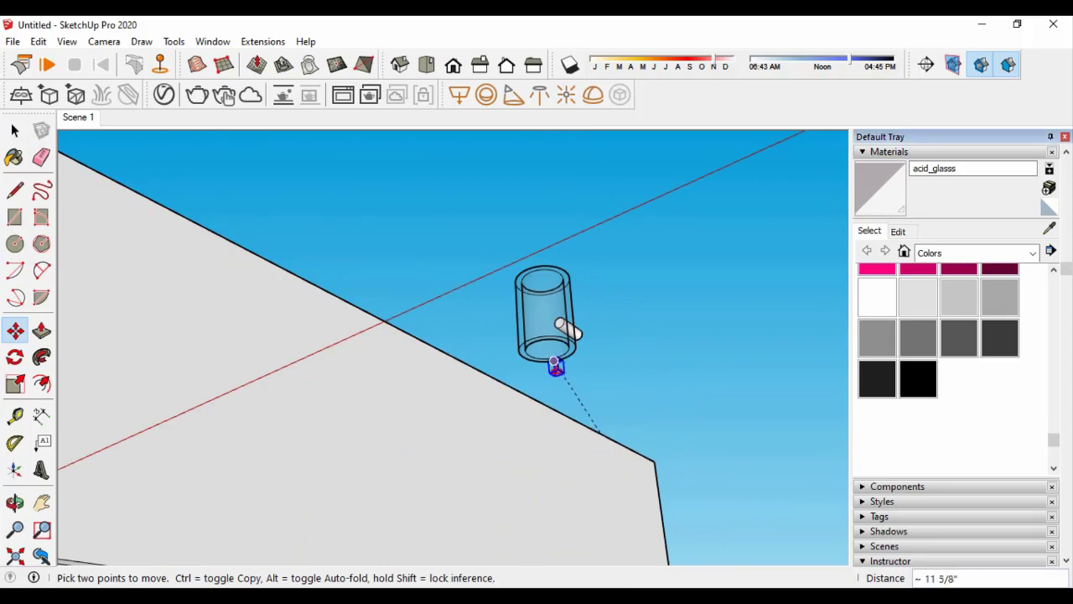
{"action": "left_click", "coordinate": [555, 359]}
{"action": "mouse_move", "coordinate": [555, 359]}
{"action": "middle_mouse_down"}
{"action": "mouse_move", "coordinate": [587, 369]}
{"action": "mouse_move", "coordinate": [444, 431]}
{"action": "middle_mouse_up"}
{"action": "scroll", "coordinate": [443, 431], "scroll_direction": "down", "scroll_amount": 3}
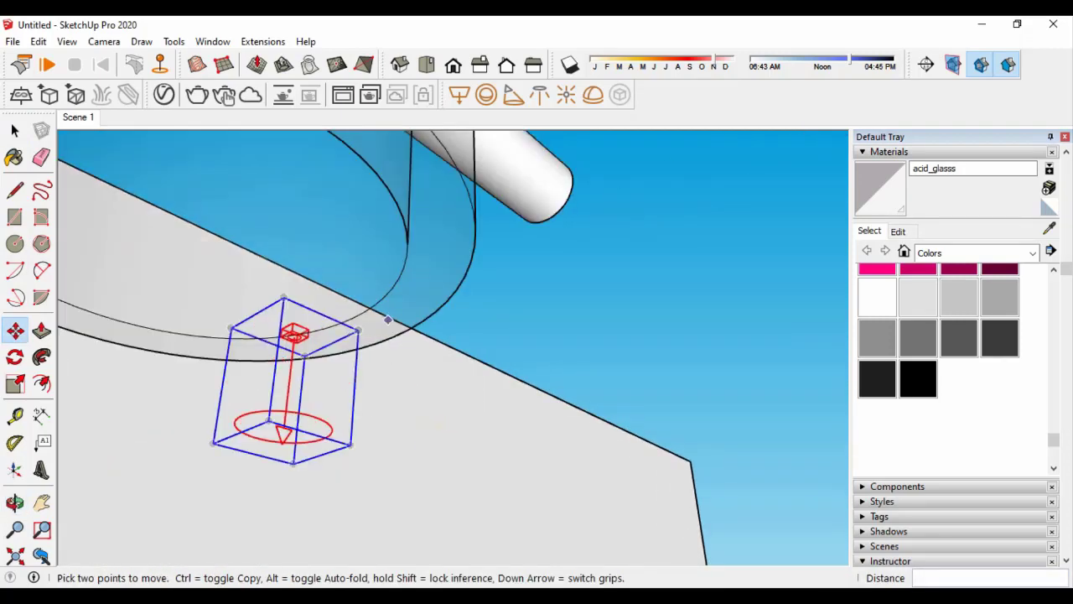
{"action": "middle_click_drag", "start_coordinate": [388, 319], "coordinate": [352, 277]}
{"action": "left_click", "coordinate": [343, 268]}
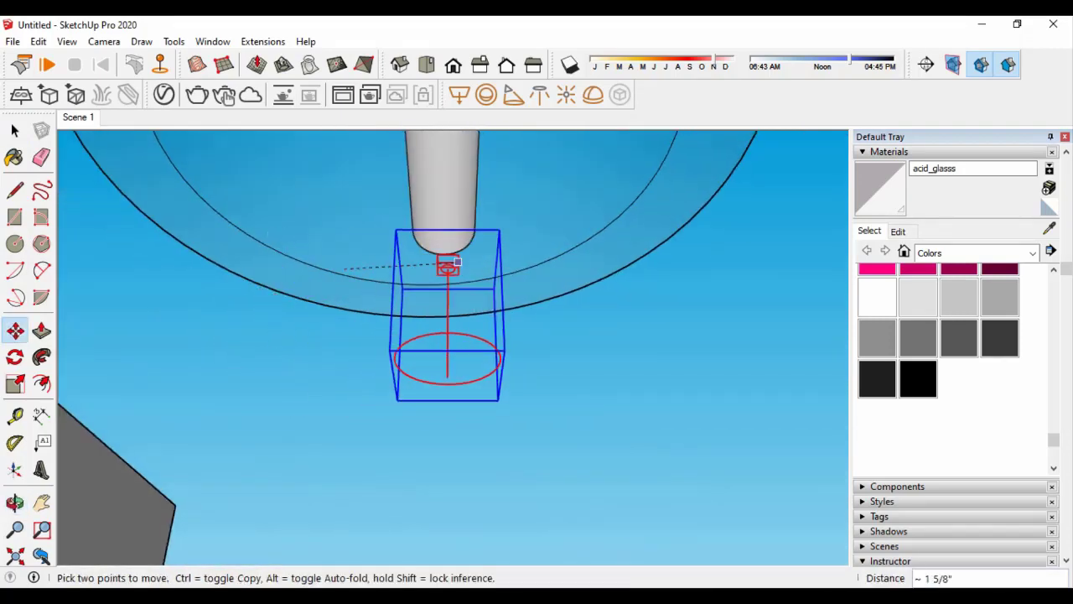
{"action": "scroll", "coordinate": [437, 243], "scroll_direction": "down", "scroll_amount": 2}
{"action": "scroll", "coordinate": [448, 209], "scroll_direction": "down", "scroll_amount": 2}
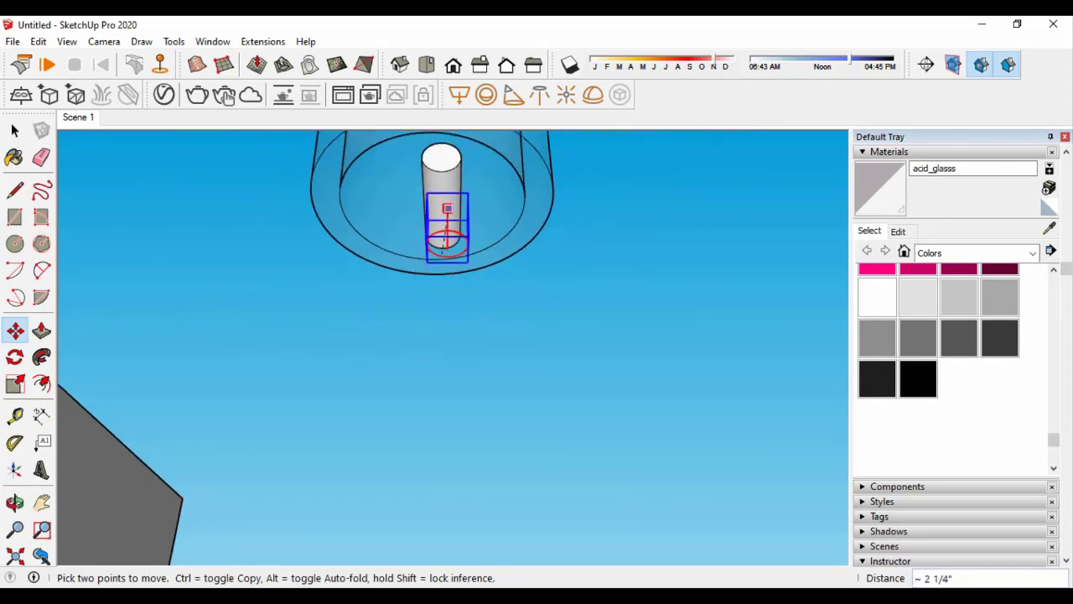
{"action": "middle_click_drag", "start_coordinate": [440, 190], "coordinate": [342, 235]}
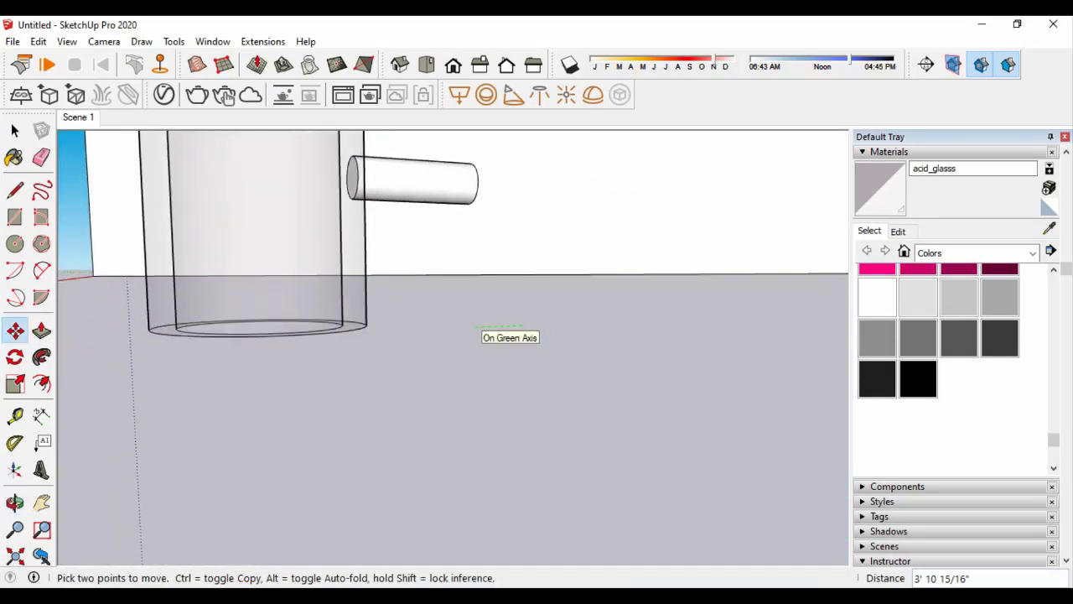
{"action": "key", "text": "space"}
Locate the lamp using zoom extents and the top, back, left and perspective views
{"action": "middle_click_drag", "start_coordinate": [365, 277], "coordinate": [251, 335]}
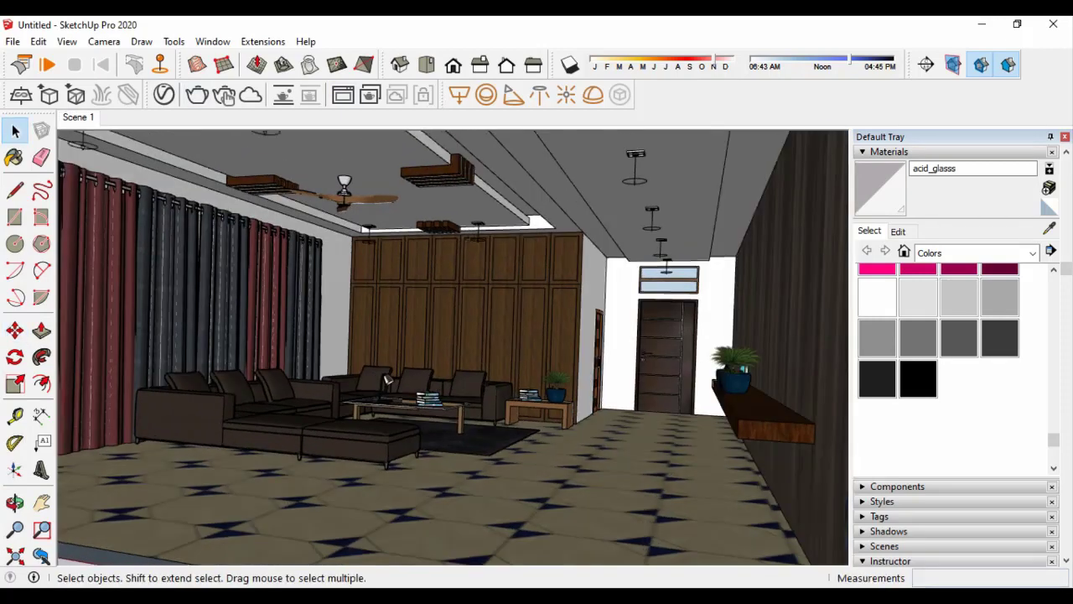
{"action": "left_click", "coordinate": [453, 65]}
{"action": "left_click", "coordinate": [426, 65]}
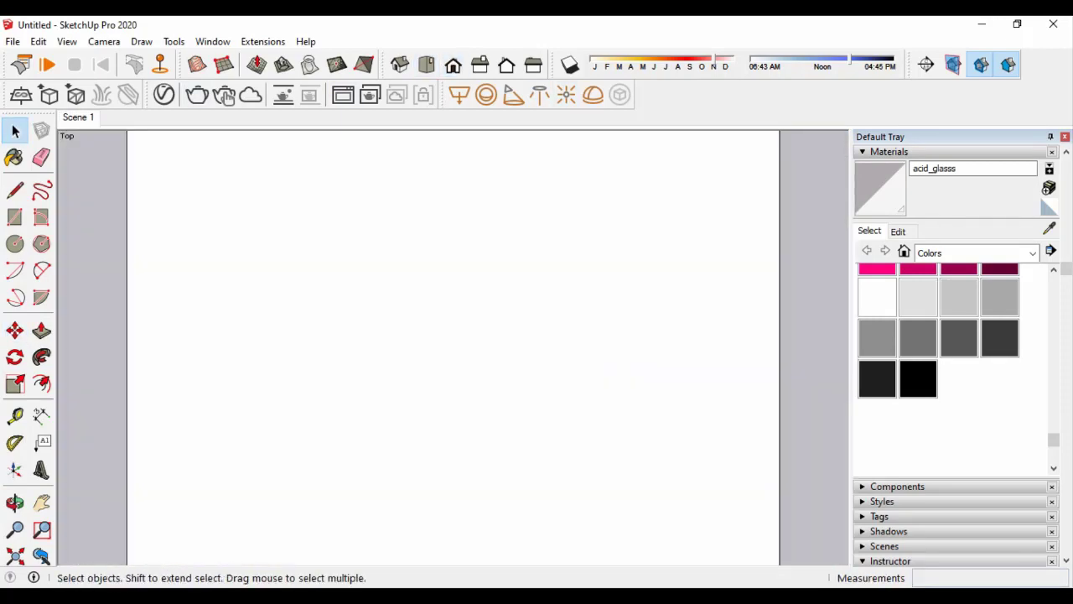
{"action": "mouse_move", "coordinate": [615, 479]}
{"action": "middle_mouse_down"}
{"action": "mouse_move", "coordinate": [575, 443]}
{"action": "mouse_move", "coordinate": [393, 495]}
{"action": "middle_mouse_up"}
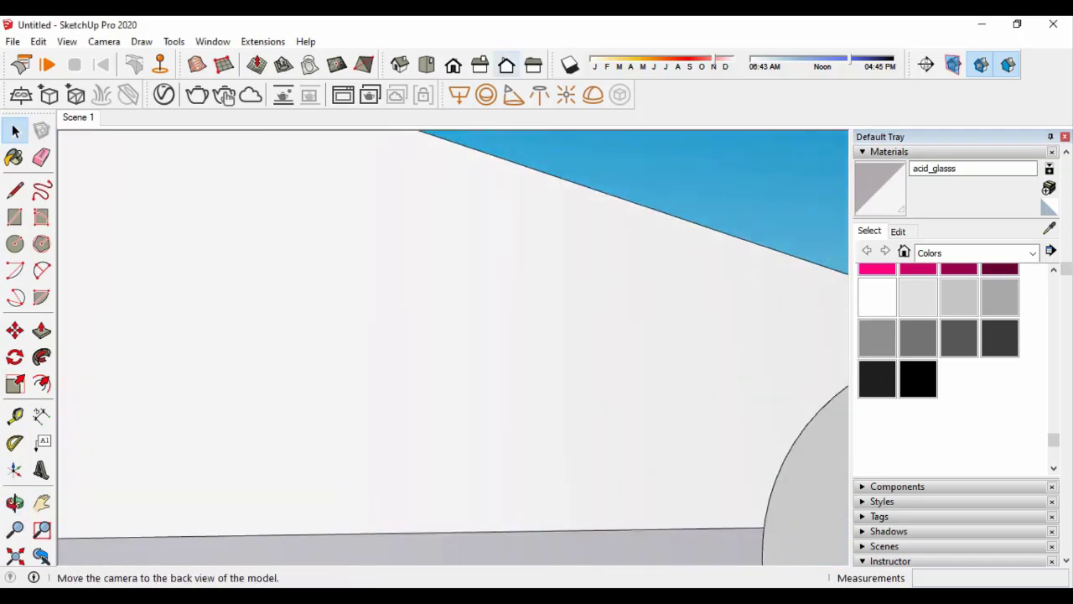
{"action": "left_click", "coordinate": [506, 65]}
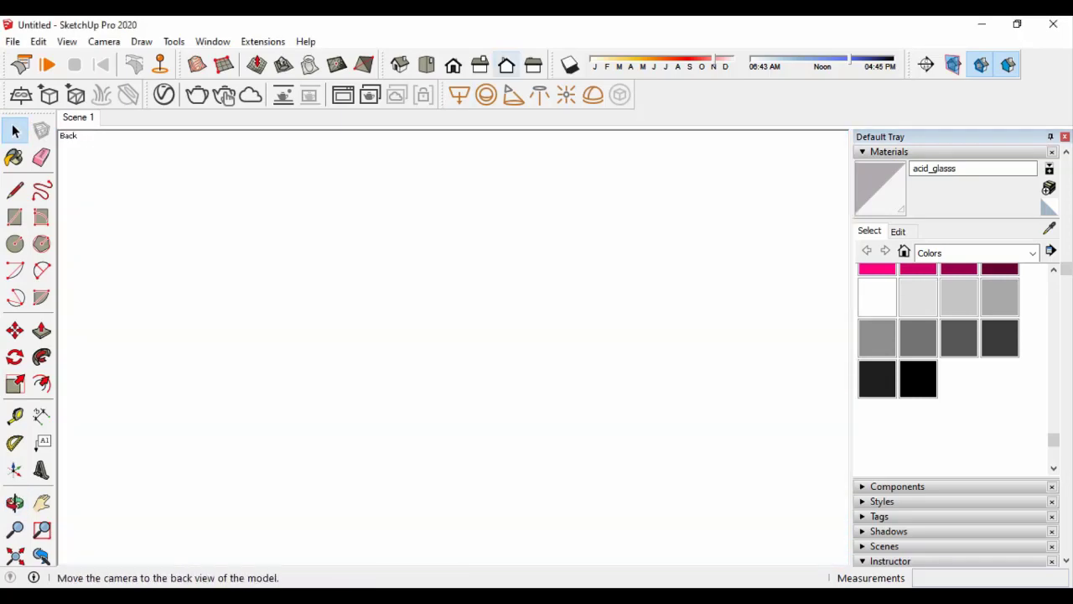
{"action": "left_click", "coordinate": [533, 65]}
{"action": "left_click", "coordinate": [399, 65]}
{"action": "scroll", "coordinate": [771, 394], "scroll_direction": "down", "scroll_amount": 3}
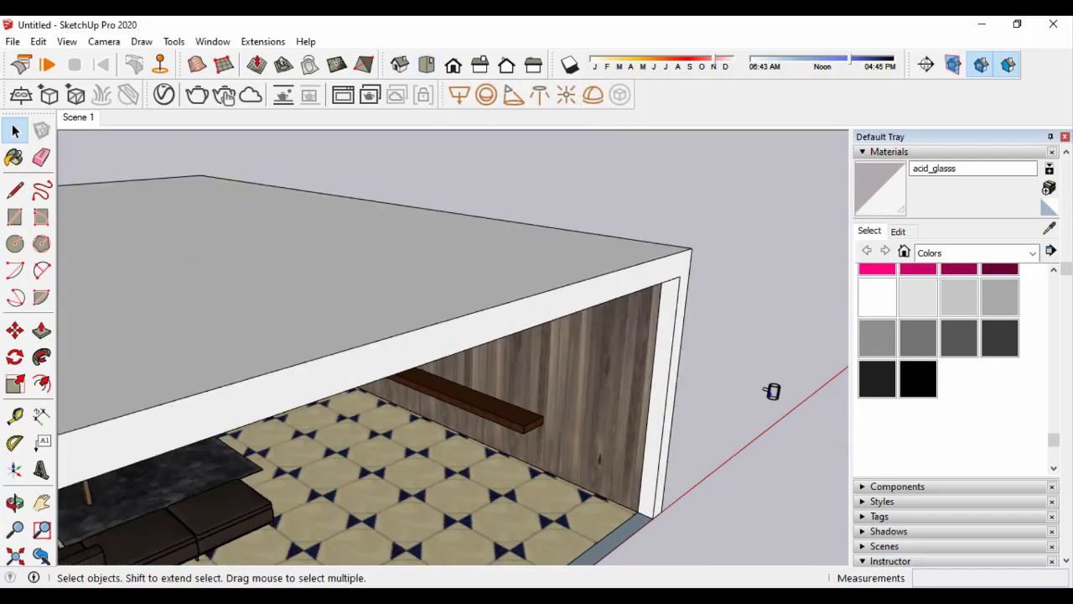
{"action": "scroll", "coordinate": [772, 388], "scroll_direction": "down", "scroll_amount": 5}
Cancel the stray move so the IES light stays inside the cylinder
{"action": "key", "text": "m"}
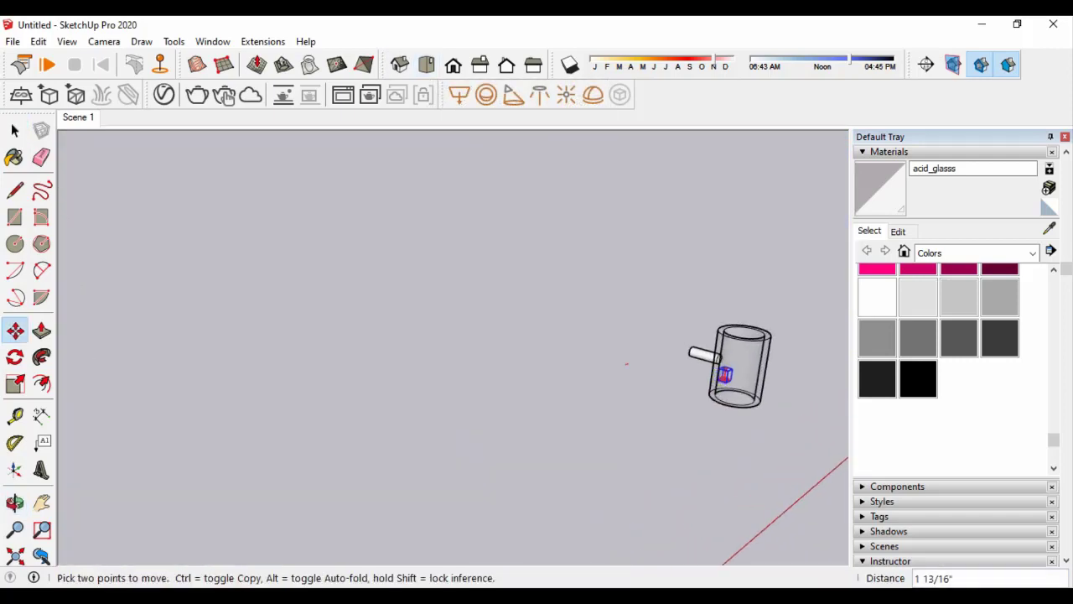
{"action": "middle_click_drag", "start_coordinate": [738, 384], "coordinate": [582, 473]}
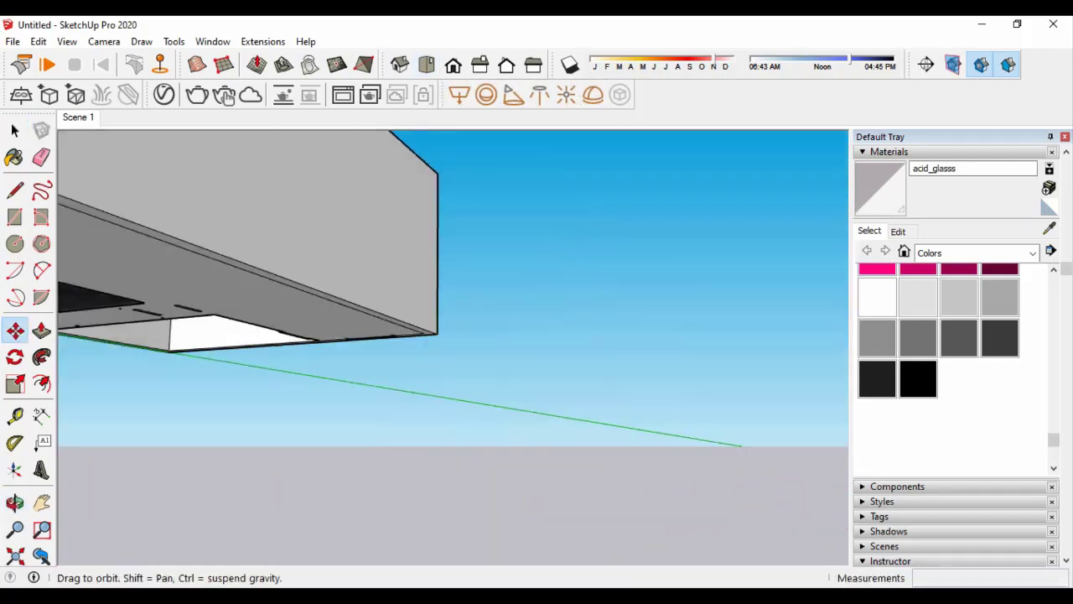
{"action": "key", "text": "space"}
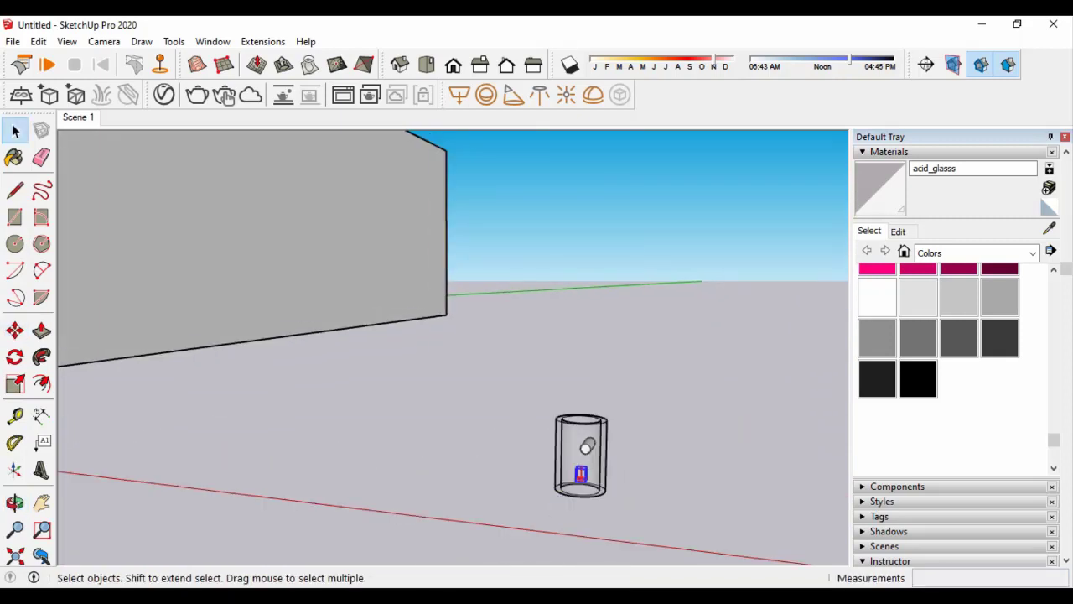
{"action": "middle_click_drag", "start_coordinate": [587, 447], "coordinate": [251, 453]}
Raise the whole lamp group about a foot along the blue axis
{"action": "key", "text": "m"}
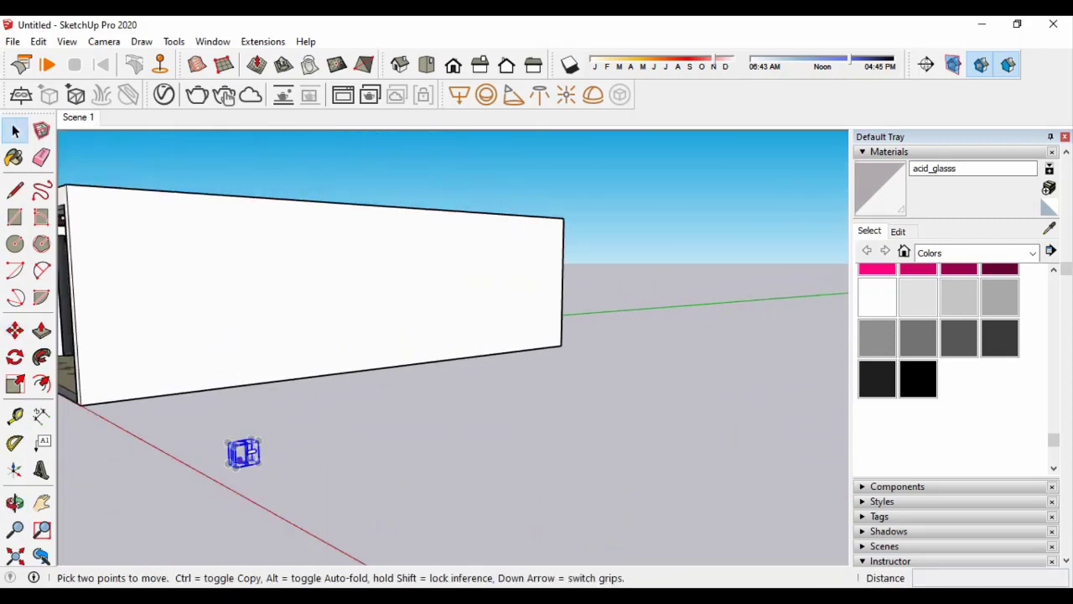
{"action": "scroll", "coordinate": [256, 457], "scroll_direction": "up", "scroll_amount": 3}
{"action": "scroll", "coordinate": [256, 457], "scroll_direction": "up", "scroll_amount": 3}
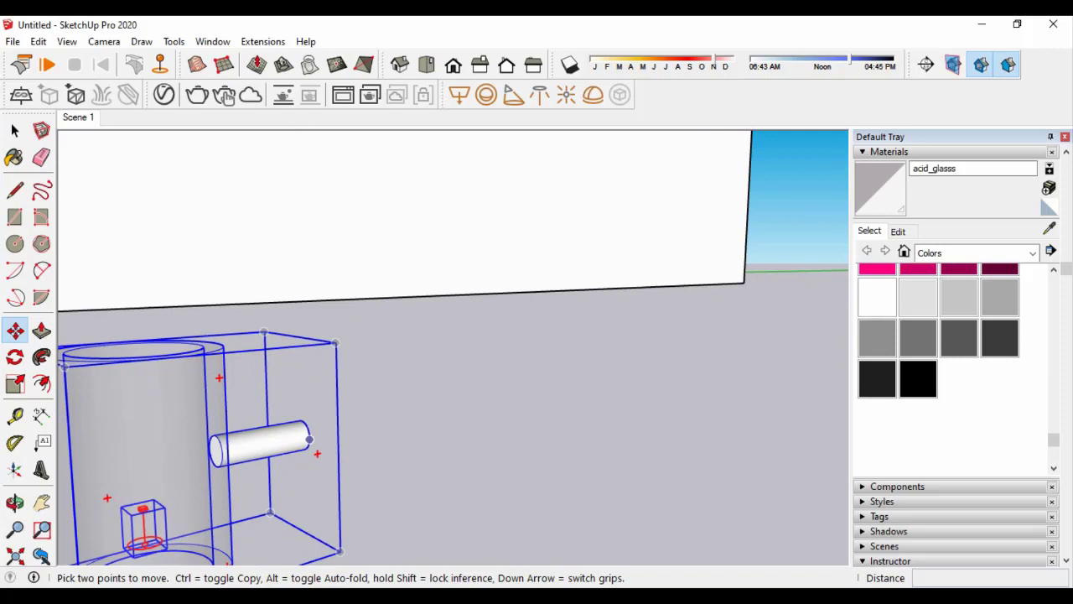
{"action": "left_click", "coordinate": [309, 439]}
{"action": "key", "text": "ctrl"}
{"action": "key", "text": "ctrl"}
{"action": "left_click", "coordinate": [309, 423]}
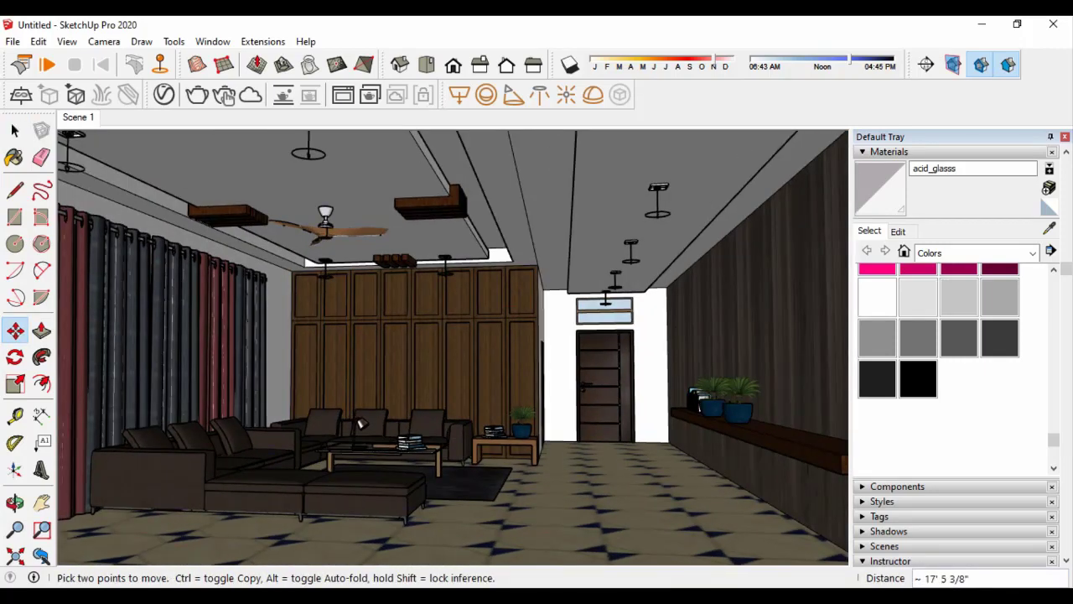
Carry the glass lamp into the room and place it on the wardrobe panel
{"action": "scroll", "coordinate": [450, 315], "scroll_direction": "up", "scroll_amount": 5}
{"action": "middle_click_drag", "start_coordinate": [448, 307], "coordinate": [470, 296]}
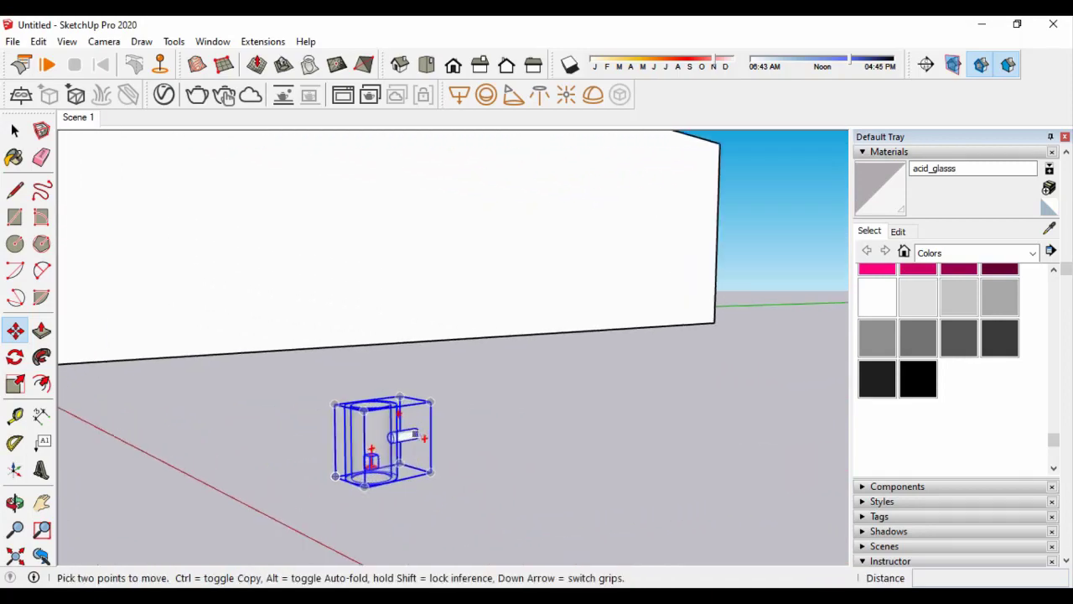
{"action": "left_click", "coordinate": [421, 427]}
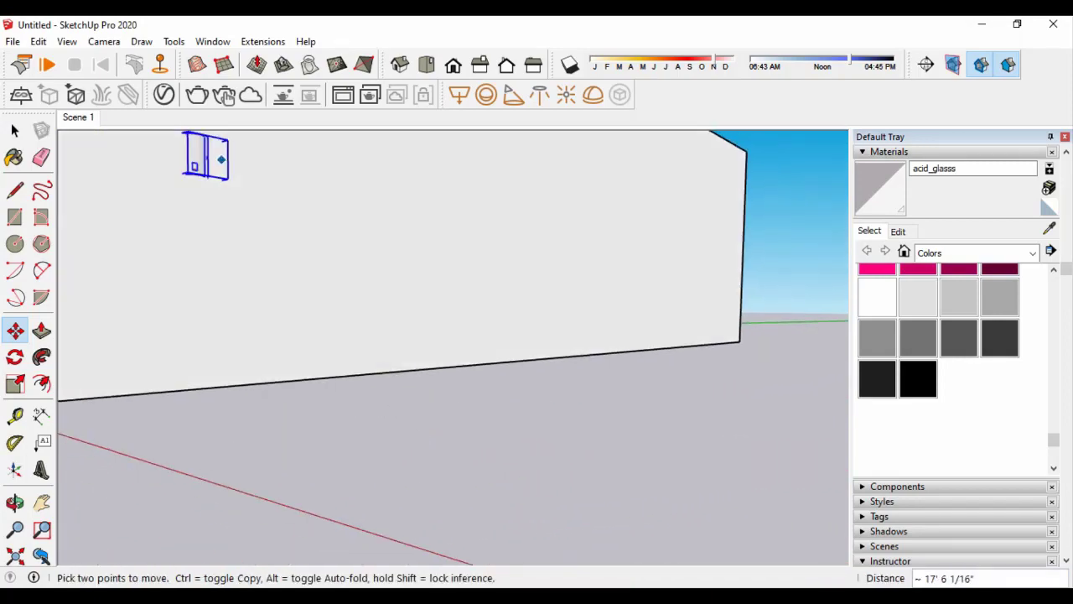
{"action": "scroll", "coordinate": [440, 289], "scroll_direction": "up", "scroll_amount": 3}
{"action": "scroll", "coordinate": [457, 335], "scroll_direction": "up", "scroll_amount": 4}
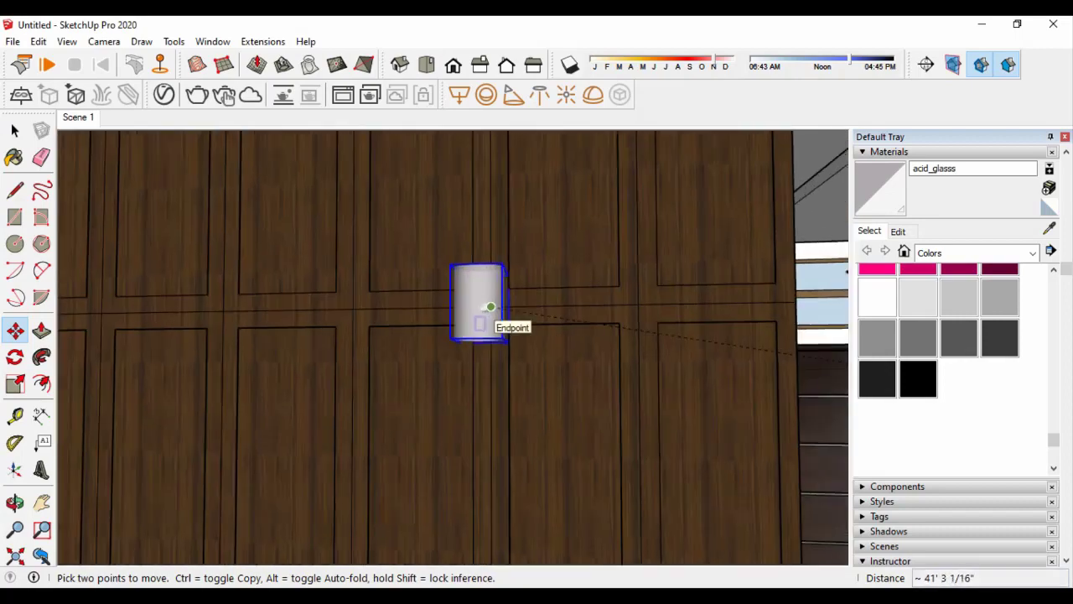
{"action": "scroll", "coordinate": [486, 306], "scroll_direction": "up", "scroll_amount": 3}
{"action": "middle_click_drag", "start_coordinate": [487, 306], "coordinate": [501, 308]}
{"action": "left_click", "coordinate": [502, 309]}
{"action": "middle_click_drag", "start_coordinate": [510, 352], "coordinate": [436, 351]}
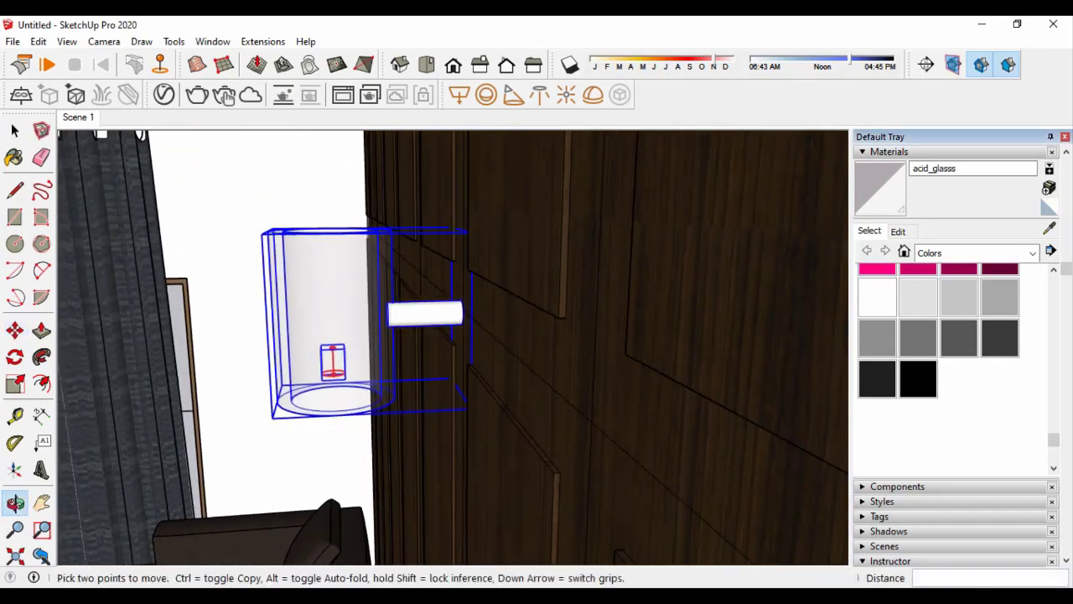
Nudge the lamp sideways so it sits flush against the wardrobe
{"action": "left_click", "coordinate": [332, 302]}
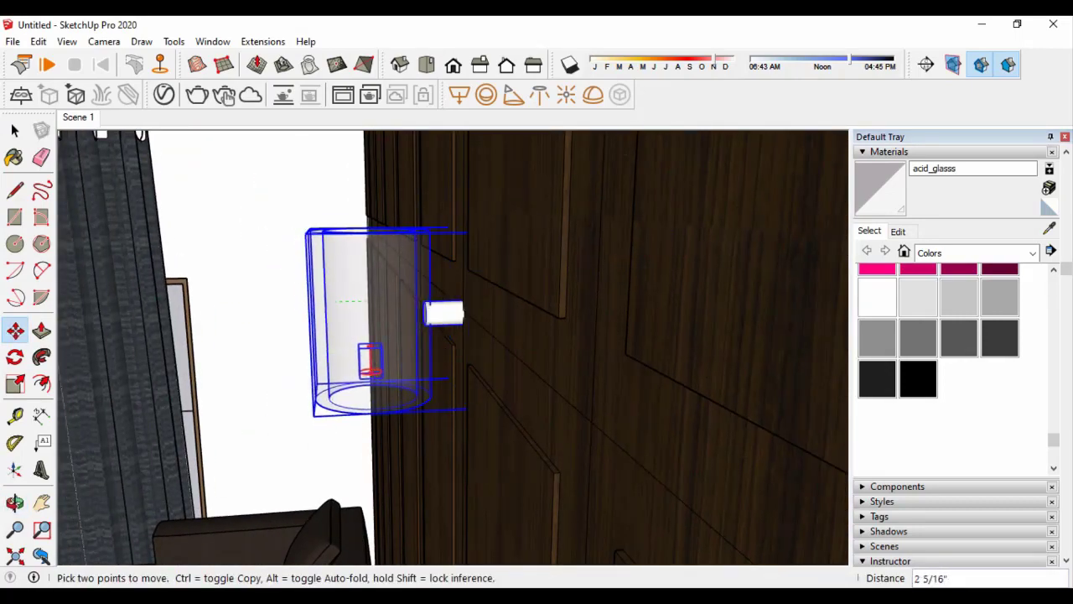
{"action": "middle_click_drag", "start_coordinate": [379, 360], "coordinate": [288, 347]}
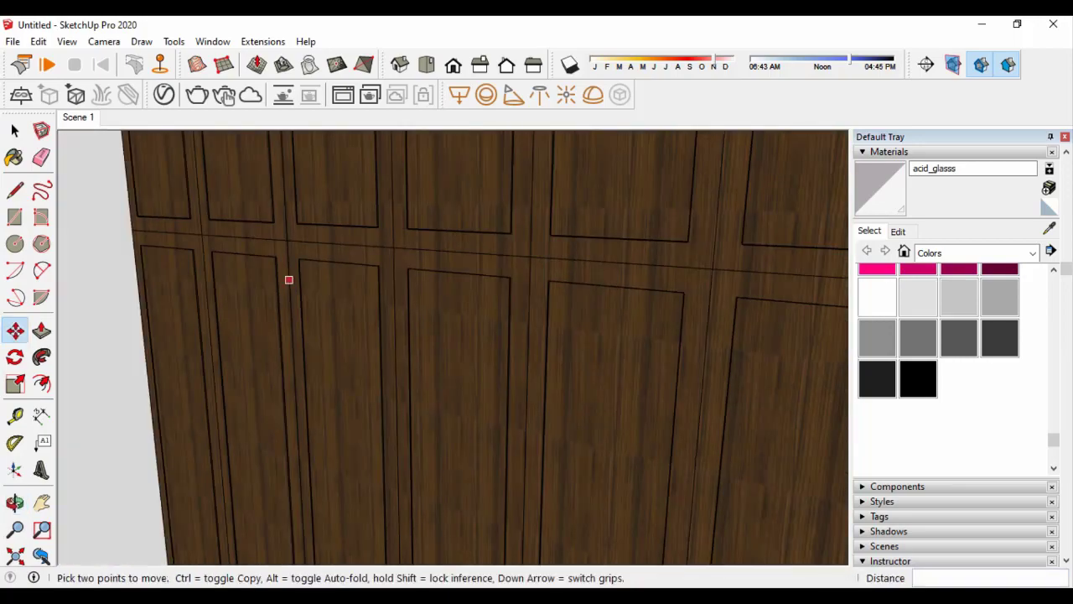
{"action": "scroll", "coordinate": [640, 323], "scroll_direction": "down", "scroll_amount": 3}
{"action": "middle_click_drag", "start_coordinate": [640, 323], "coordinate": [666, 291]}
Copy the lamp along the red axis onto the next wardrobe panel
{"action": "key", "text": "ctrl"}
{"action": "left_click", "coordinate": [724, 255]}
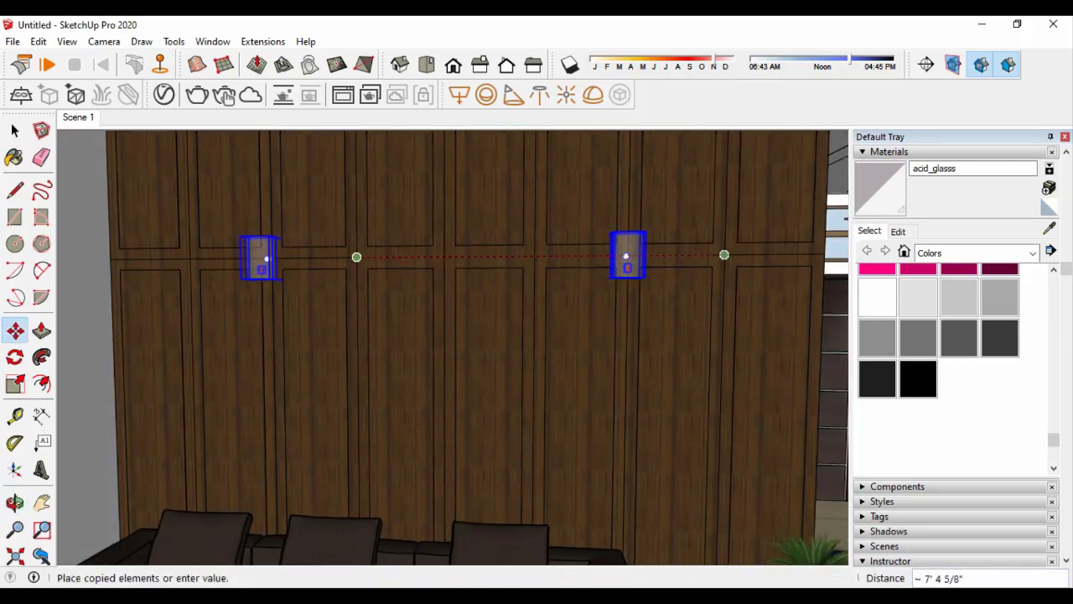
{"action": "left_click", "coordinate": [356, 257]}
{"action": "key", "text": "space"}
{"action": "scroll", "coordinate": [361, 420], "scroll_direction": "down", "scroll_amount": 3}
{"action": "scroll", "coordinate": [361, 424], "scroll_direction": "down", "scroll_amount": 3}
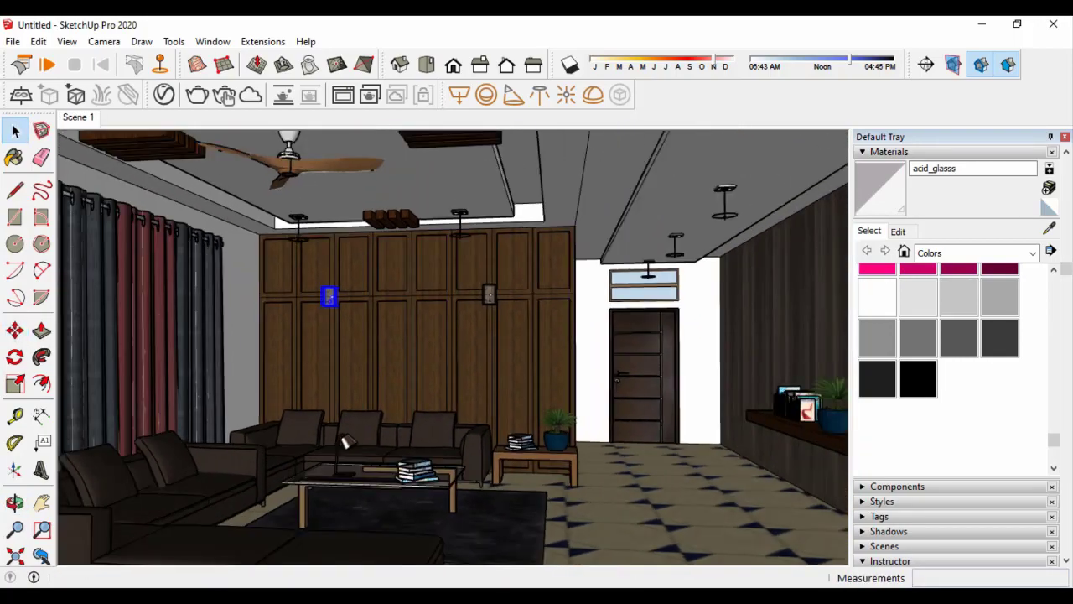
{"action": "scroll", "coordinate": [360, 424], "scroll_direction": "down", "scroll_amount": 2}
{"action": "scroll", "coordinate": [361, 424], "scroll_direction": "down", "scroll_amount": 3}
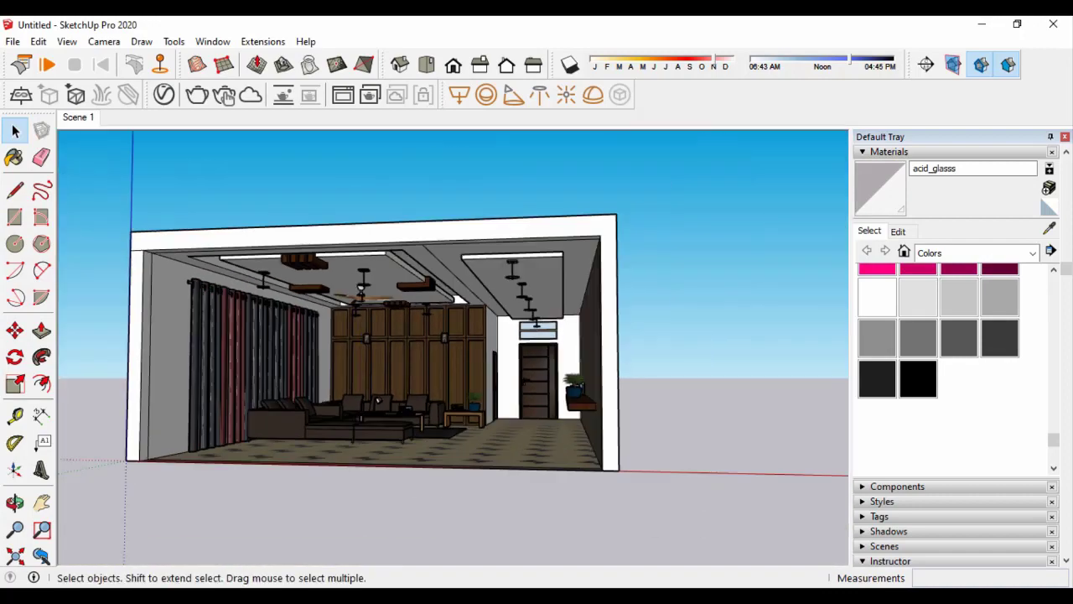
{"action": "scroll", "coordinate": [360, 423], "scroll_direction": "up", "scroll_amount": 2}
{"action": "scroll", "coordinate": [360, 423], "scroll_direction": "up", "scroll_amount": 3}
{"action": "scroll", "coordinate": [361, 424], "scroll_direction": "up", "scroll_amount": 3}
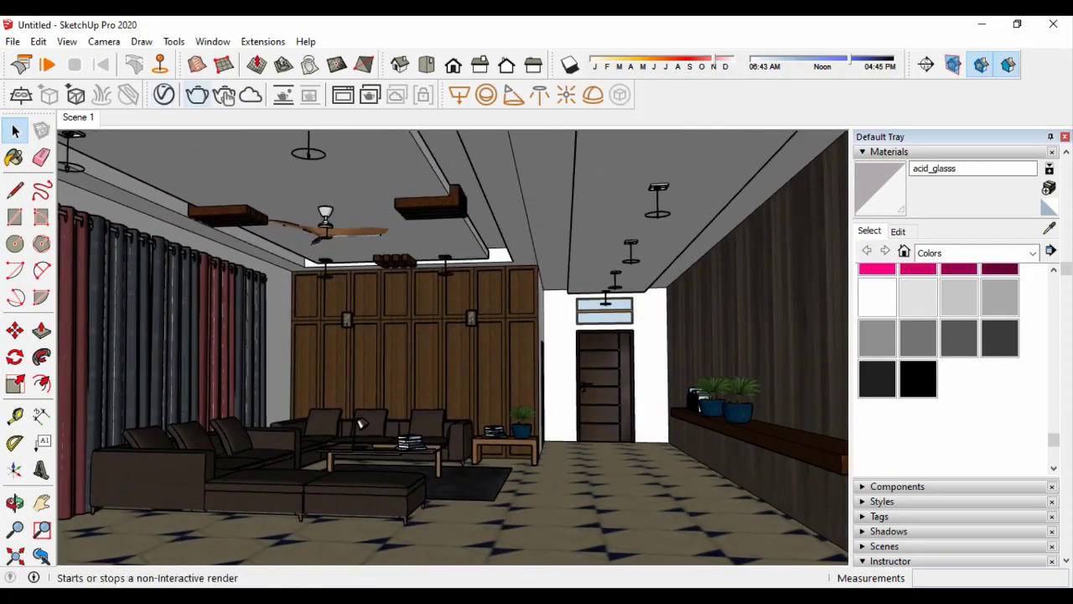
Load the saved render settings file with the denoiser in the Asset Editor, then close the test render
{"action": "left_click", "coordinate": [163, 94]}
{"action": "left_click", "coordinate": [579, 75]}
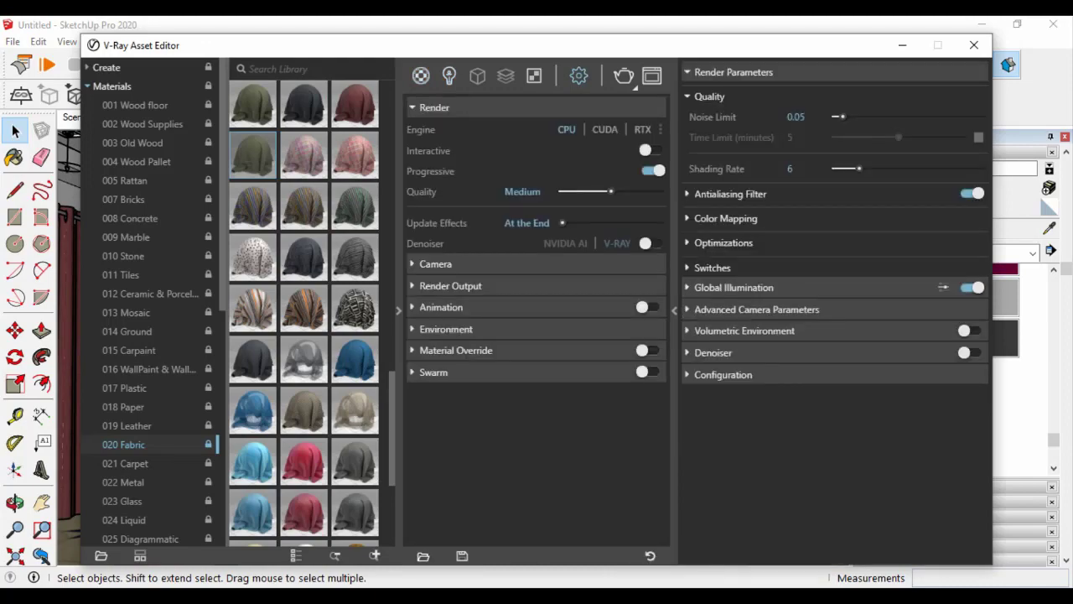
{"action": "left_click", "coordinate": [423, 556]}
{"action": "double_click", "coordinate": [311, 264]}
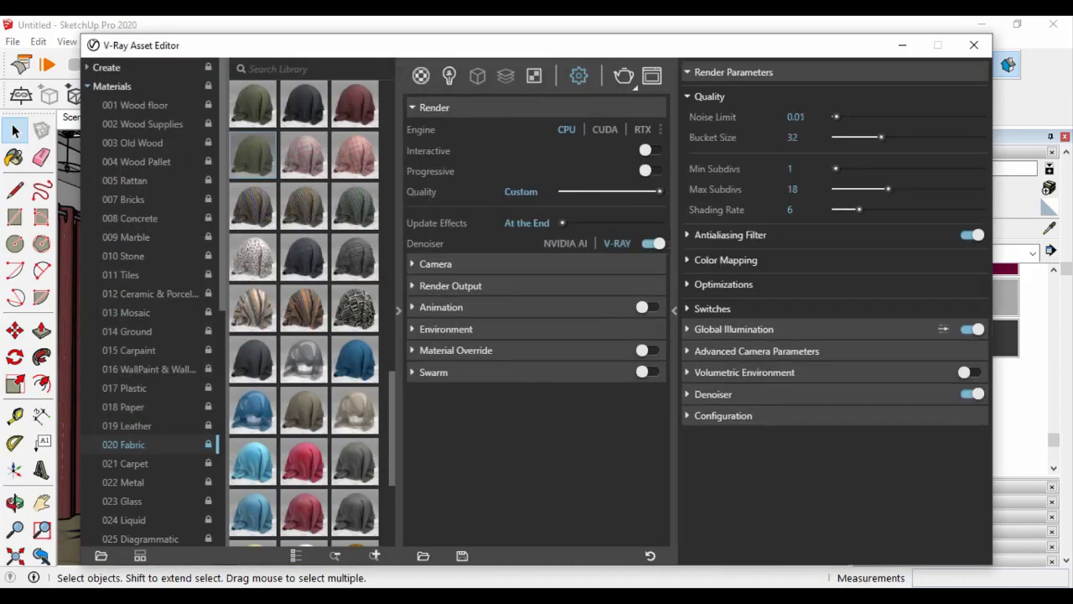
{"action": "left_click", "coordinate": [974, 44]}
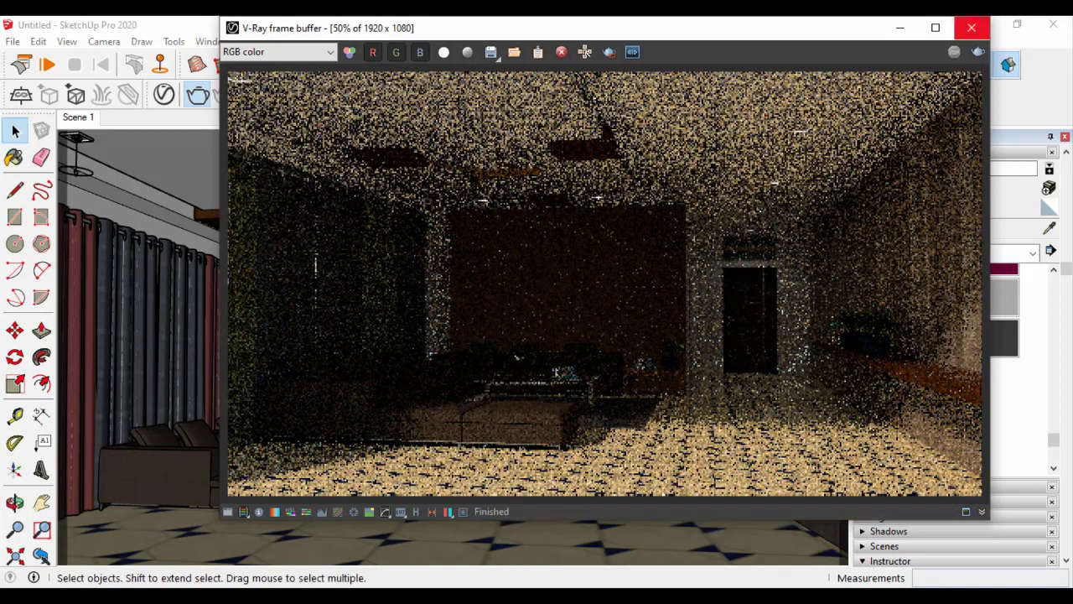
{"action": "left_click", "coordinate": [972, 28]}
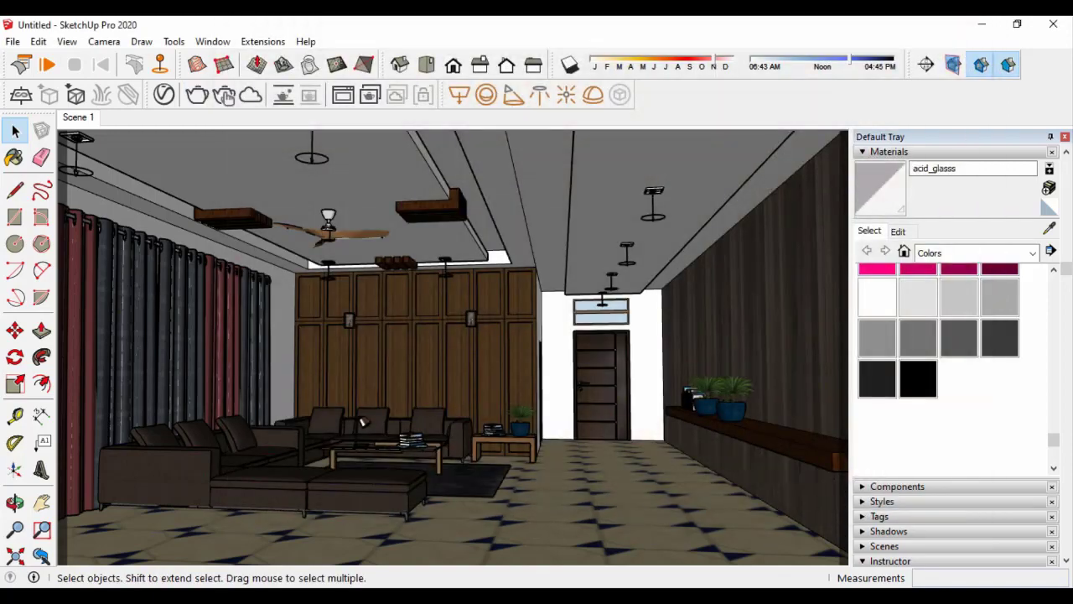
{"action": "left_click", "coordinate": [1008, 64]}
Expand the Rectangle Light's options, re-render the living room and maximize the frame buffer
{"action": "left_click", "coordinate": [449, 76]}
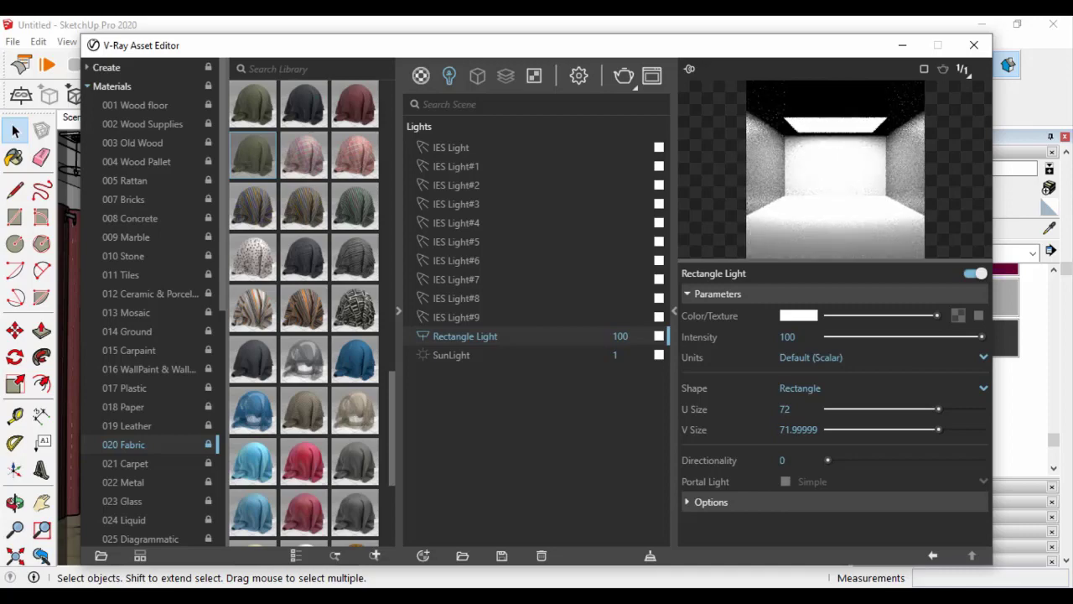
{"action": "left_click", "coordinate": [711, 501]}
{"action": "scroll", "coordinate": [830, 420], "scroll_direction": "down", "scroll_amount": 2}
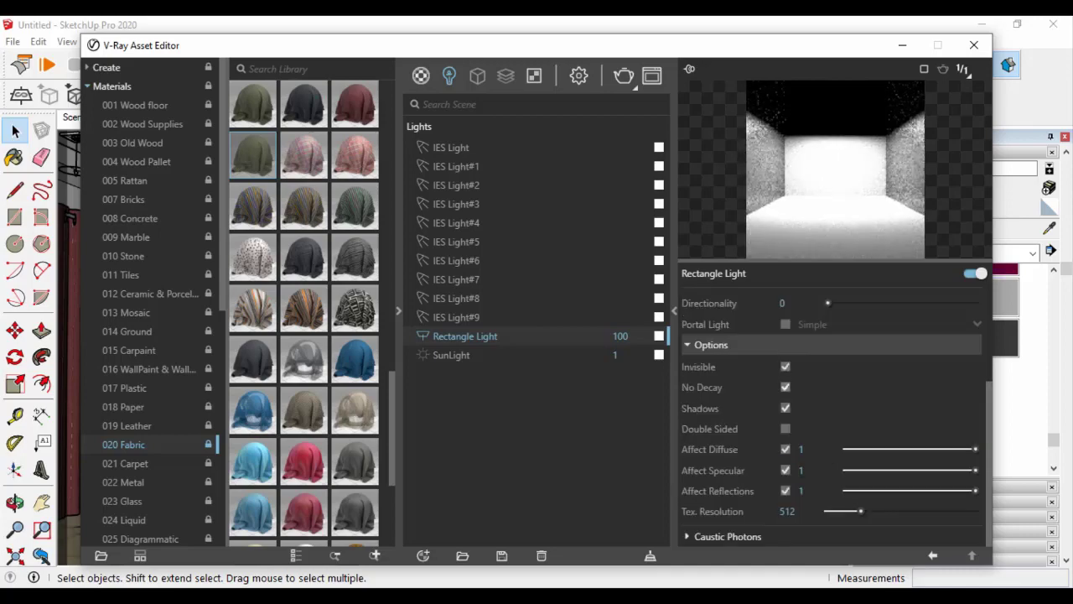
{"action": "left_click", "coordinate": [974, 45]}
{"action": "left_click", "coordinate": [196, 94]}
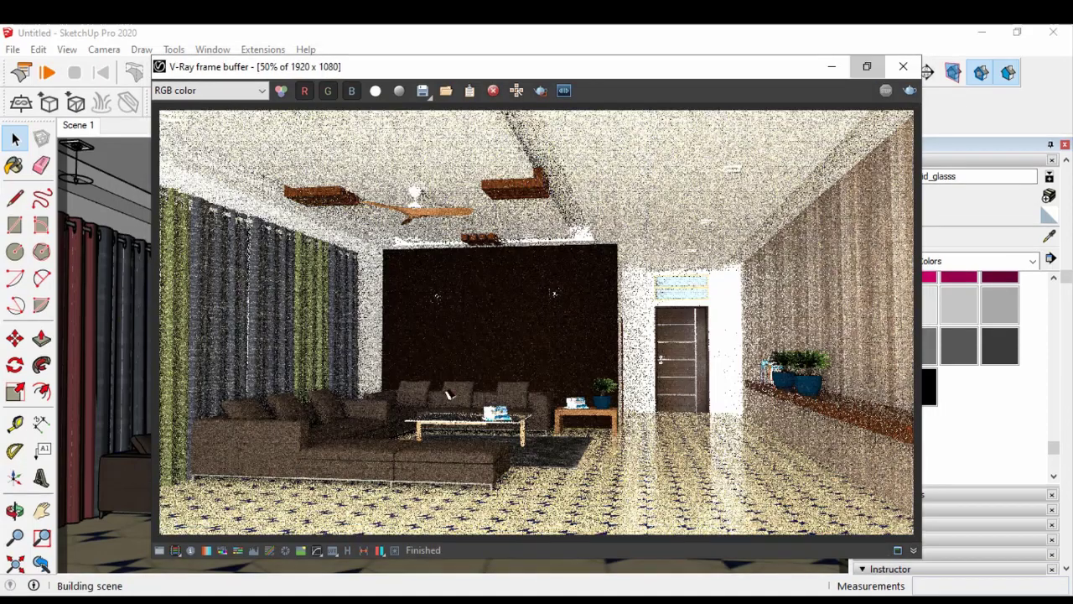
{"action": "key", "text": "super+Up"}
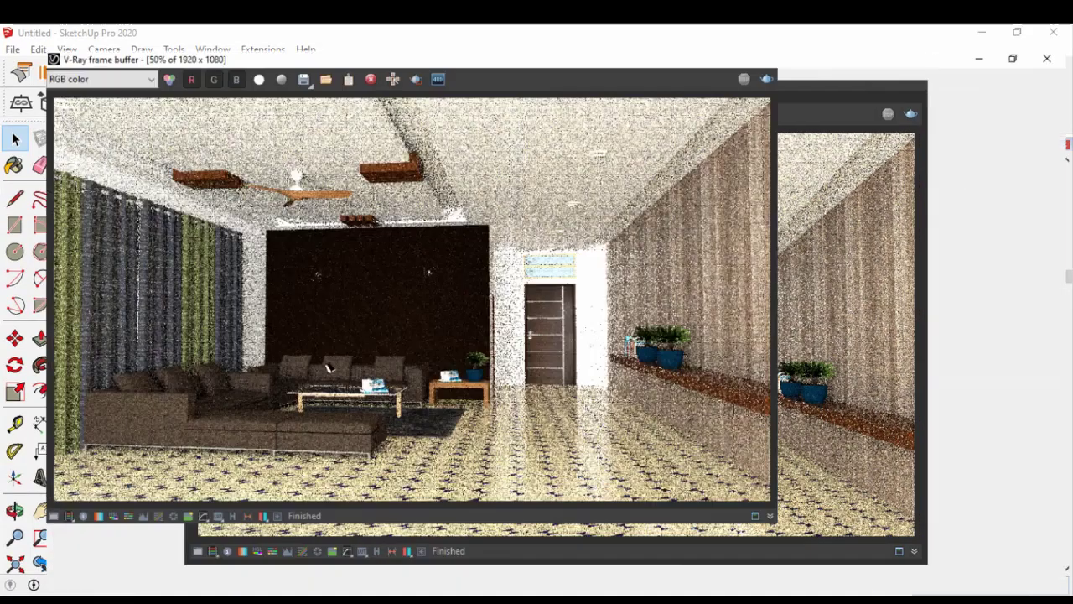